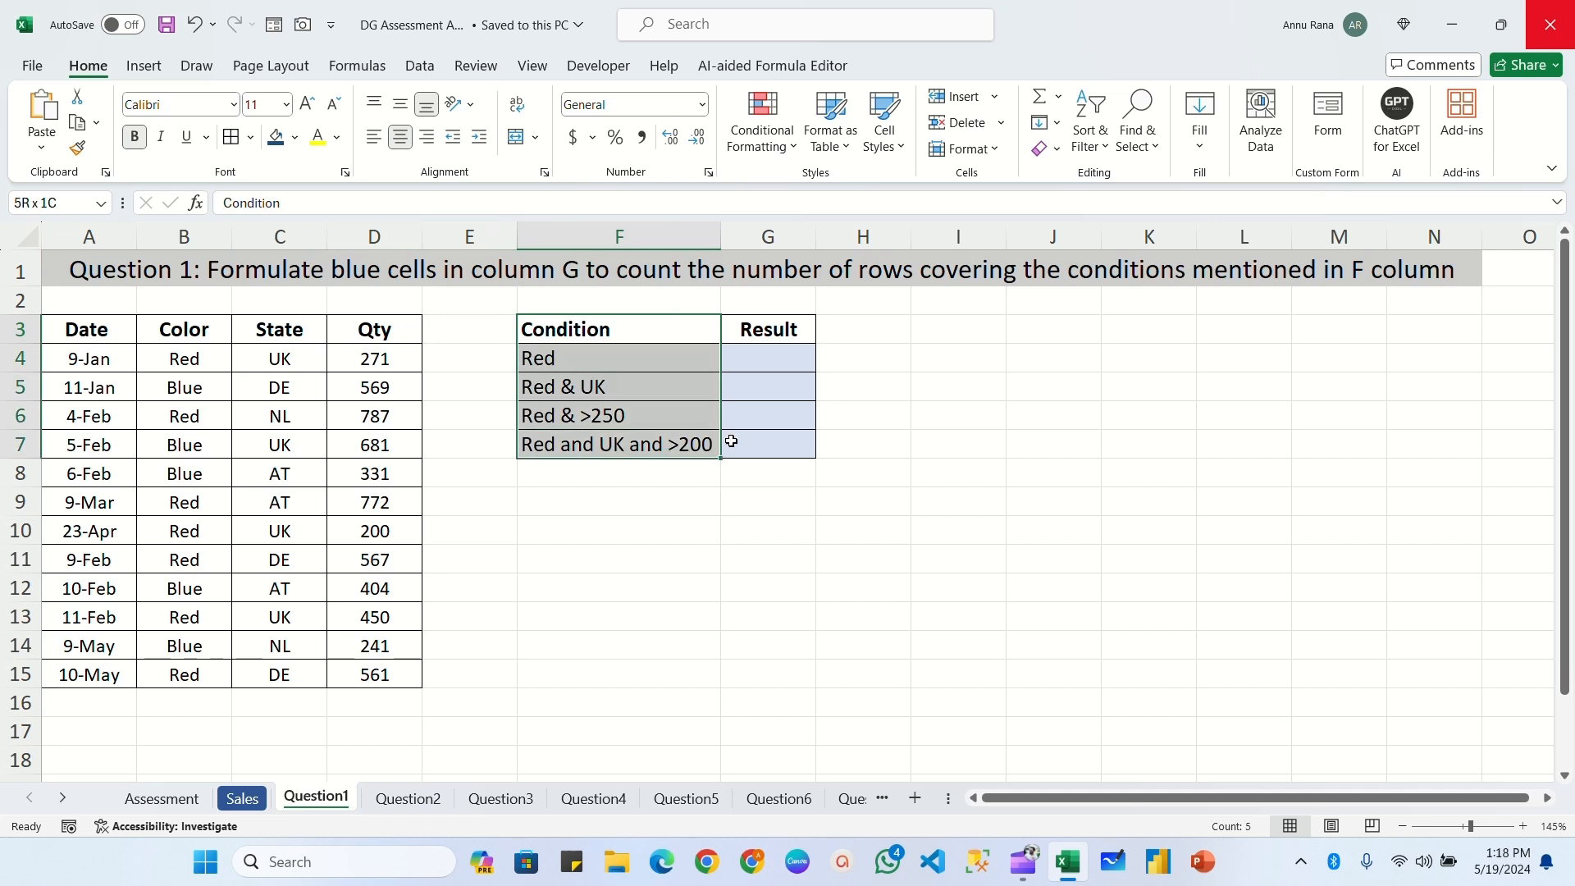
Review the conditions in column F, the blue result cells G4:G7 and the Color entries in B4:B15.
click(587, 335)
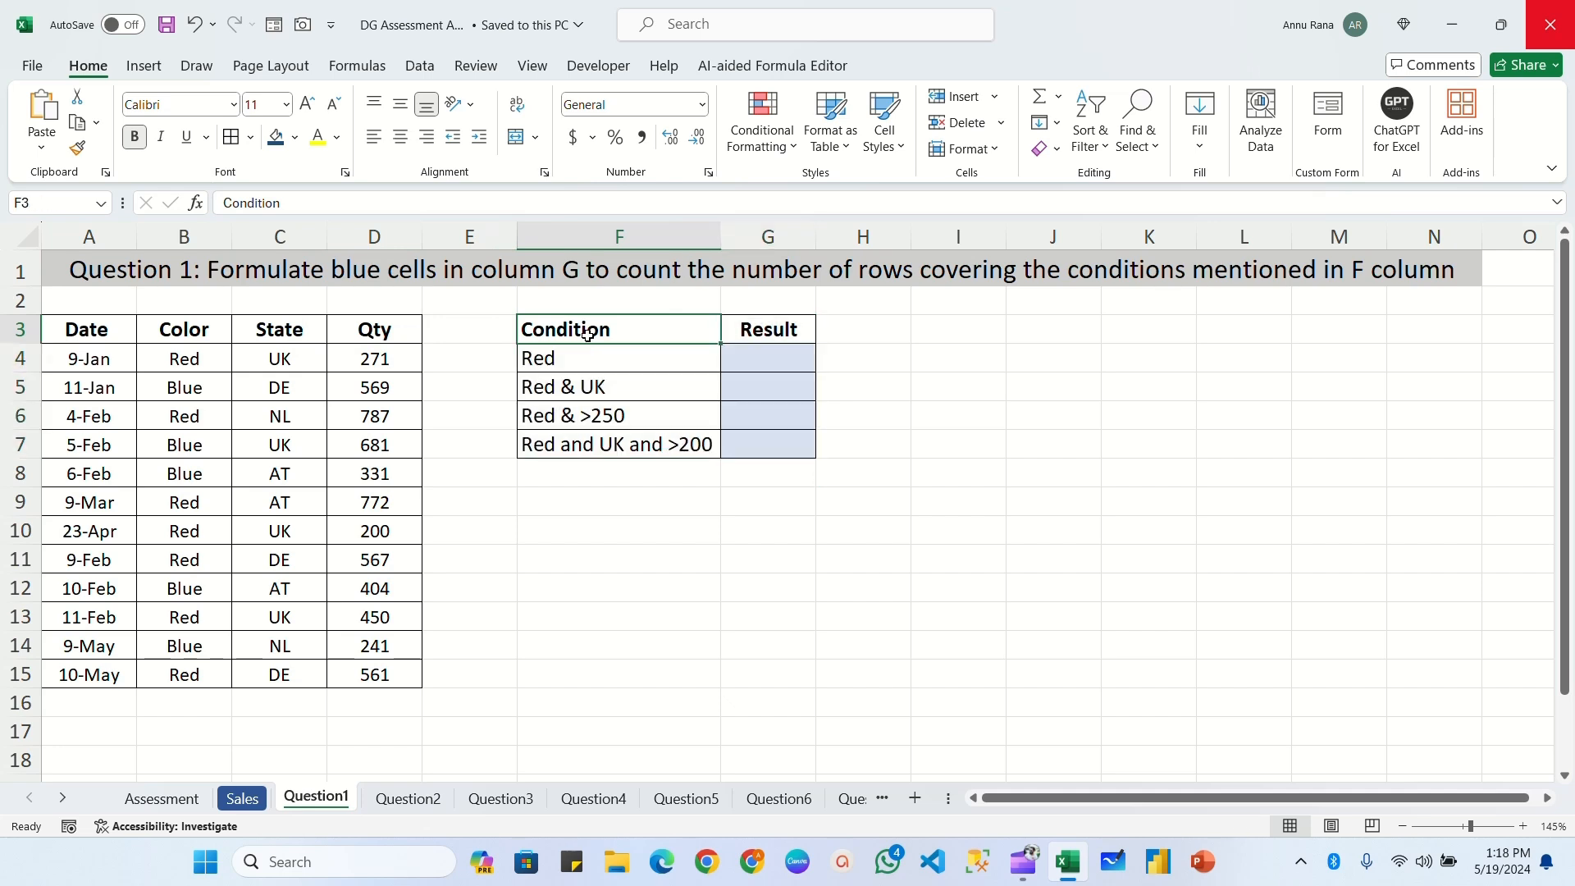
click(775, 356)
drag(778, 357, 782, 446)
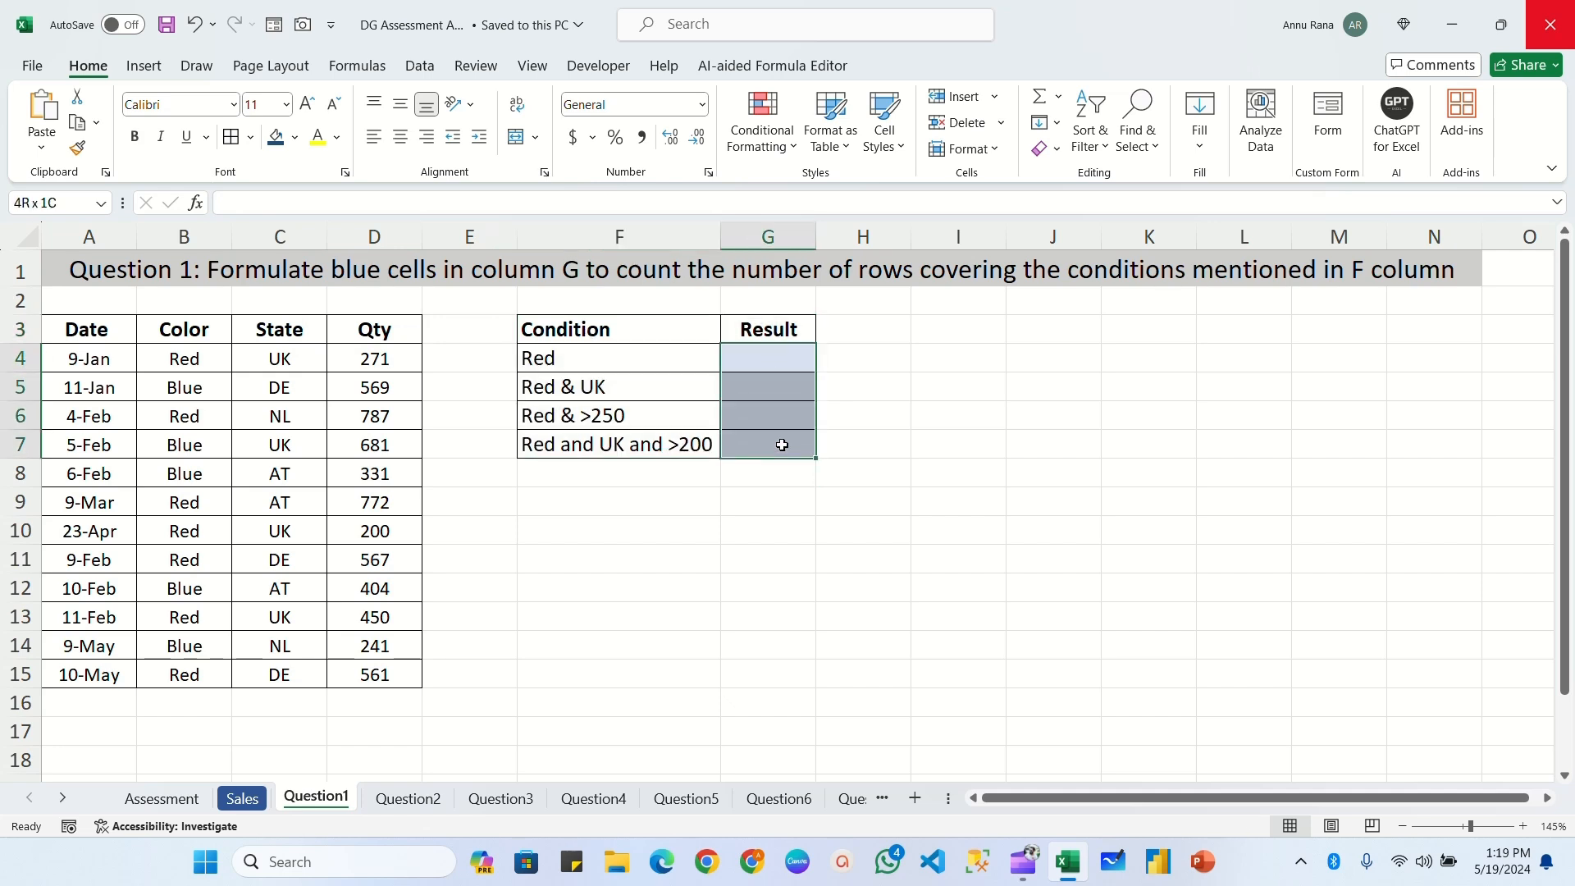
drag(621, 356, 622, 443)
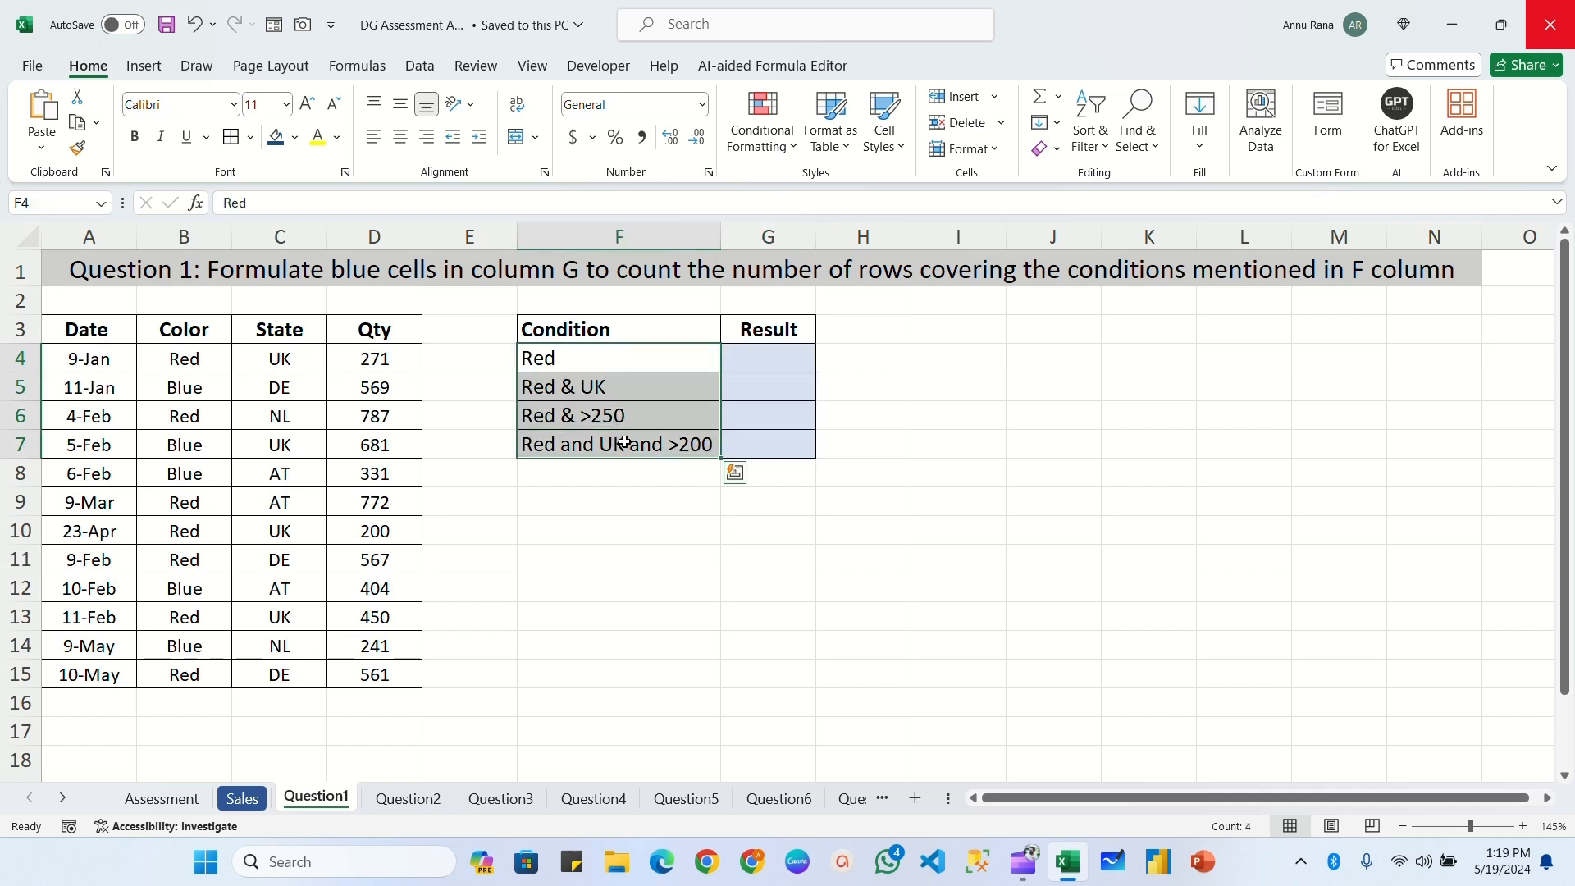
click(759, 361)
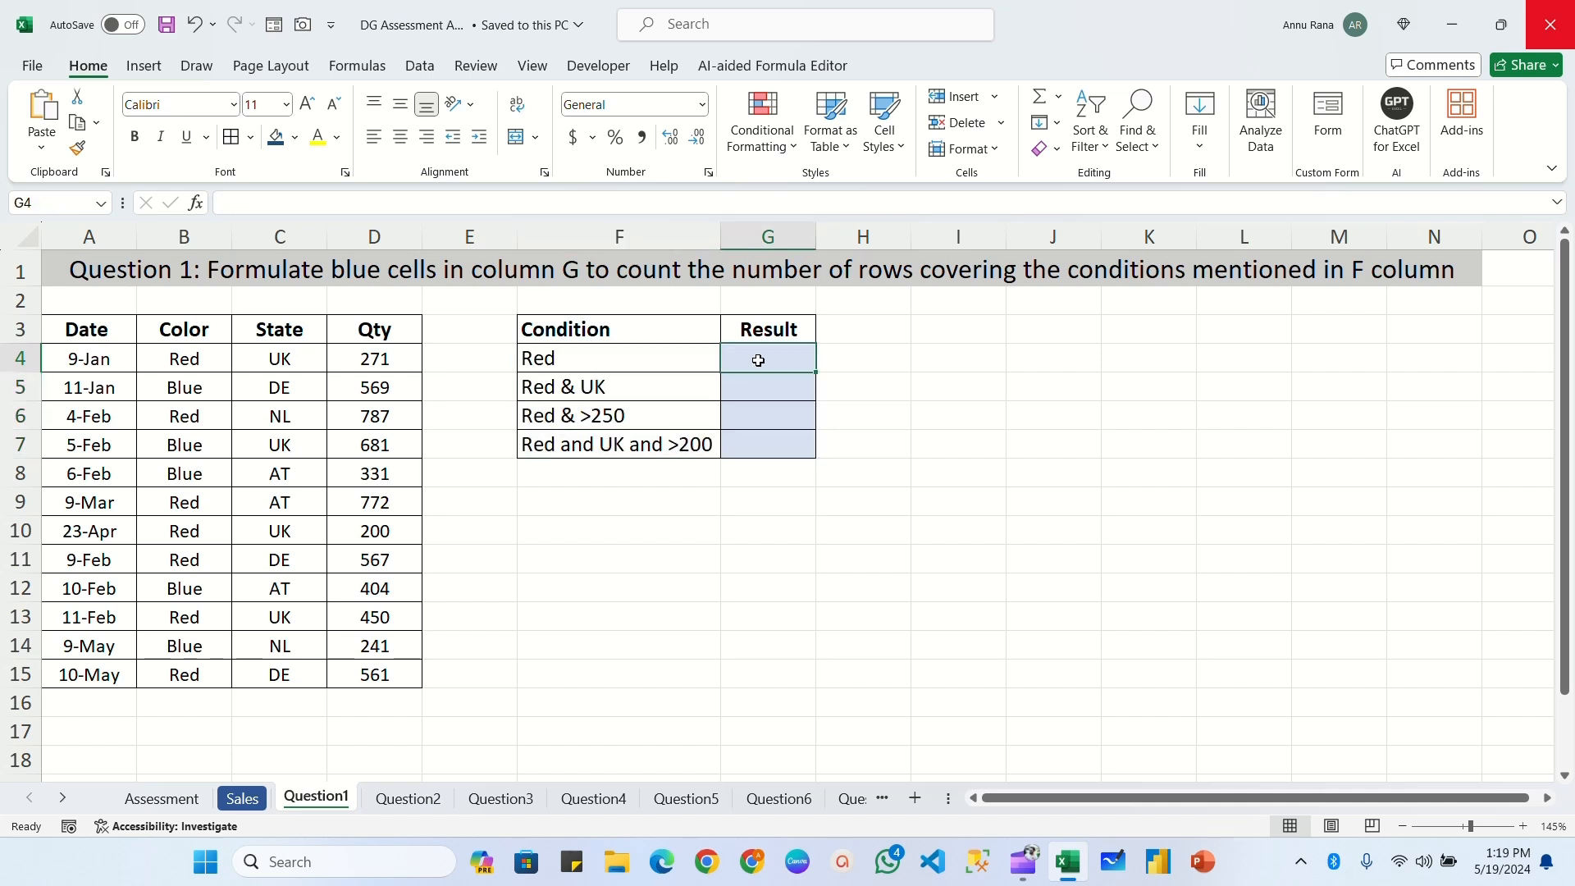
click(581, 356)
click(766, 352)
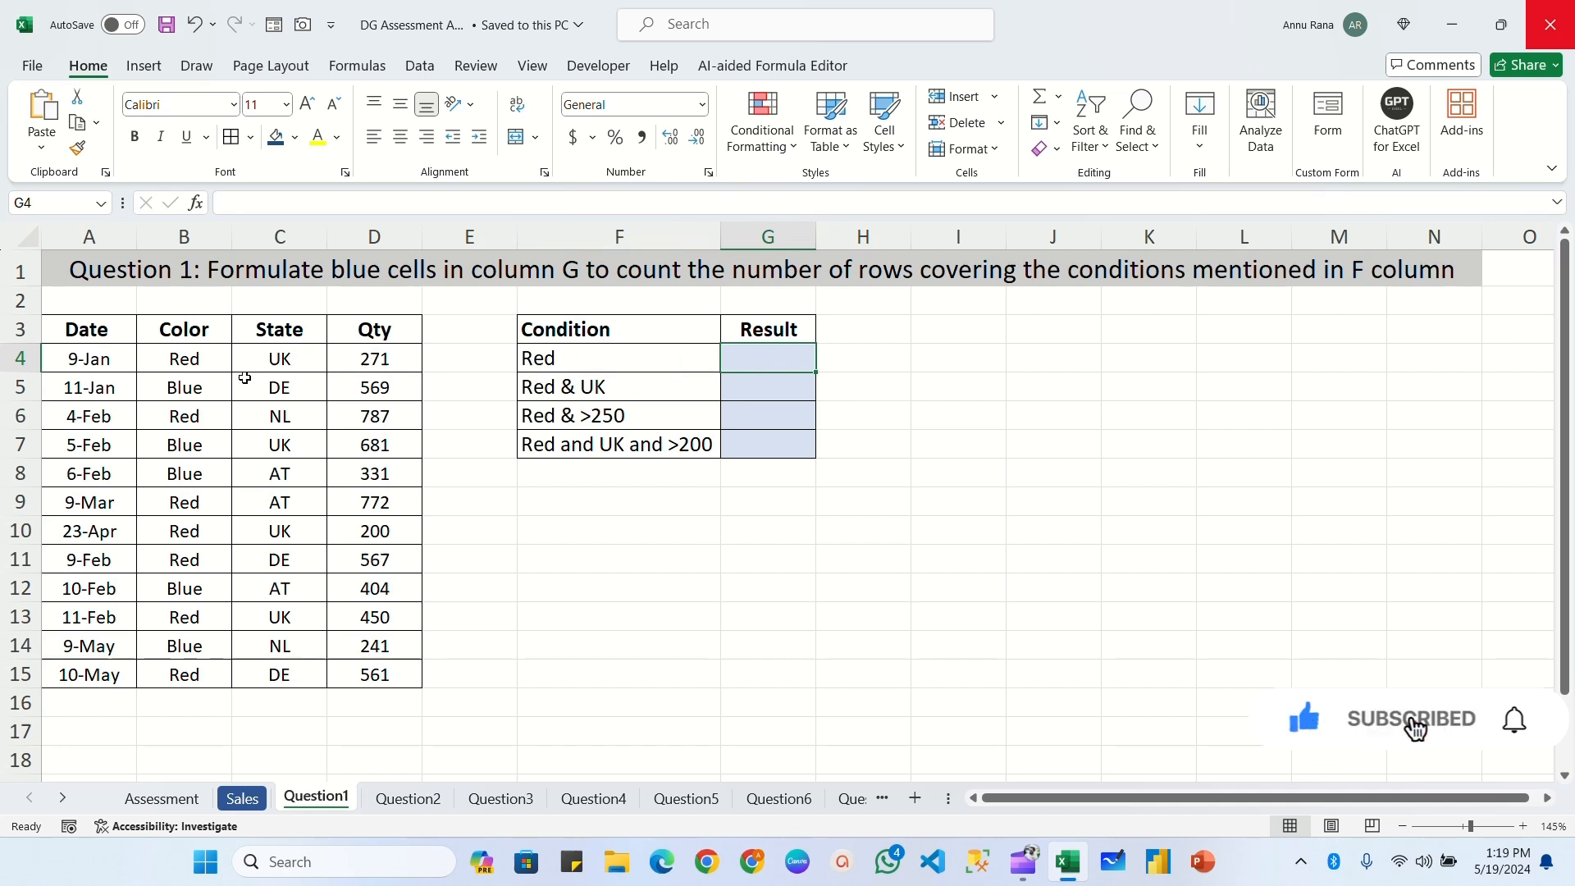
drag(184, 359, 176, 674)
Enter =COUNTIFS($B$4:$B$15,"Red") in G4 to count the rows whose color is Red.
click(787, 362)
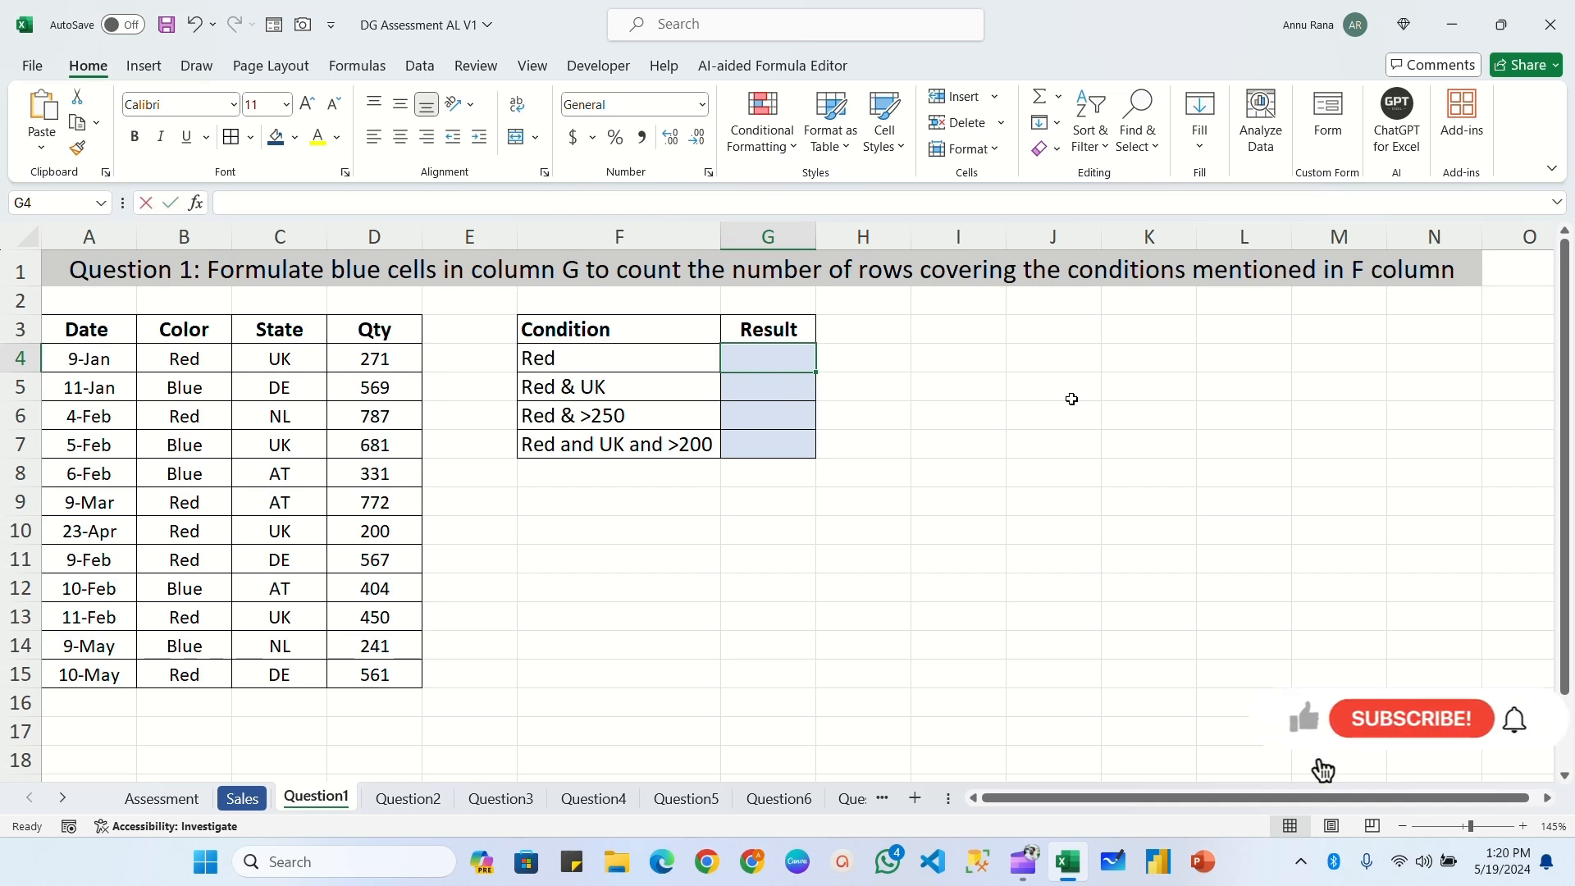
text(=countif)
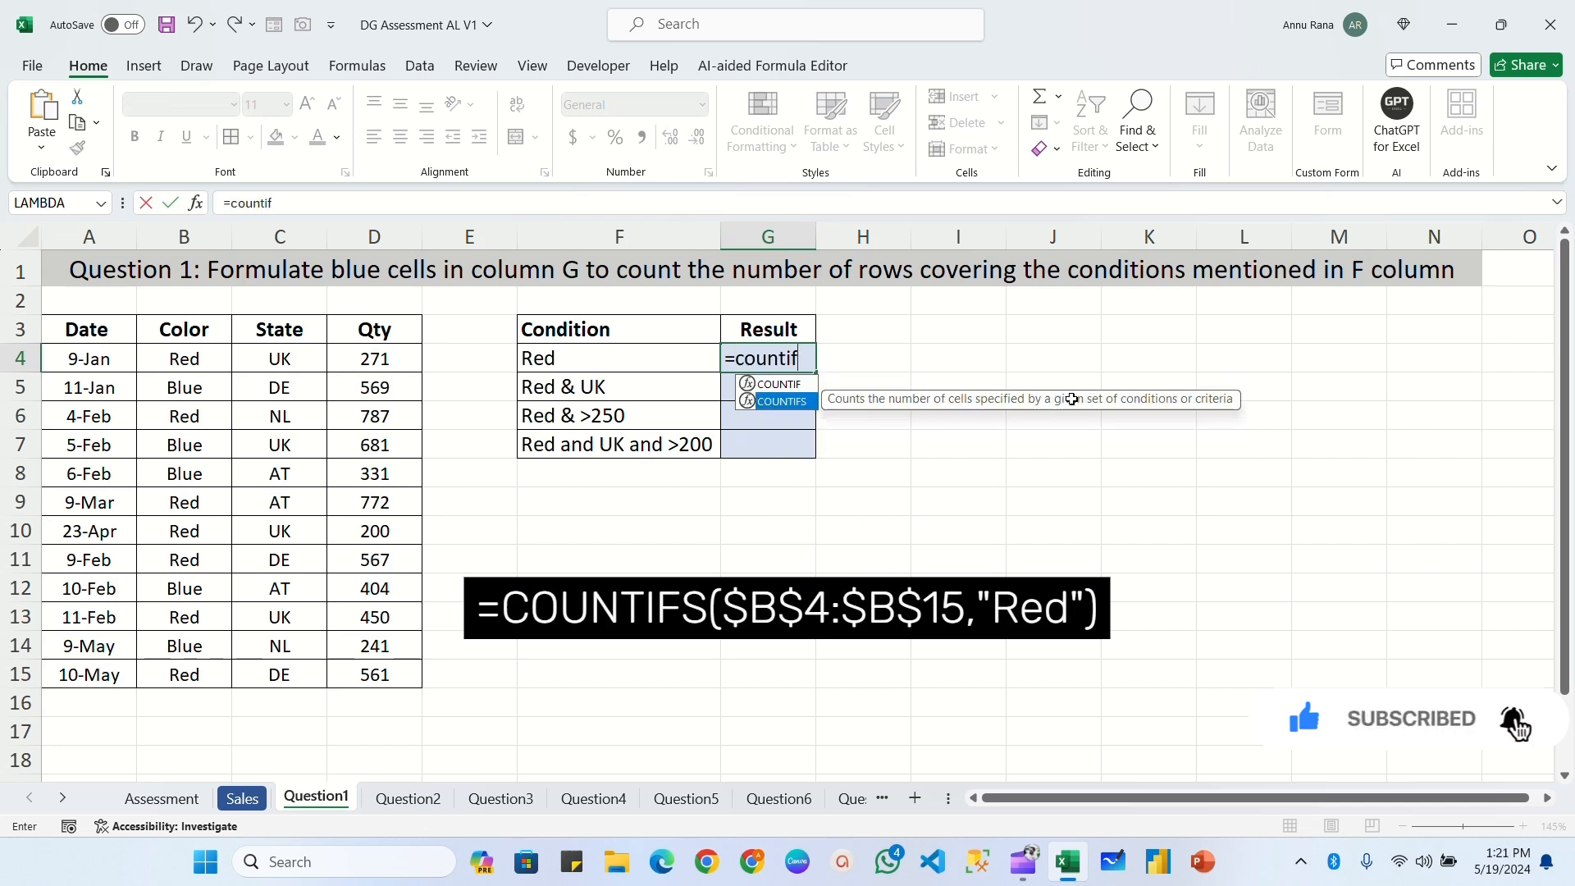
key(Down)
key(Tab)
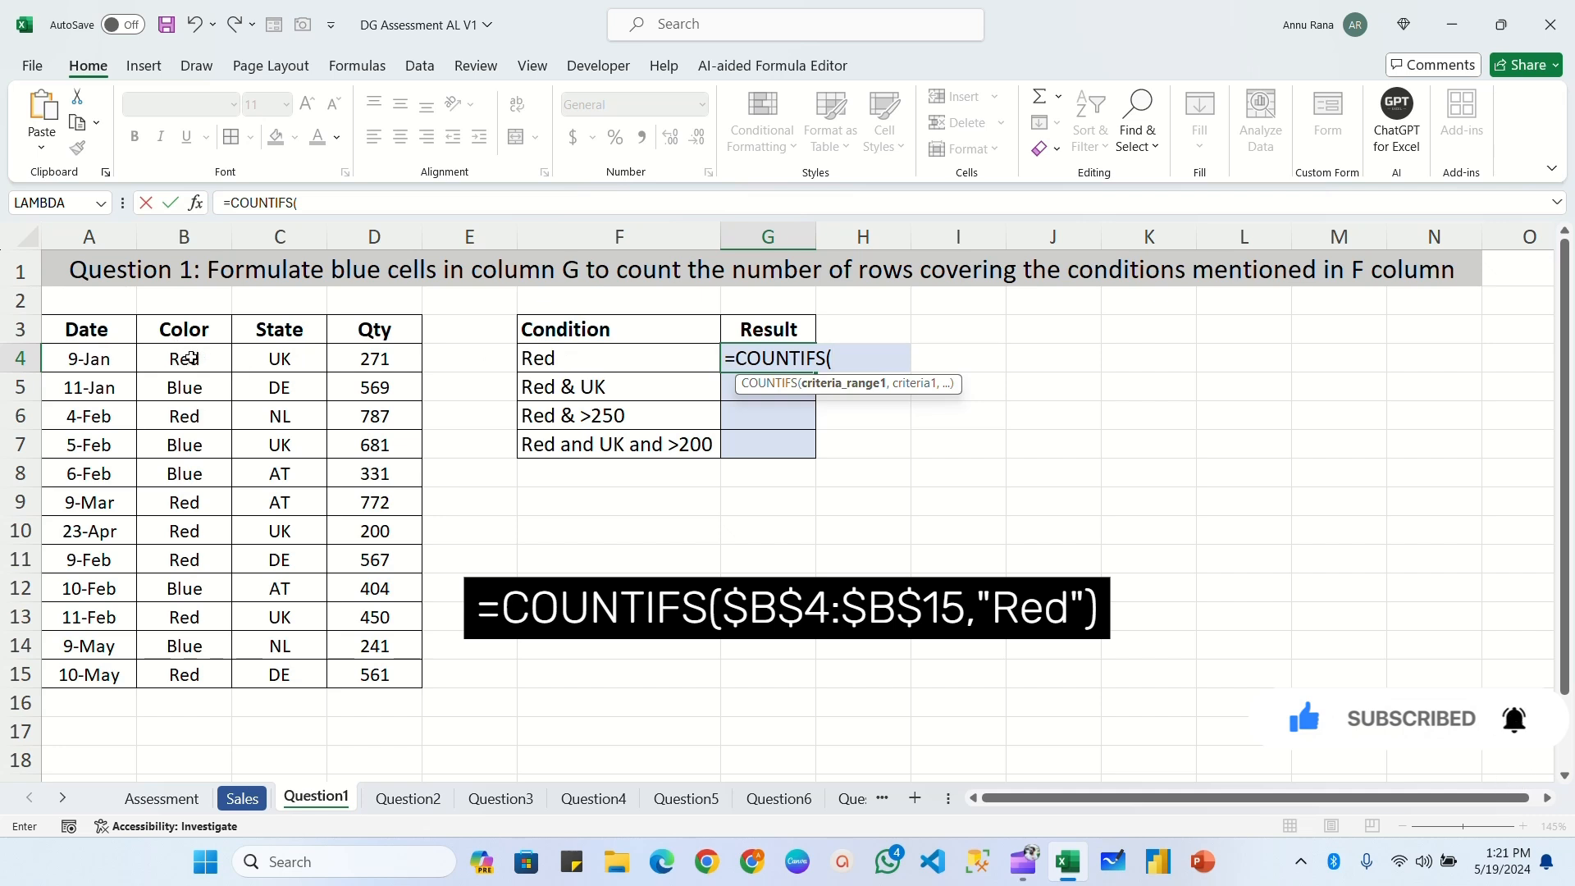
drag(191, 358, 185, 674)
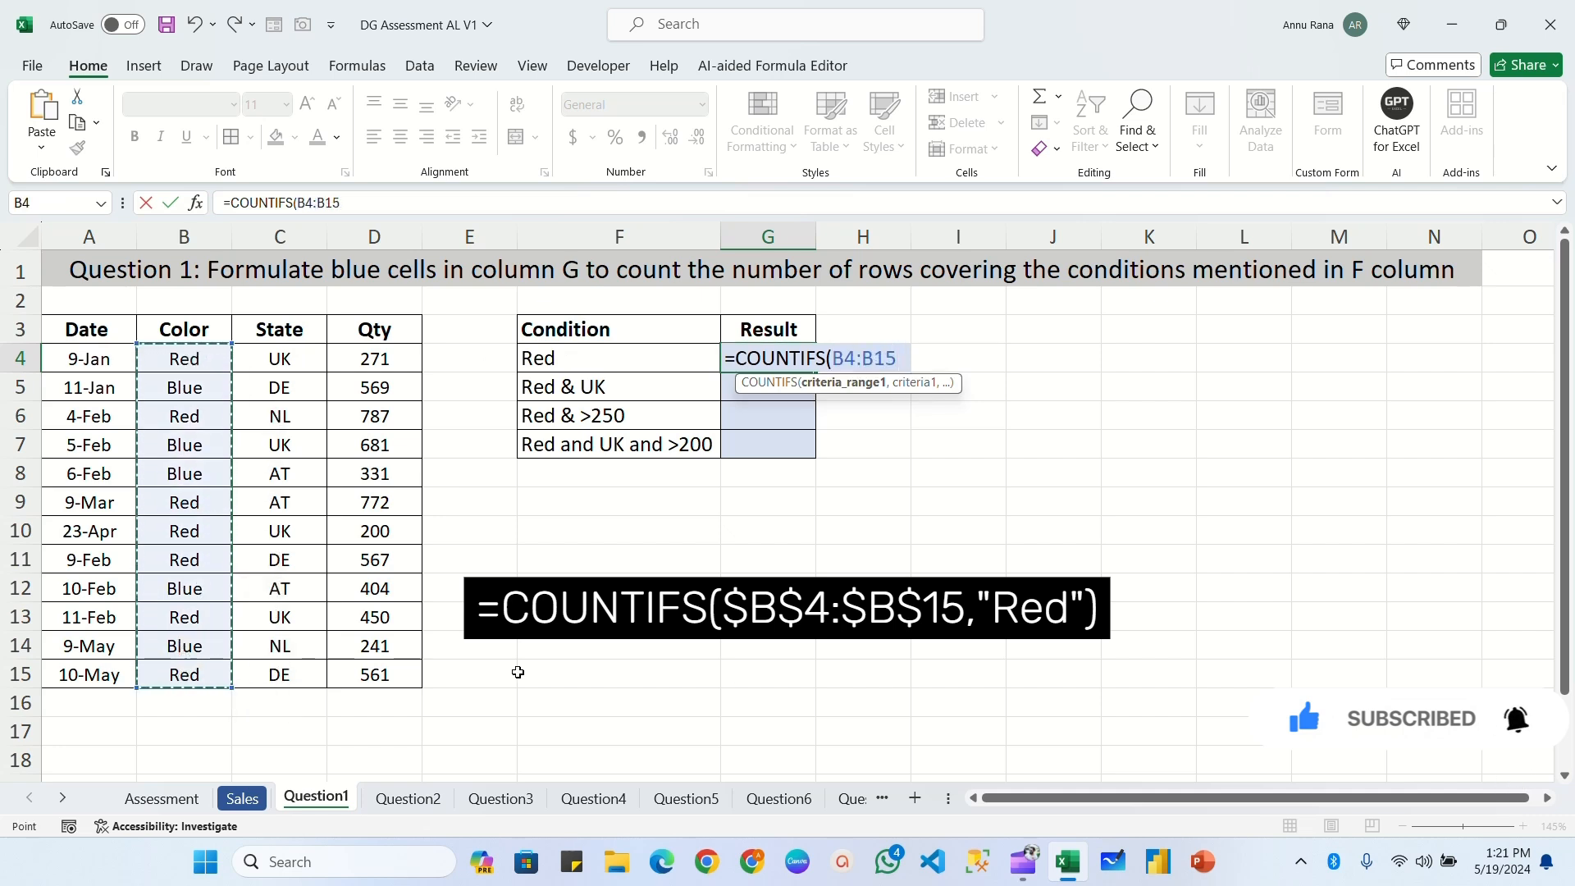
key(F4)
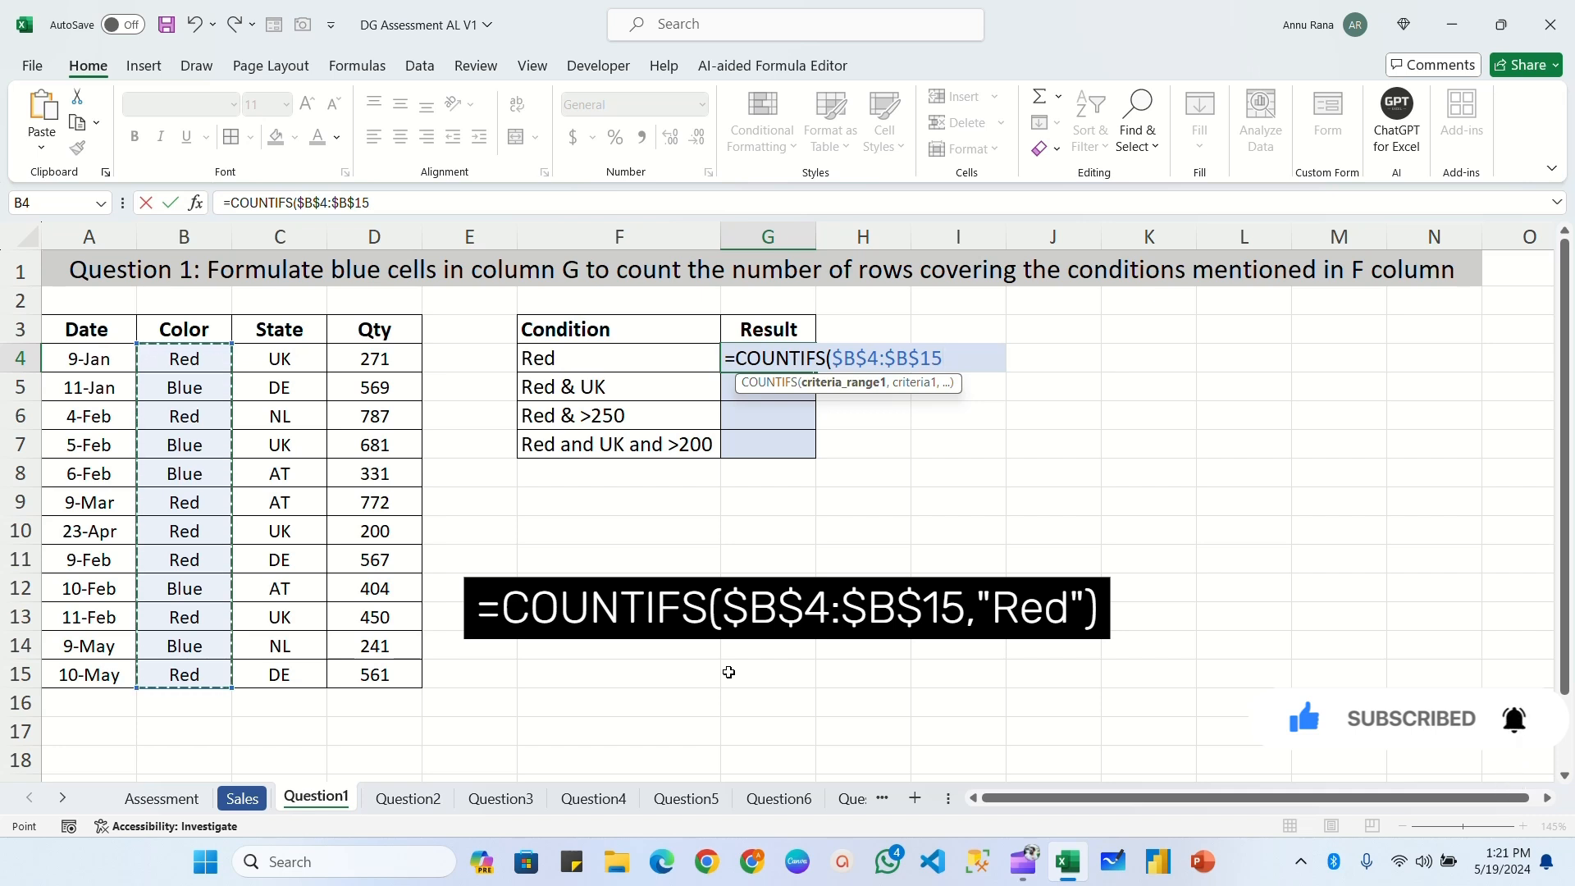
text(,)
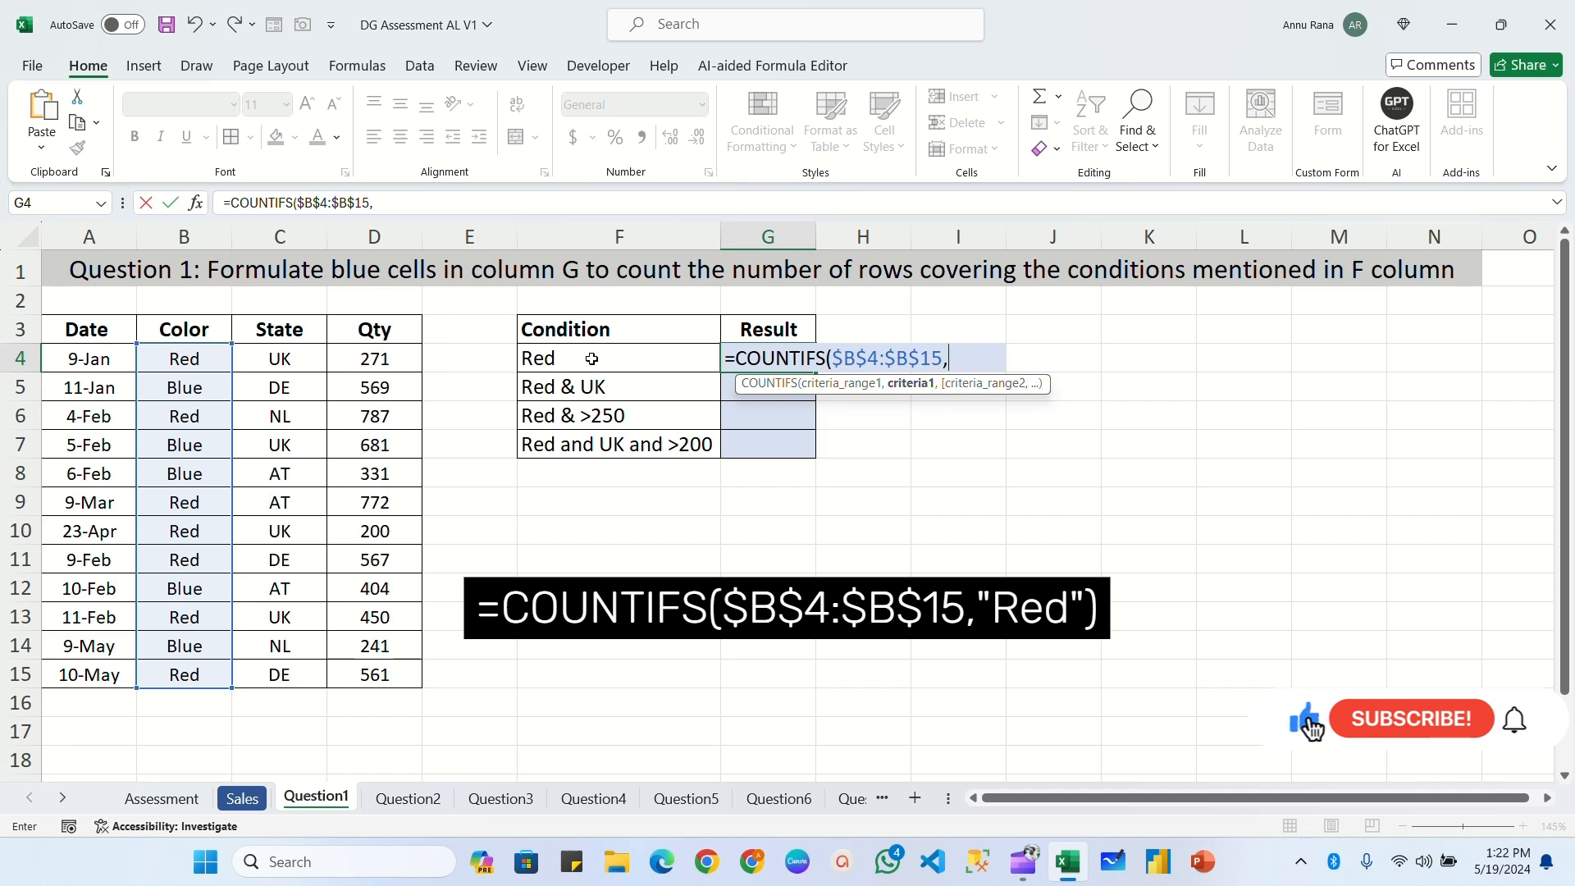
text("R)
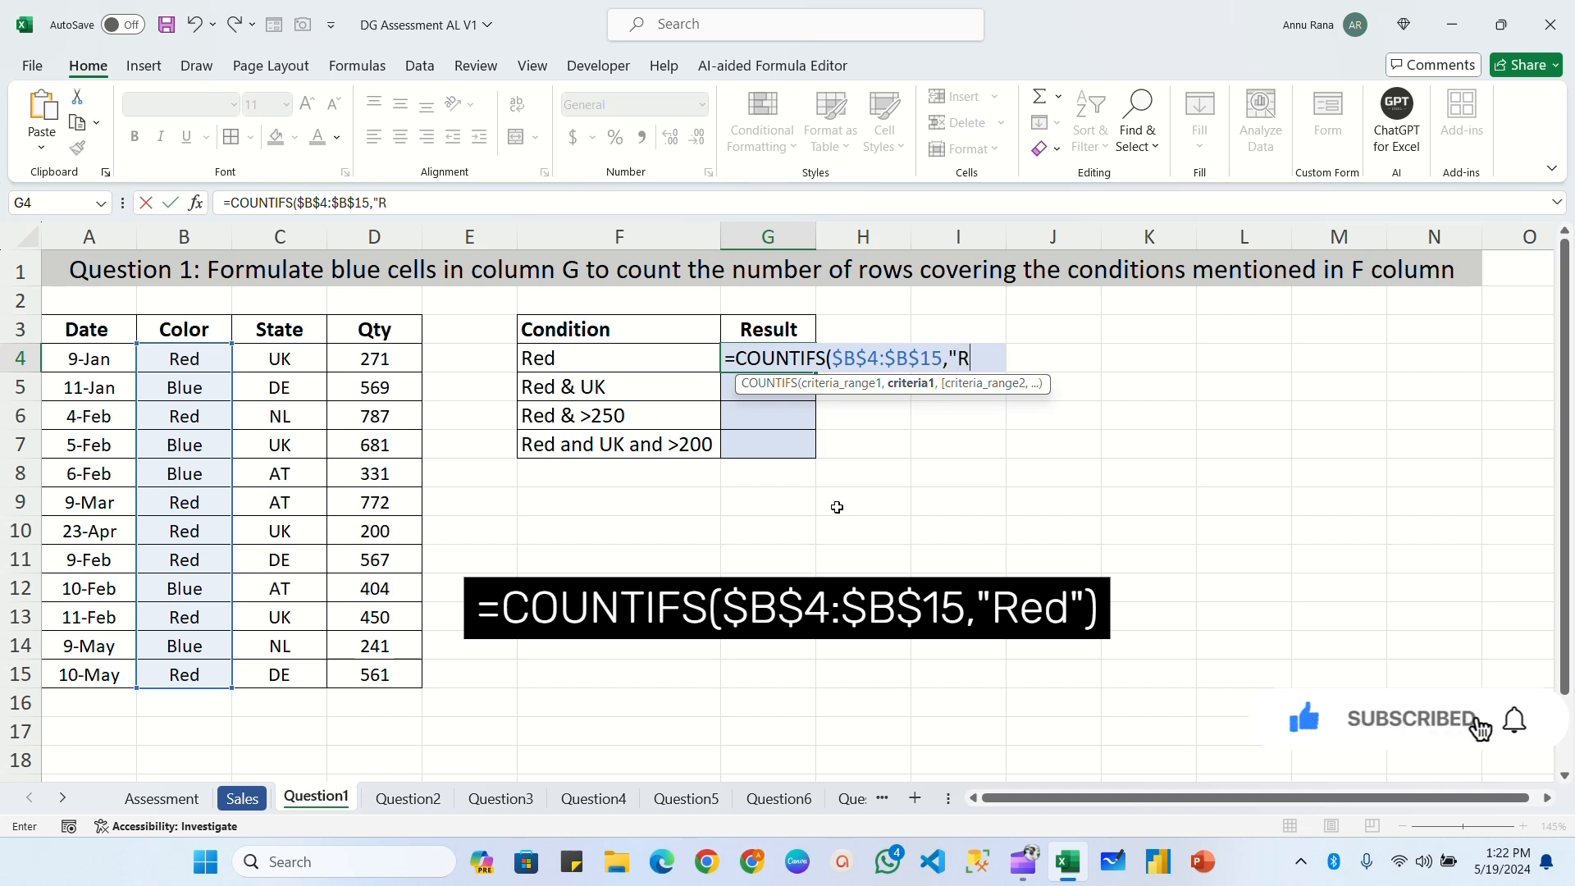
text(ed)
text())
key(Return)
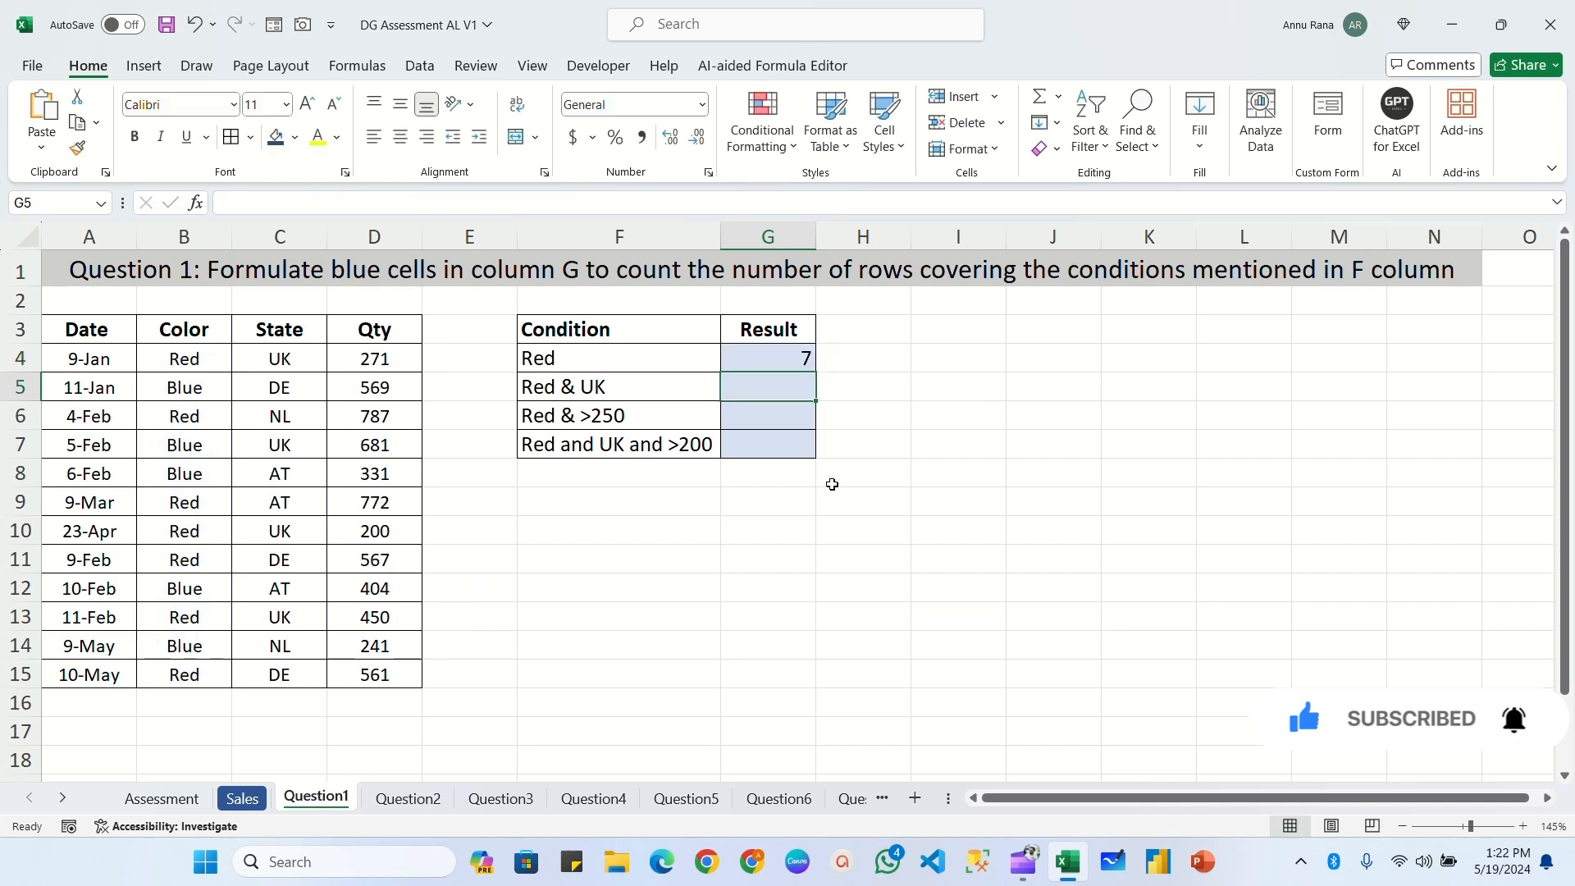
Check the count in G4 by selecting all the Red cells in the Color column together.
click(777, 365)
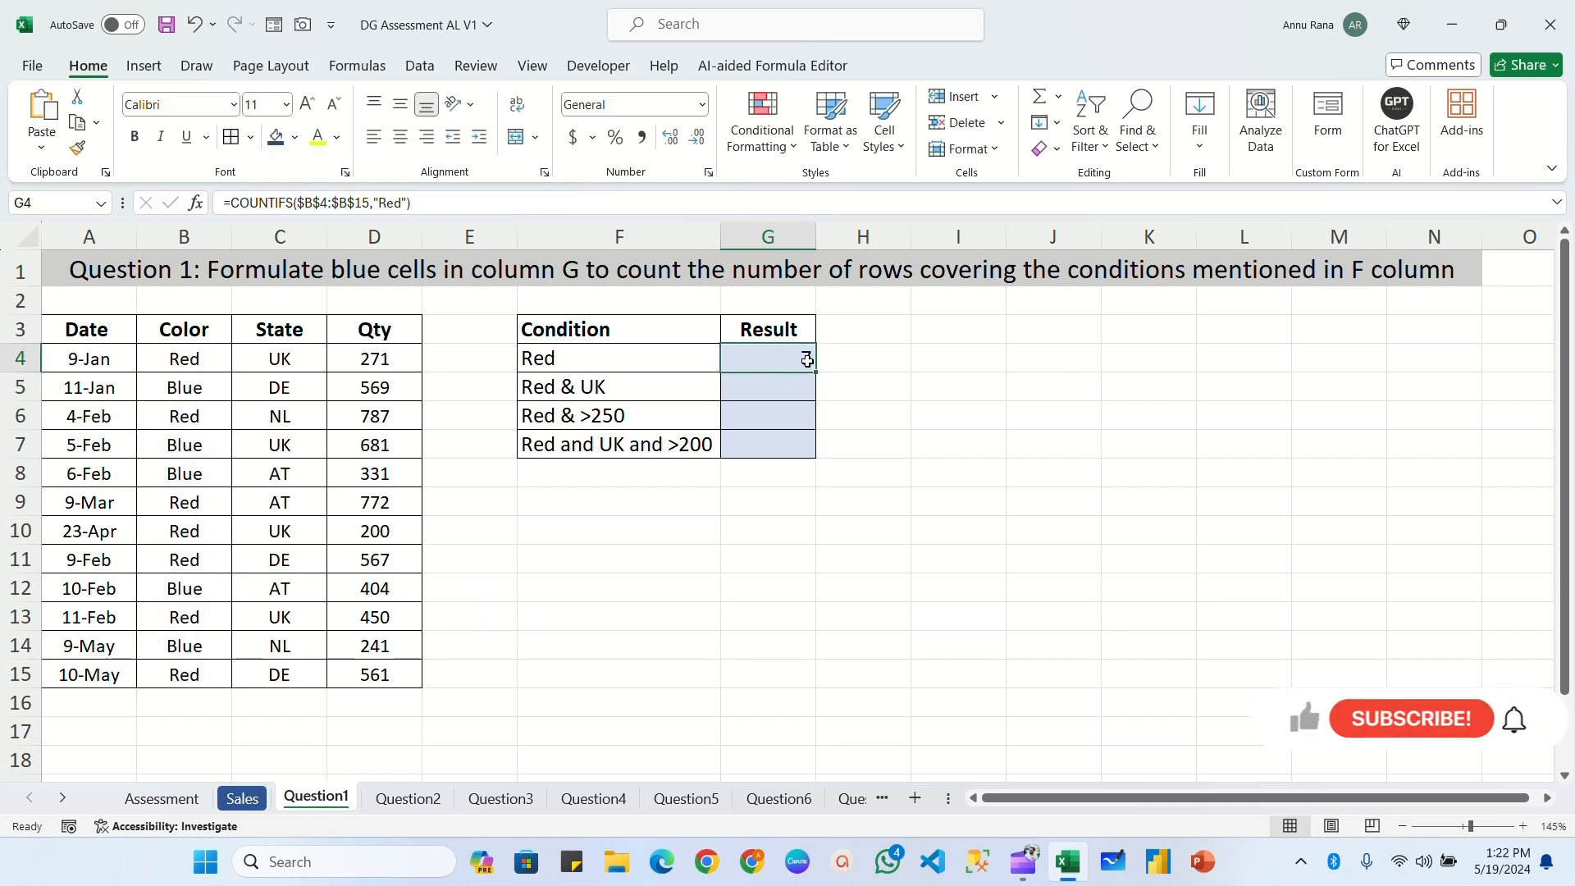
click(192, 361)
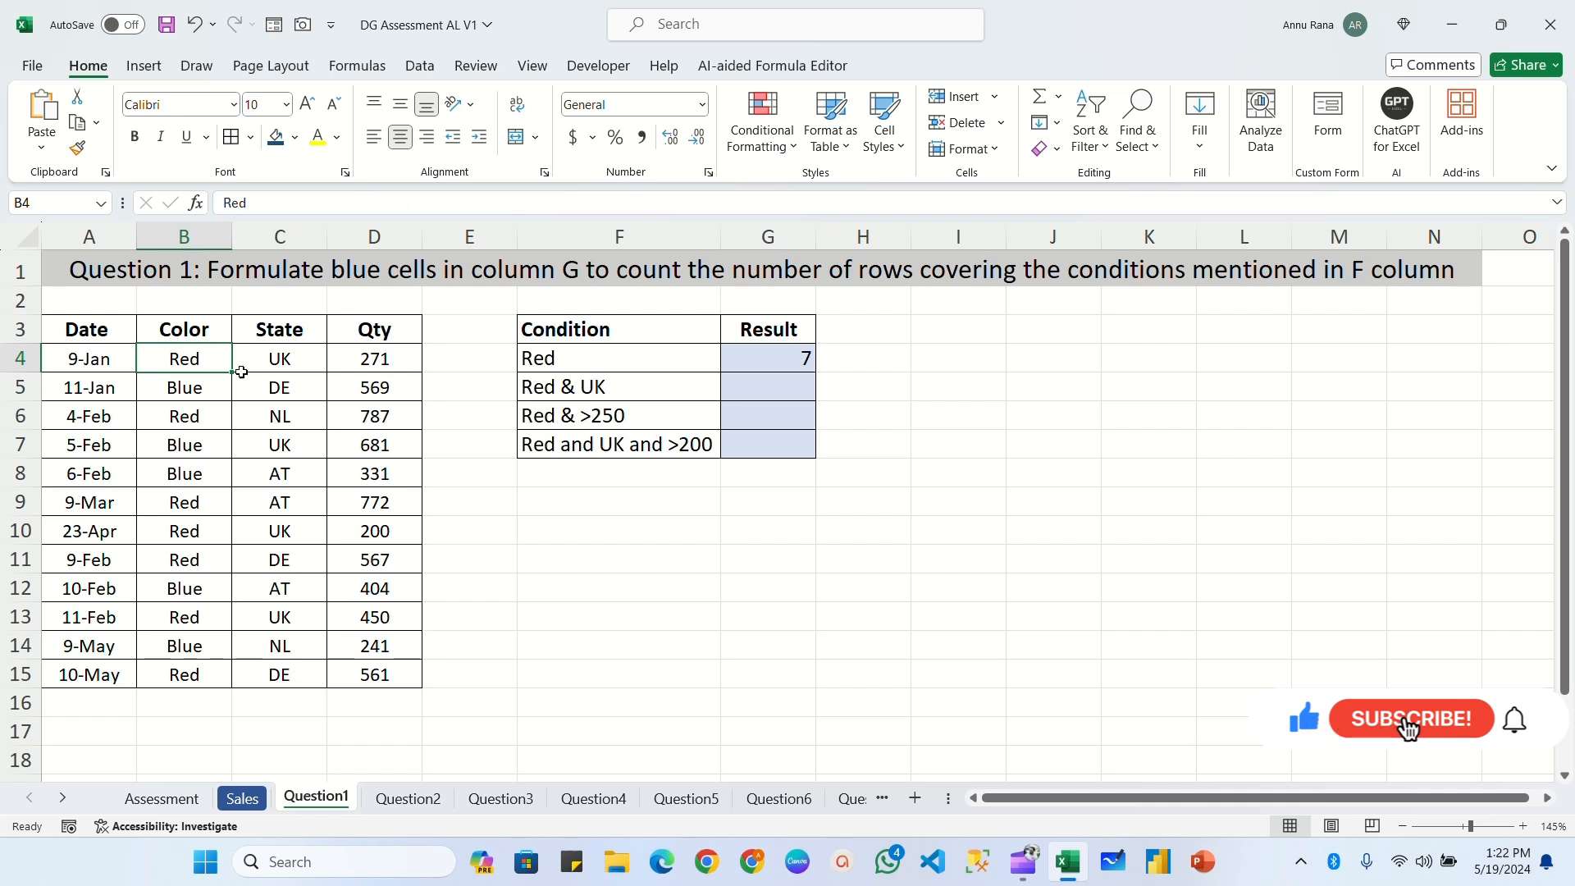
ctrl+click(186, 415)
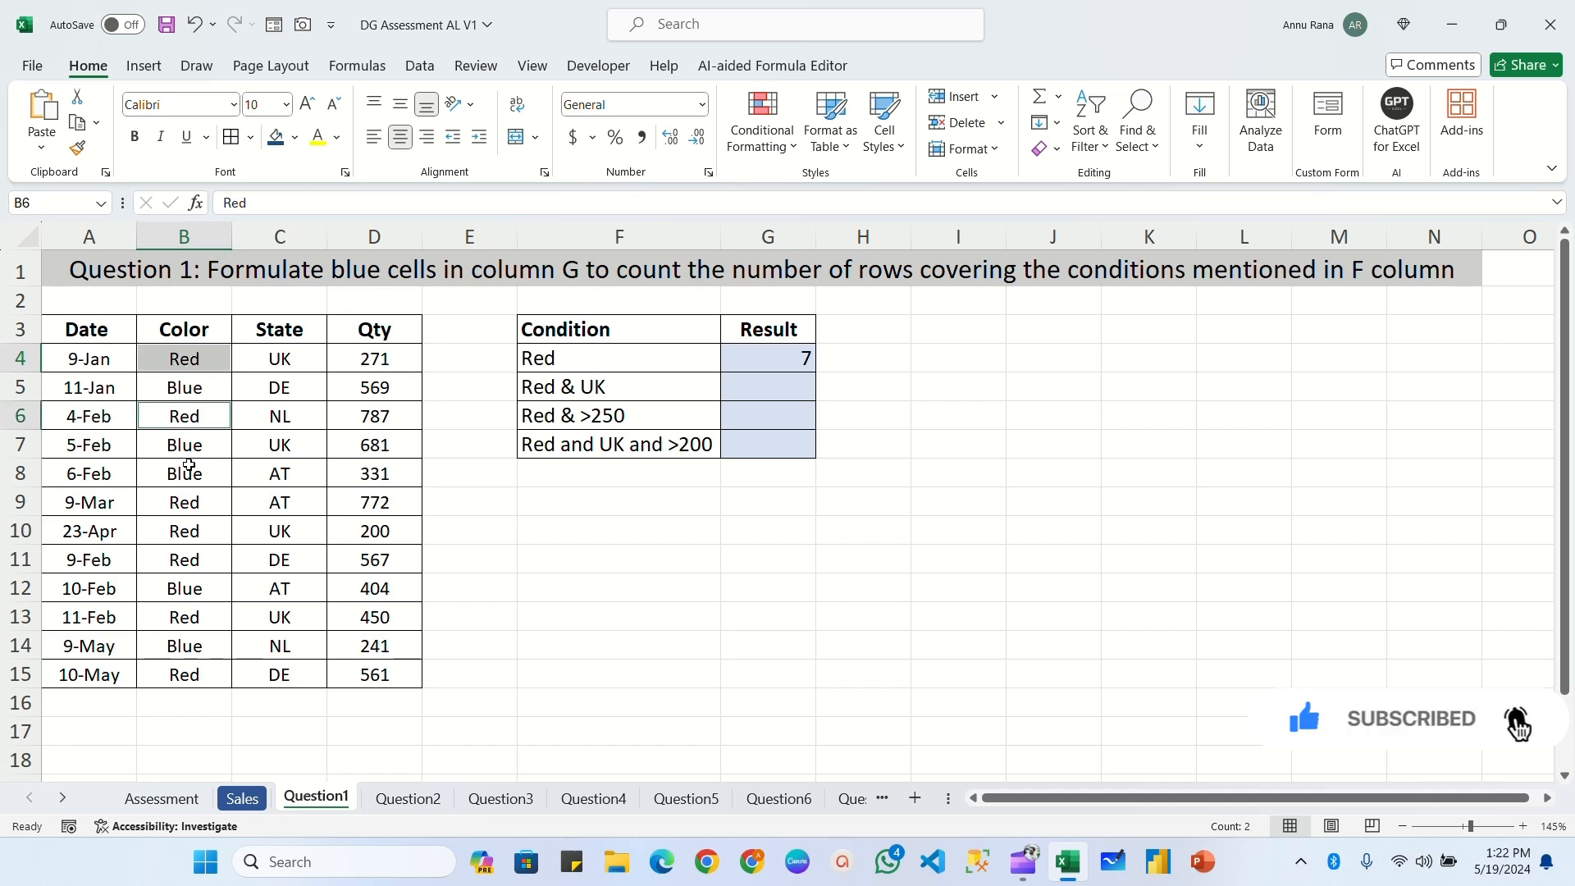
ctrl+click(183, 502)
ctrl+click(180, 533)
ctrl+click(183, 560)
ctrl+click(186, 620)
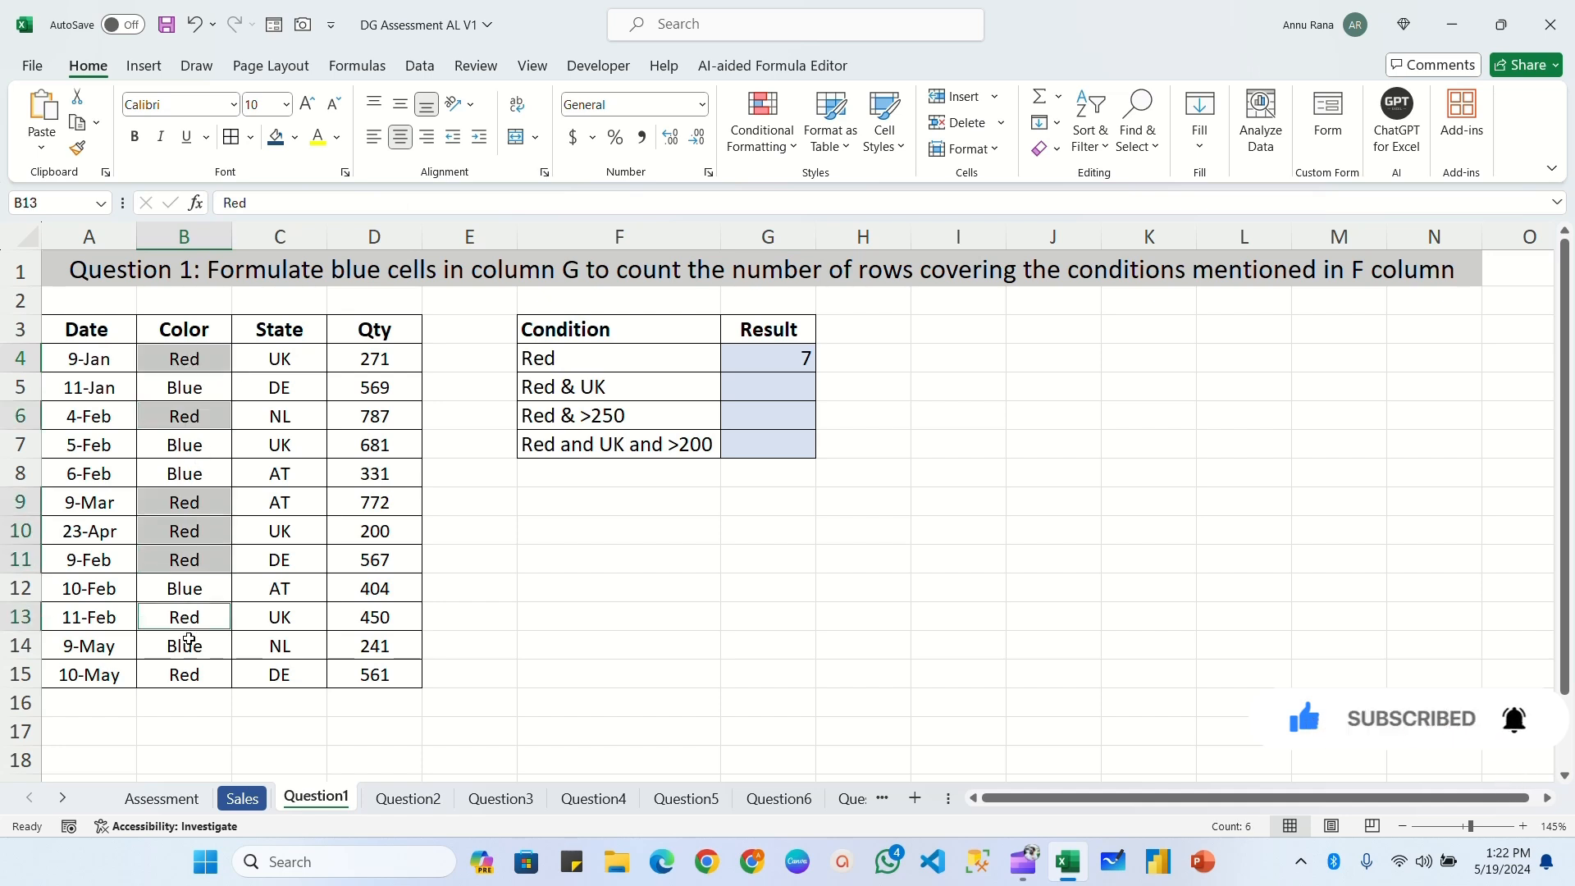
ctrl+click(197, 673)
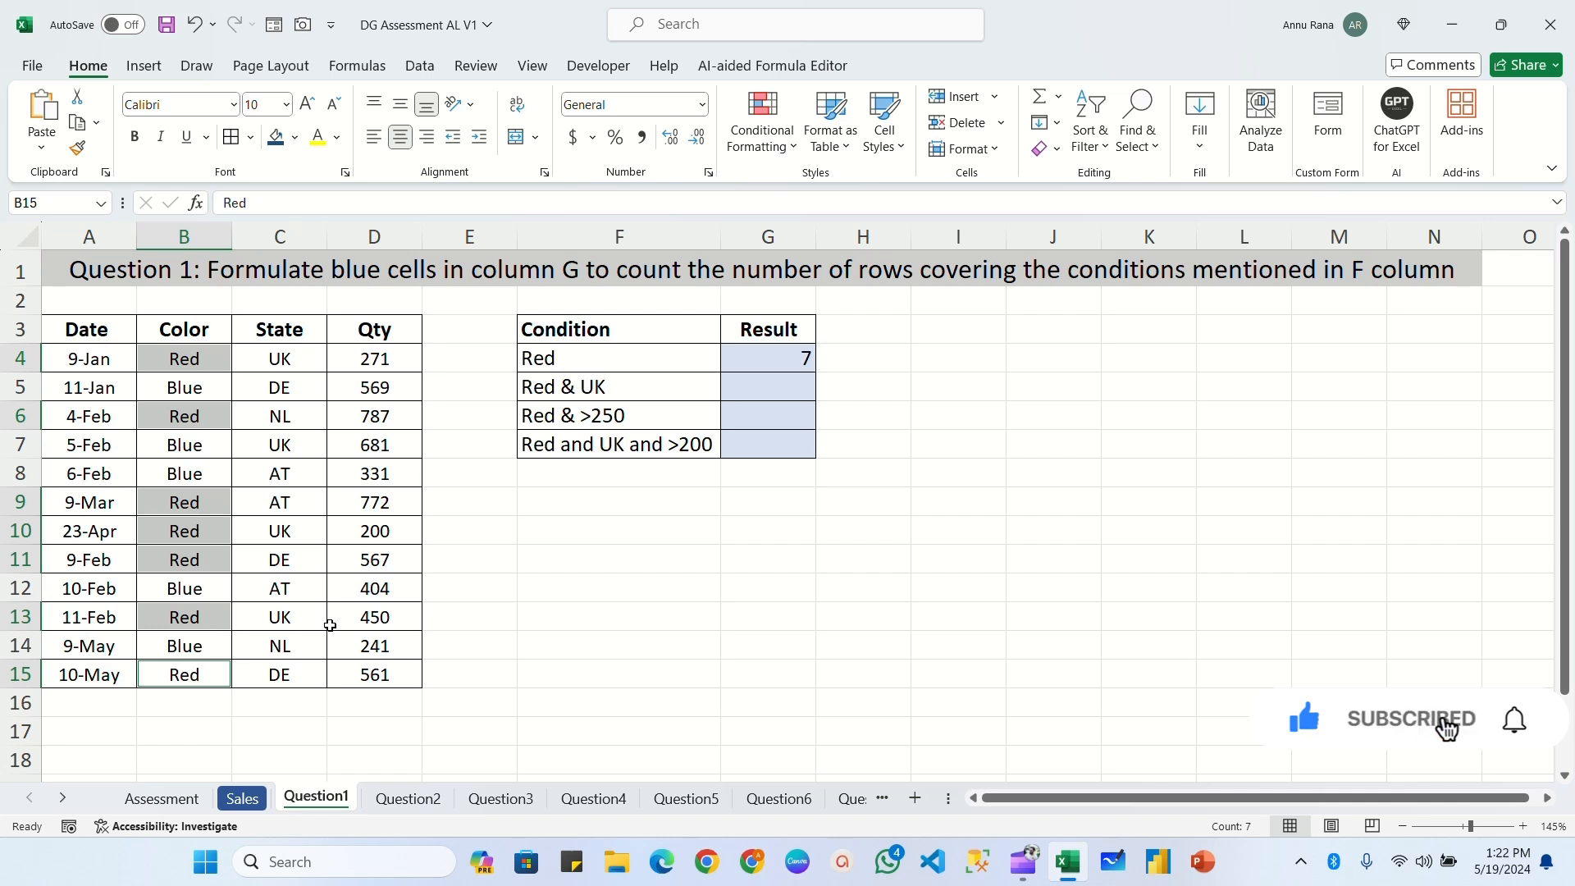
Begin a COUNTIFS formula in G5 with the absolute Color range $B$4:$B$15 and the criterion "Red".
click(767, 388)
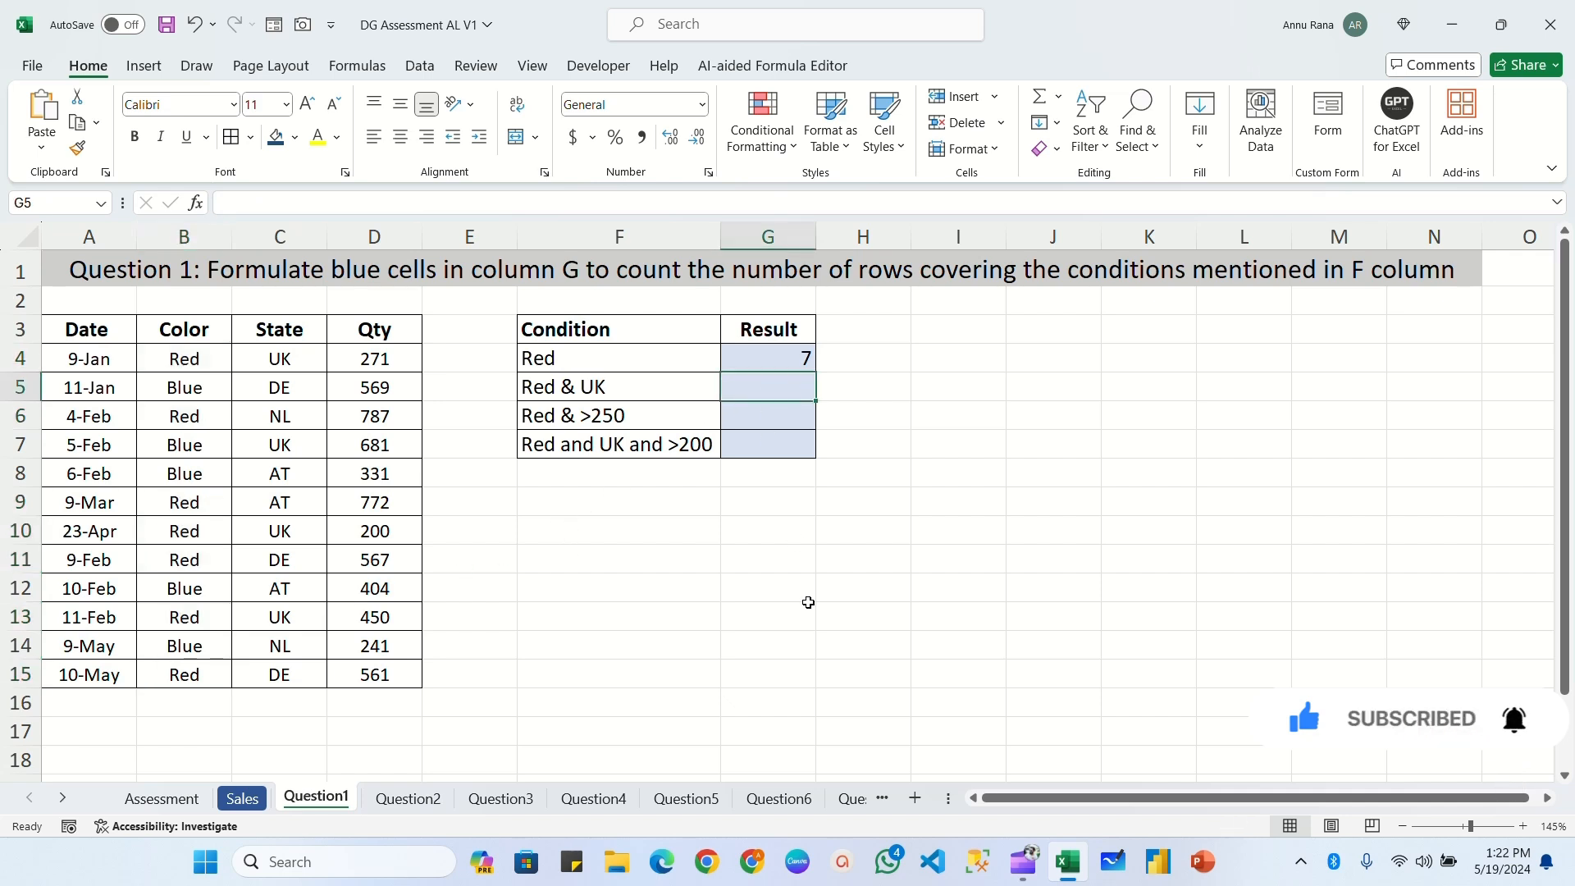
click(579, 391)
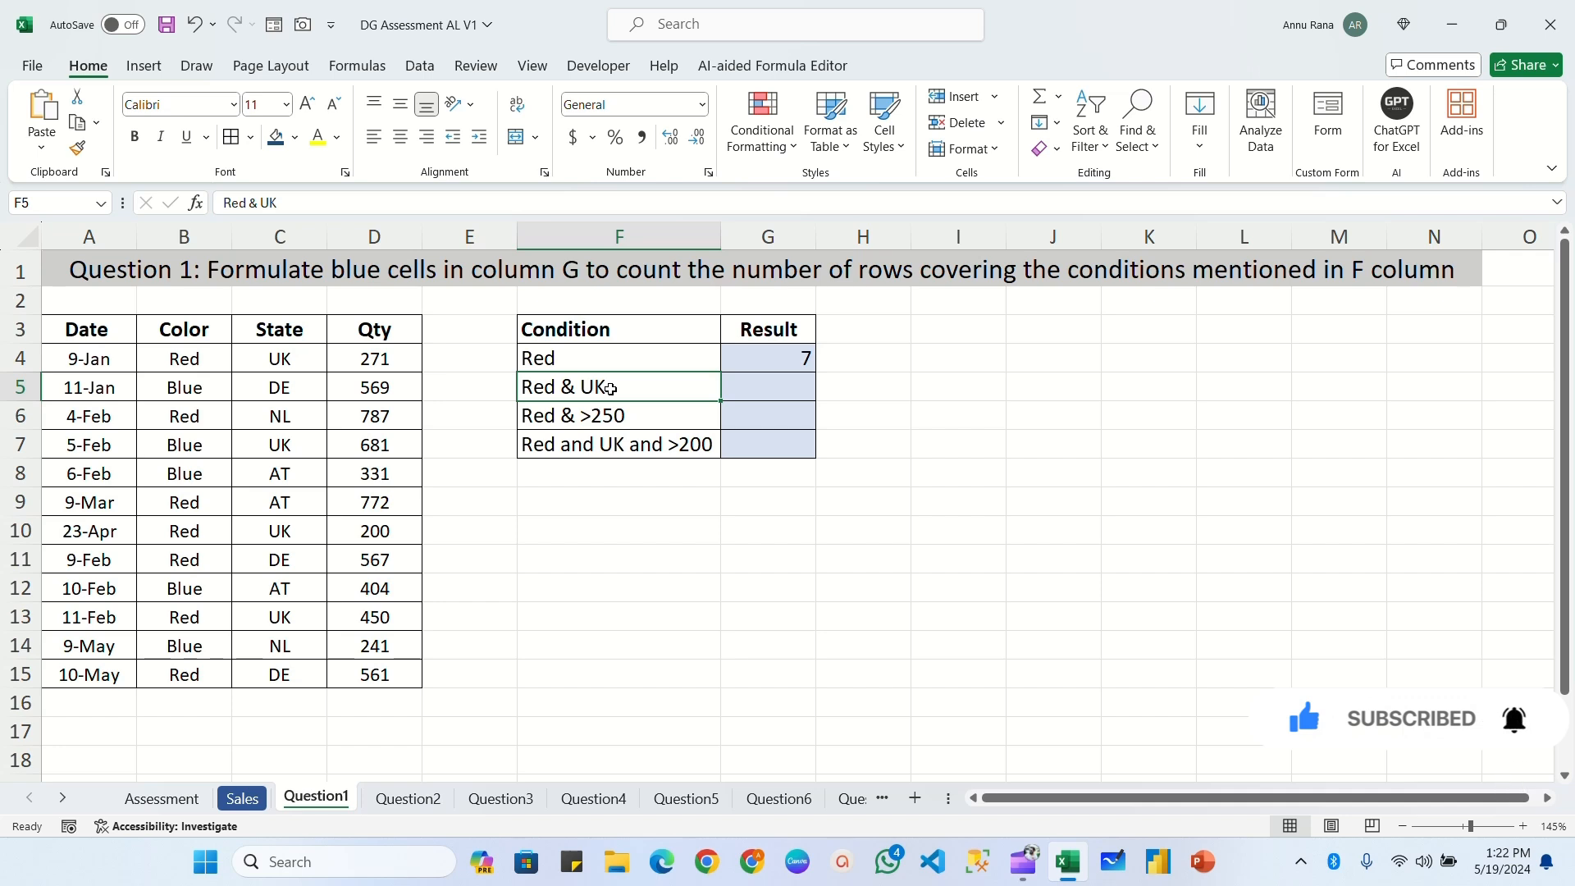
key(Right)
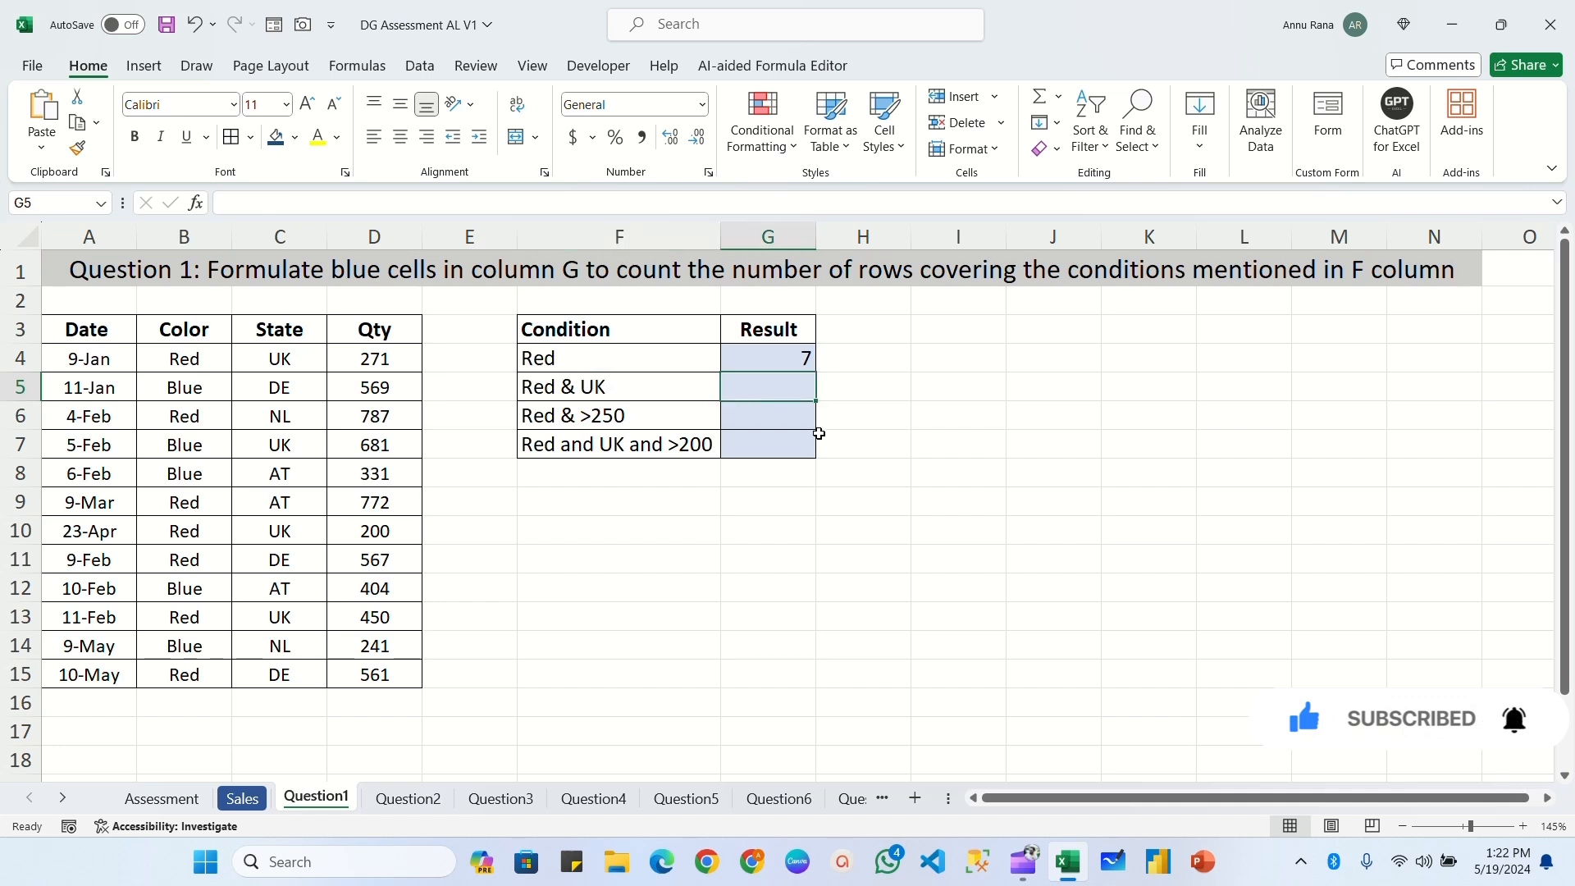
text(=)
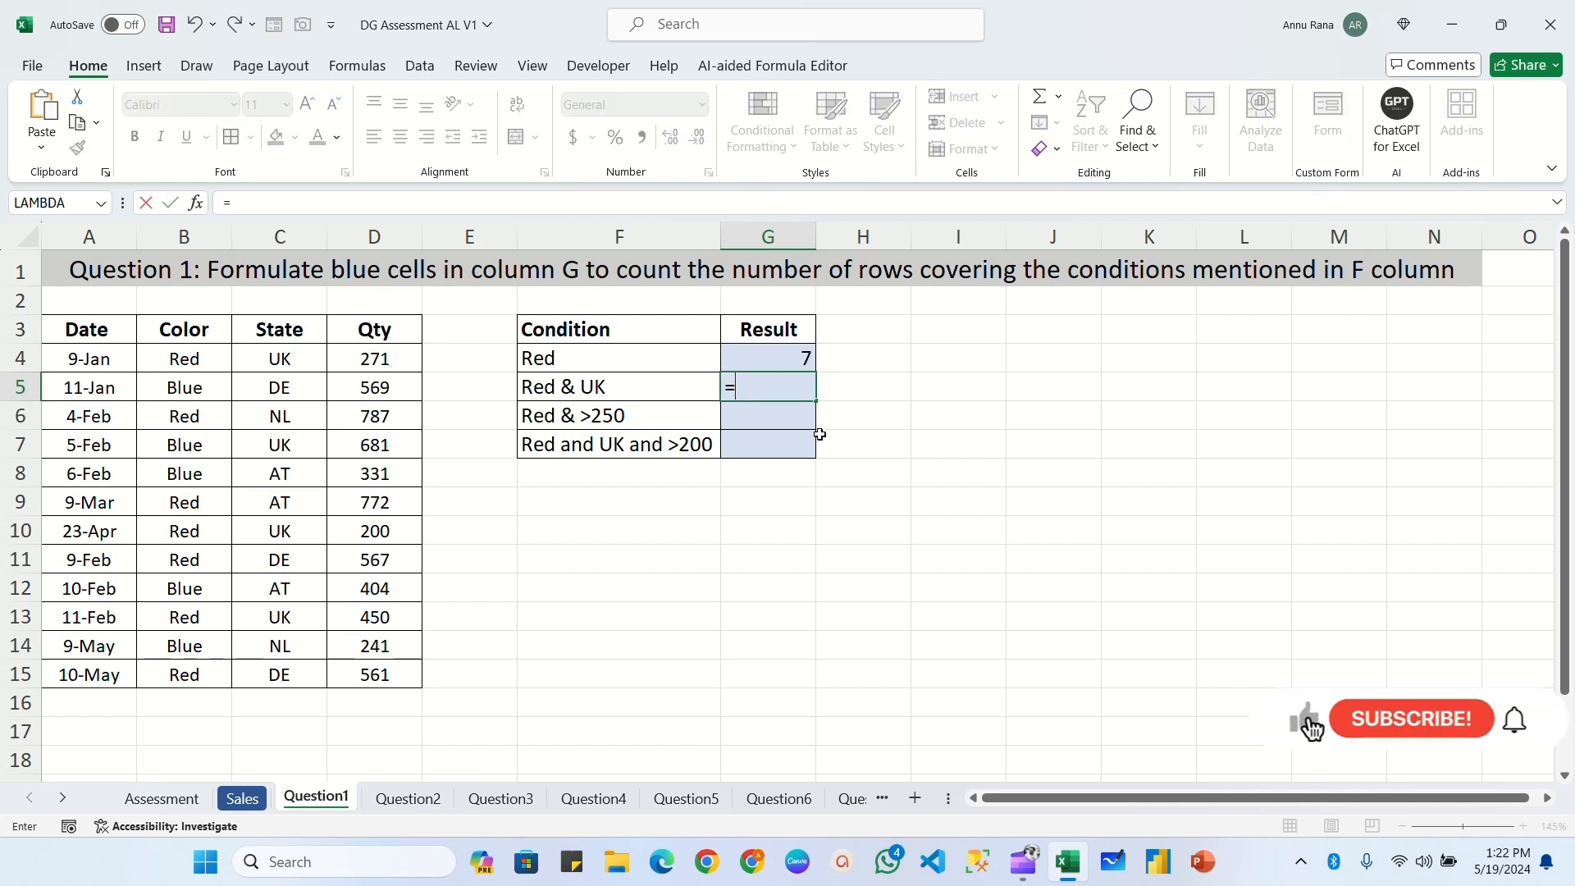
text(countifs)
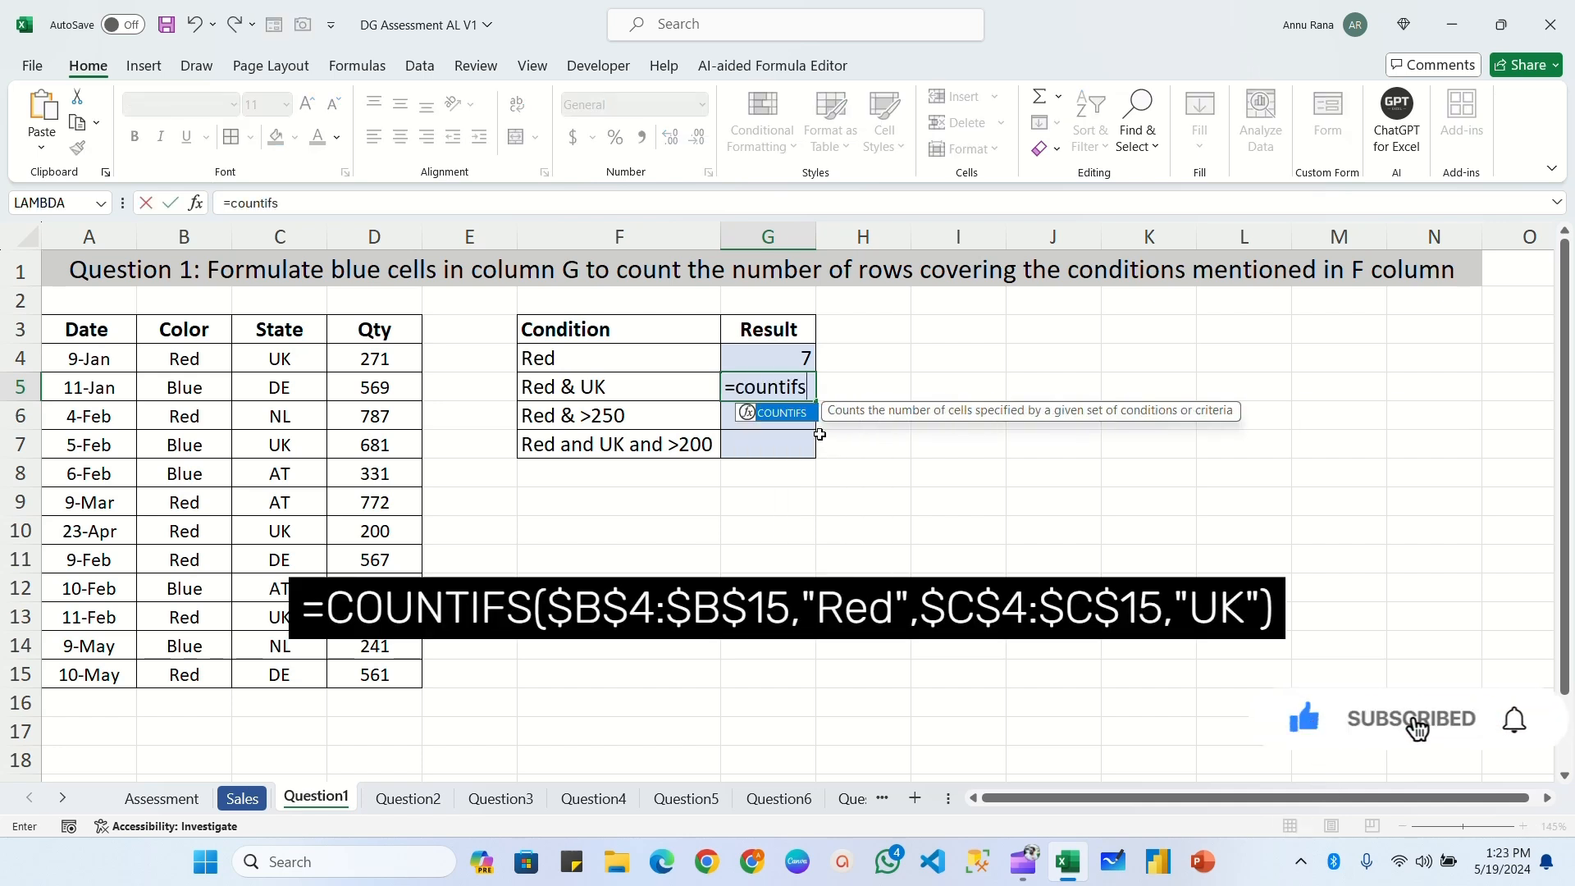
key(Tab)
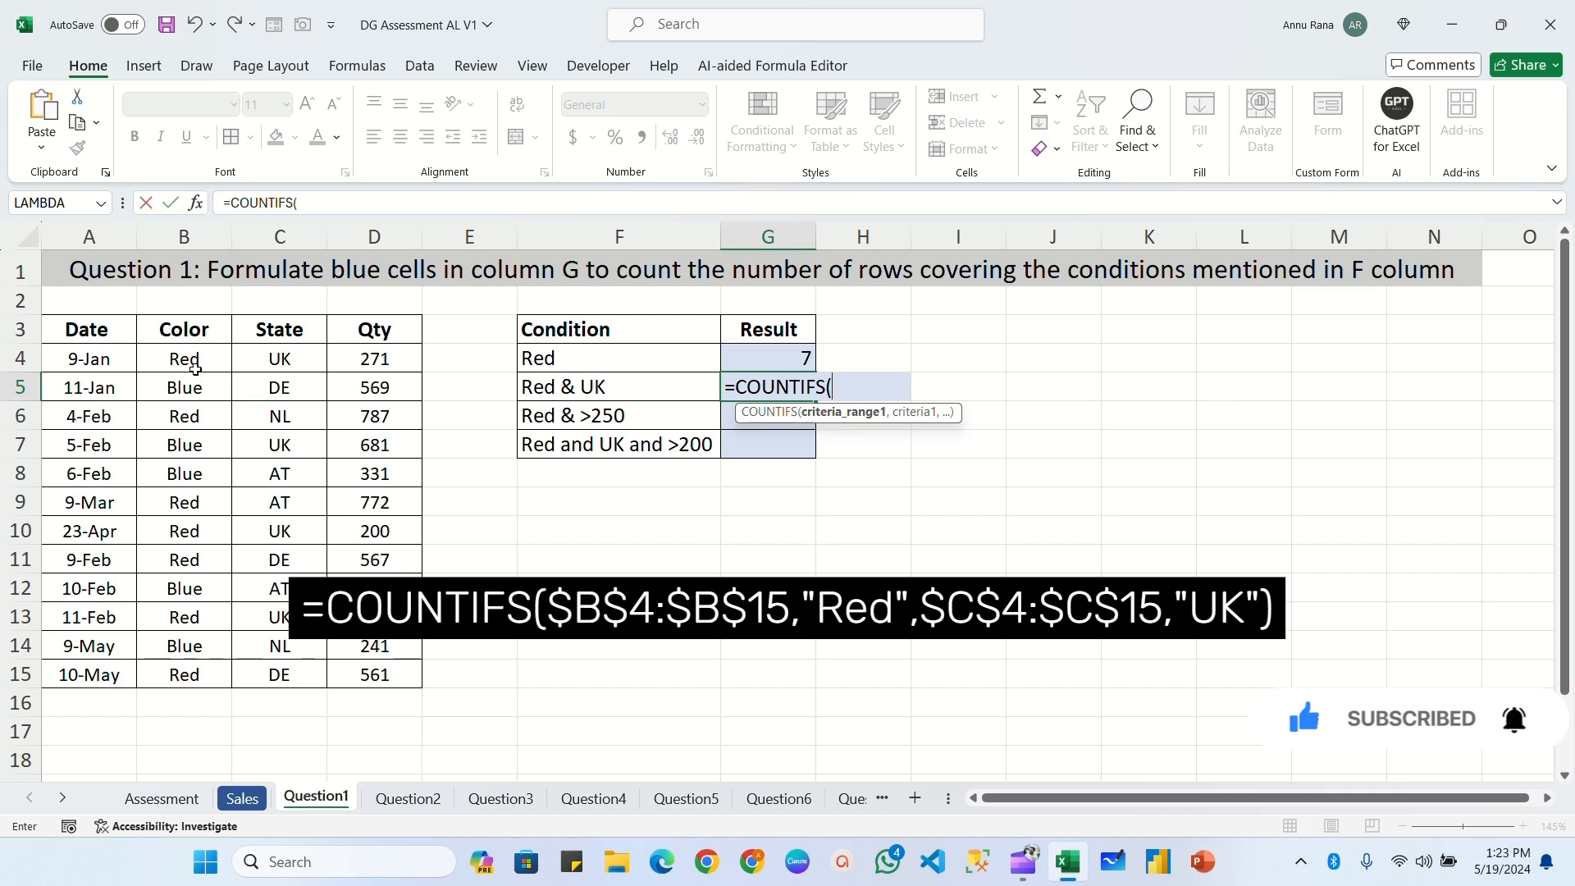
drag(194, 358, 198, 669)
key(F4)
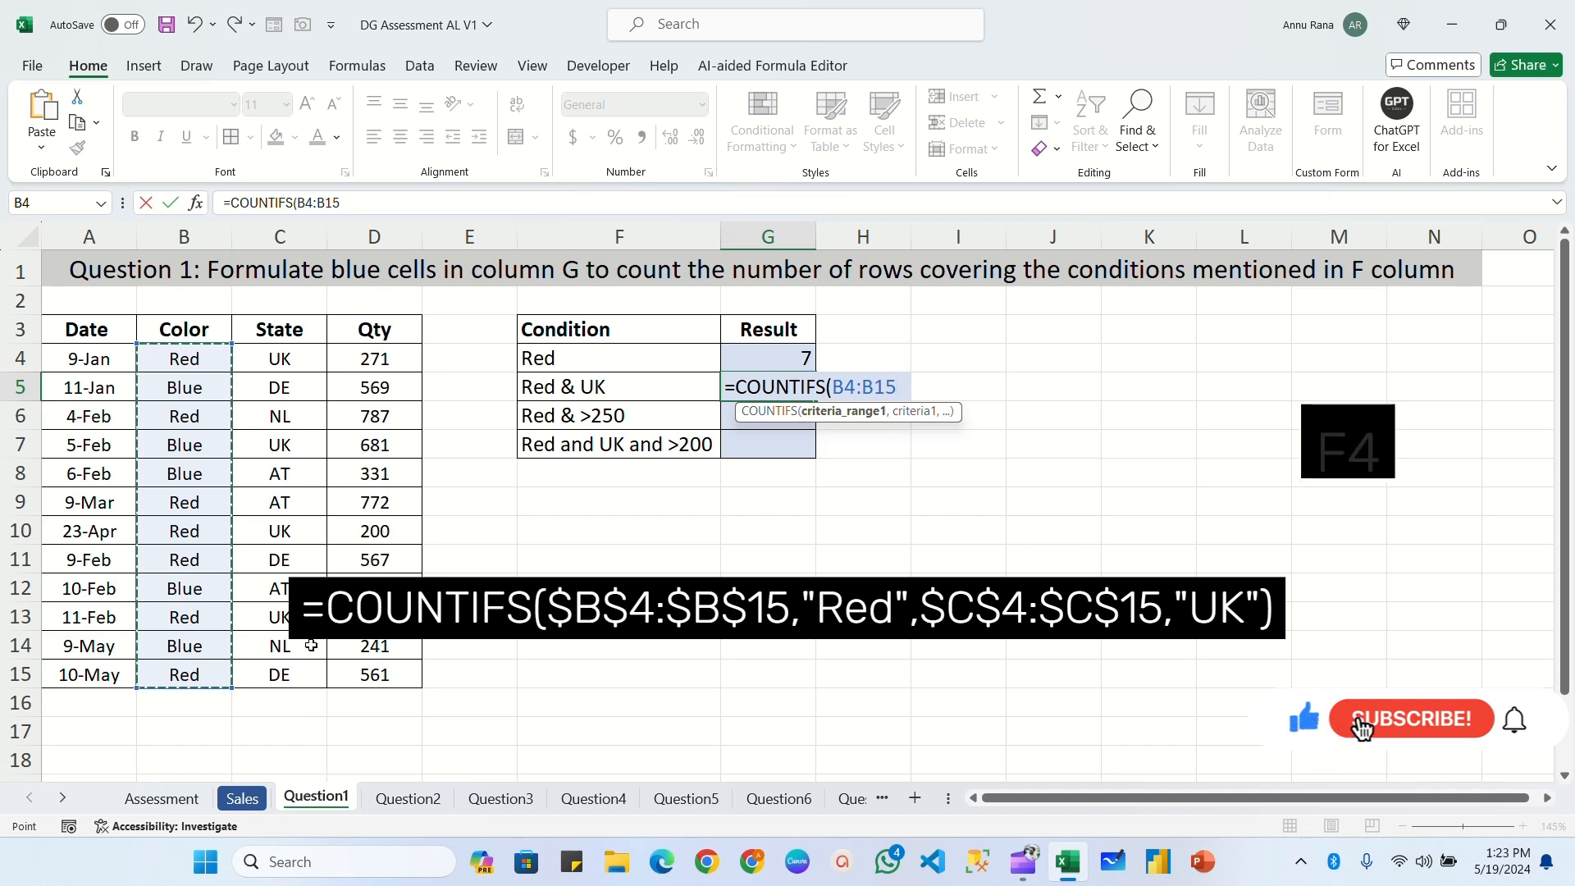
text(,)
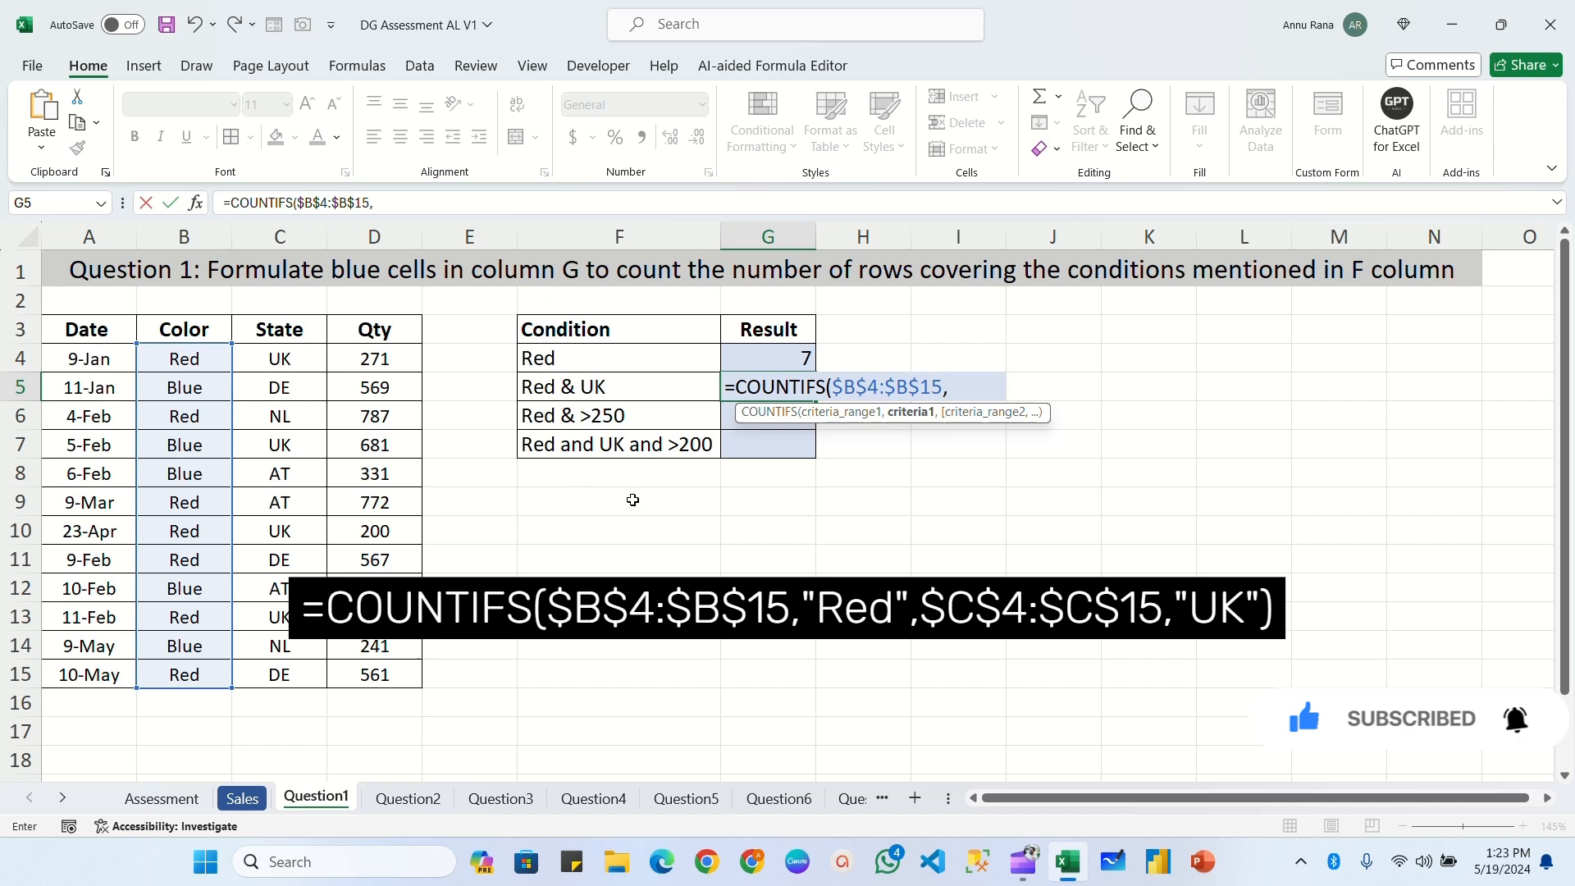
text("Red",)
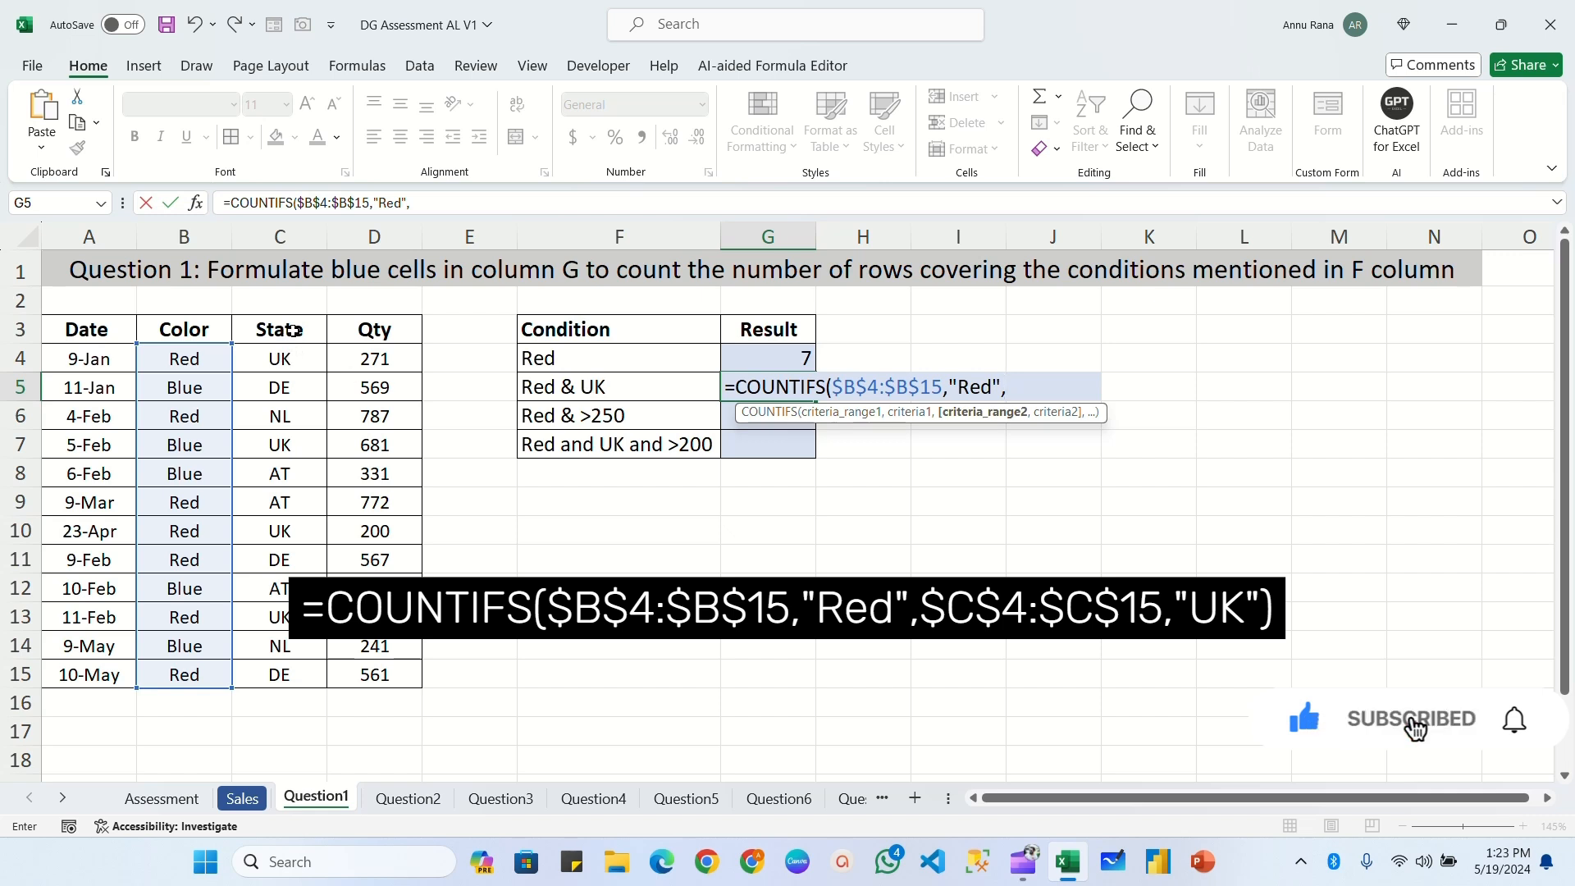
Complete the G5 formula with the absolute State range $C$4:$C$15 and the criterion "UK".
drag(283, 360, 276, 676)
key(F4)
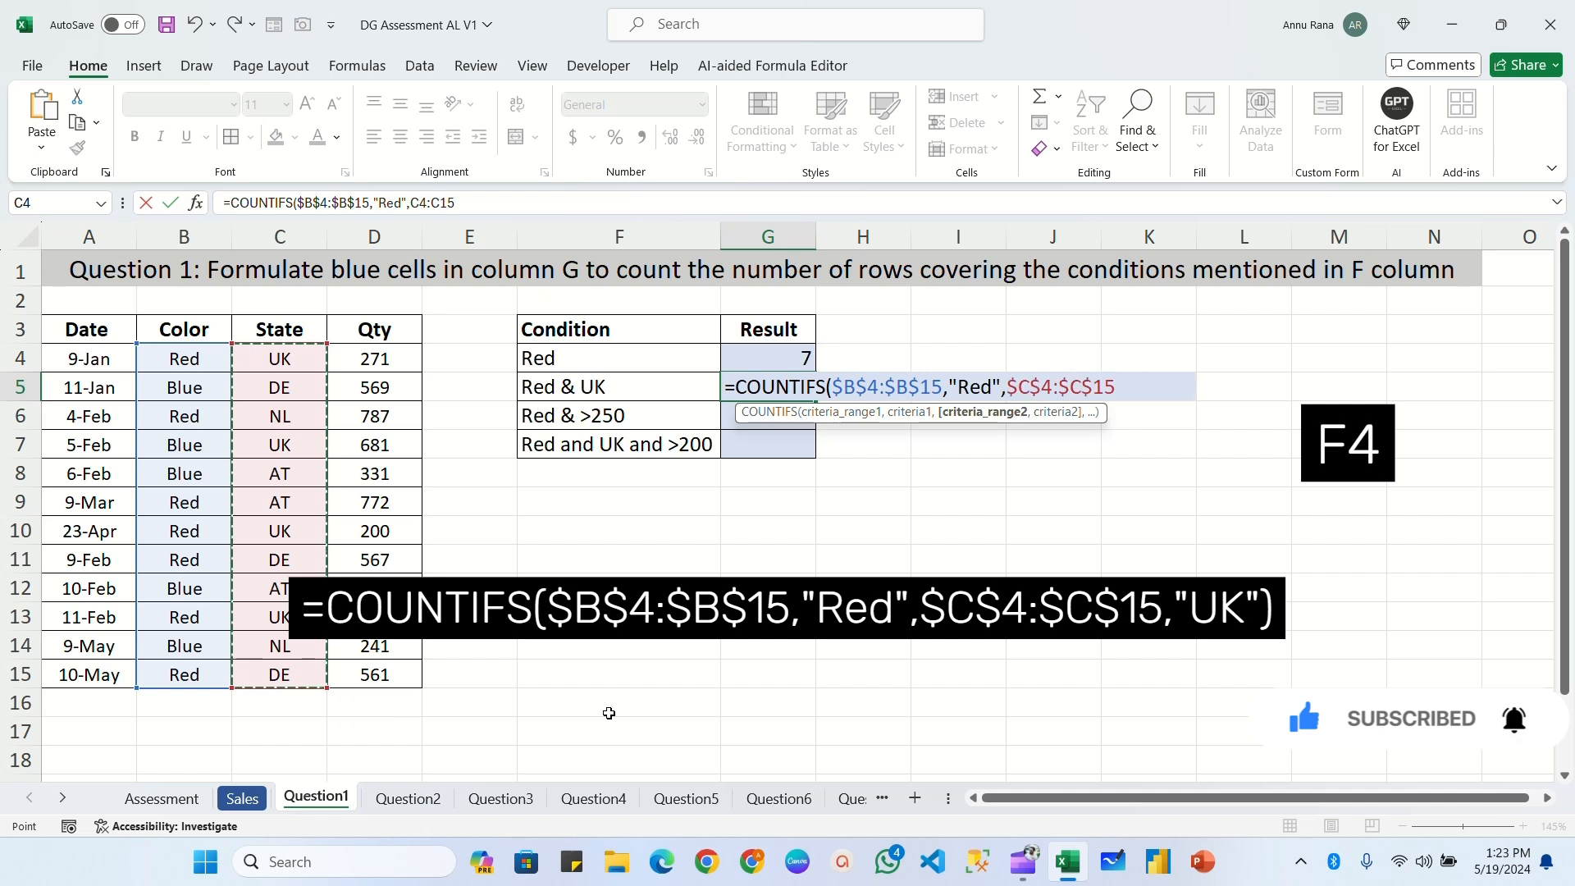
text(,)
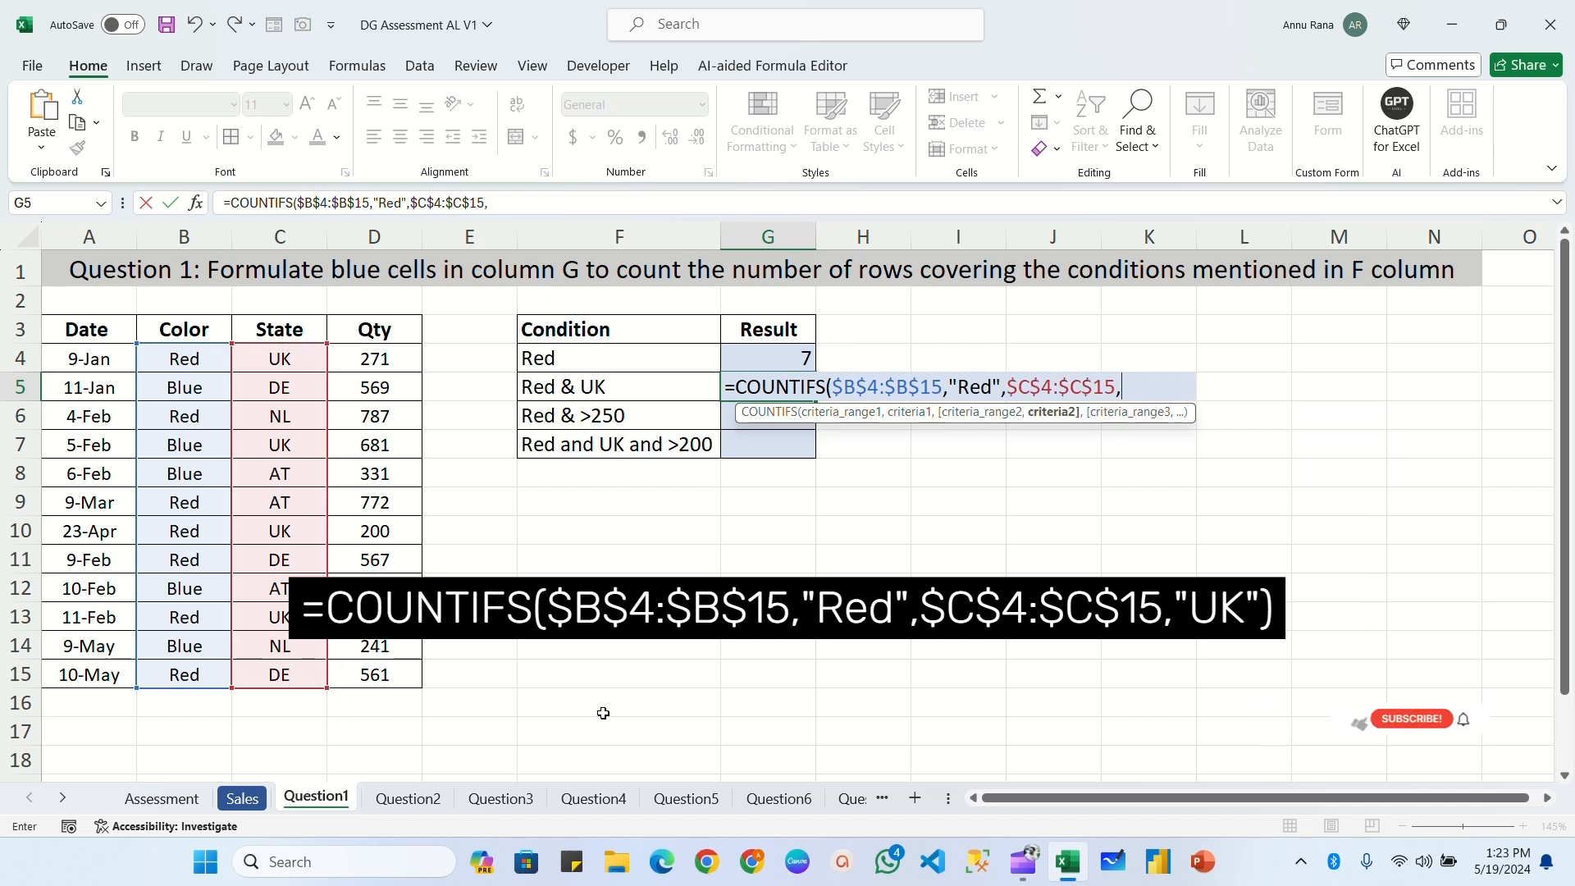
text(")
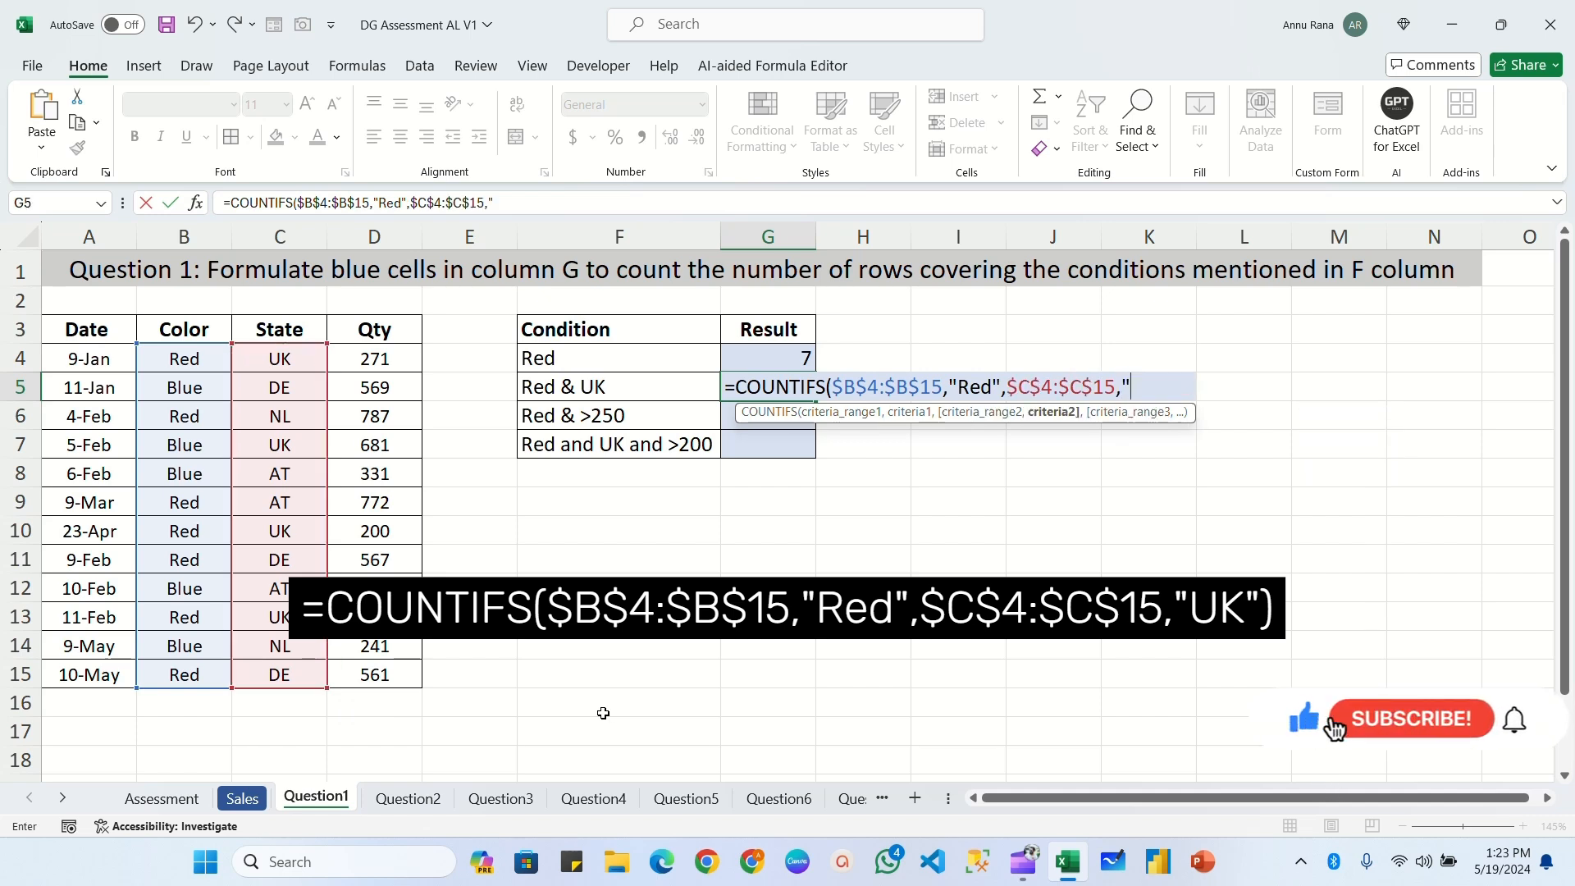
text(UK")
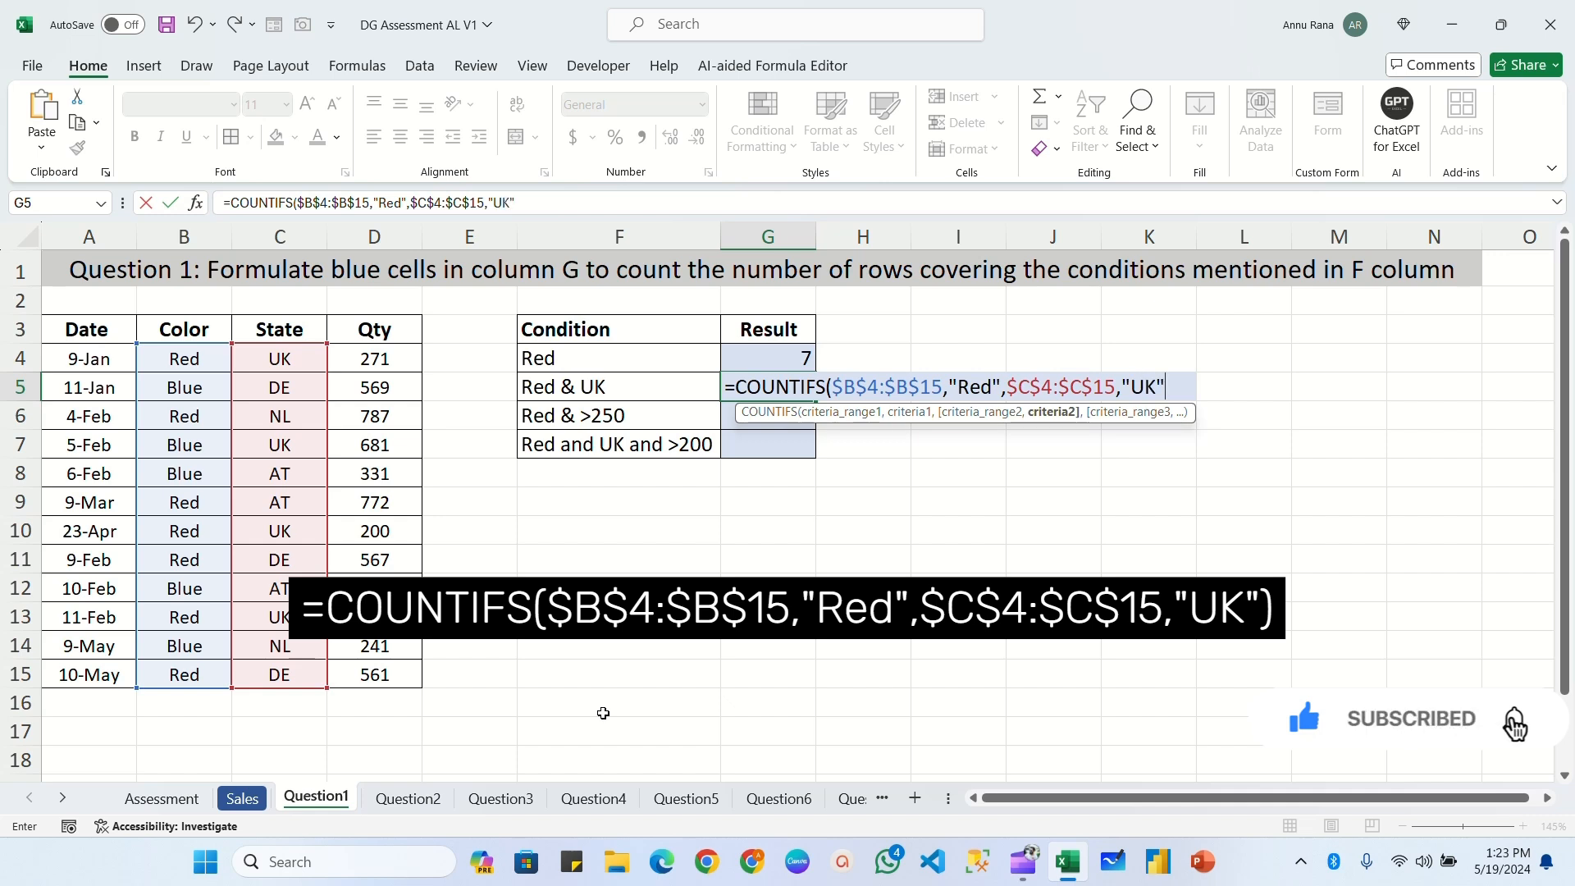
text())
key(Return)
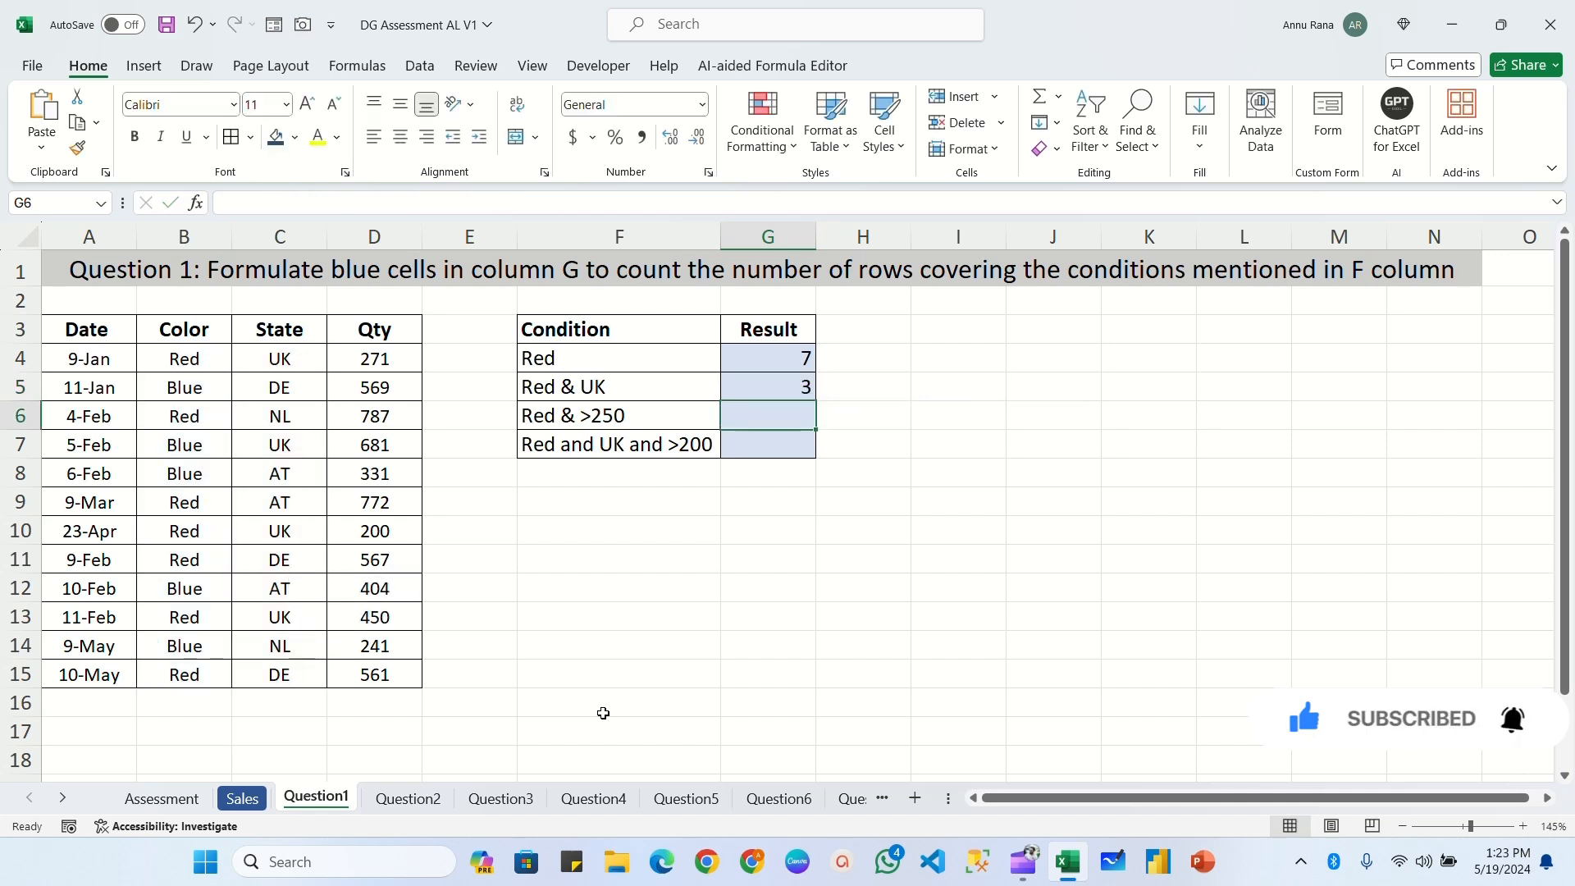
Check the G5 formula and its result against the Red & UK condition in F5.
click(741, 392)
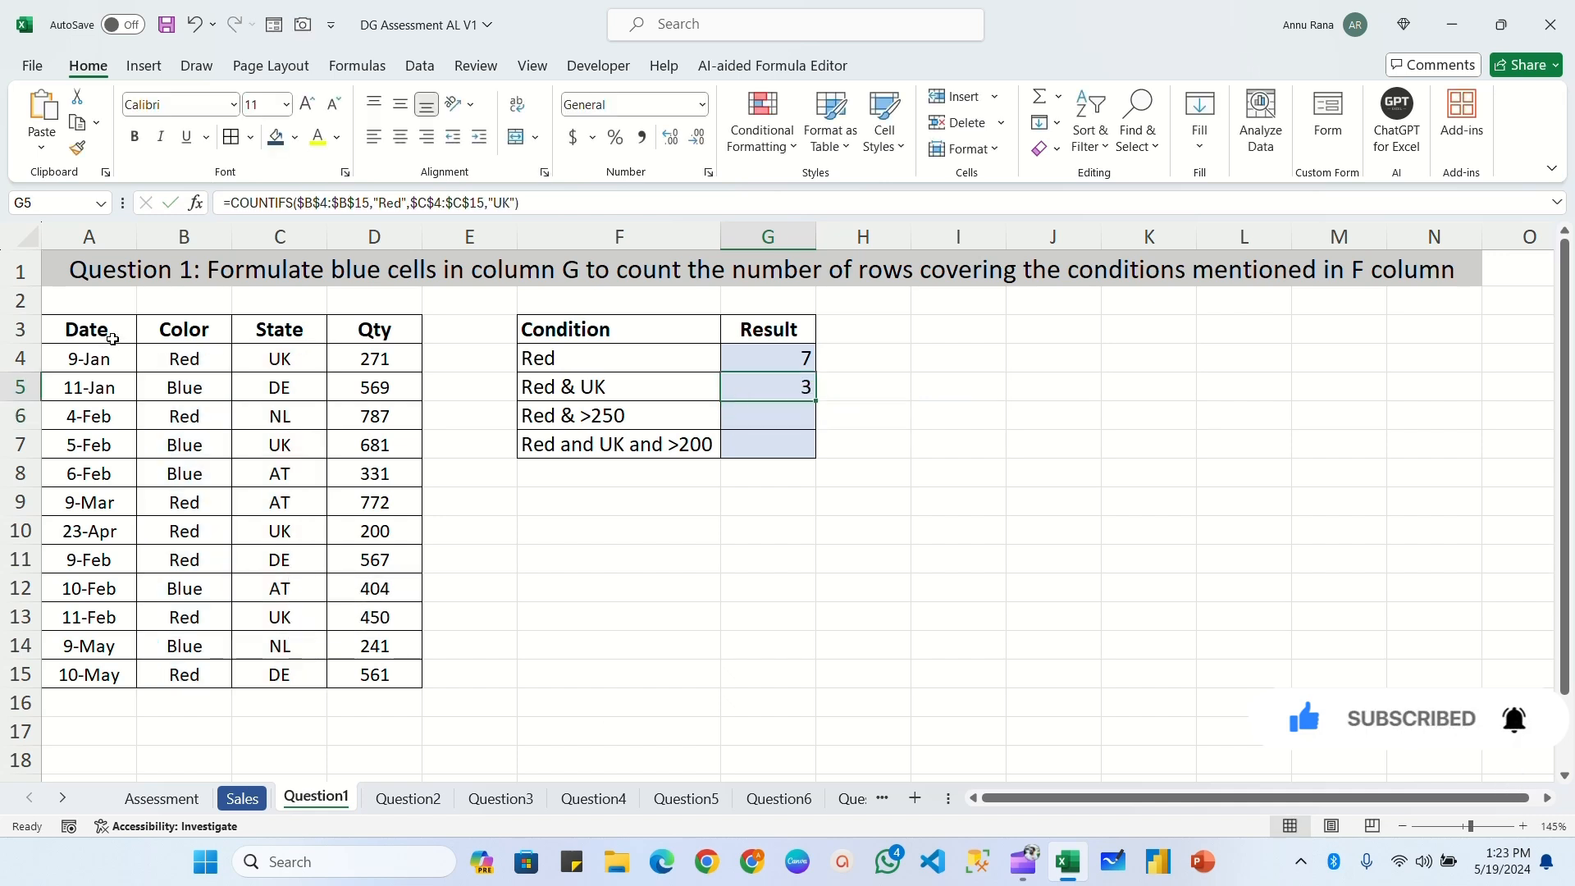
click(550, 386)
click(783, 387)
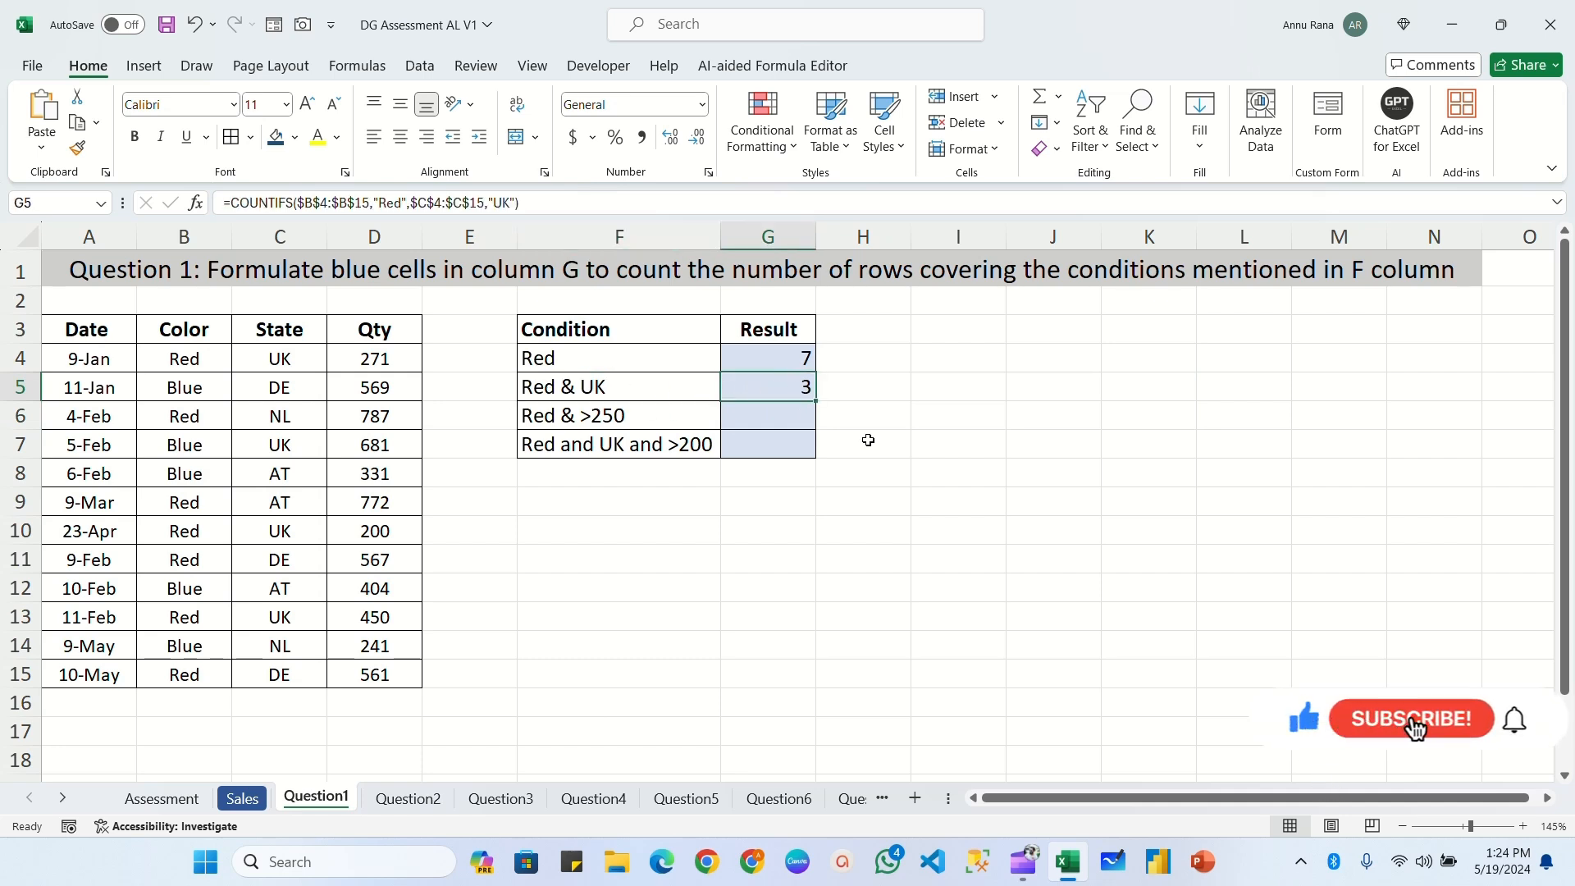
Begin a COUNTIFS formula in G6 with the absolute Color range $B$4:$B$15 and the criterion "Red".
key(Down)
text(=)
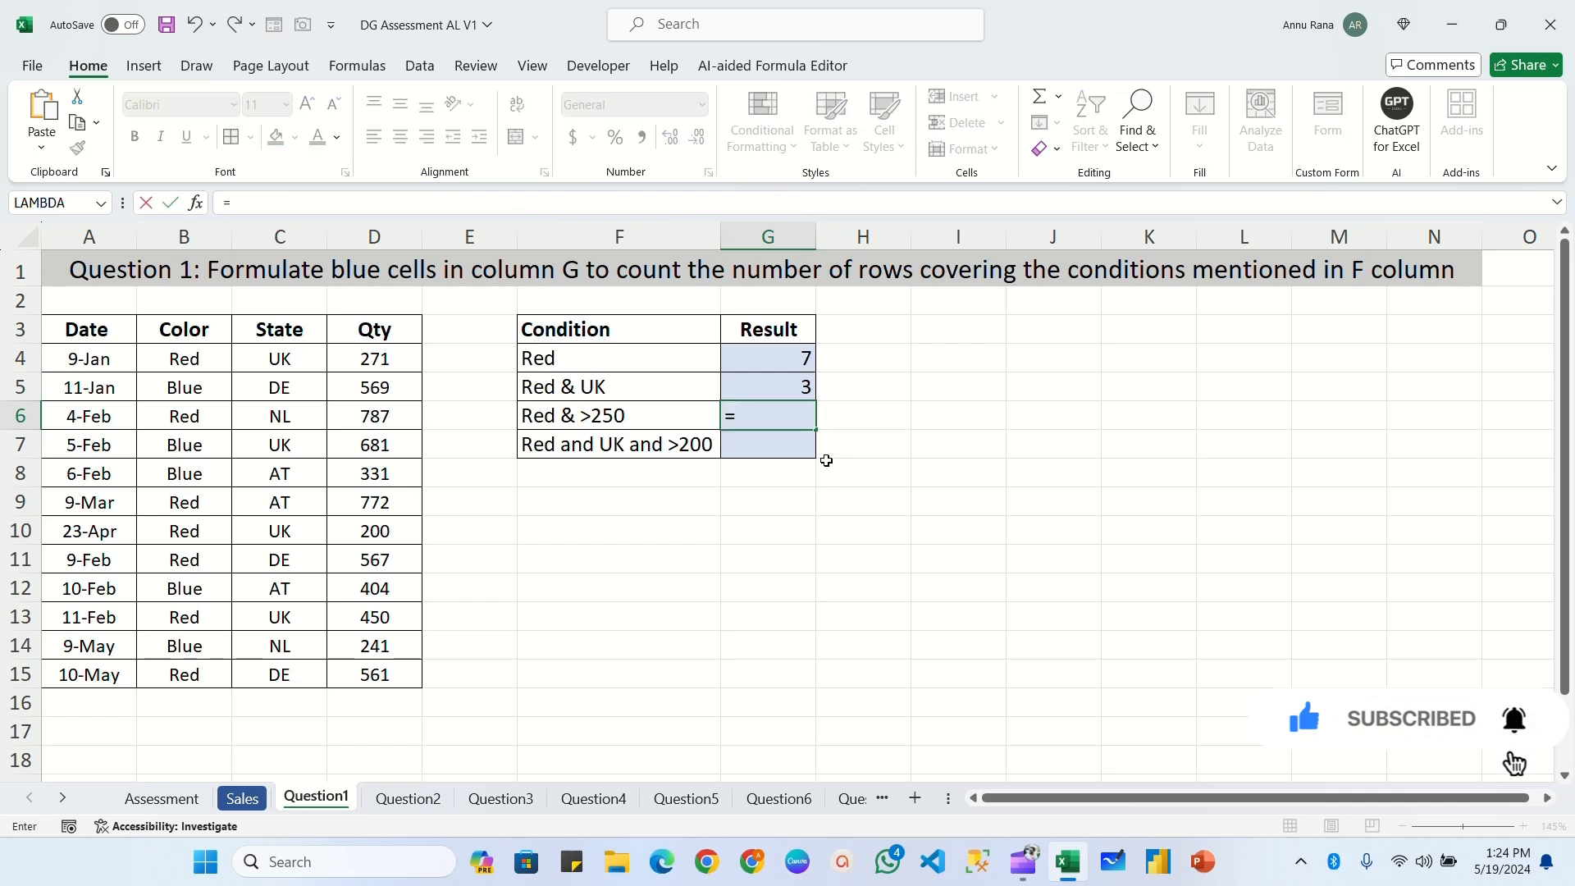
text(countifs)
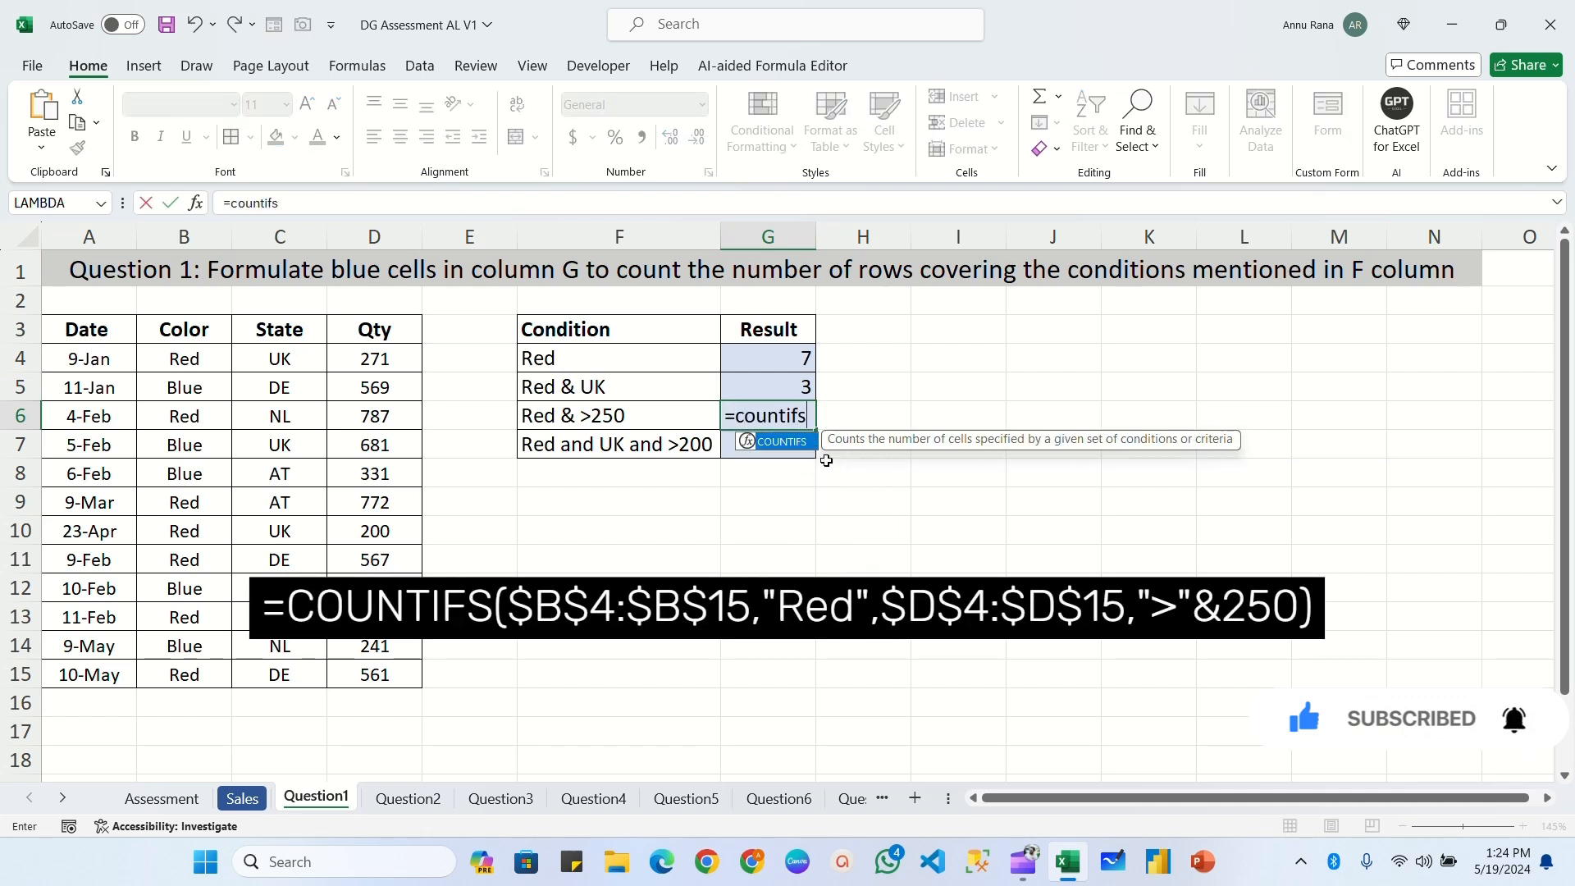
key(Tab)
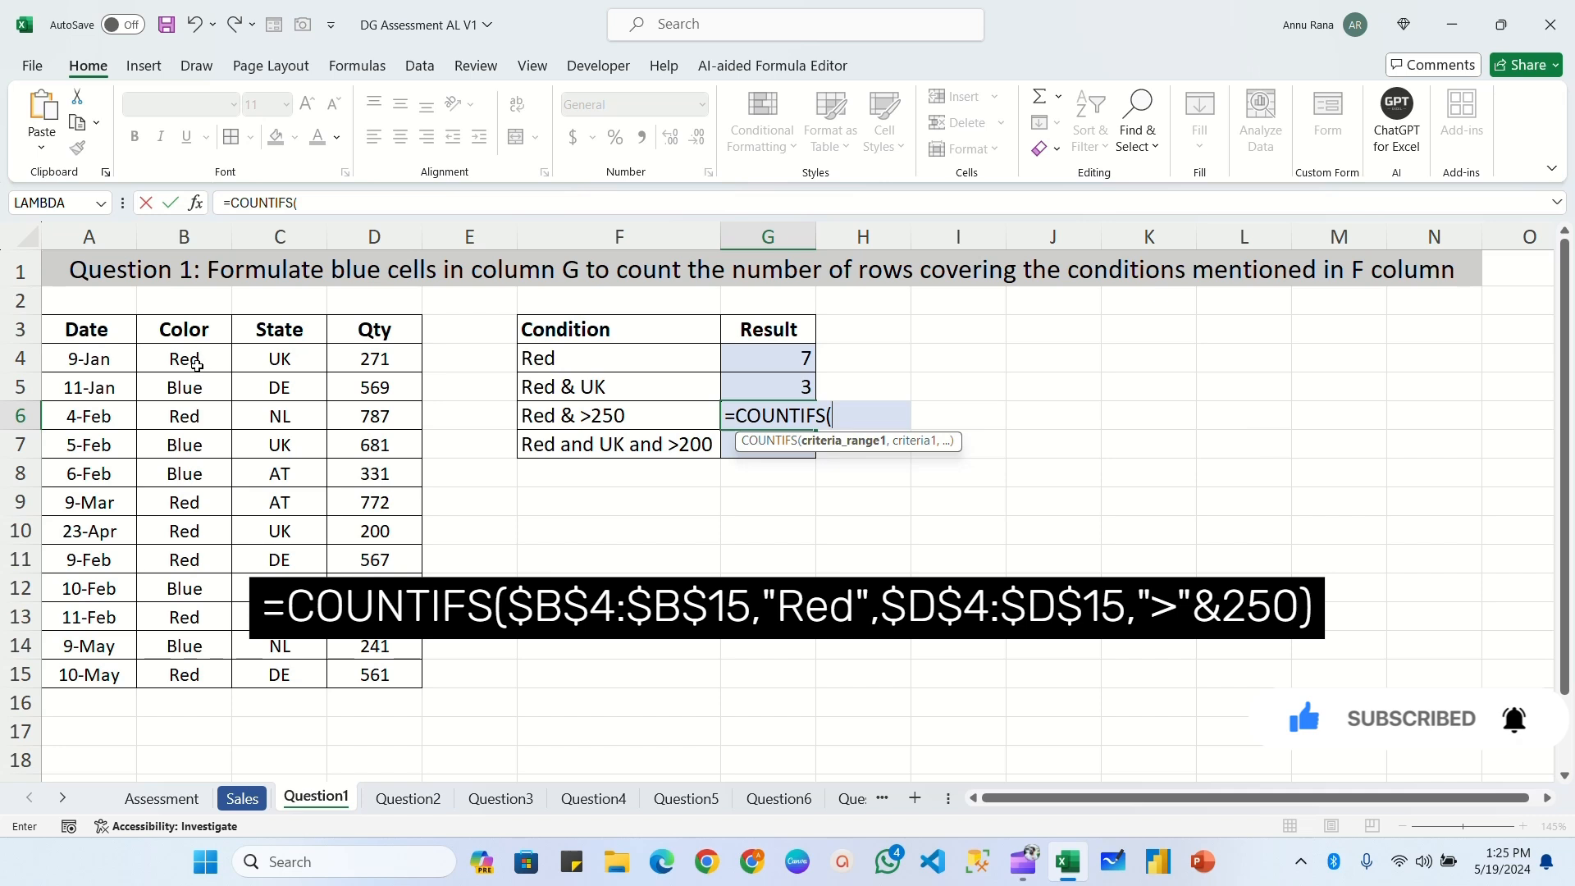
drag(183, 361, 179, 661)
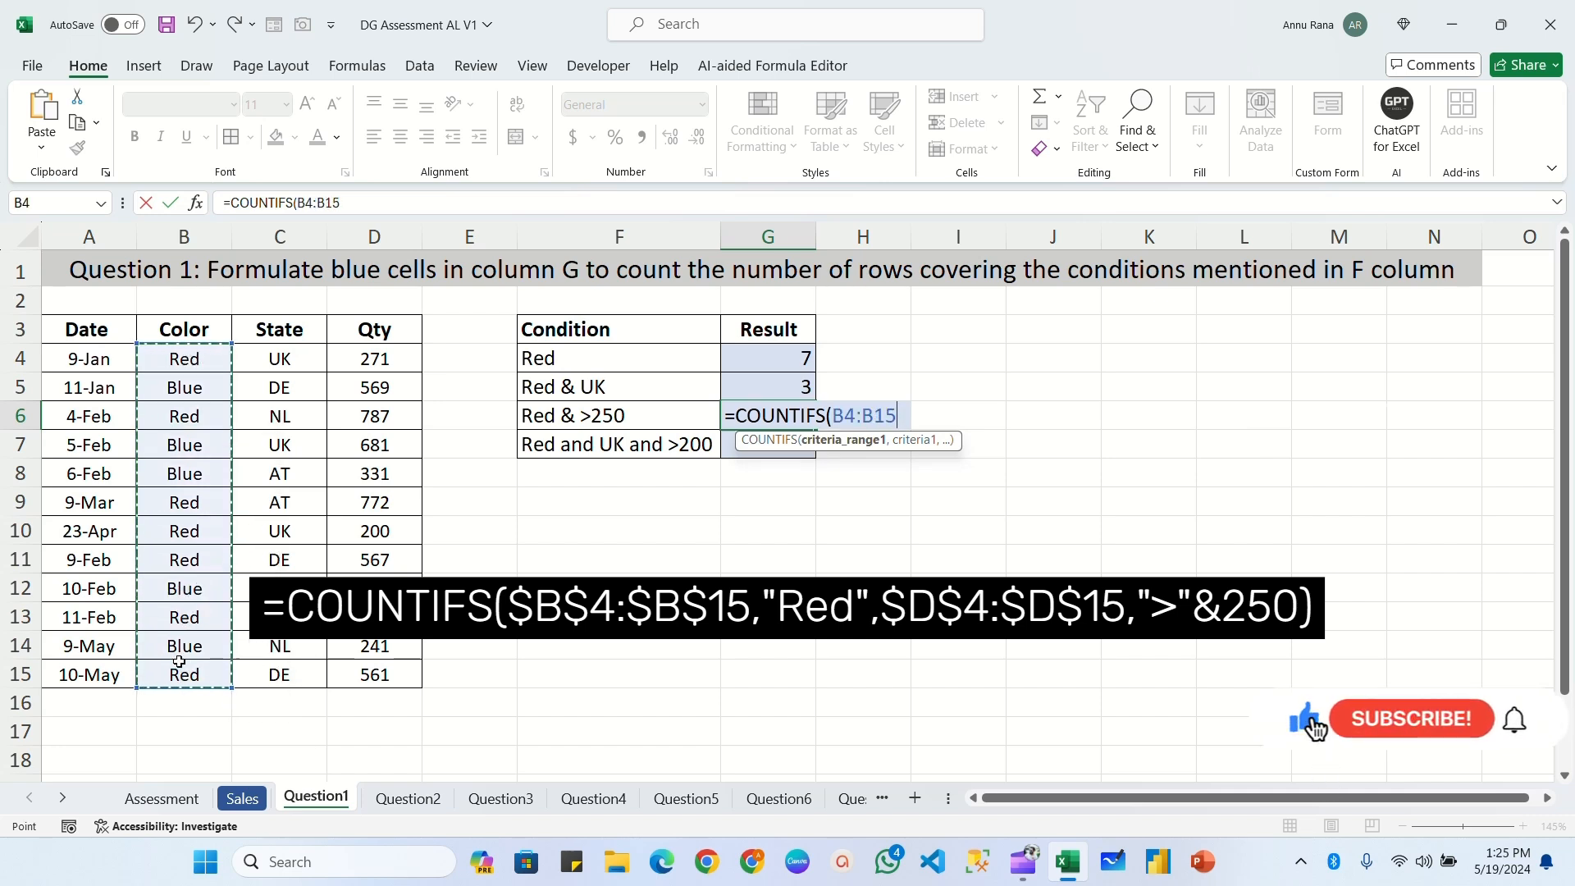
key(F4)
text(,)
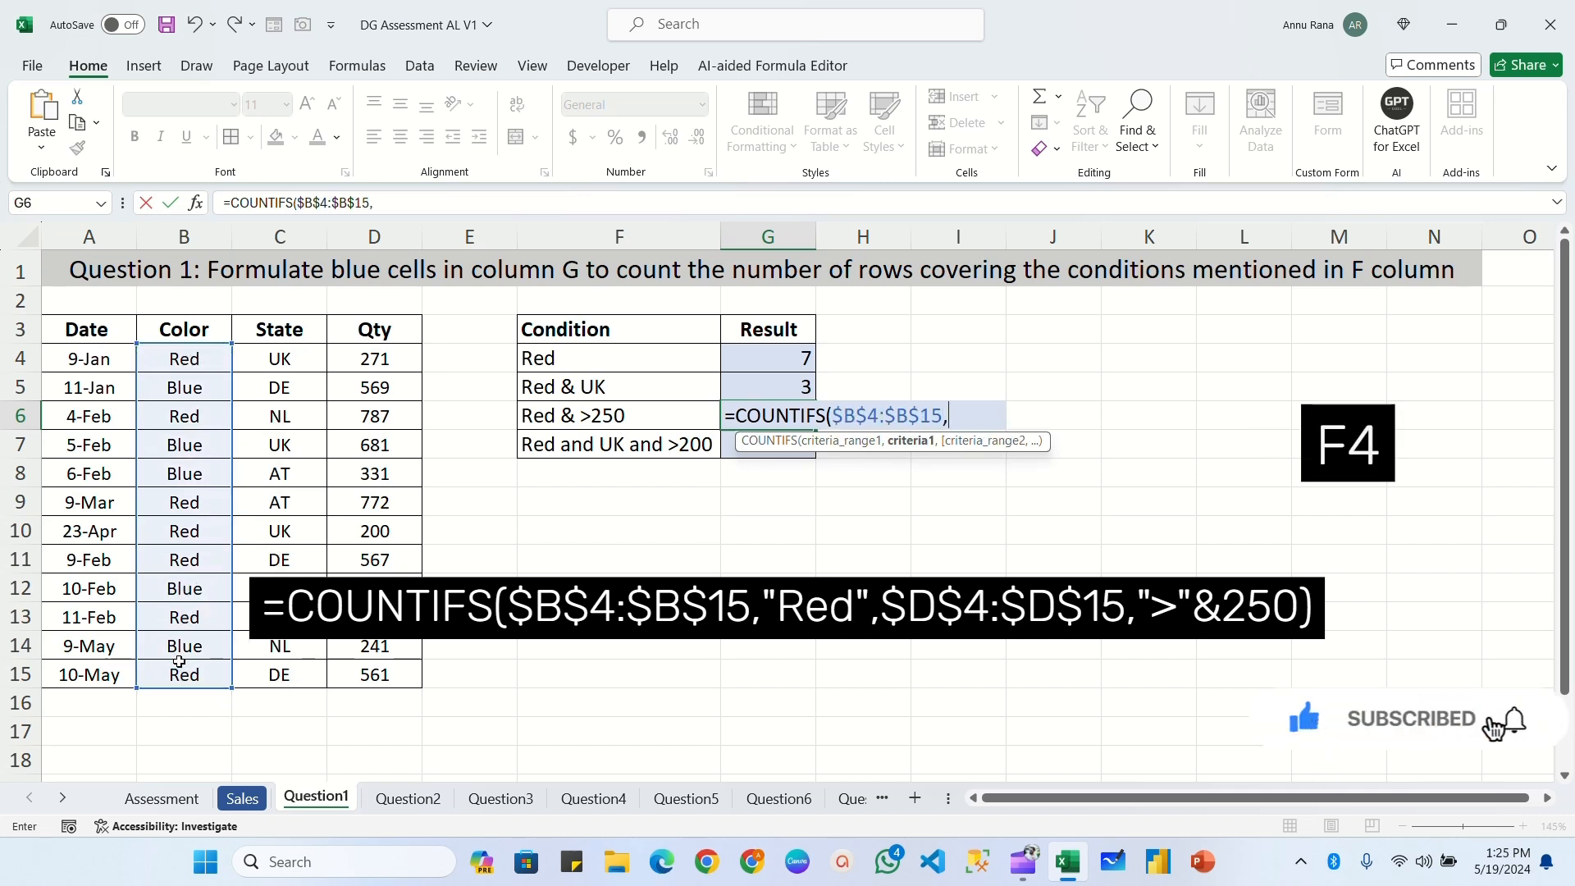
text("Red)
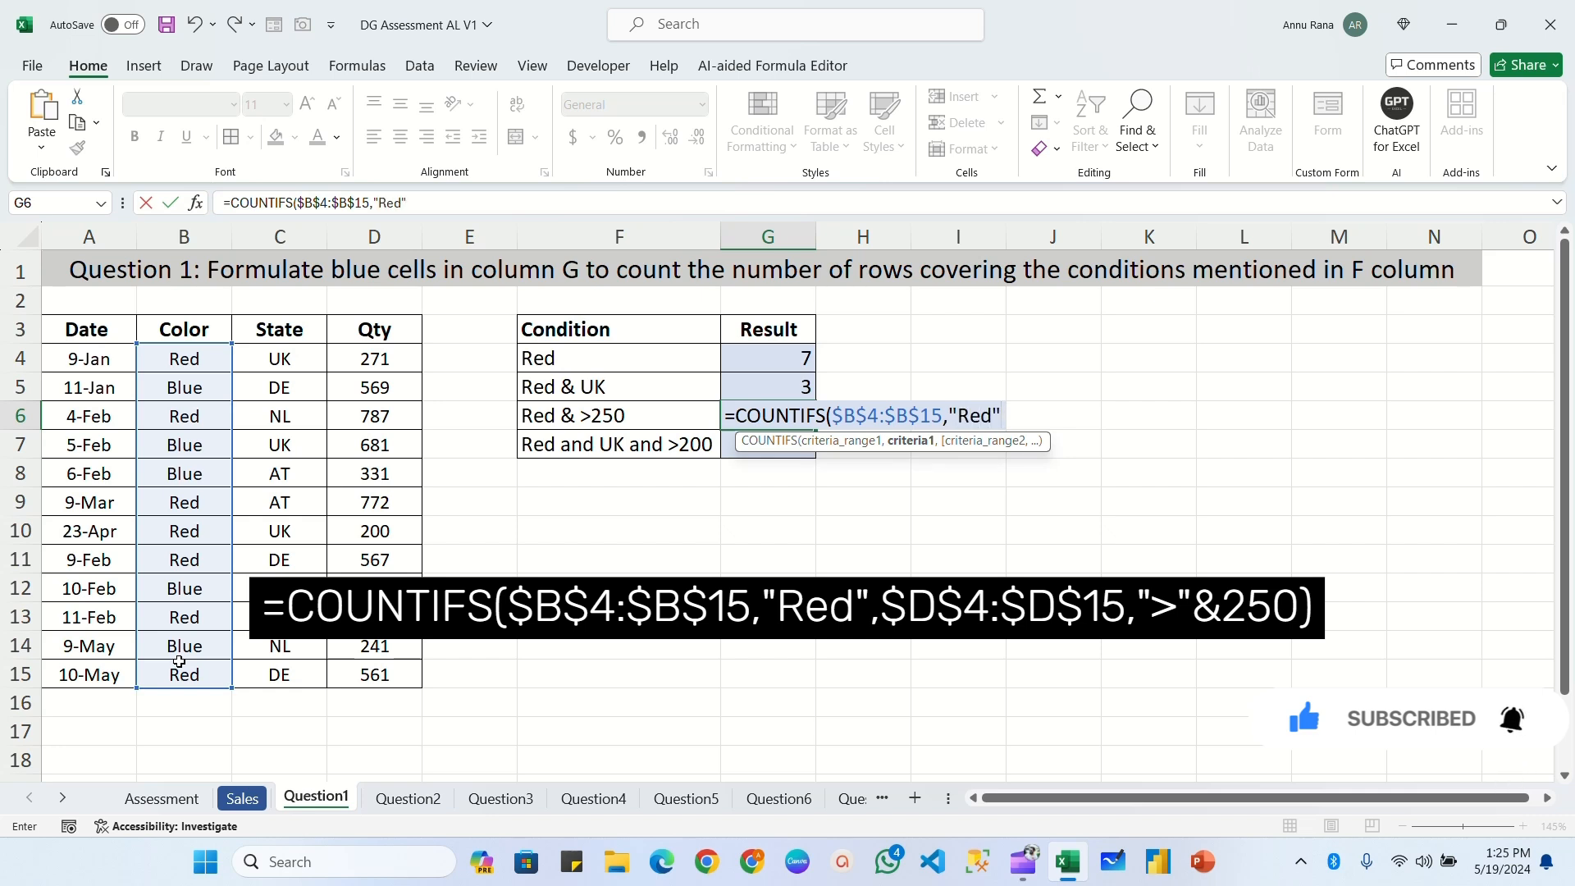
text(",)
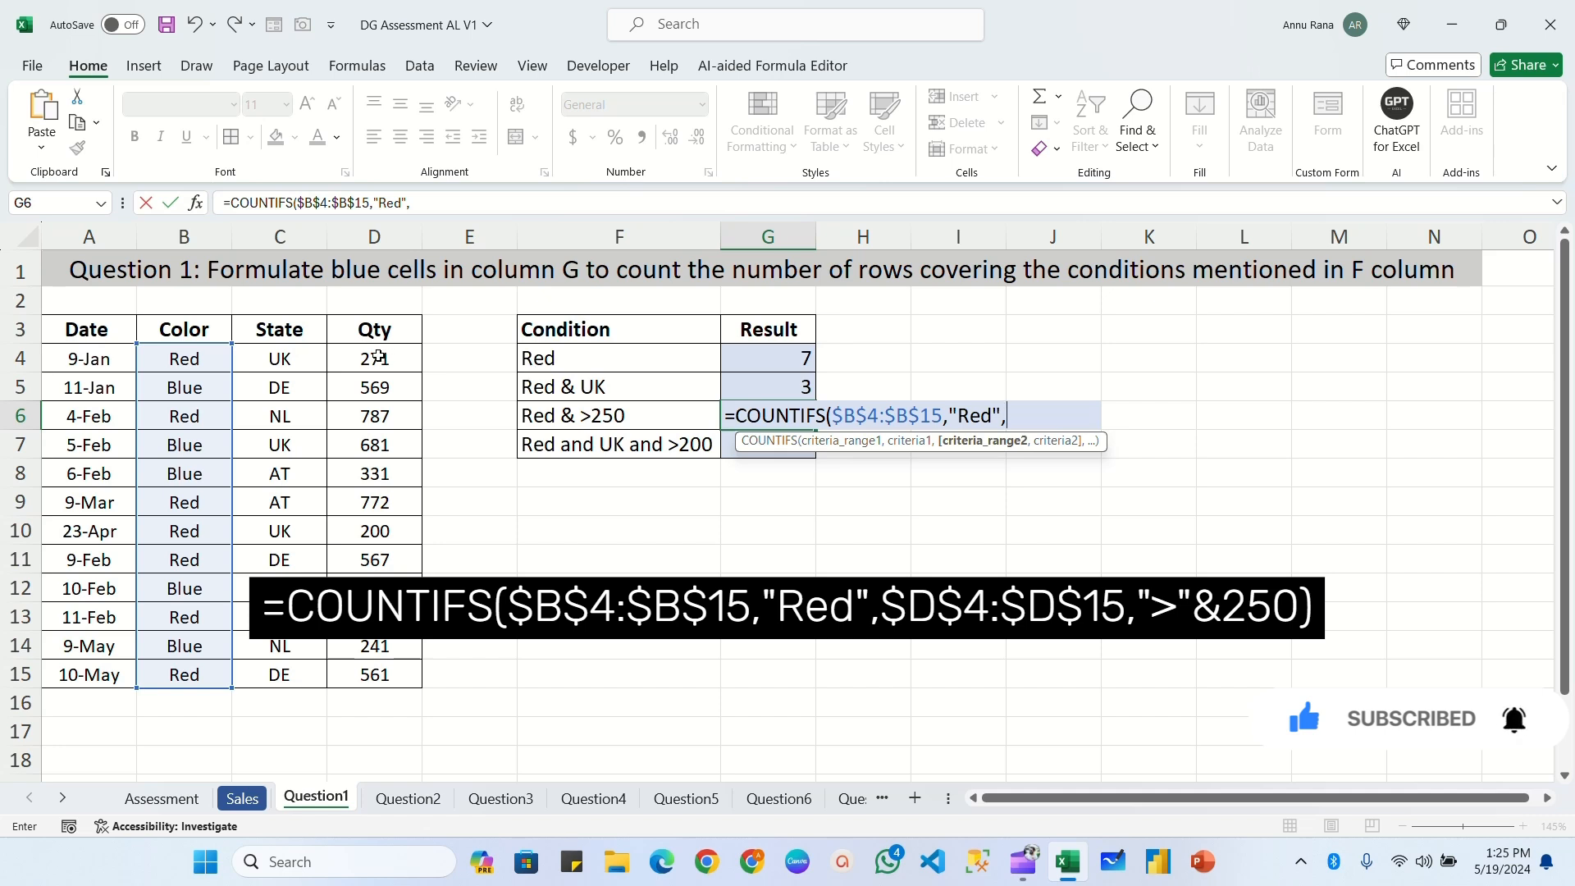
Complete the G6 formula with the absolute Qty range $D$4:$D$15 and the criterion ">"&250.
drag(378, 356, 375, 676)
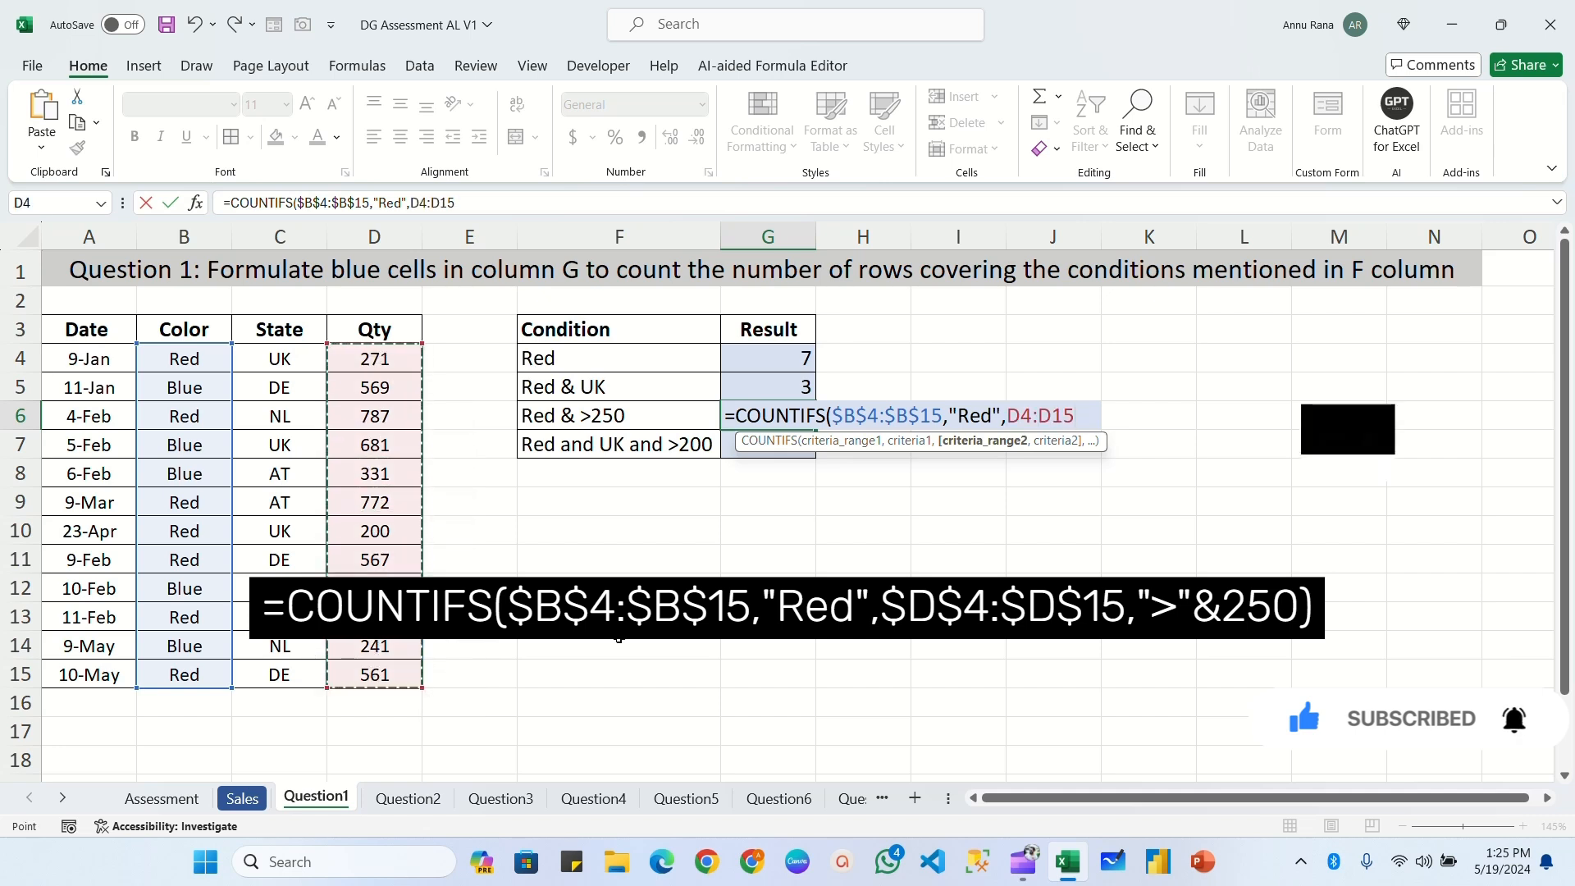
key(F4)
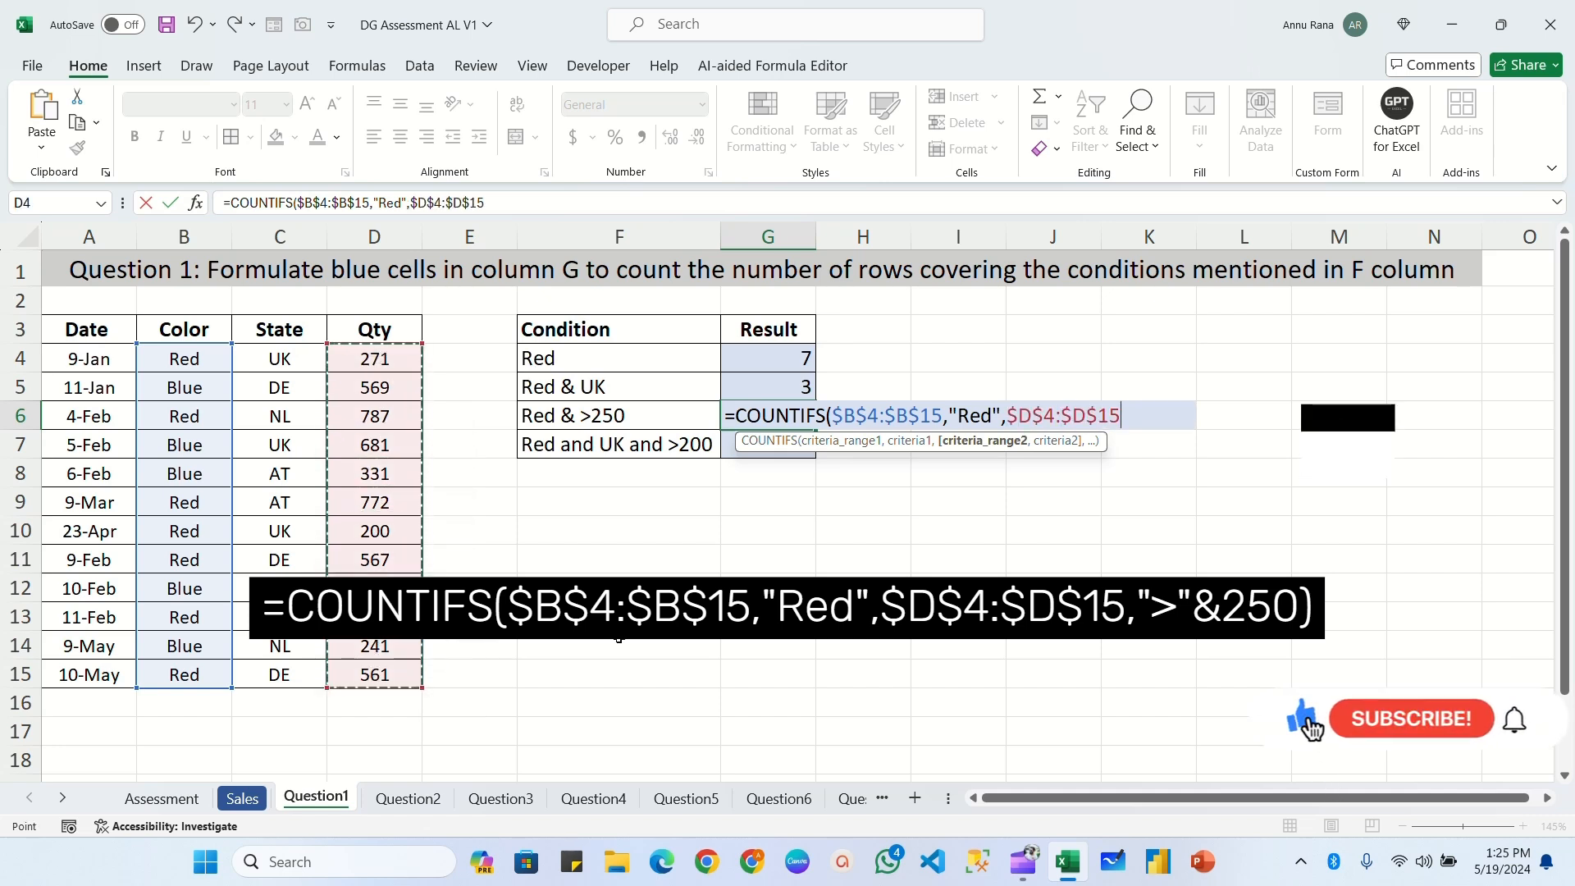
text(,)
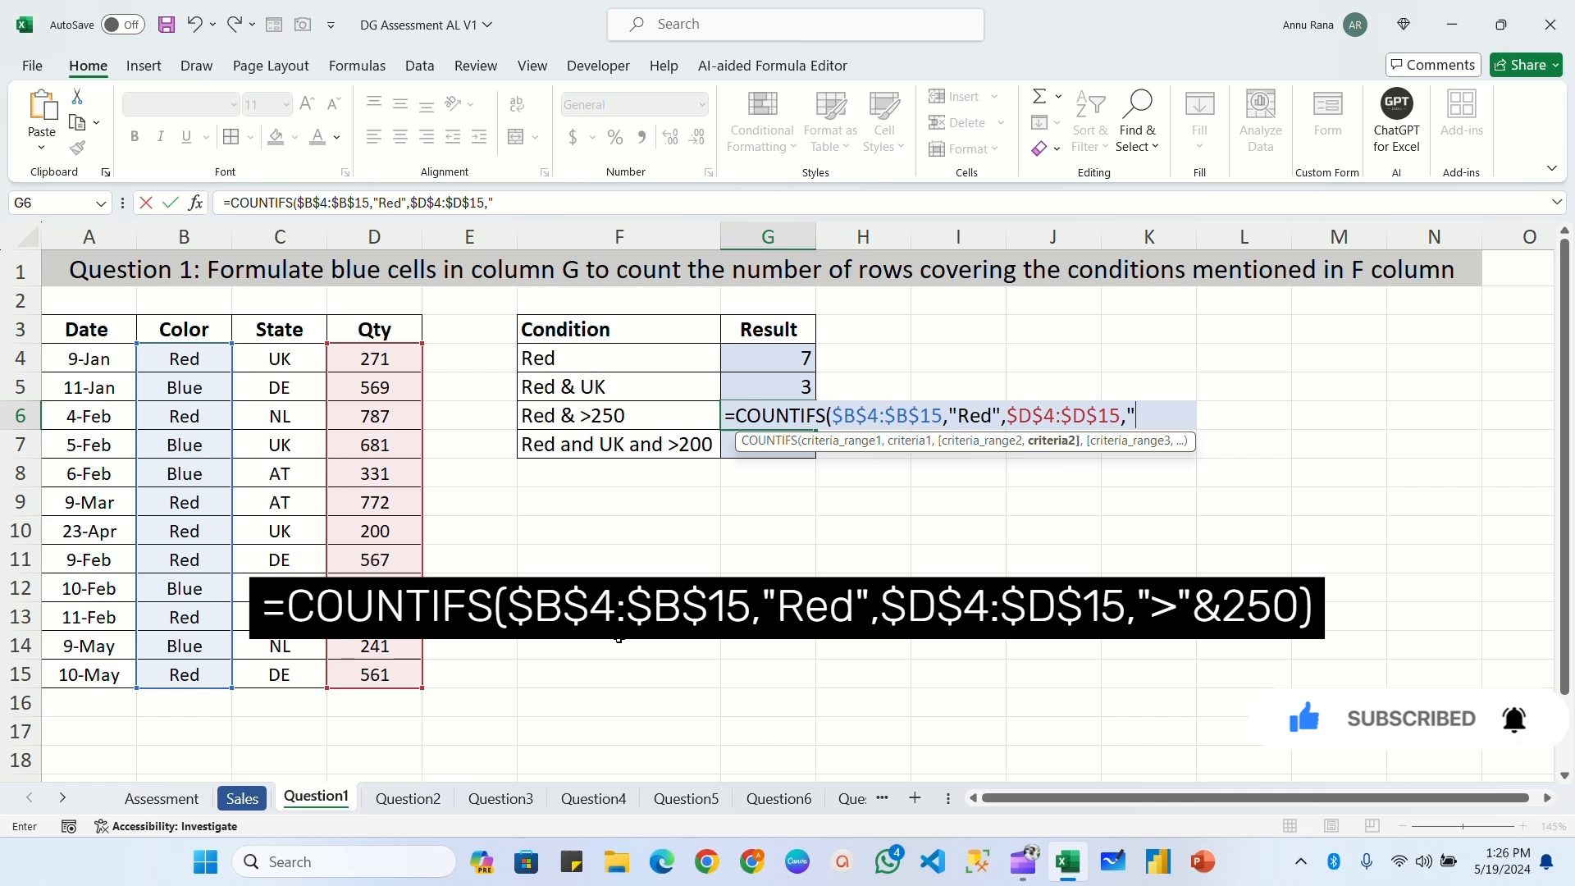
text(">)
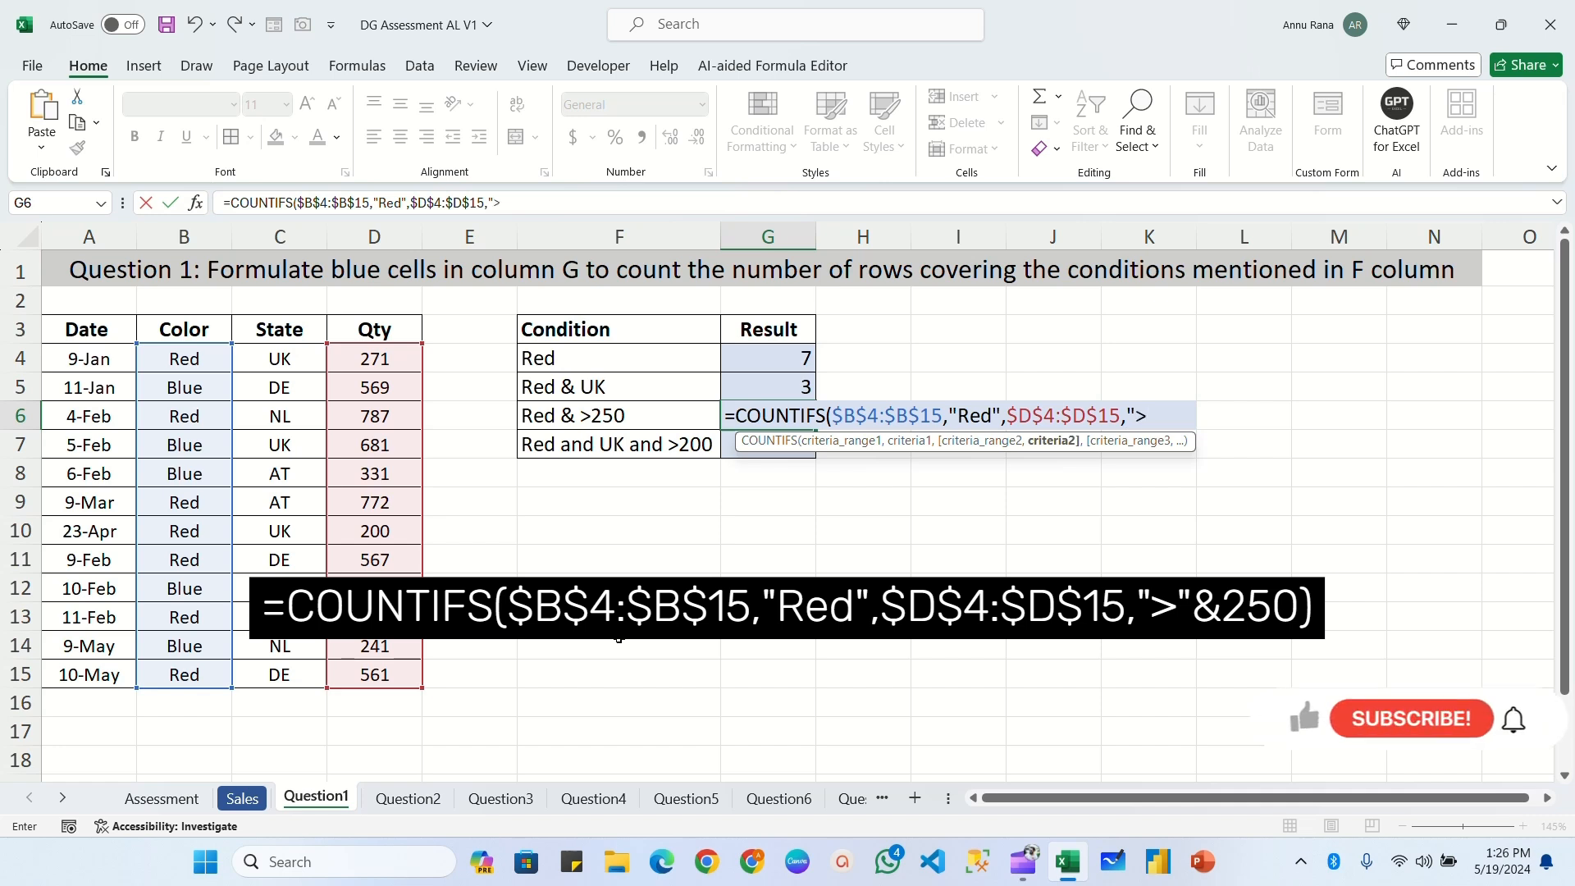
text(")
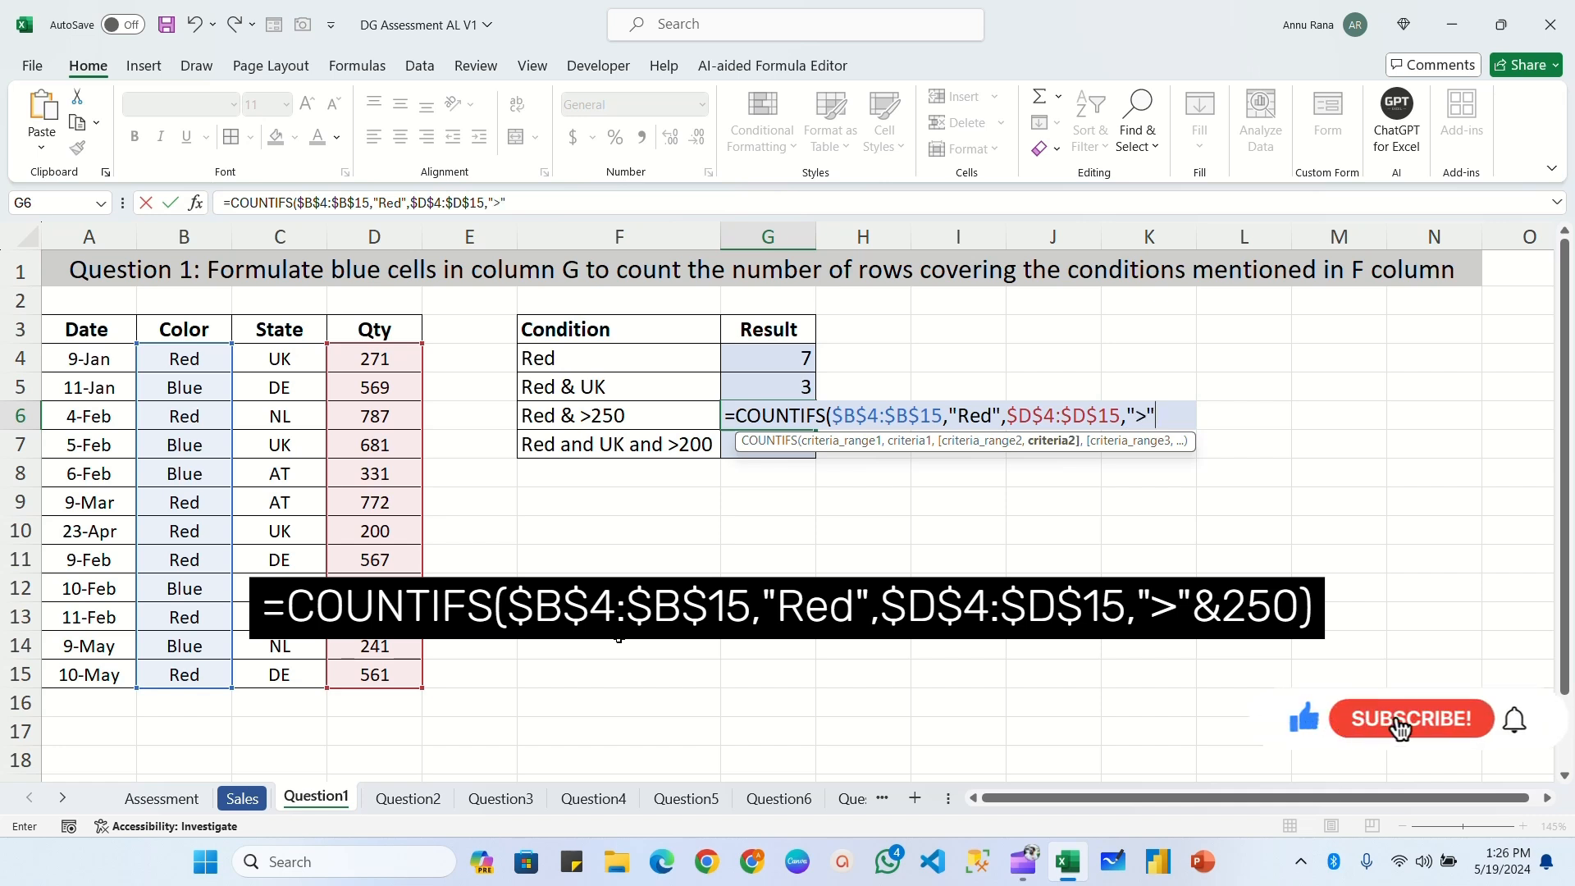
text(&2)
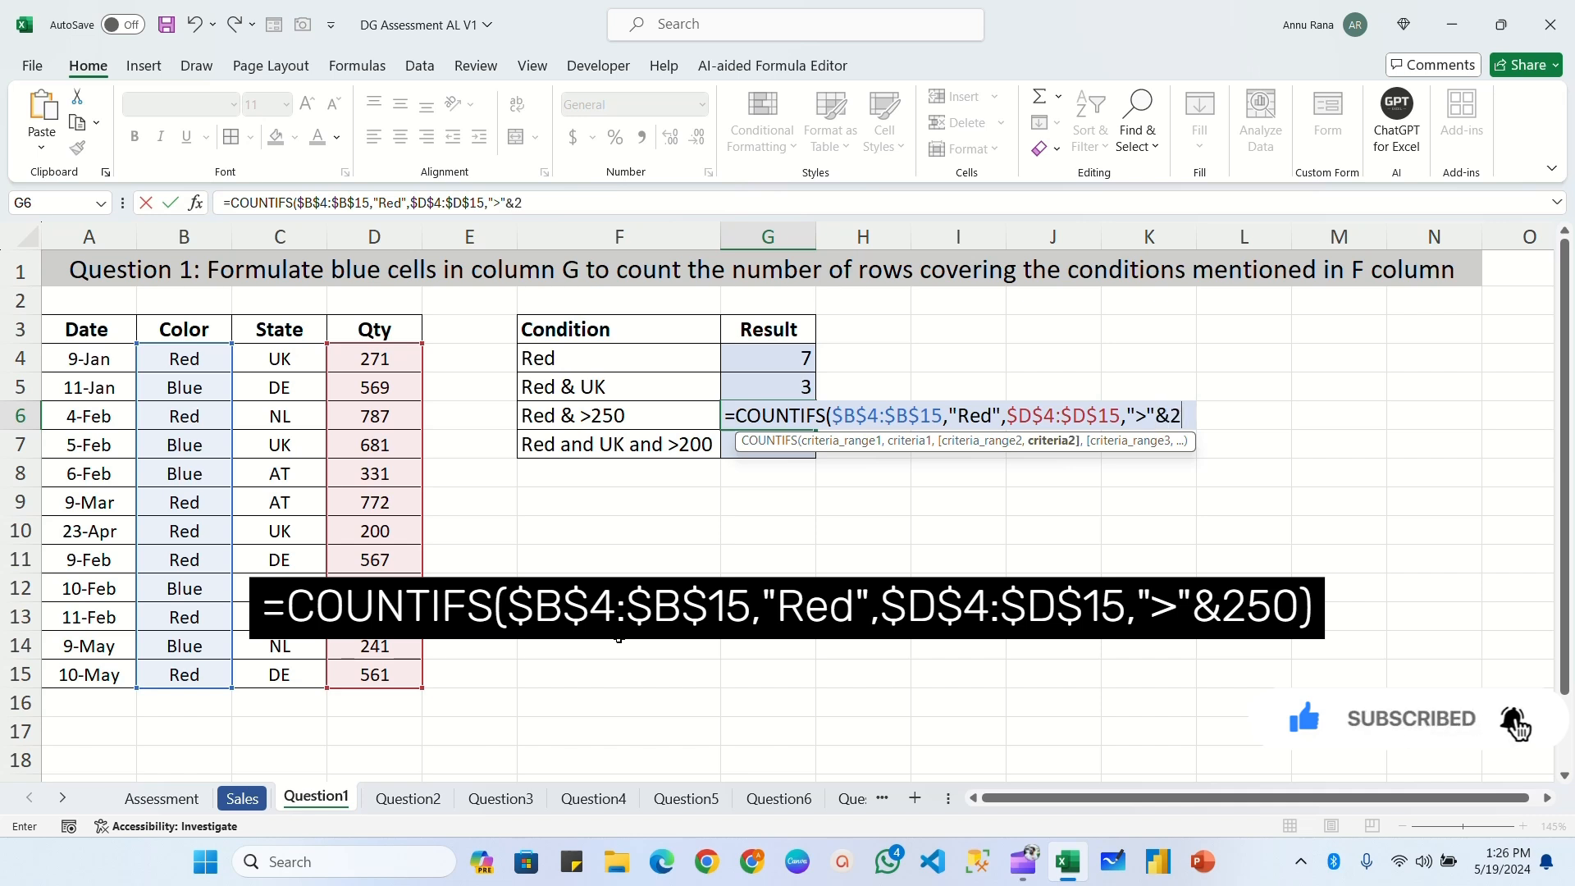
text(50))
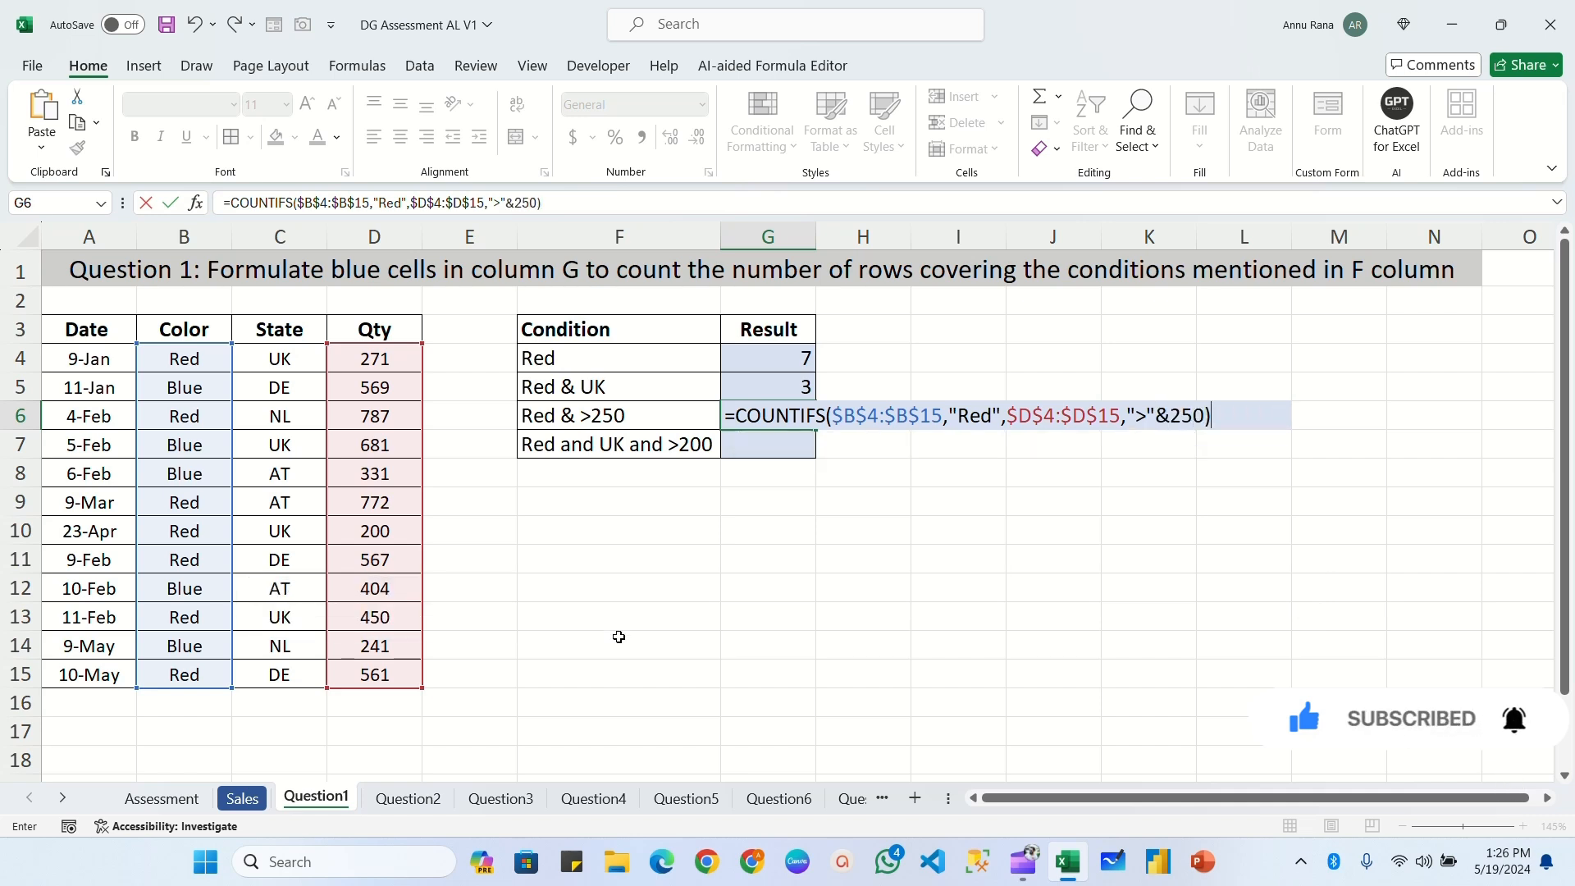
key(Return)
click(769, 420)
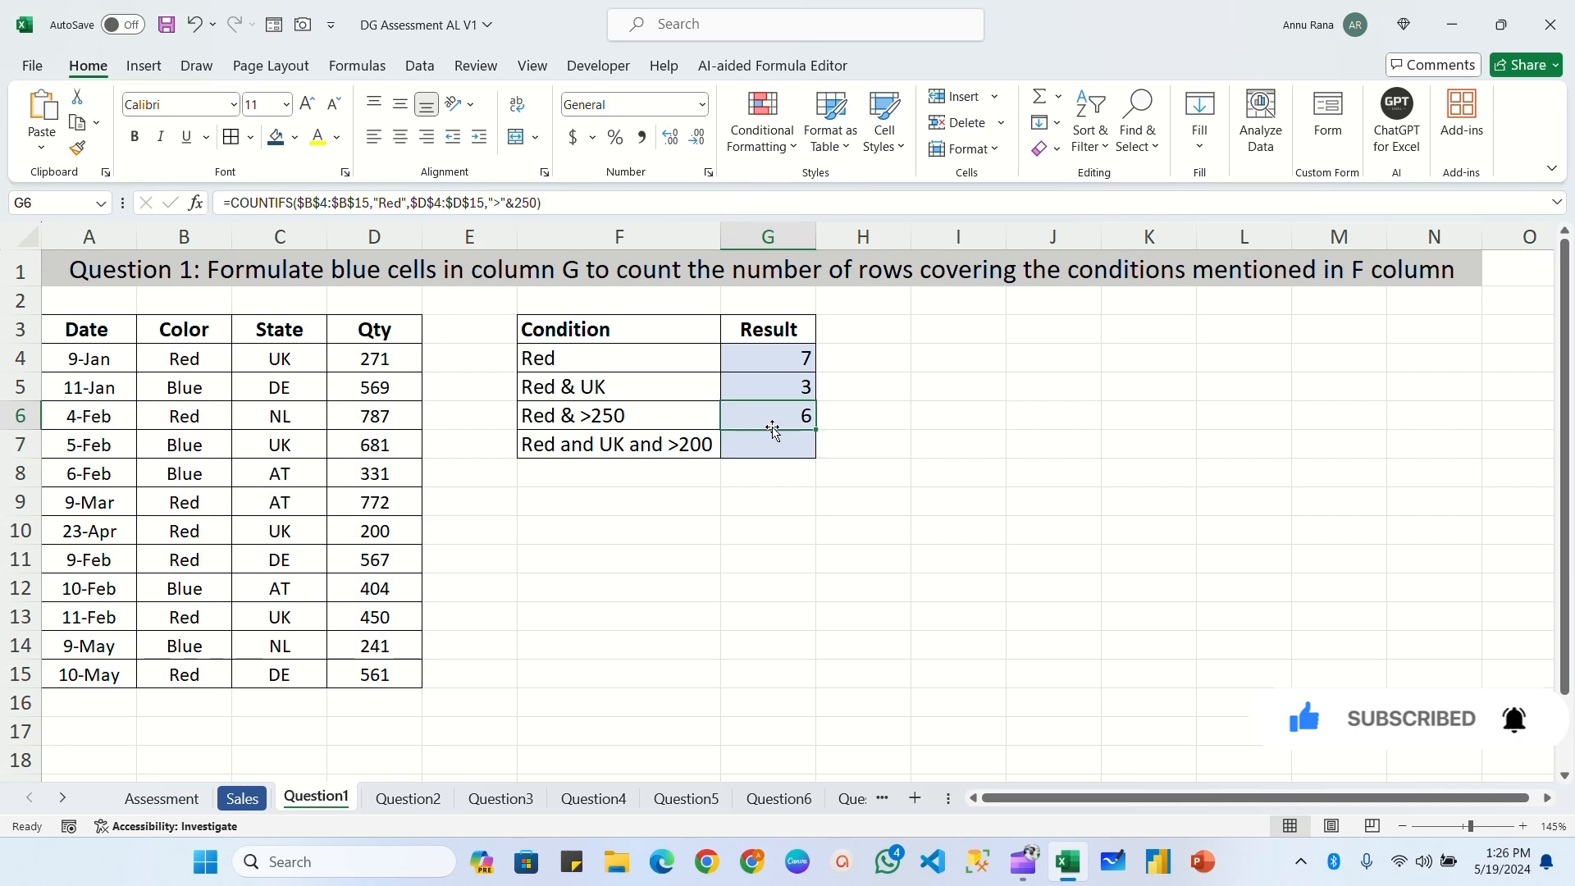
Begin a COUNTIFS formula in G7 for the condition in F7, with the absolute Color range $B$4:$B$15 and the criterion "Red".
click(764, 444)
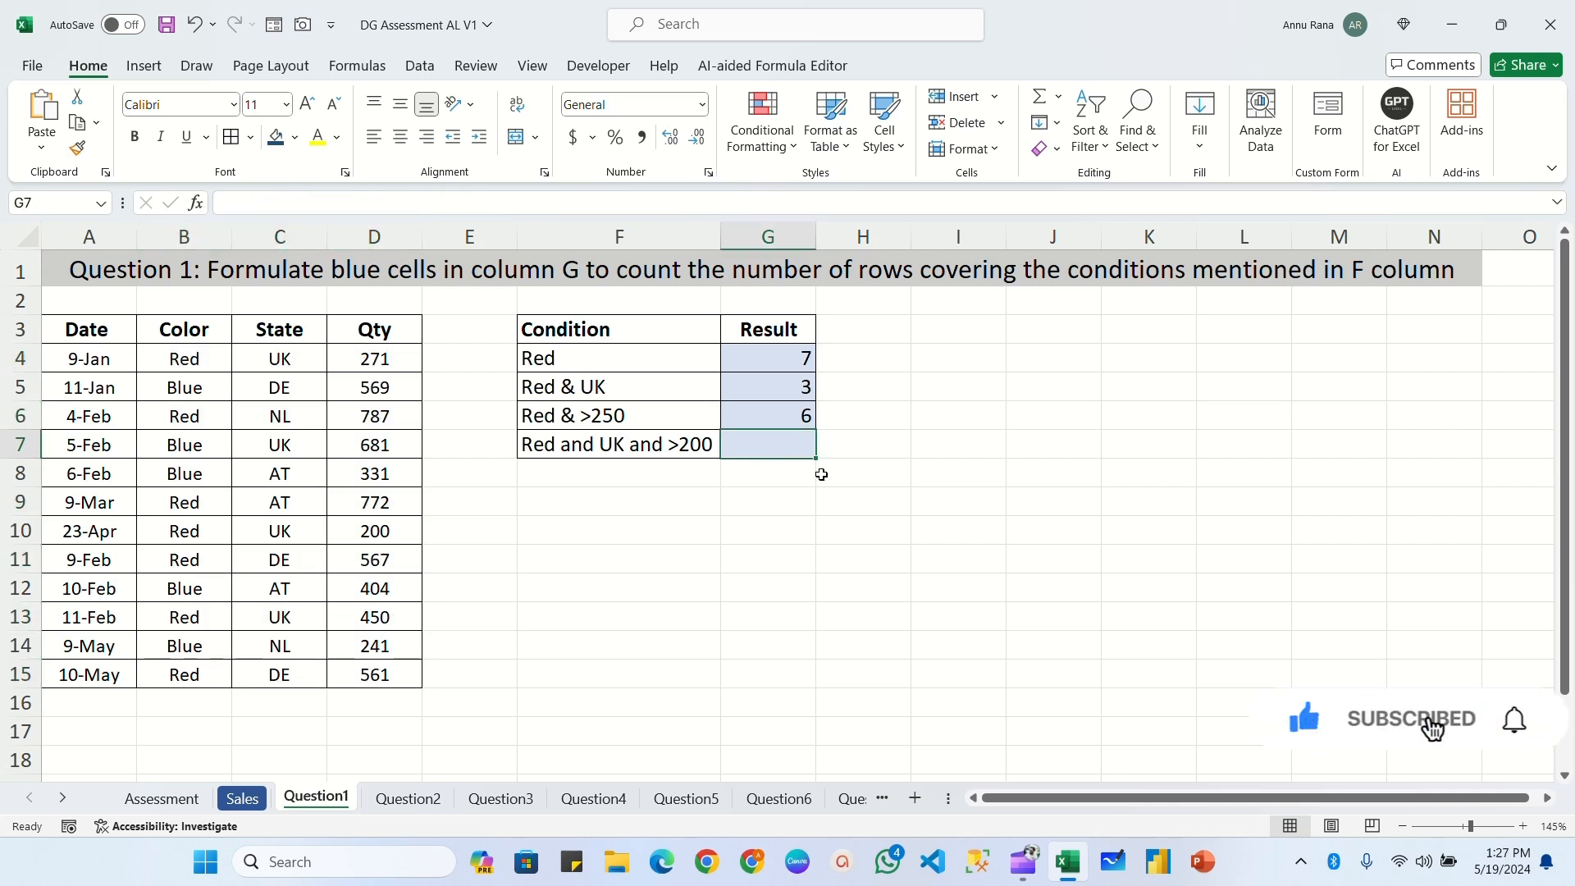
click(583, 450)
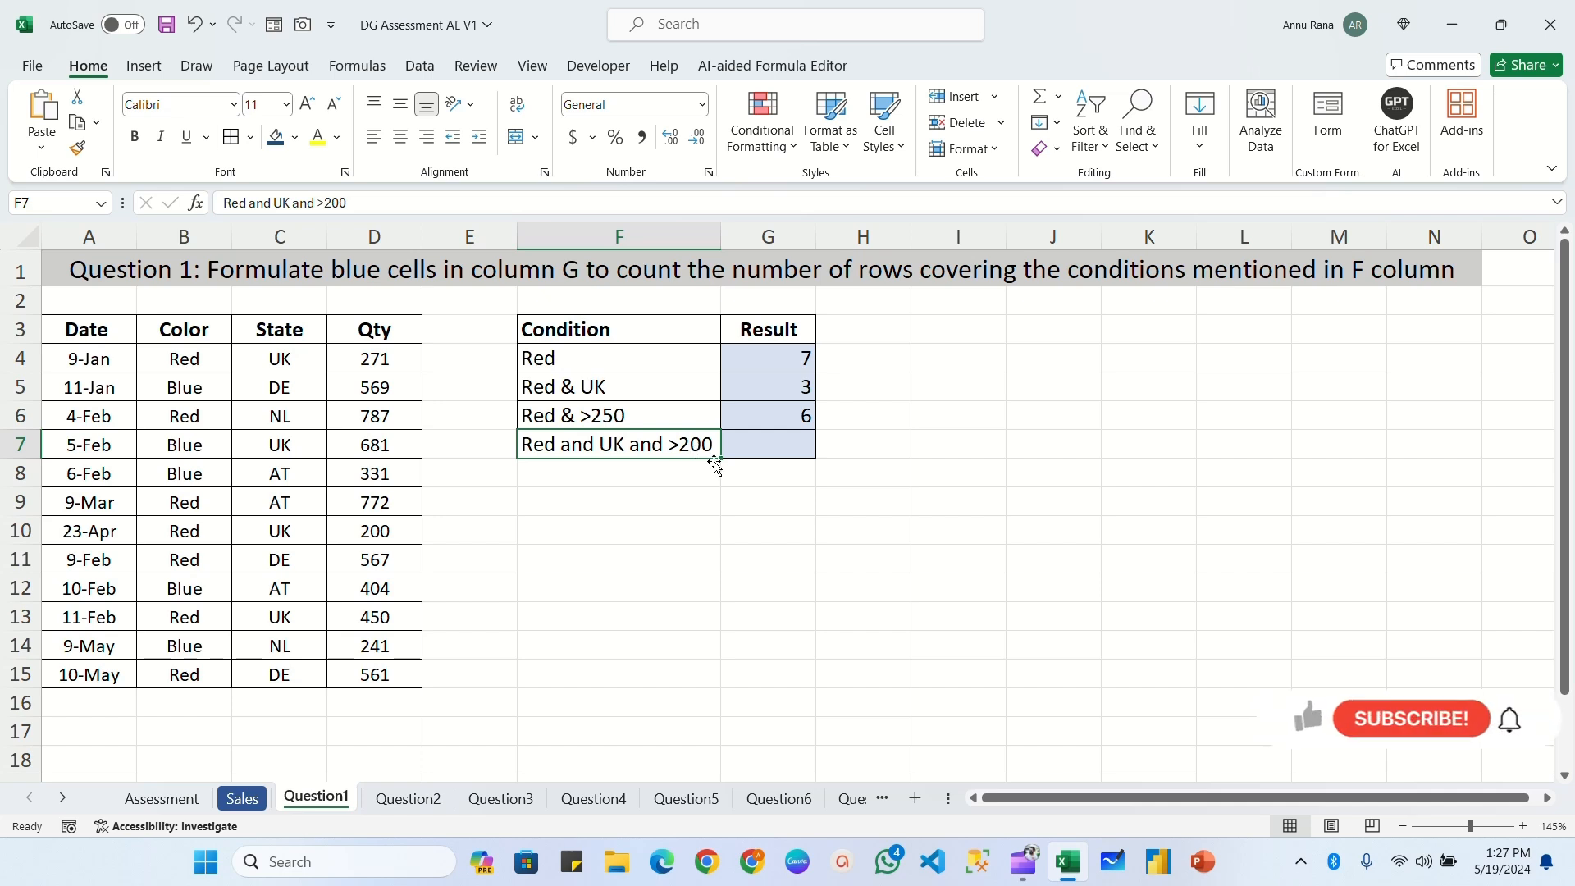
click(778, 443)
text(=)
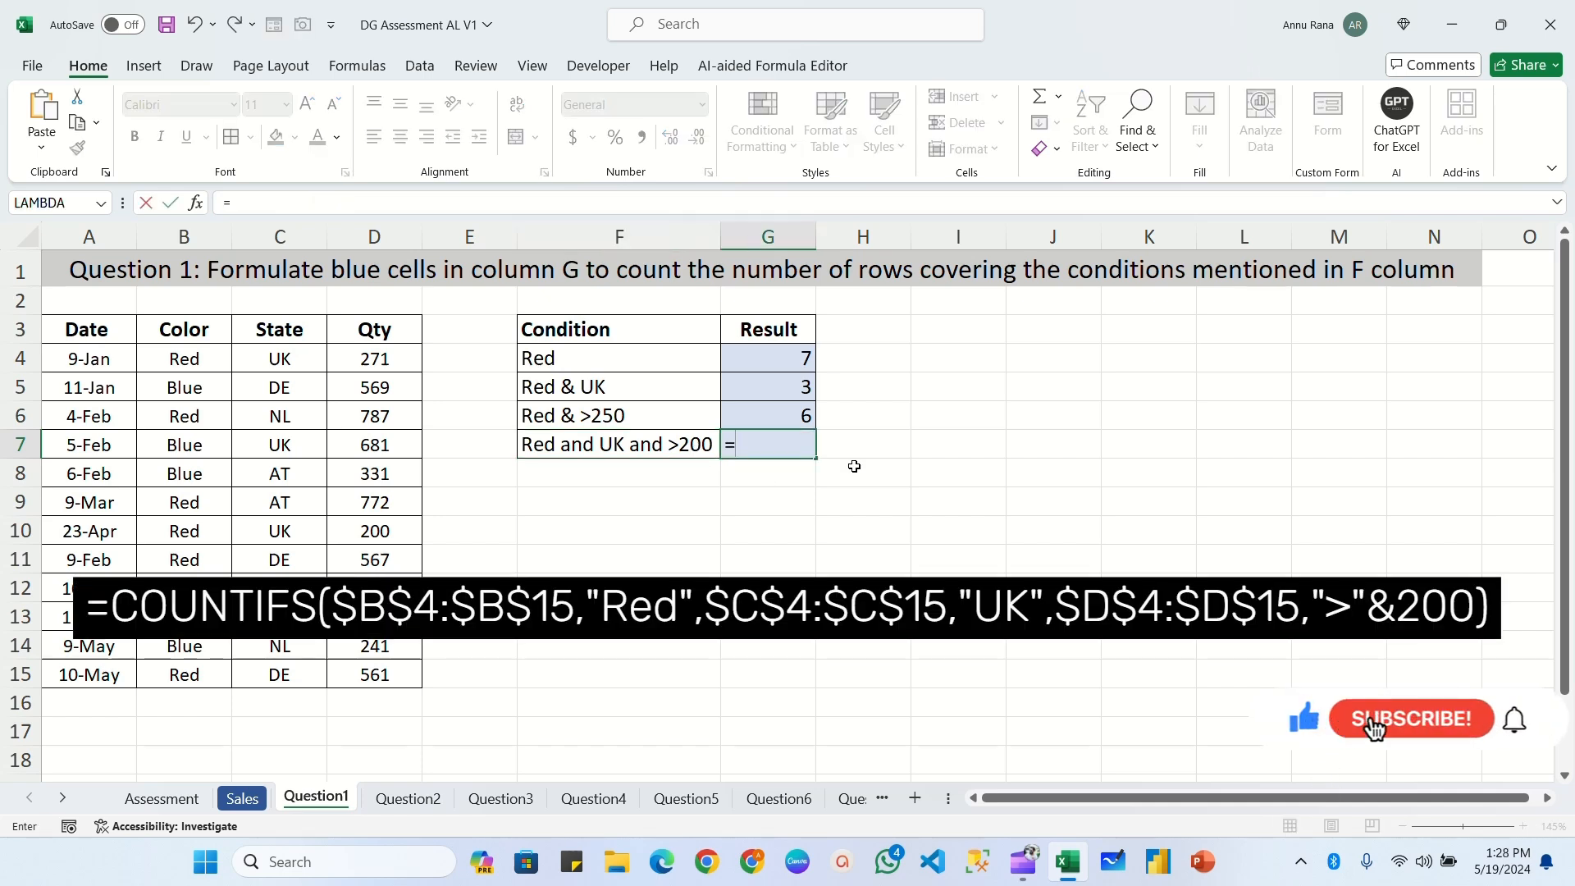
text(countifs)
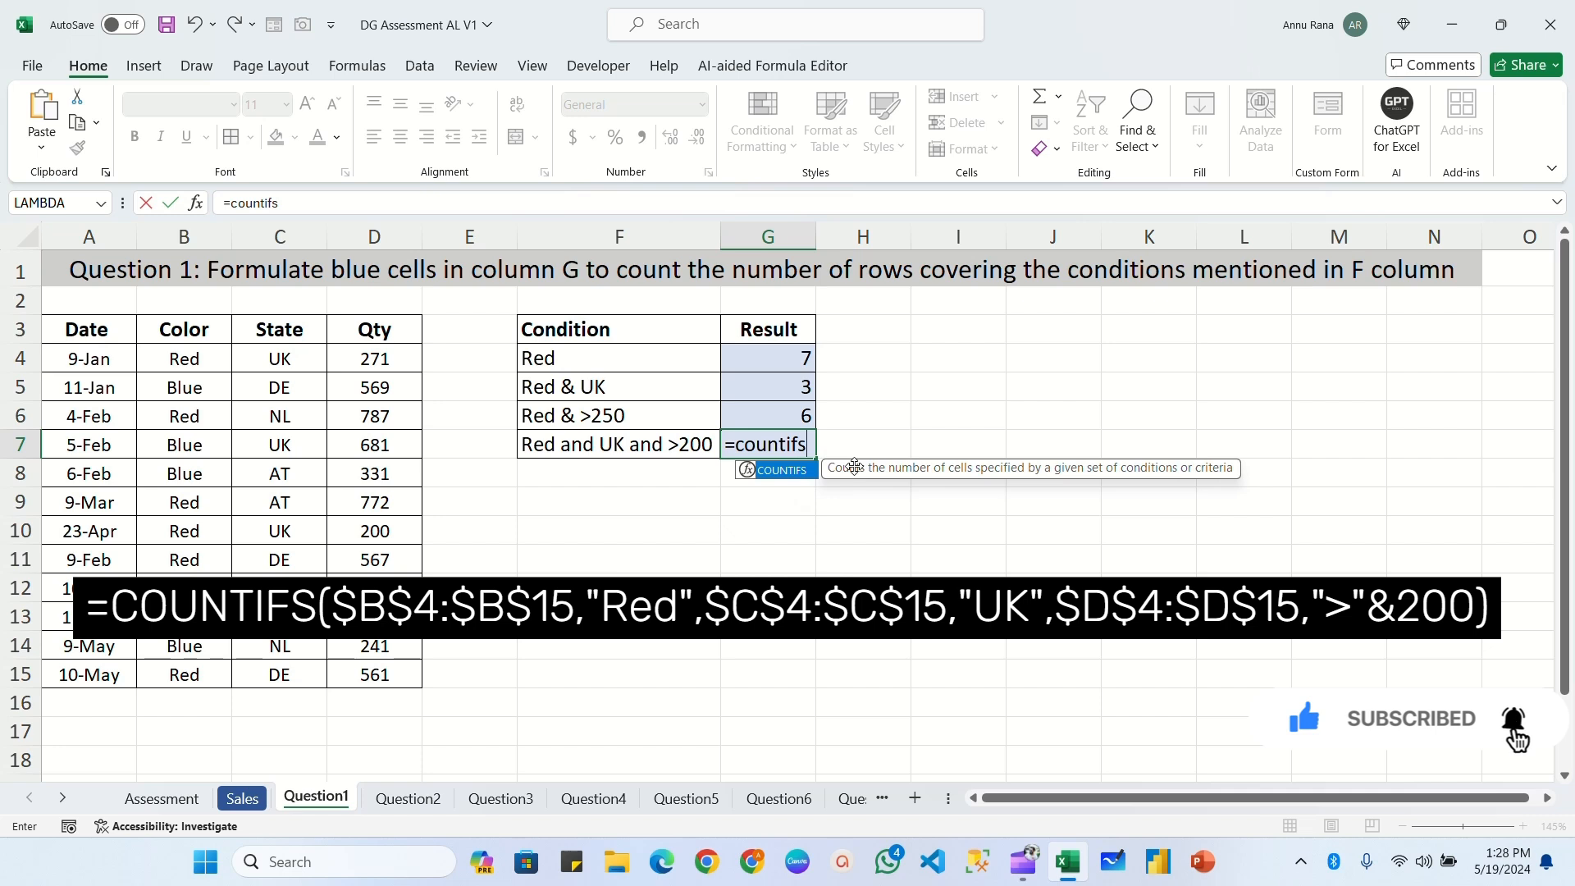
key(Tab)
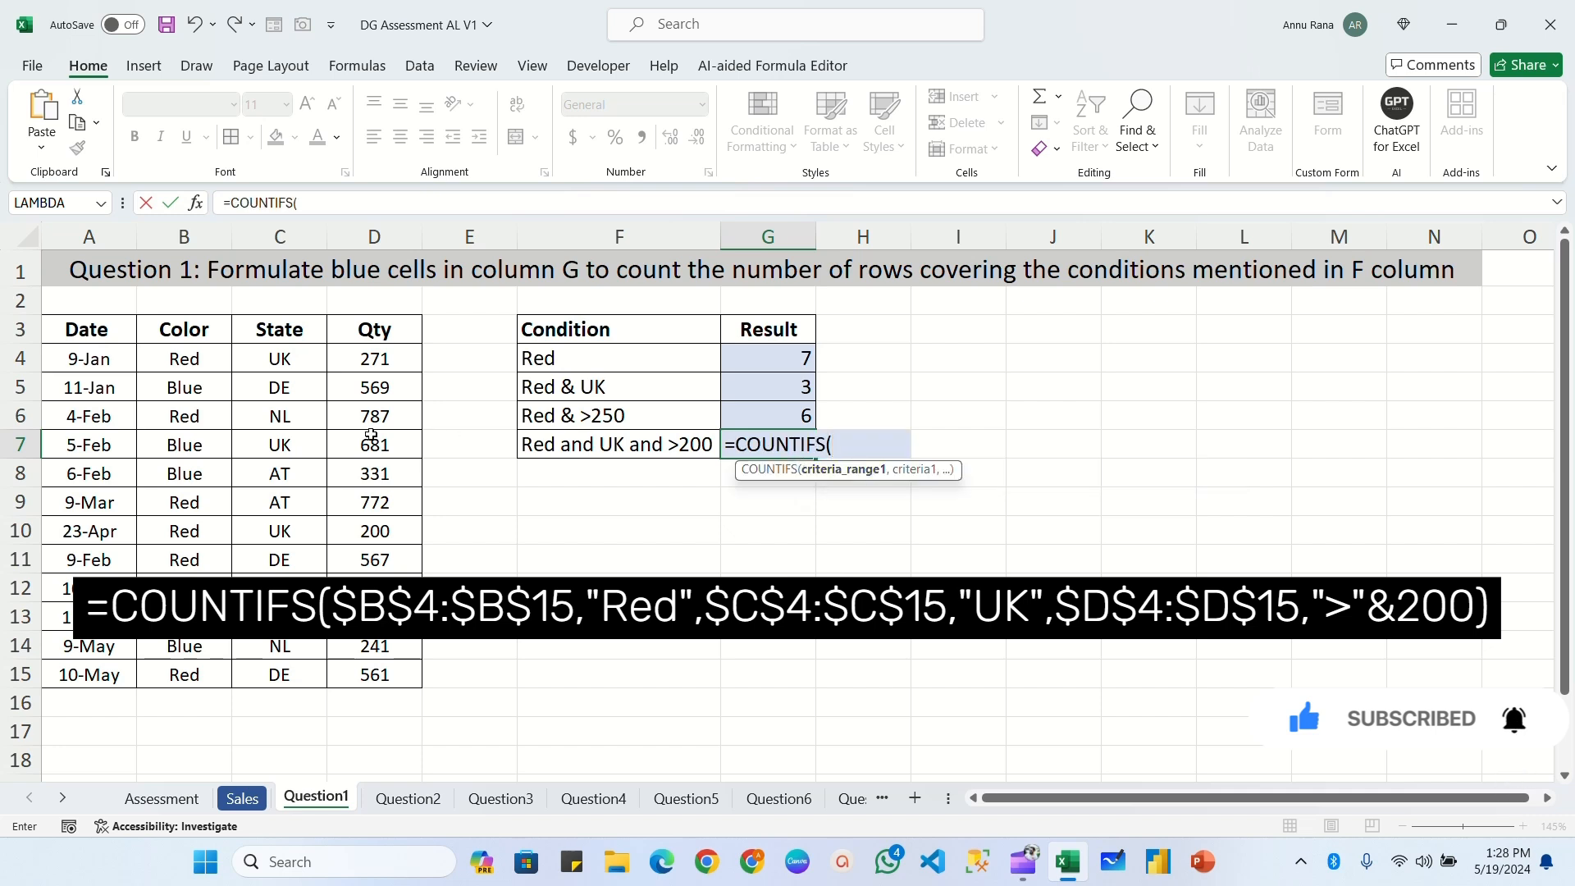
click(204, 358)
drag(197, 422, 209, 675)
key(F4)
text(,)
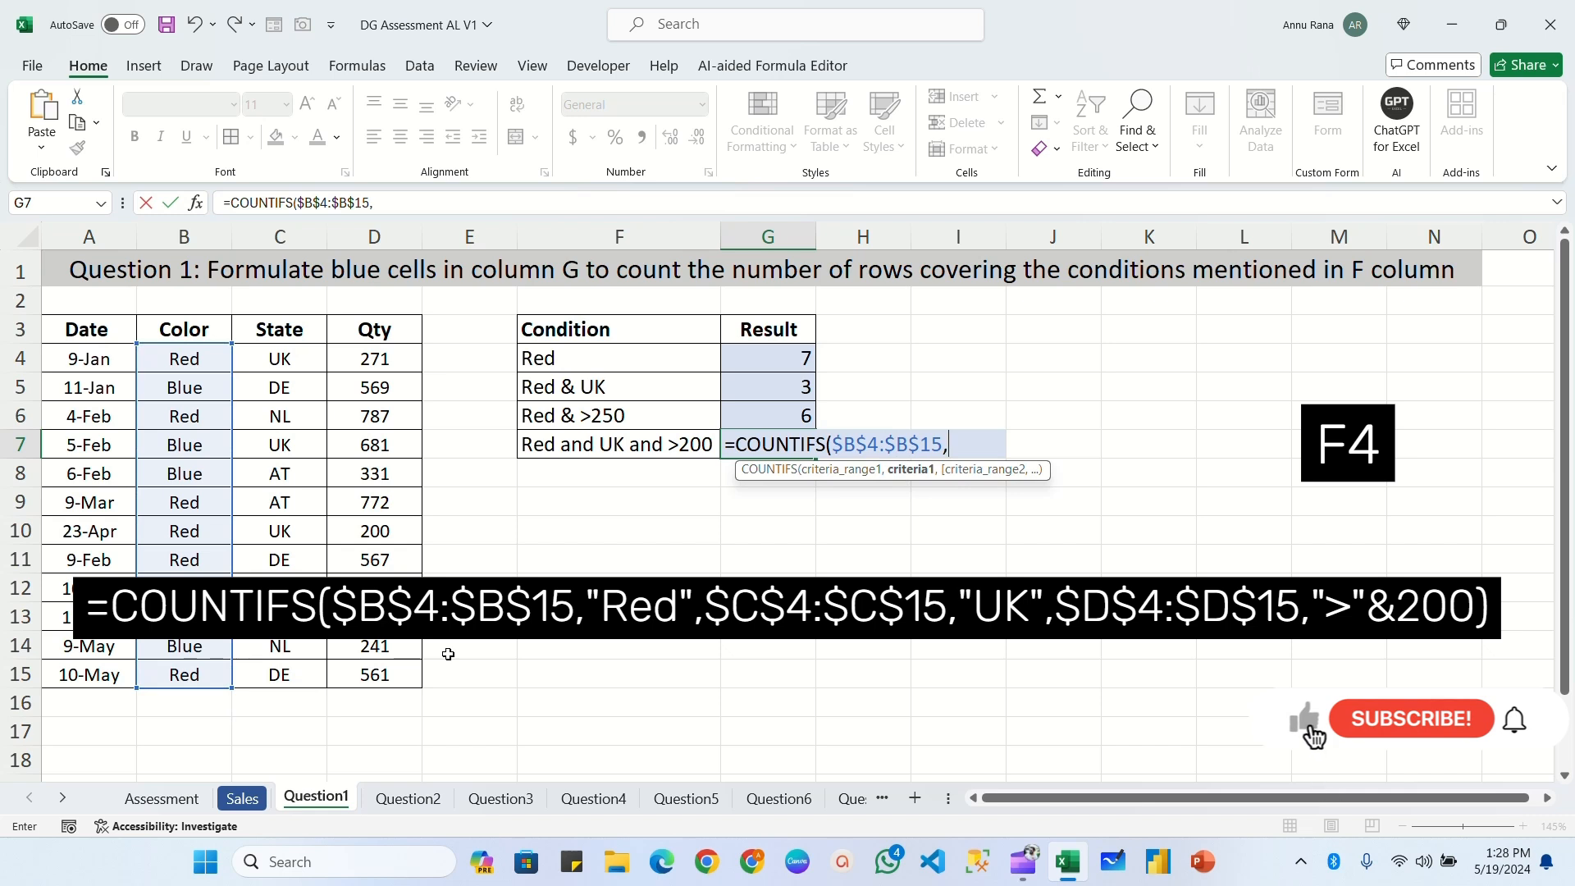
text(")
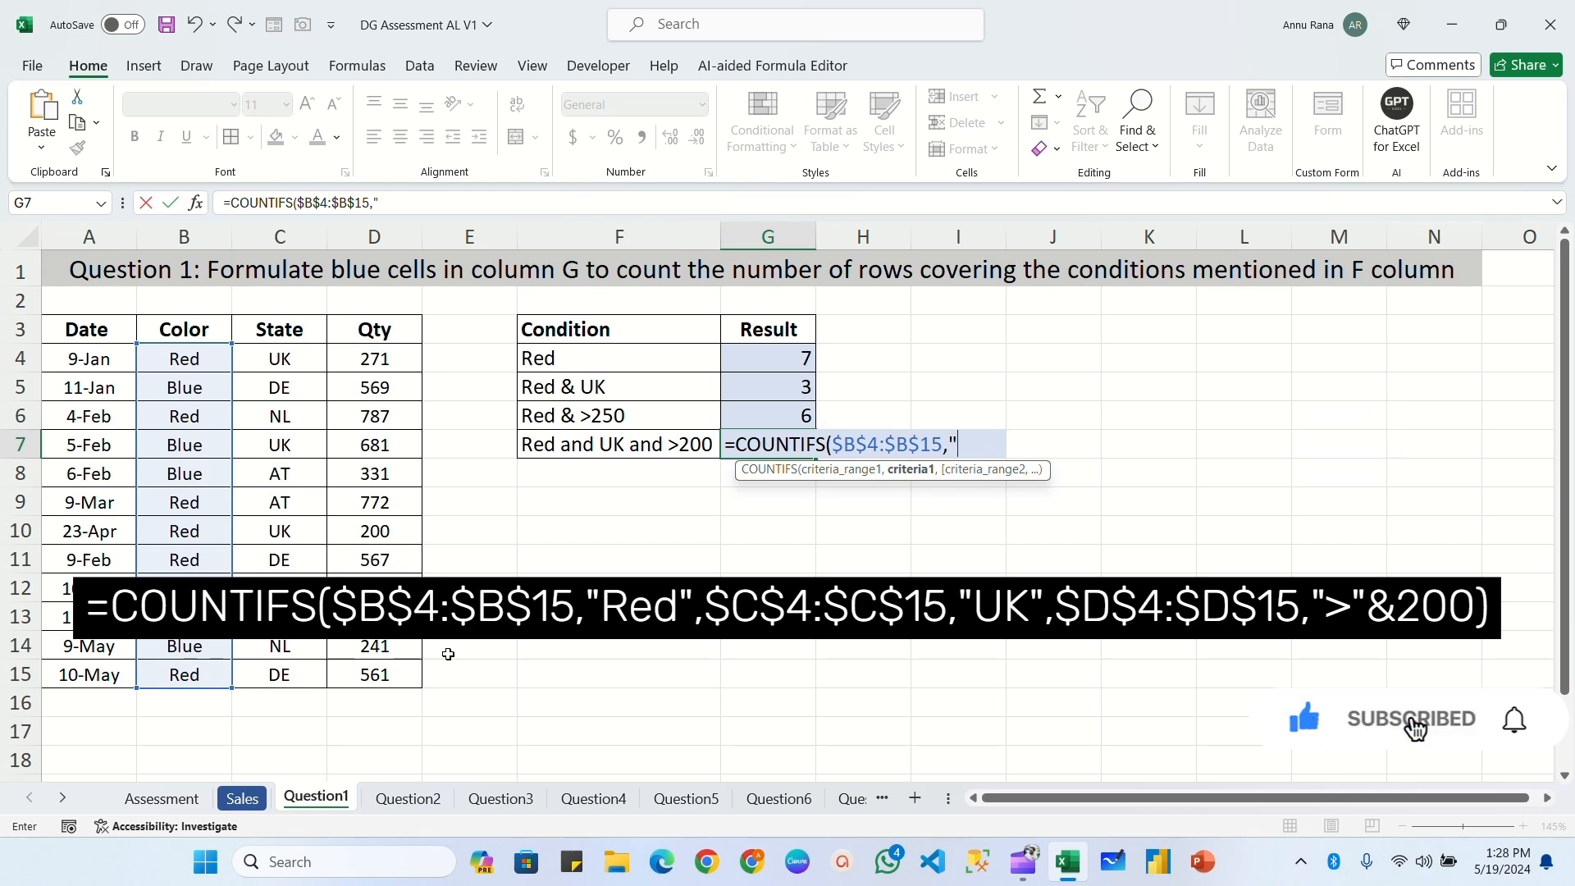
text(Red",)
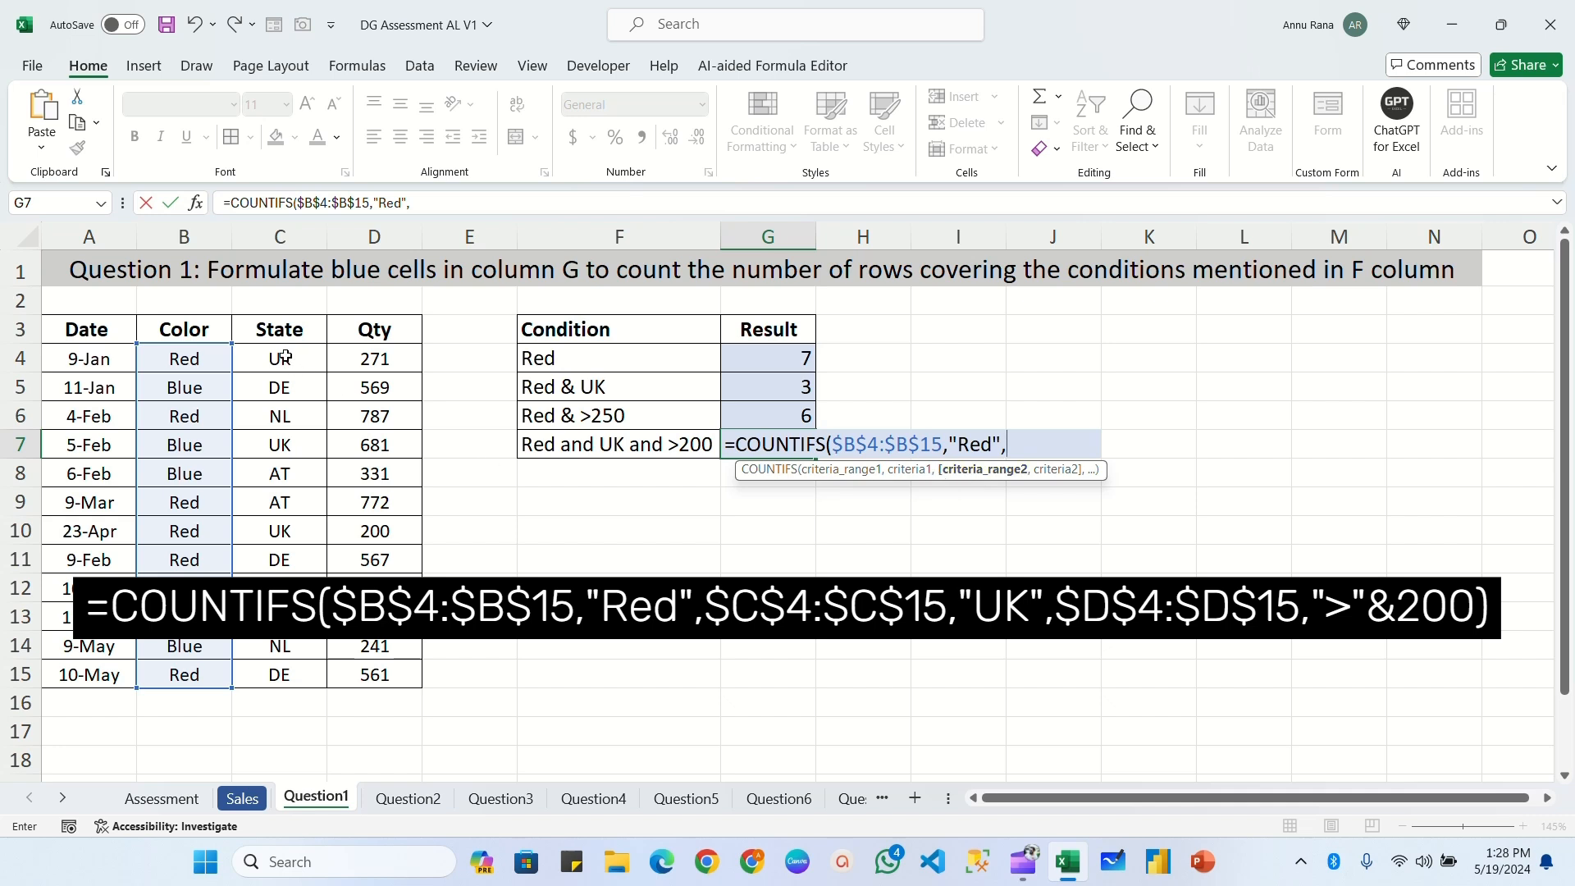
Add the absolute State range $C$4:$C$15 and the criterion "UK" to the G7 formula.
drag(278, 356, 281, 440)
drag(275, 646, 278, 674)
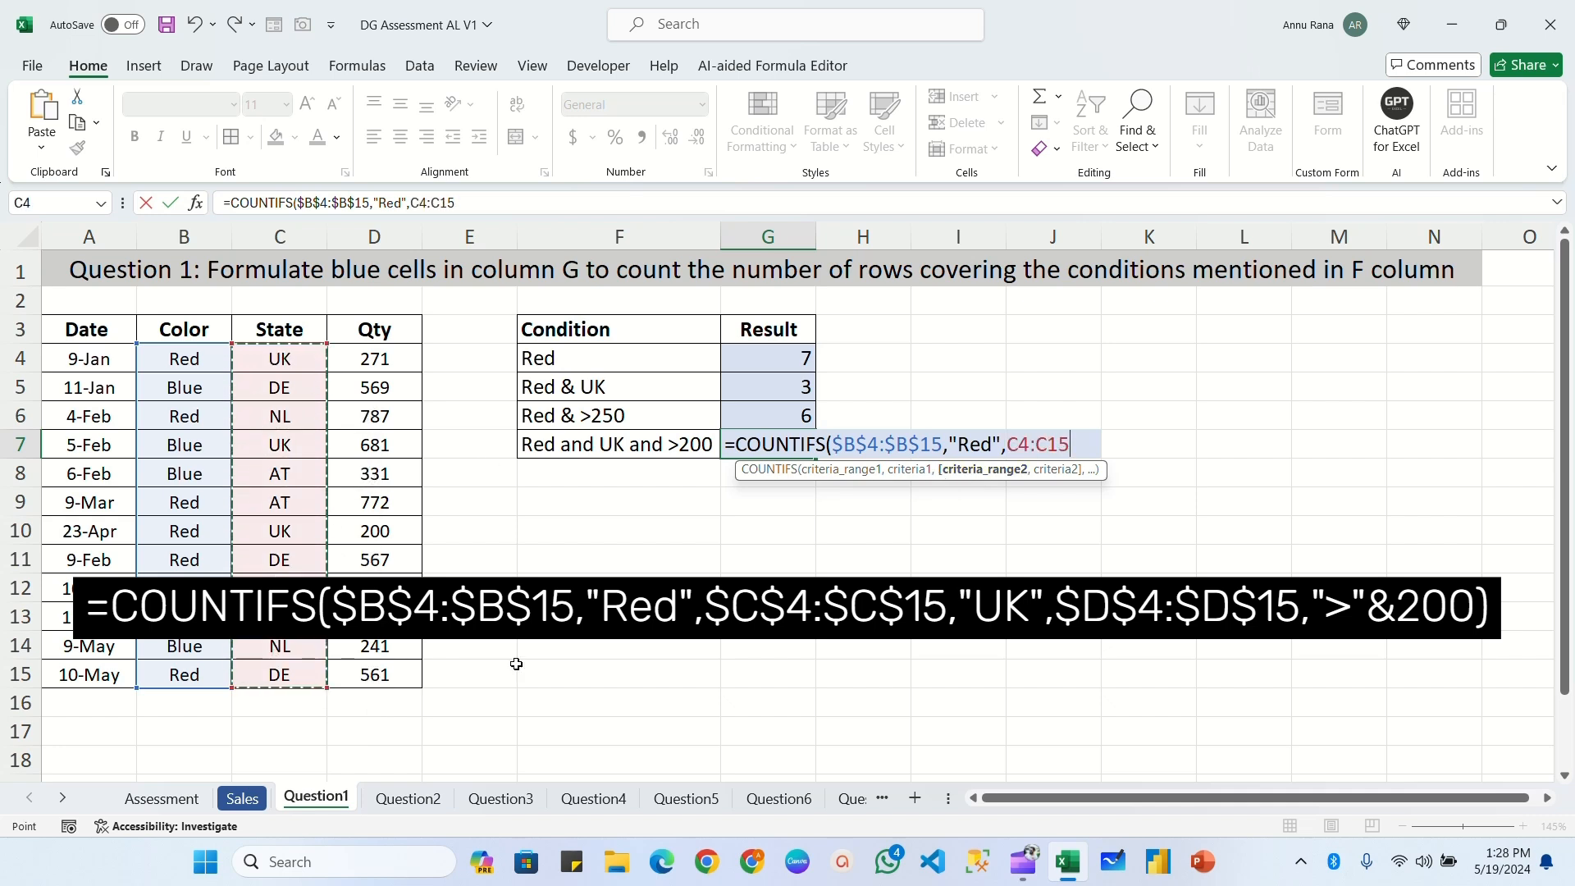
key(F4)
text(,)
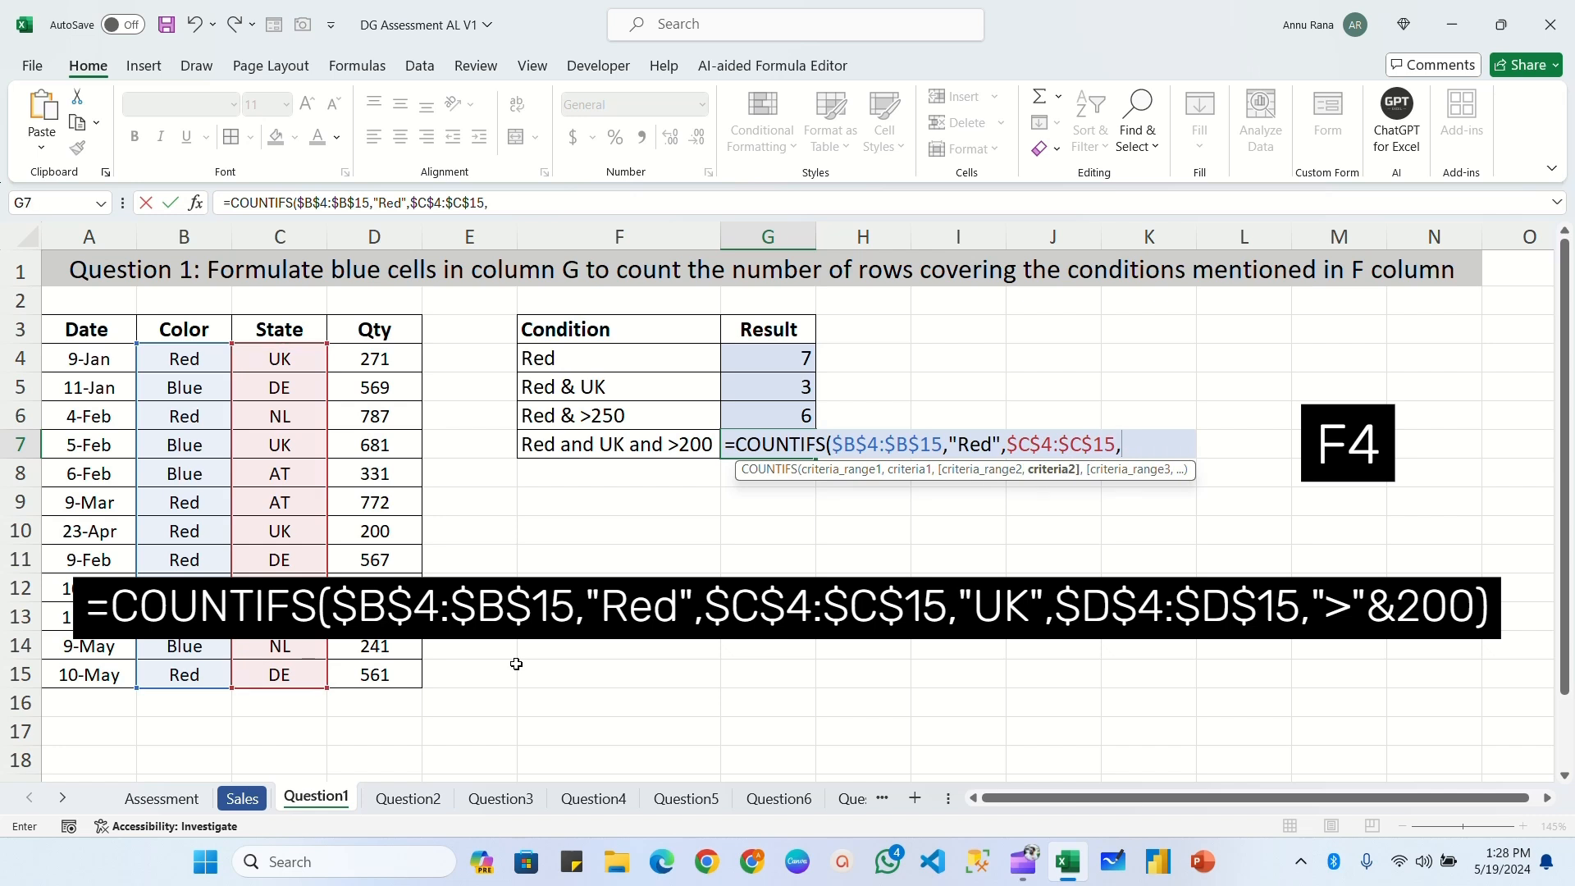
text("UK)
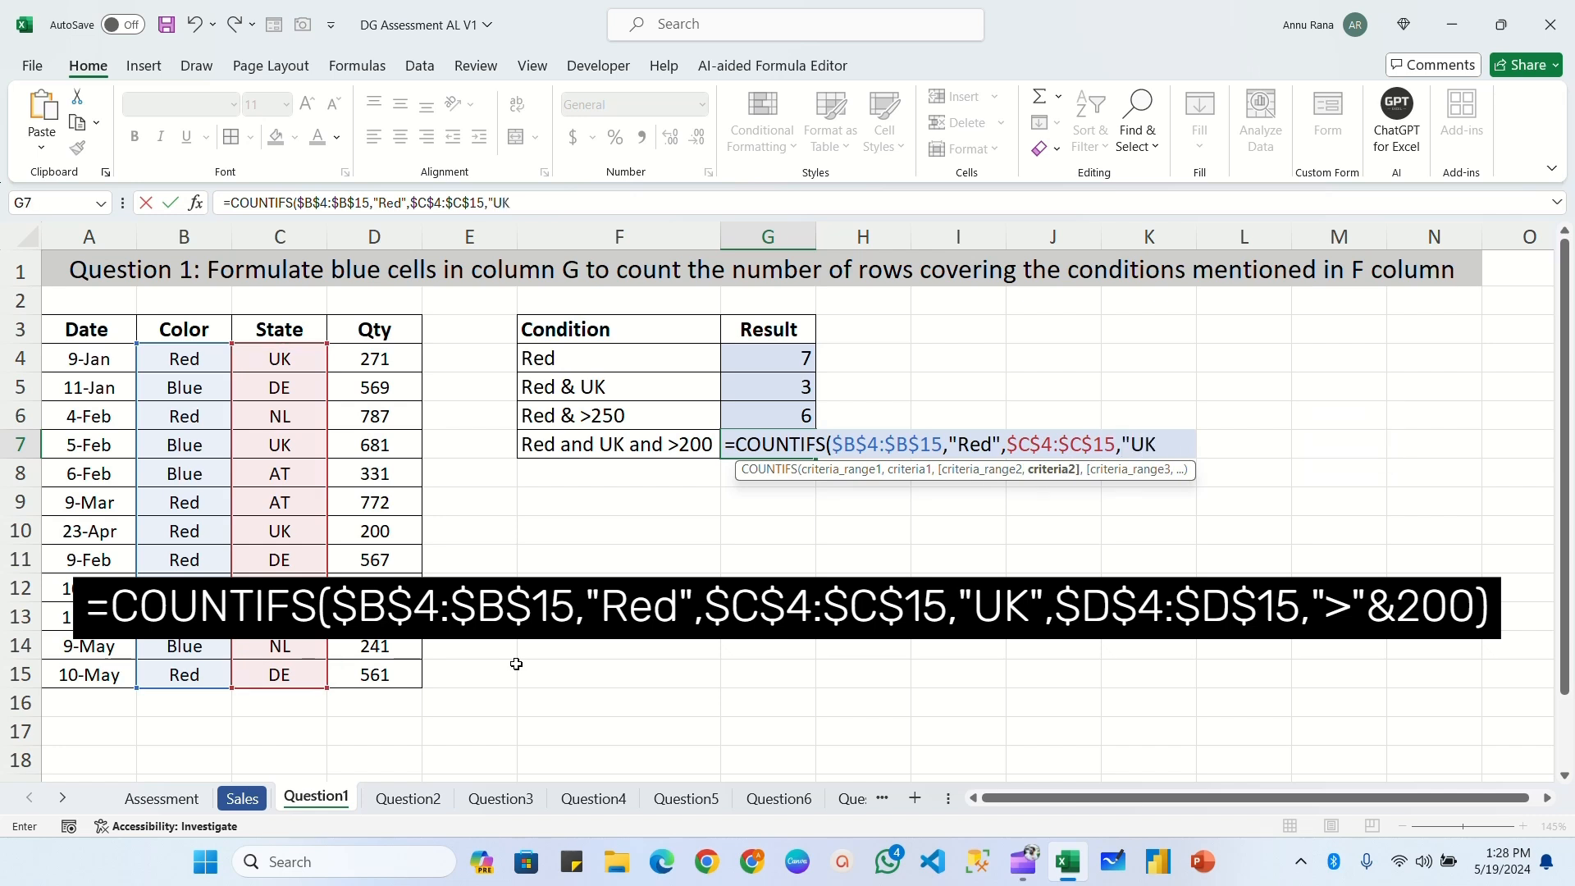
text(",)
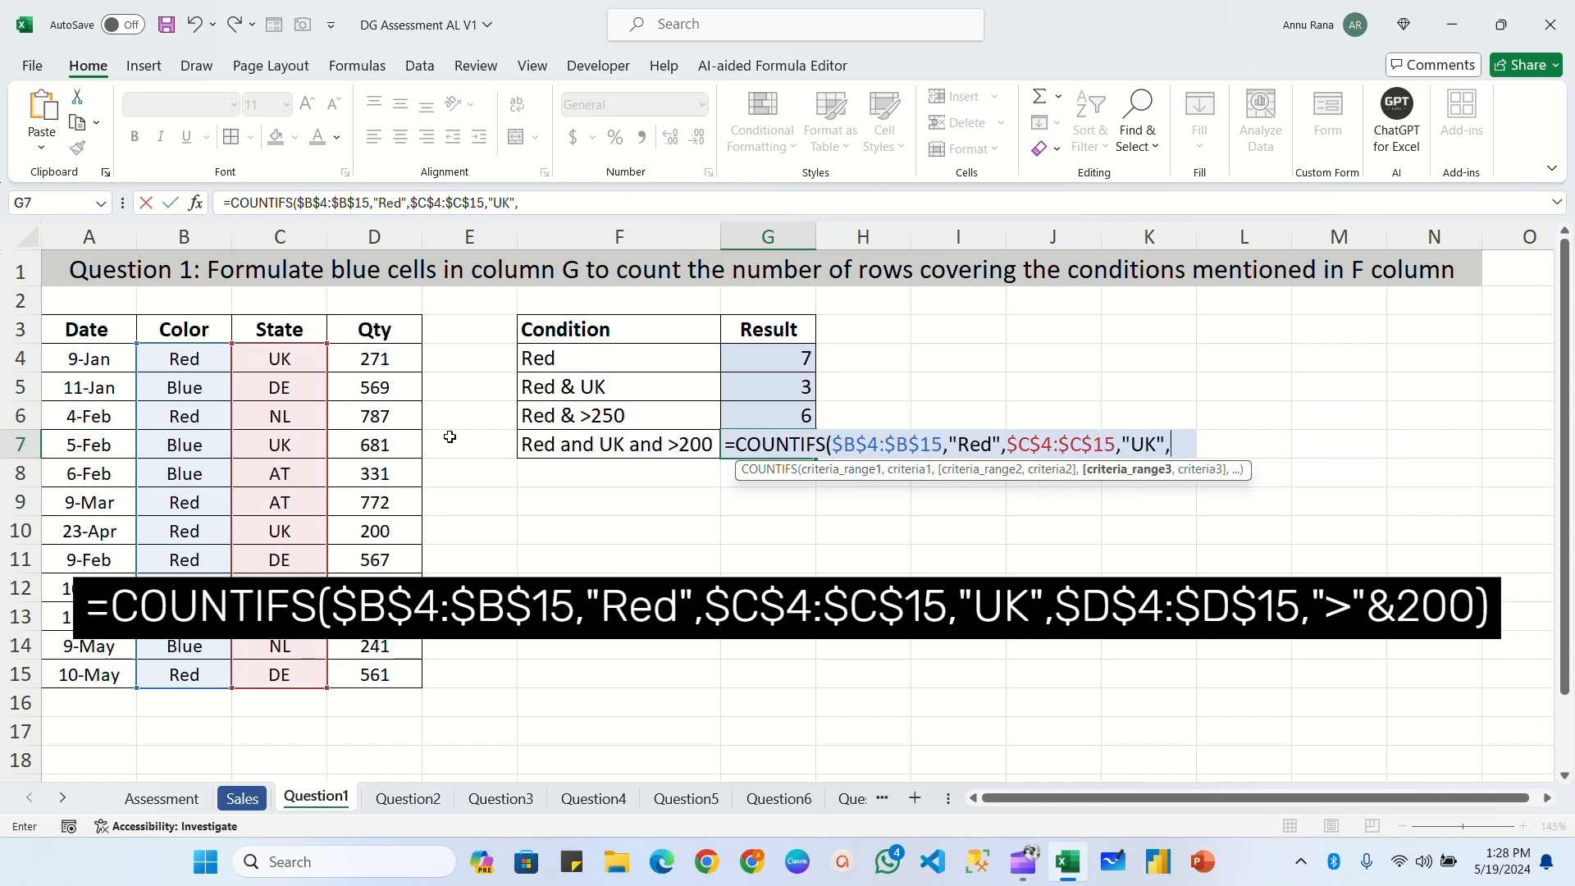
Complete the G7 formula with the absolute Qty range $D$4:$D$15 and the criterion ">"&200.
drag(365, 357, 375, 677)
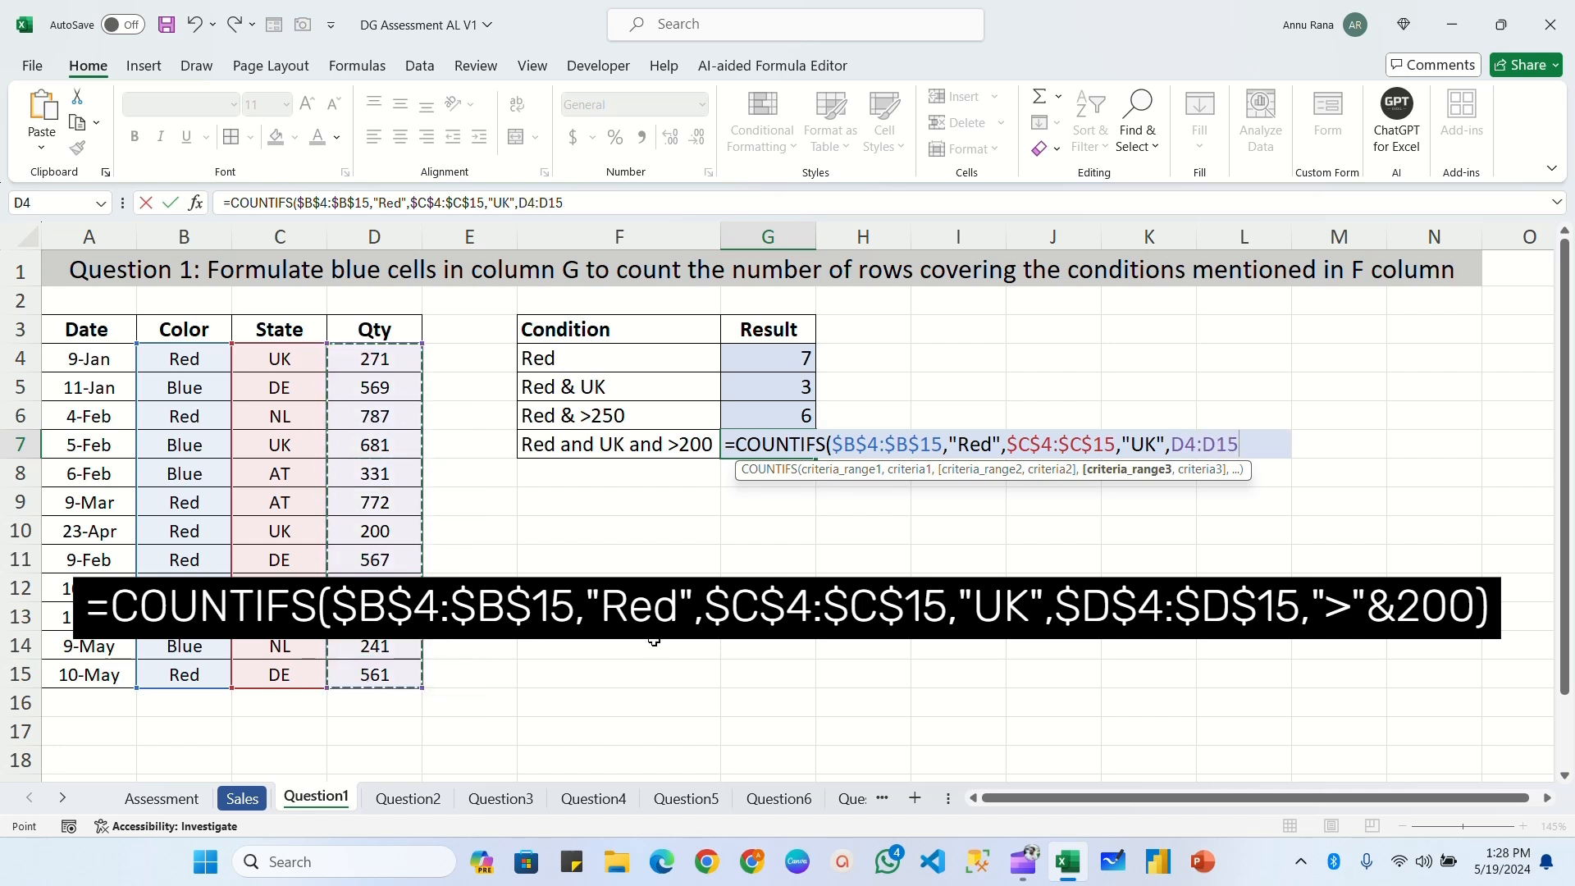
key(F4)
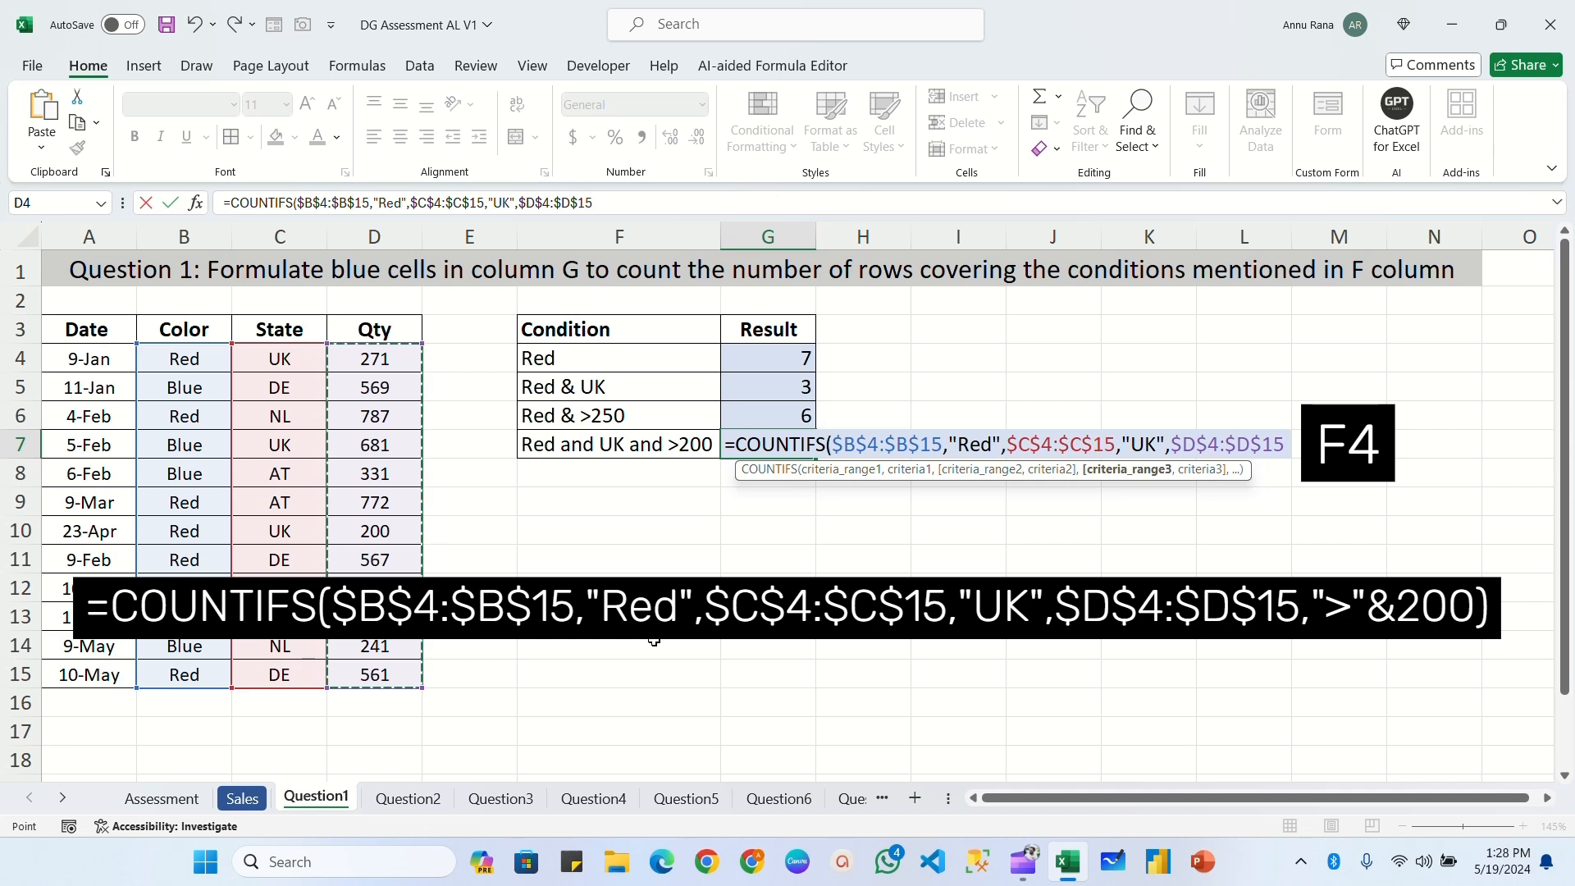
text(,">"&200)
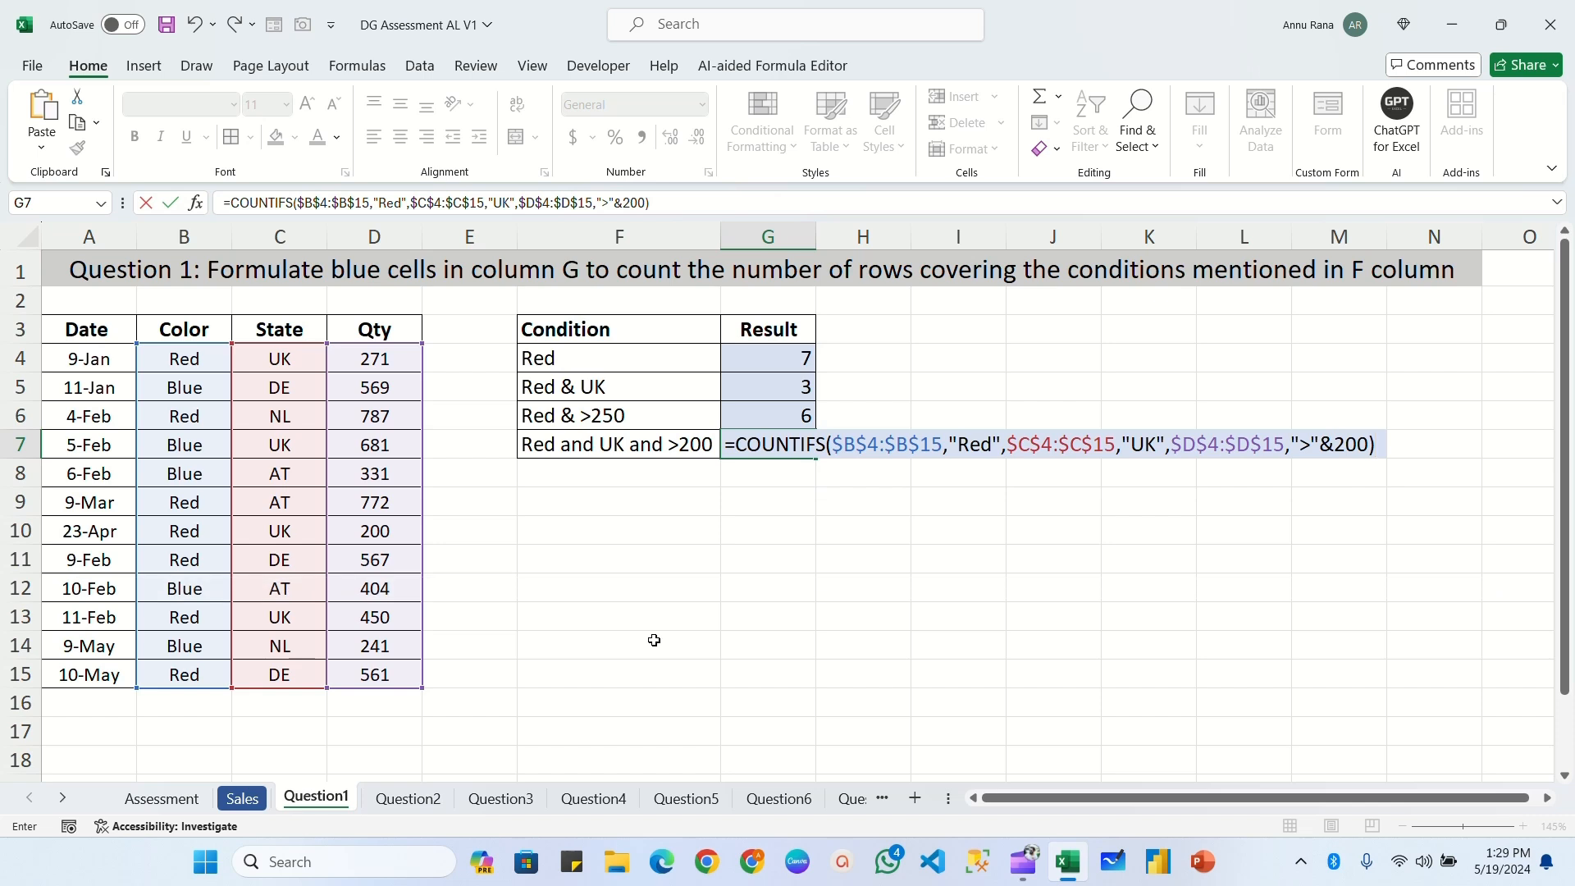
key(Return)
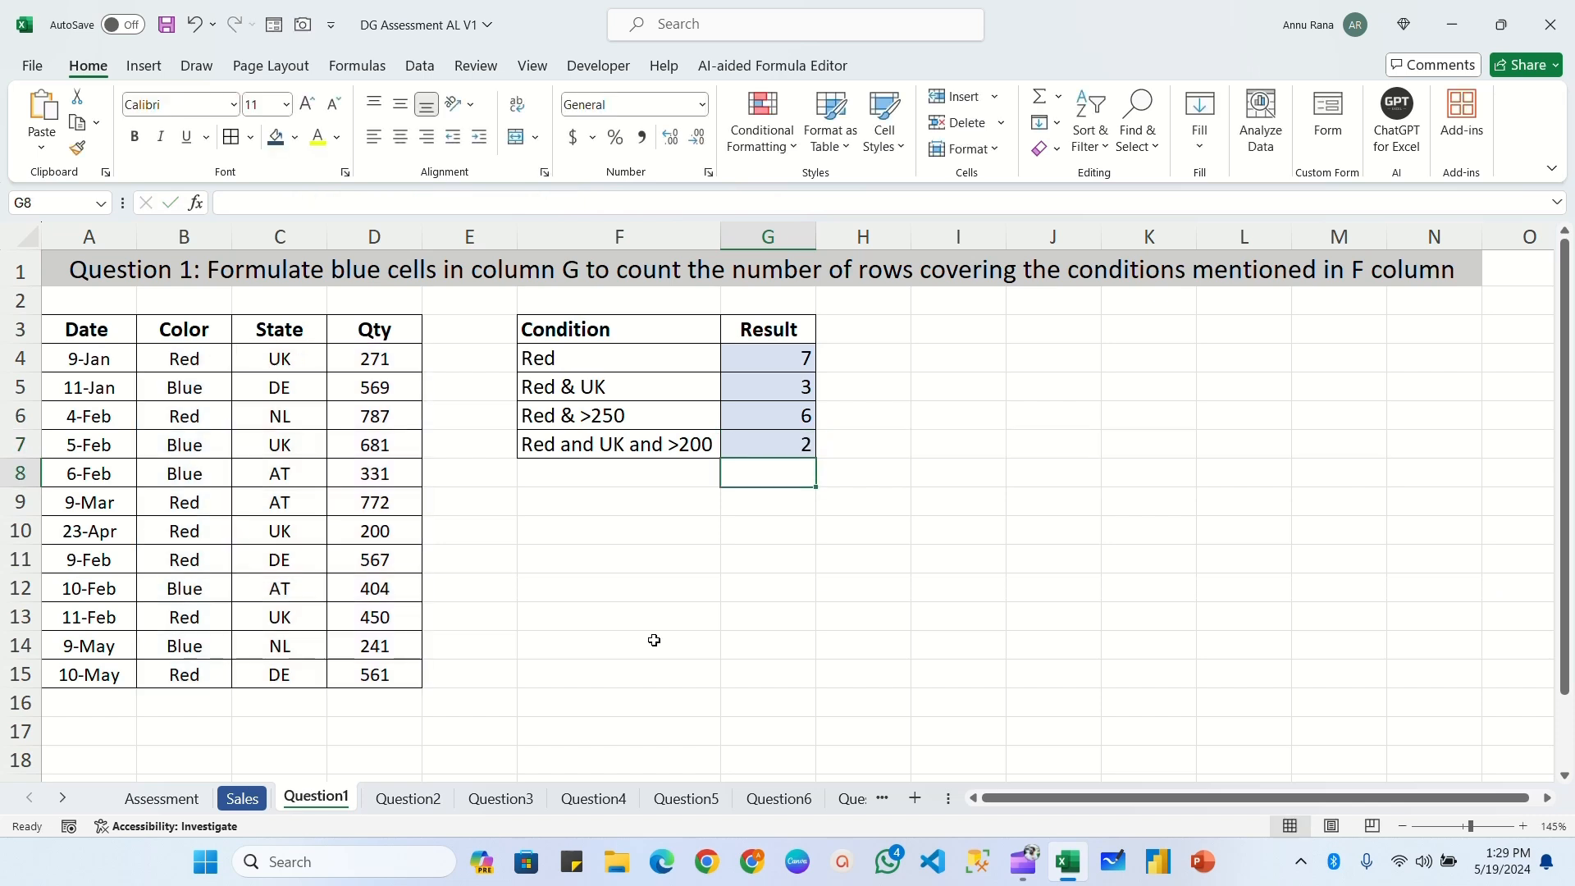
Review the COUNTIFS formulas in the Result column one cell at a time, from G7 up to G4.
click(769, 447)
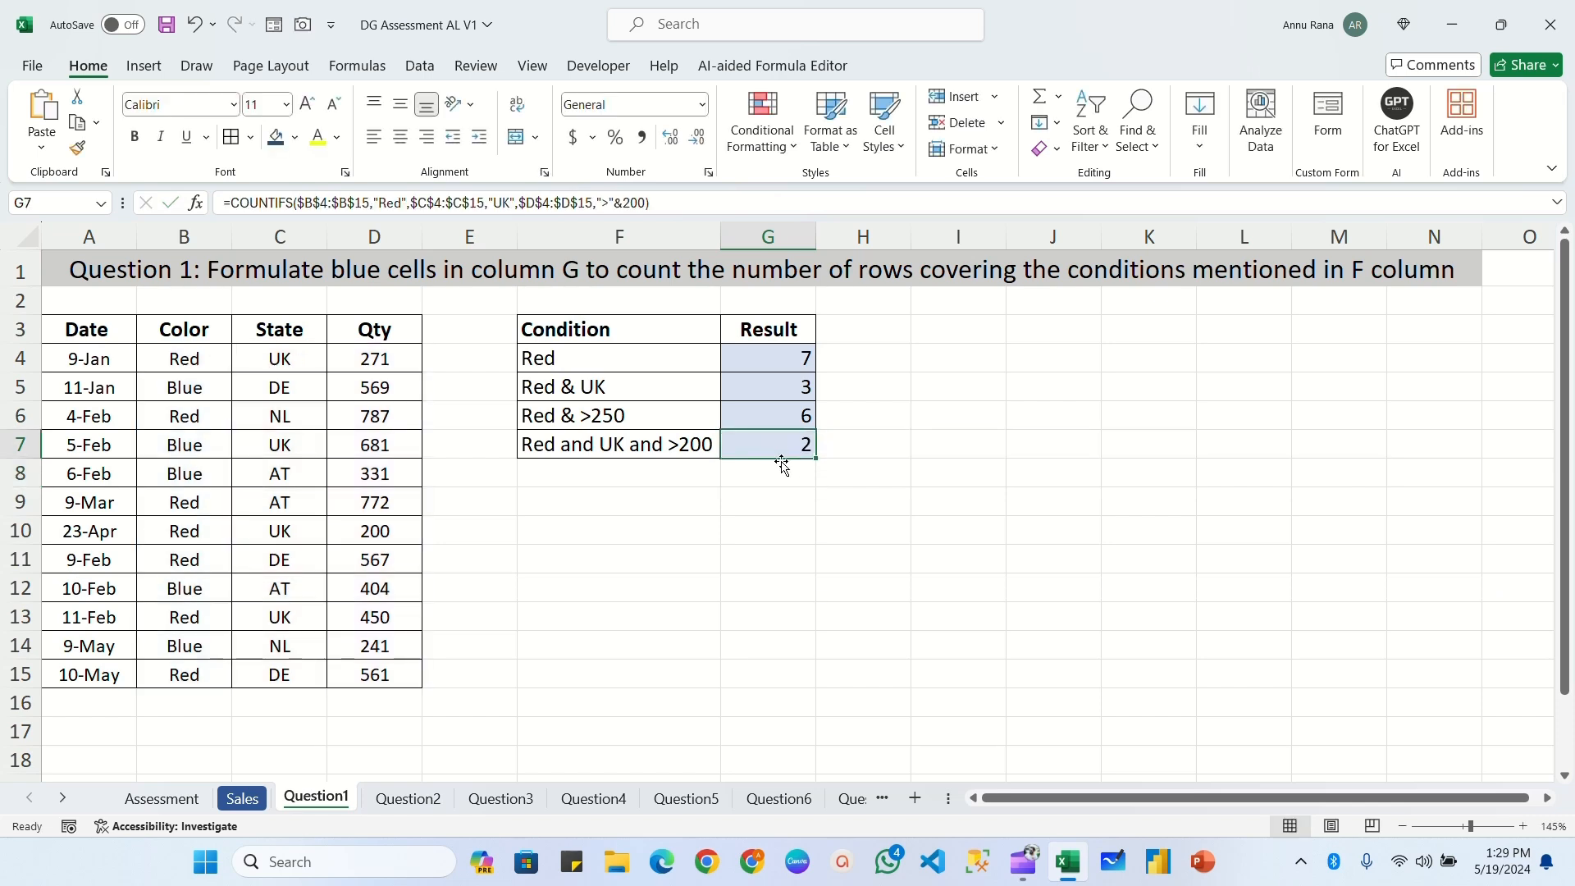
key(Up)
key(Up)
key(Up)
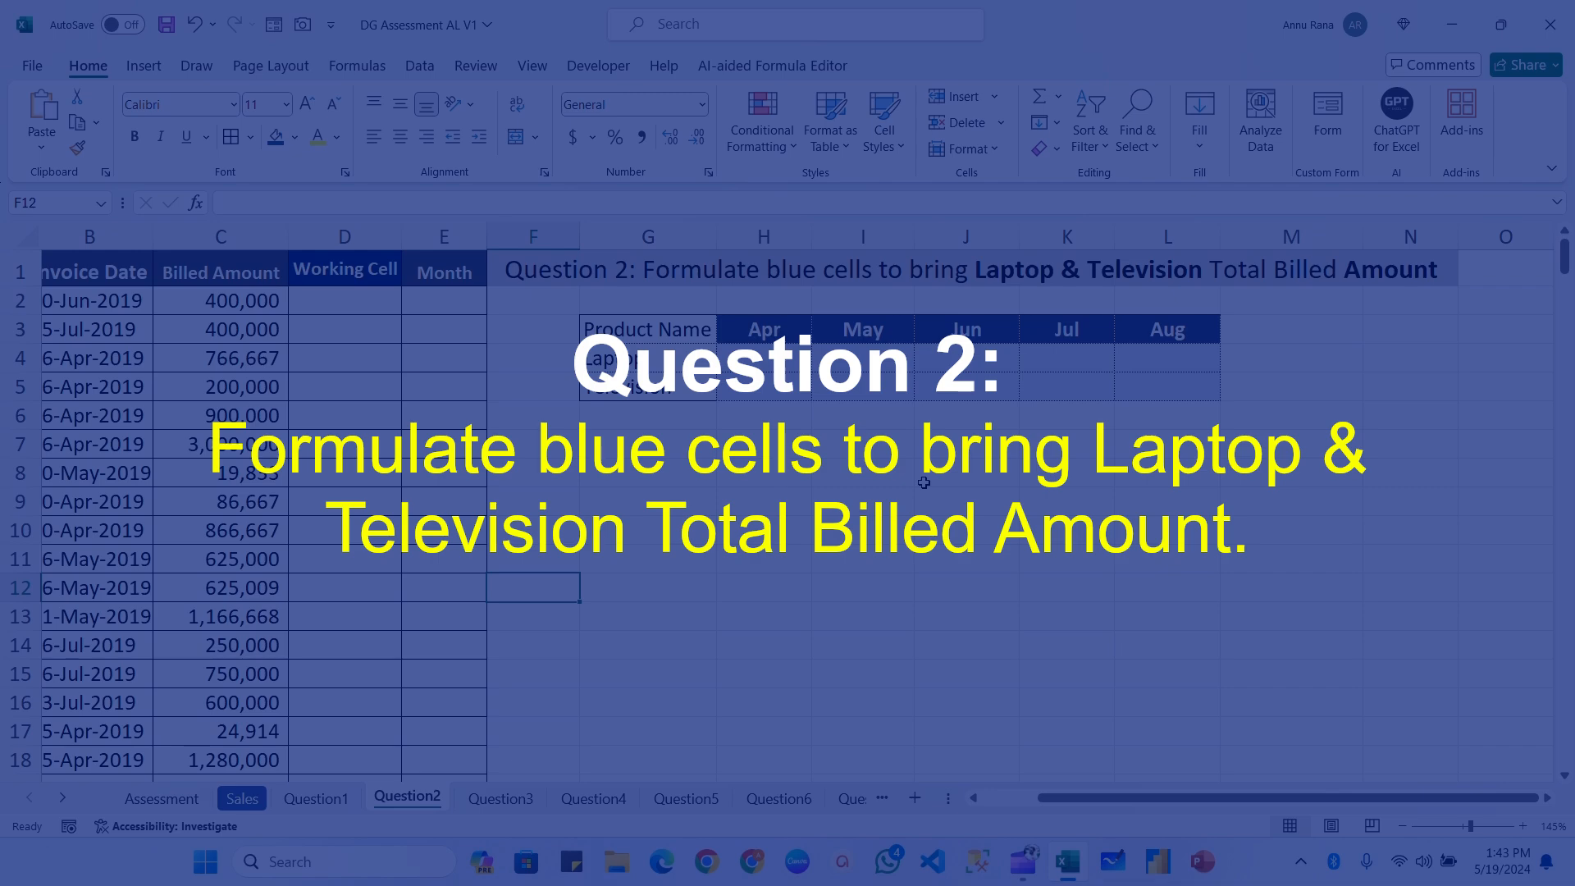
Examine the Product Name, Invoice Date and Billed Amount columns and the Working Cell and Month columns on Question2.
click(533, 359)
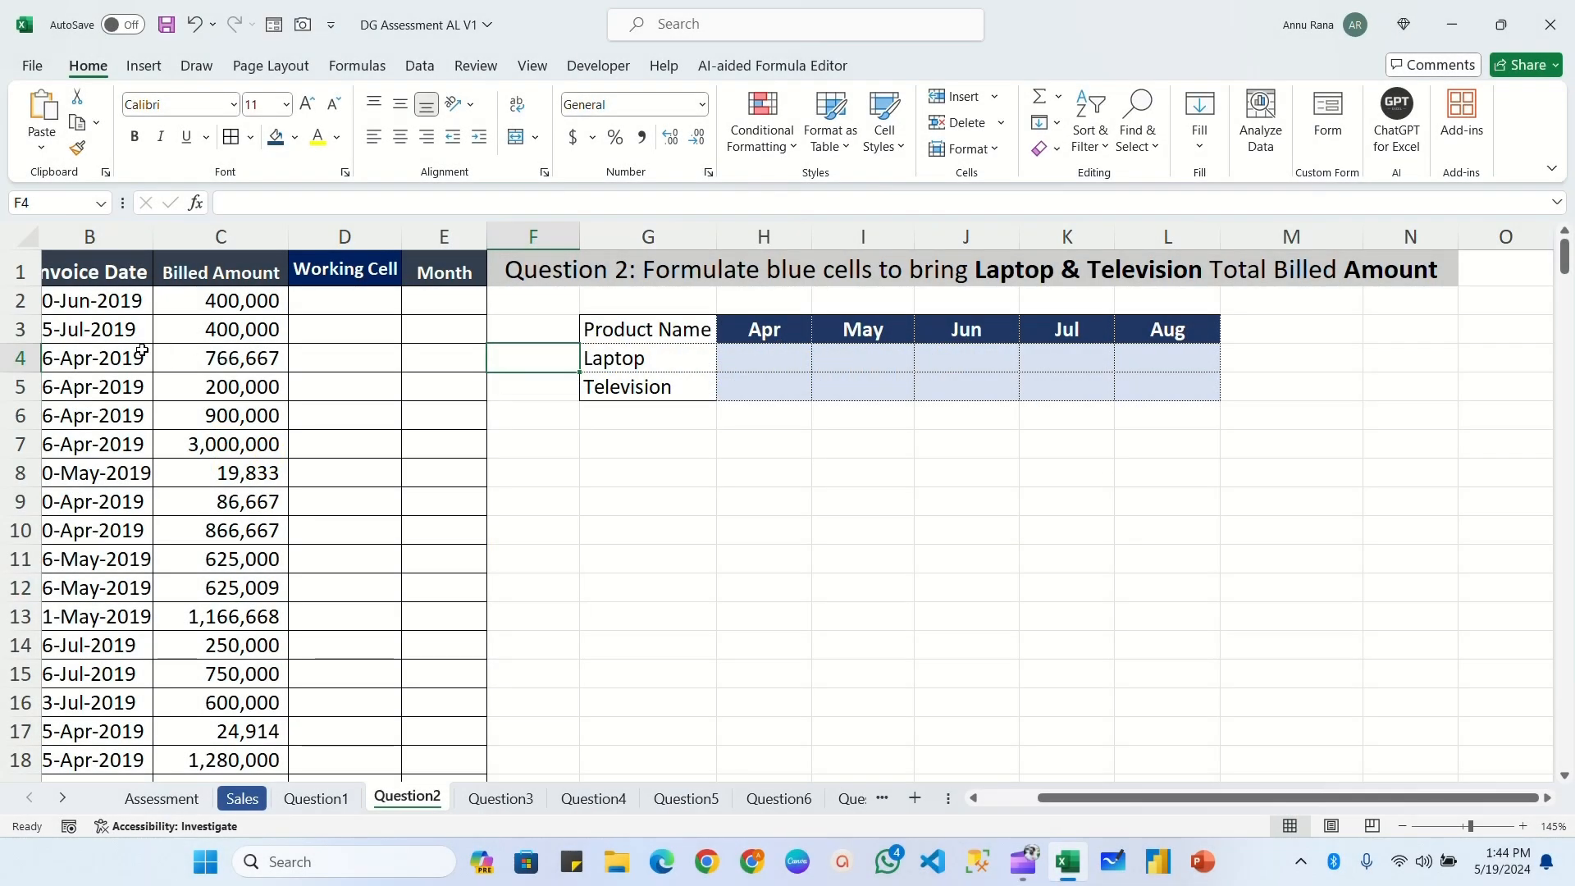
click(143, 351)
key(Left)
click(84, 271)
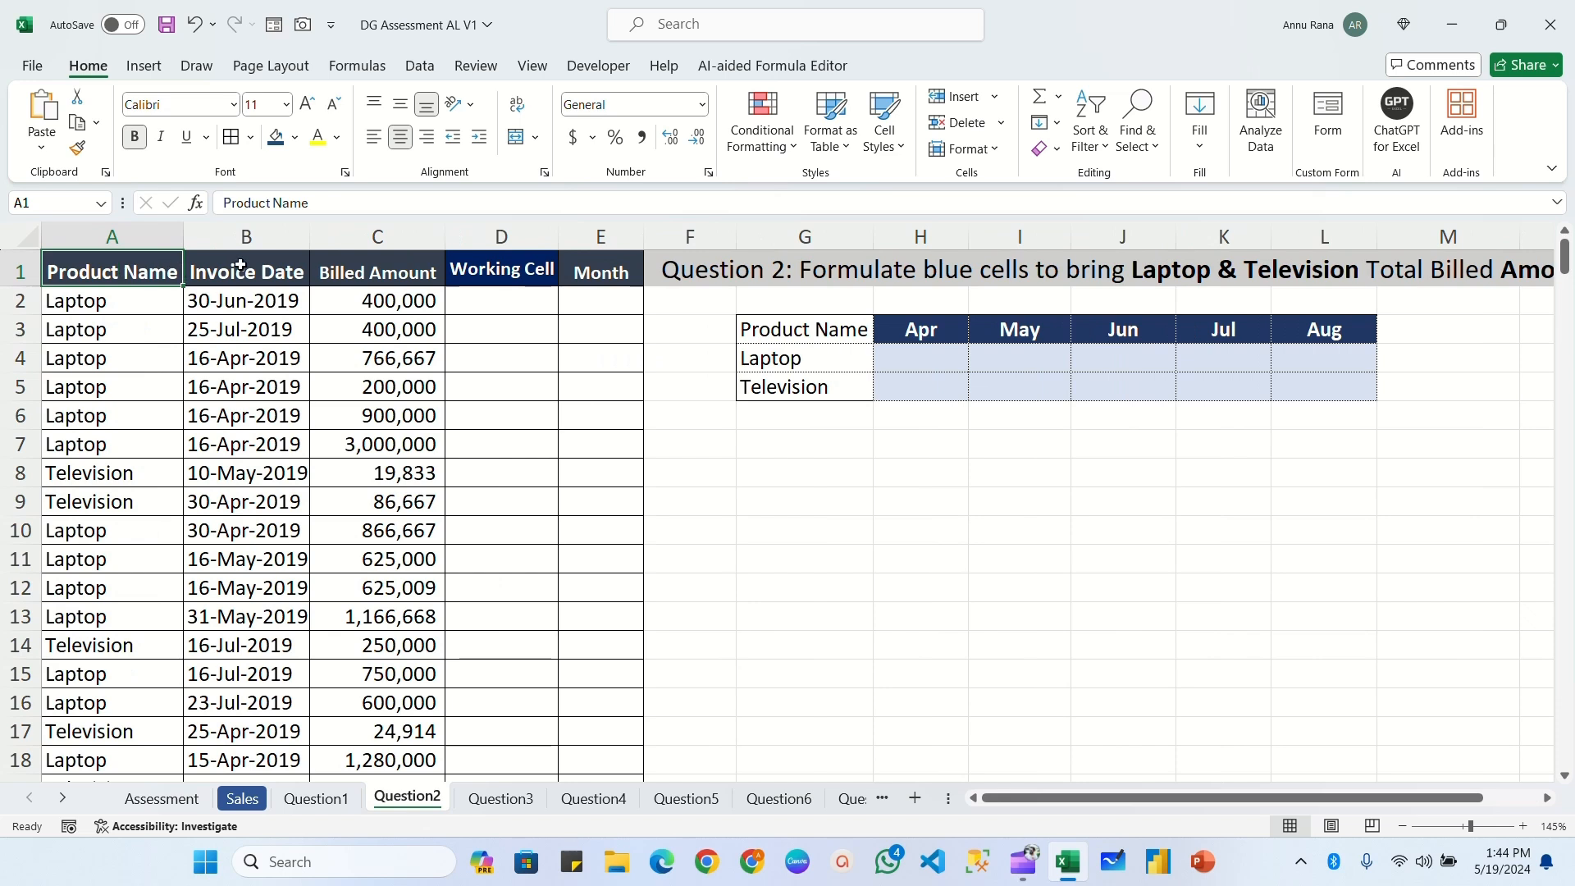
click(240, 267)
click(377, 274)
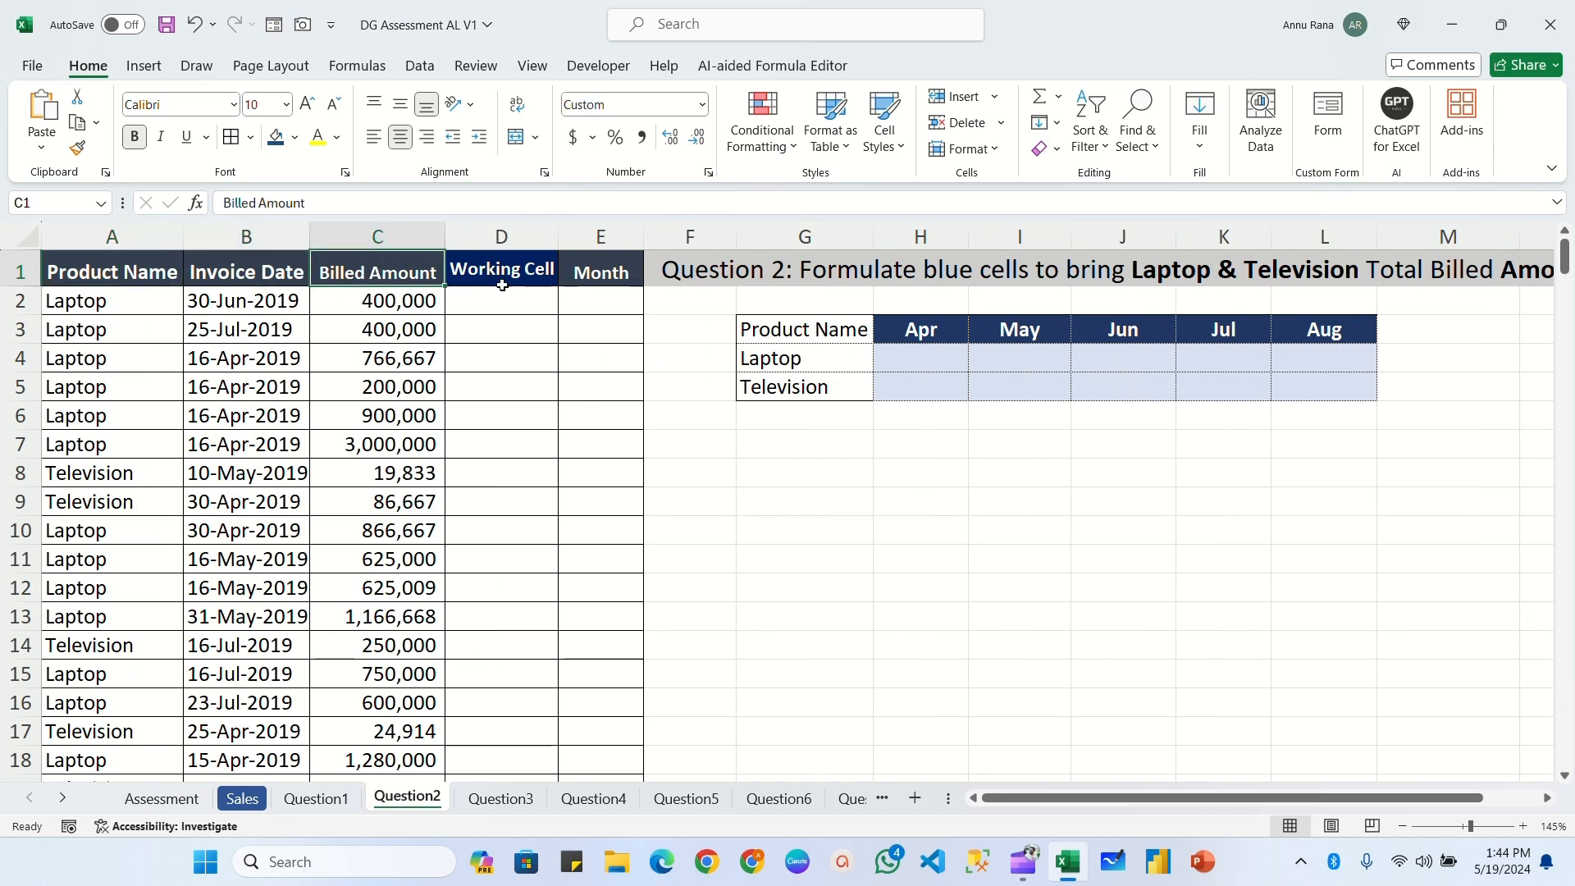
drag(502, 286, 613, 565)
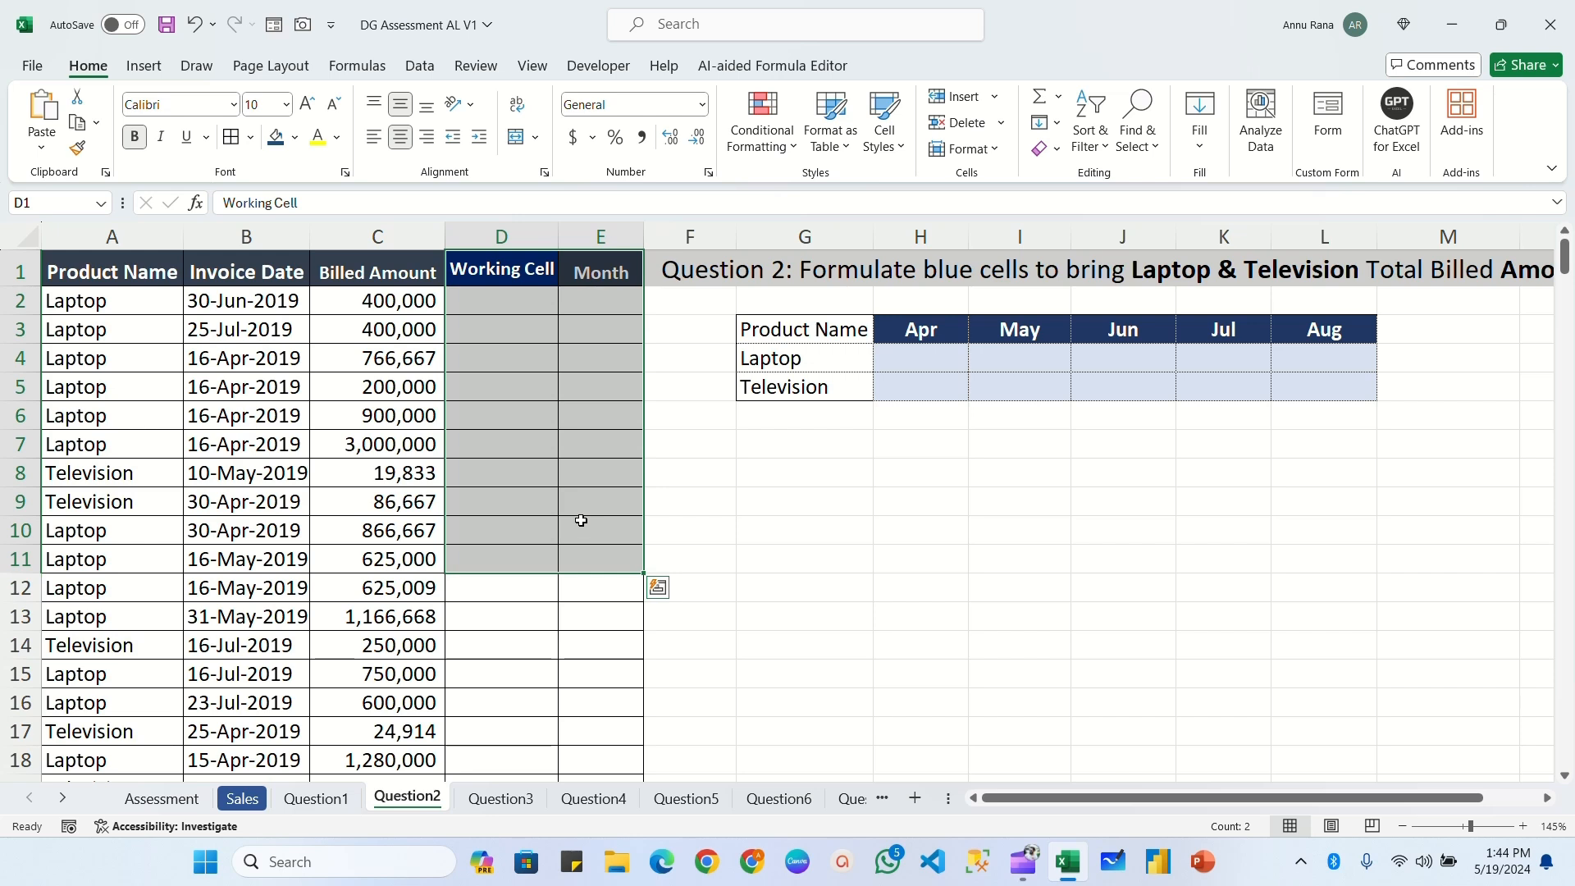
Examine the summary table's Laptop and Television rows, and compare its month headers with the Invoice Date and Month columns.
drag(808, 332, 1320, 392)
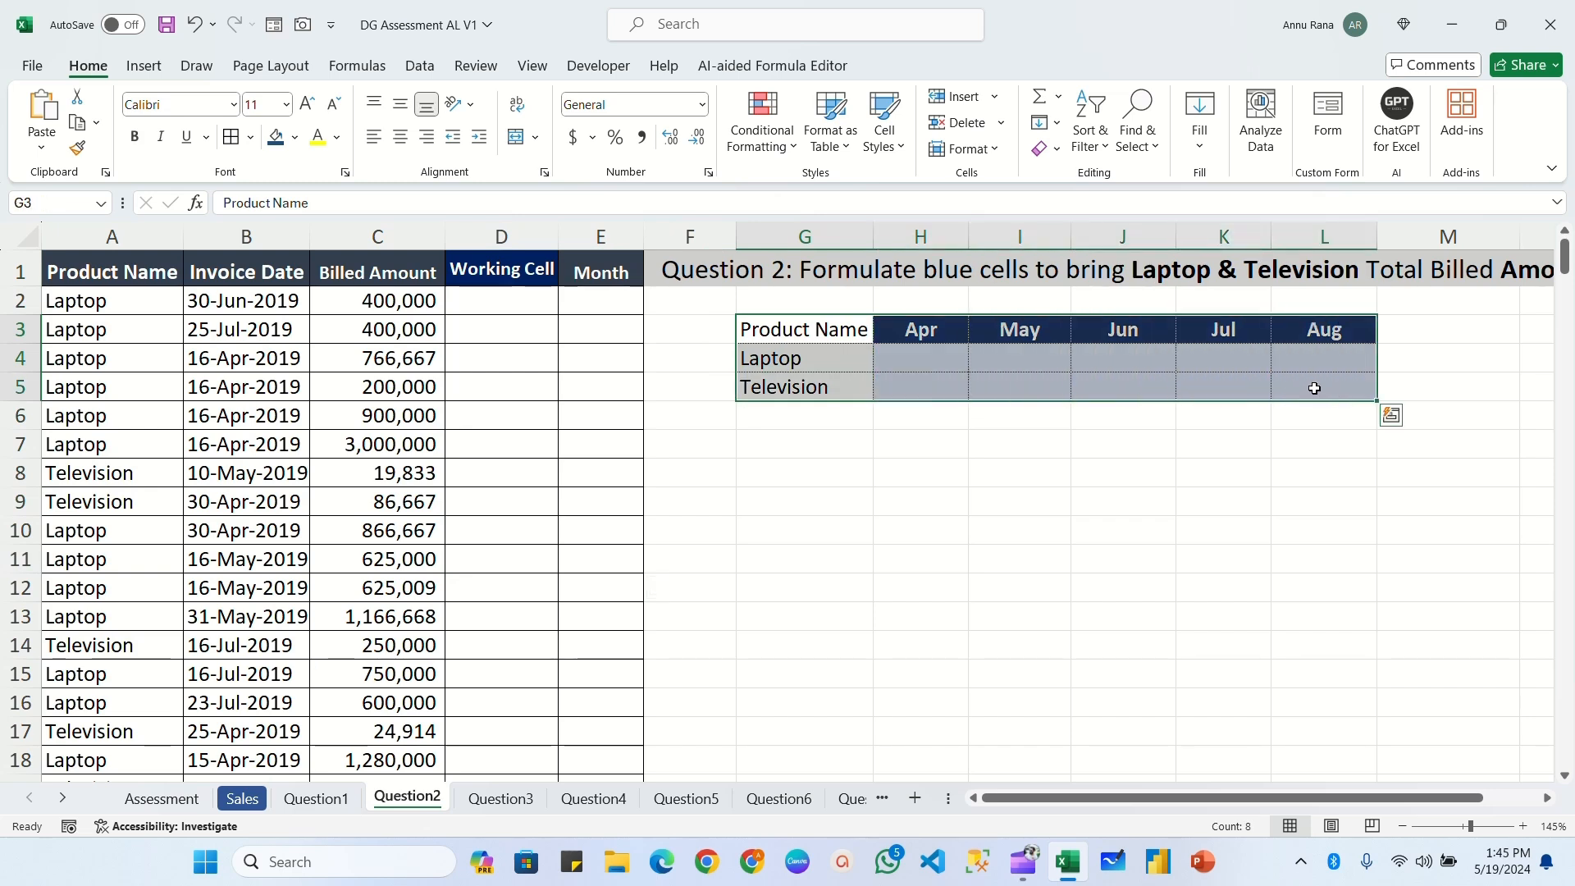
click(804, 367)
click(796, 392)
drag(901, 343, 1315, 393)
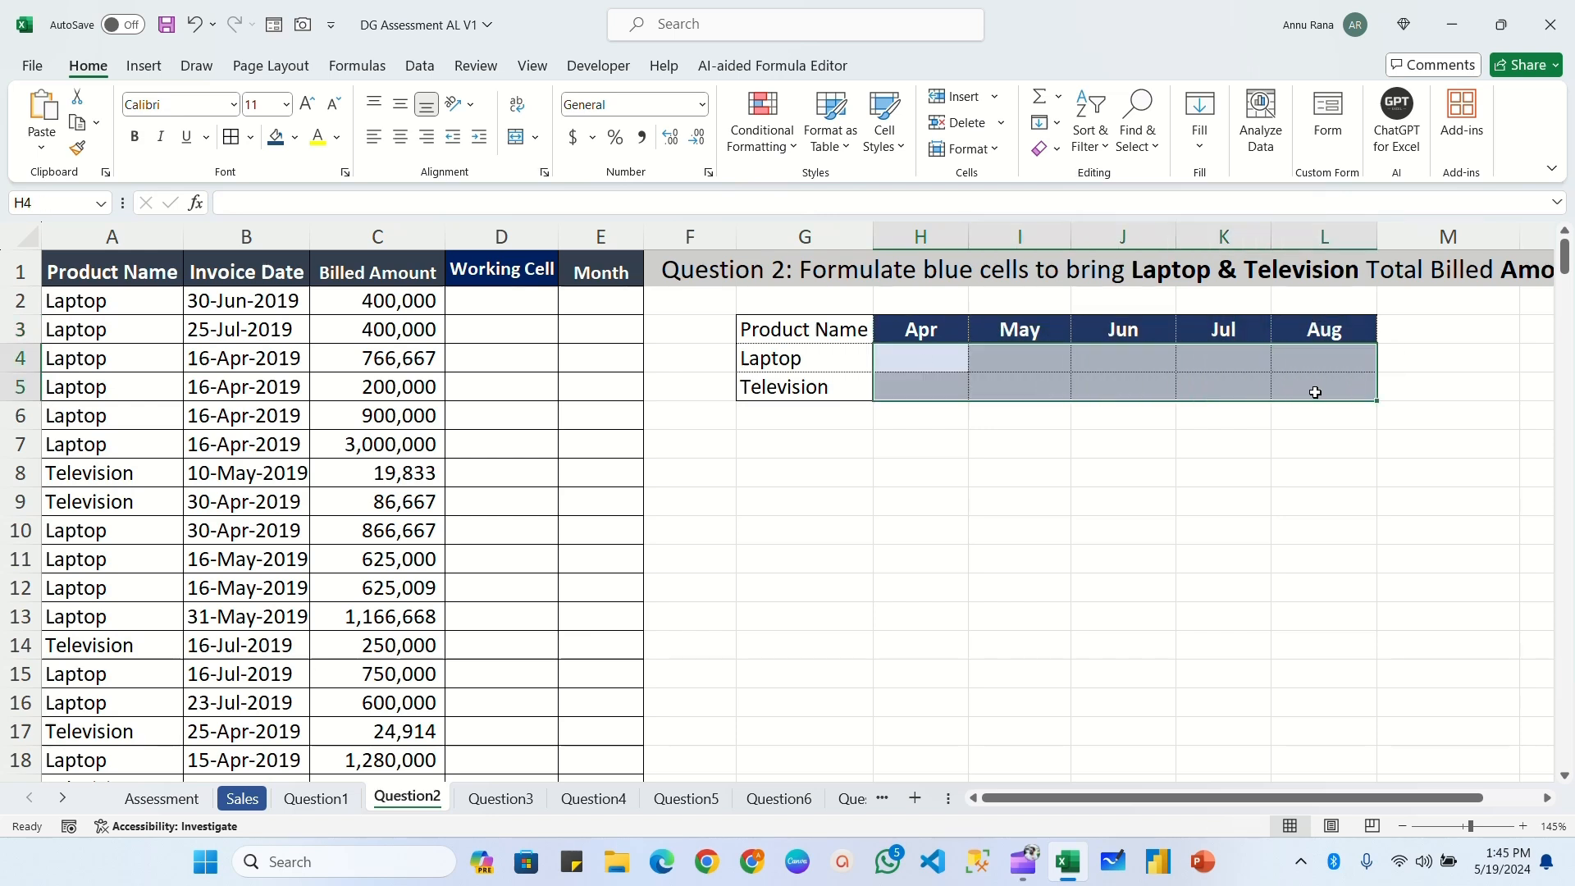
click(932, 361)
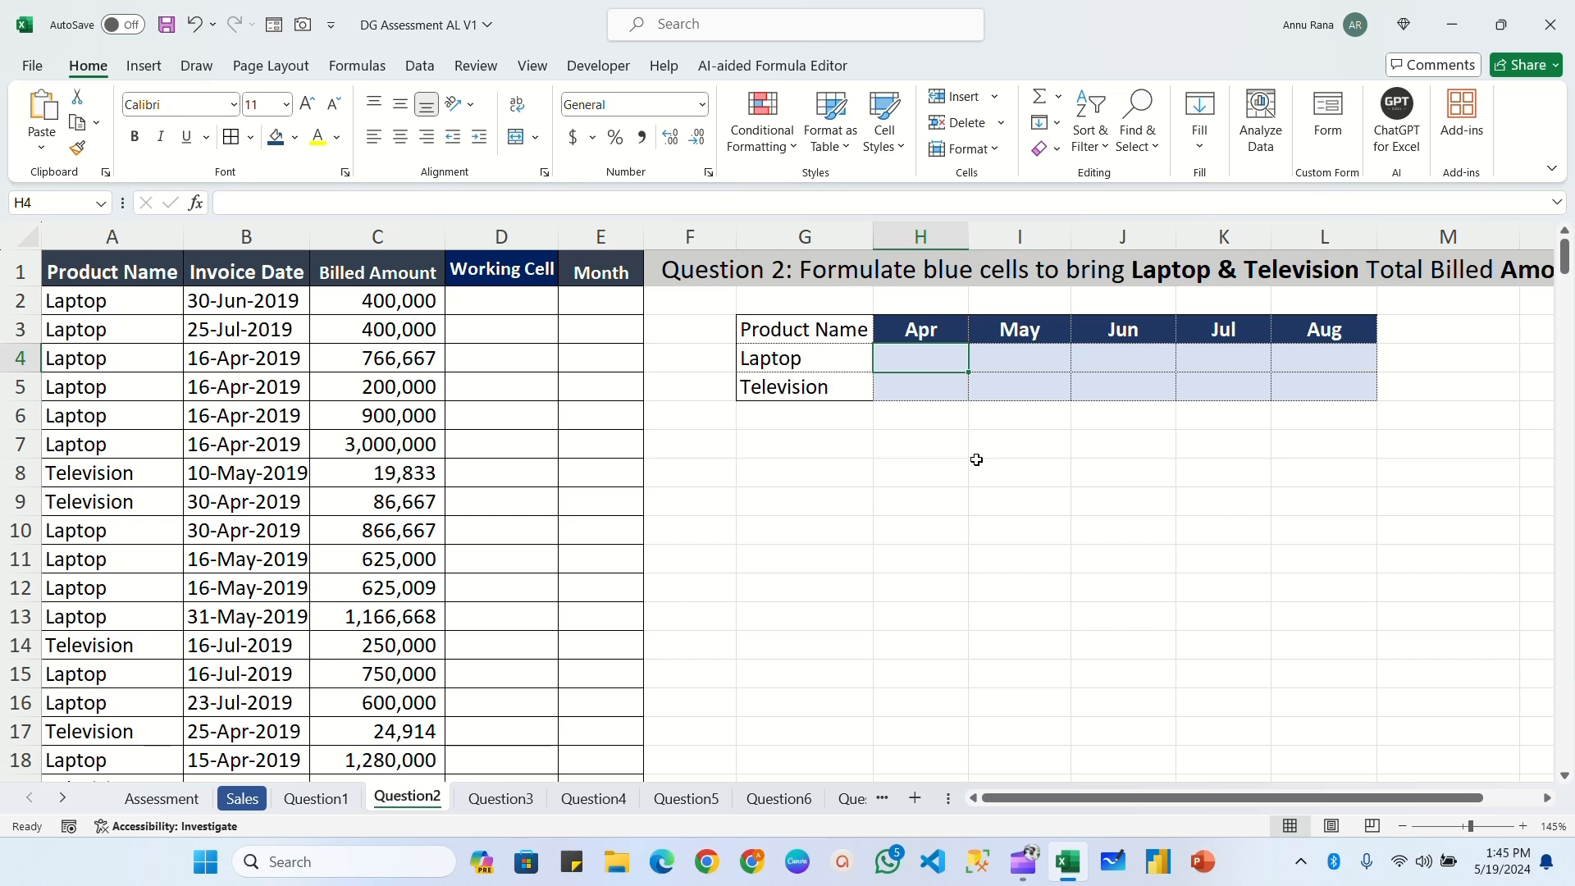
click(594, 271)
click(603, 237)
click(598, 298)
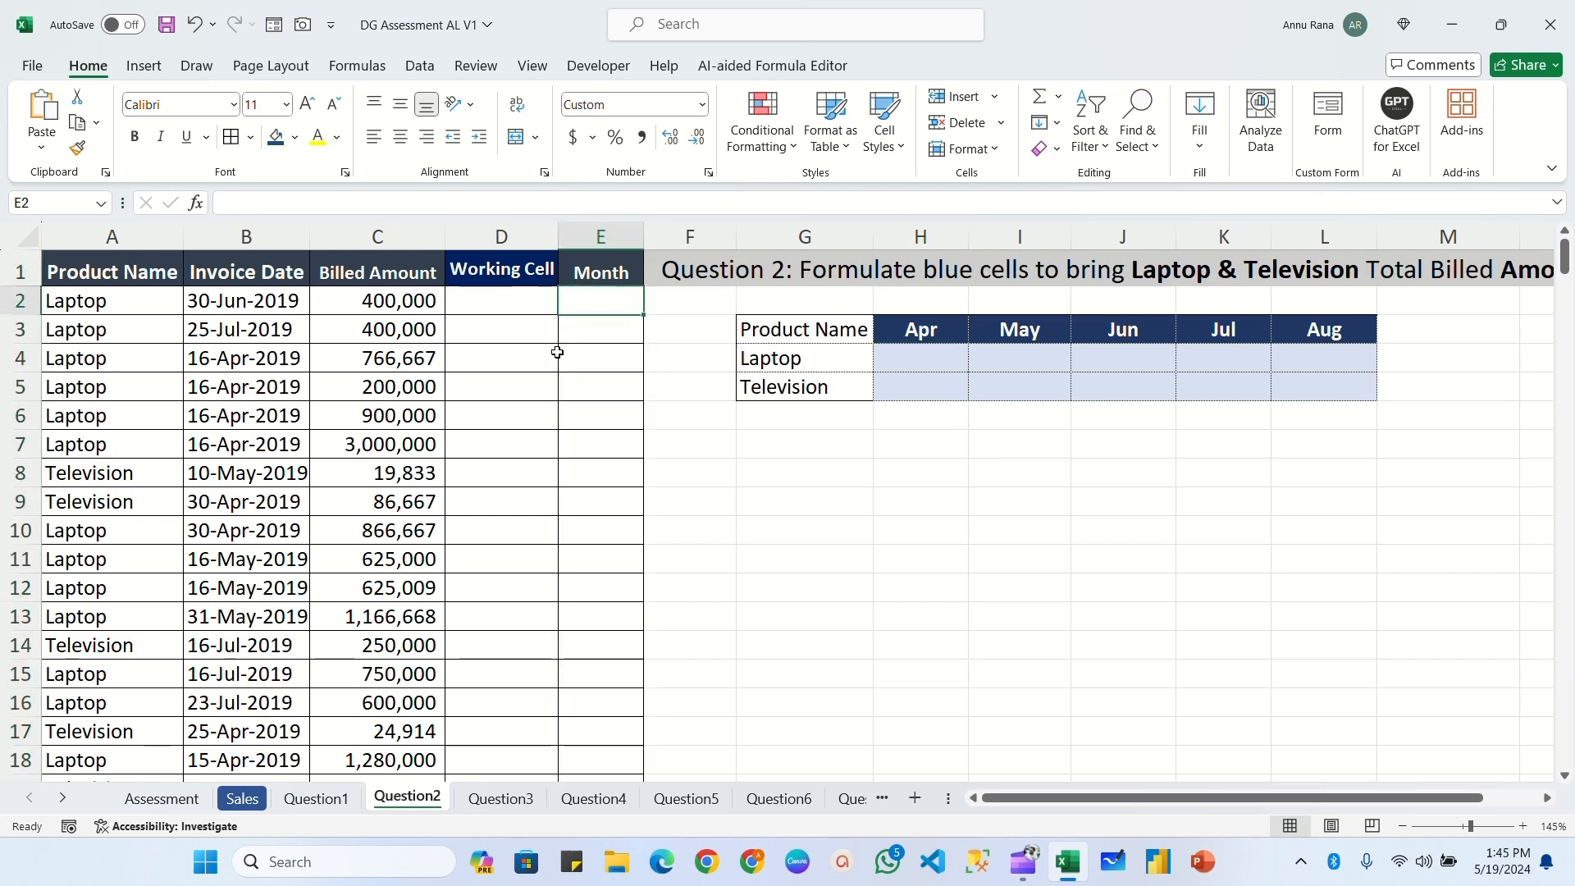
click(247, 300)
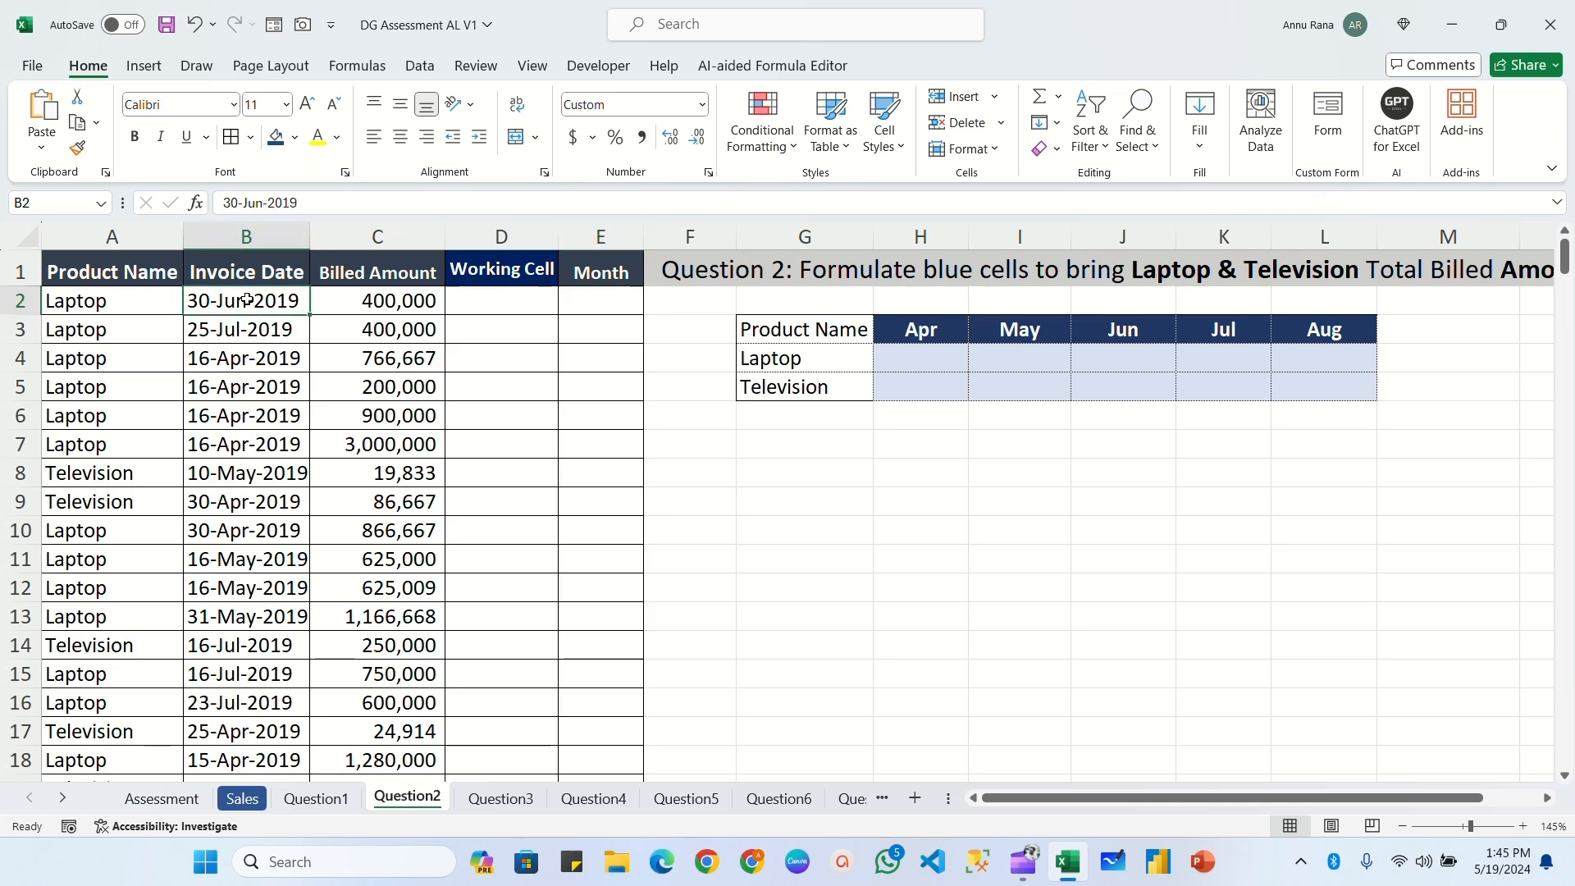
click(242, 233)
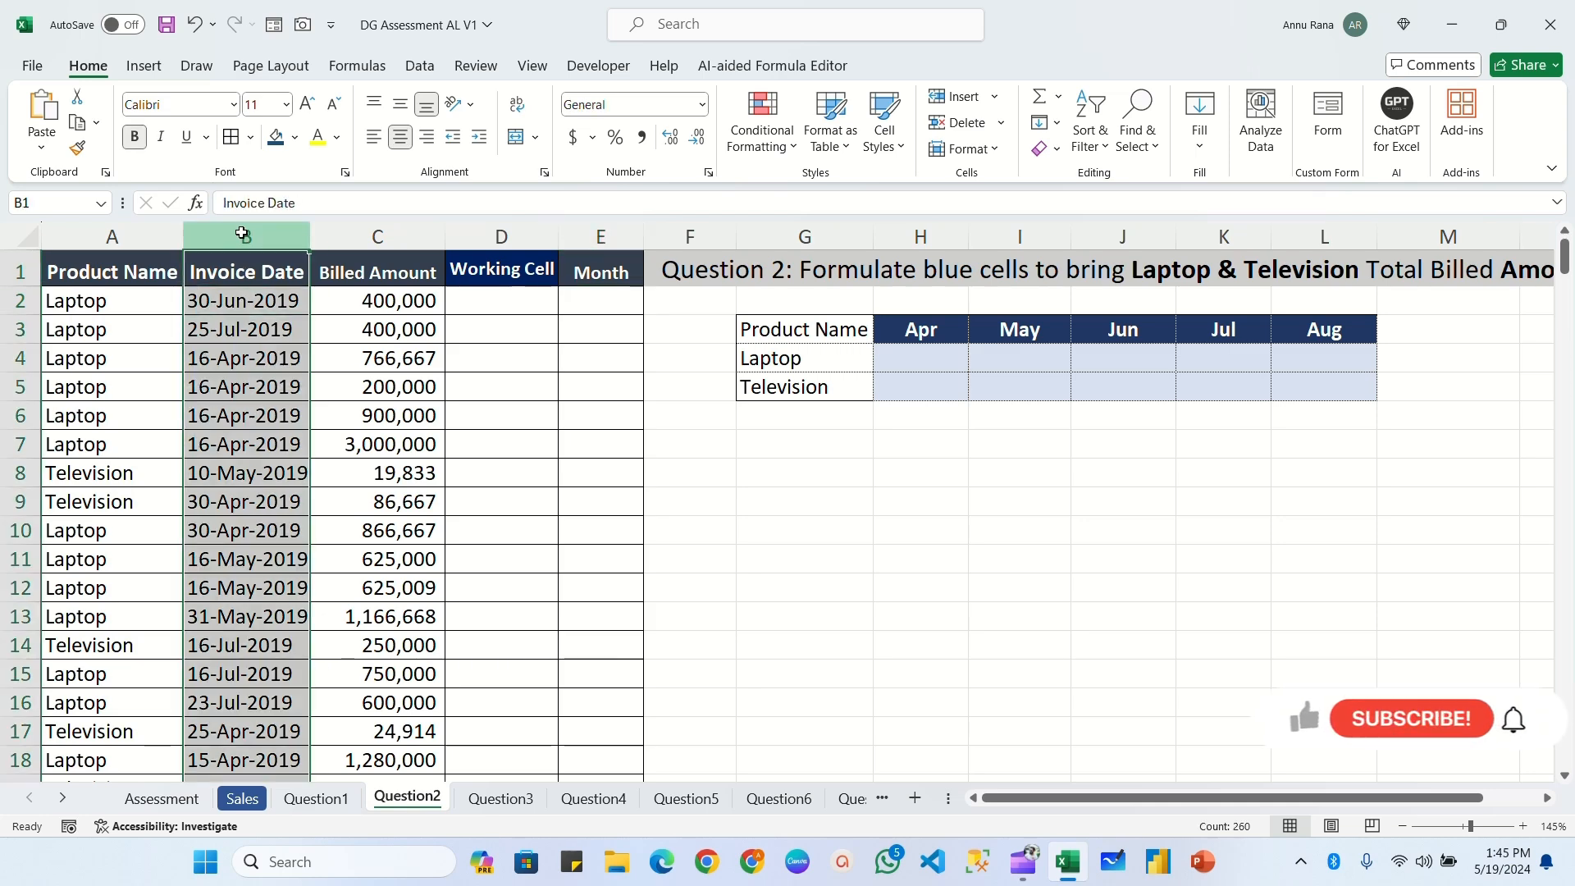
click(919, 336)
drag(966, 329, 1345, 333)
Enter =TEXT(B2,"mmm") in E2 to extract the abbreviated month name from the Invoice Date.
click(603, 302)
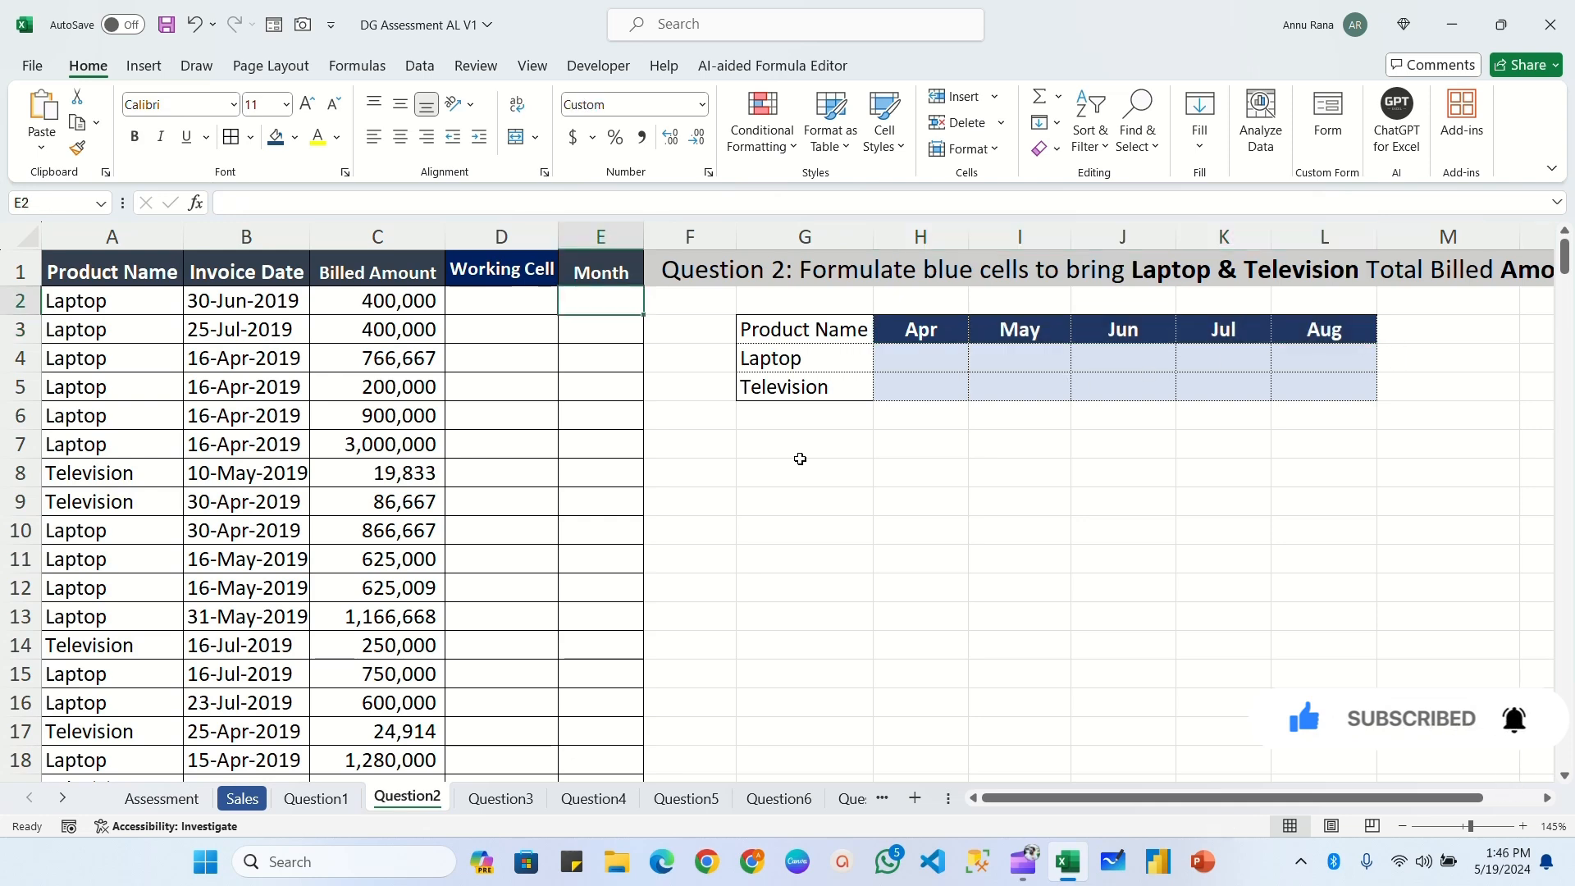
text(=te)
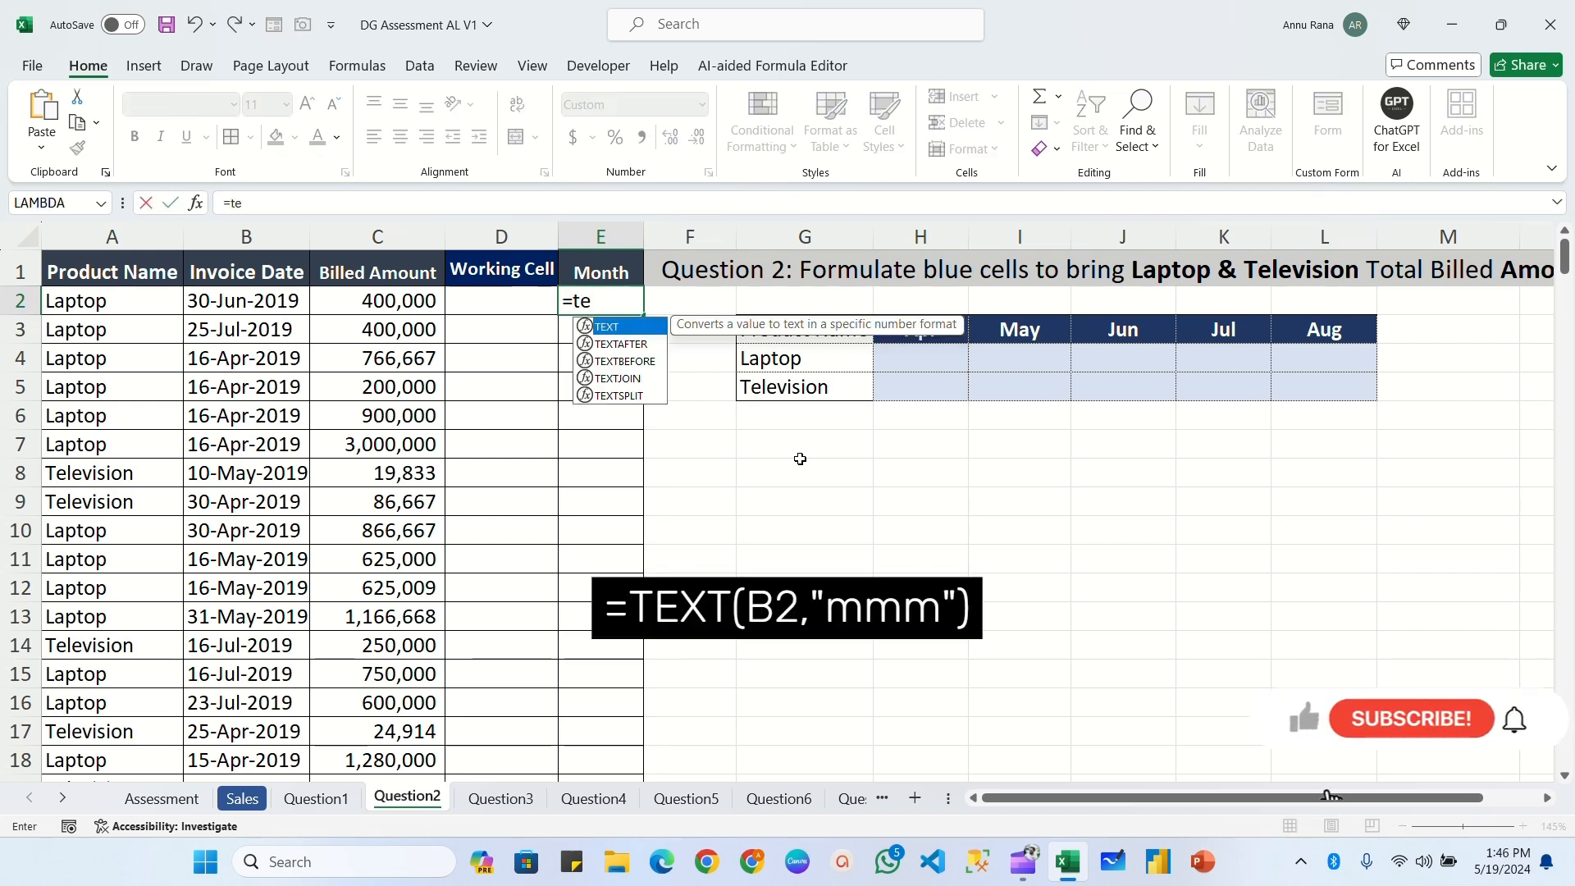
key(Tab)
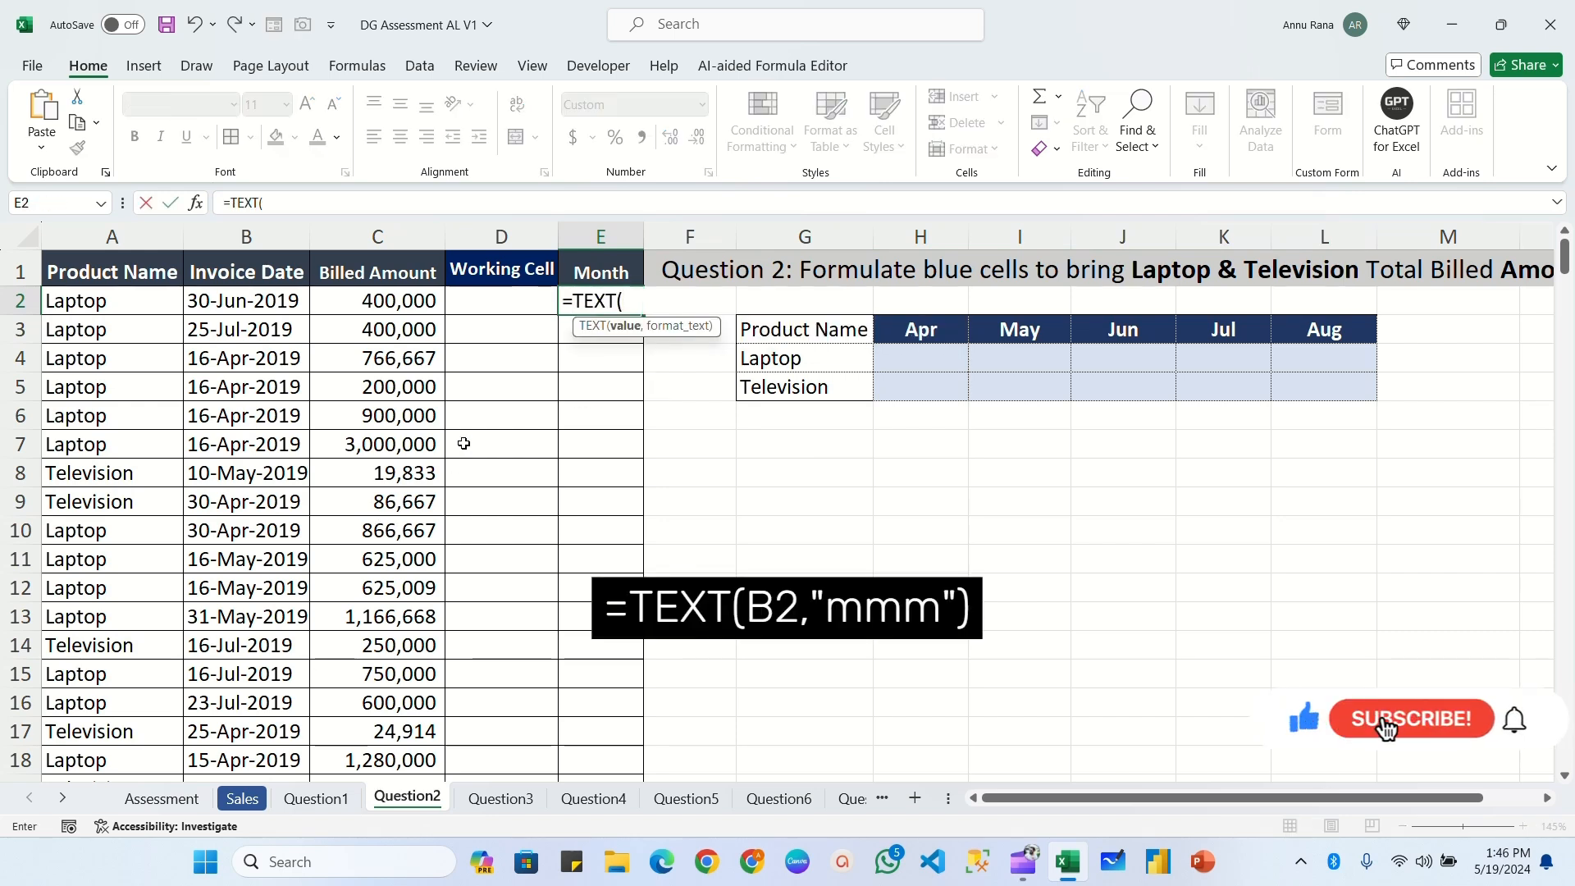
click(240, 300)
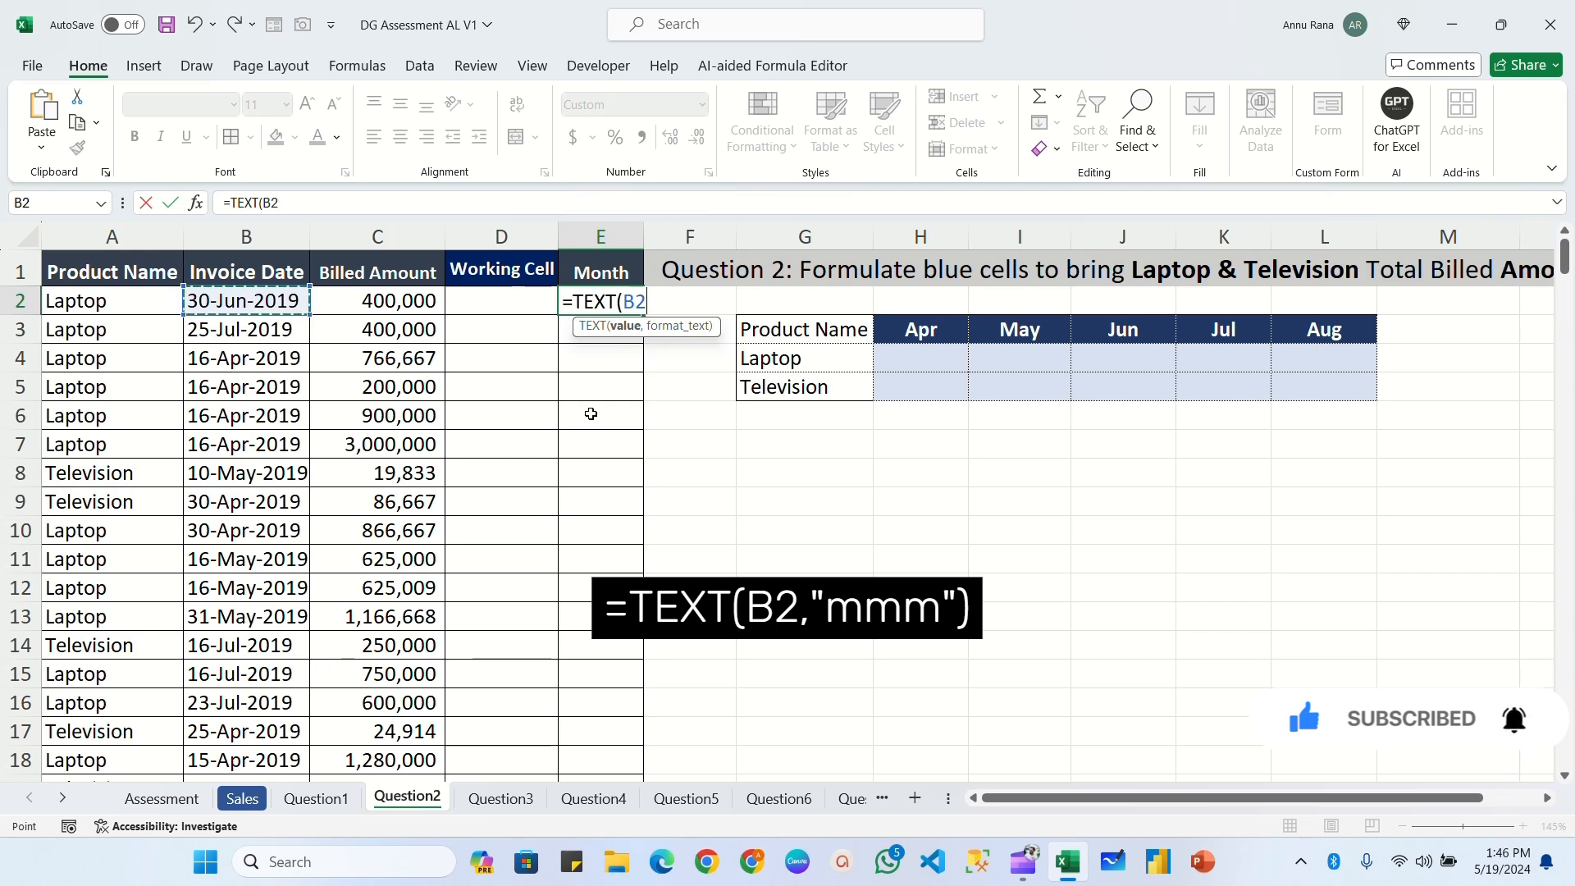
text(,)
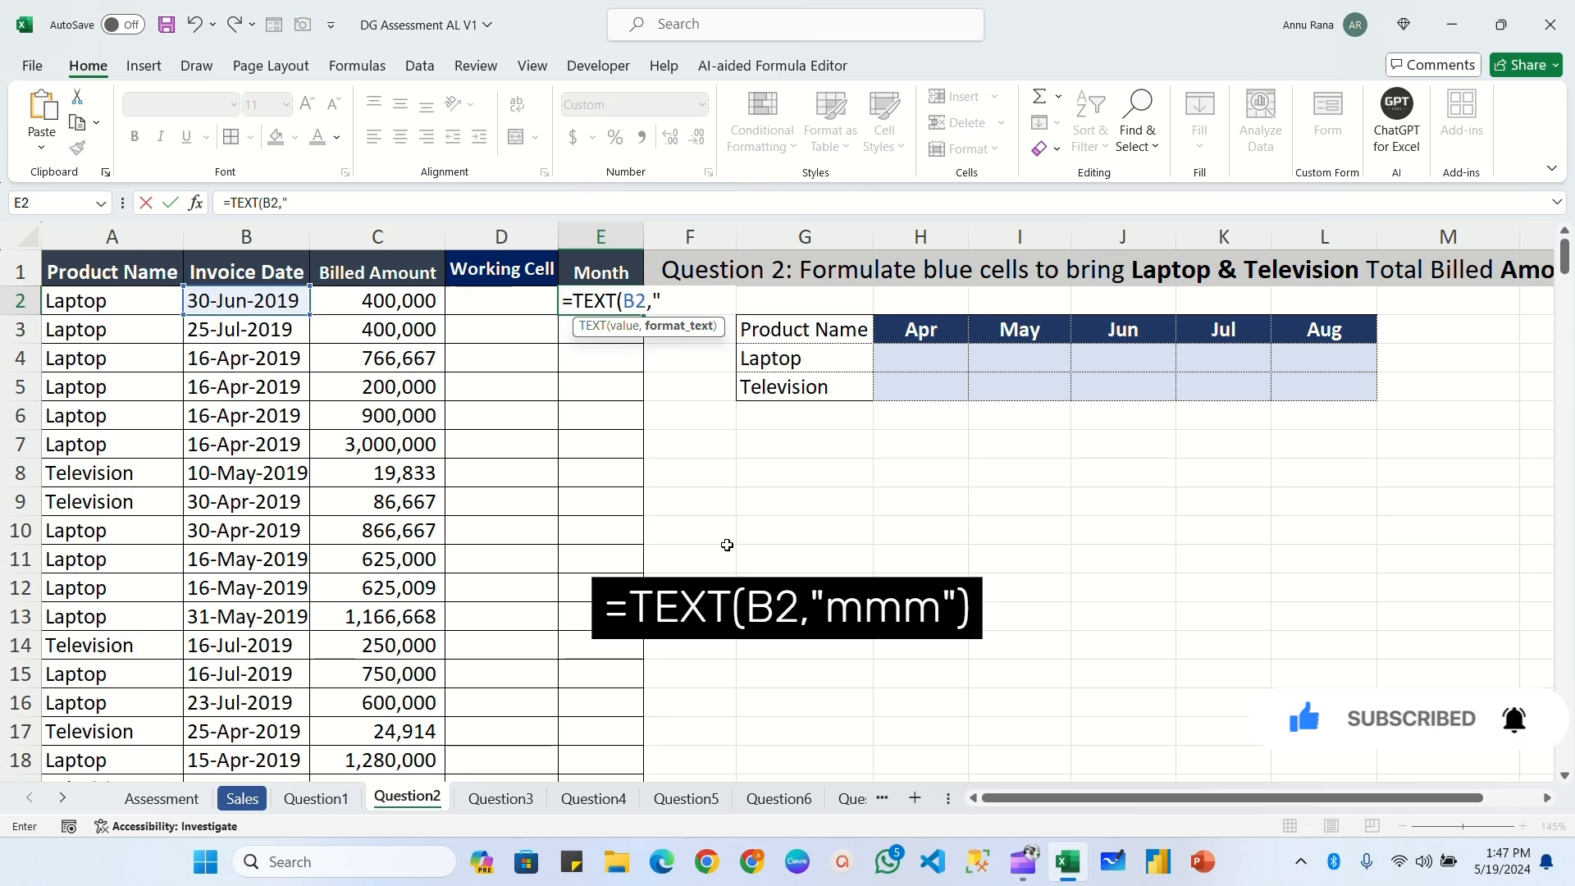
text("mmm)
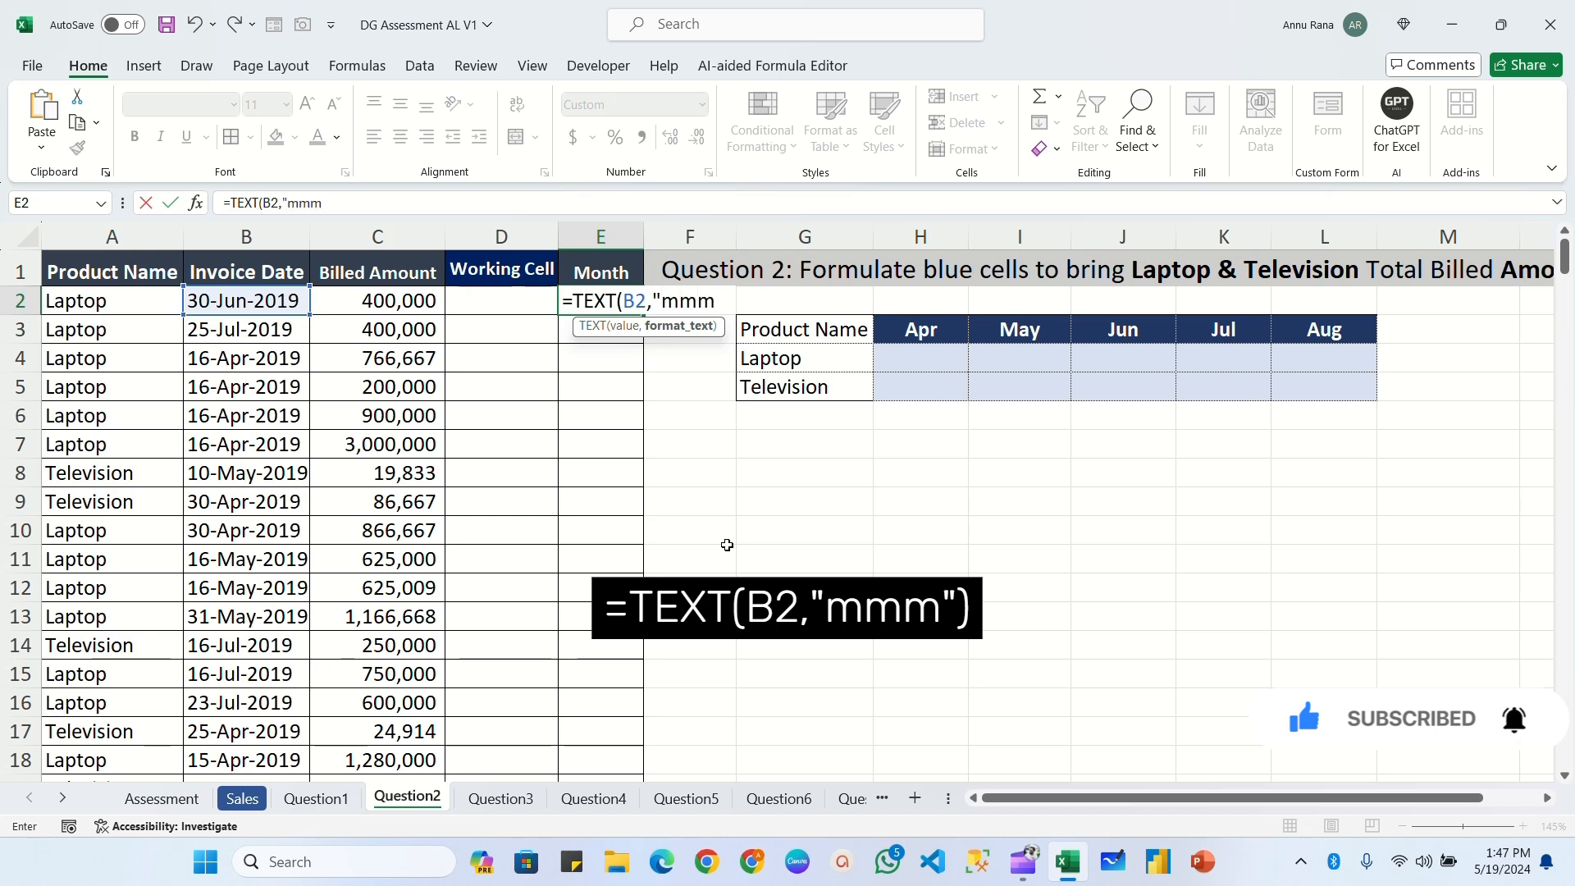
text(")
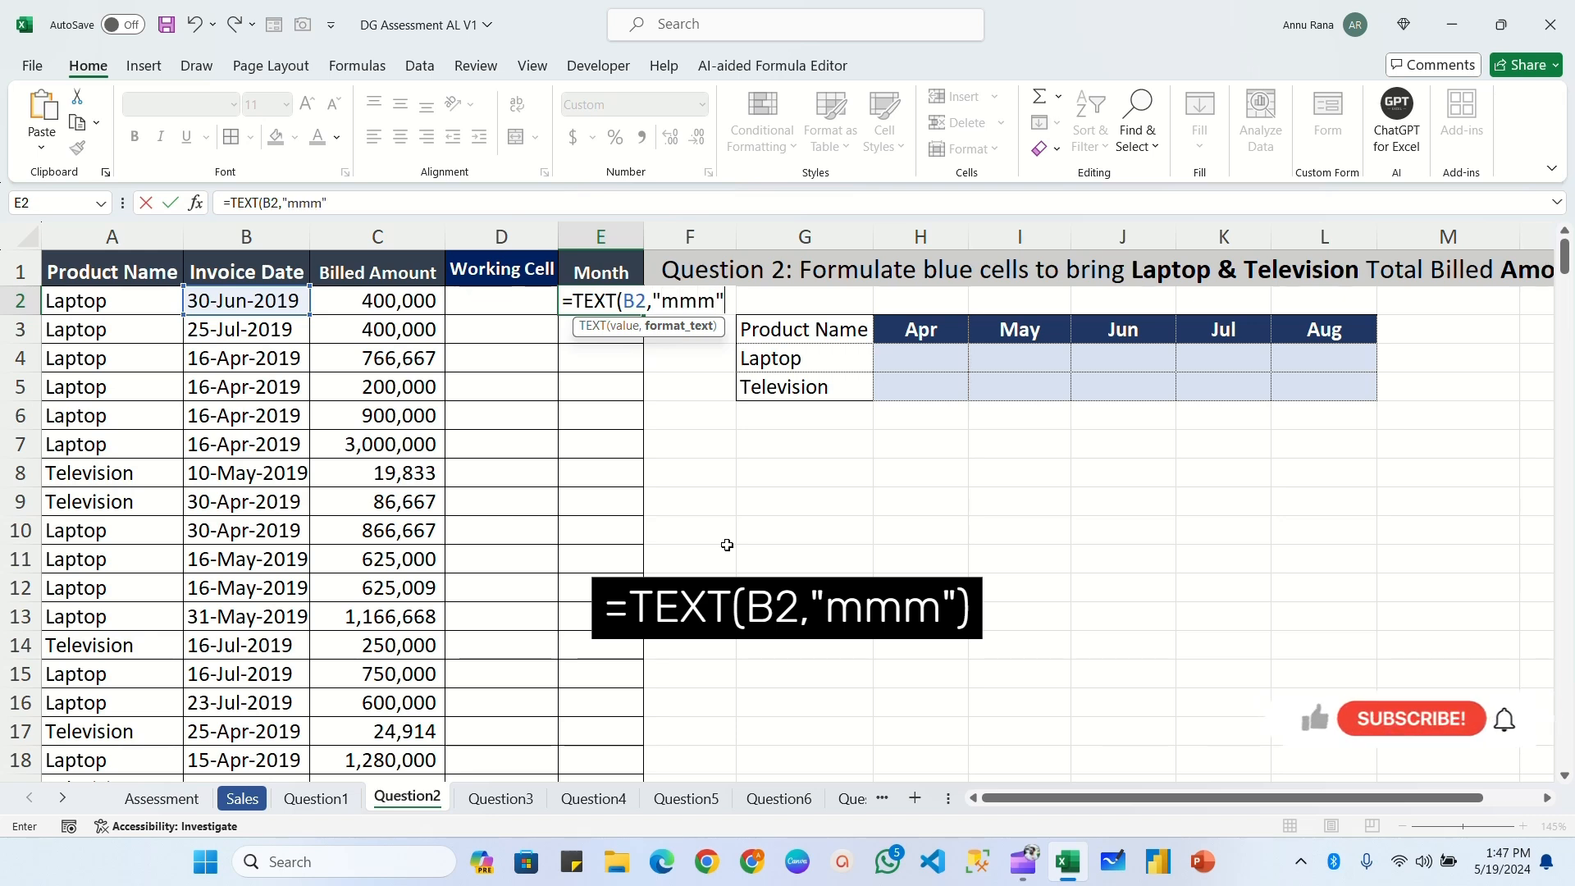
text())
key(Return)
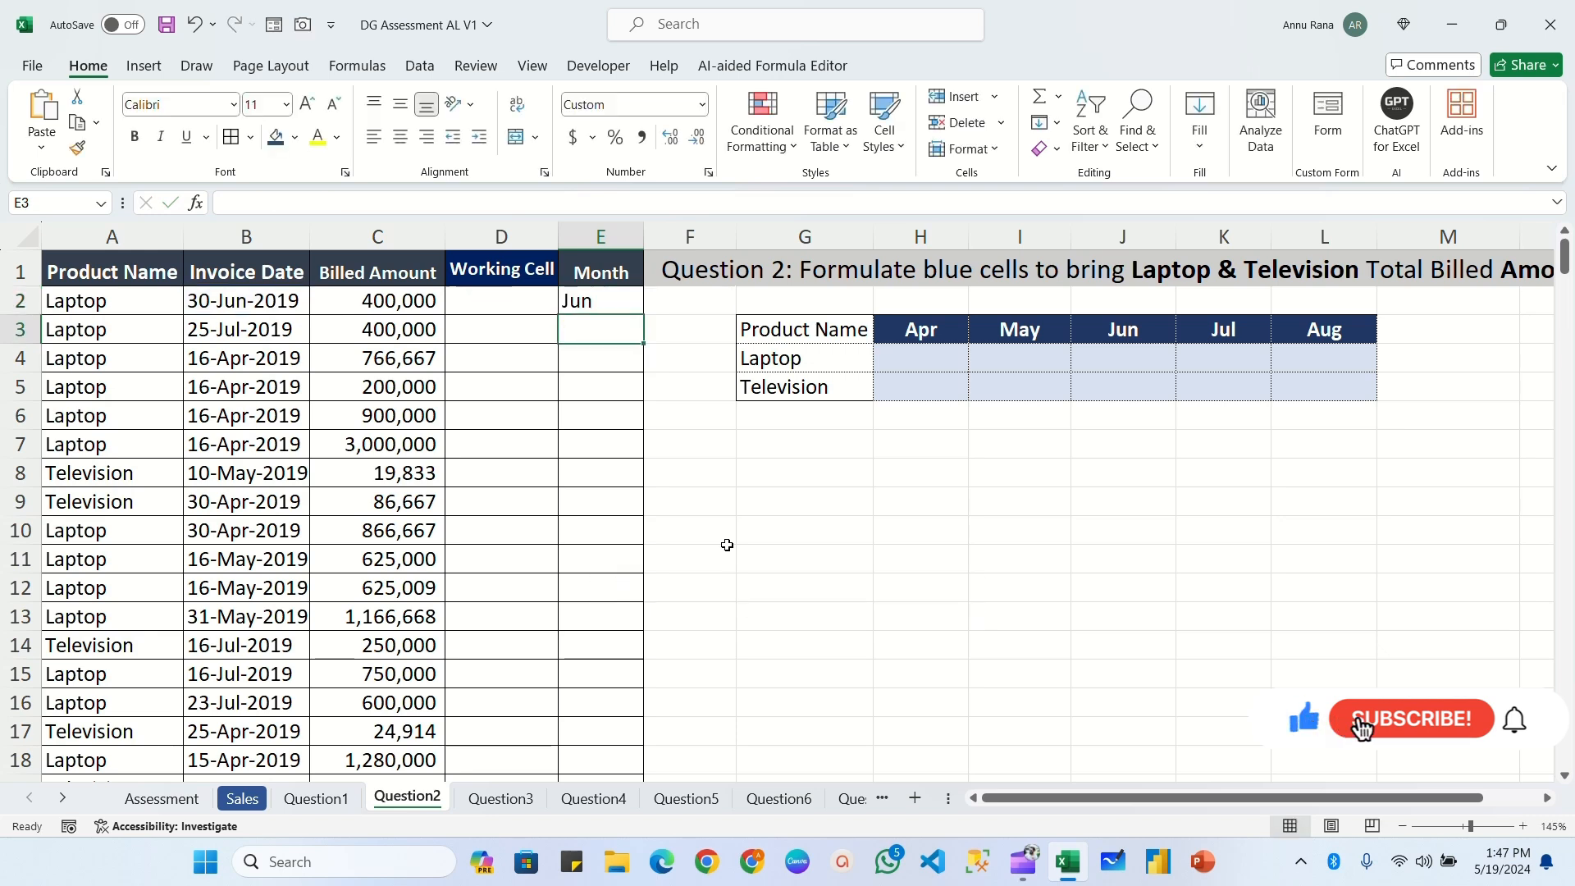
Fill the E2 month formula down the Month column to row 260 and check the end of the list.
key(Up)
click(258, 303)
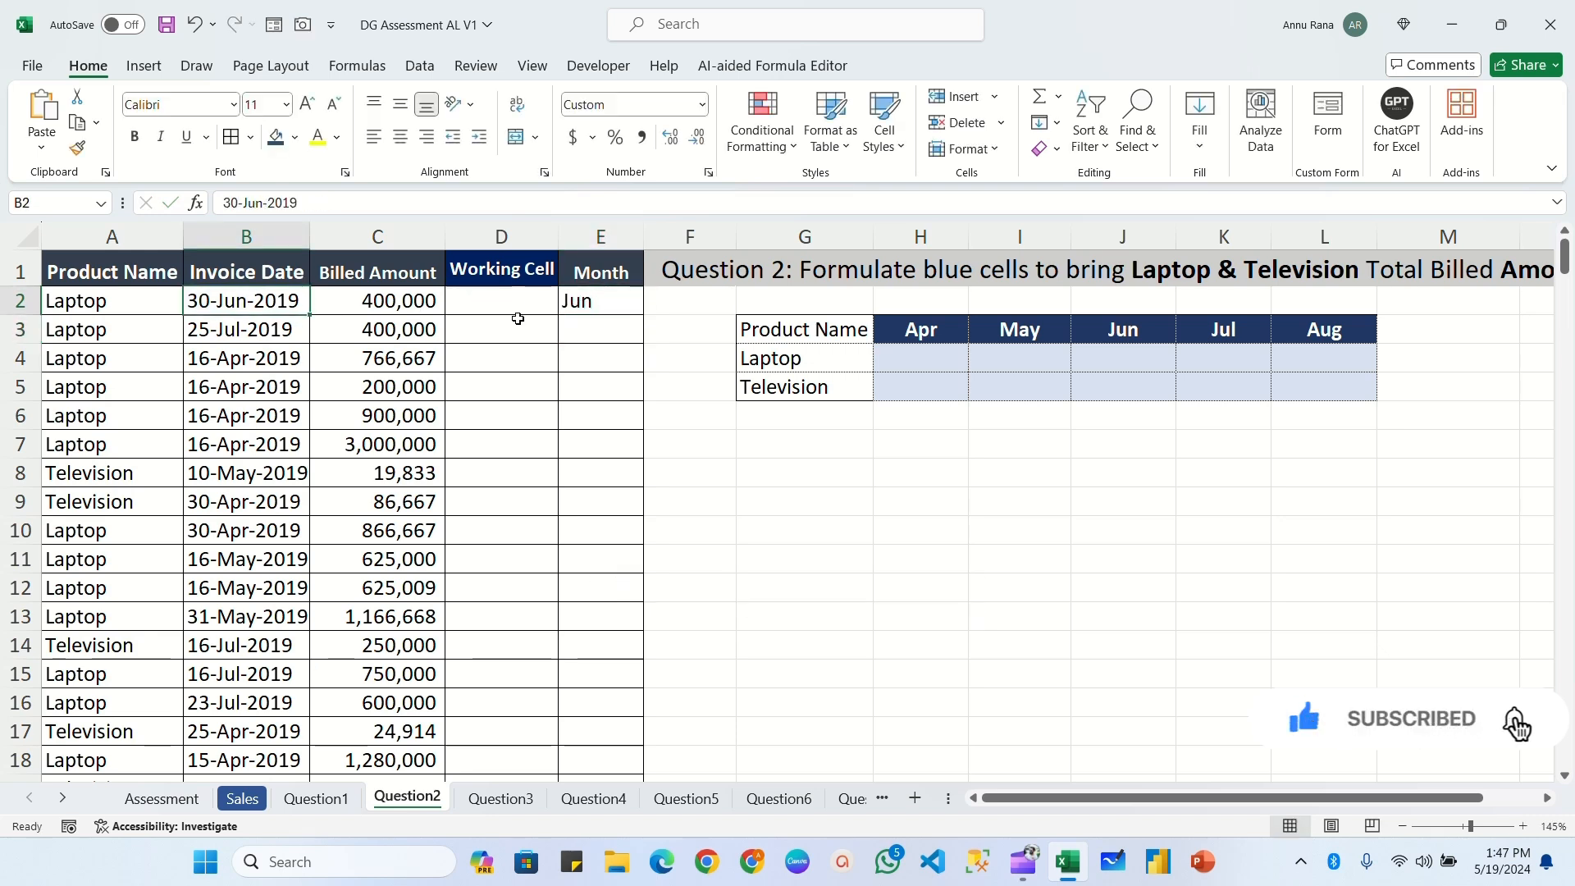
click(609, 302)
double_click(644, 317)
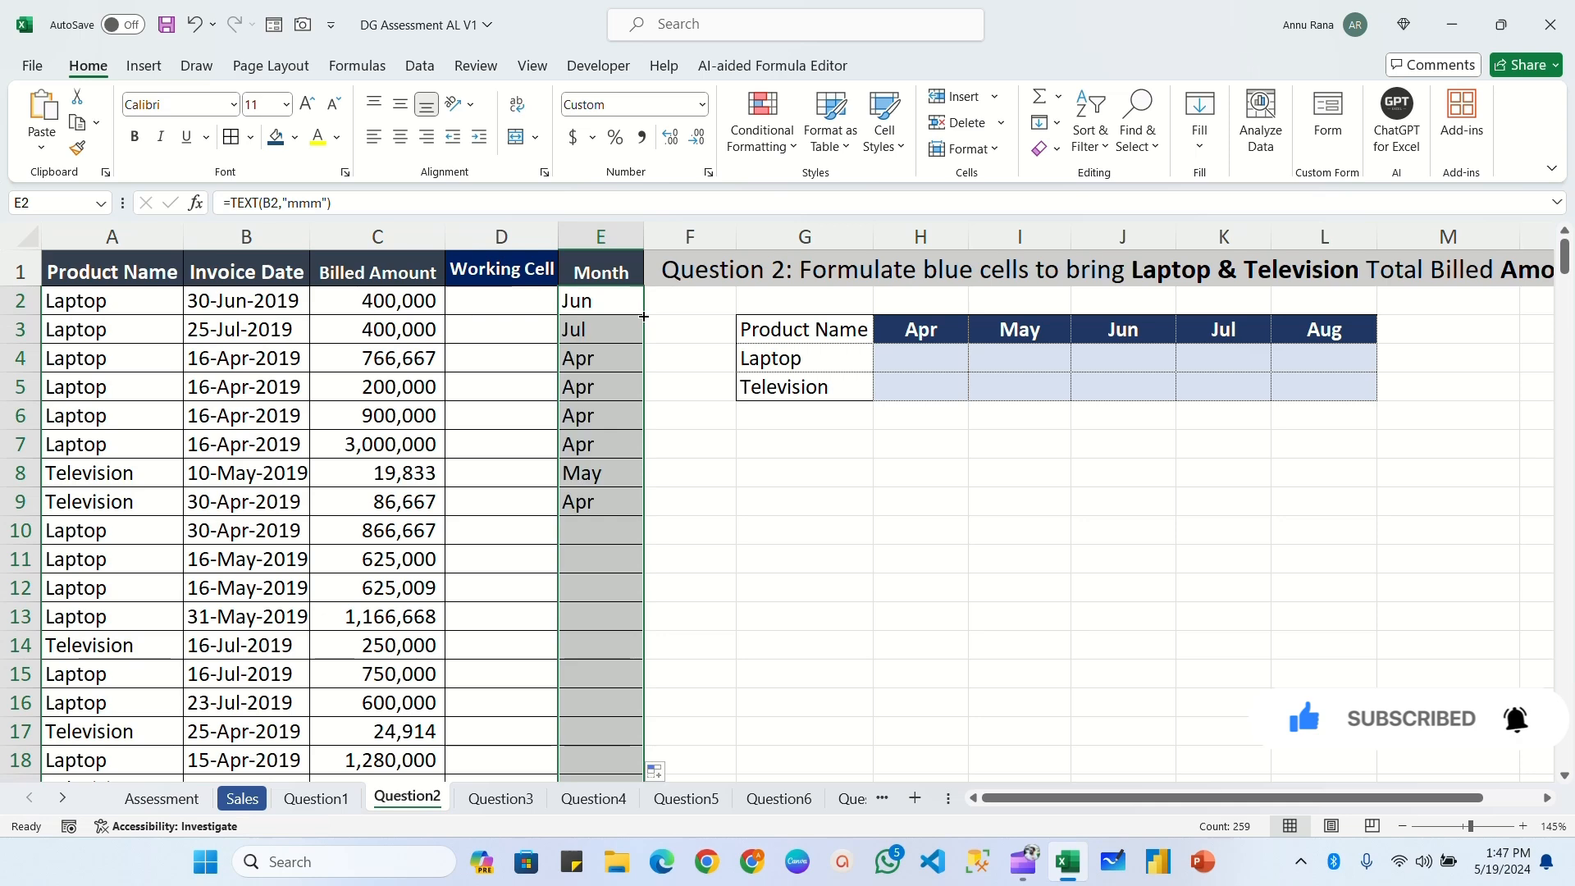
scroll(609, 457, down, 20)
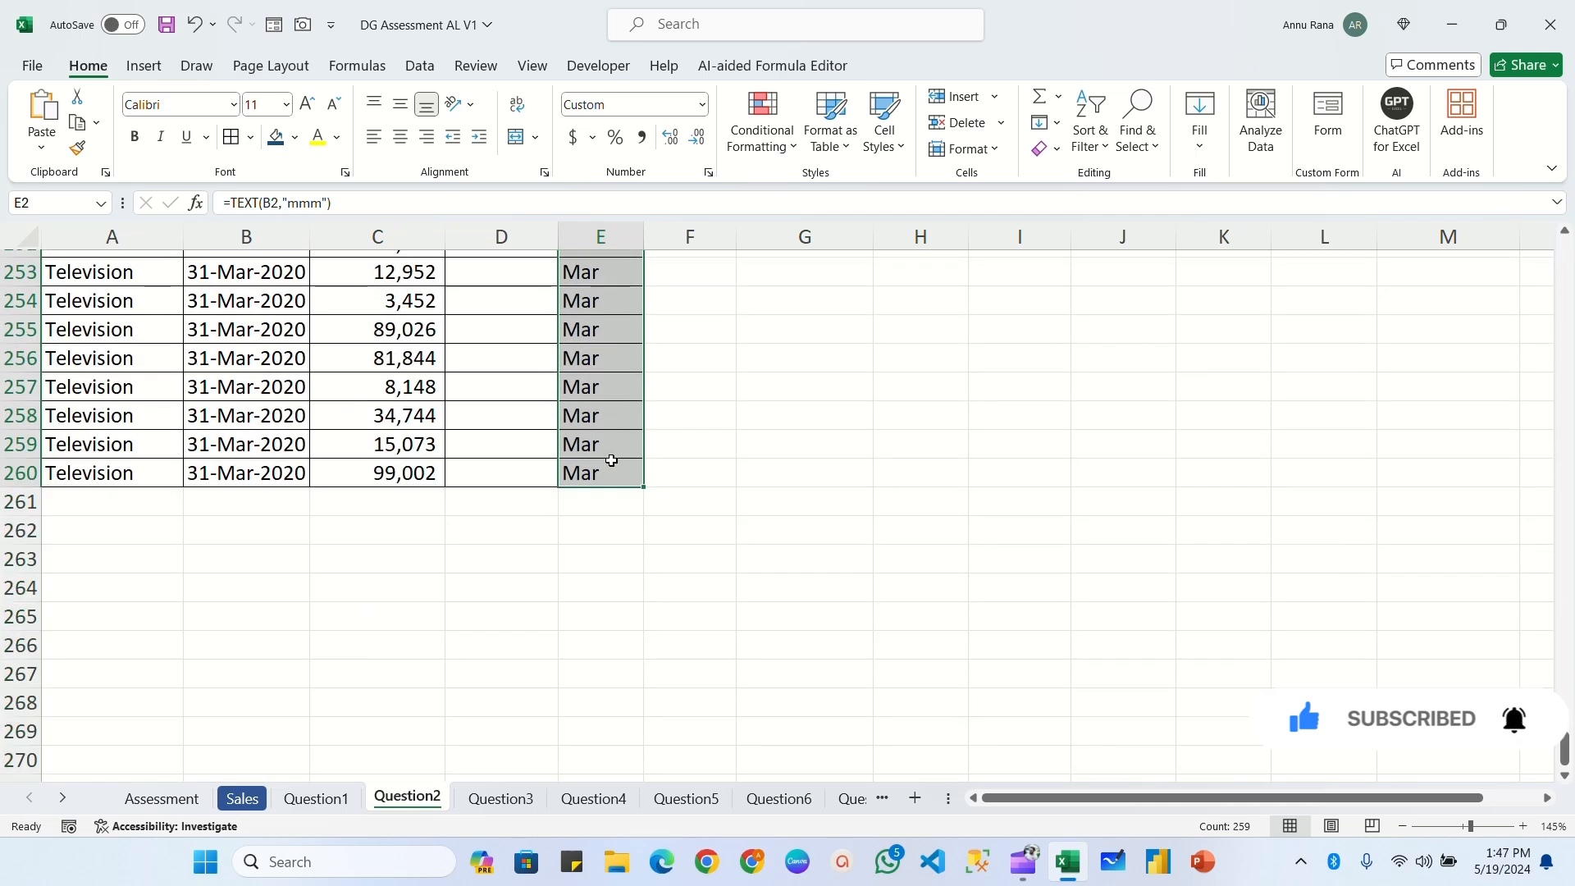
scroll(574, 488, up, 20)
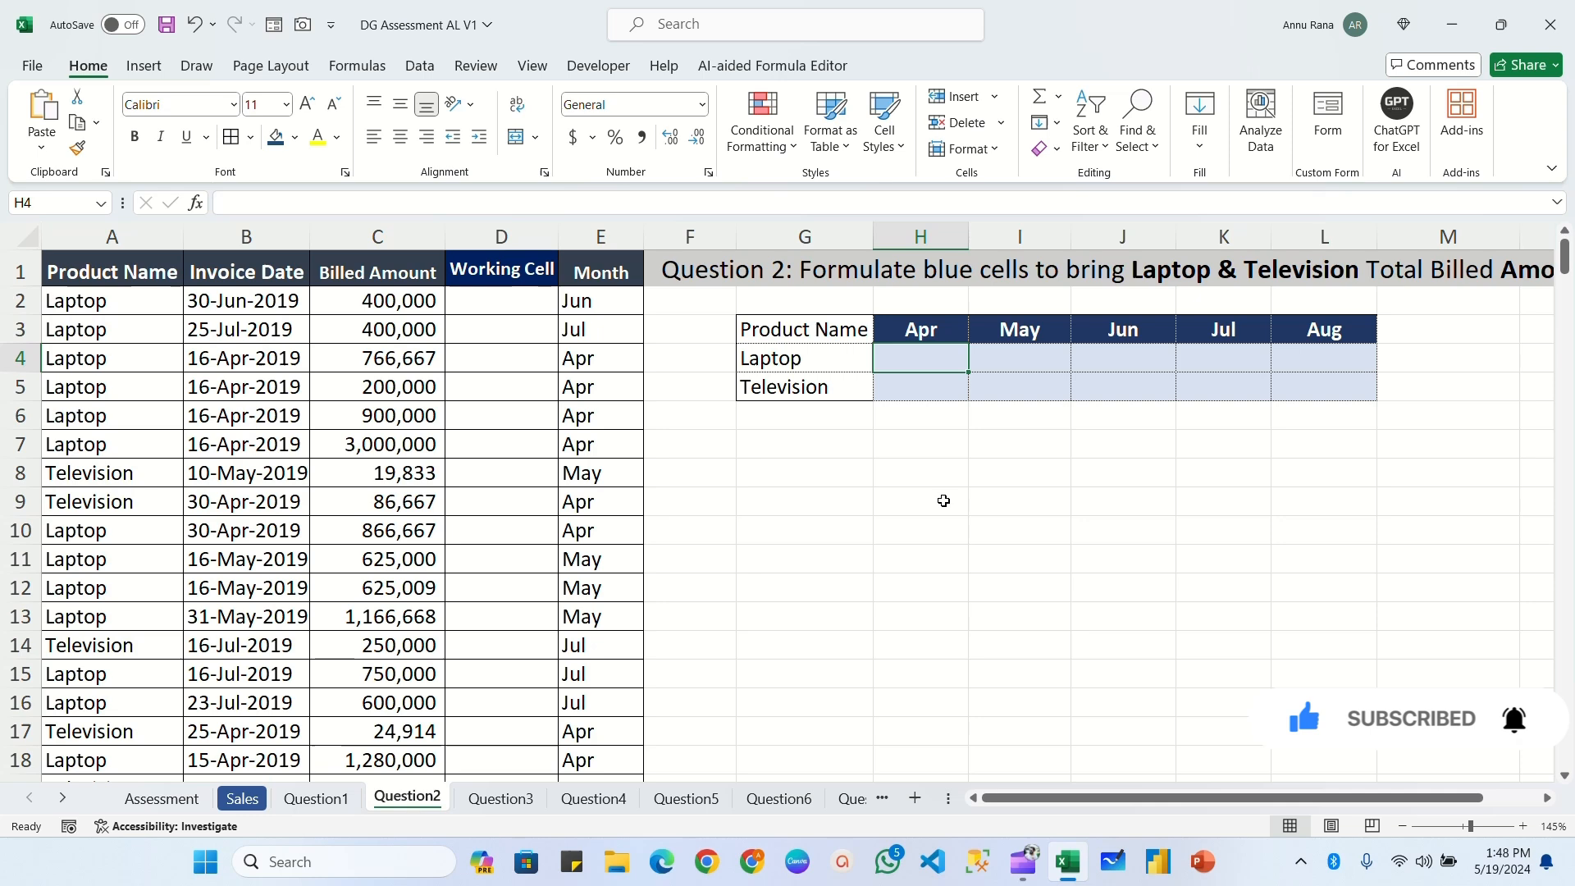
Begin a SUMIFS formula in H4 for Laptop in Apr, with the absolute Billed Amount sum range $C$2:$C$260.
text(=)
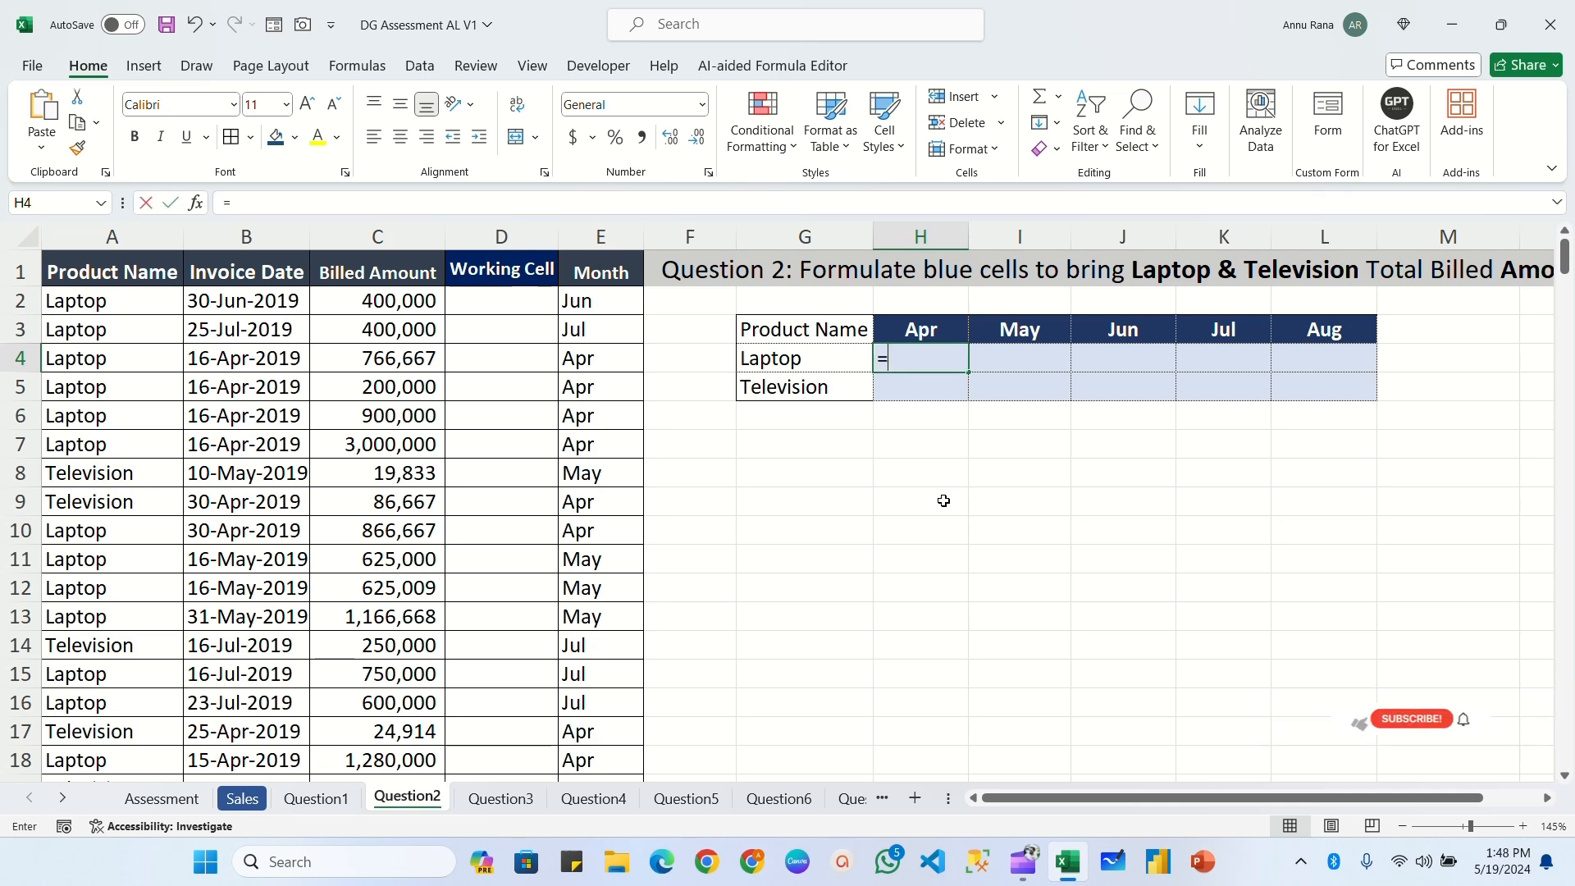
text(sumifs)
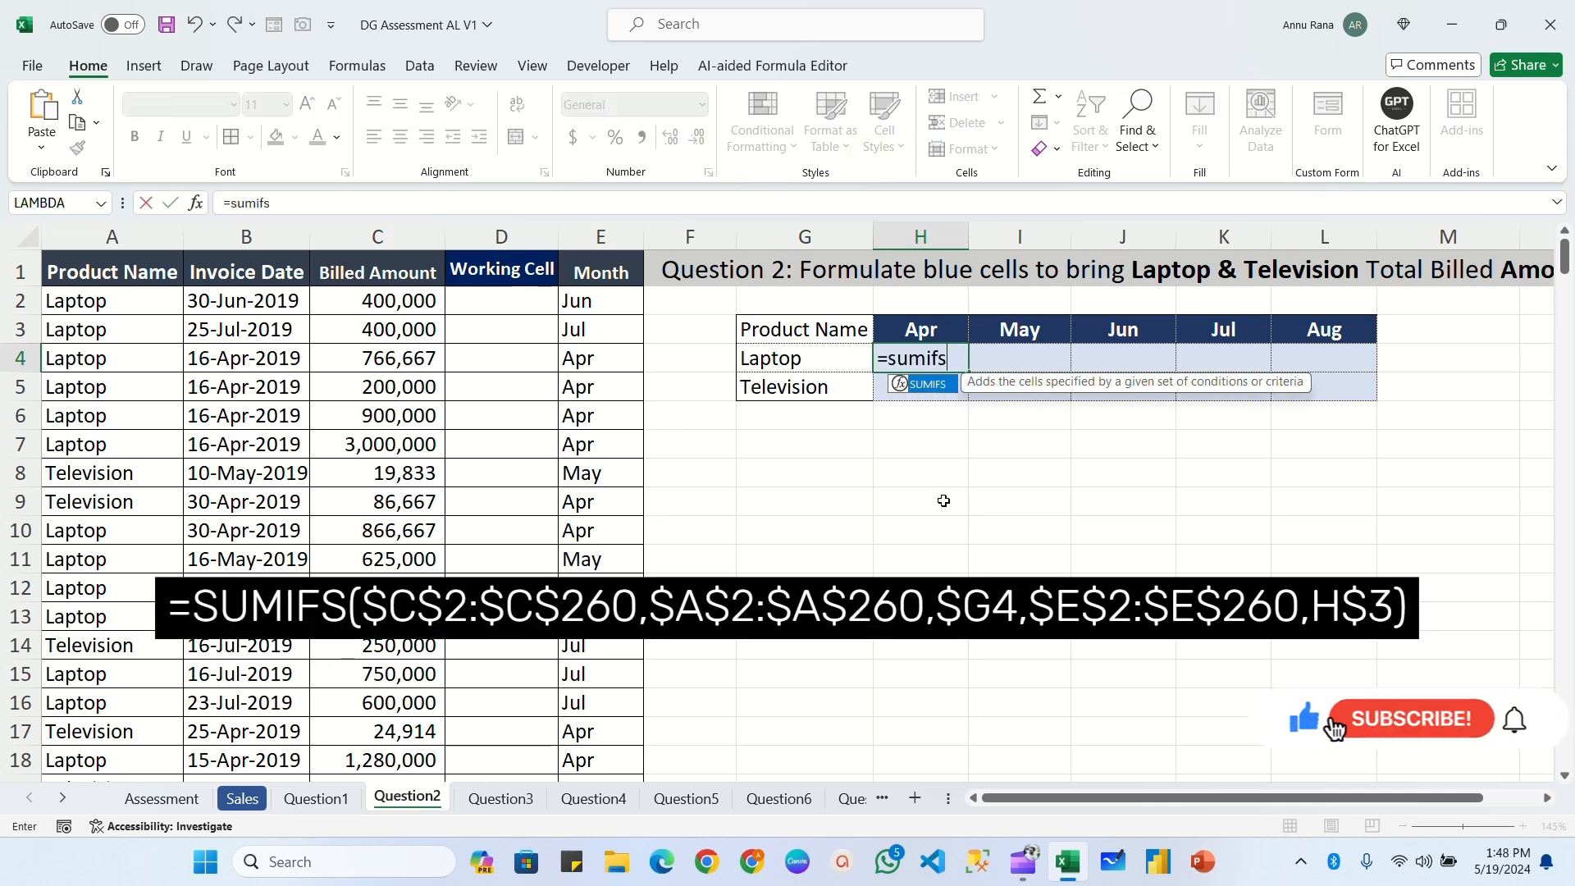
key(Tab)
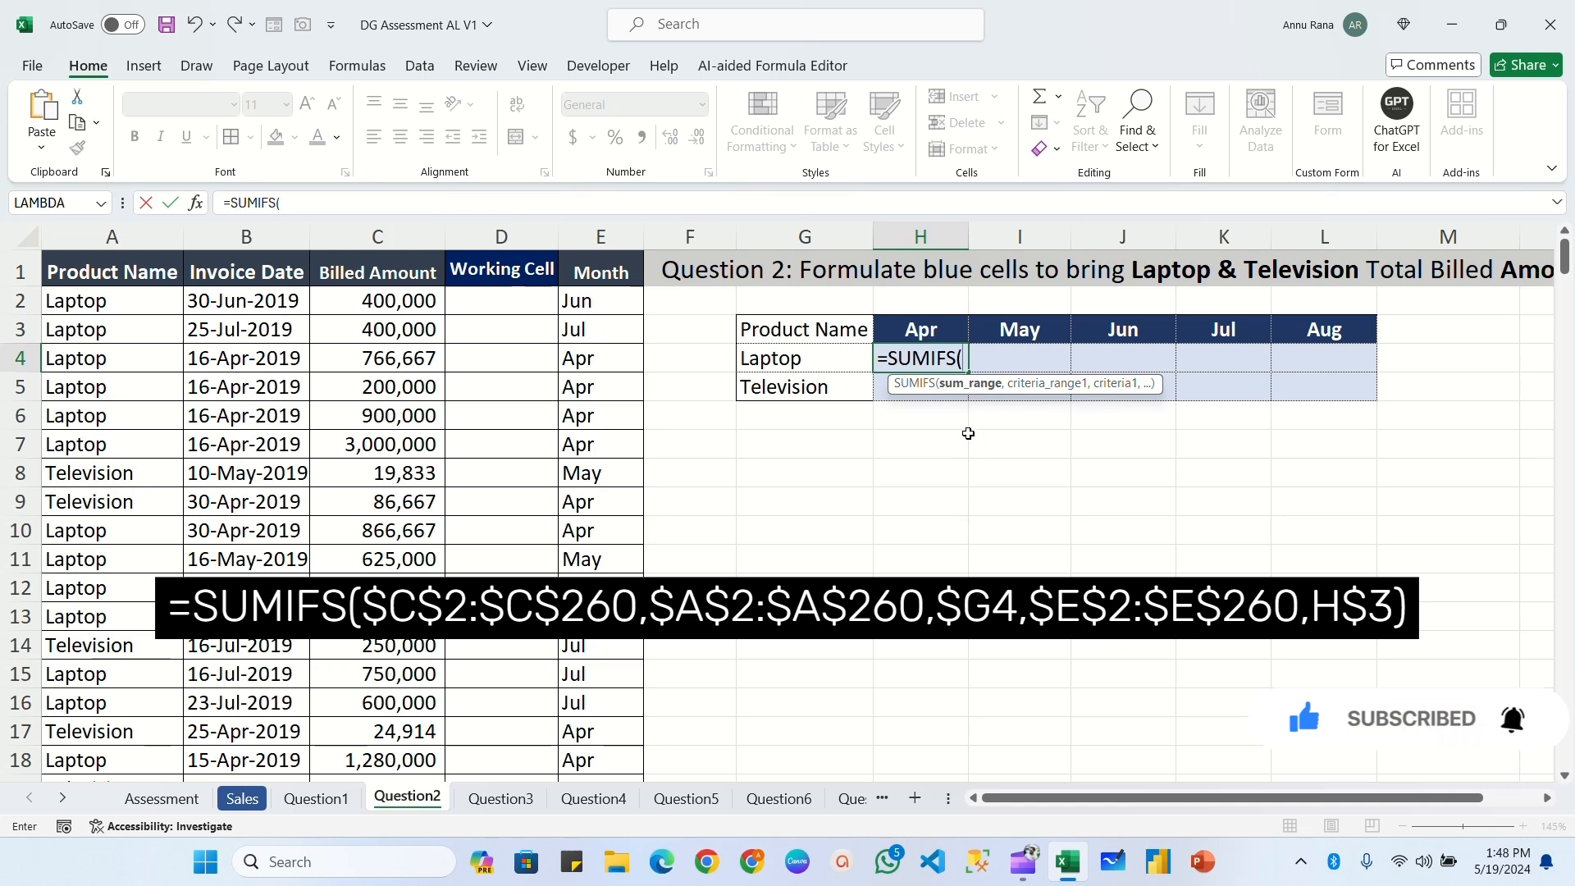
click(386, 301)
key(ctrl+shift+Down)
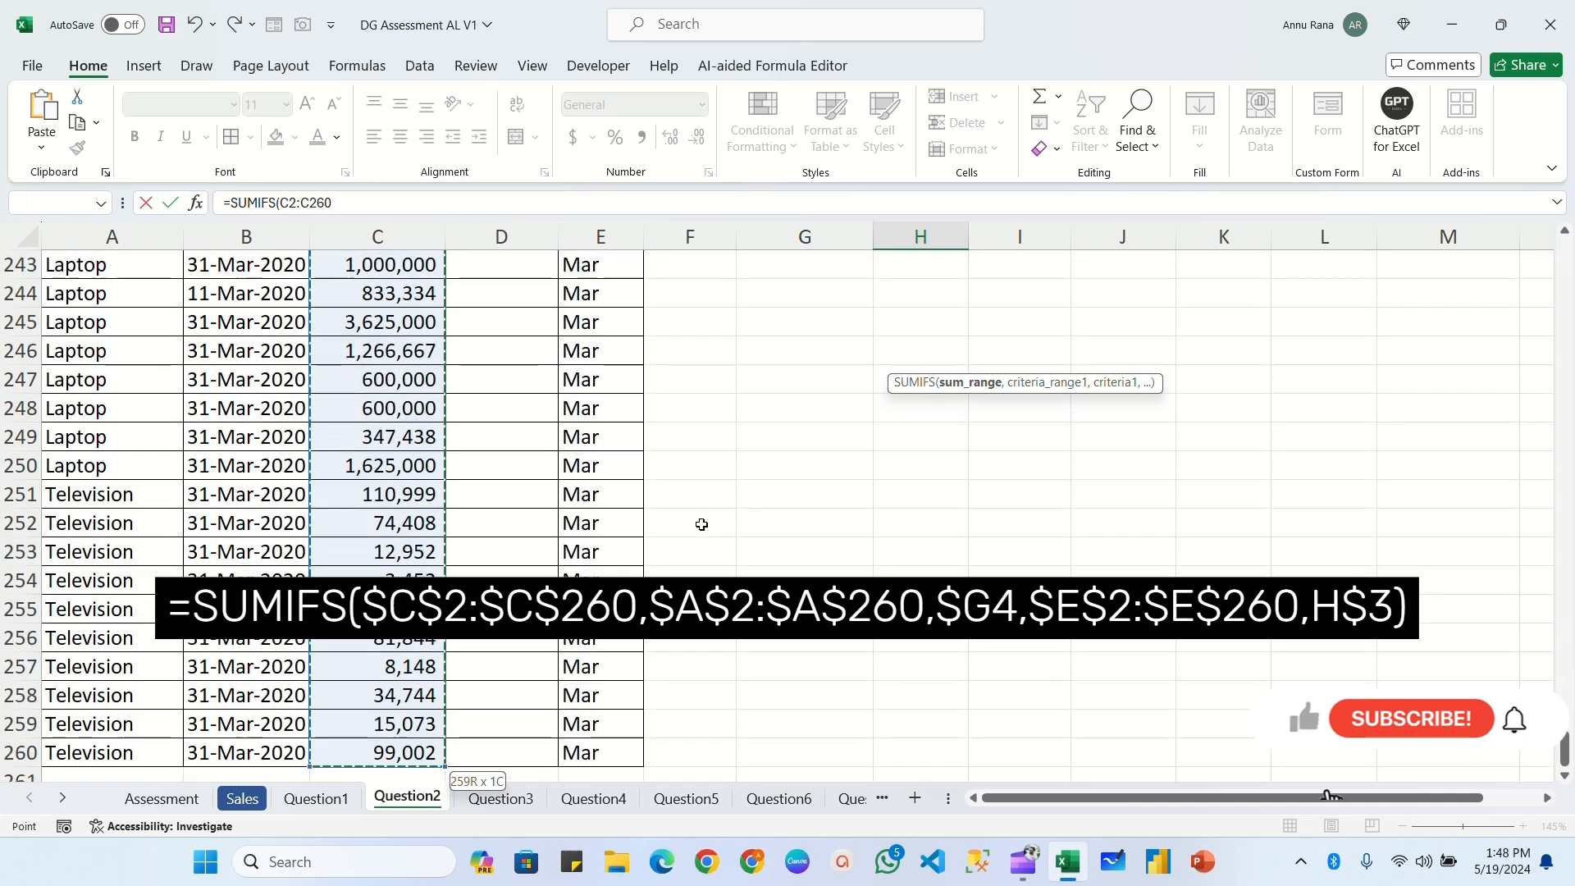
scroll(529, 547, up, 1)
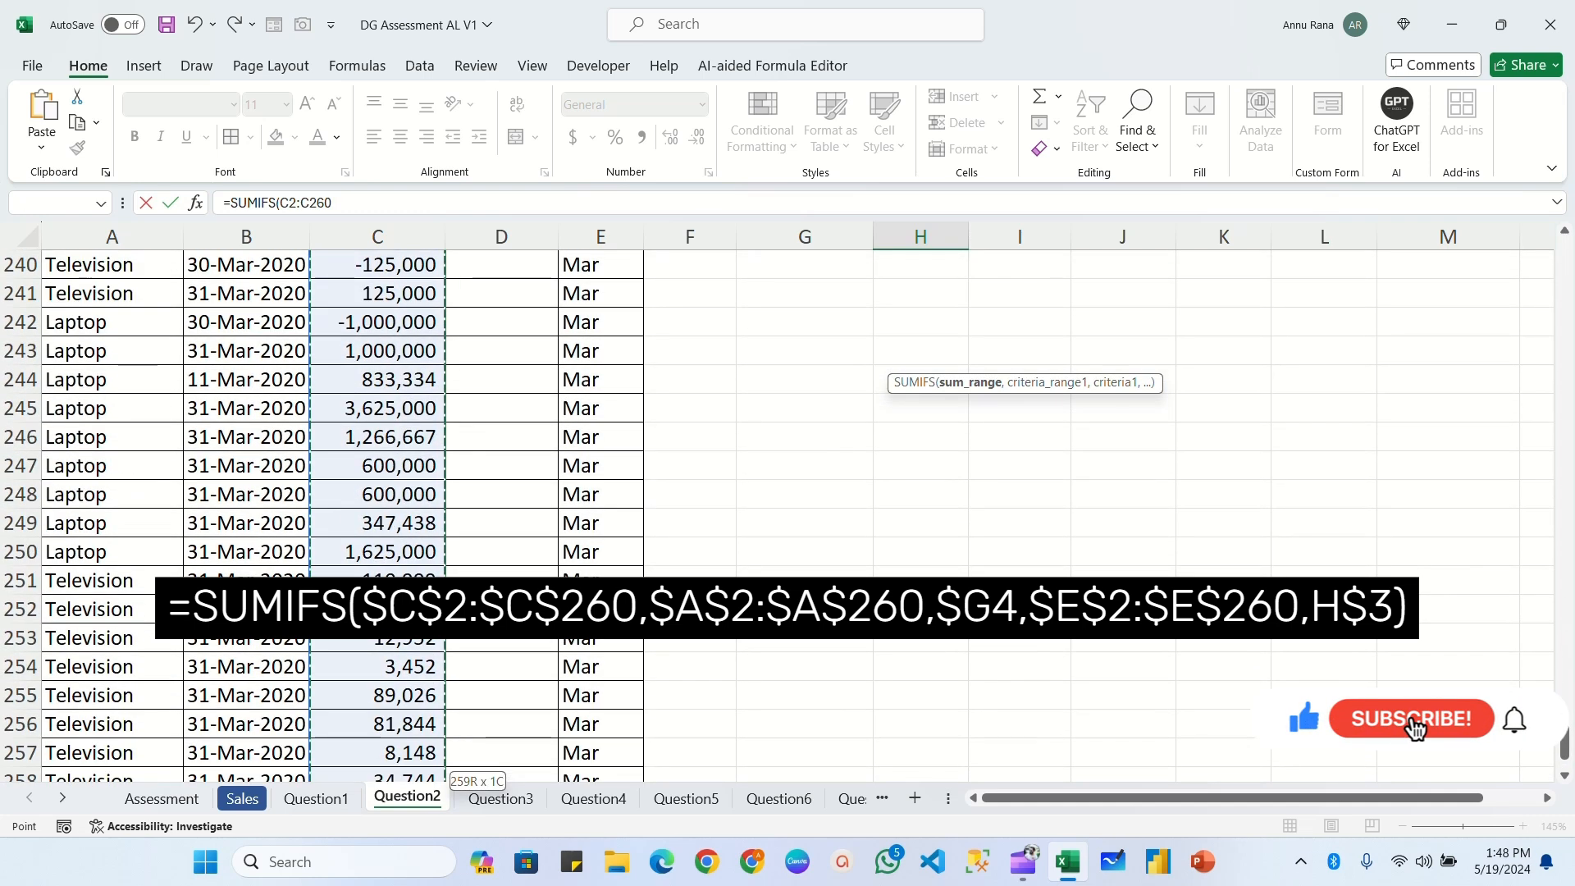
key(F4)
scroll(529, 547, up, 20)
scroll(529, 548, up, 2)
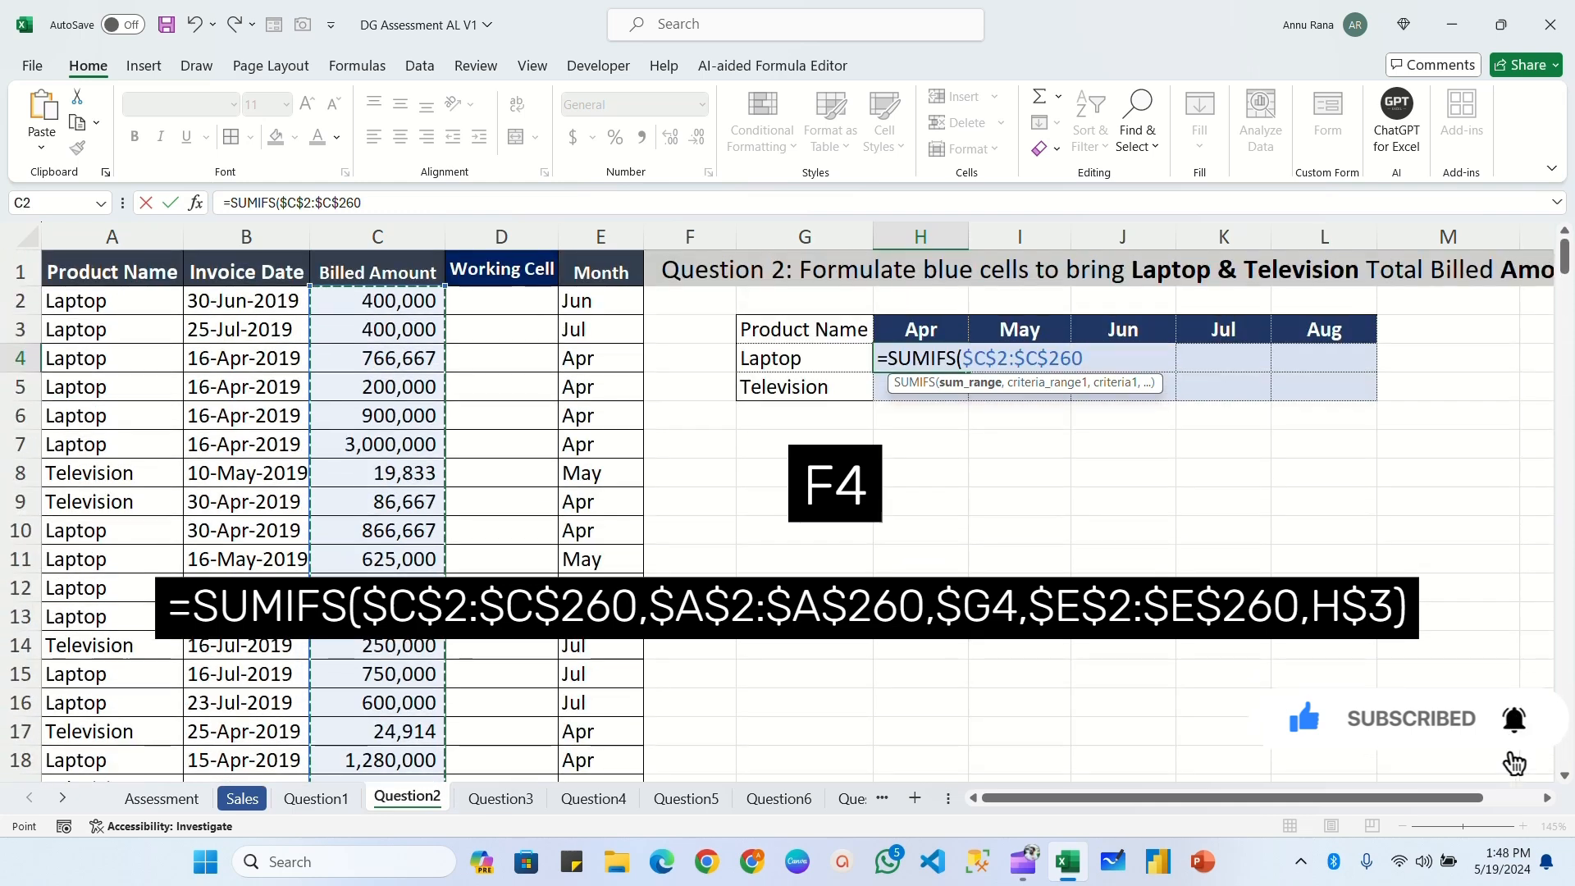
Add the absolute Product Name range $A$2:$A$260 and the column-locked criterion $G4 to the H4 formula.
text(,)
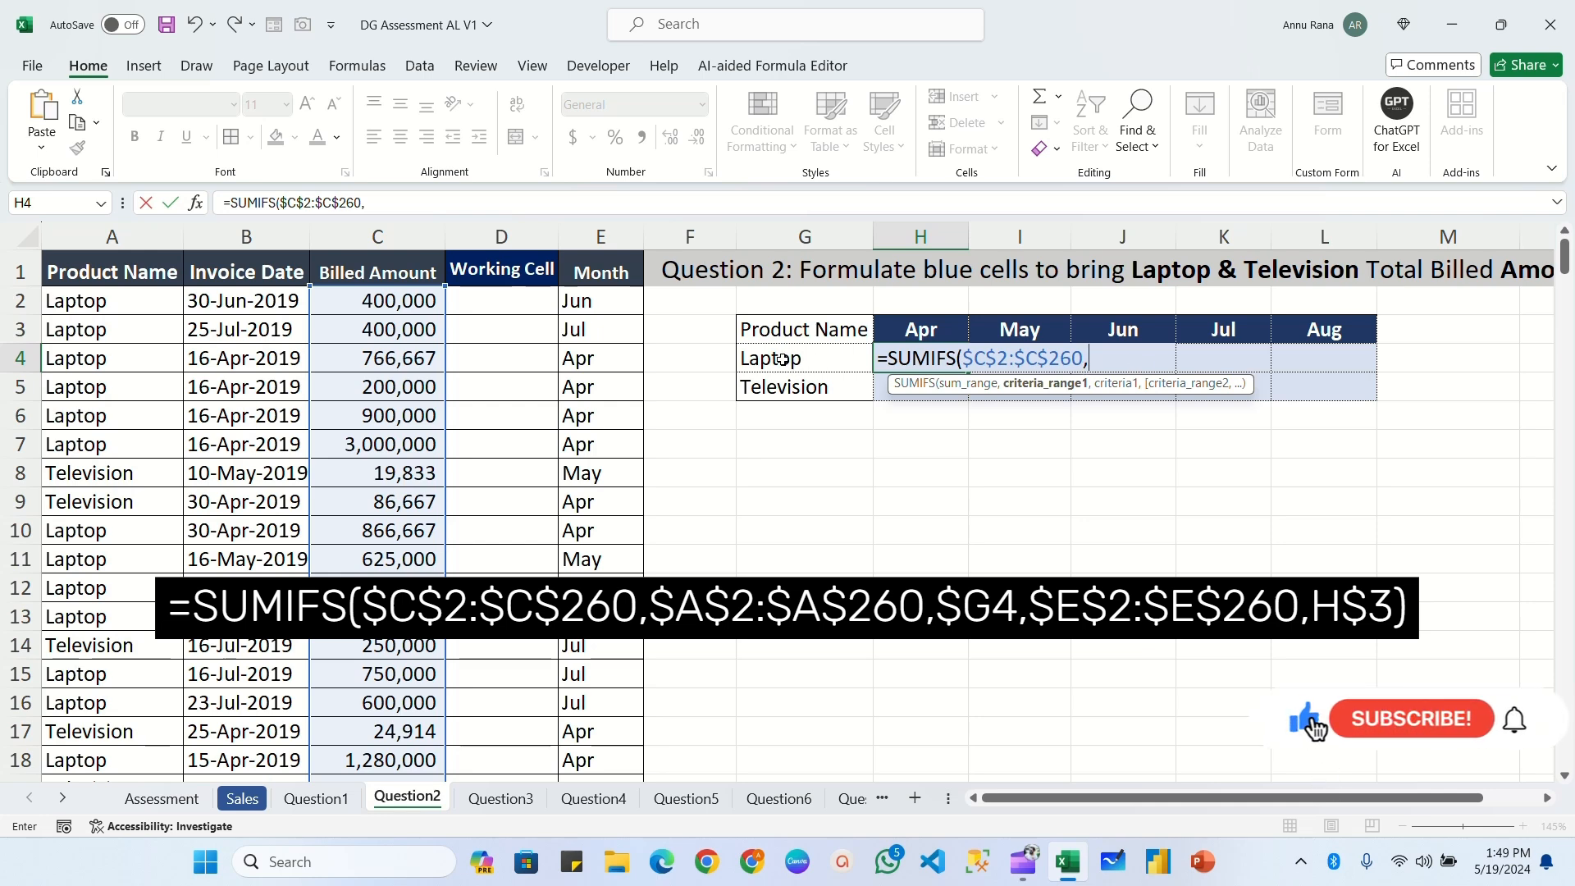
click(93, 302)
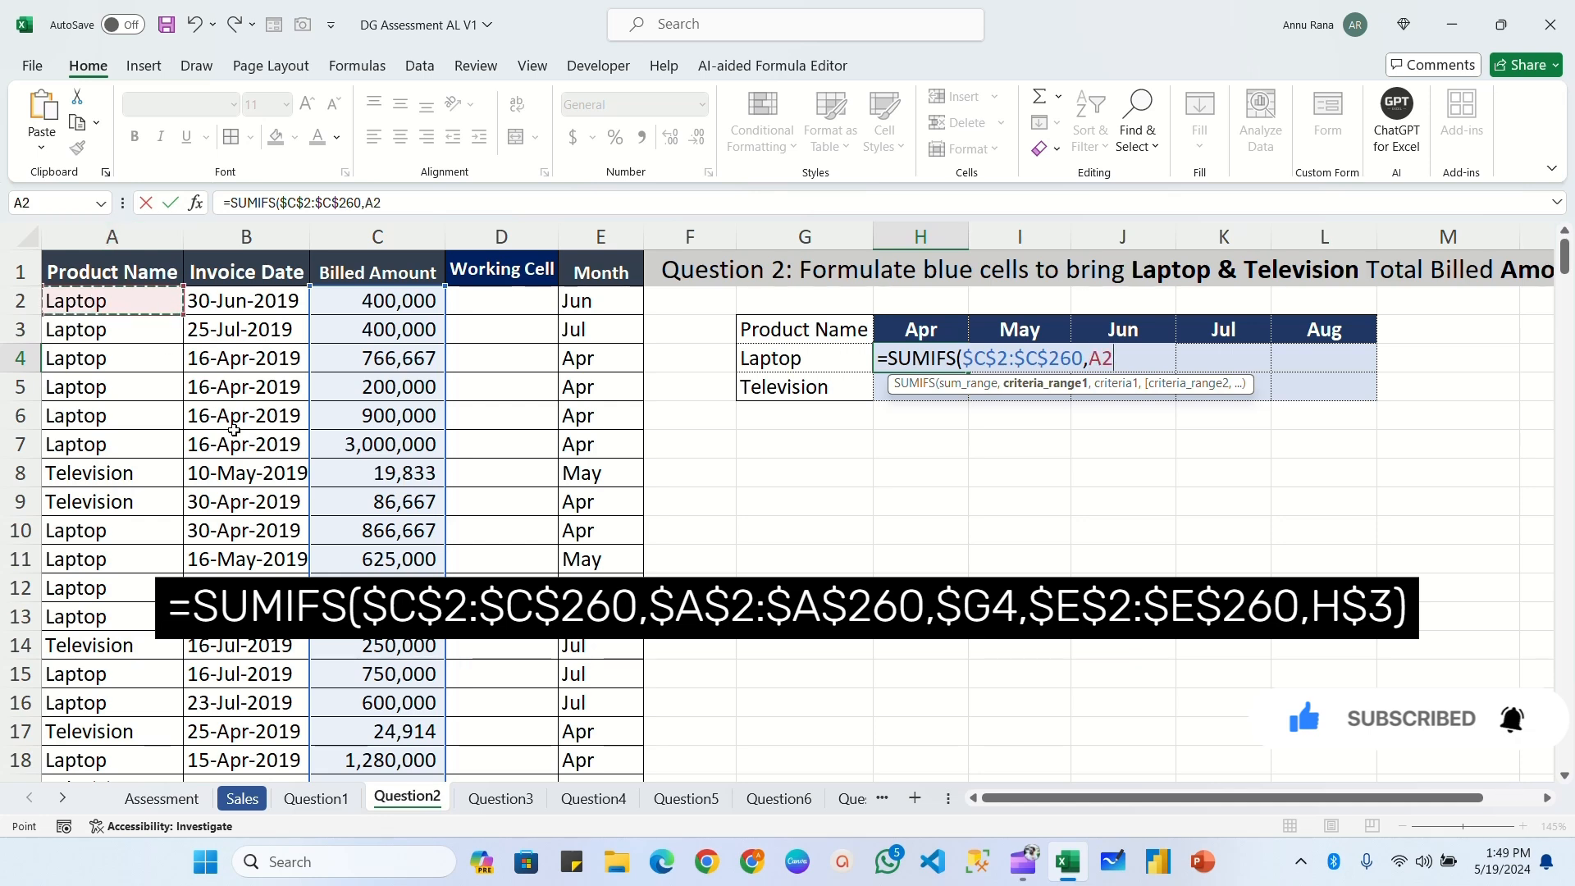
key(ctrl+shift+Down)
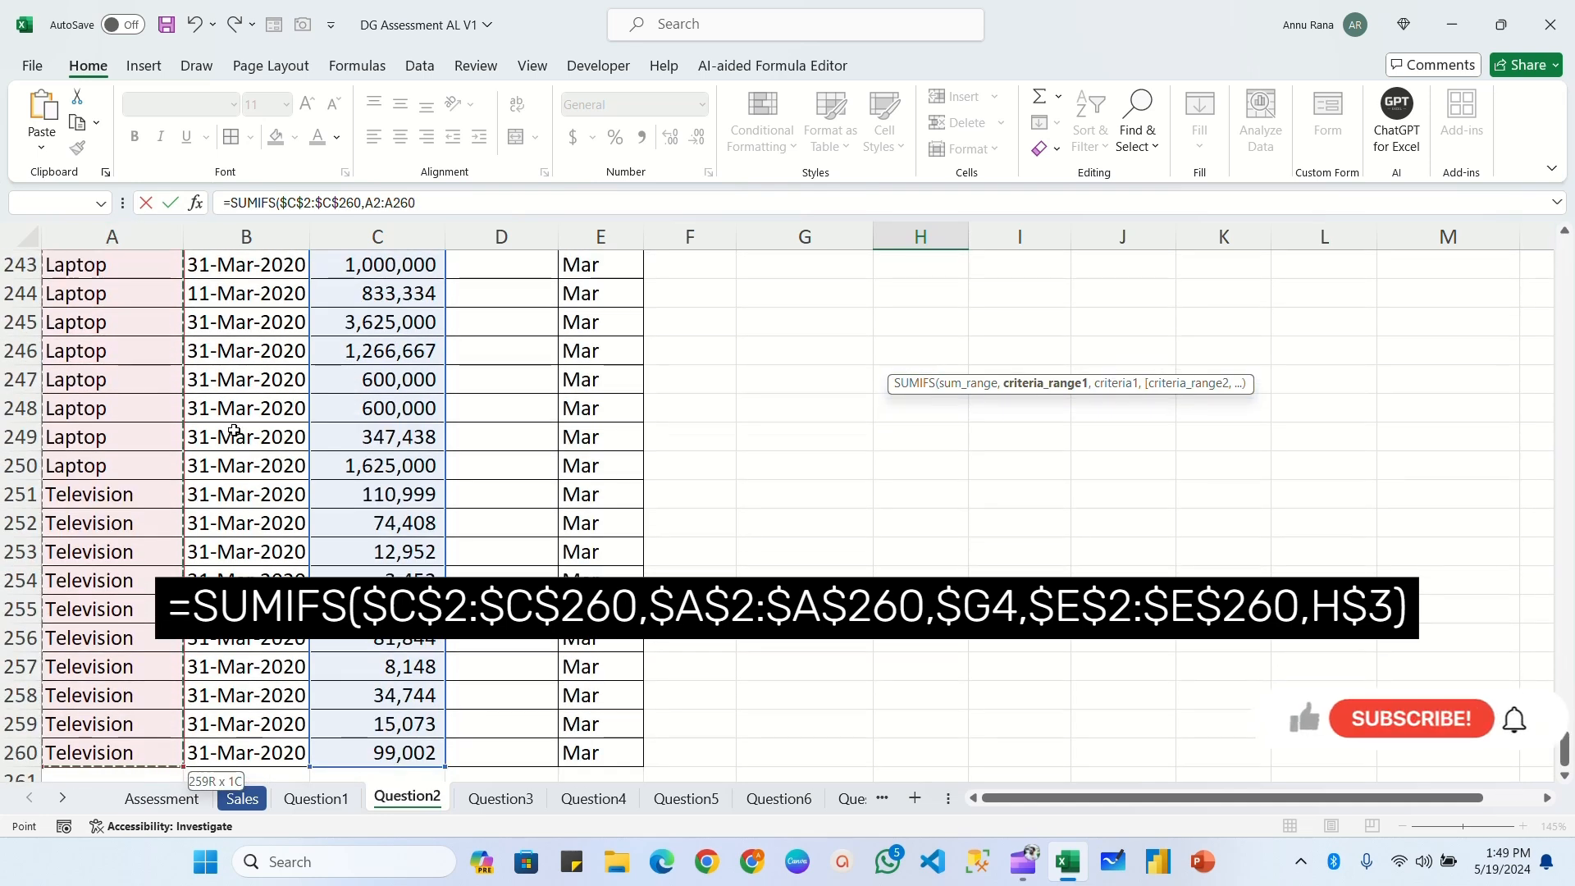
key(F4)
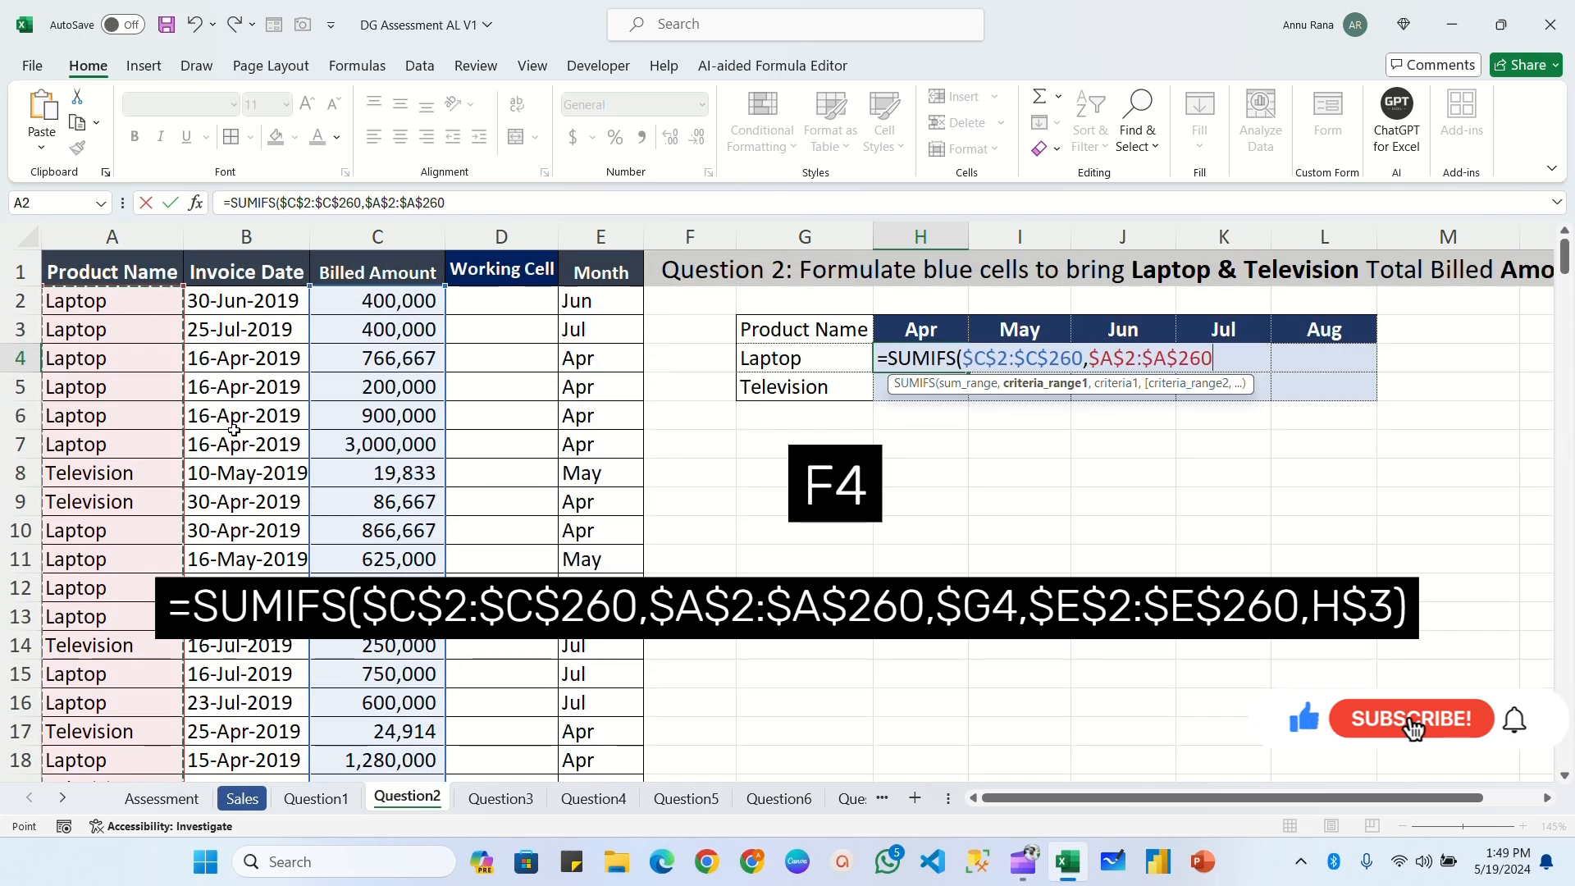
text(,)
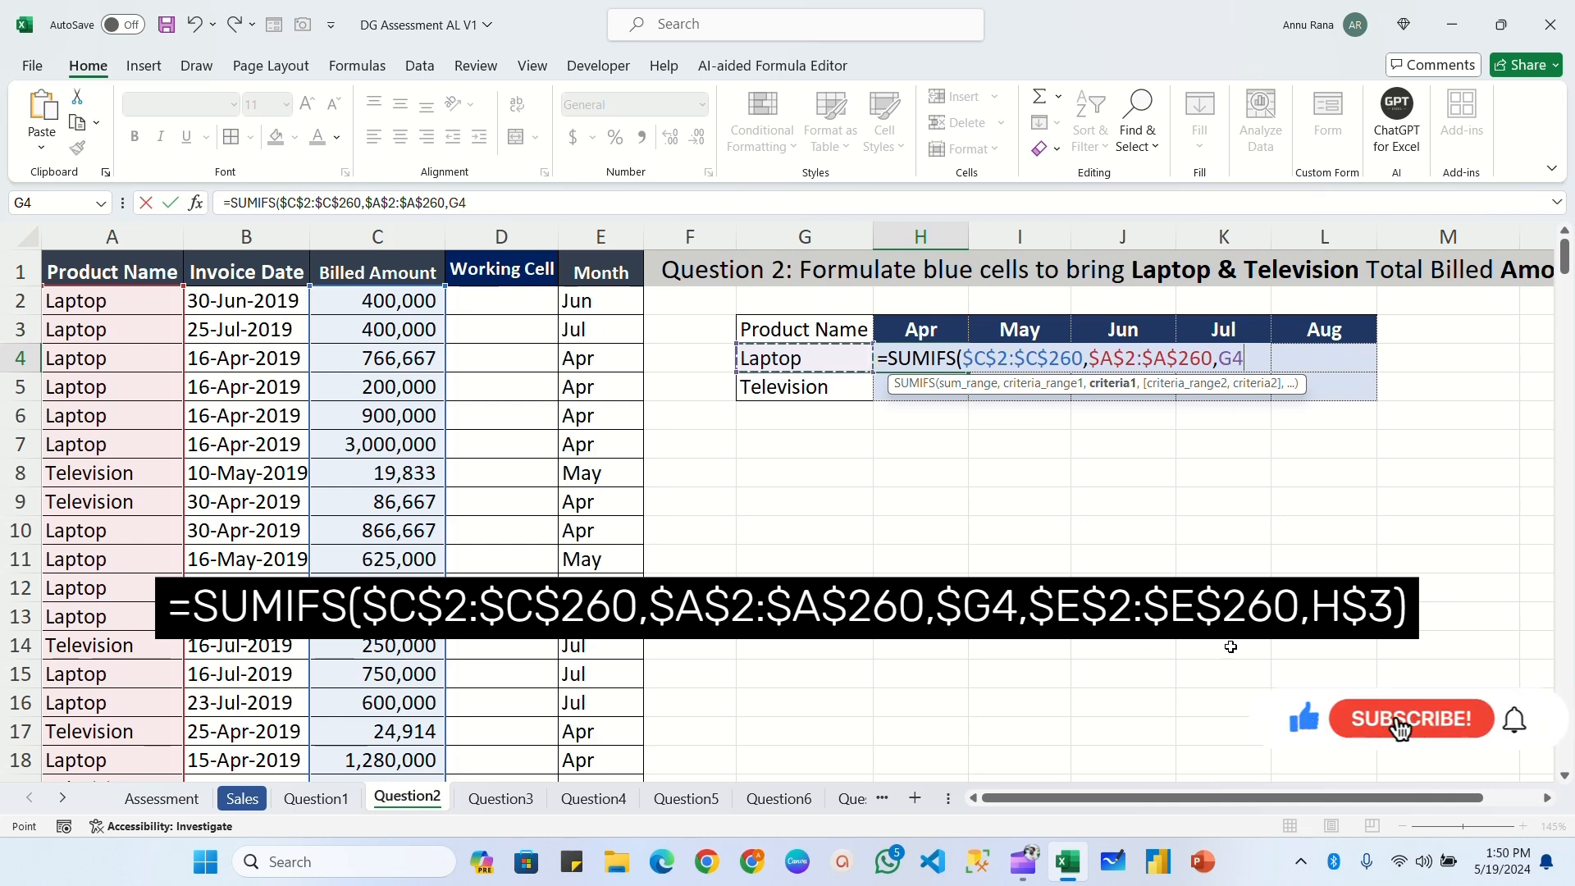
key(F4)
key(F4)
key(F4)
Add the absolute Month range $E$2:$E$260 as the second criteria range in the H4 SUMIFS formula.
text(,)
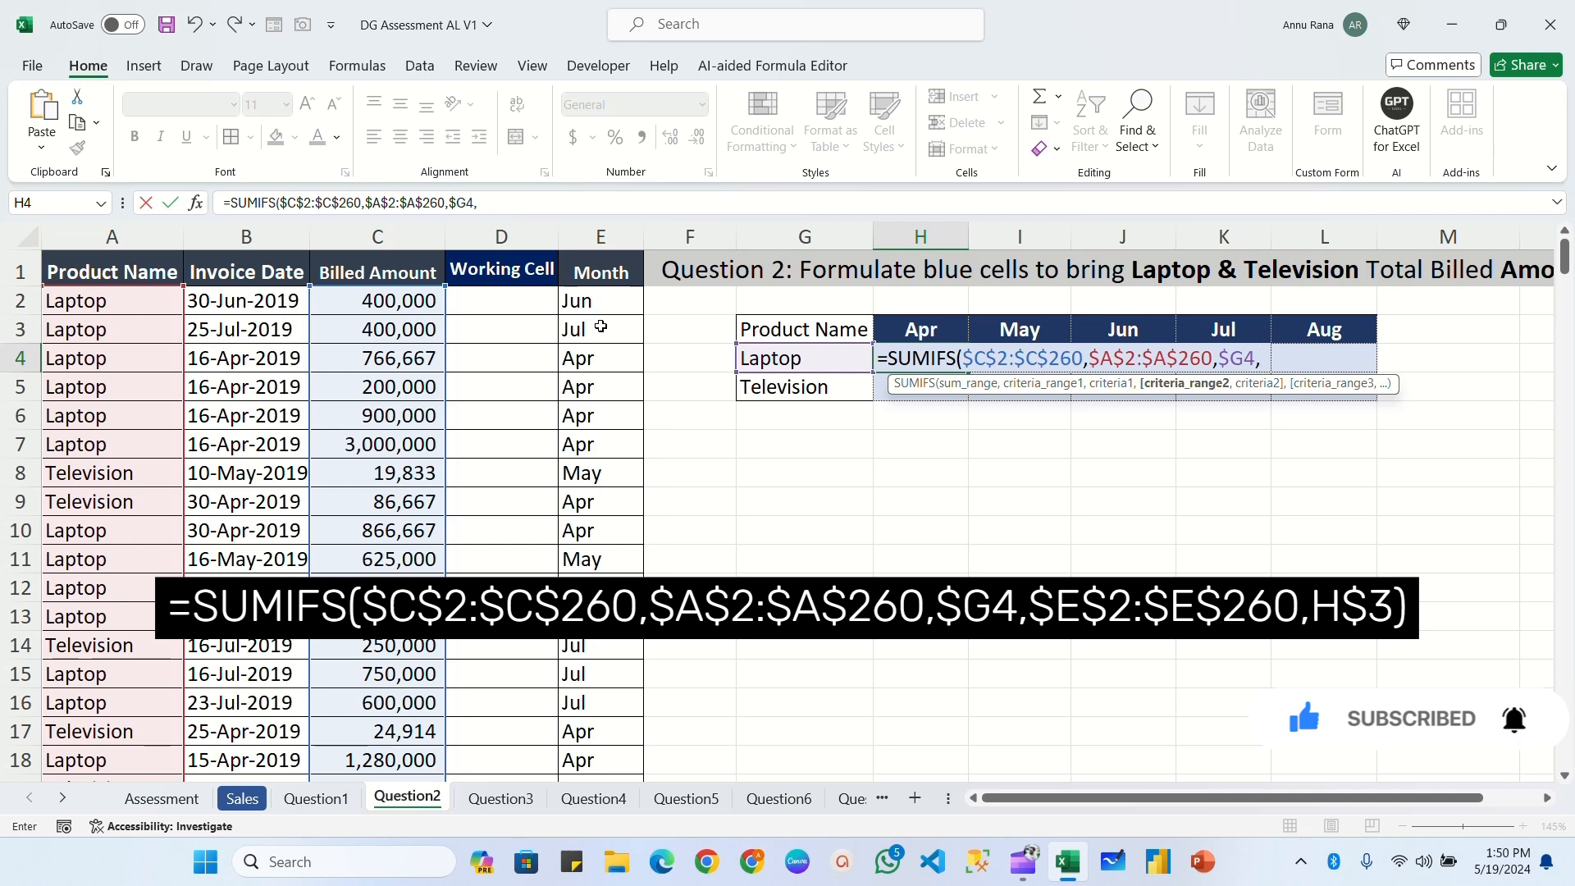
click(593, 302)
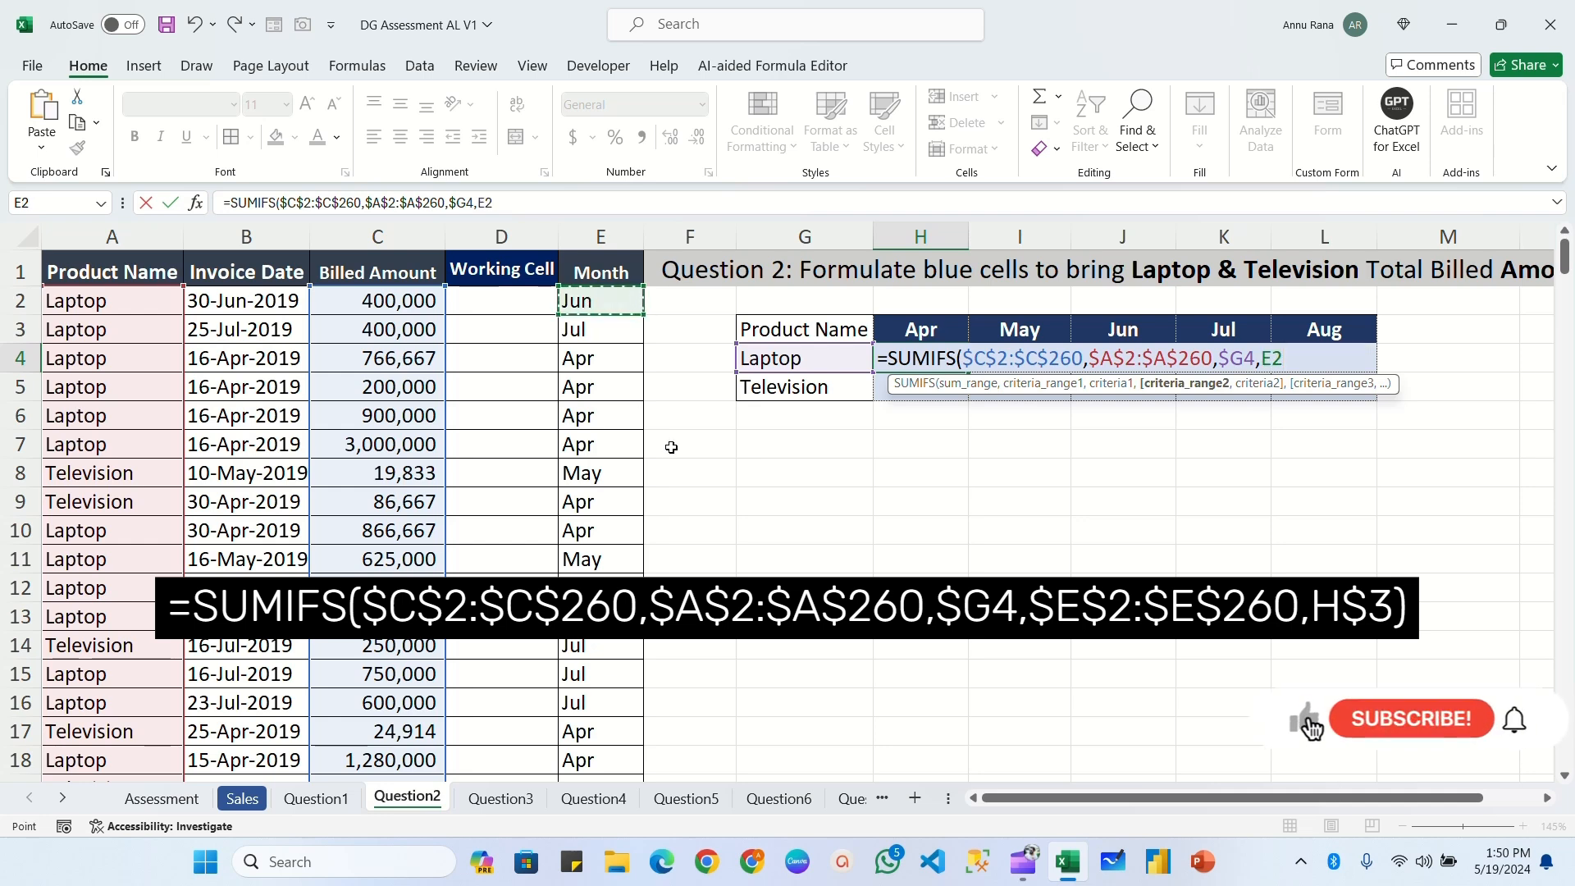
key(ctrl+shift+Down)
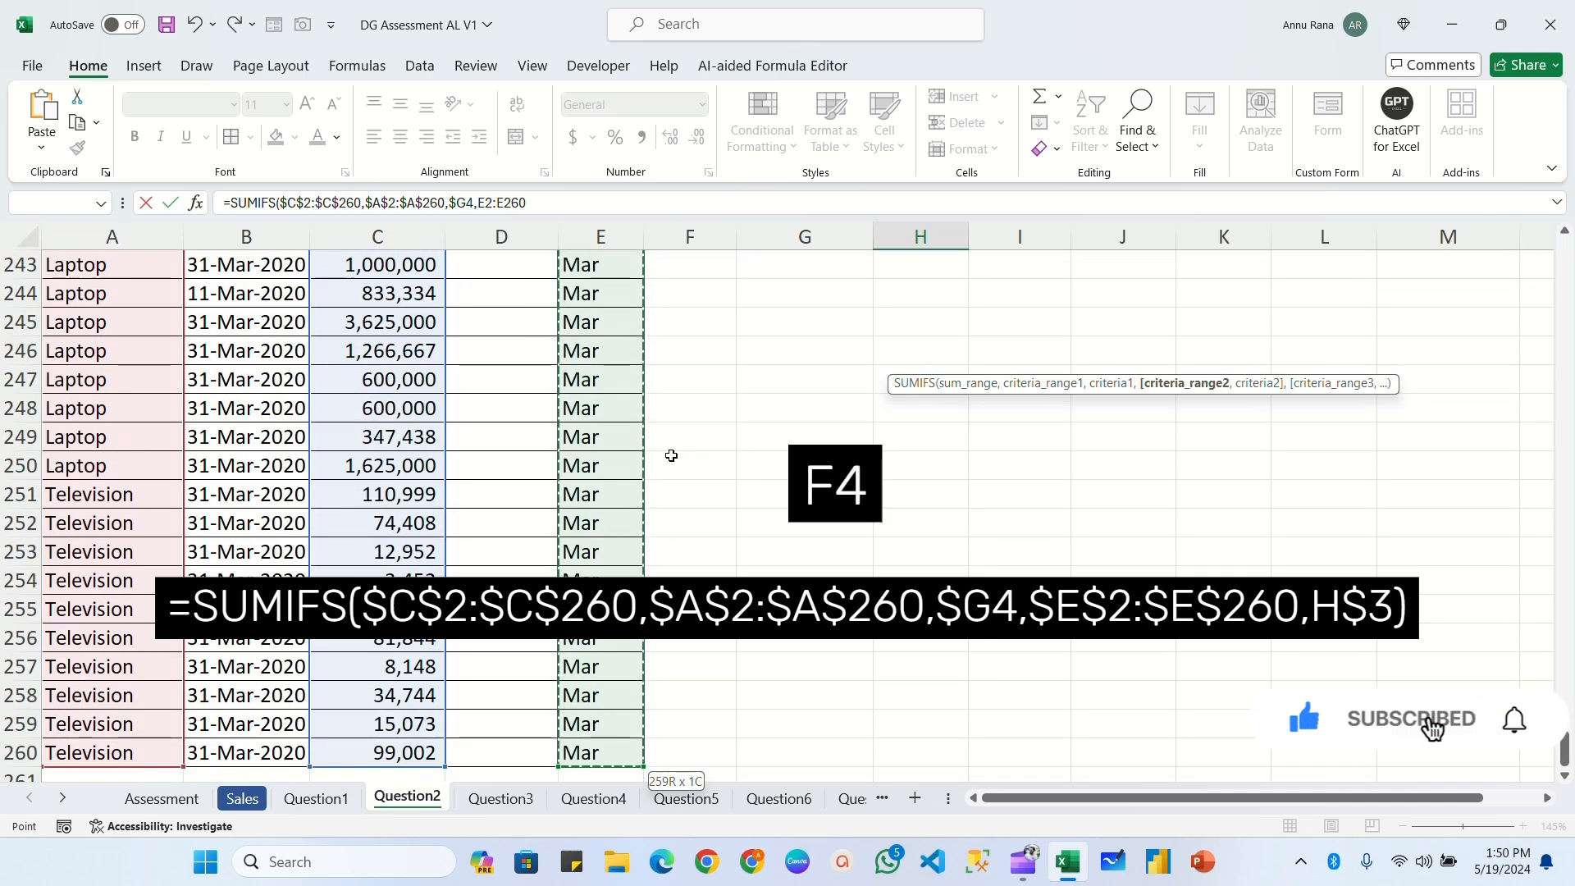
key(F4)
text(,)
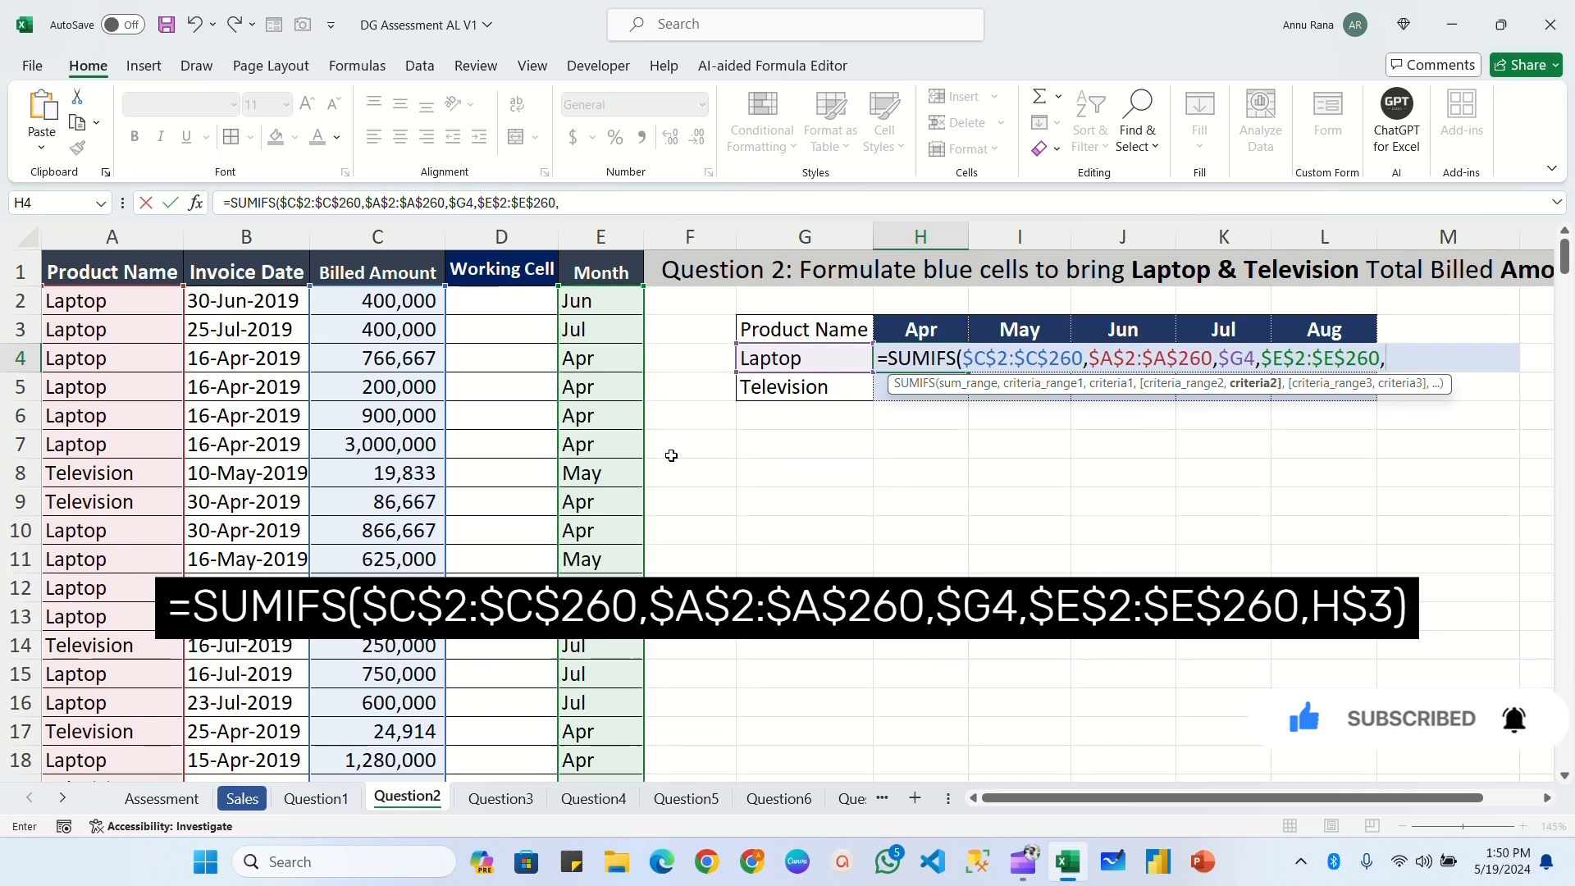
Complete the H4 formula with the row-locked month criterion H$3 and select the cell to review it.
click(920, 328)
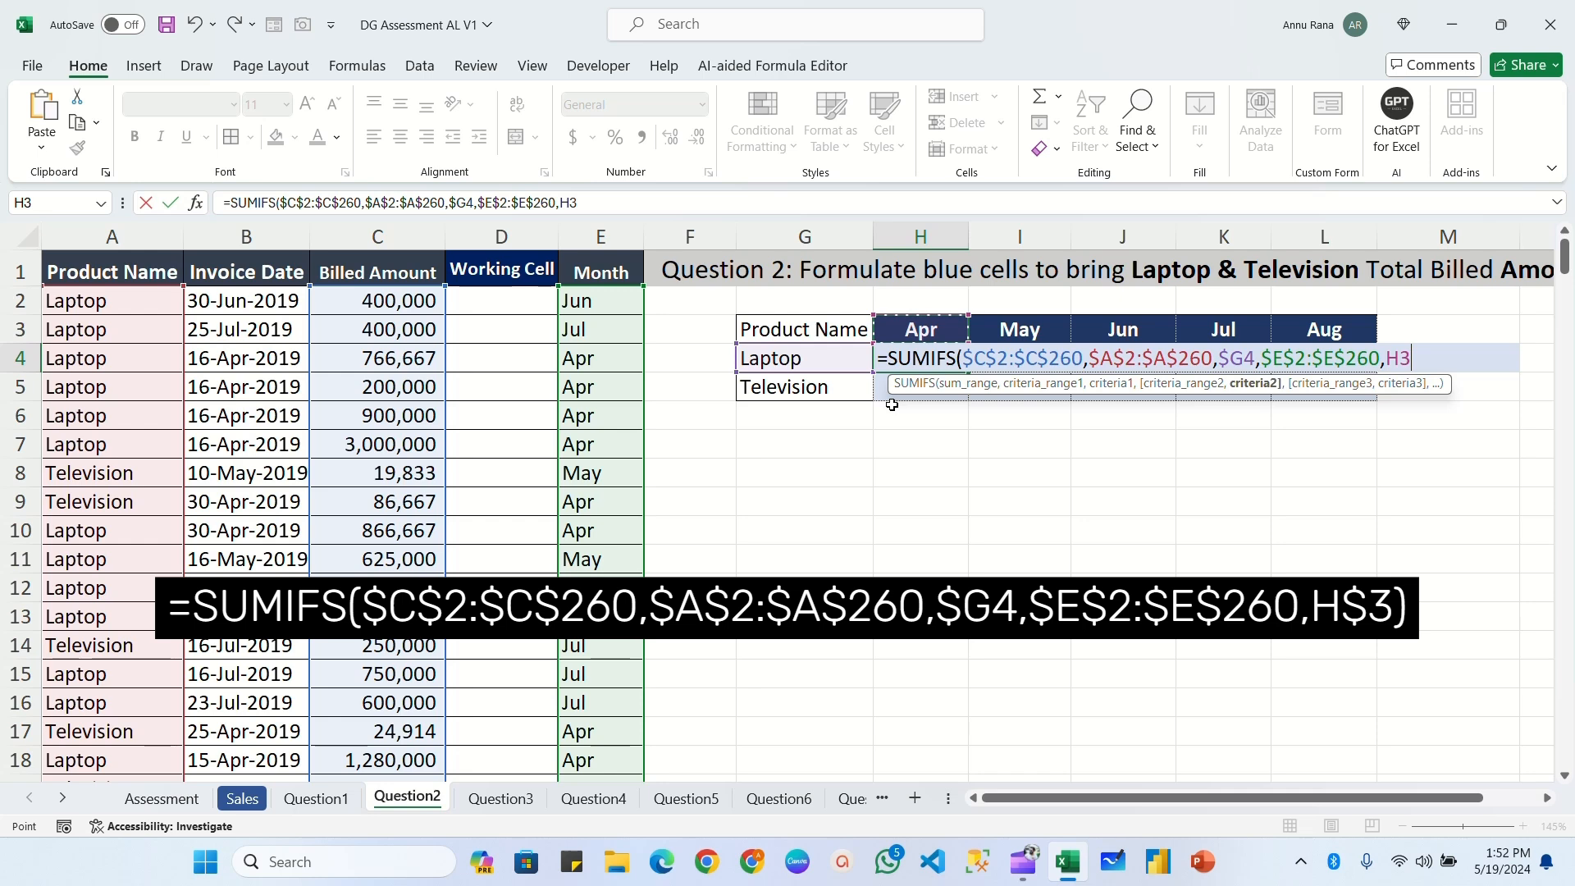
key(F4)
key(F4)
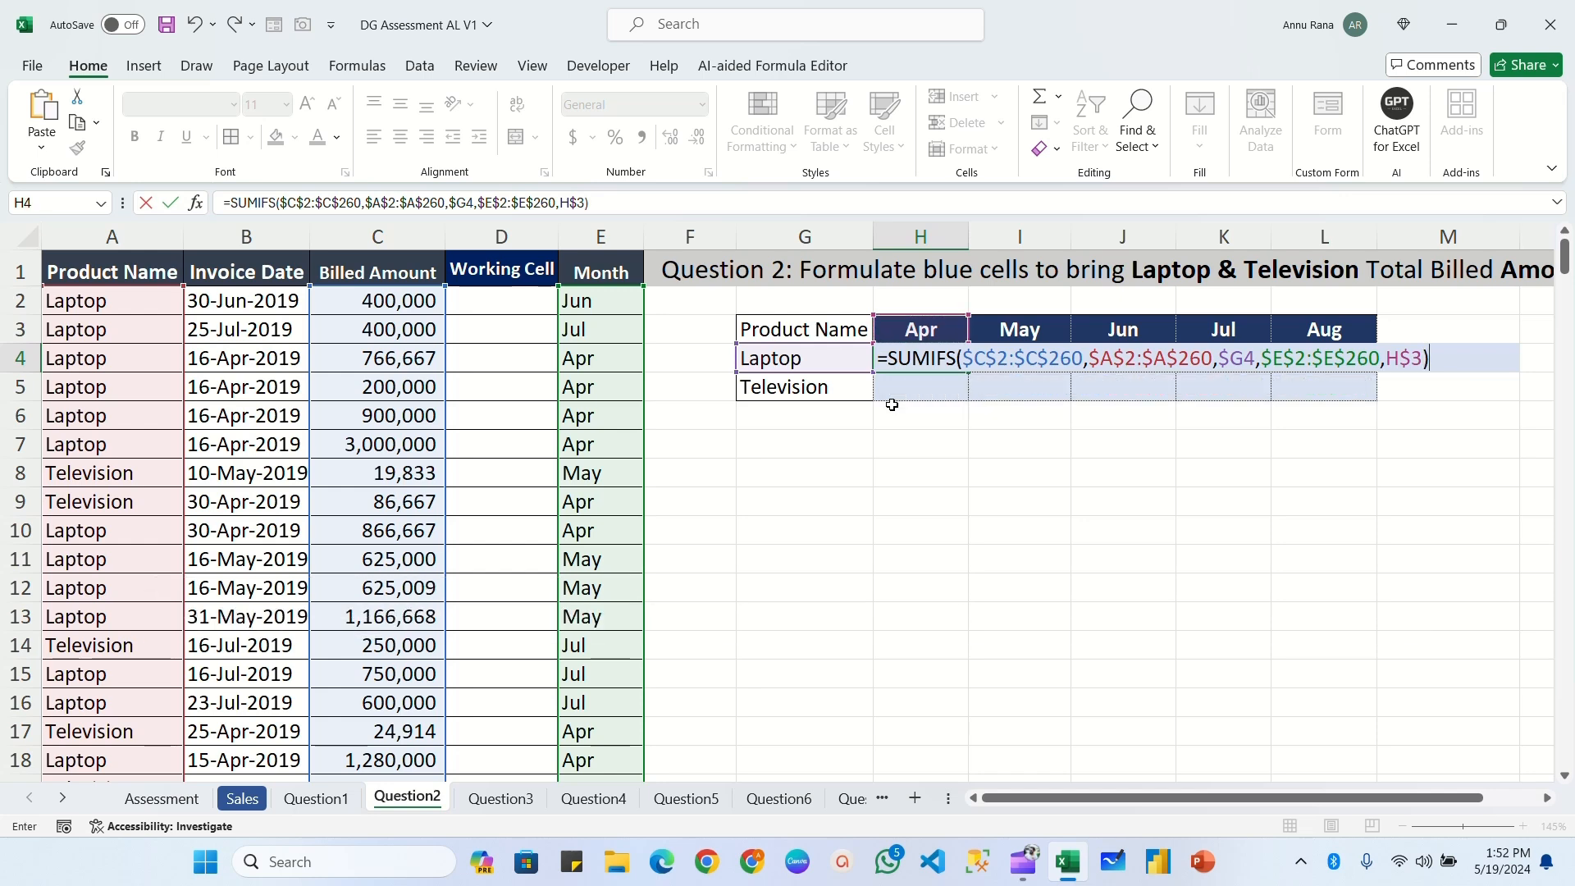
key(Return)
click(929, 361)
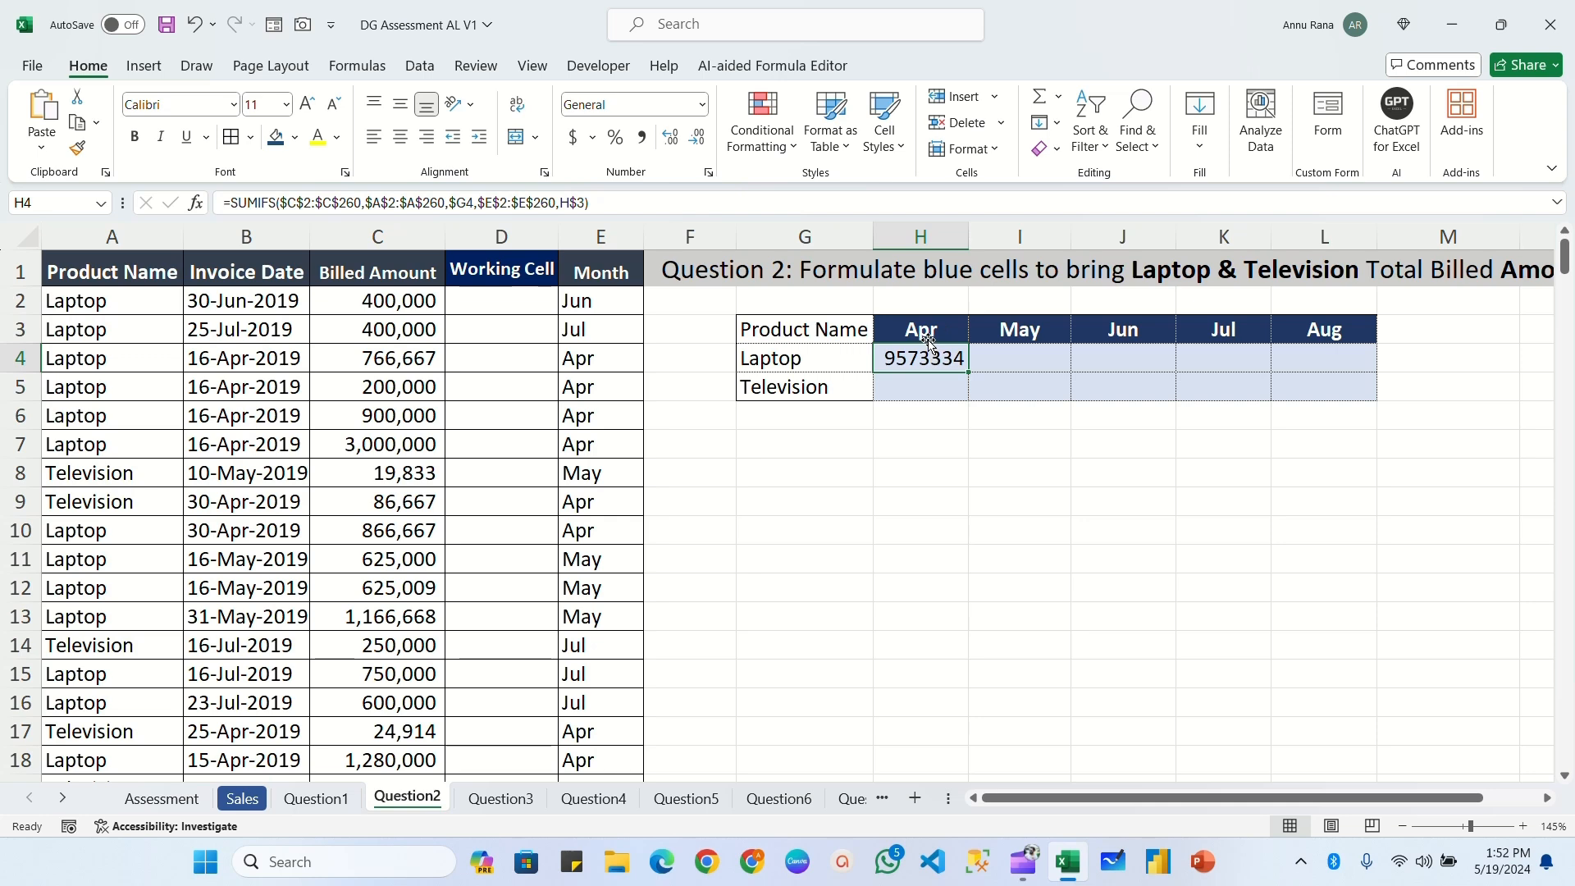
Check the Laptop and Apr criteria cells, and fill the H4 formula across to Aug and down to the Television row.
click(810, 358)
click(931, 329)
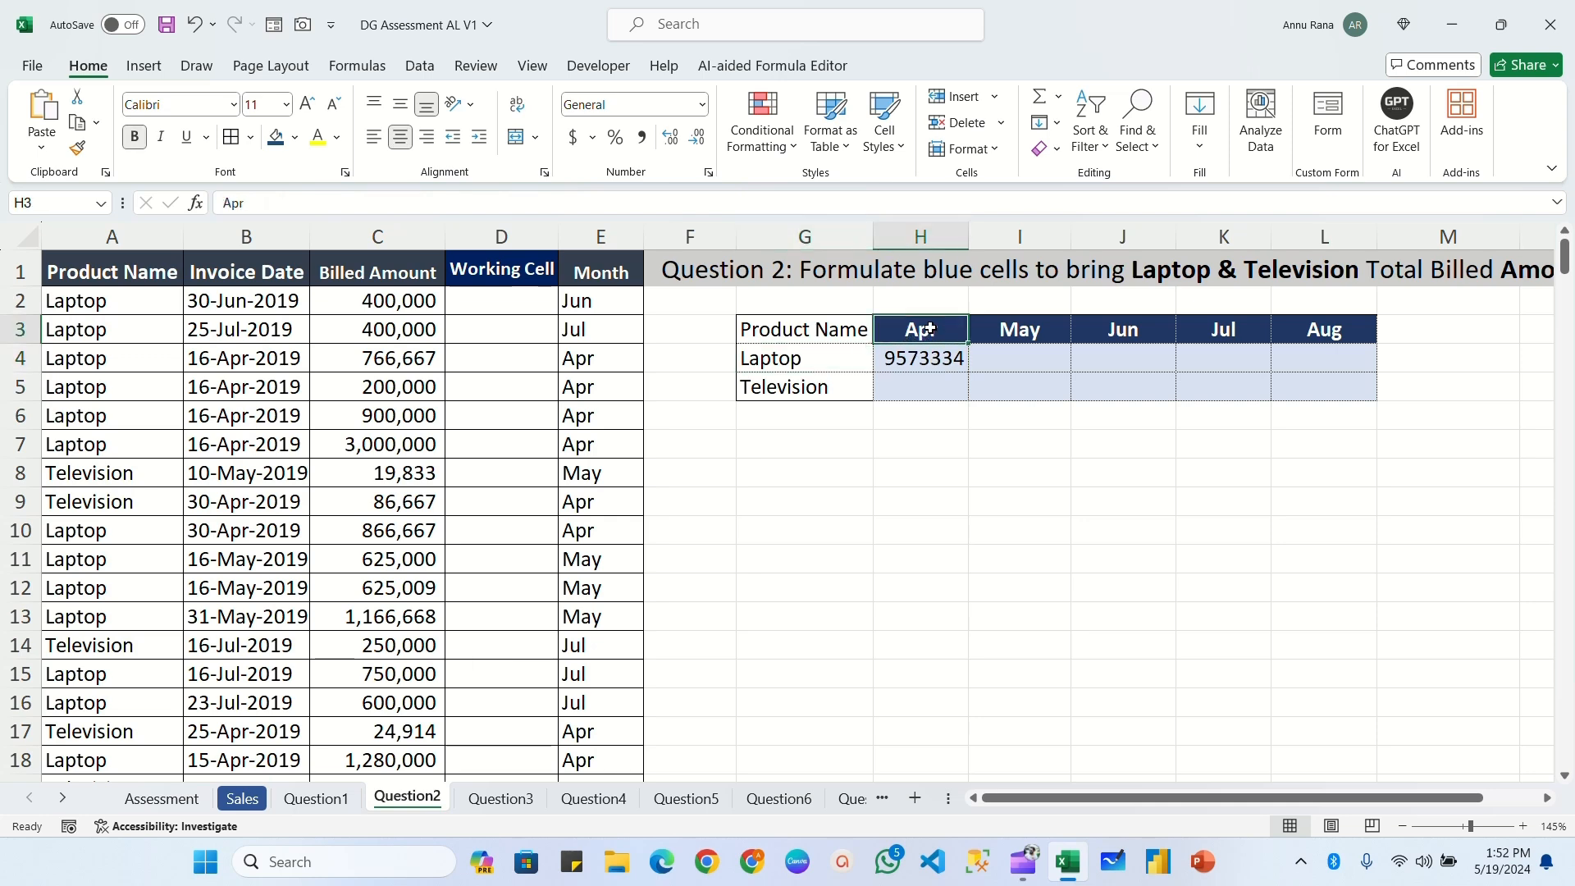
click(943, 365)
drag(969, 373, 1327, 369)
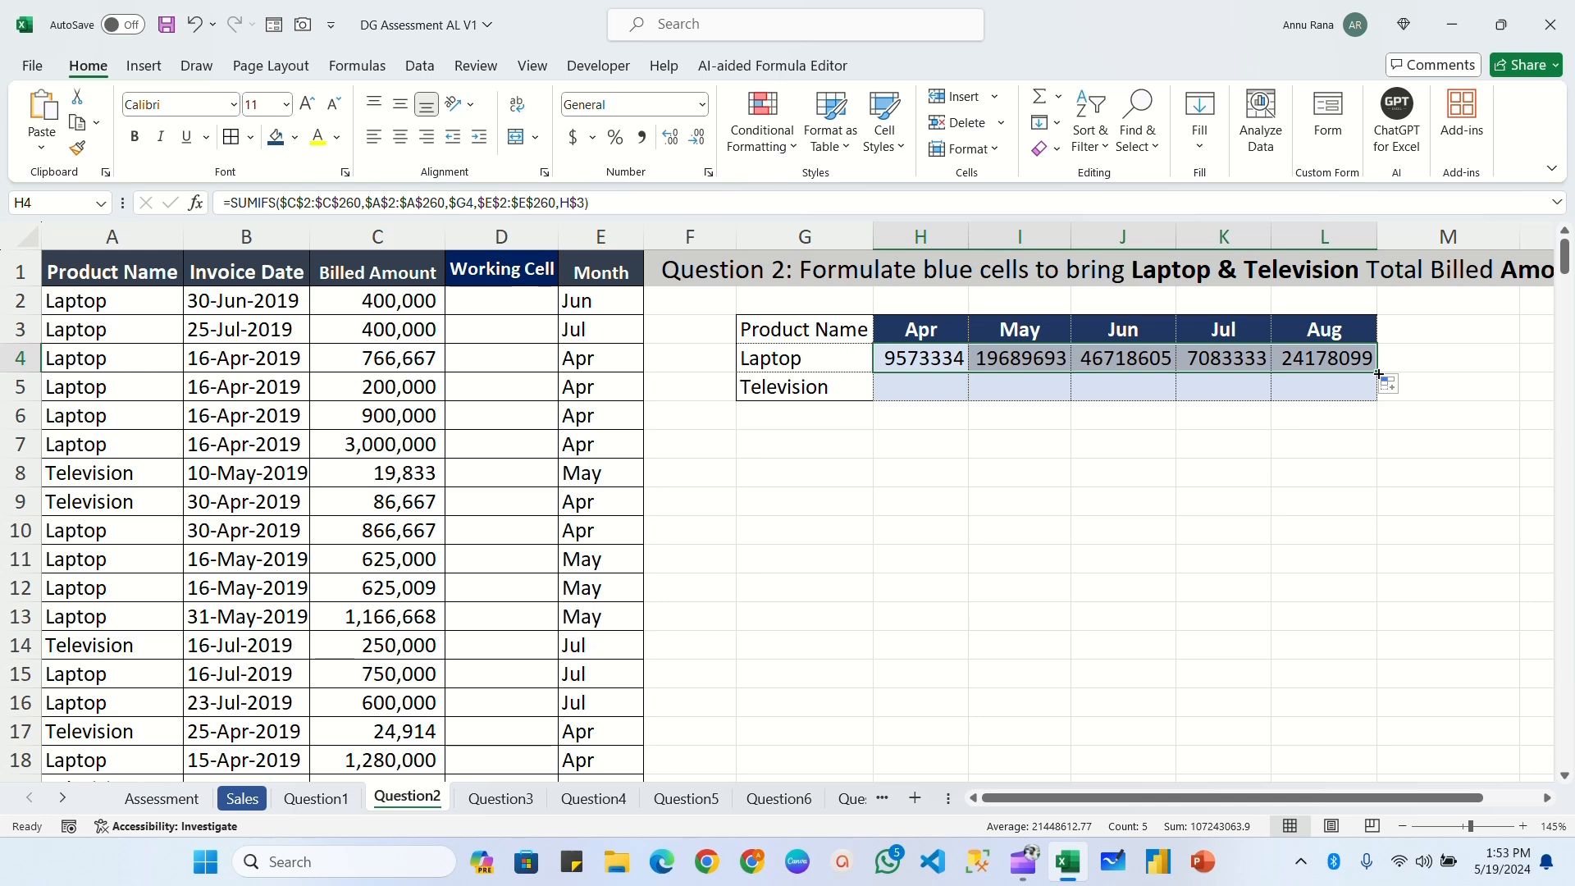
drag(1379, 375, 1383, 380)
Review the filled SUMIFS formulas in H5 and across the Laptop row from Apr to Aug.
click(917, 395)
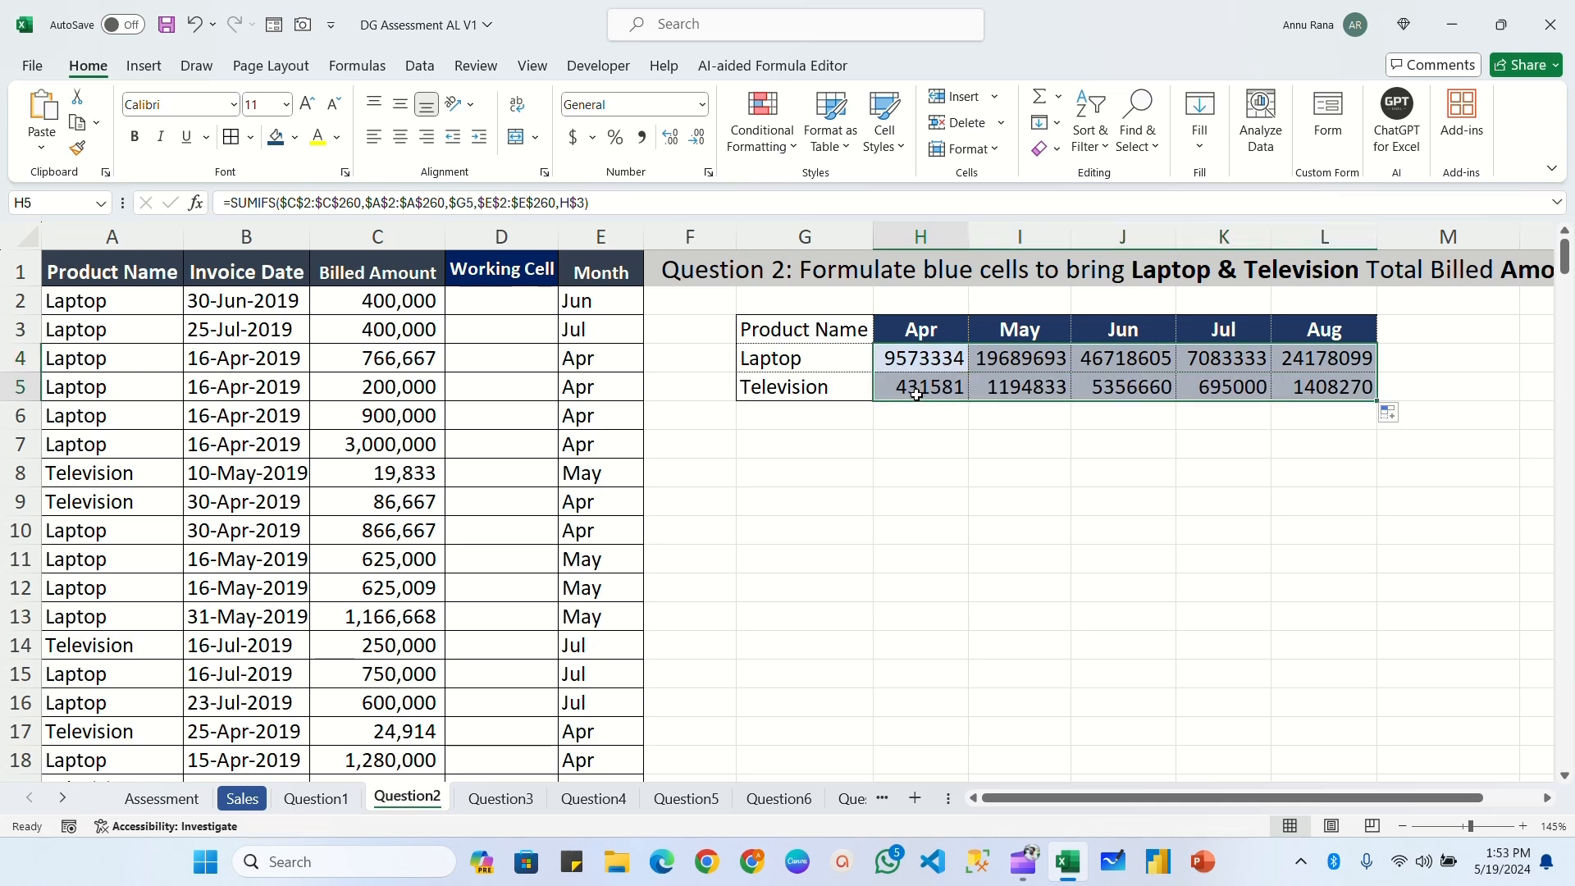
click(916, 394)
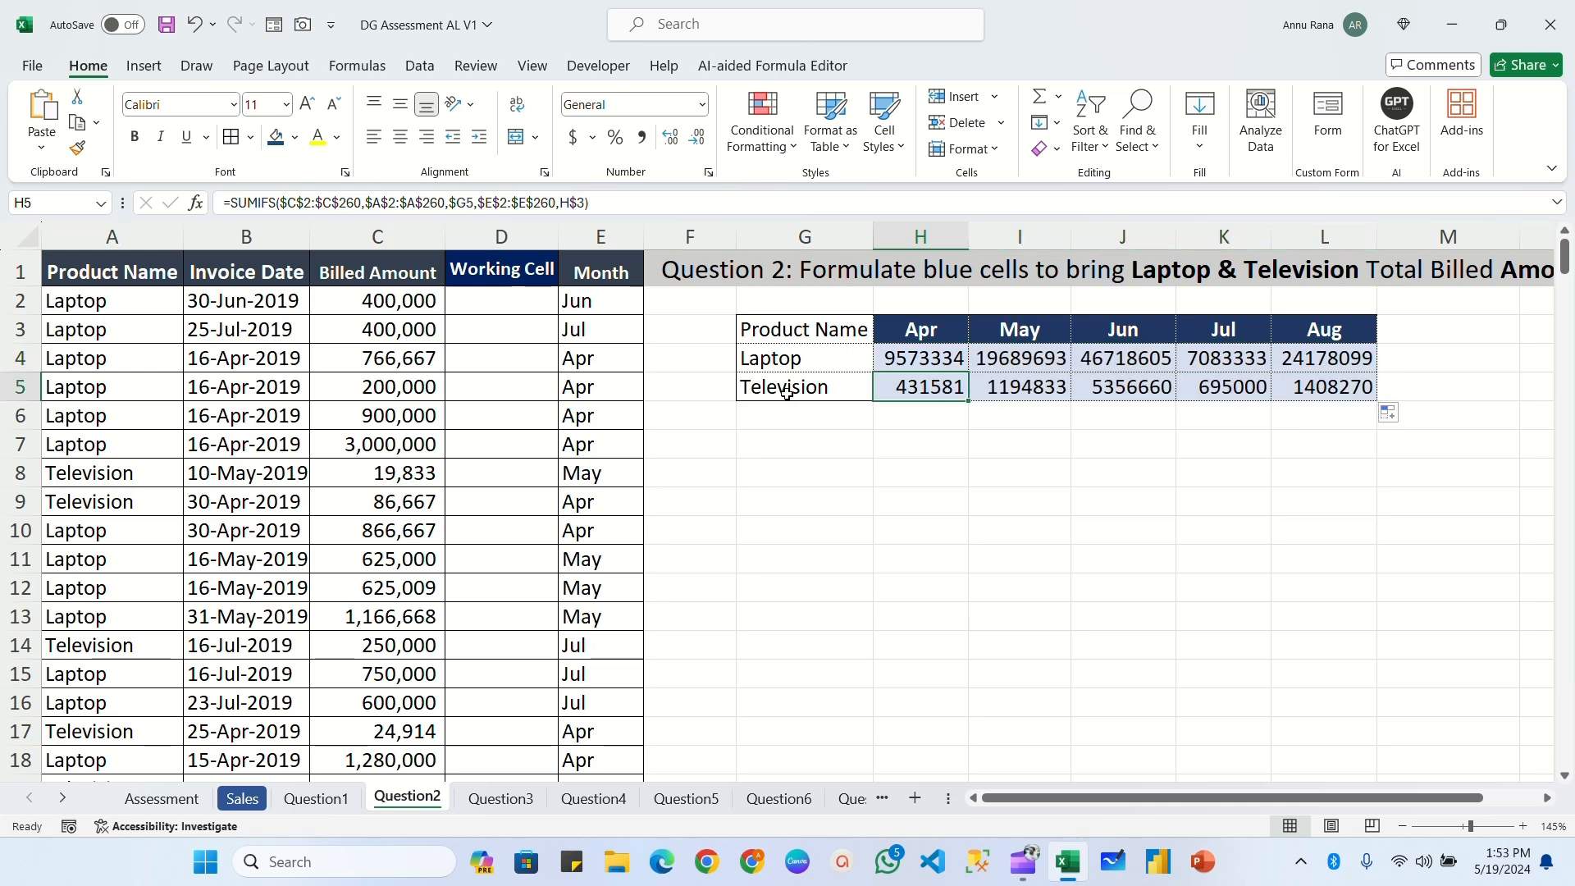
key(Up)
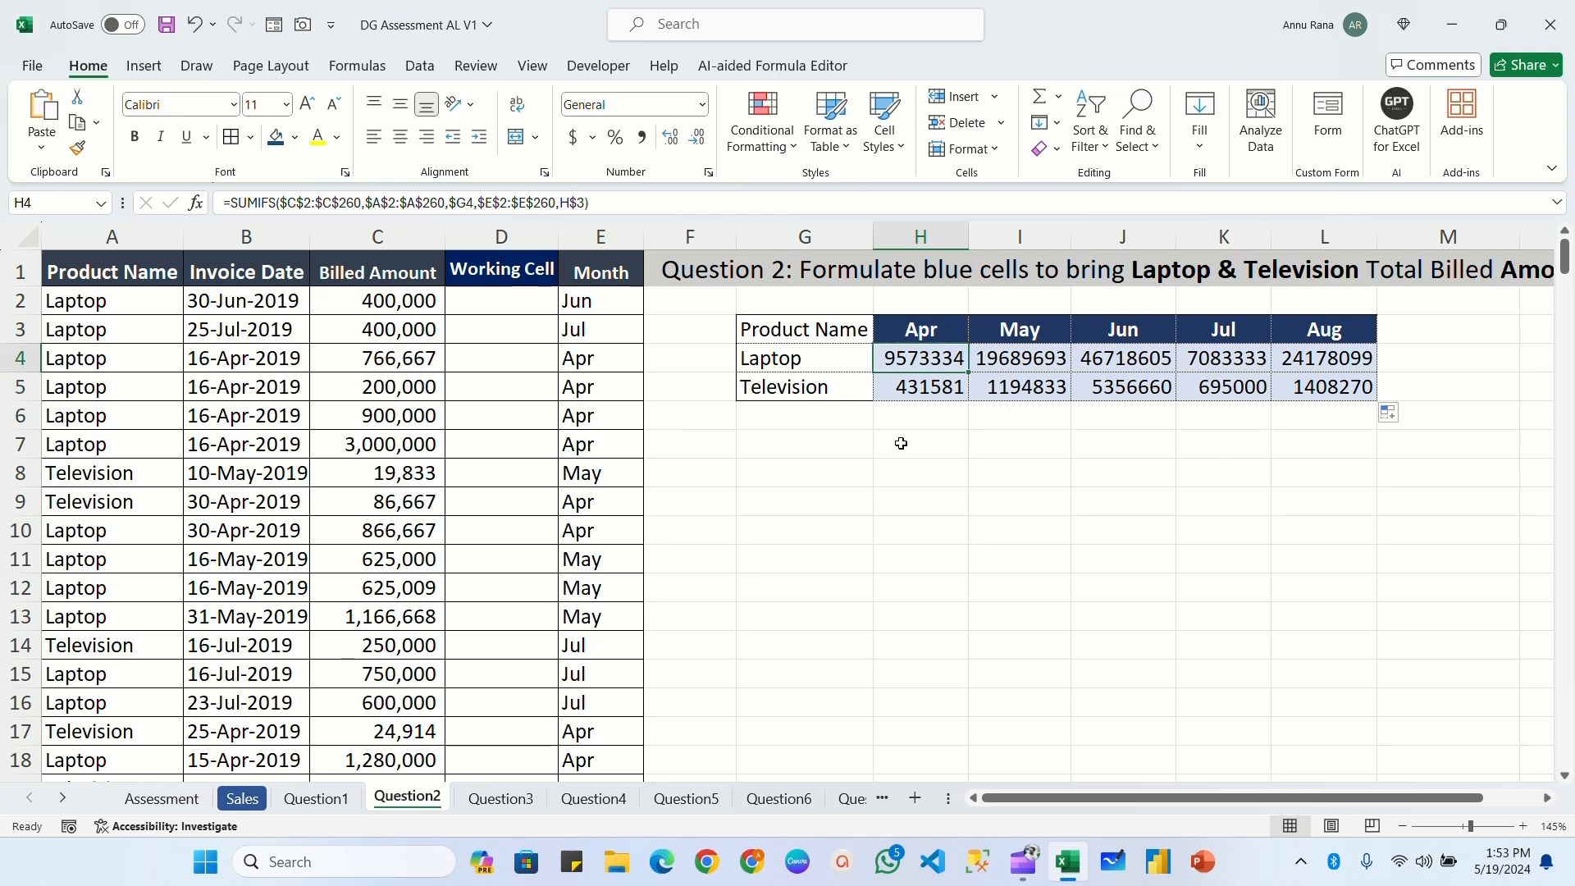
click(1048, 361)
click(1142, 359)
click(1261, 362)
click(1345, 361)
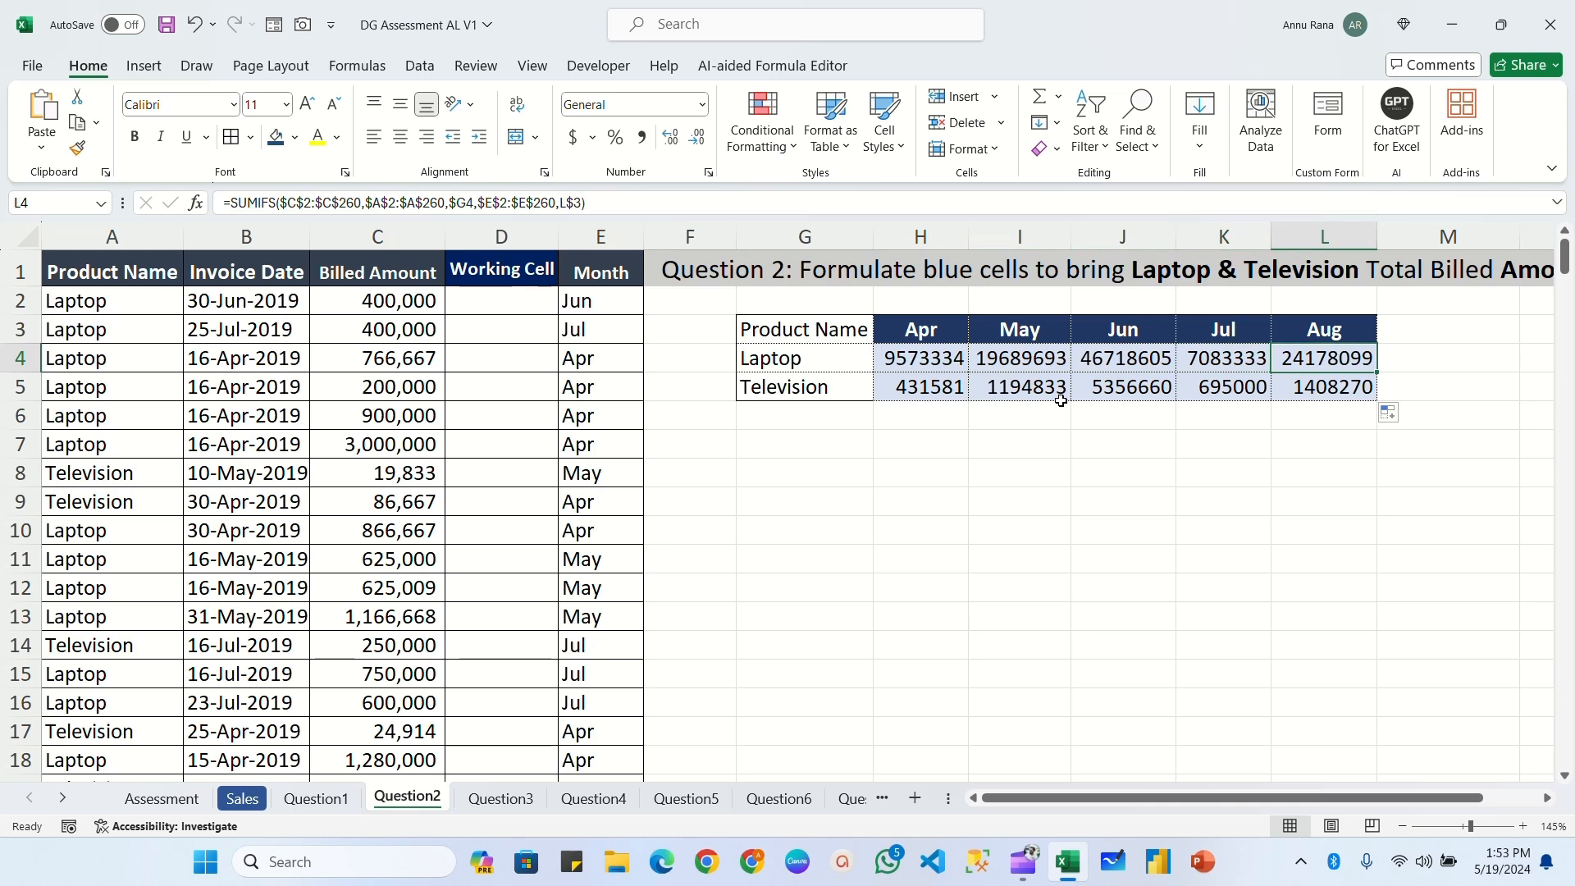
Turn on filters for the invoice data and filter the Month column to Apr only.
click(401, 273)
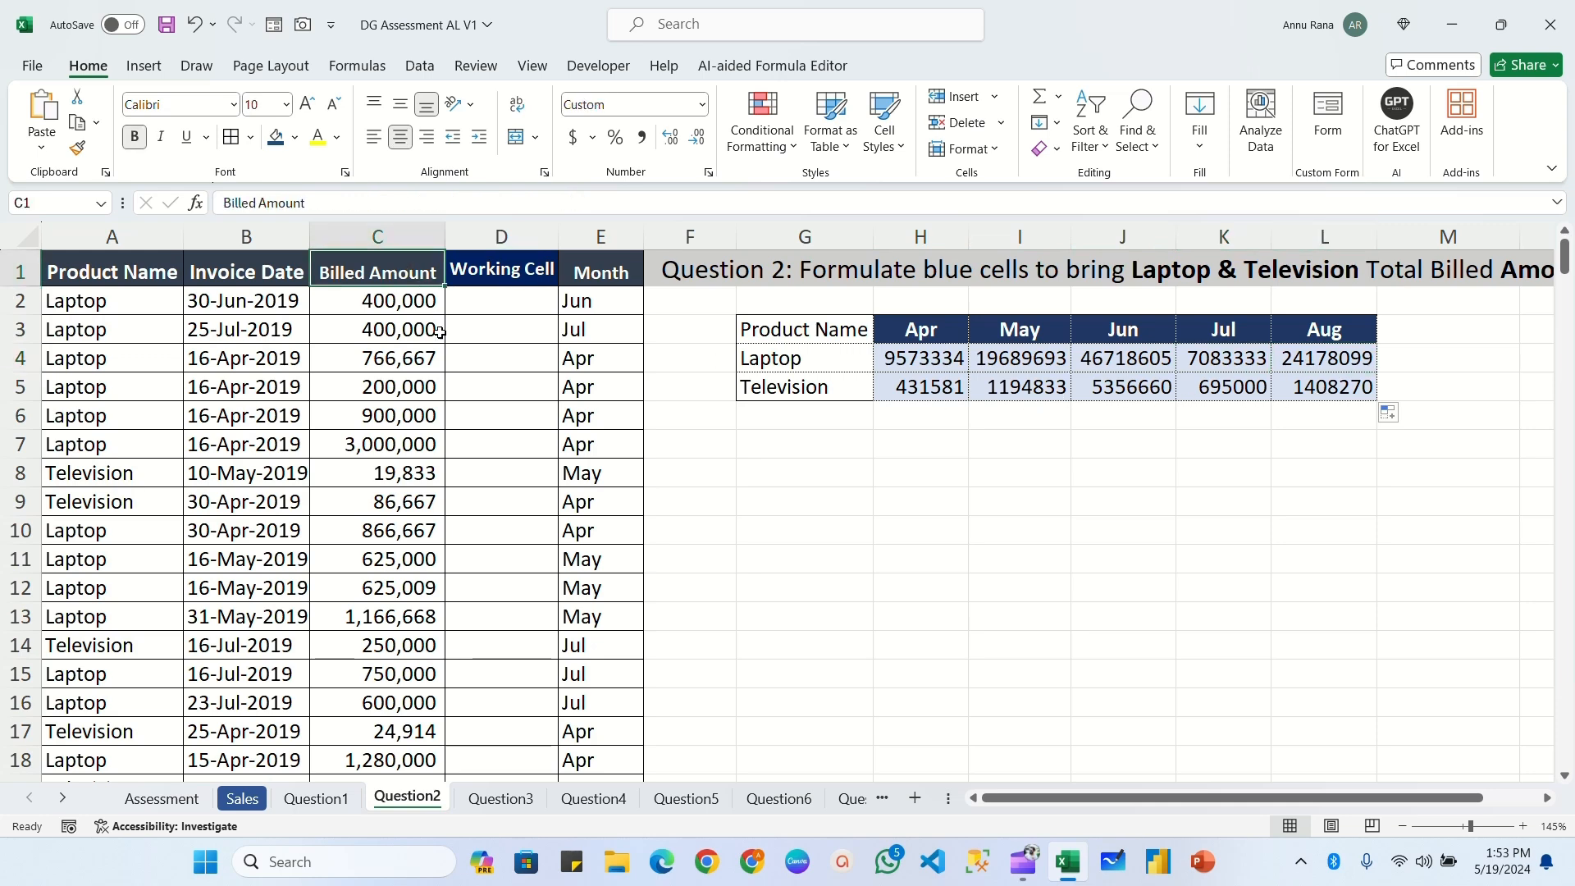
key(ctrl+shift+l)
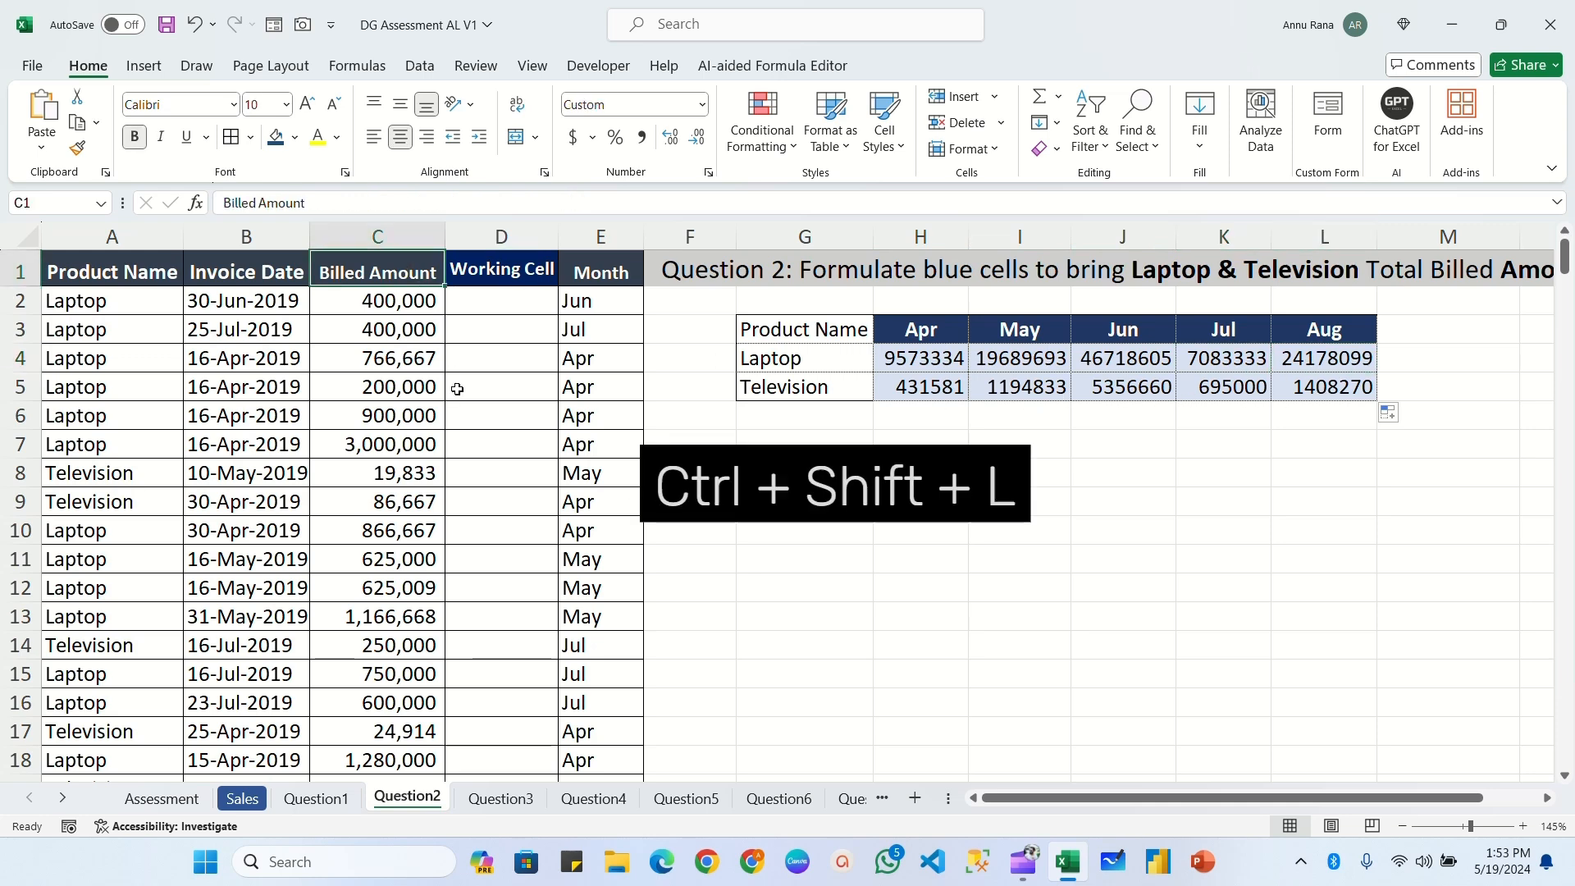
click(633, 276)
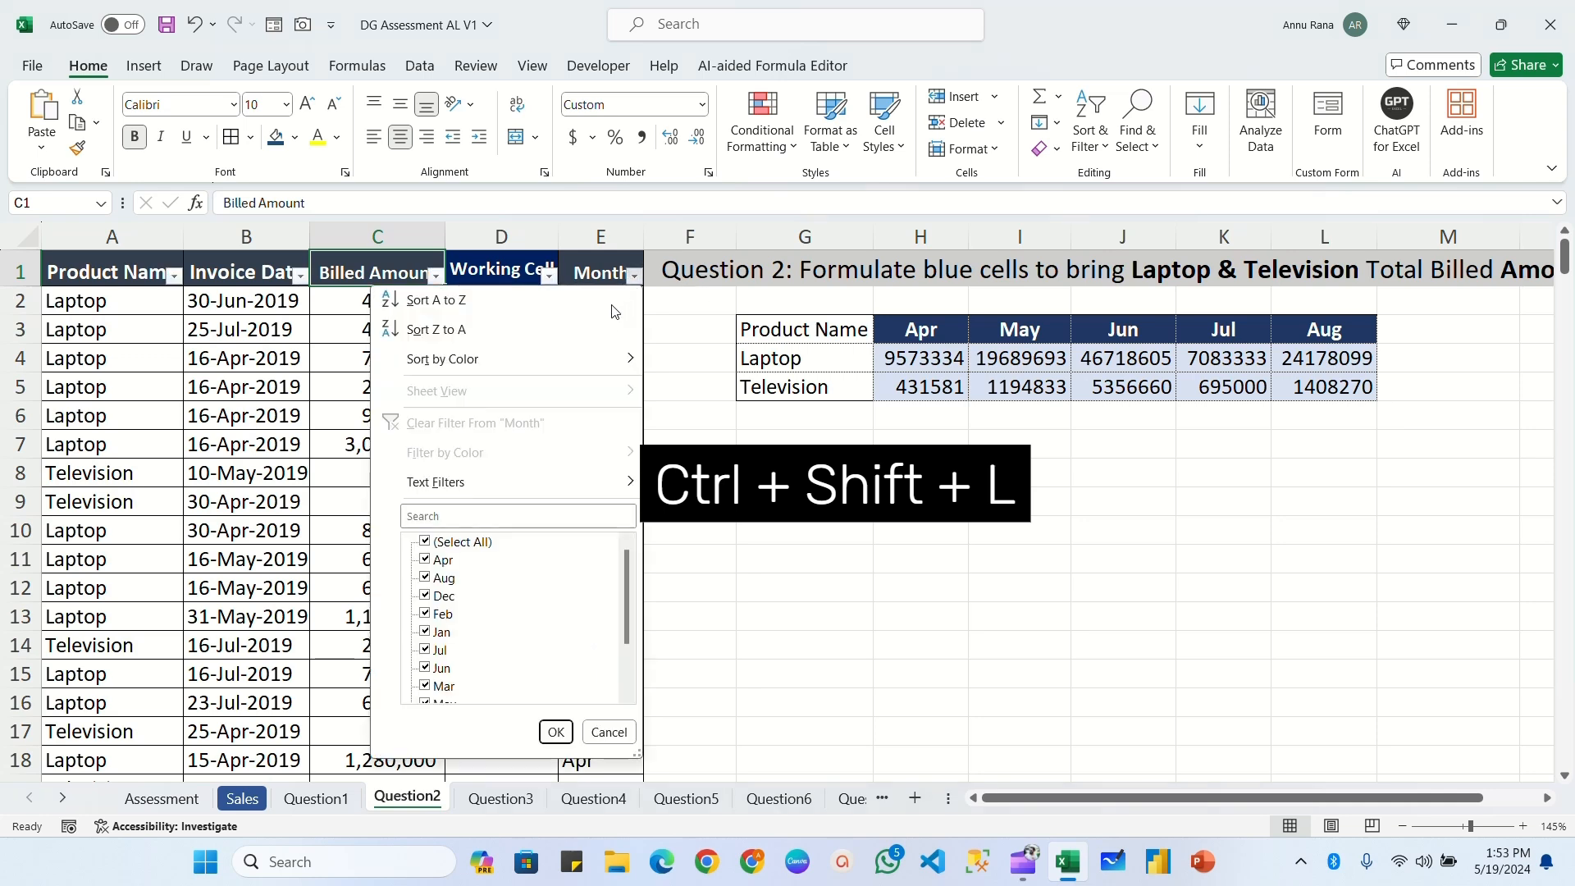
click(426, 543)
click(425, 560)
click(556, 732)
Filter the Product Name column to show only Laptop.
click(173, 275)
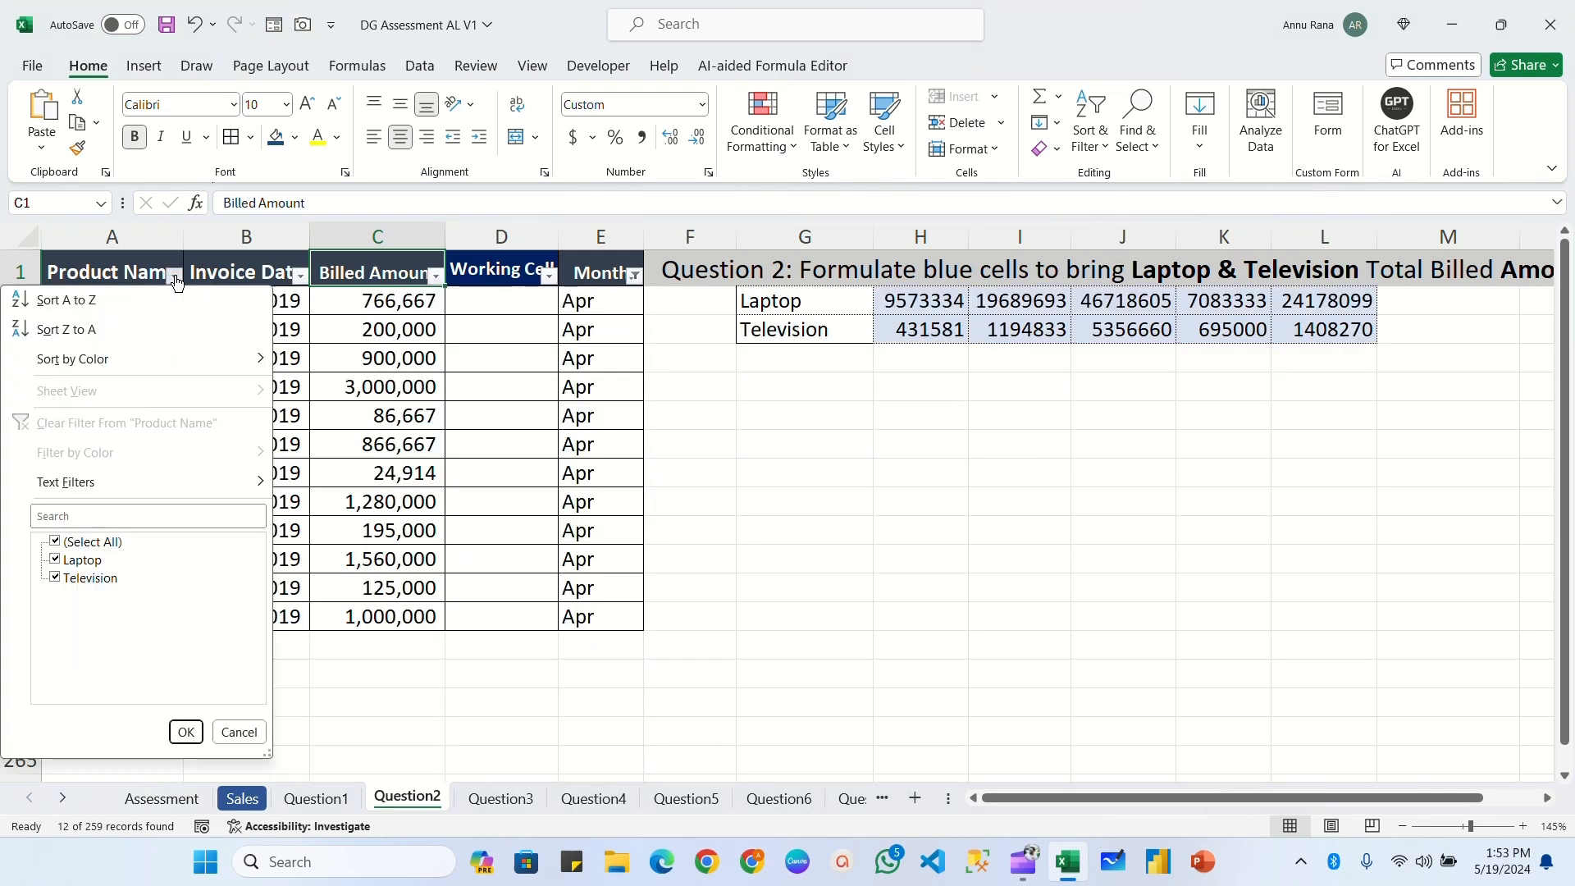
click(74, 515)
click(55, 541)
click(55, 559)
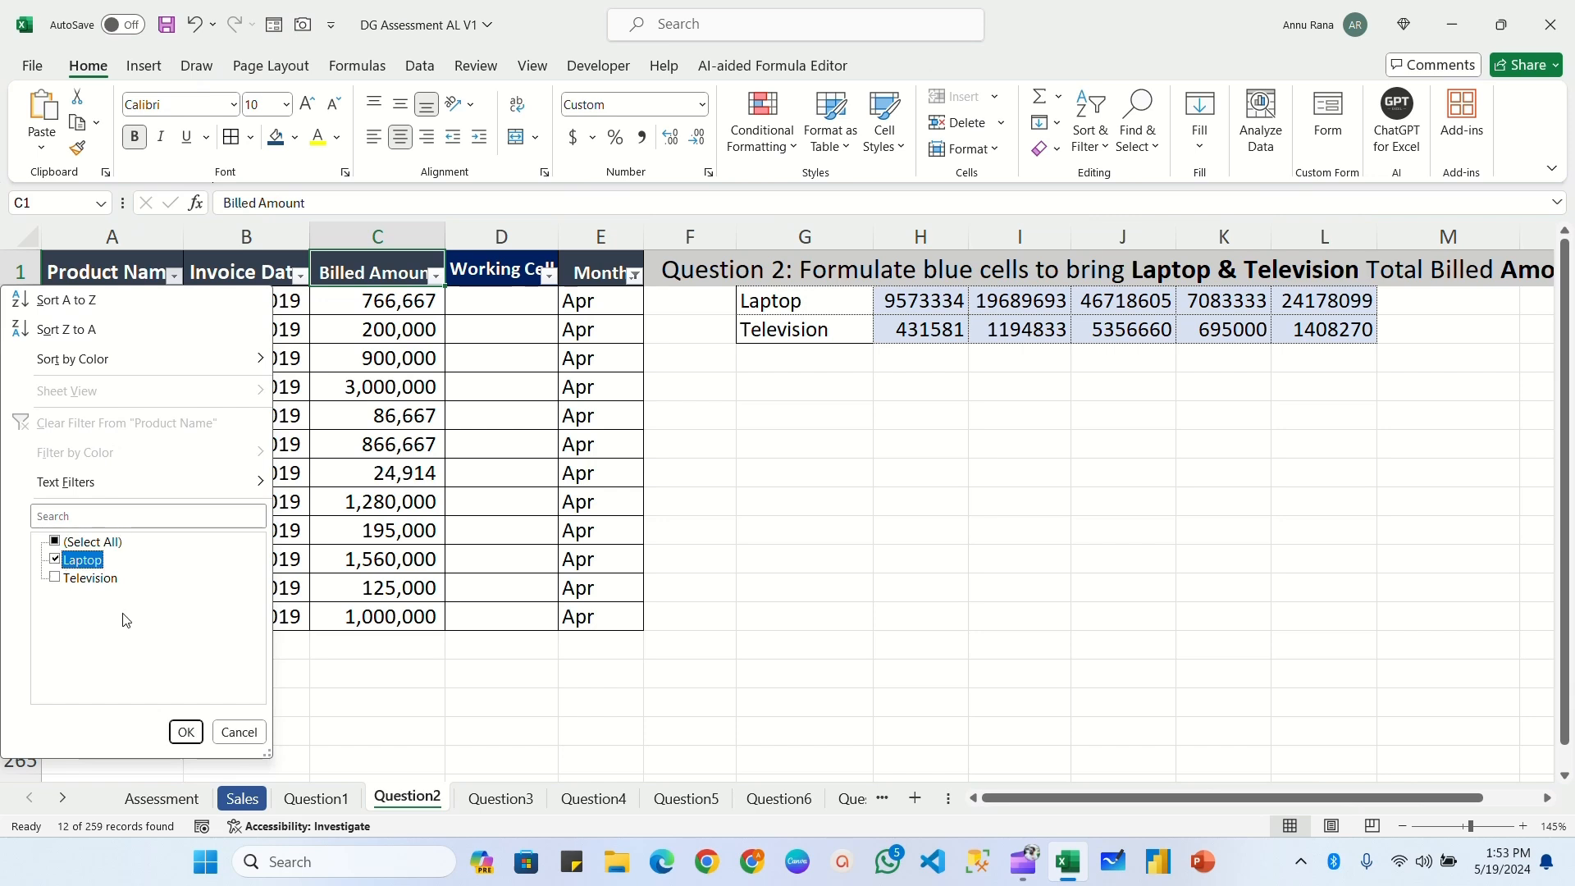
click(186, 732)
Select the filtered Billed Amount values and magnify the screen to compare their sum with the Laptop Apr result, ending at 100% magnification.
drag(392, 297, 380, 504)
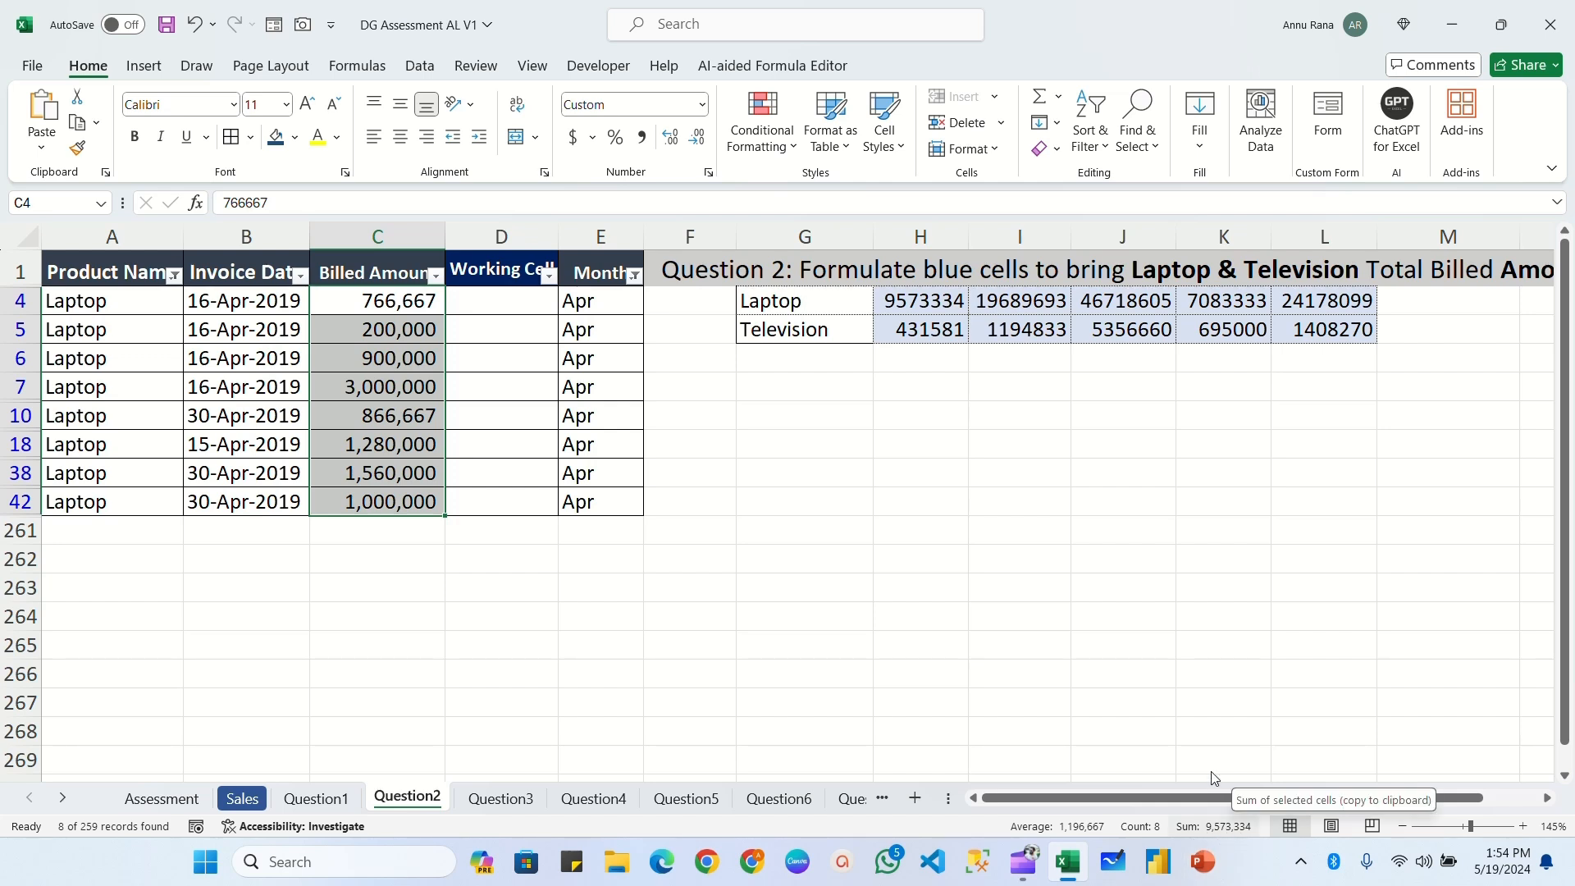
key(super+plus)
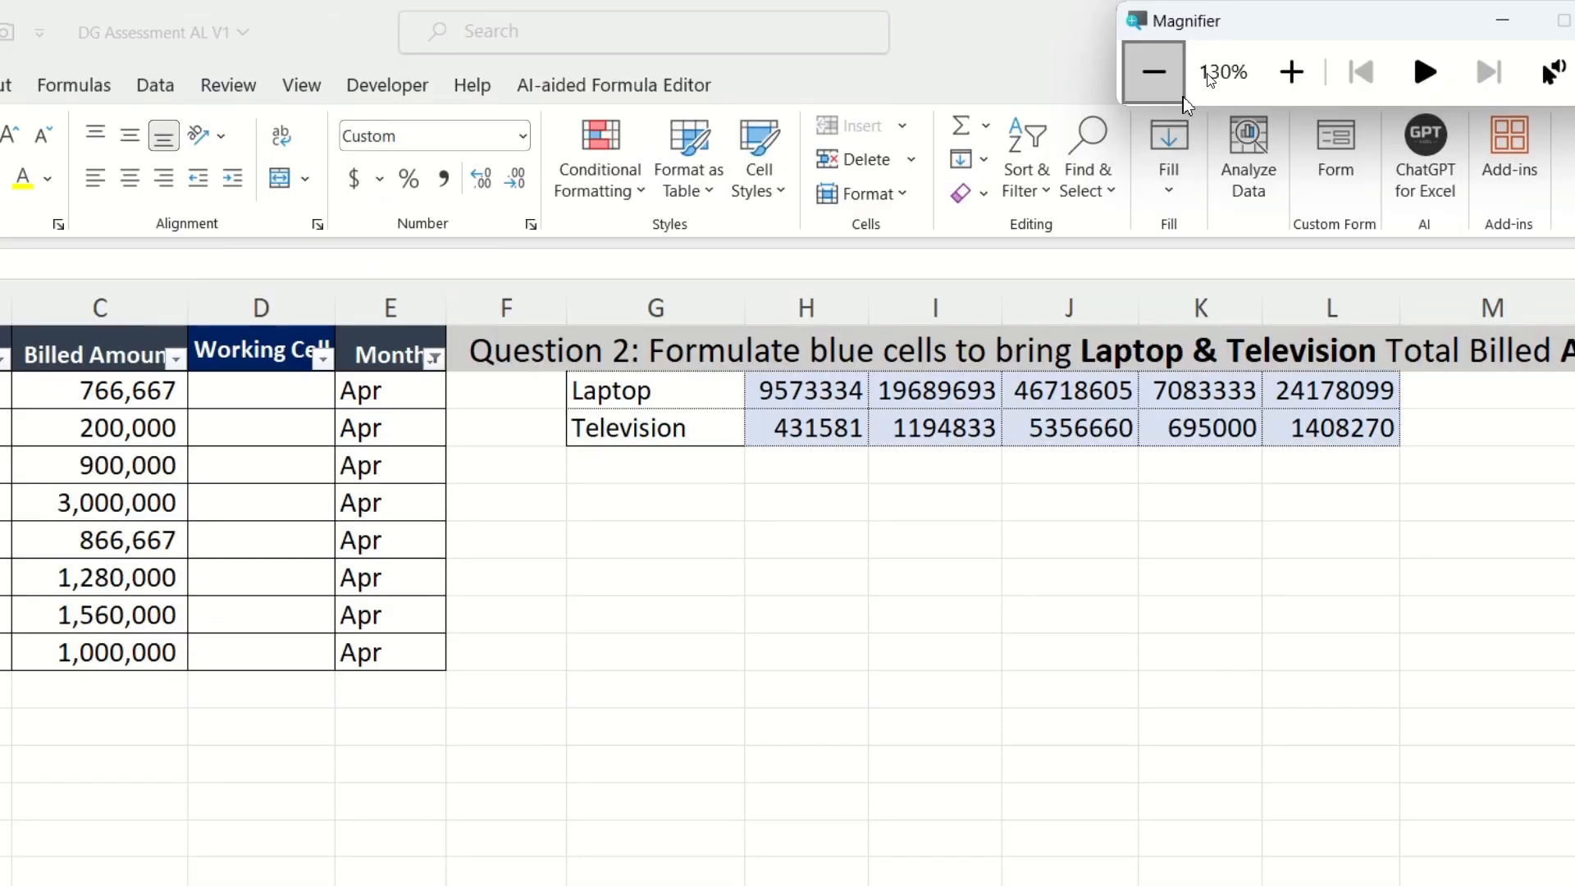
click(1187, 56)
click(1188, 56)
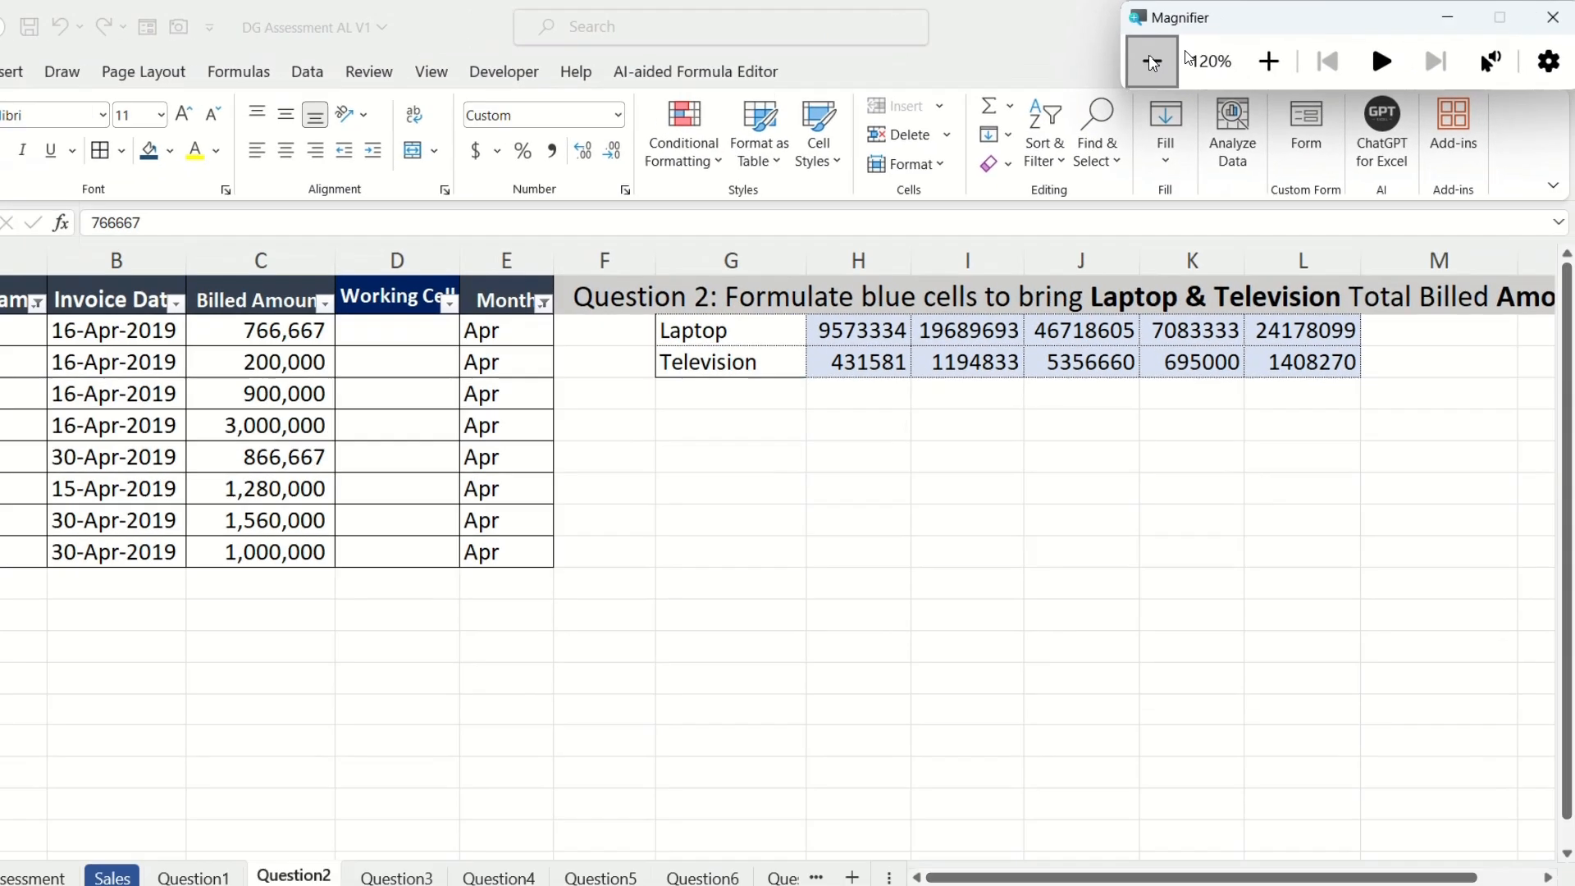
click(1188, 56)
click(387, 272)
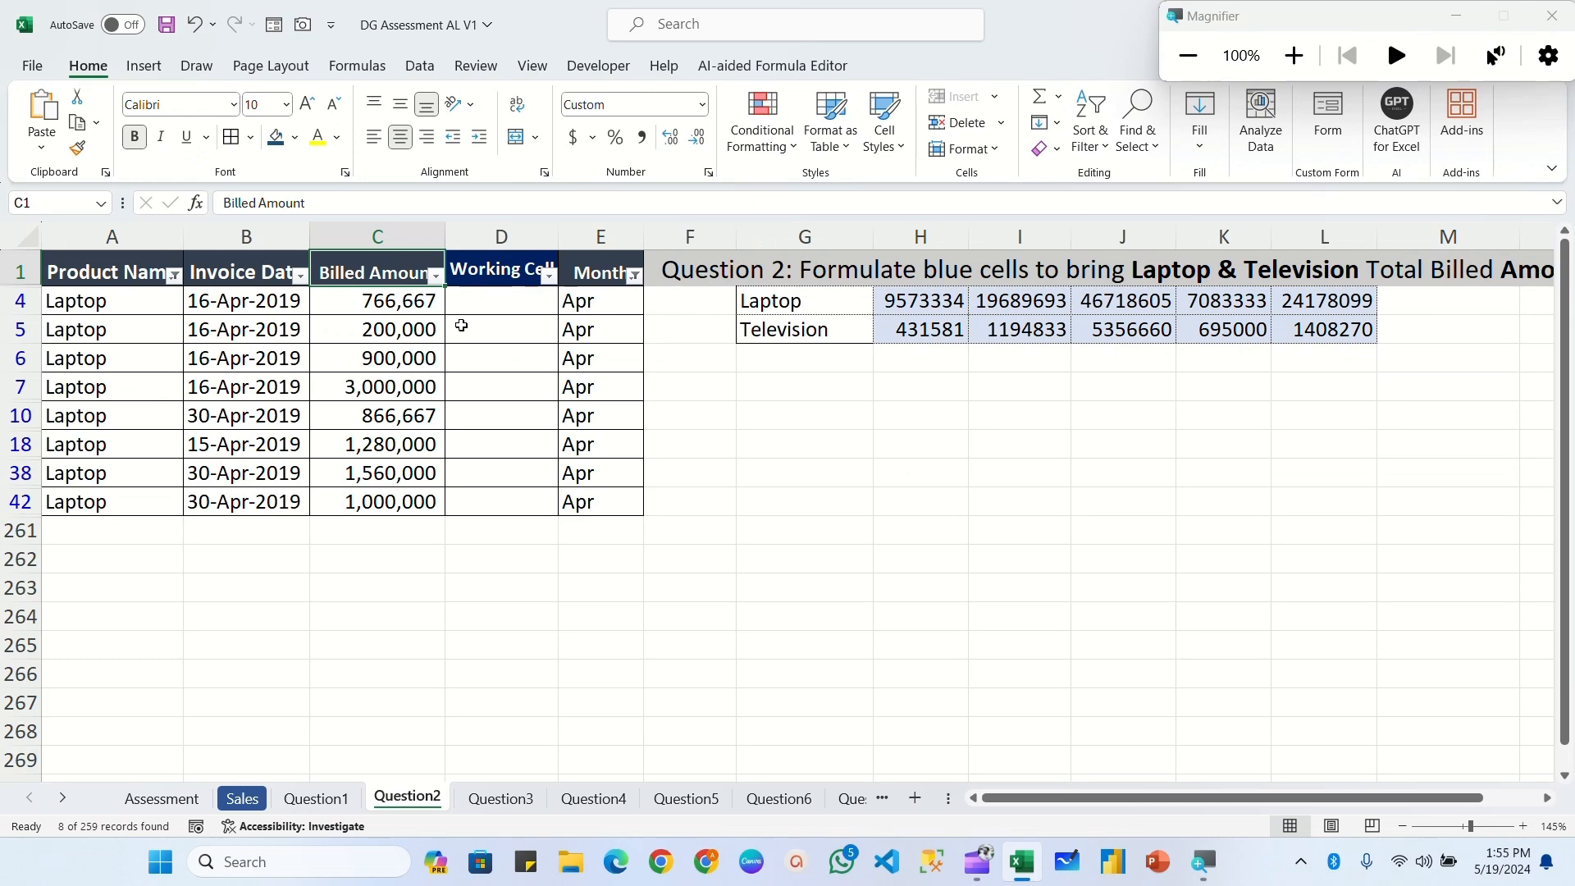
Include Television again in the Product Name filter and open the Month filter options.
click(175, 277)
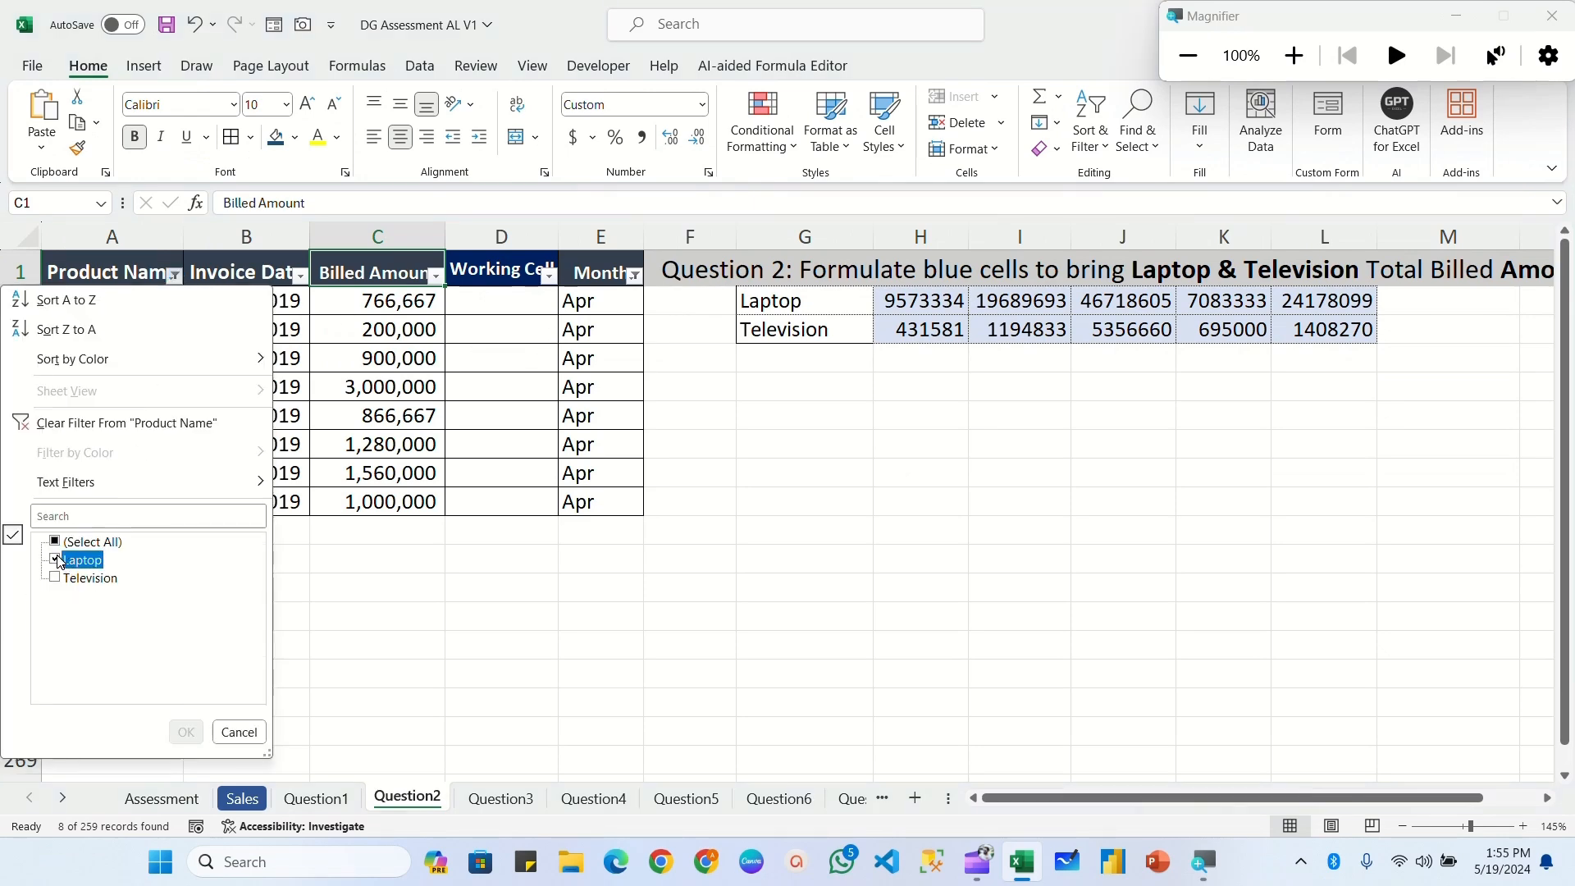
click(55, 574)
click(183, 732)
click(633, 275)
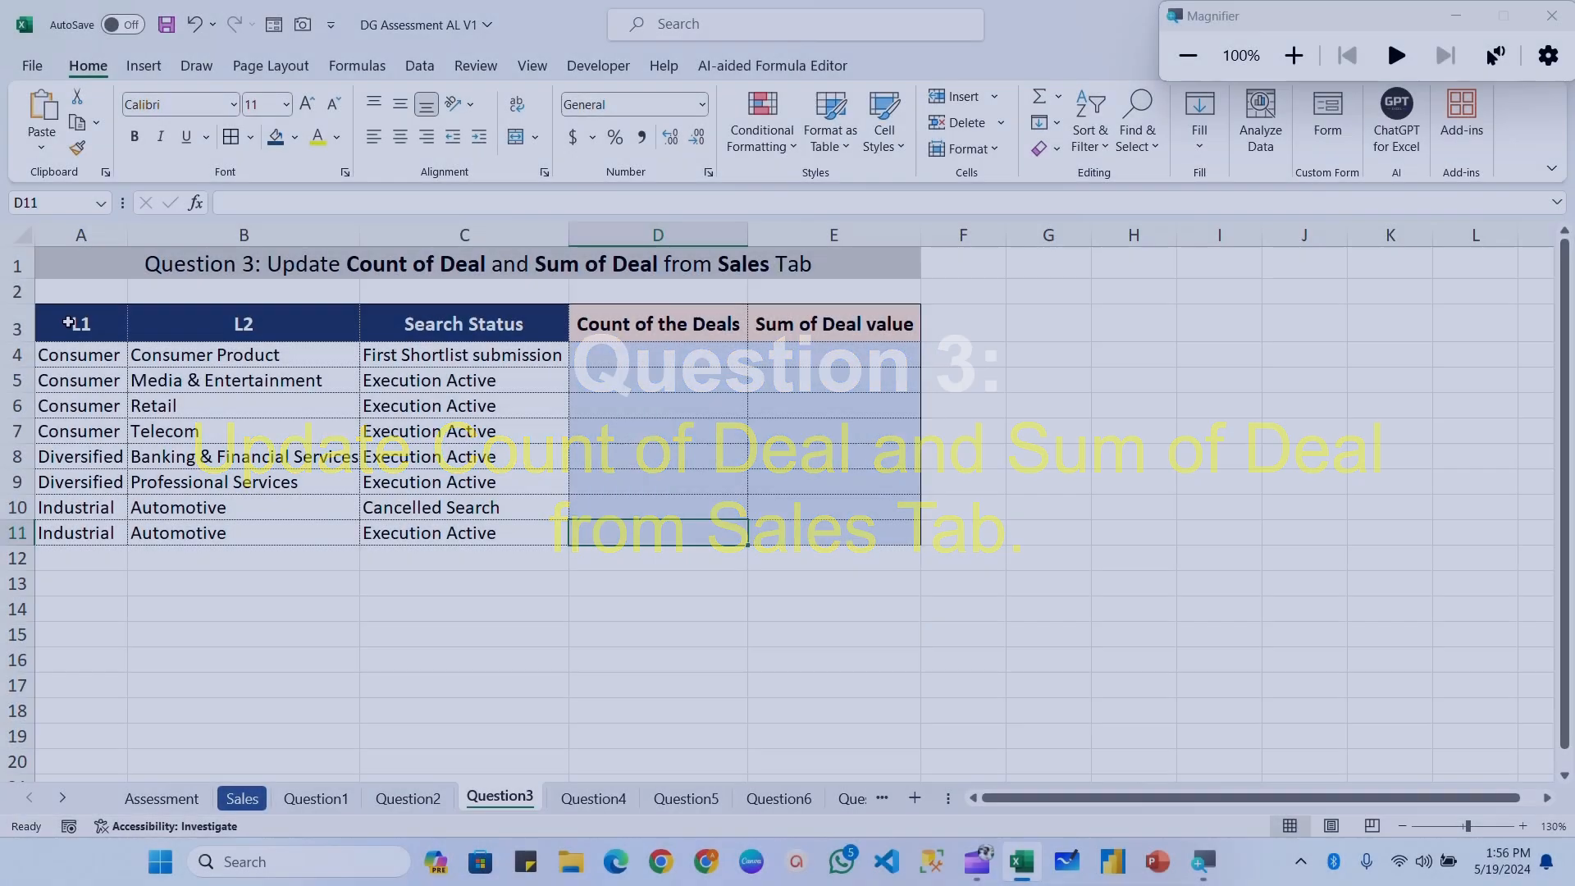
On the Question3 sheet, examine the L1, L2 and Search Status columns and the empty Count of the Deals and Sum of Deal value cells.
drag(57, 328, 487, 535)
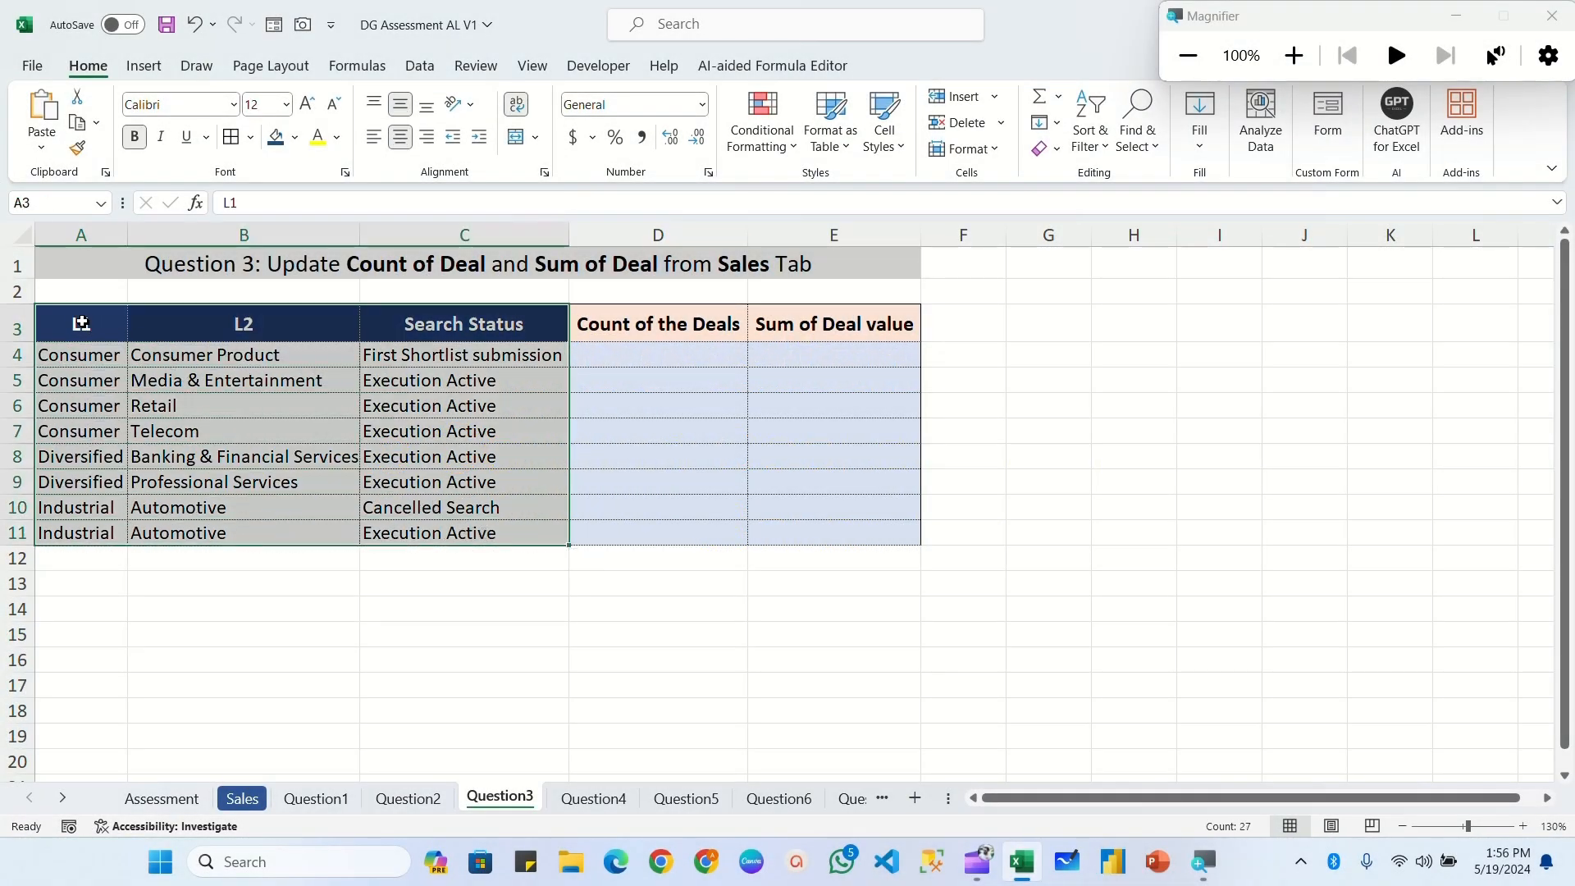
click(81, 322)
click(228, 323)
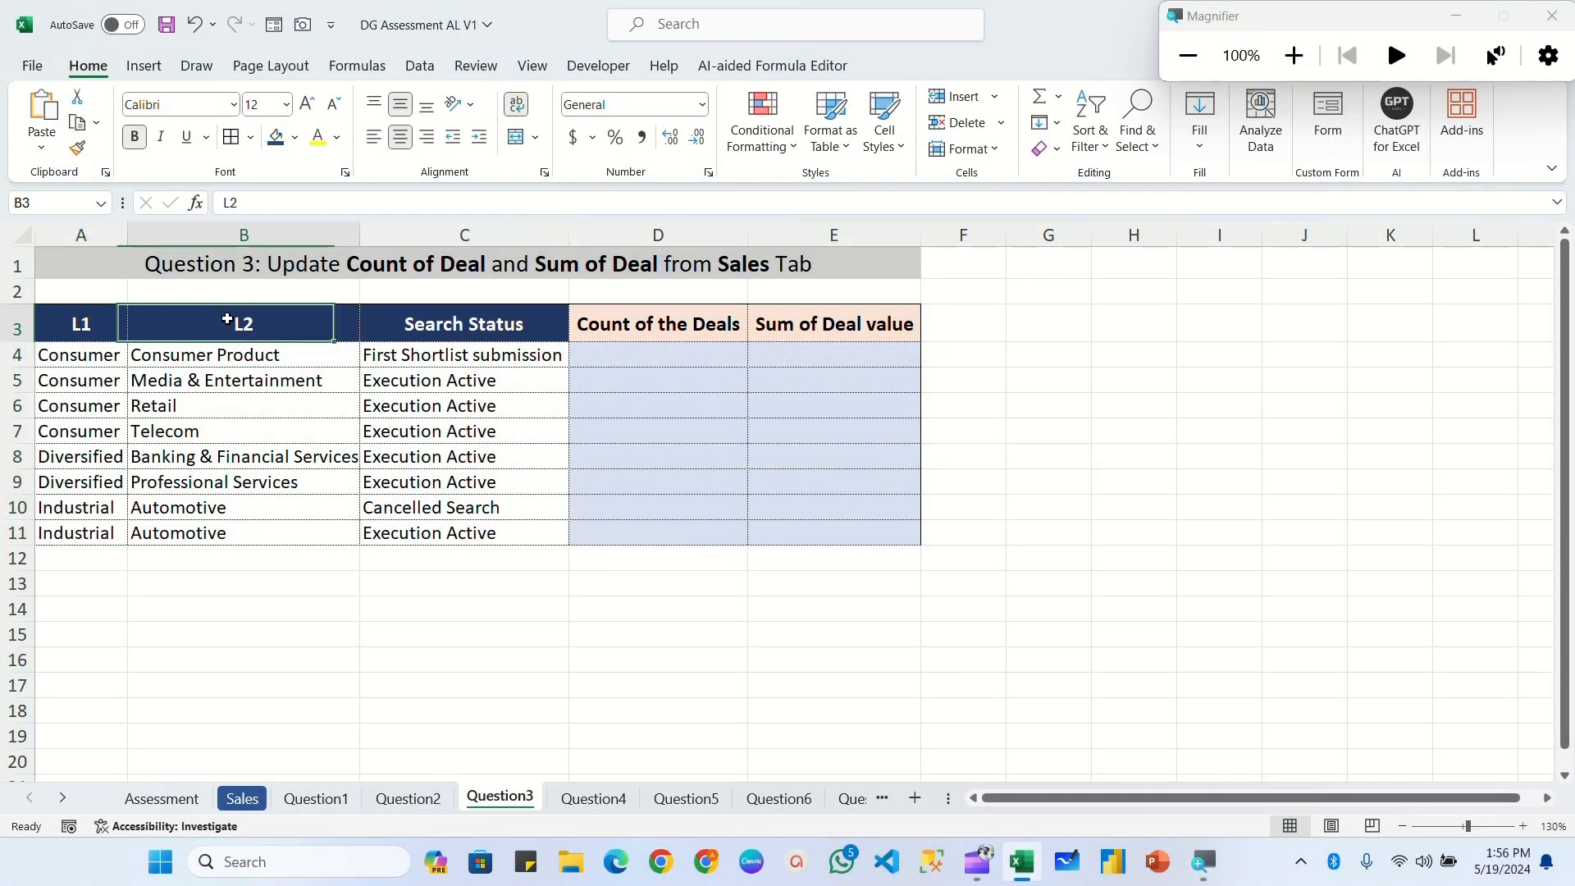
click(475, 328)
click(680, 359)
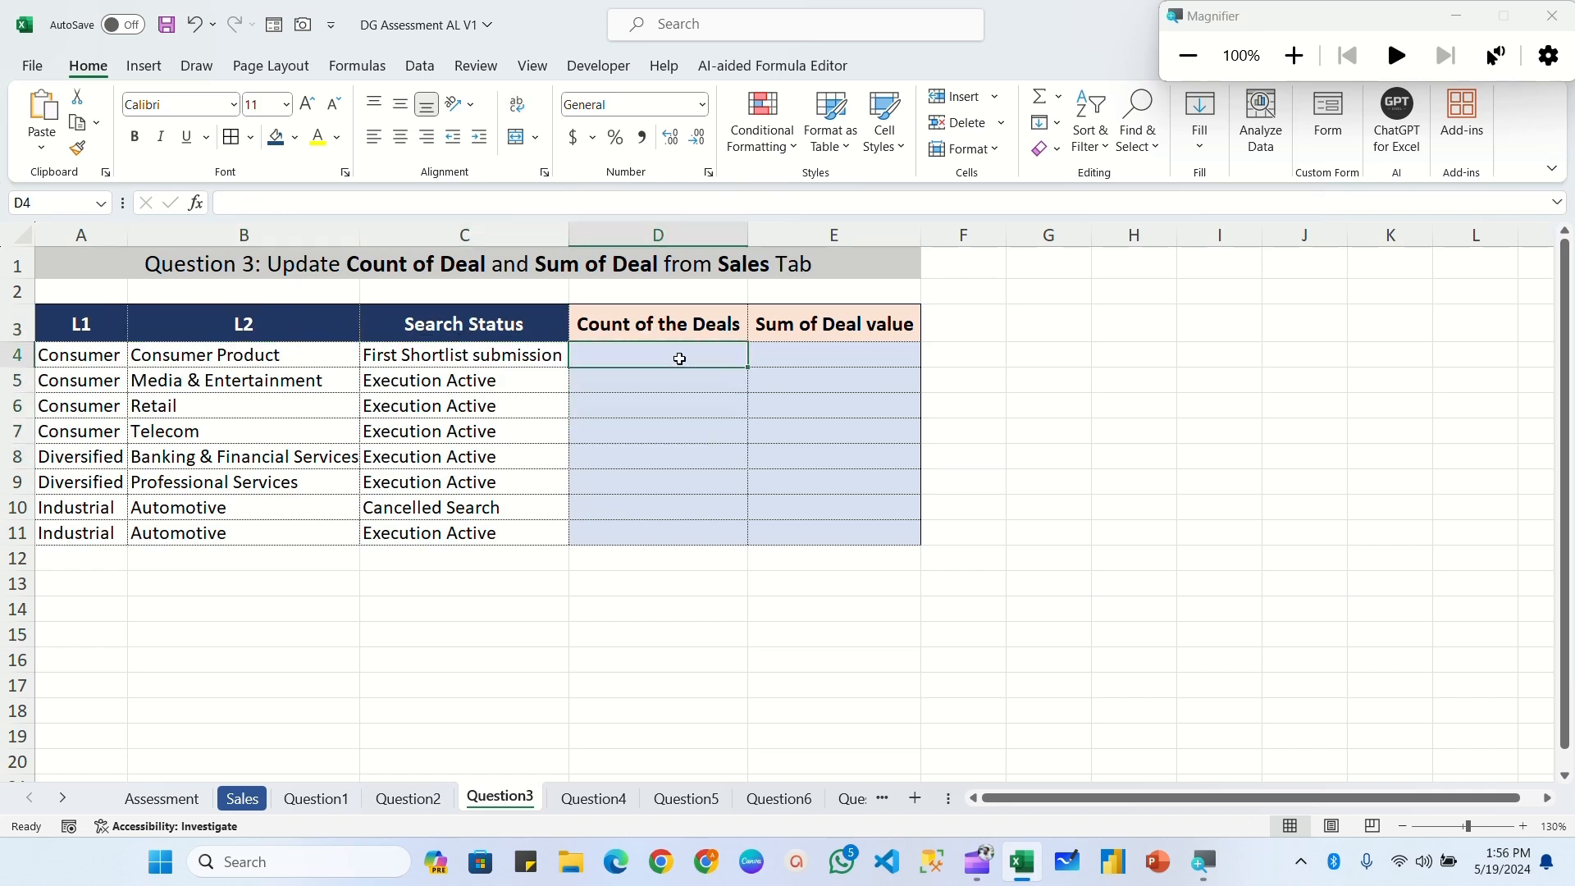
drag(692, 351, 687, 535)
drag(812, 353, 816, 543)
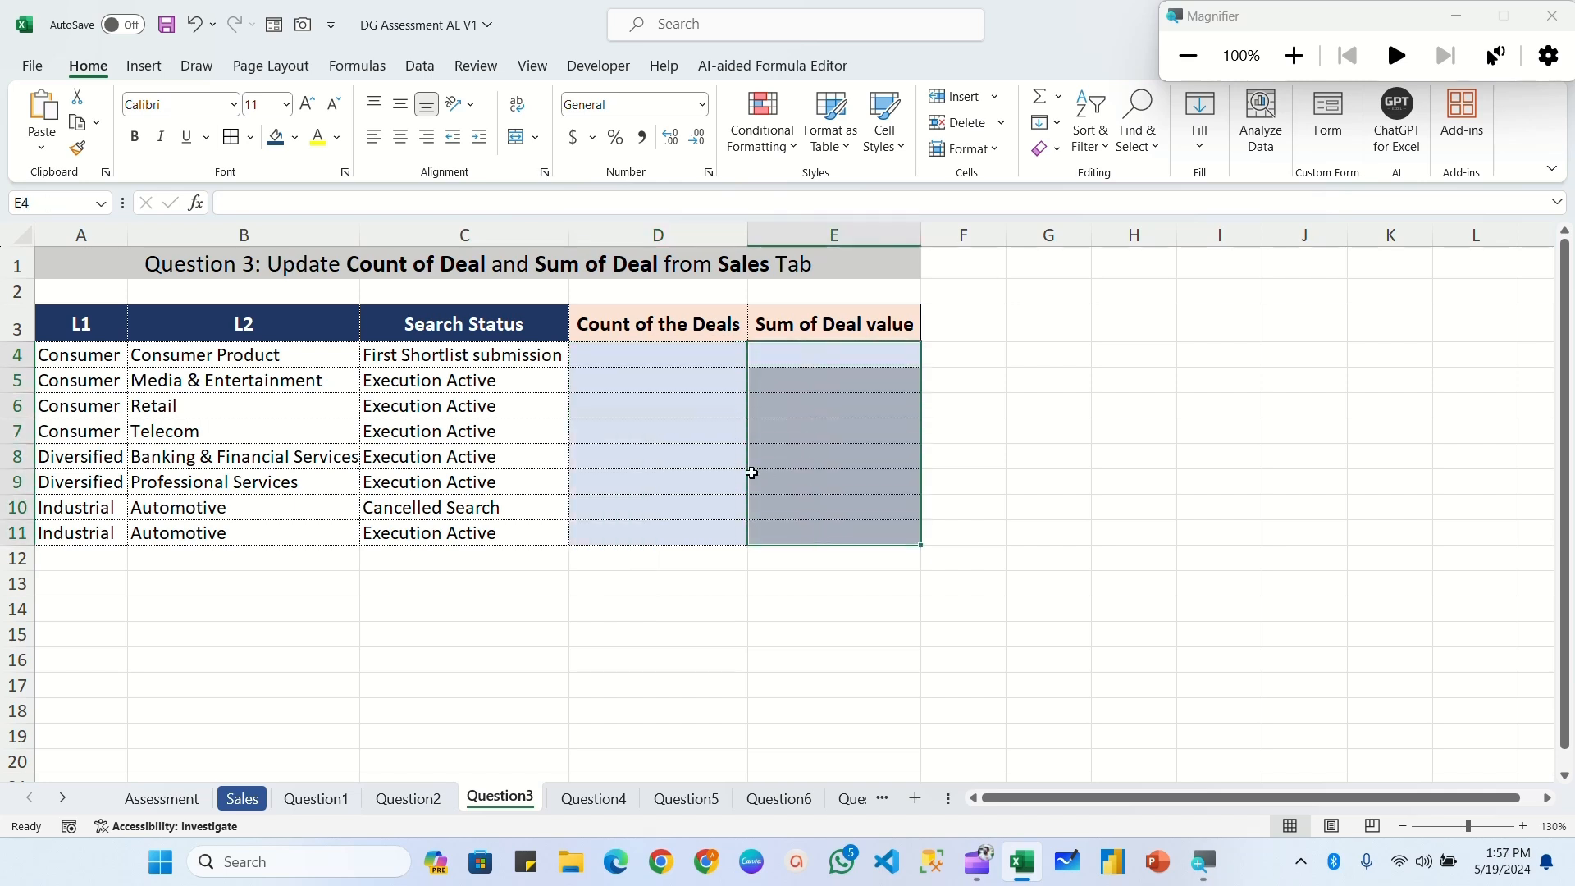
click(402, 640)
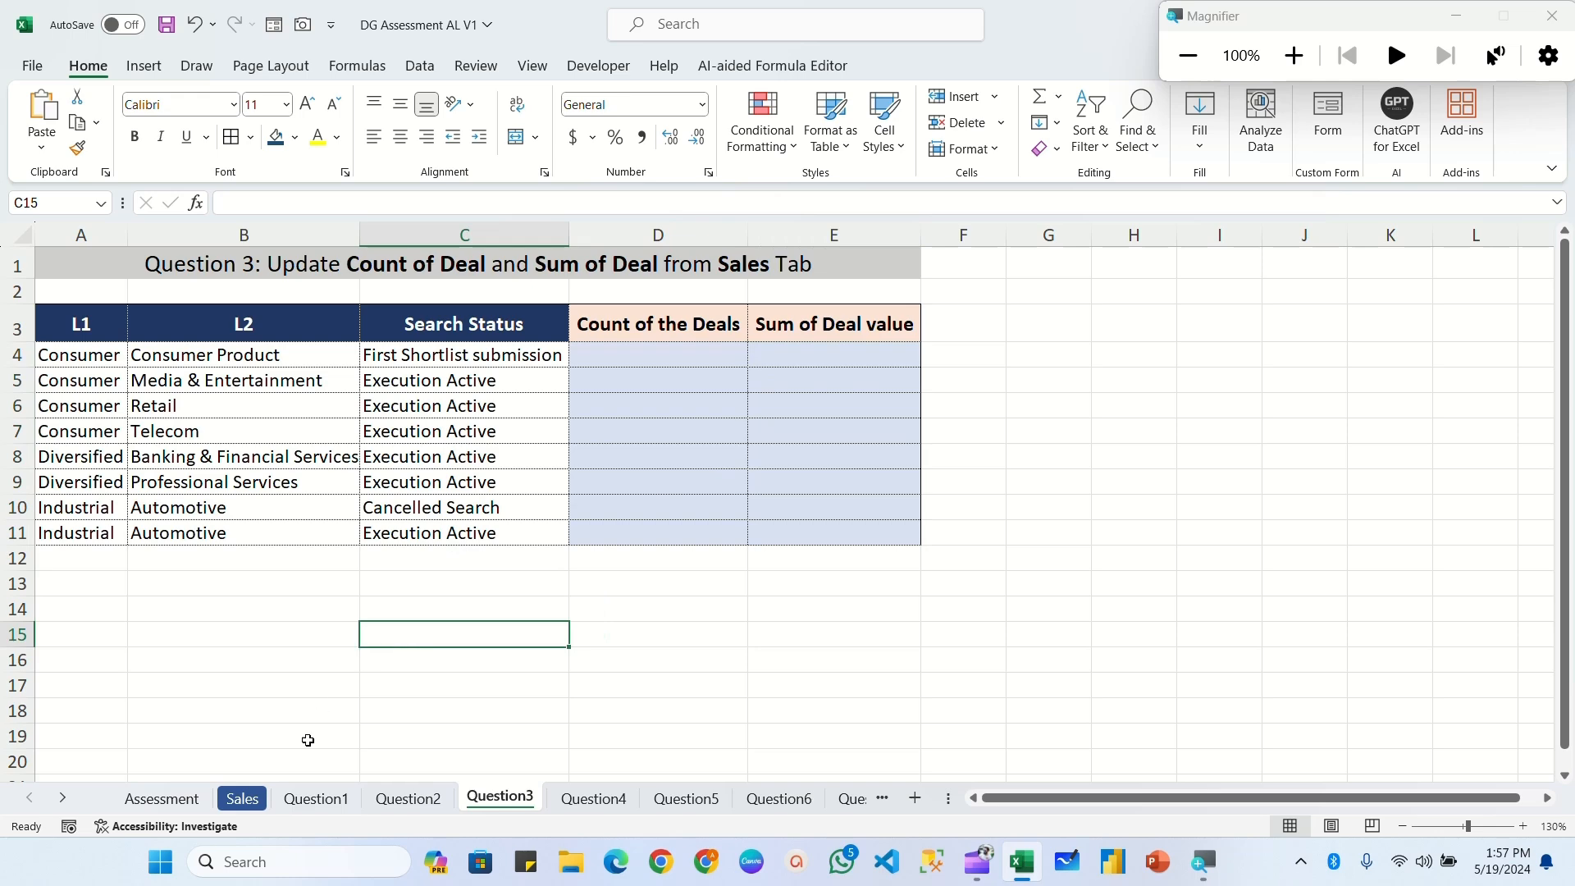
Open the Sales sheet and review its column headers from L1 through Month as the source data for Question 3.
click(242, 798)
scroll(466, 439, down, 3)
scroll(402, 331, up, 3)
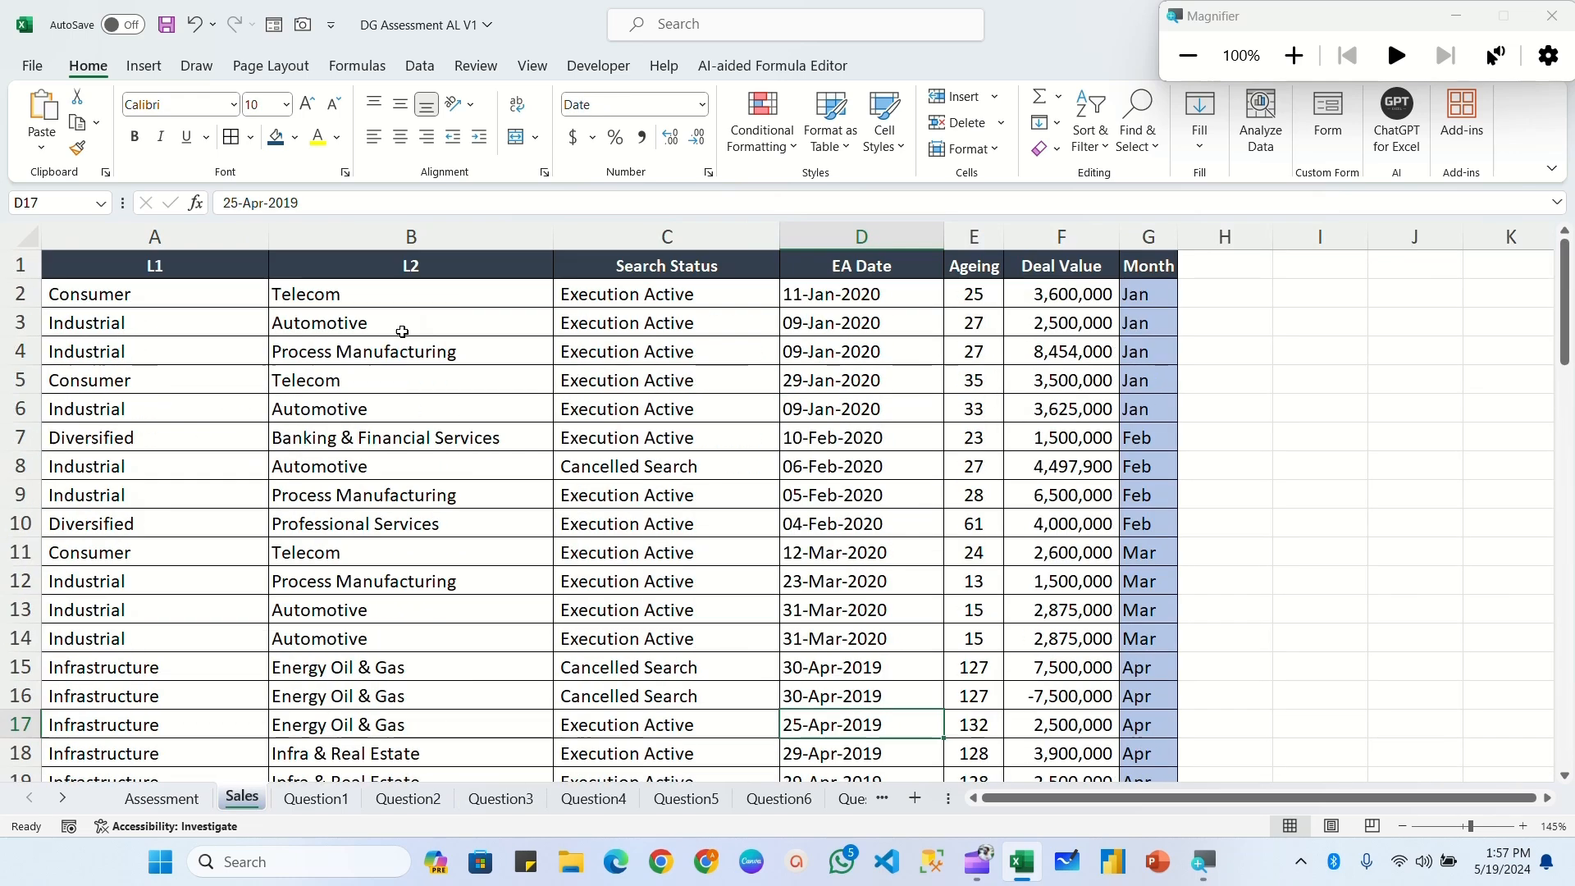
click(180, 272)
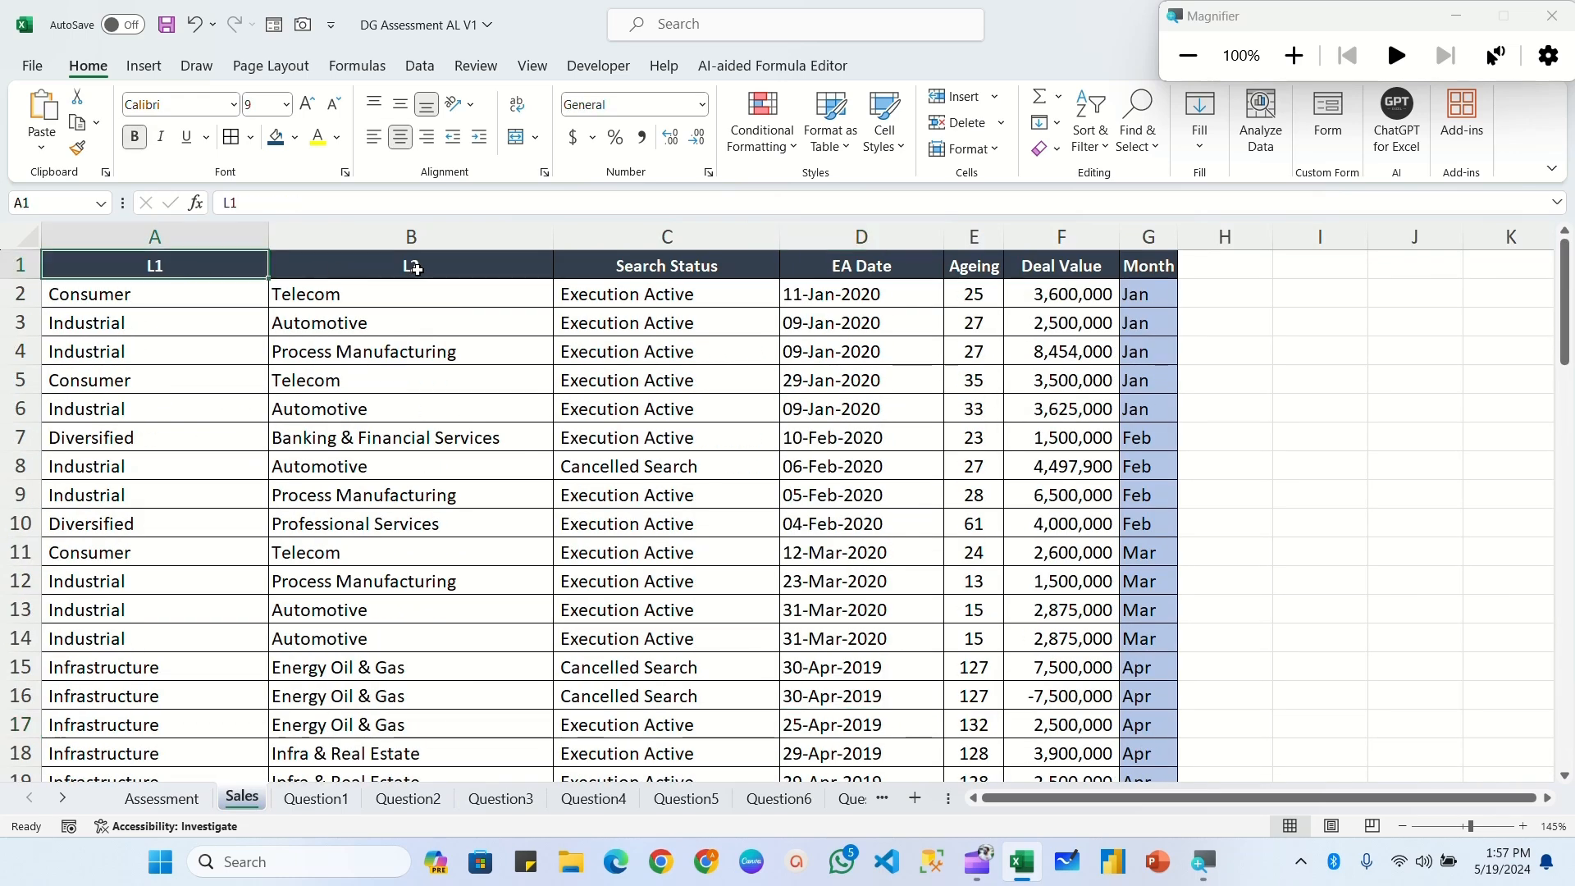
click(417, 269)
click(720, 269)
click(880, 267)
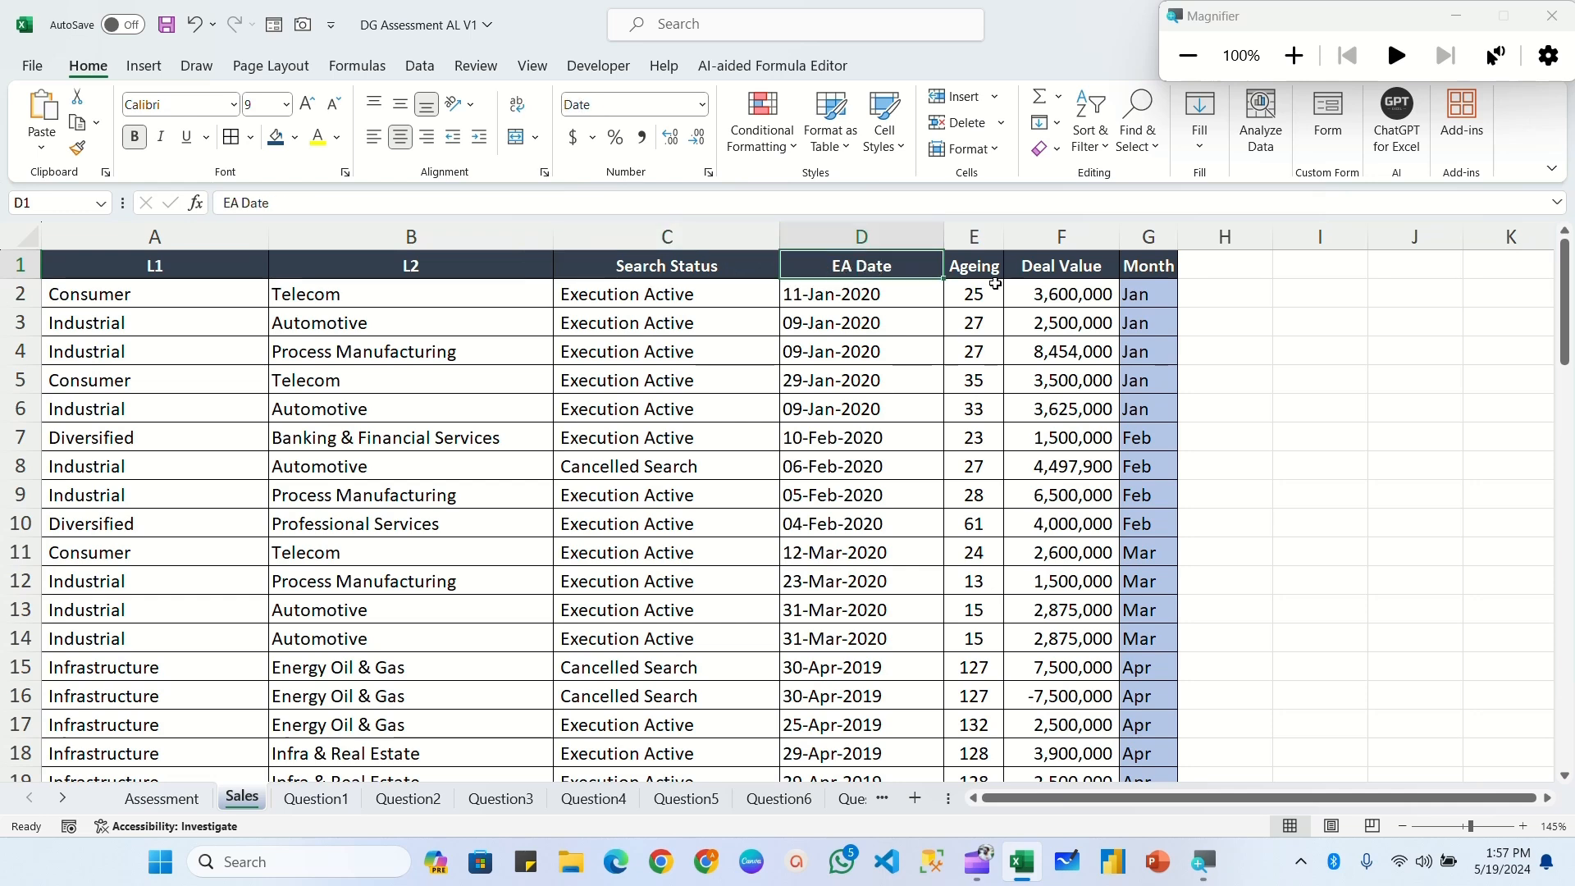
click(981, 269)
click(1149, 270)
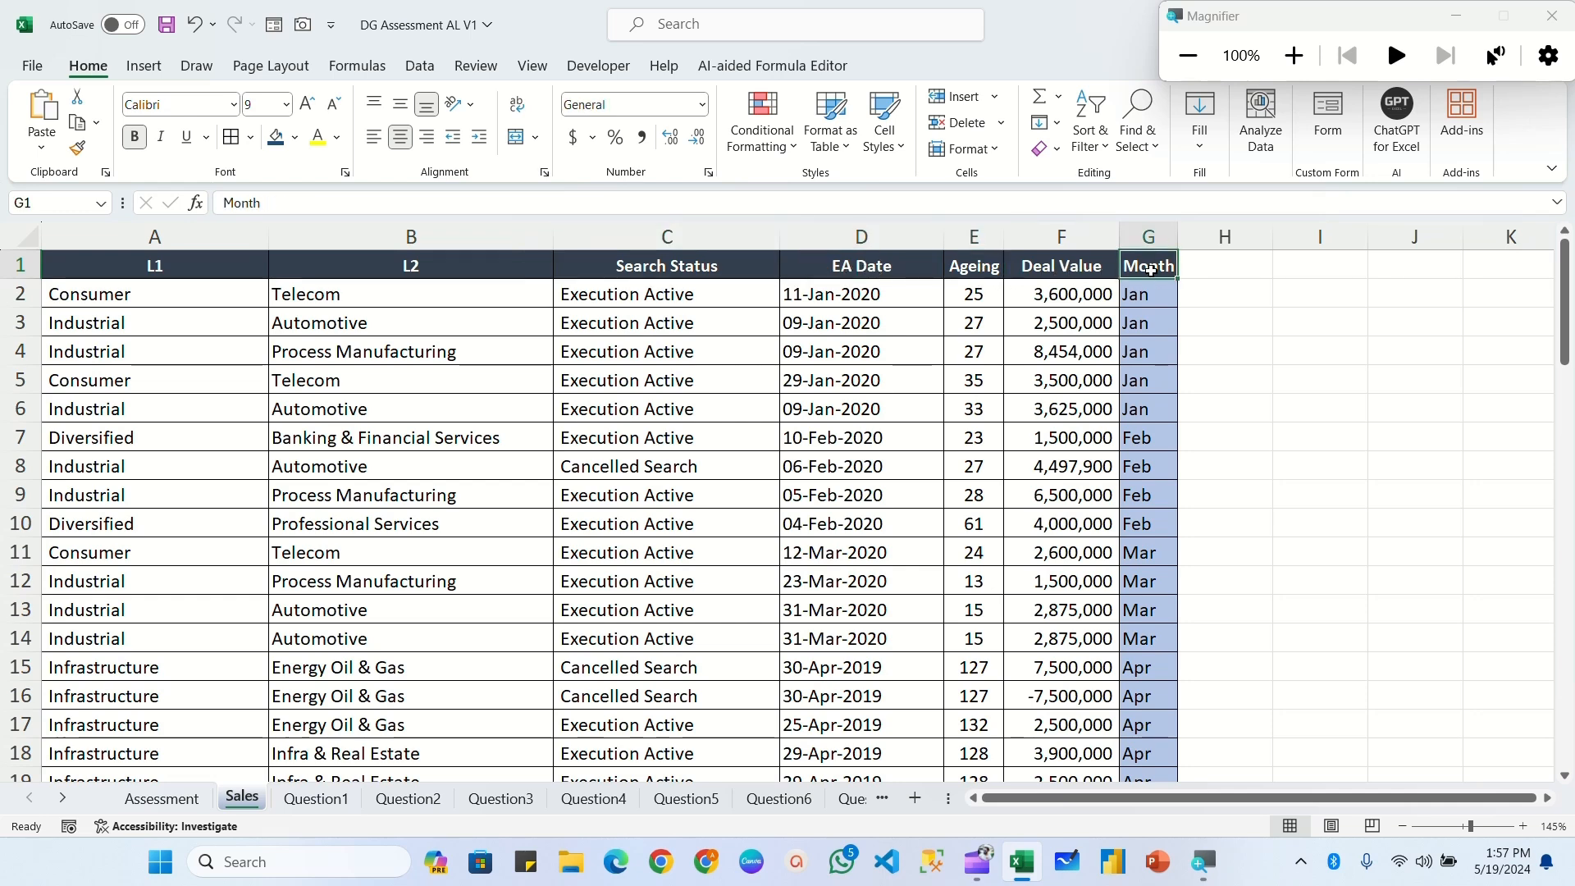
Return to the Question3 sheet, review the first row's three criteria, and begin a COUNTIFS formula in cell D4.
click(500, 798)
click(602, 358)
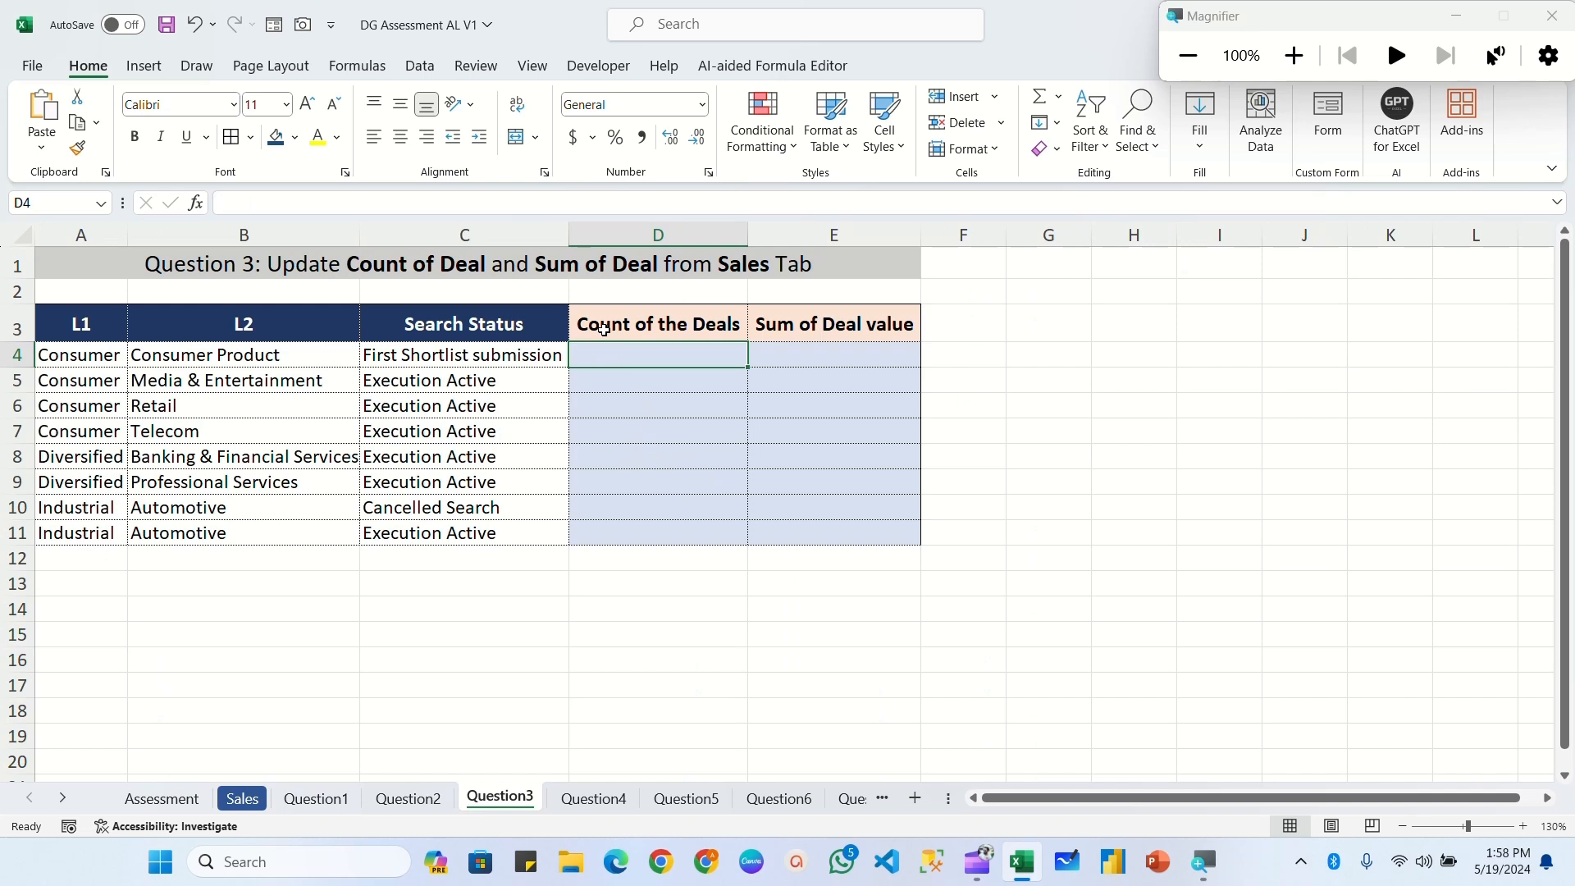
click(73, 354)
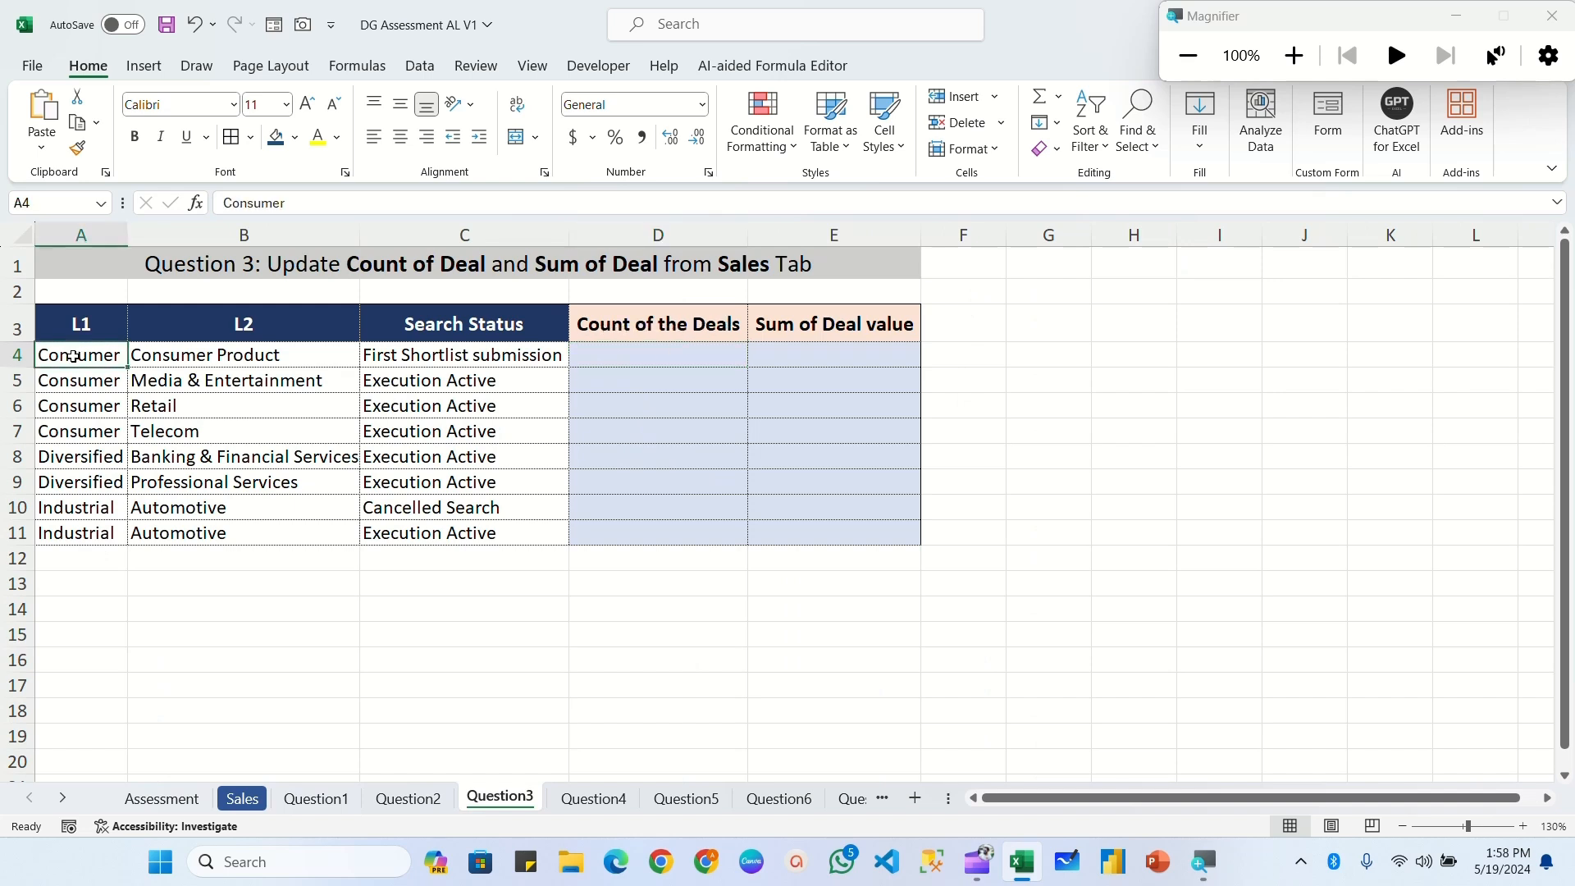
click(346, 355)
click(457, 355)
click(714, 354)
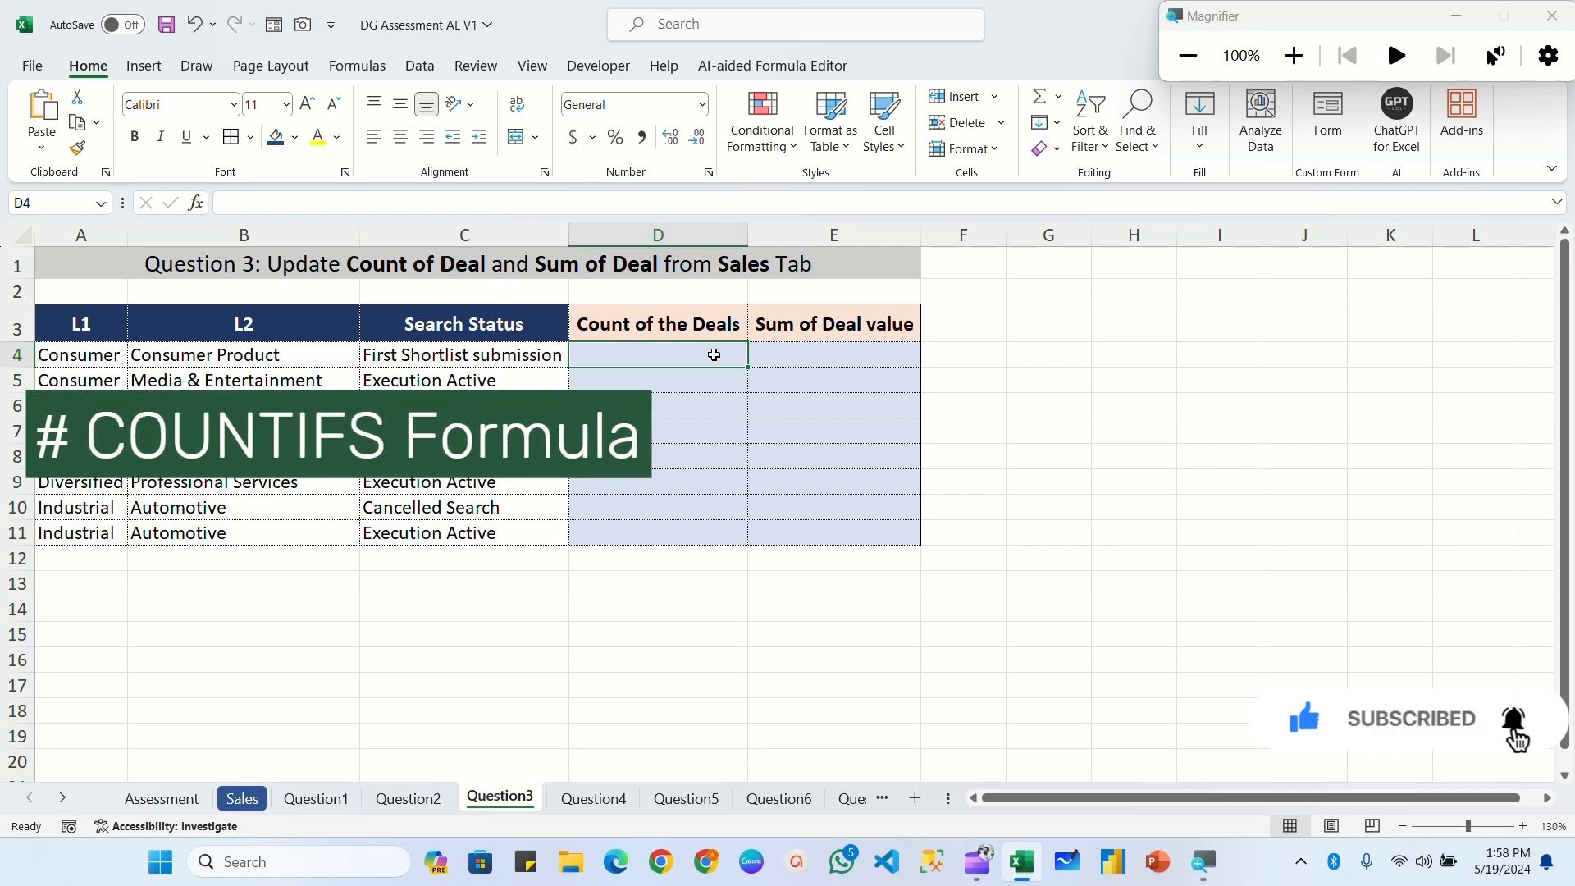
text(=count)
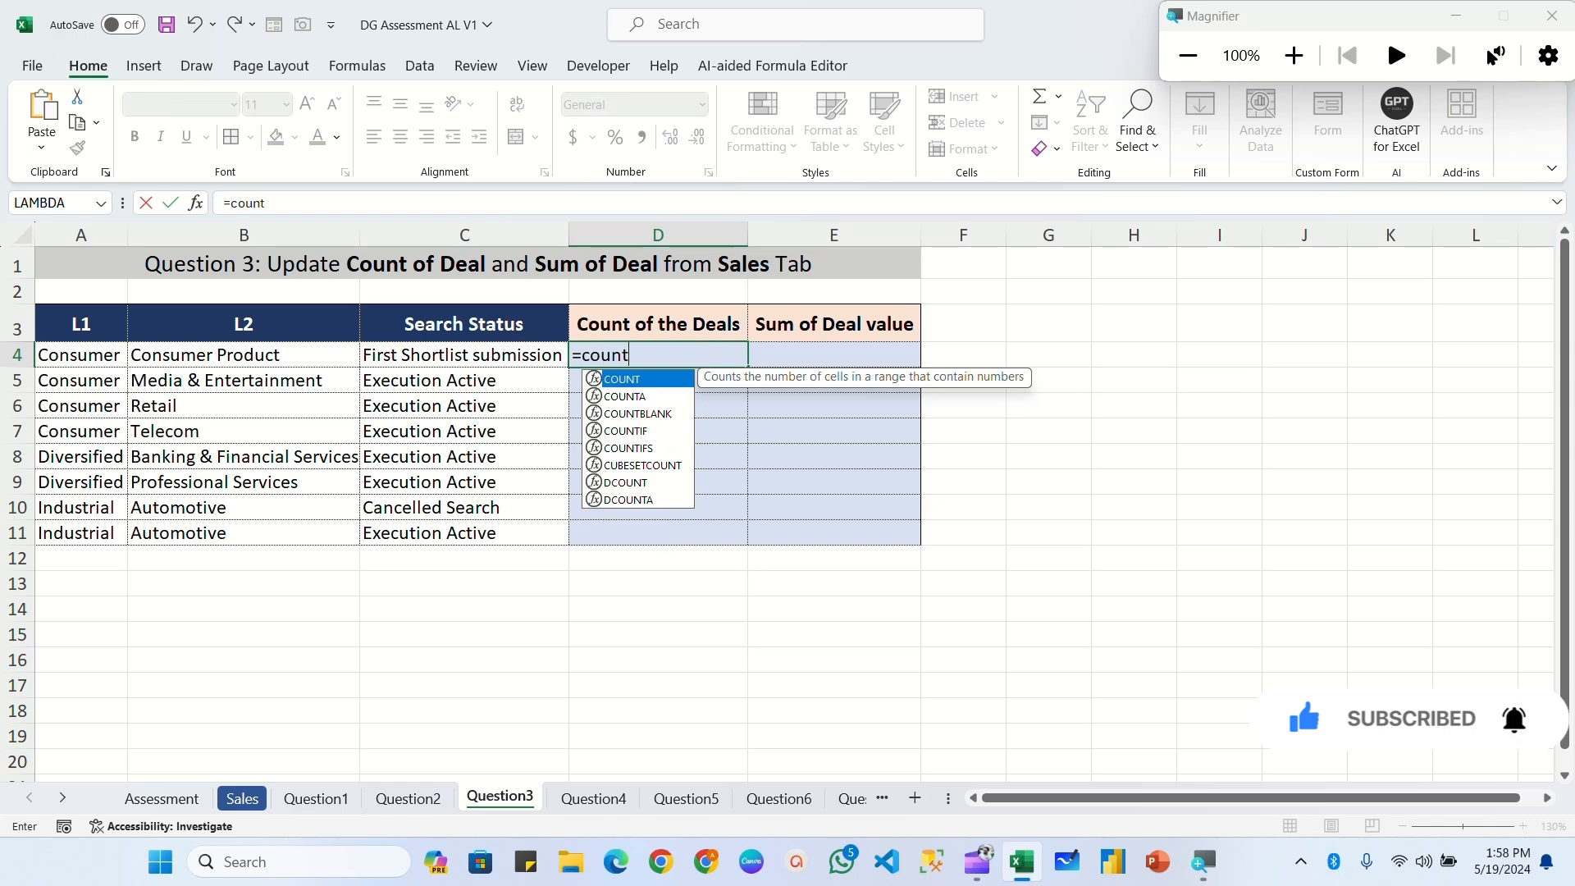
text(ifs)
key(Tab)
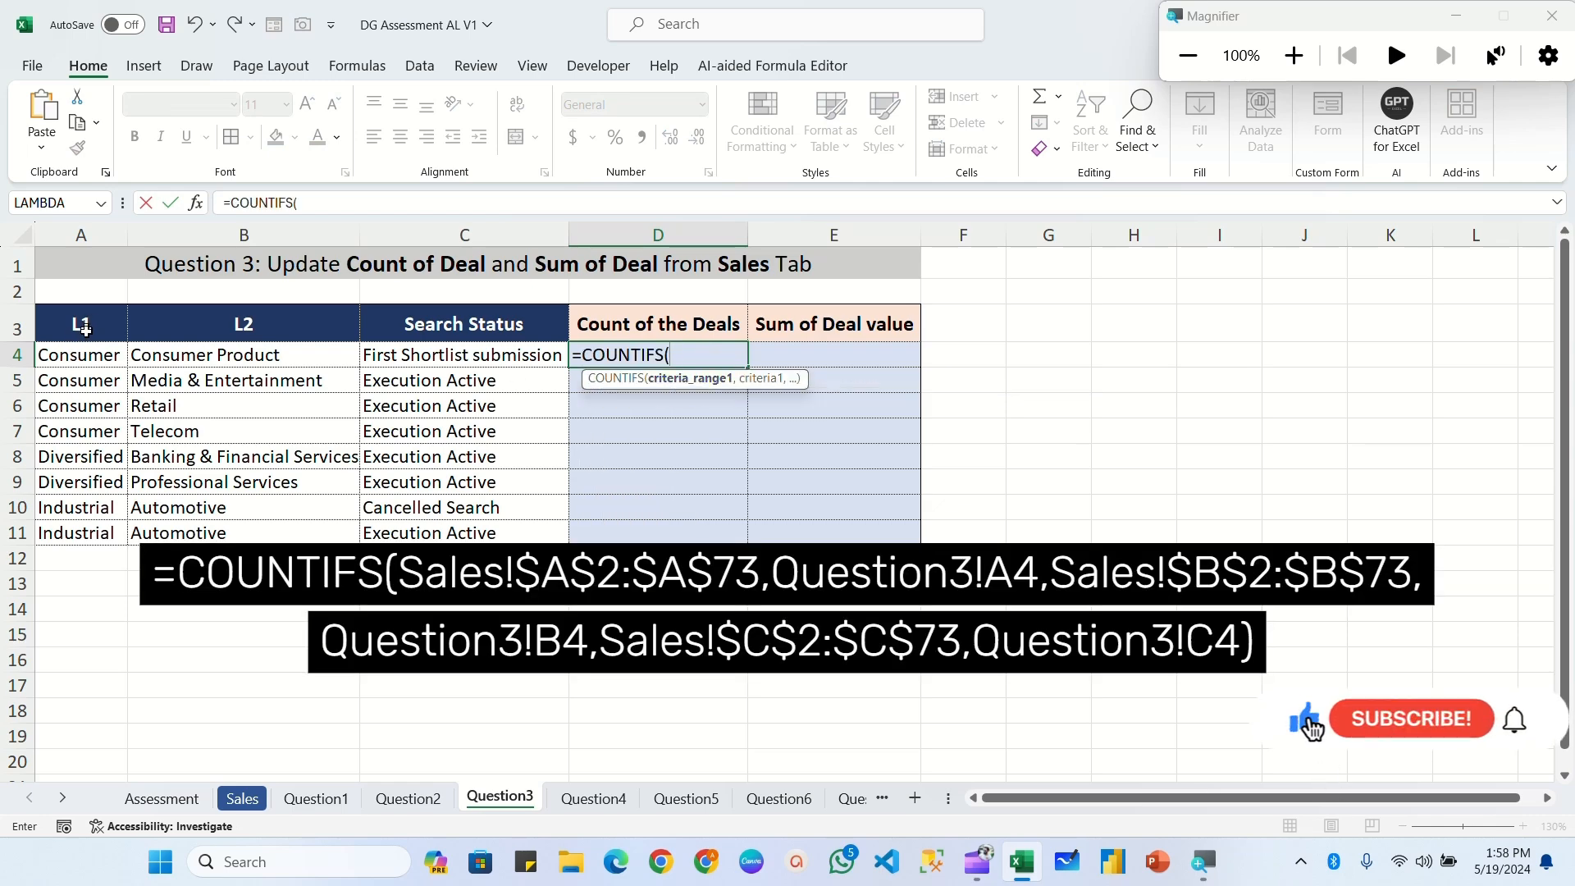
Add the first COUNTIFS condition, matching the absolute L1 range Sales!$A$2:$A$73 against Question3!A4.
click(246, 798)
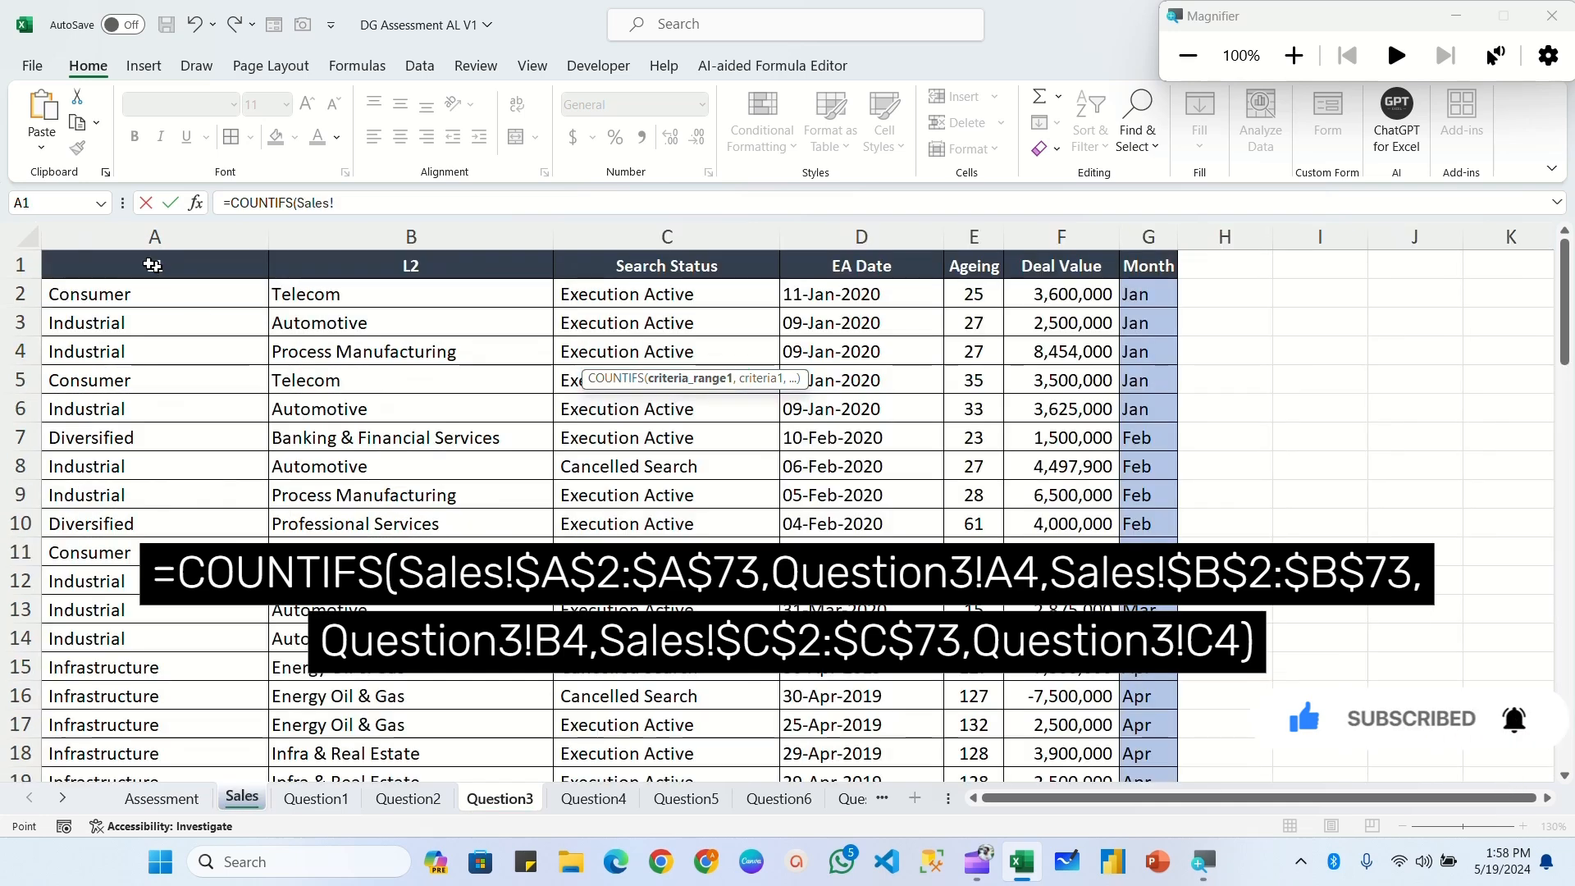
click(104, 293)
key(ctrl+shift+Down)
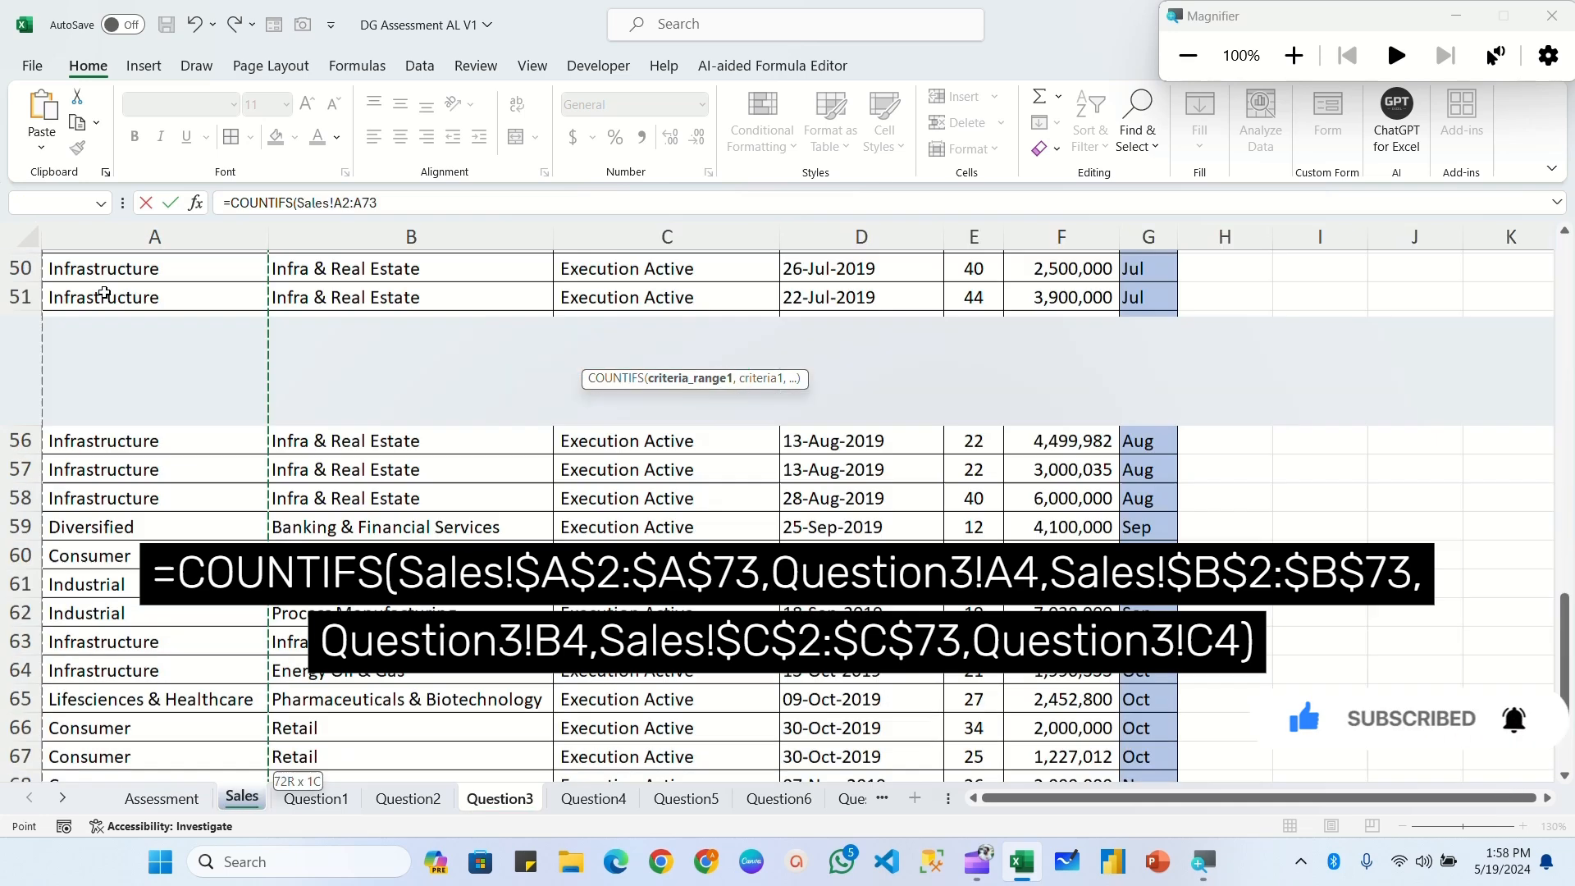
key(F4)
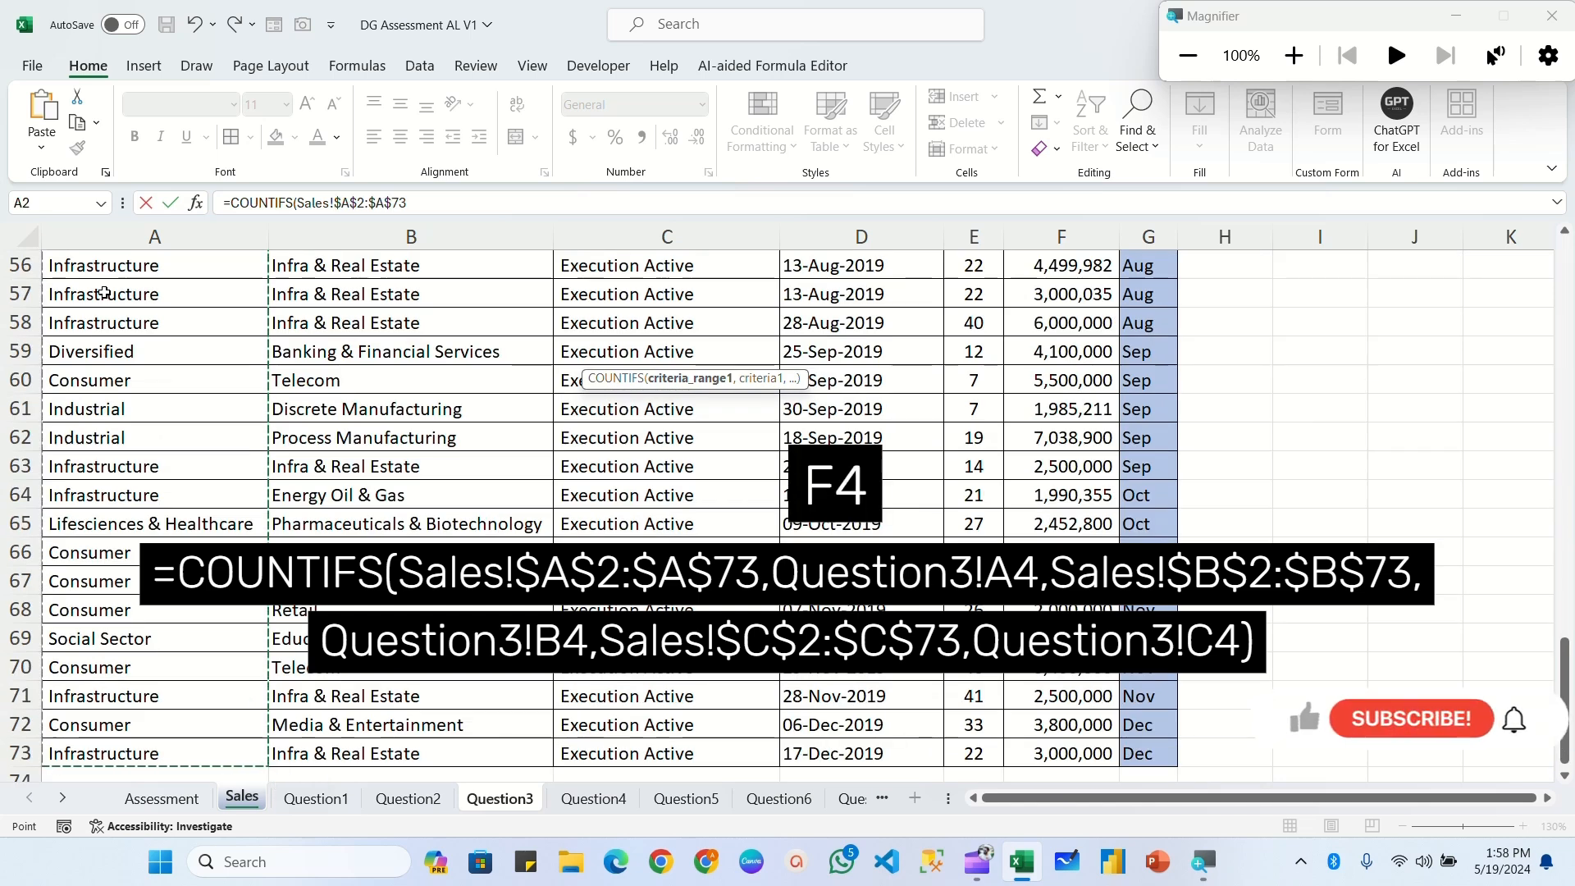
text(,)
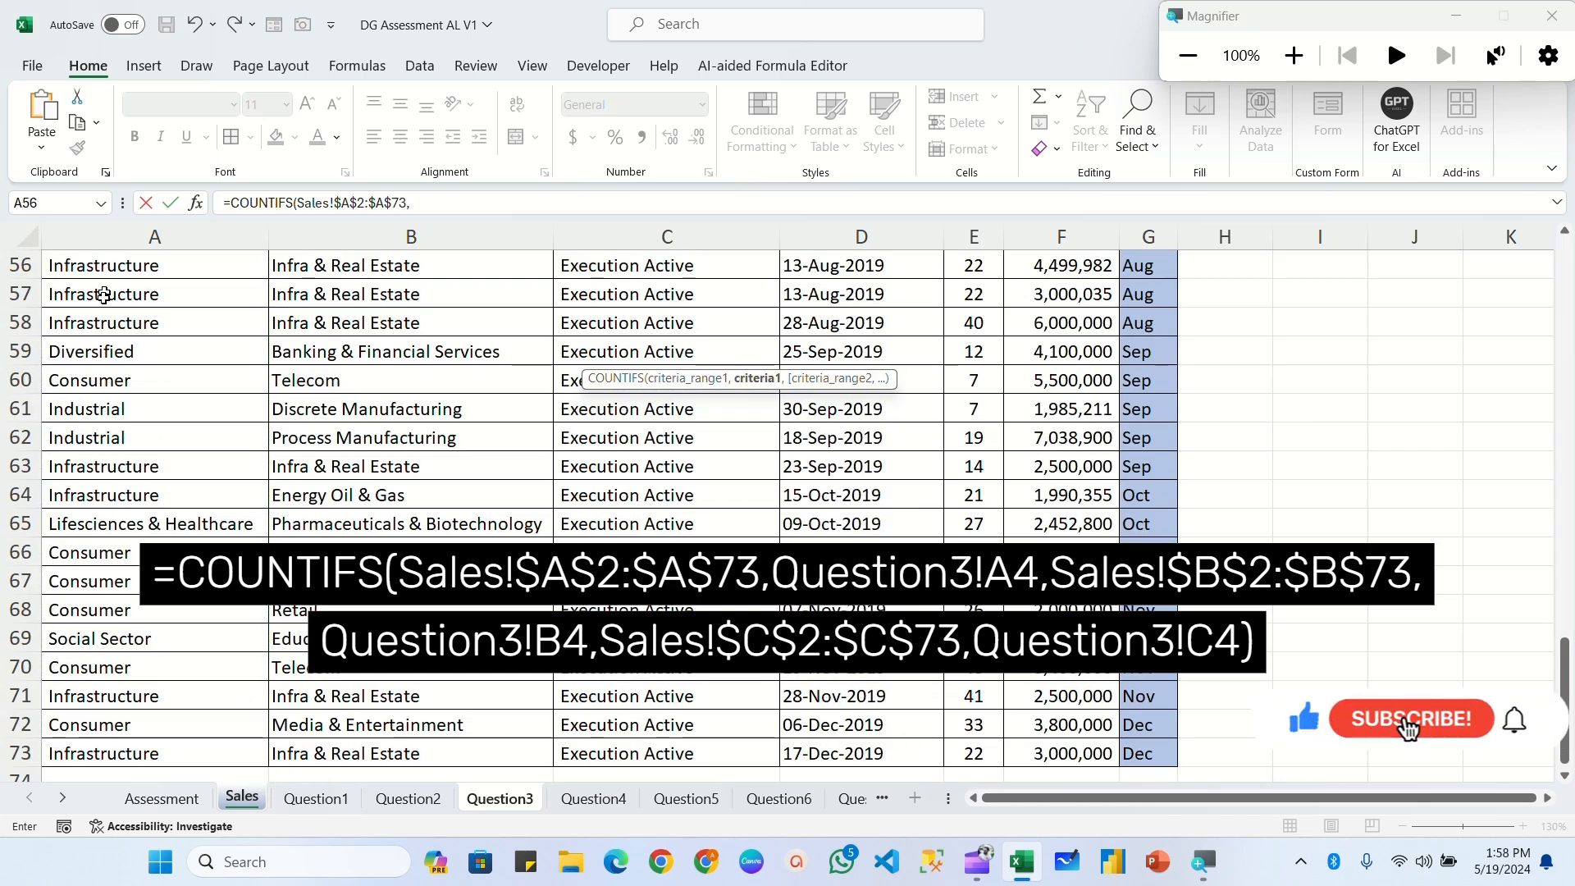
click(501, 799)
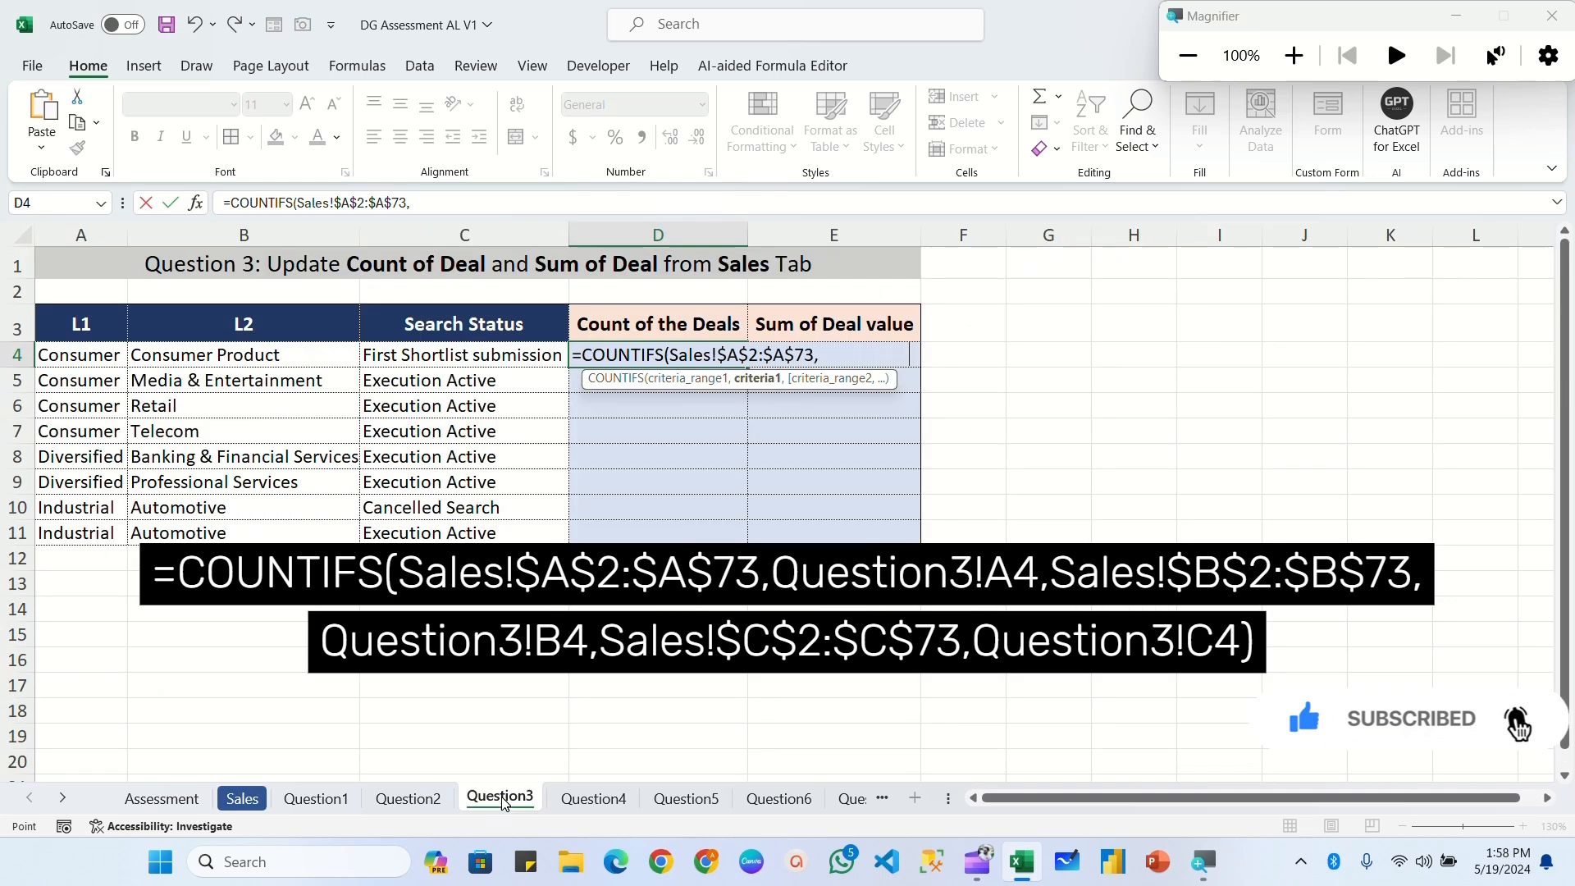
click(87, 354)
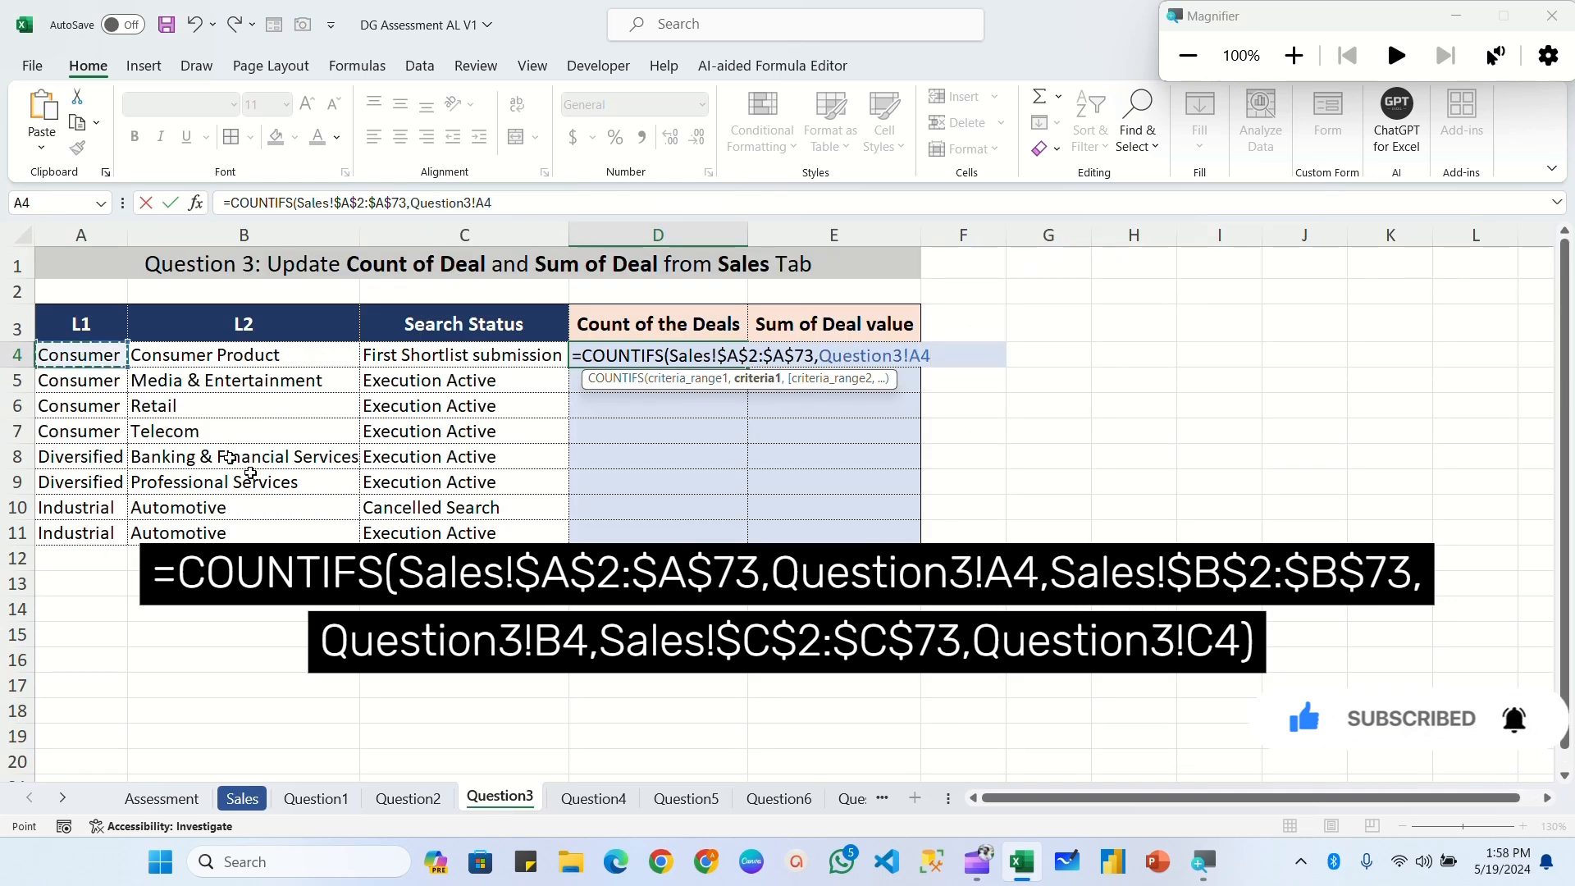
text(,)
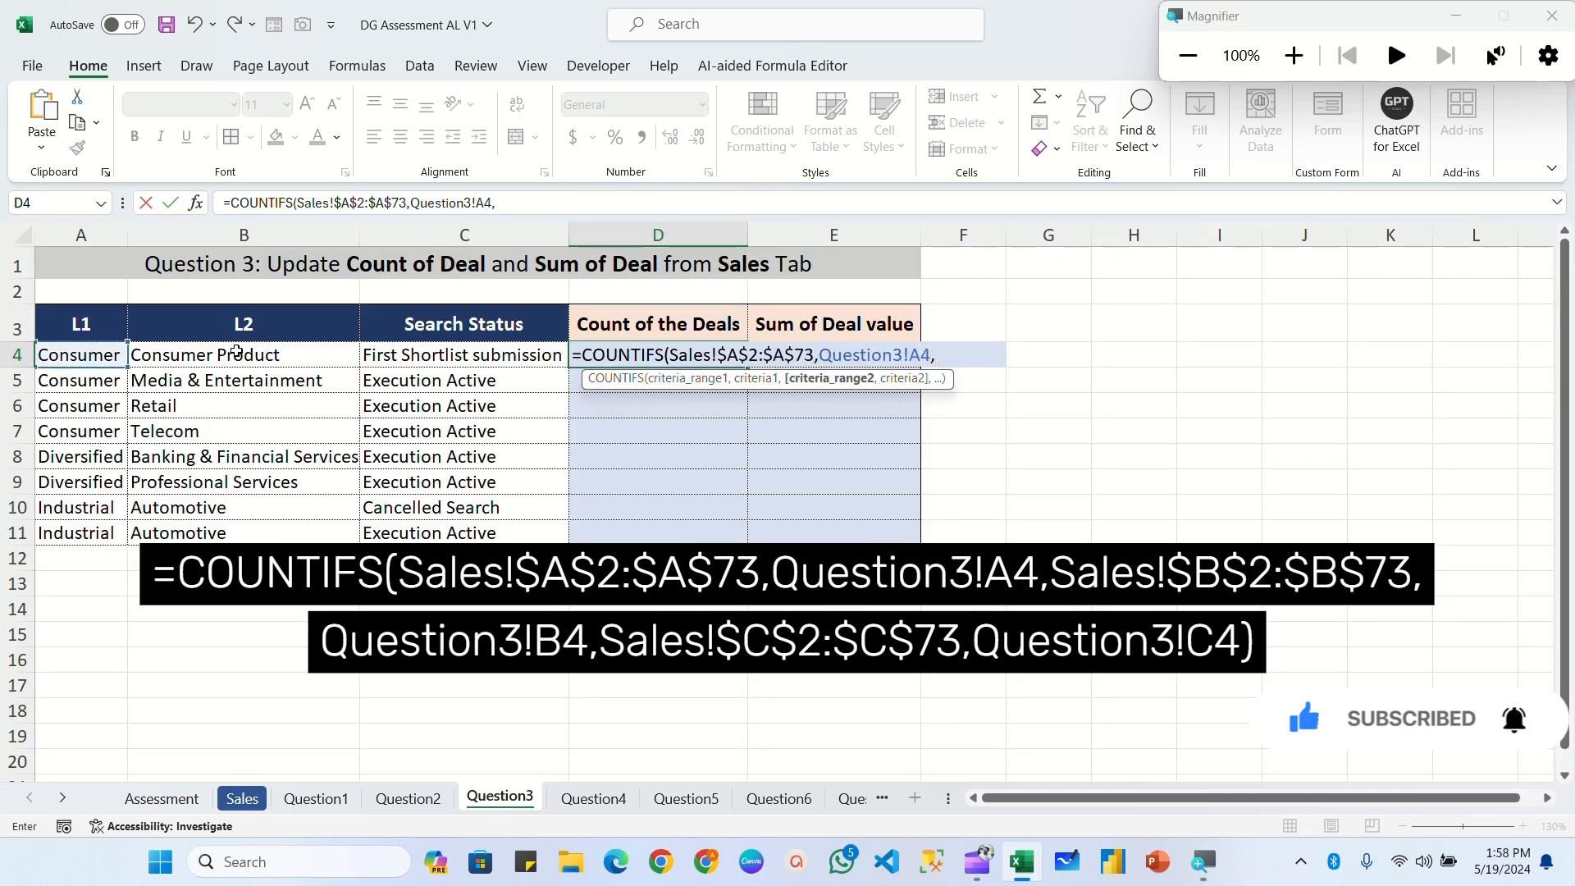
Add the second COUNTIFS condition, matching the absolute L2 range Sales!$B$2:$B$73 against Question3!B4.
click(250, 799)
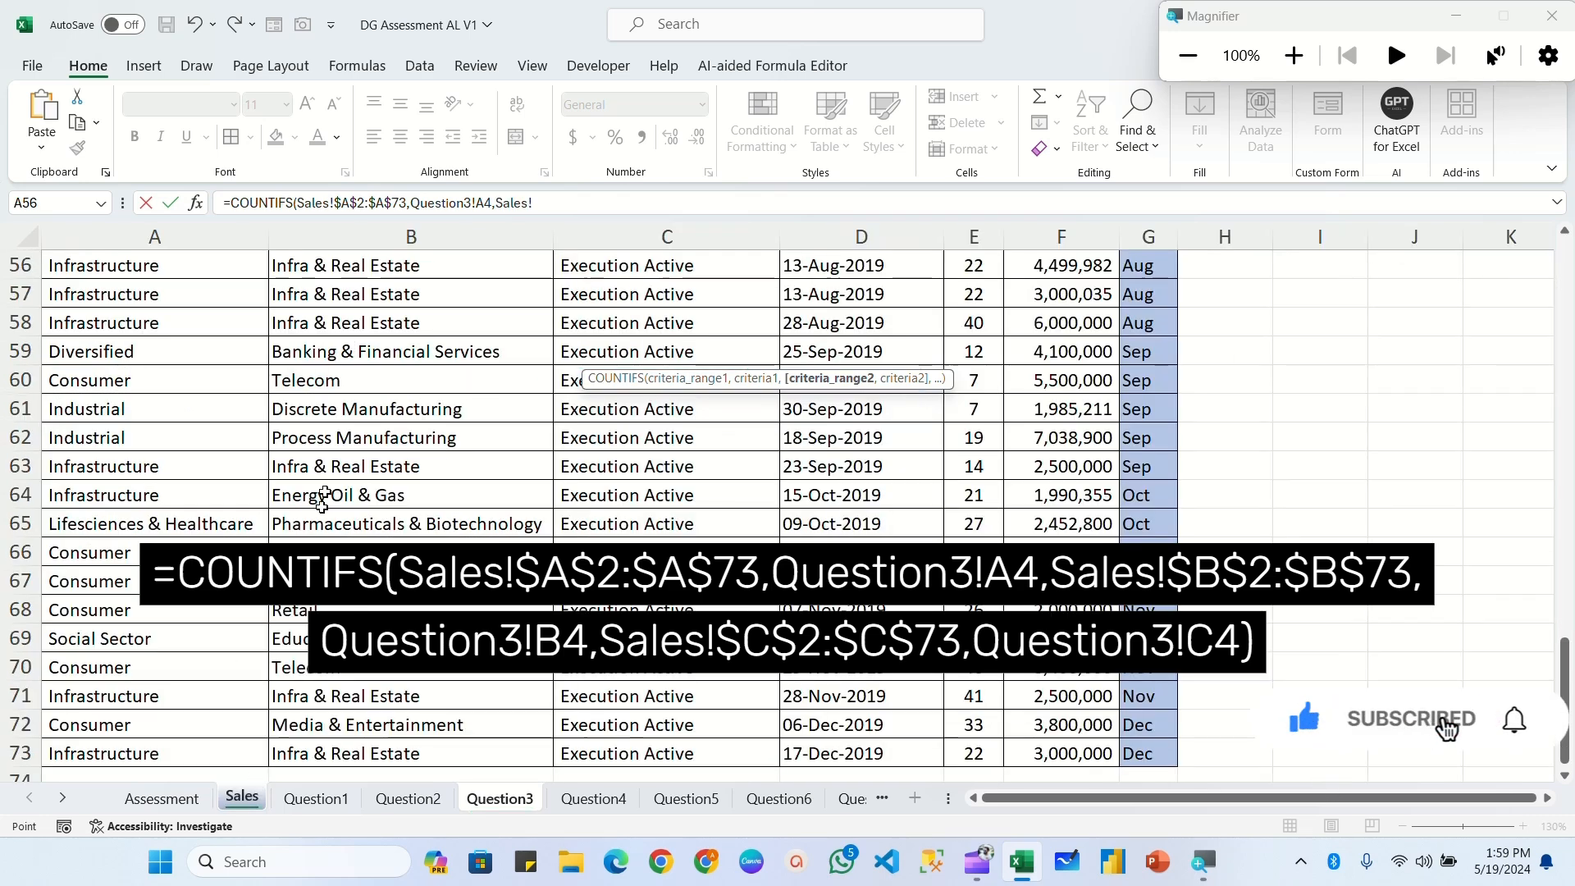
scroll(361, 447, up, 18)
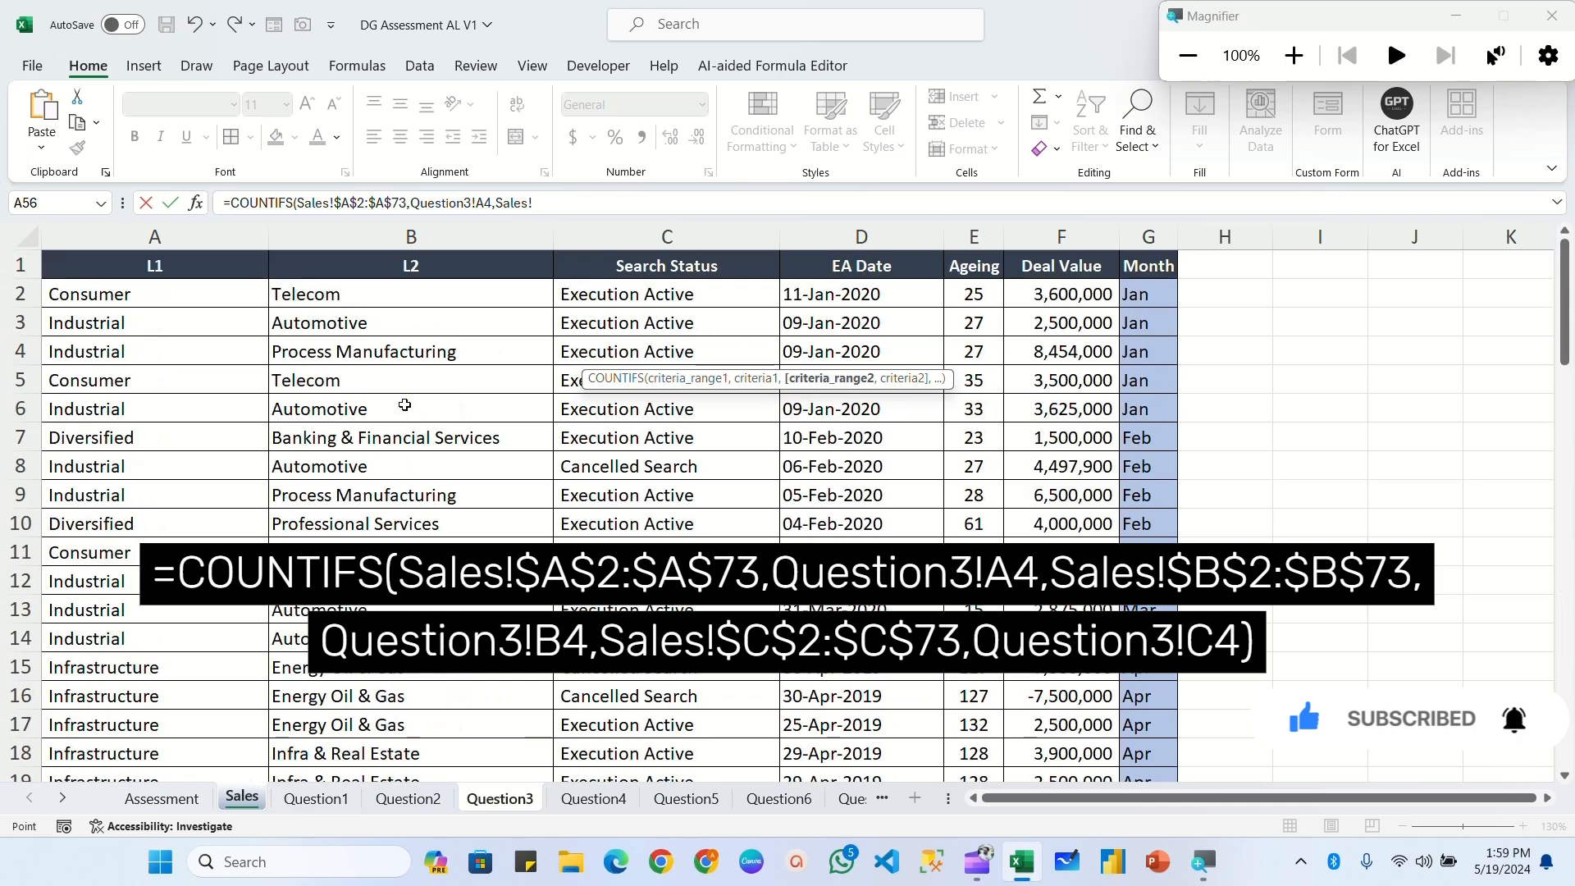
click(389, 295)
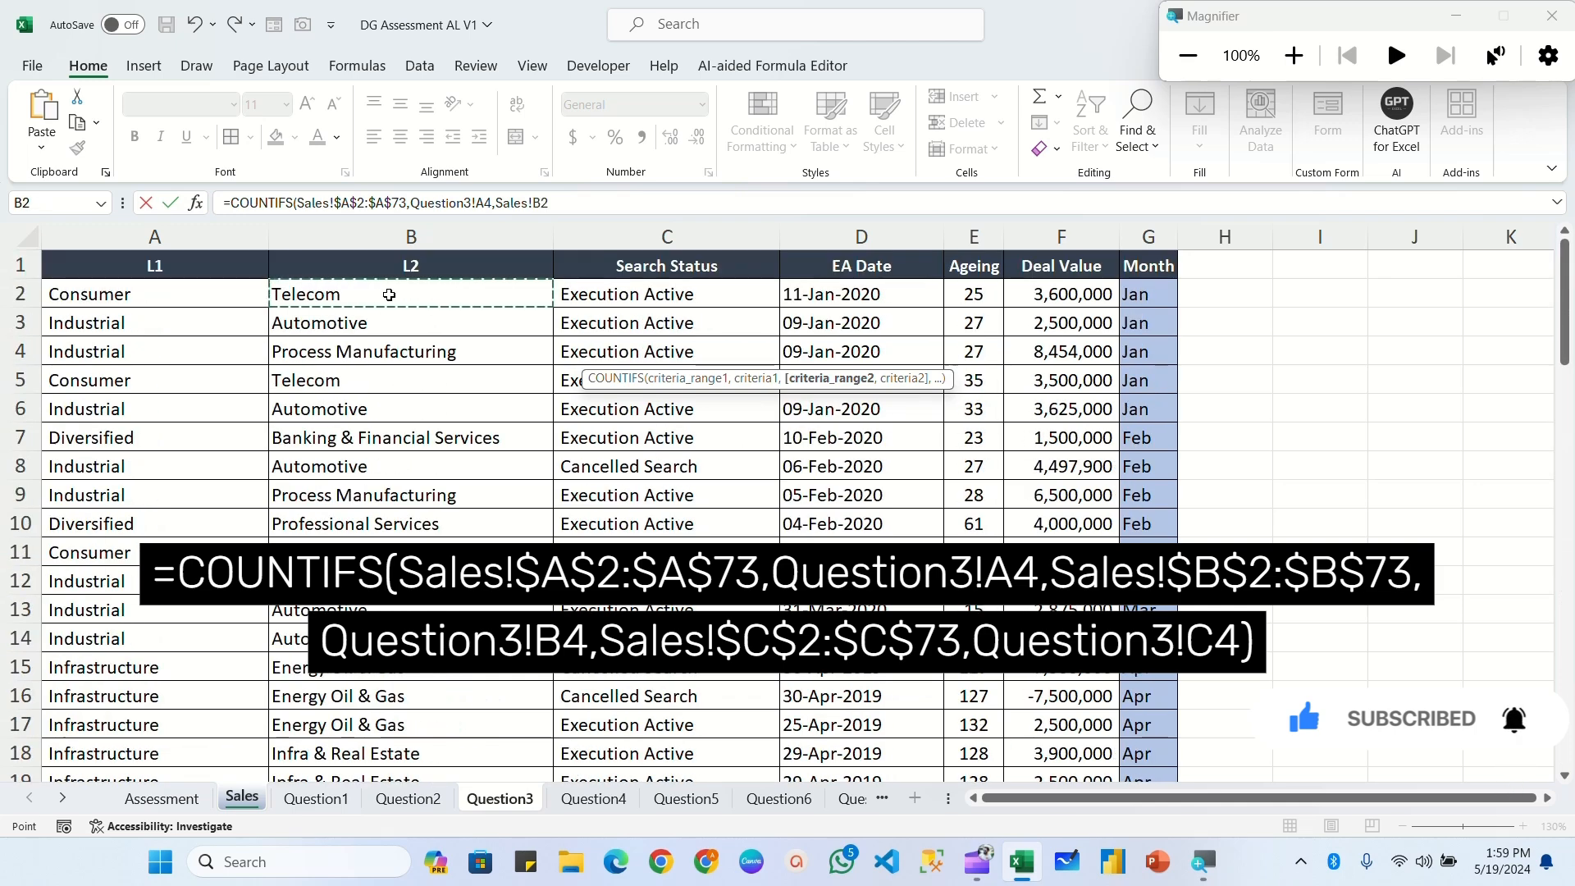
key(ctrl+shift+Down)
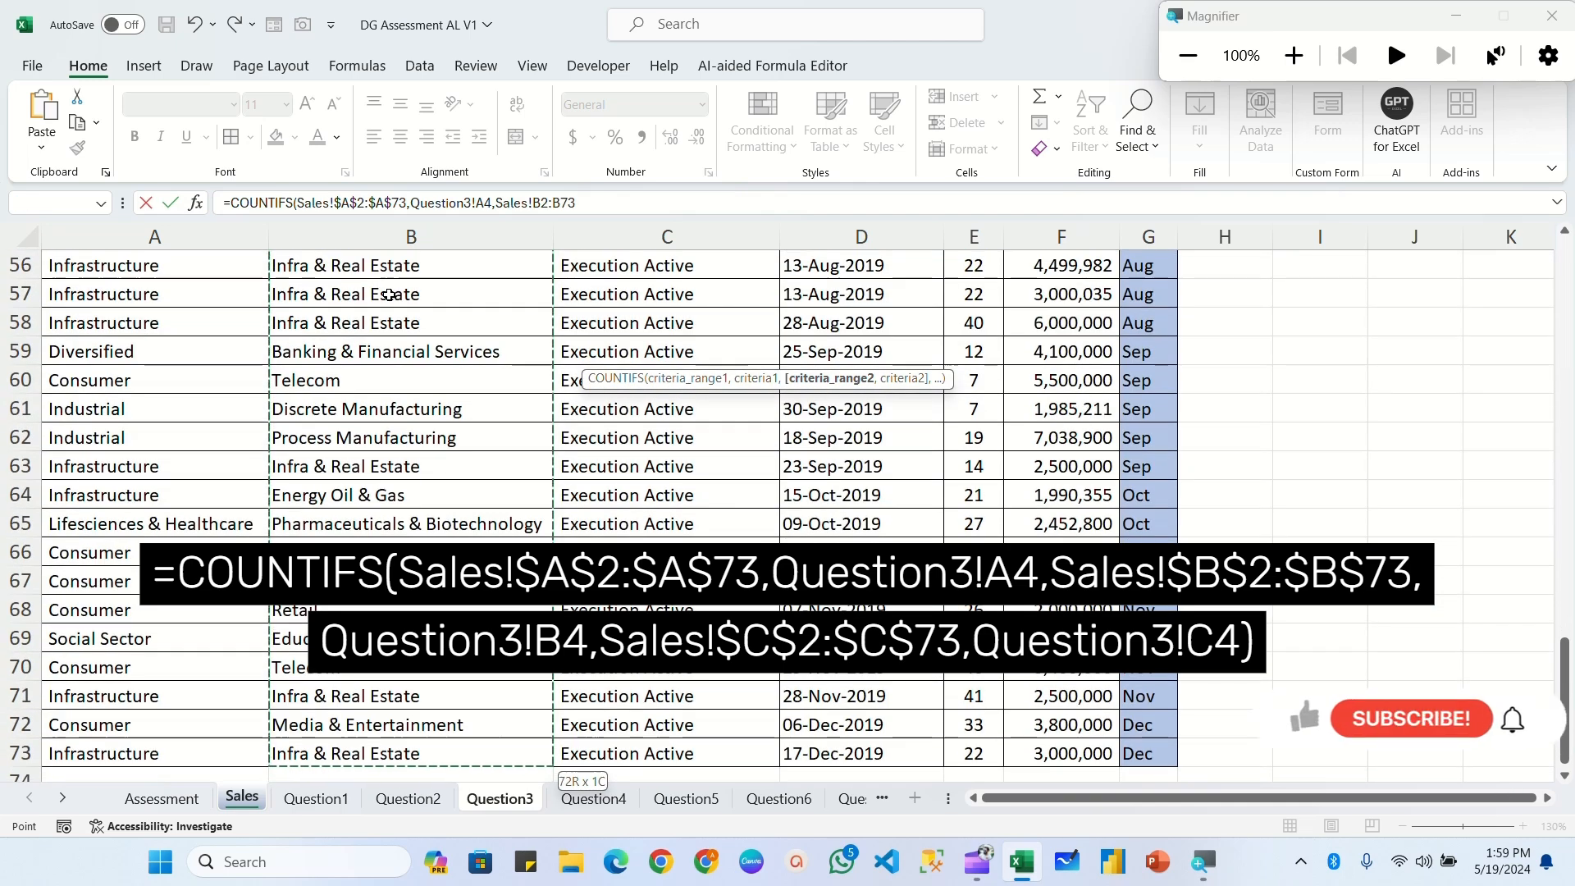
key(F4)
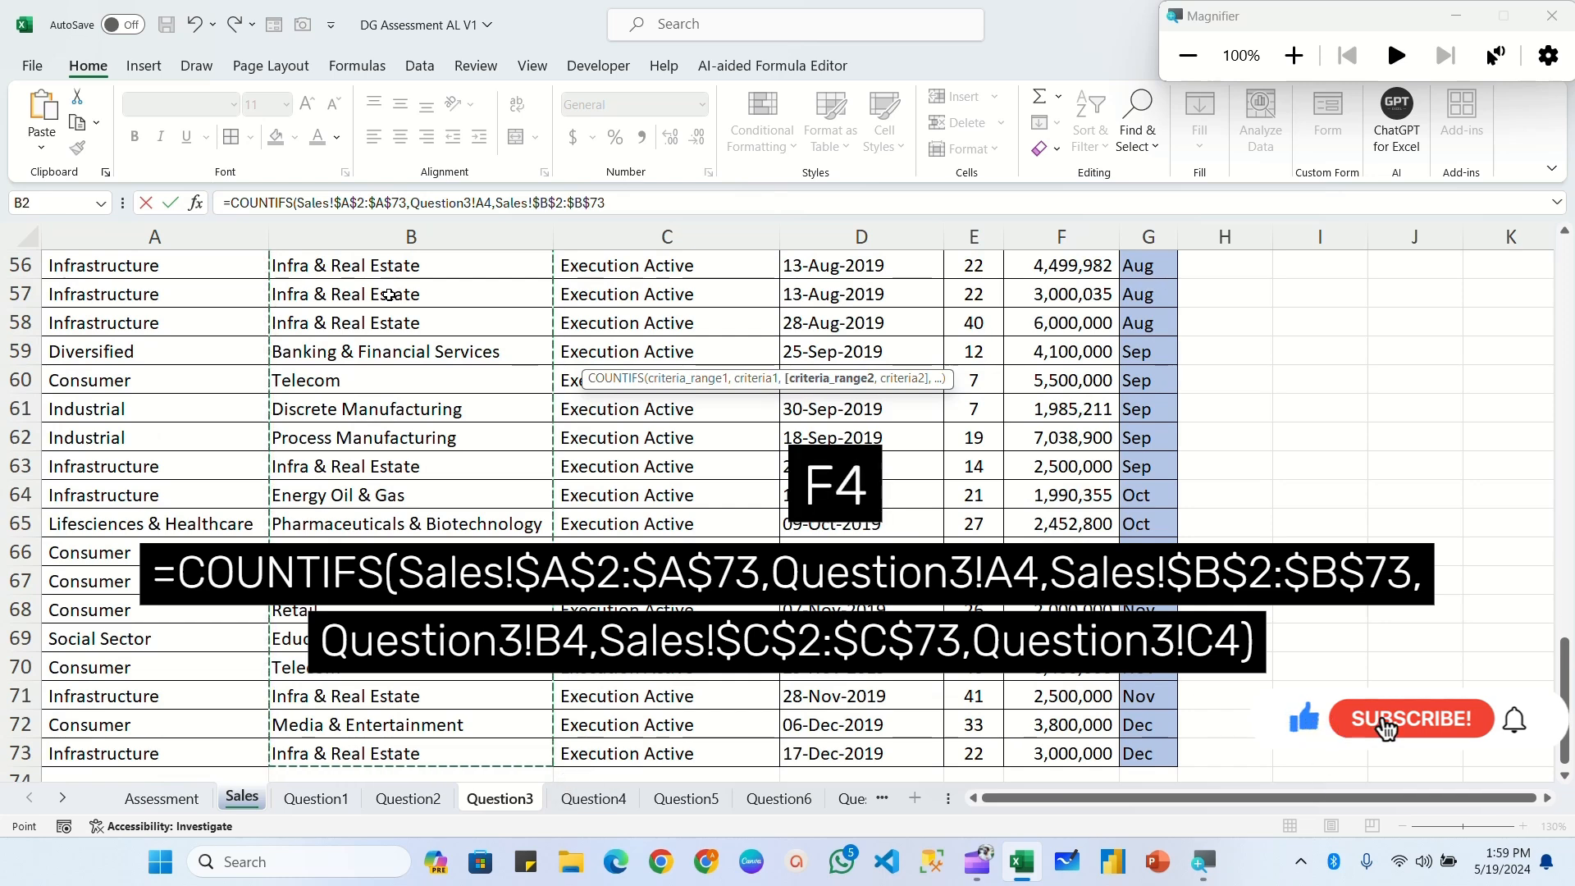
text(,)
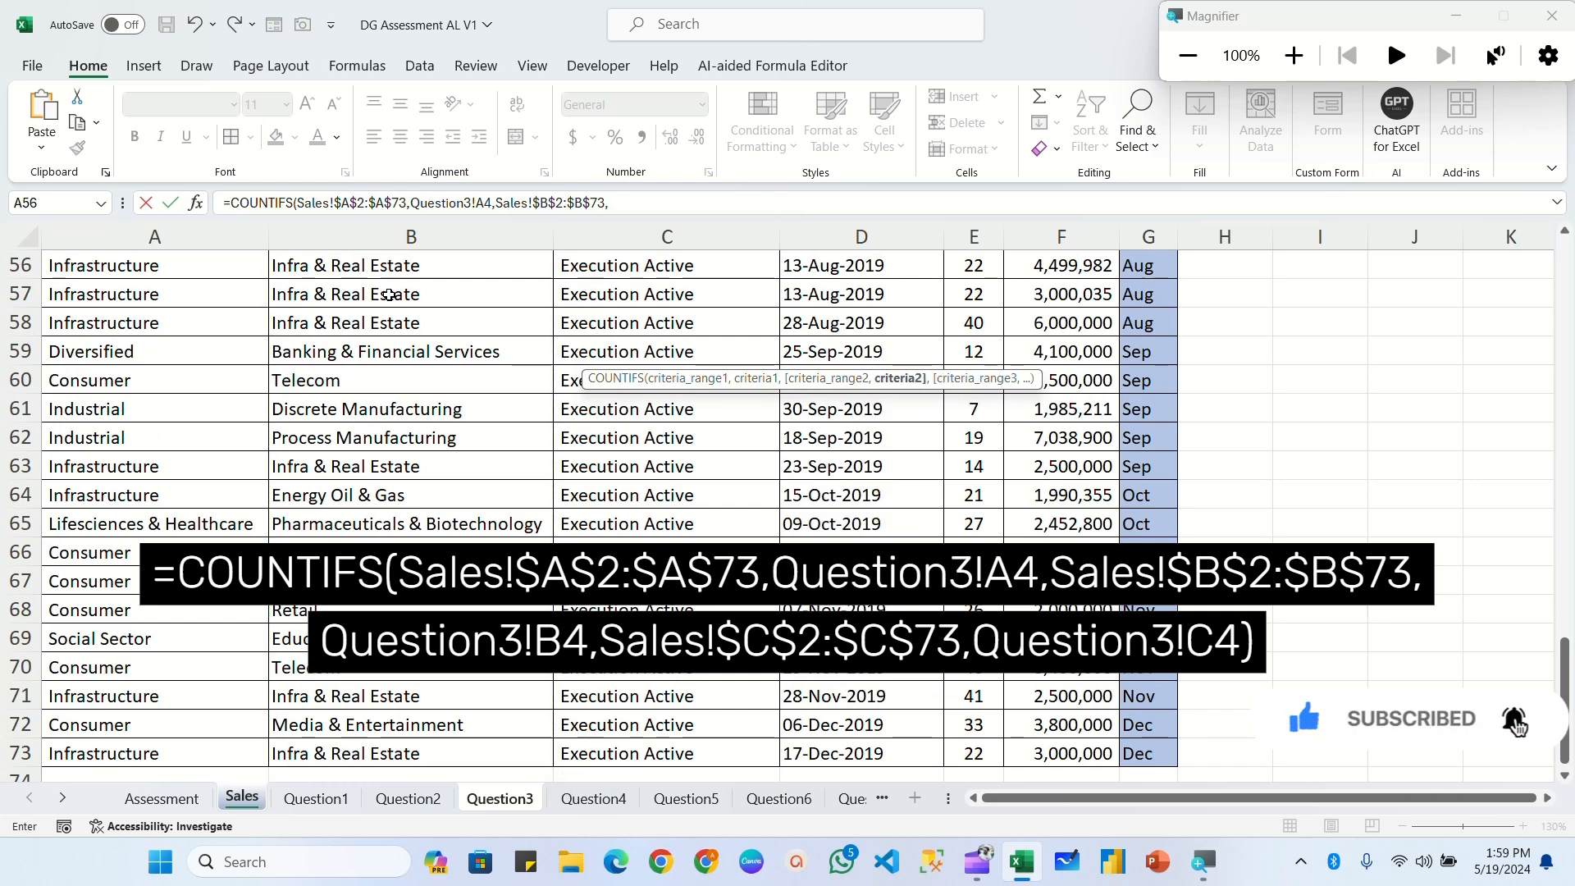
click(498, 798)
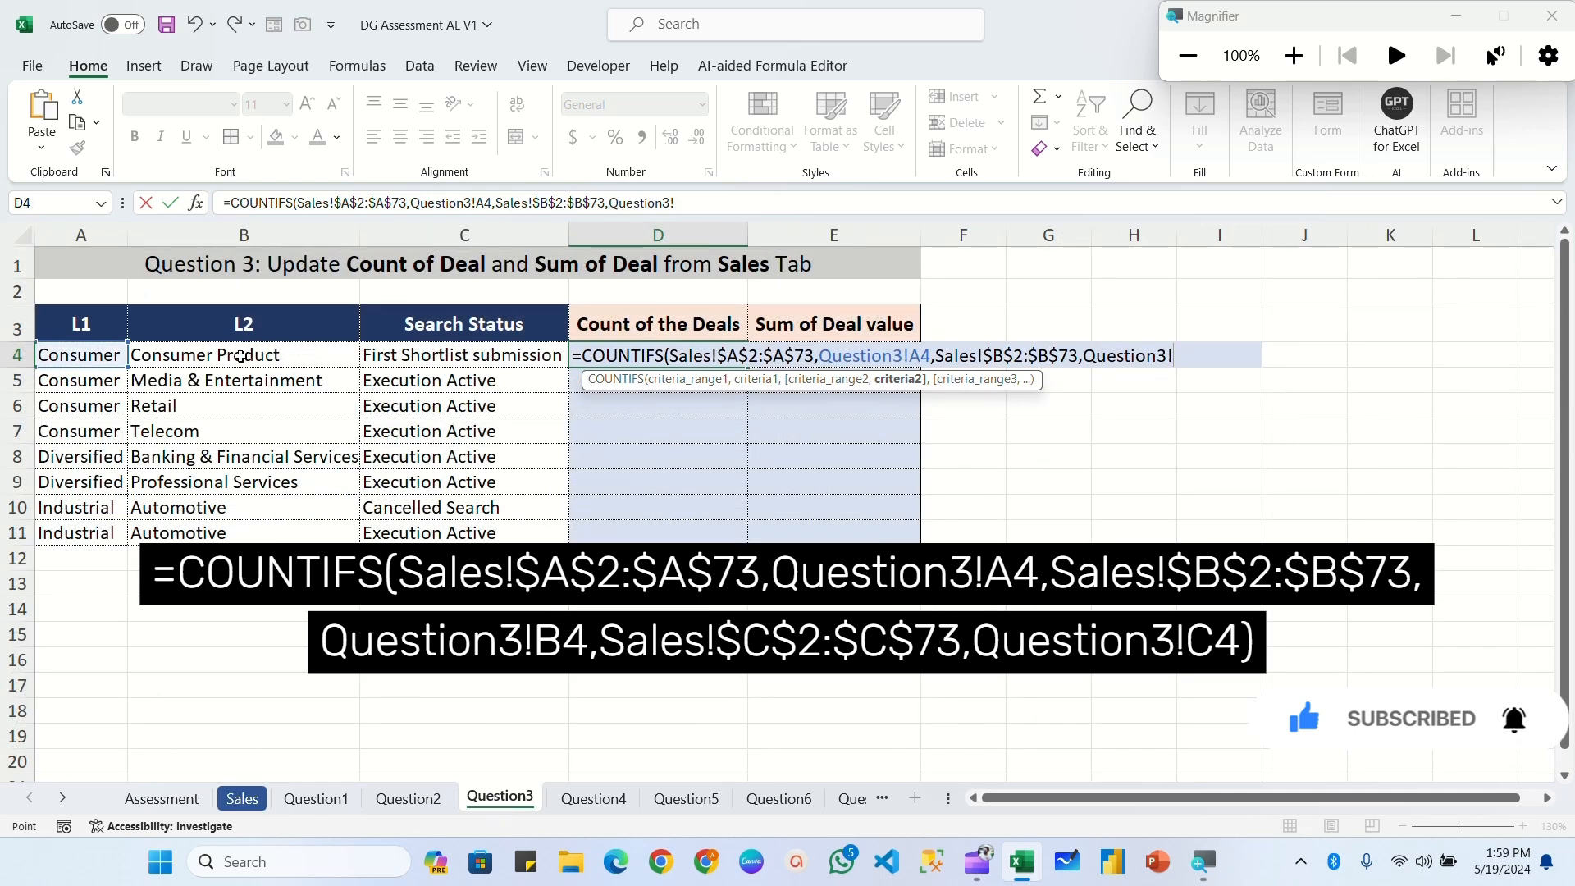
click(240, 355)
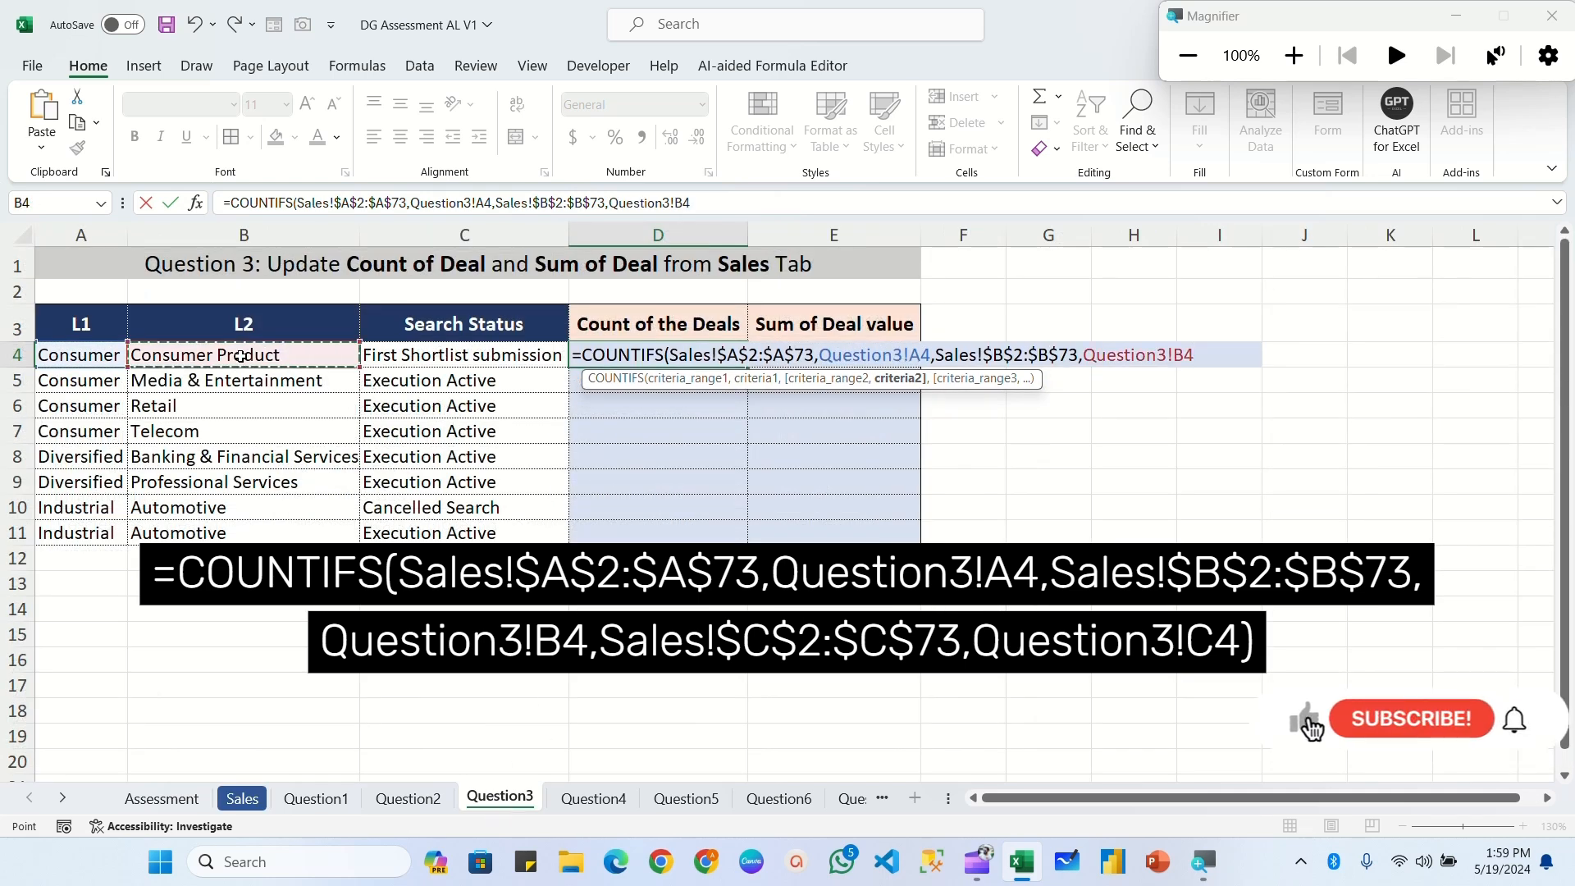
text(,)
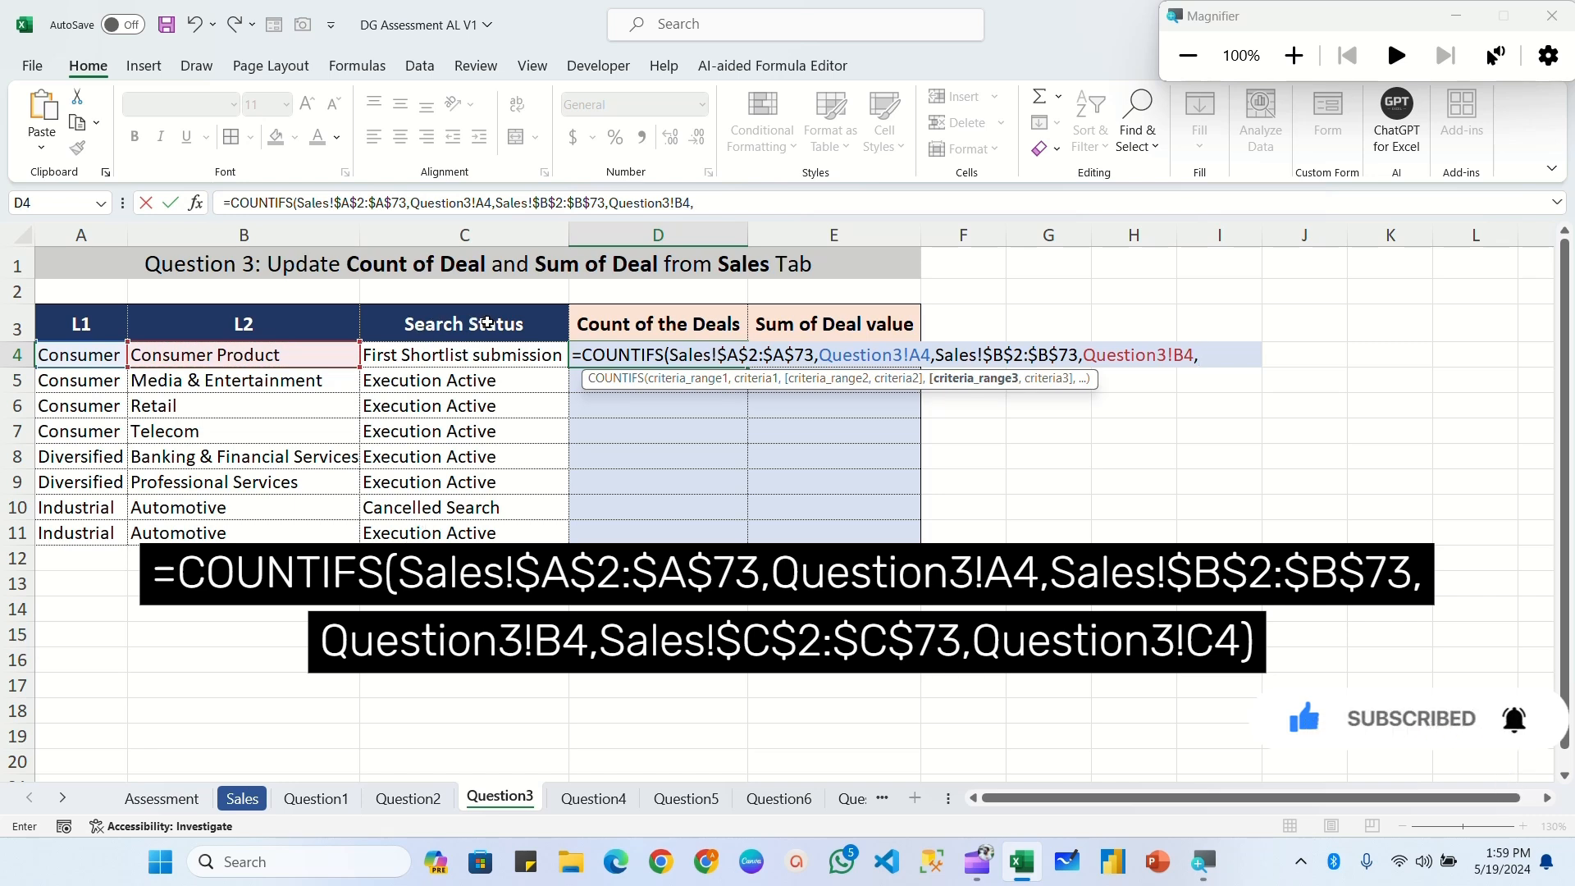
Complete the COUNTIFS formula with Search Status range Sales!$C$2:$C$73 matched against Question3!C4, and fill it down through D11.
click(242, 798)
scroll(664, 410, up, 18)
click(665, 291)
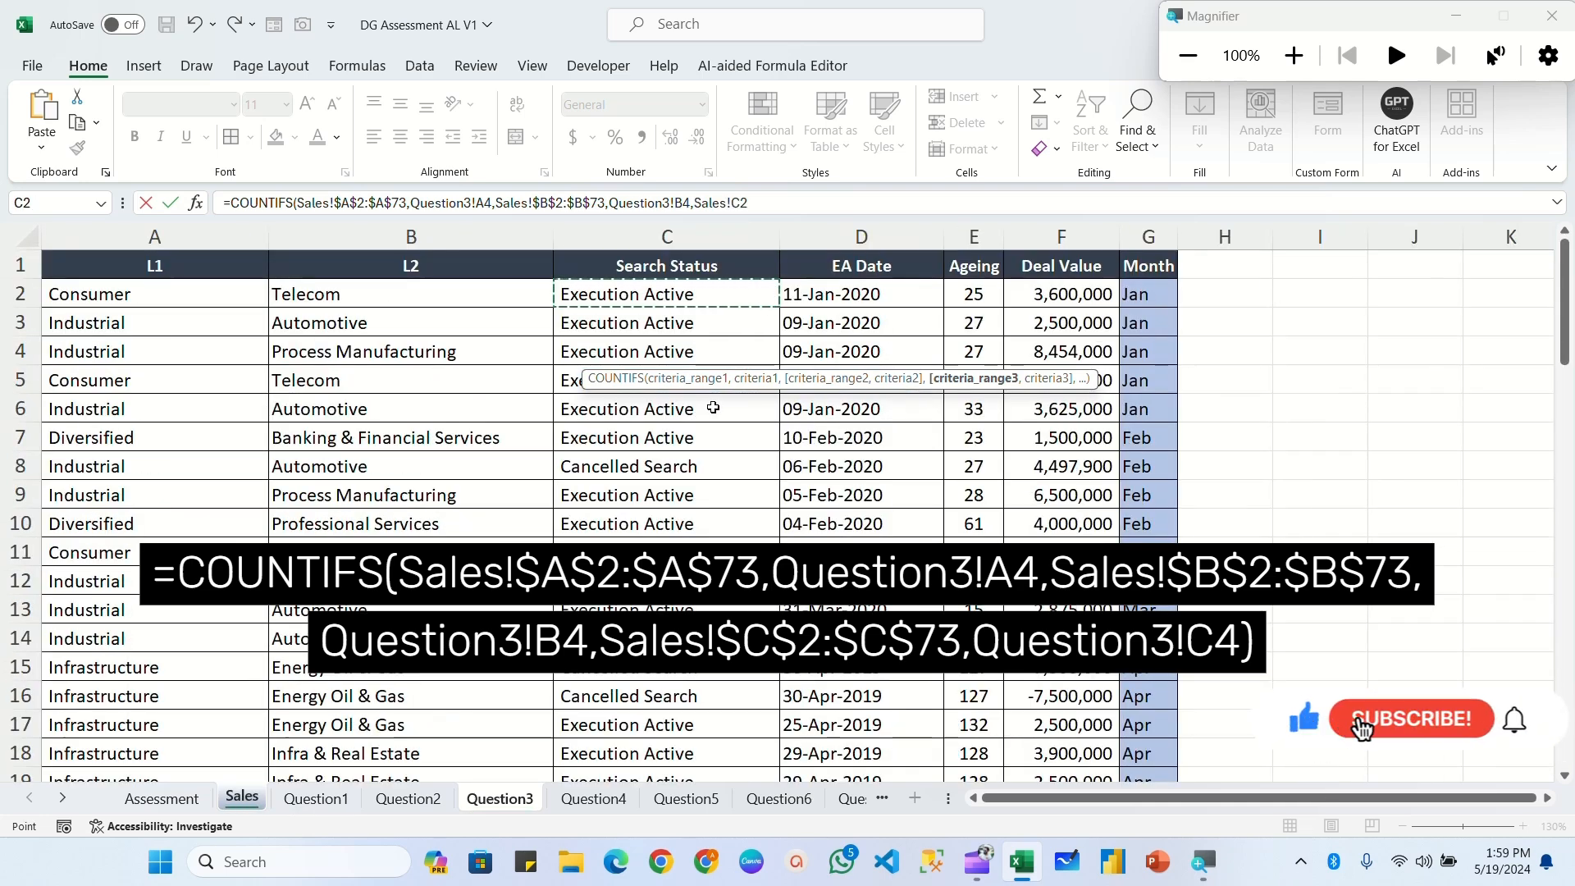
key(ctrl+shift+Down)
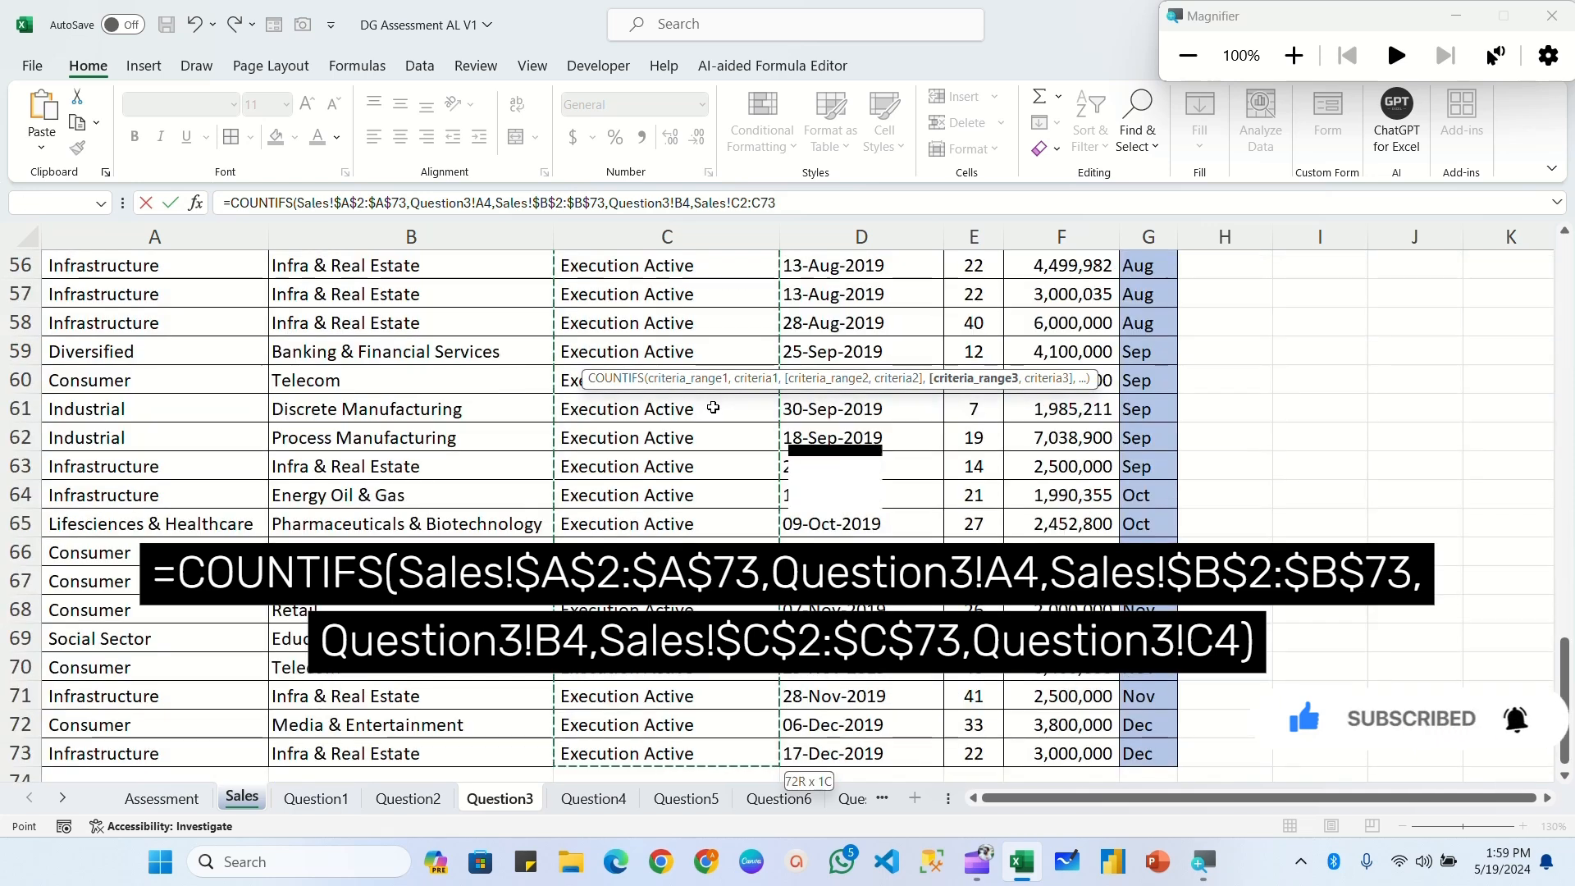
key(F4)
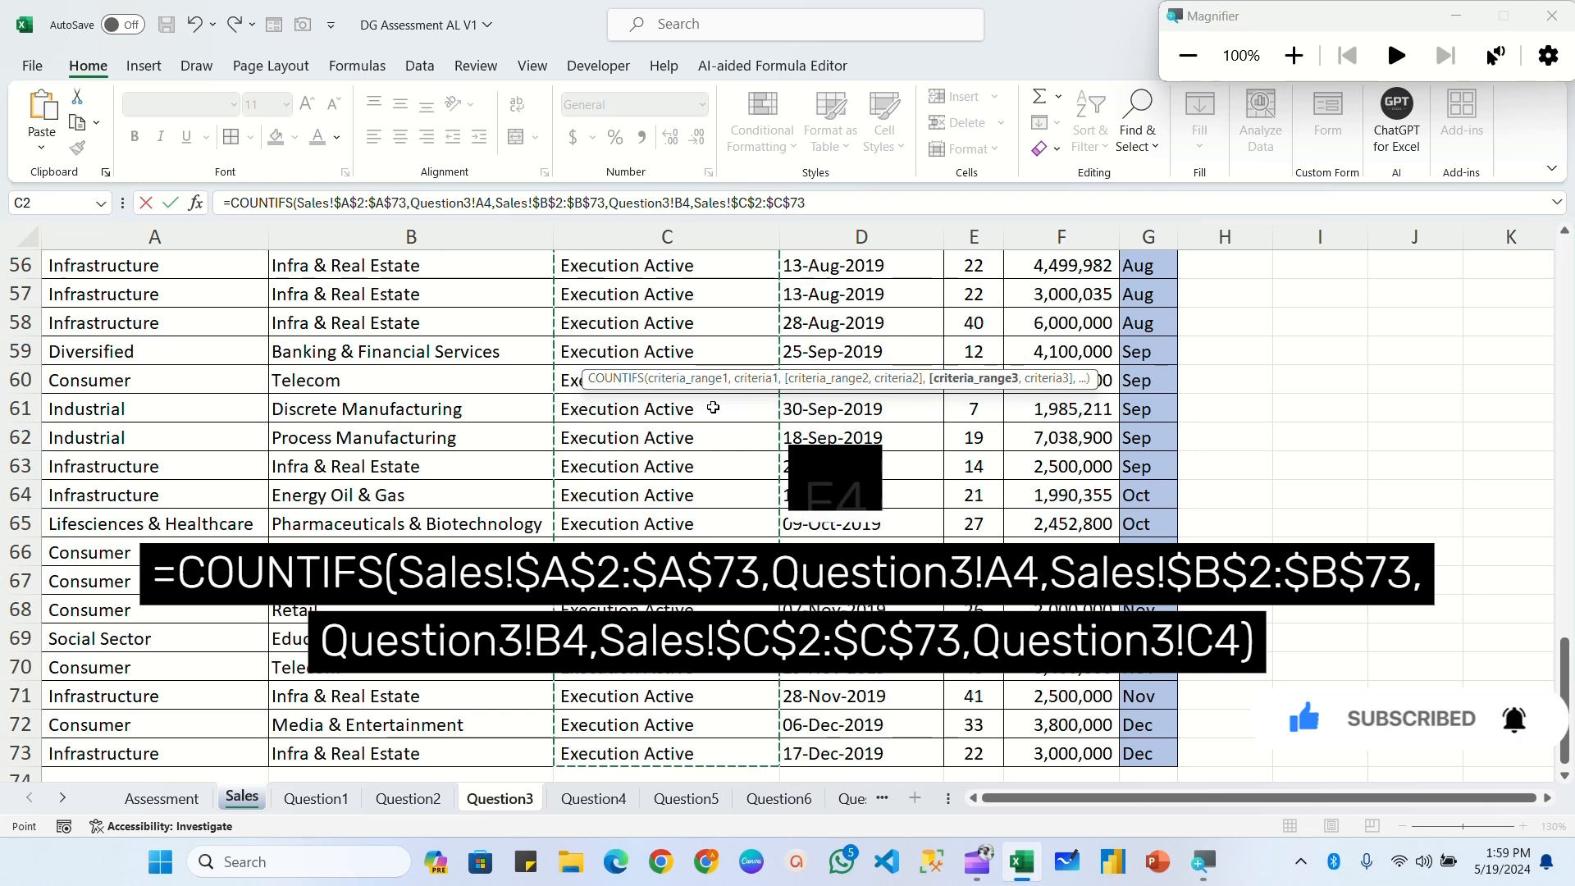
text(,)
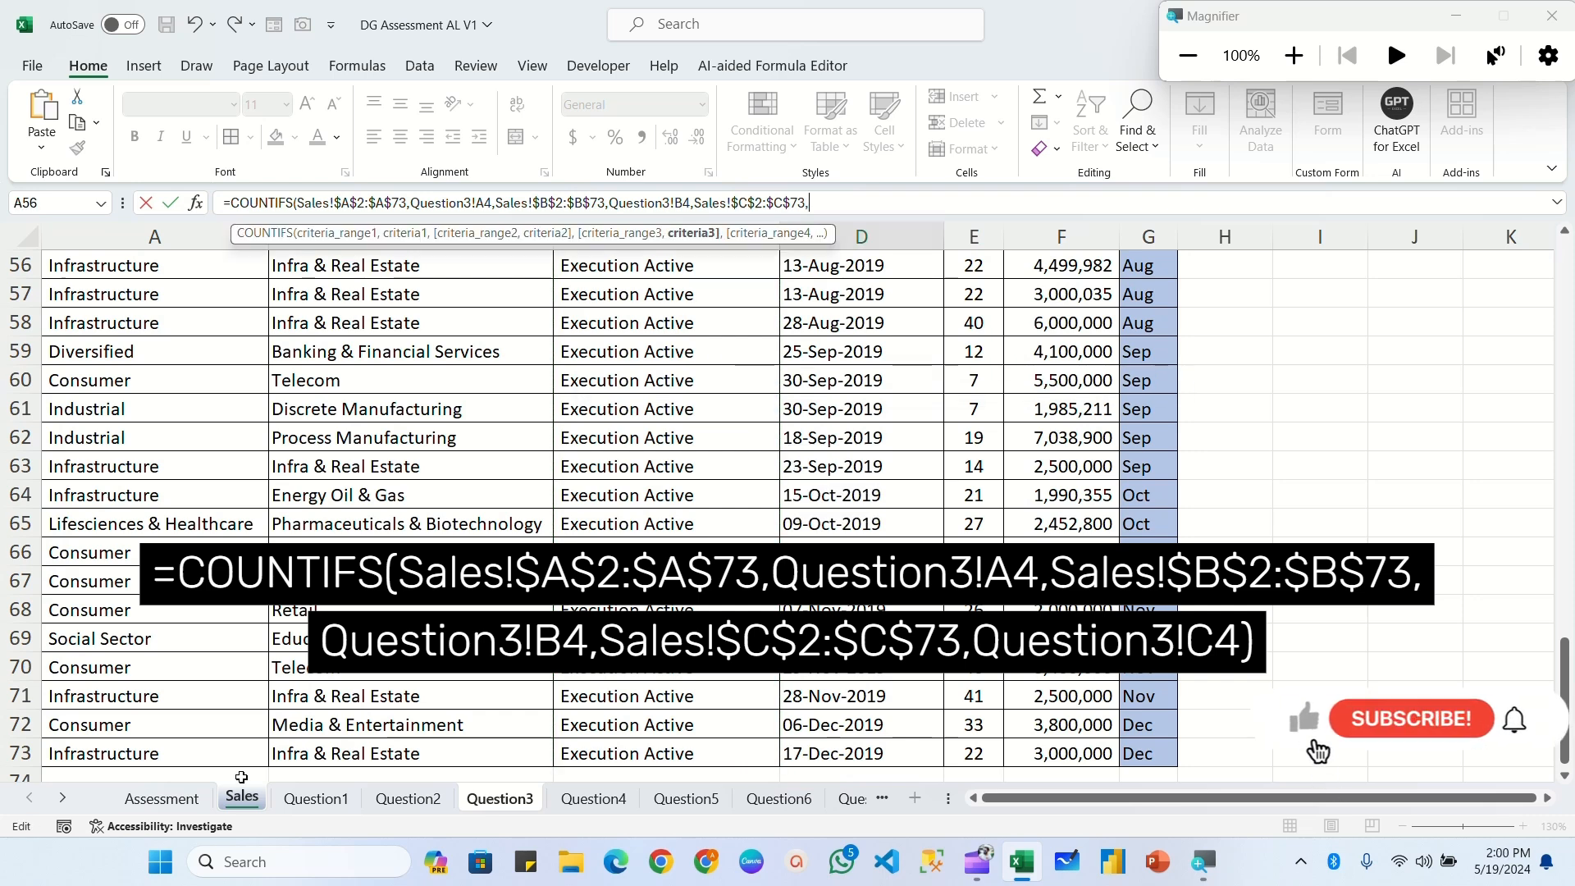
click(500, 798)
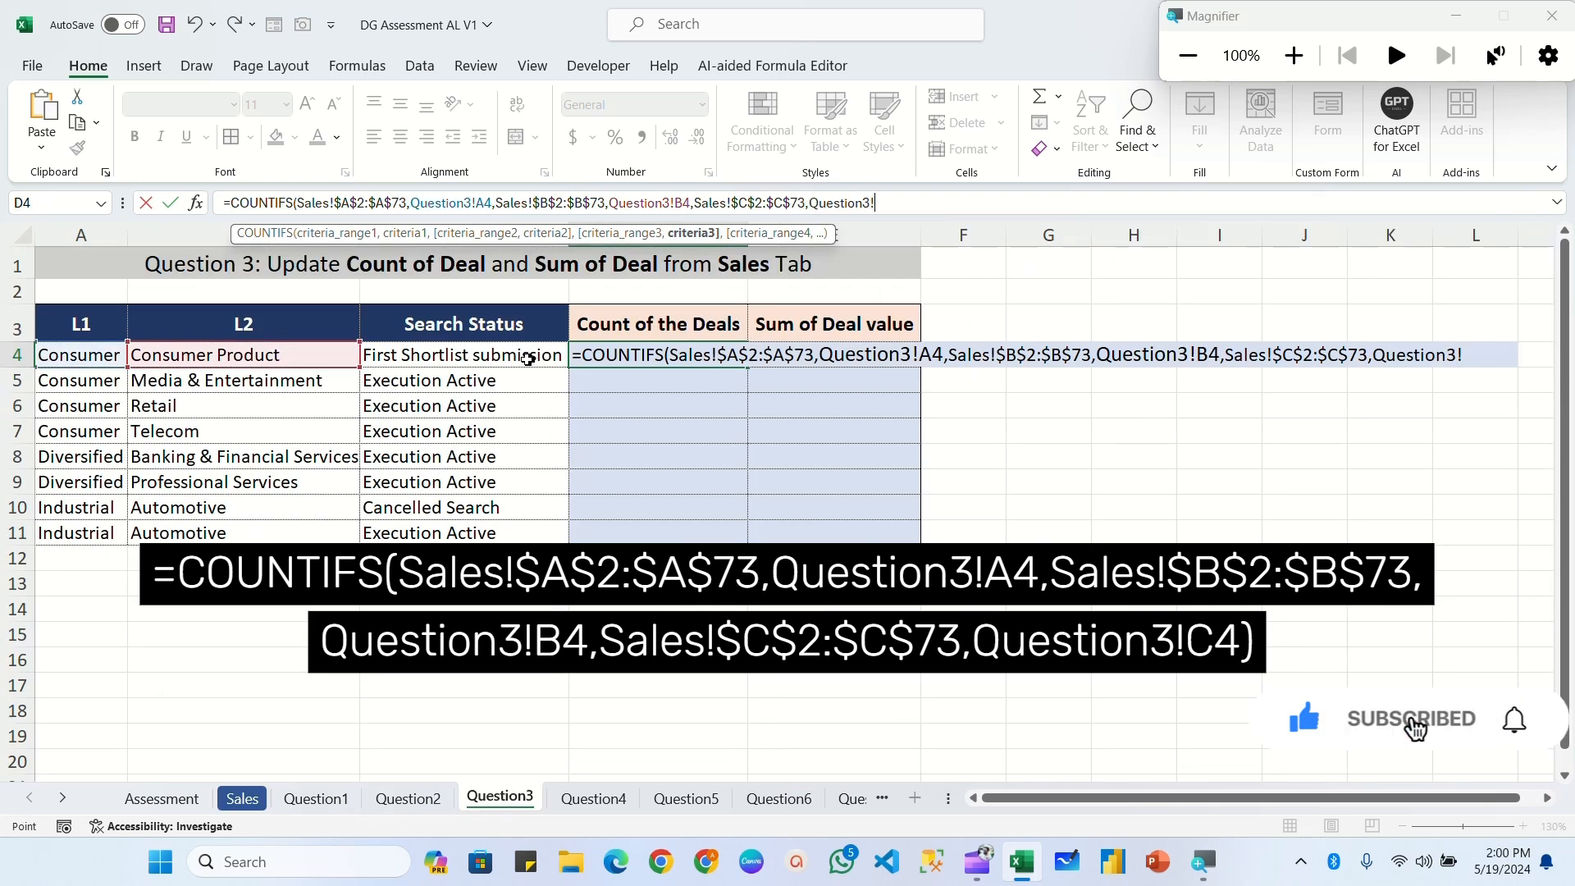
click(480, 355)
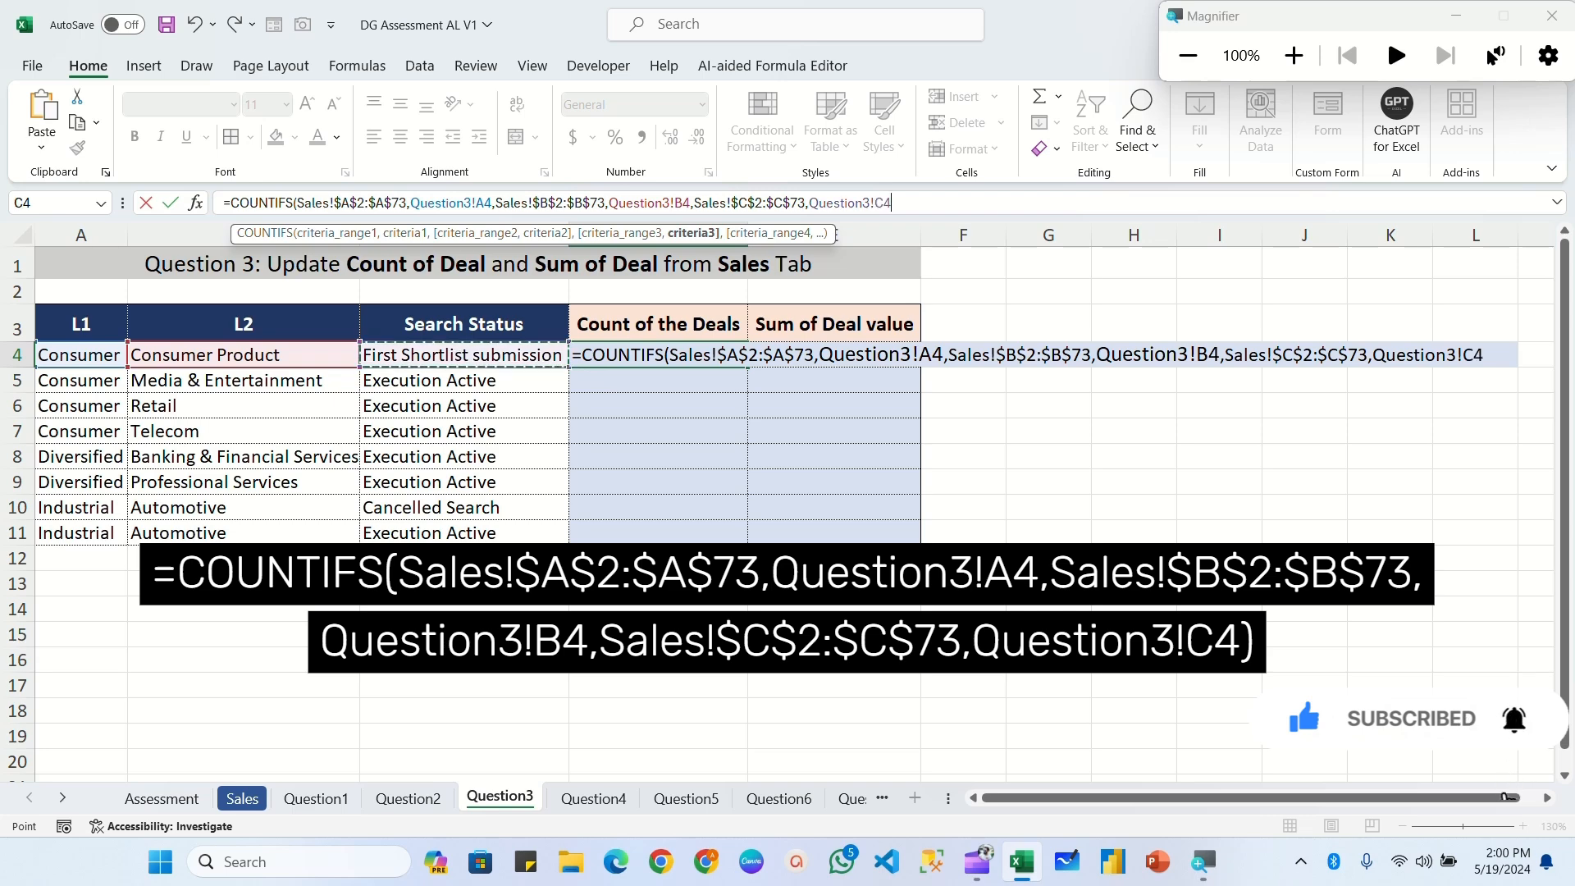
text())
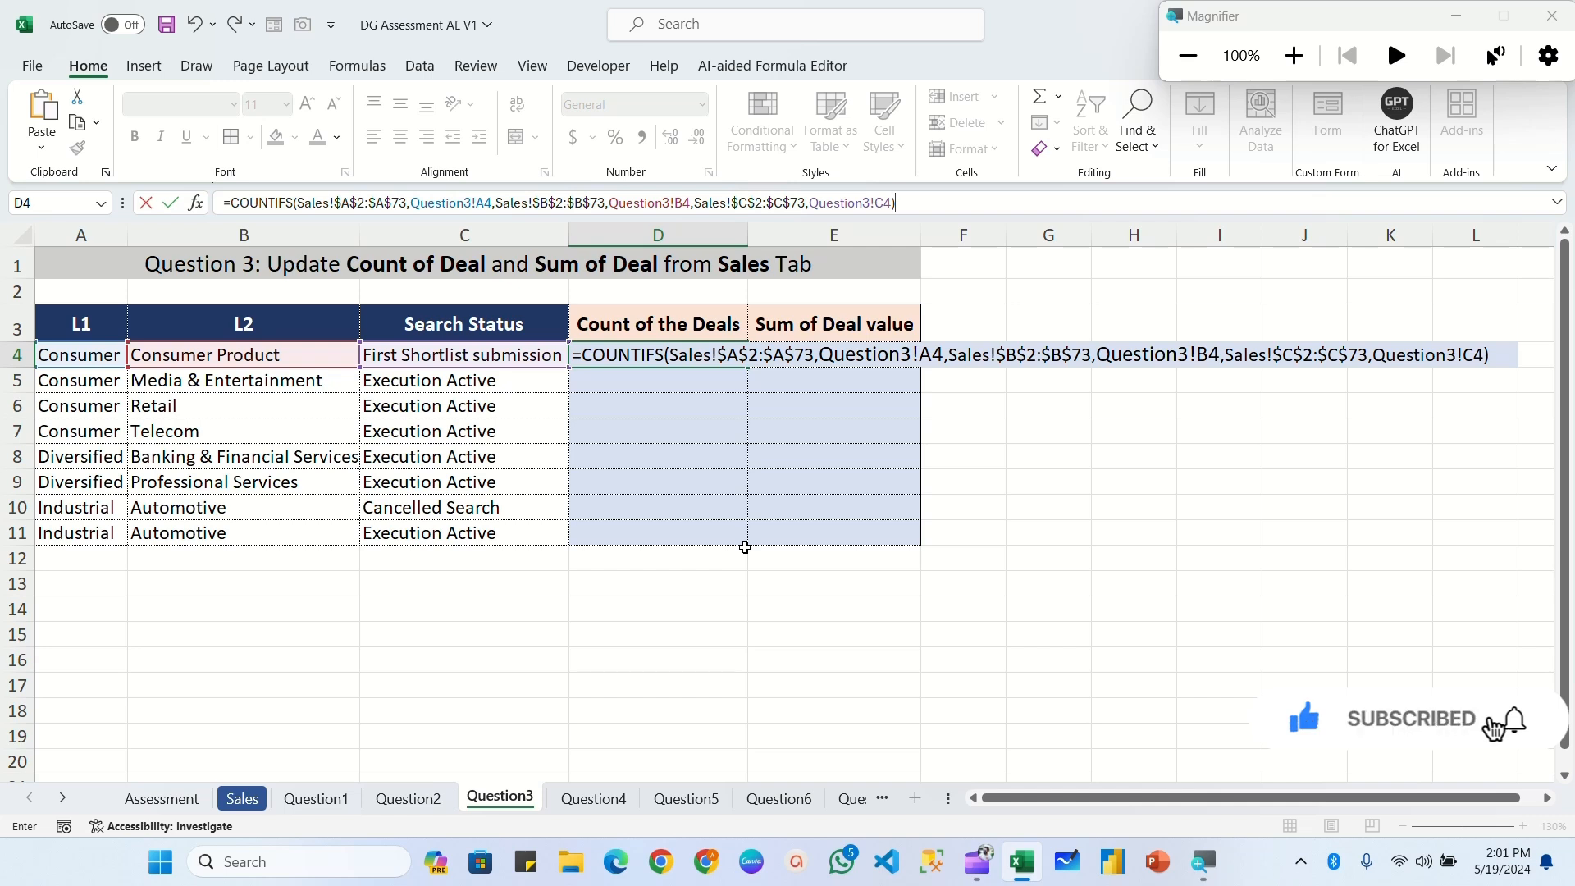
key(Return)
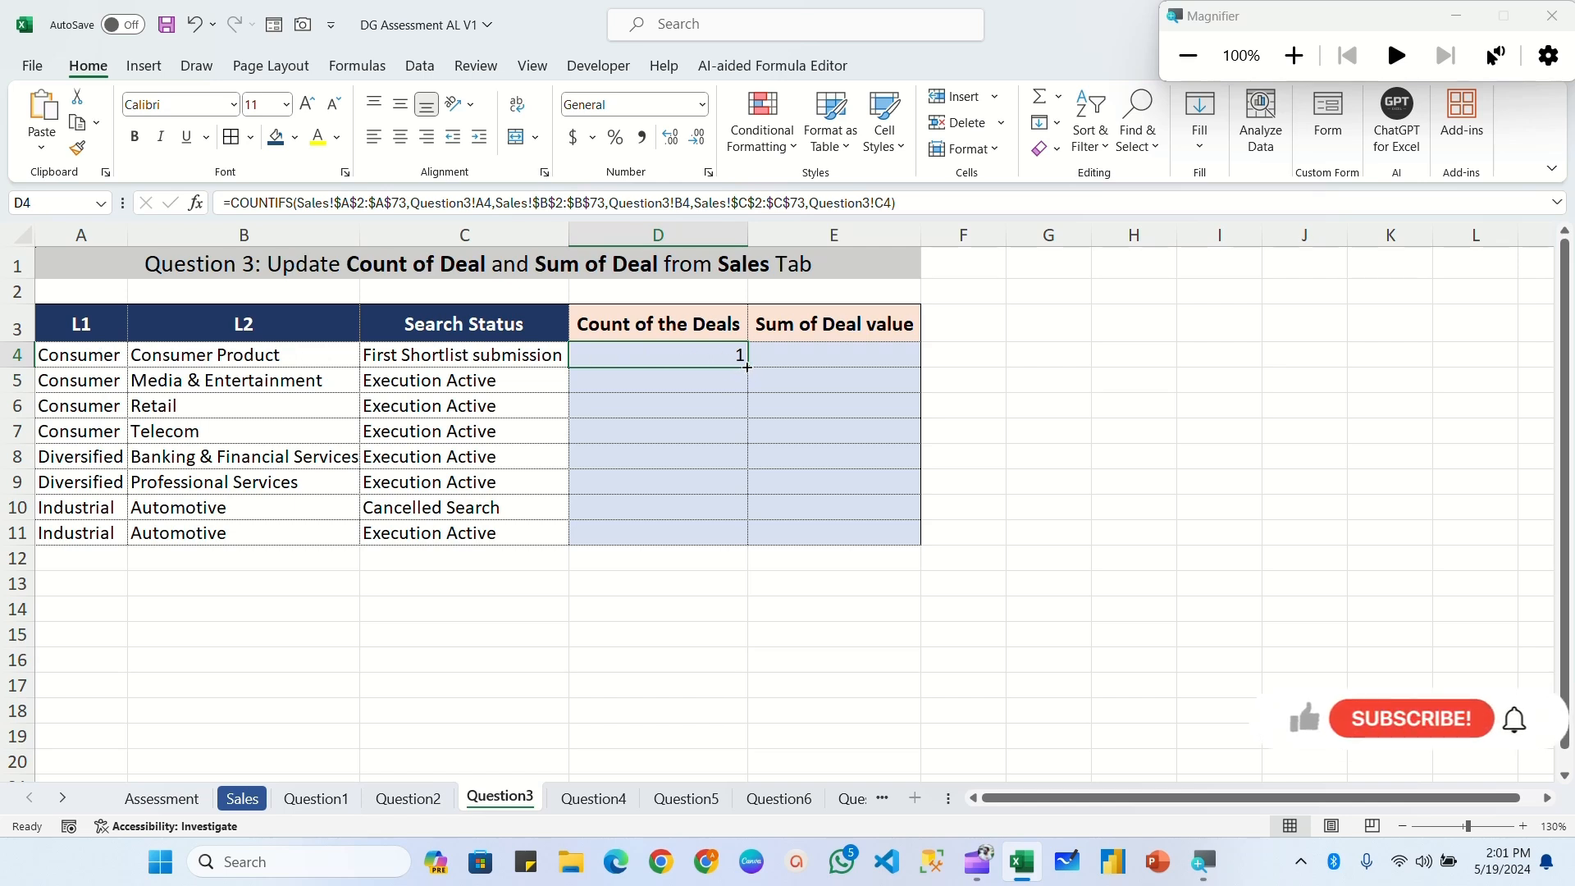
drag(749, 372, 743, 535)
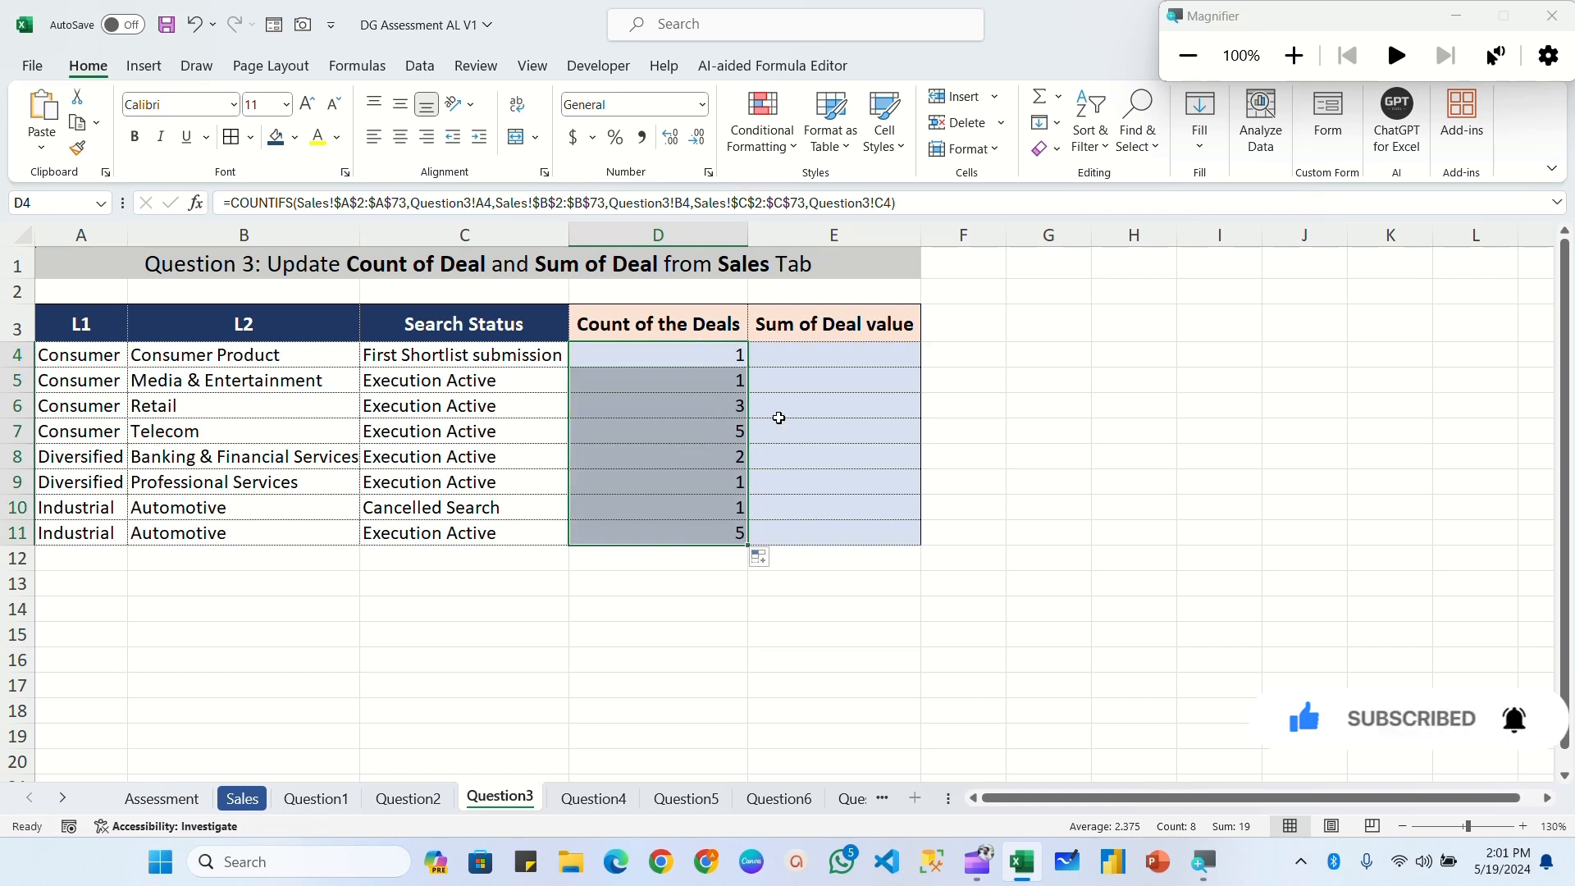
Begin a SUMIFS formula in Question3 cell E4 with the absolute Deal Value range Sales!$F$2:$F$73 as the sum range.
click(811, 356)
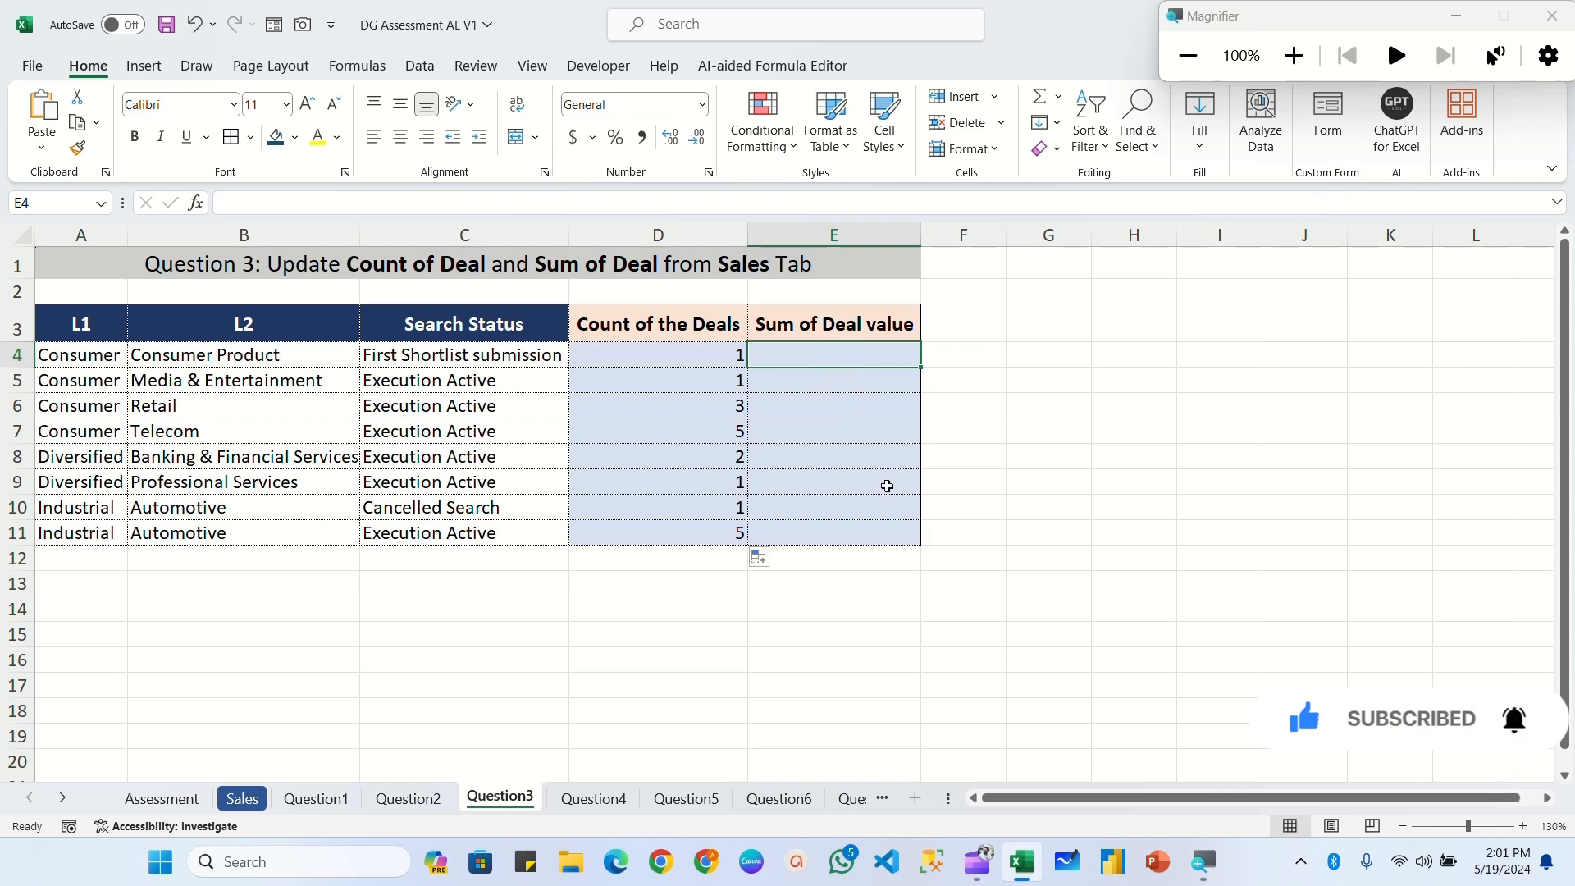
text(=s)
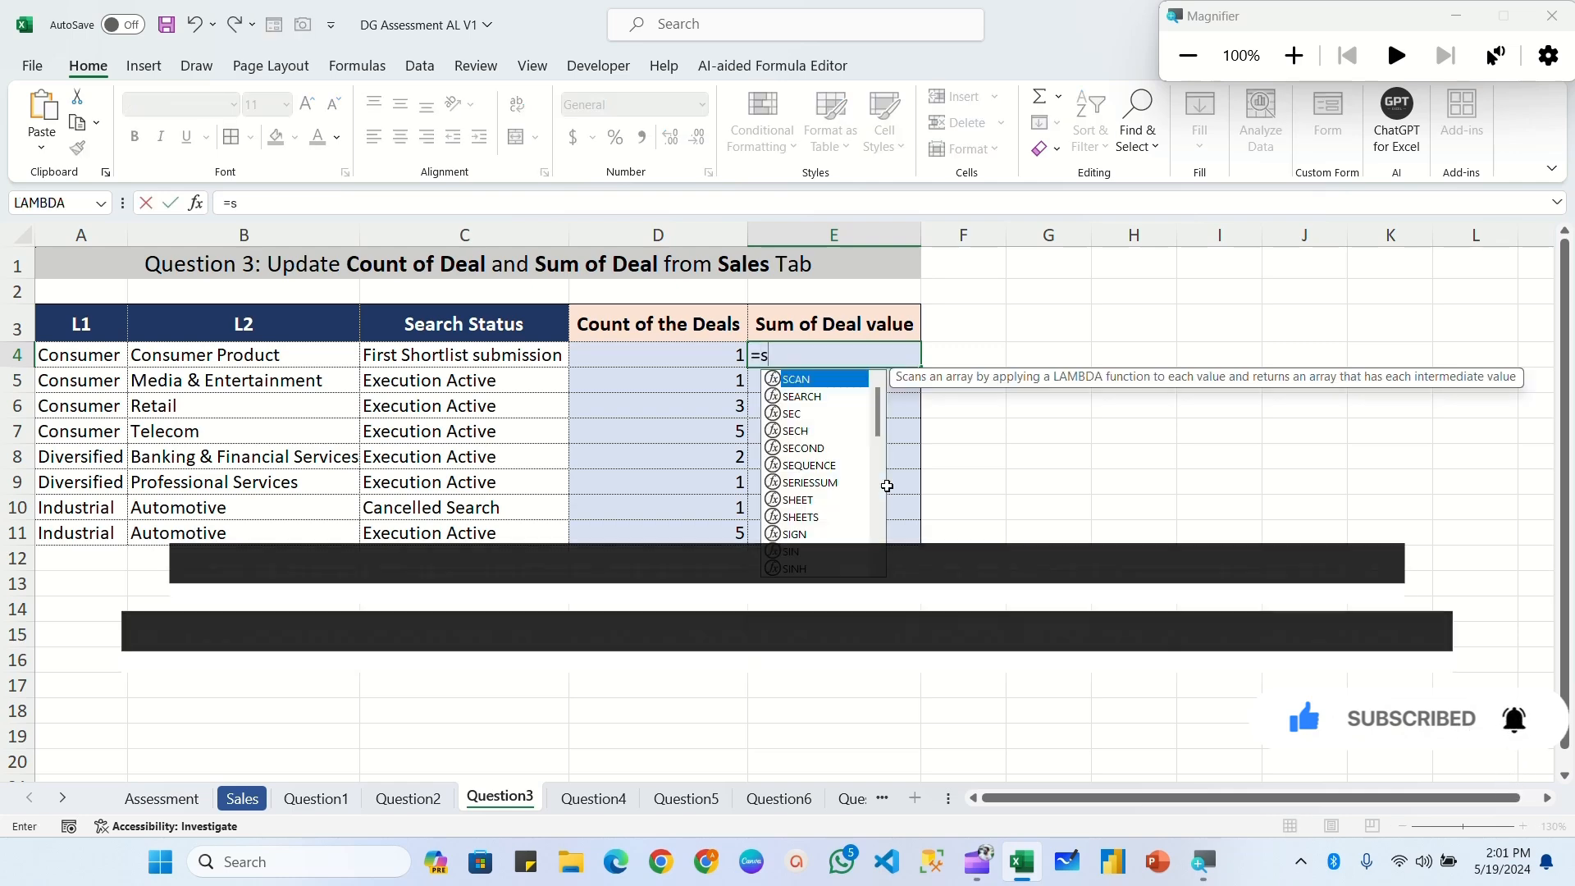
text(umifs)
key(Tab)
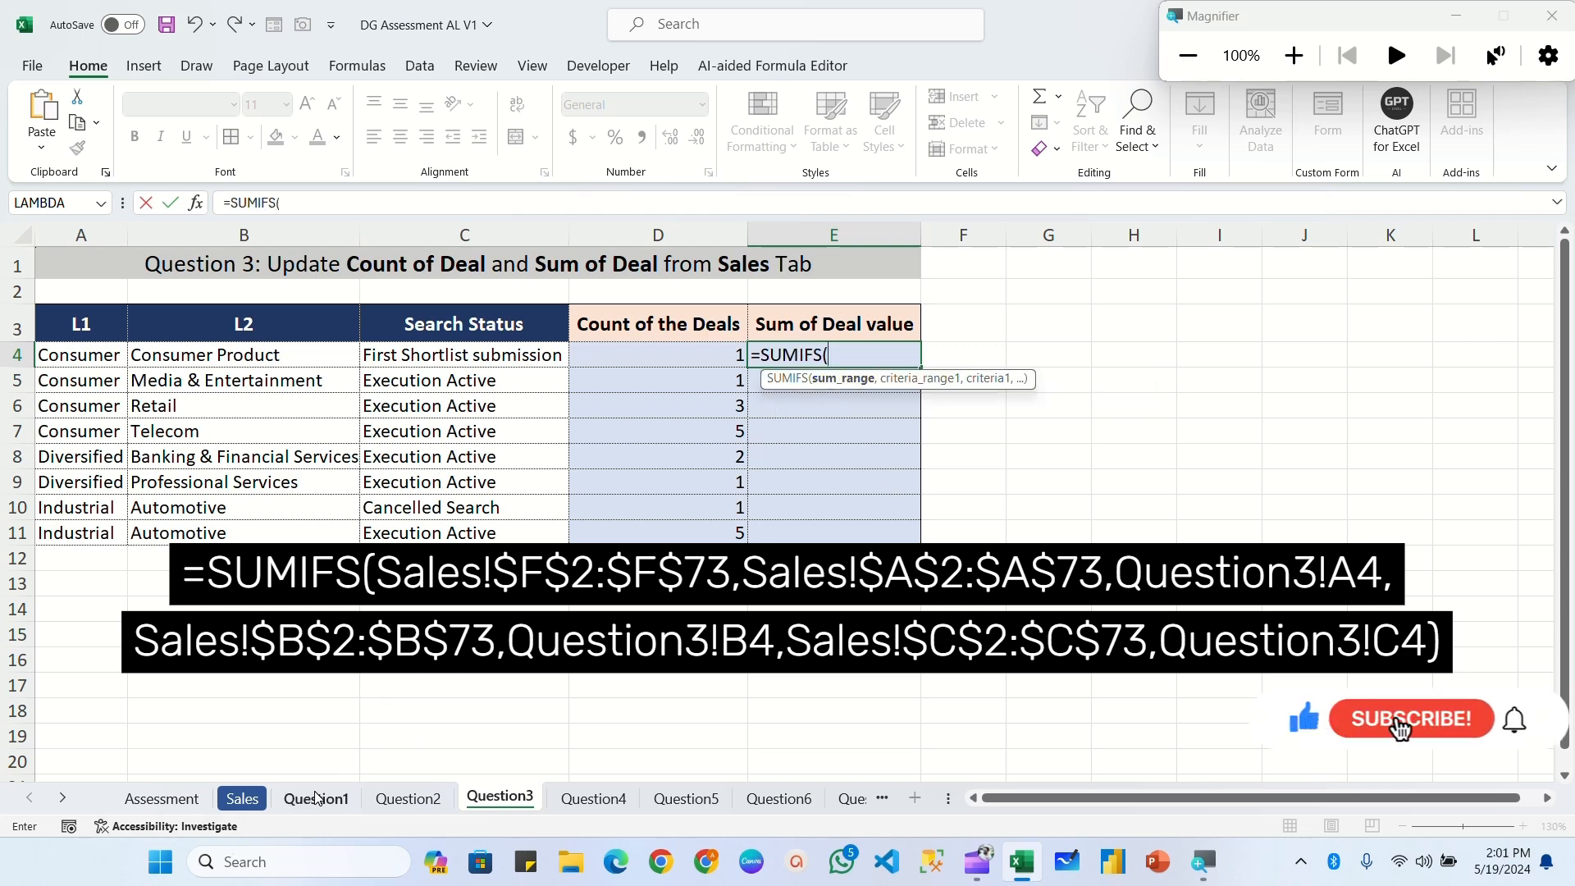
click(246, 802)
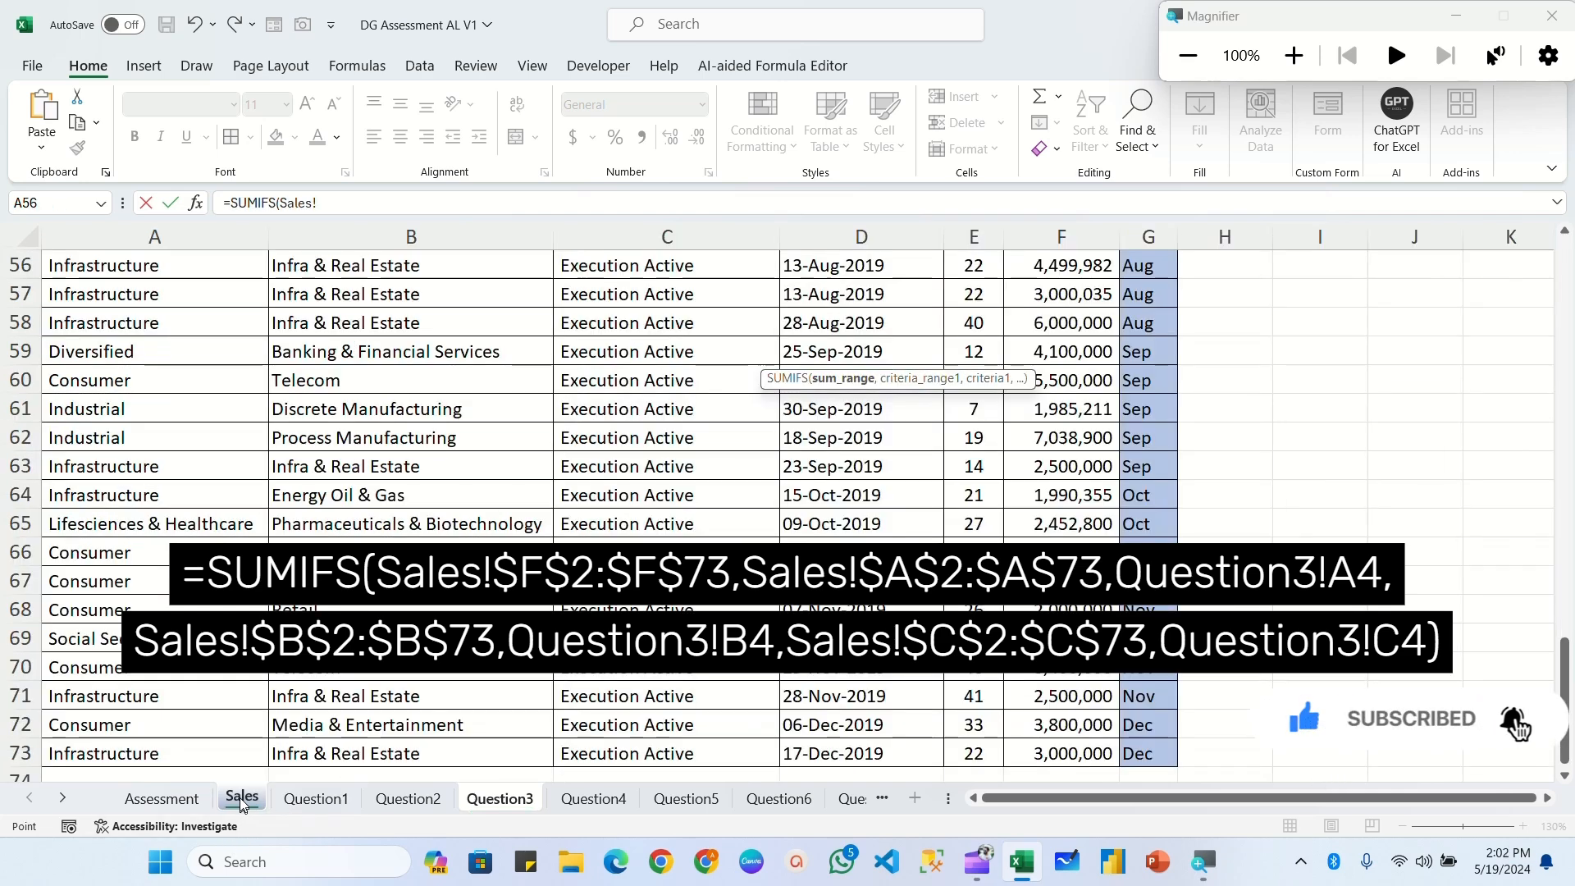
scroll(959, 423, up, 18)
click(1074, 292)
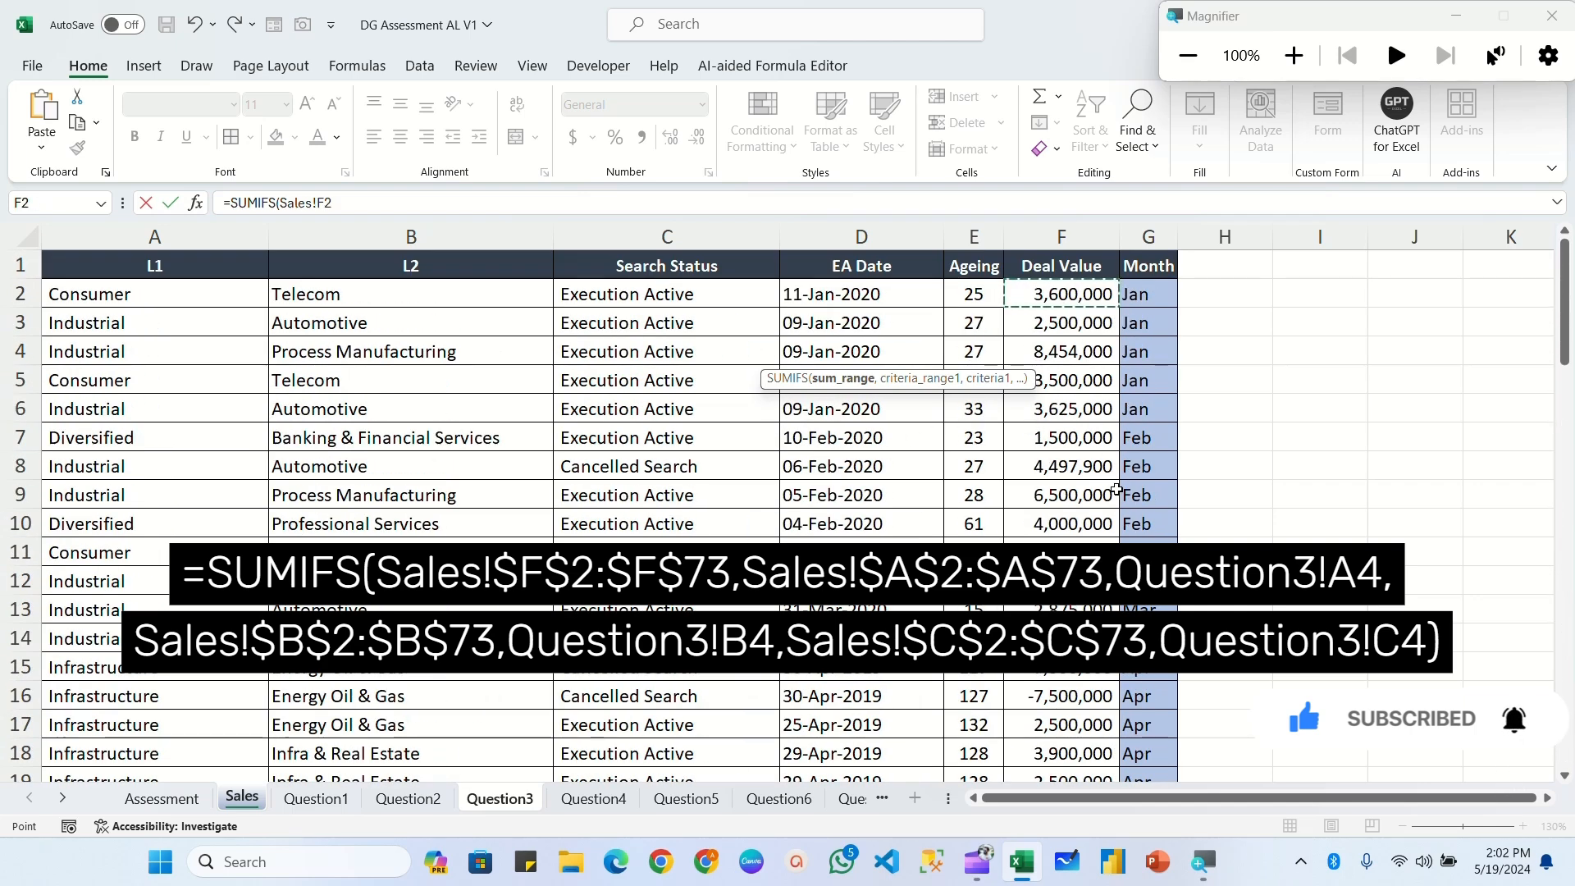
key(ctrl+shift+Down)
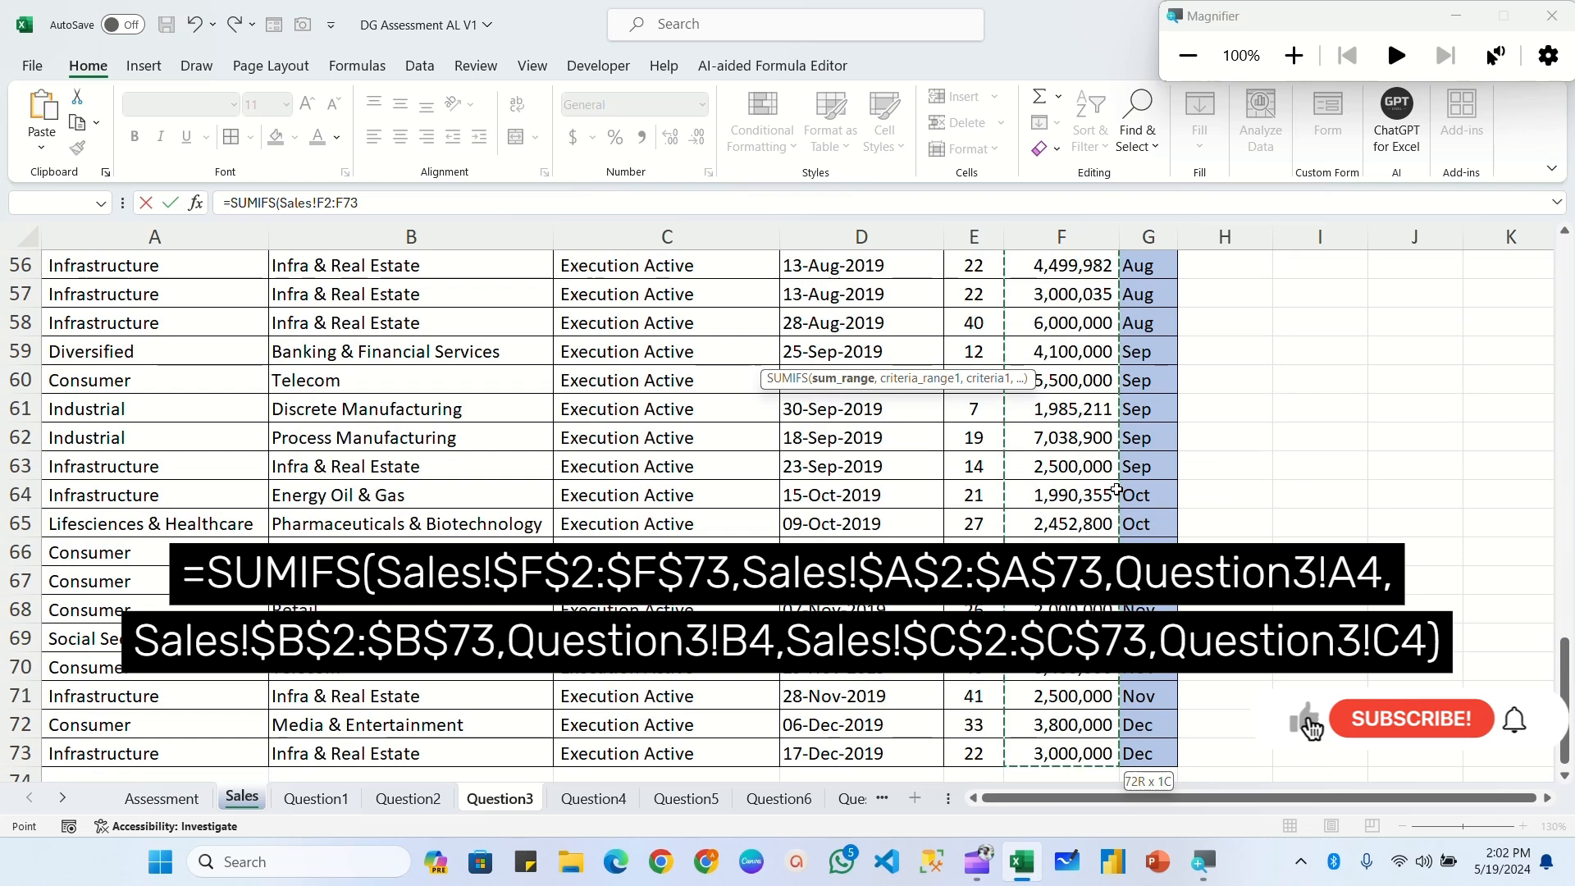
key(F4)
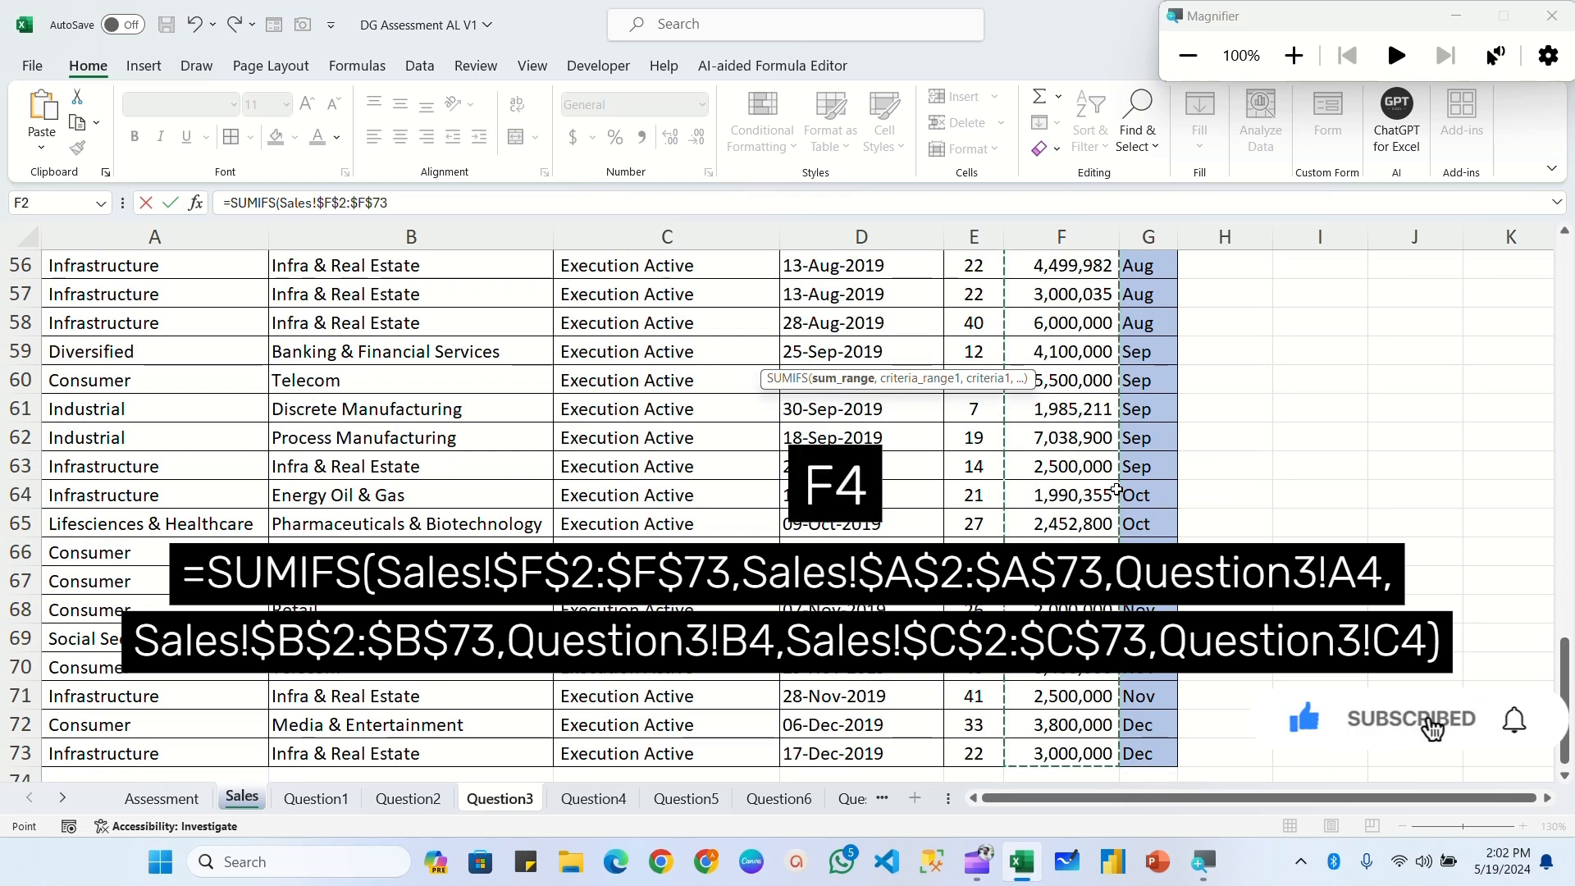
text(,)
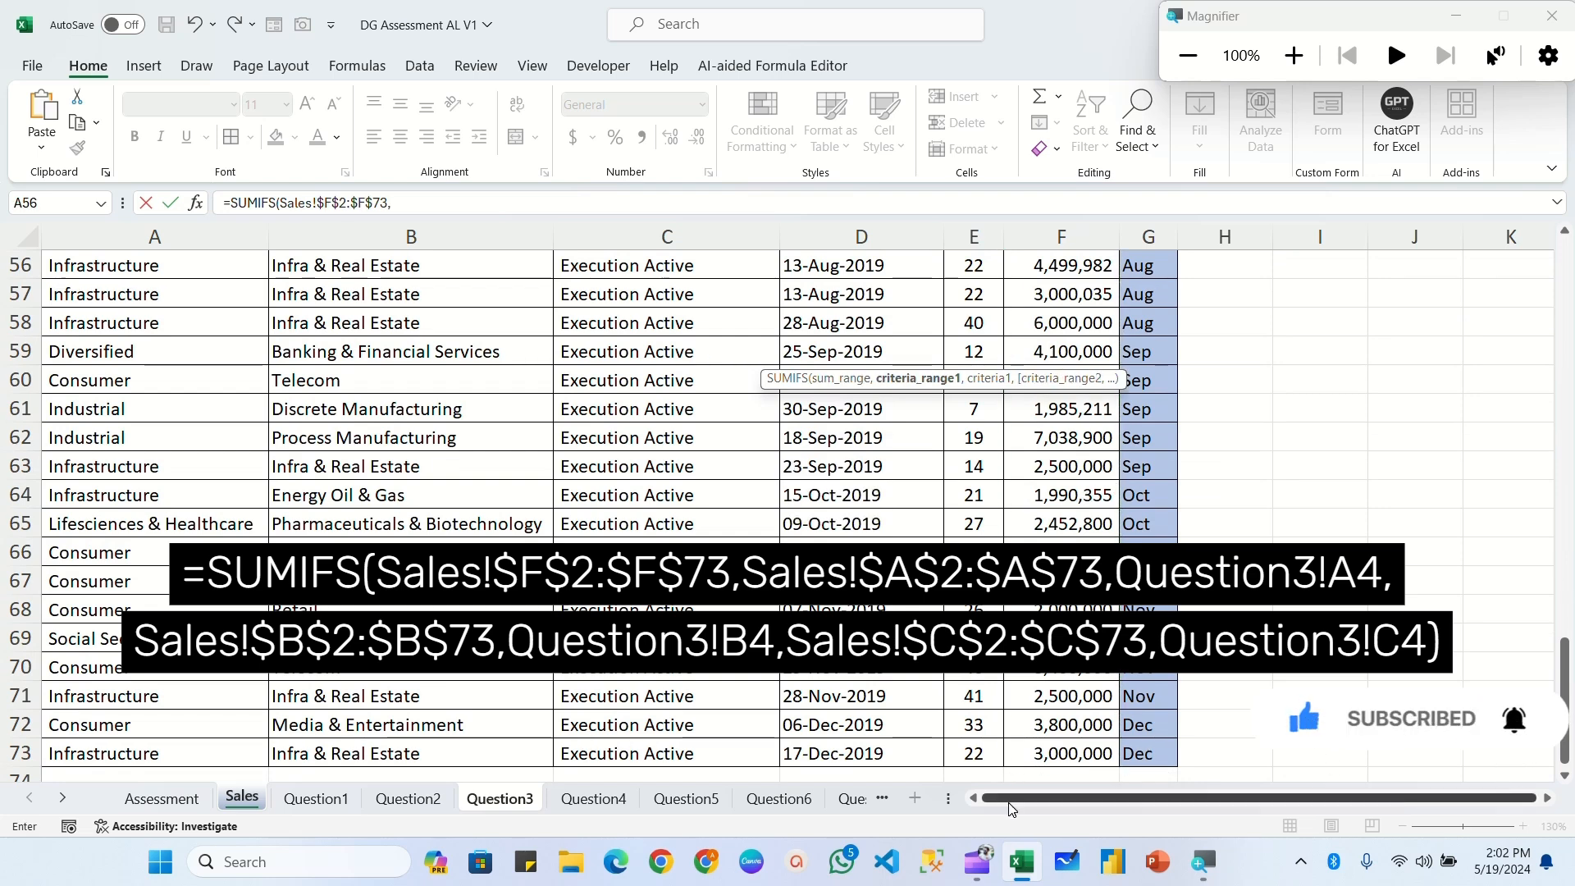
Add the first SUMIFS condition, matching the absolute L1 range Sales!$A$2:$A$73 against Question3!A4.
scroll(123, 296, up, 18)
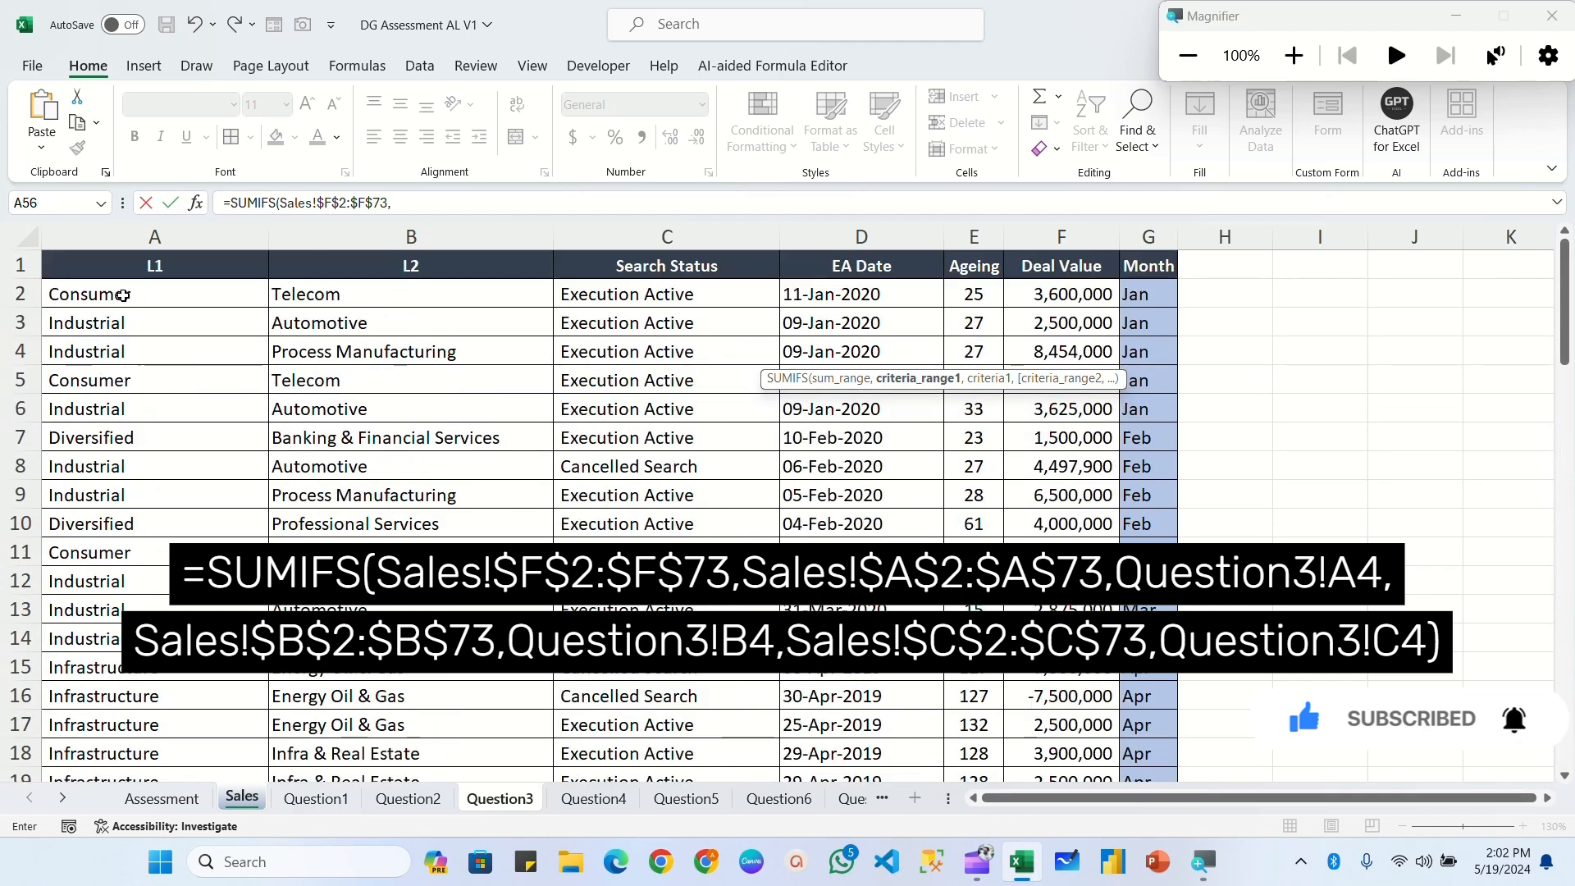
click(123, 296)
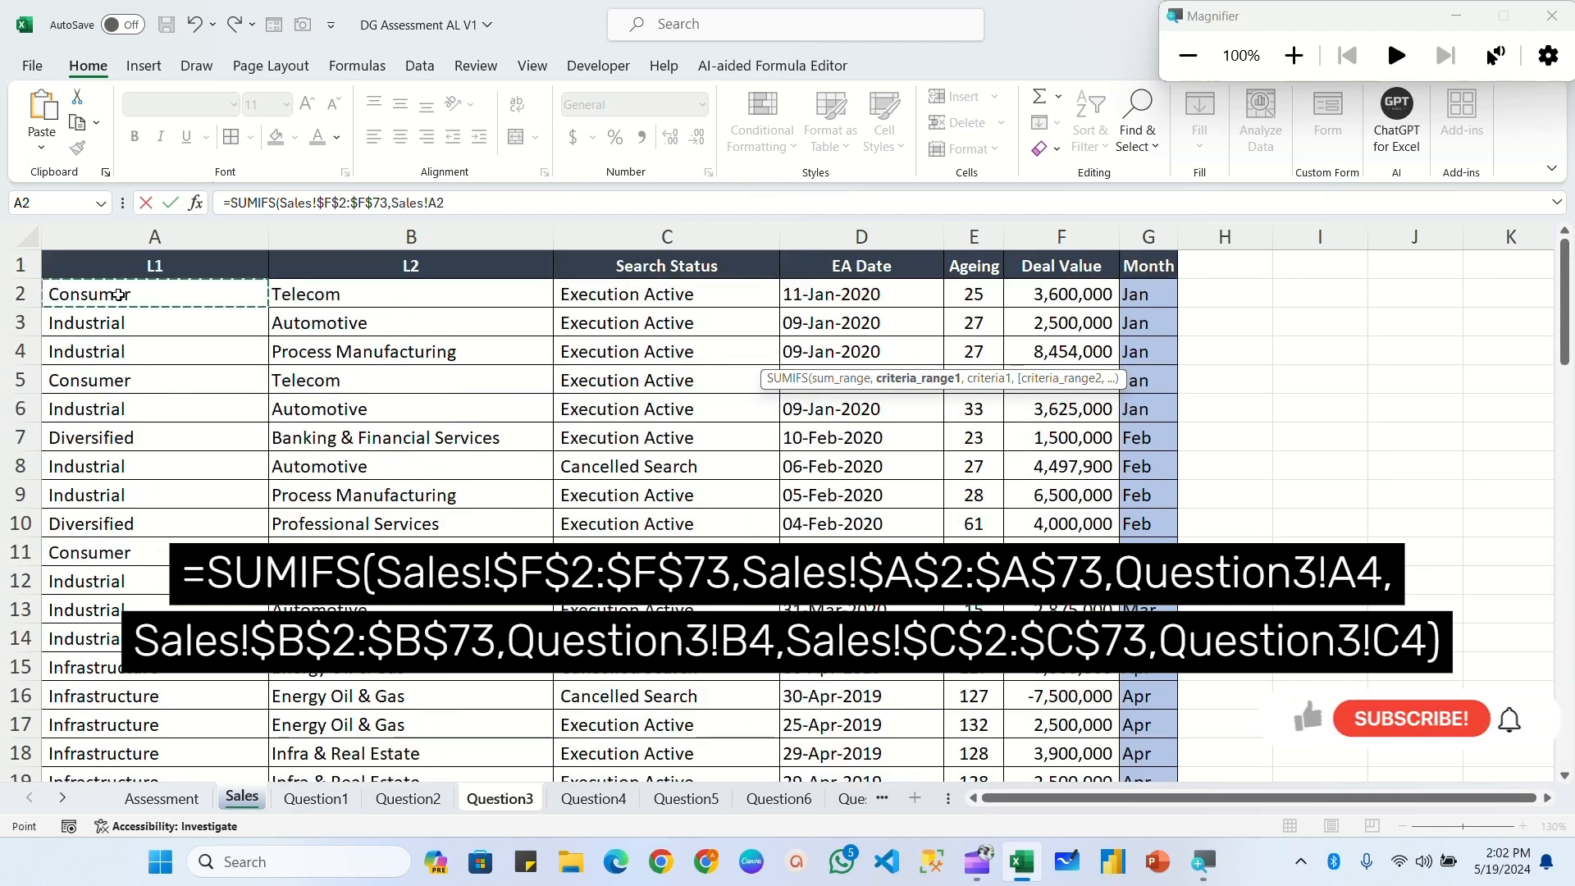
key(ctrl+shift+Down)
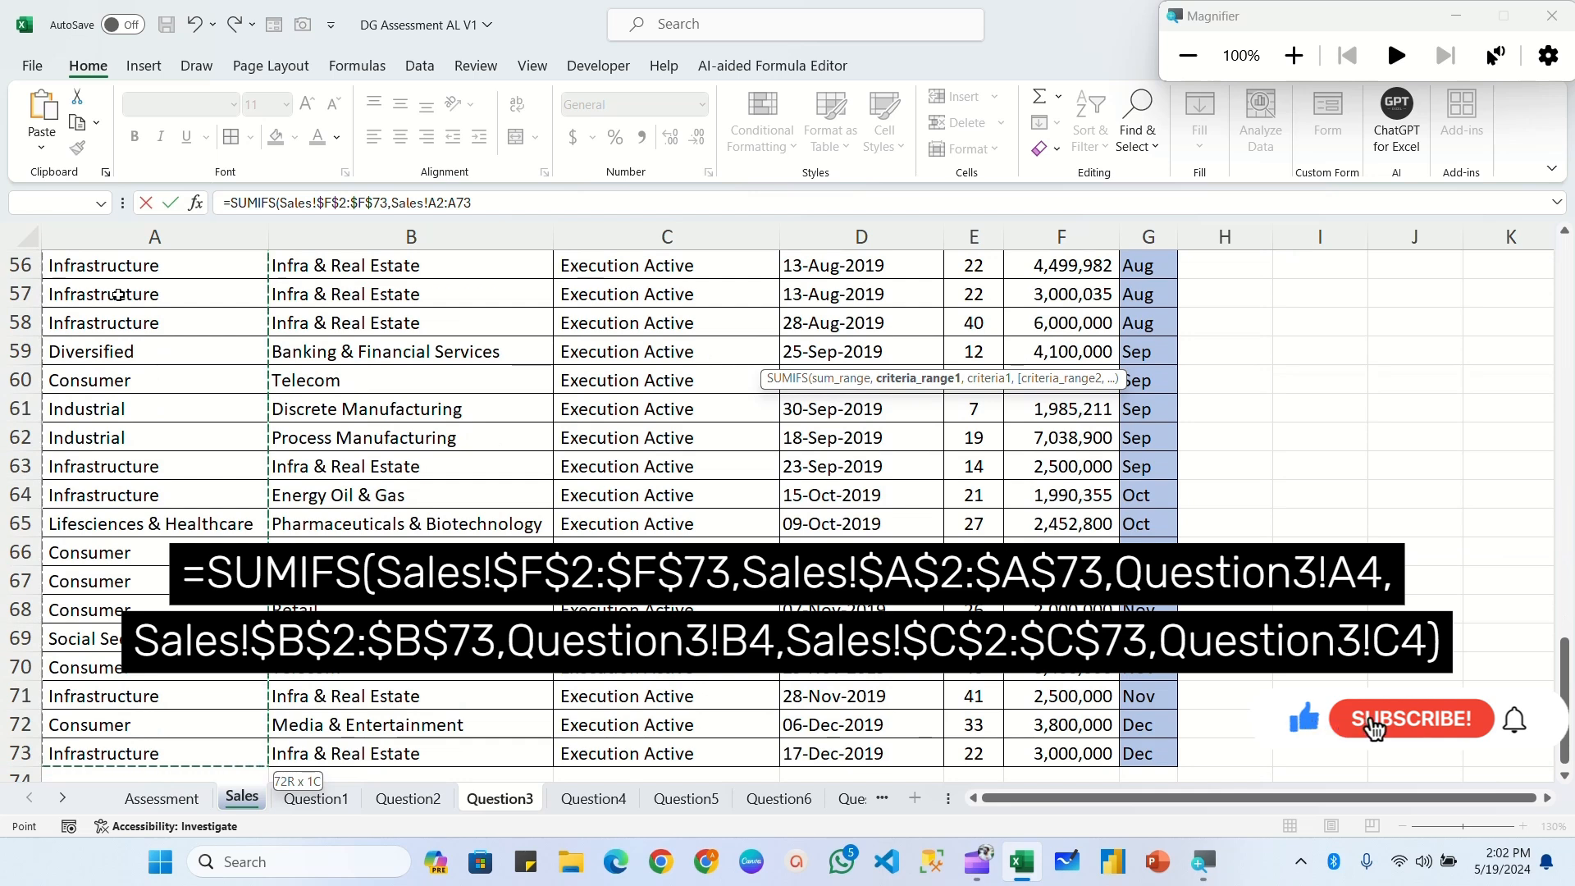
key(F4)
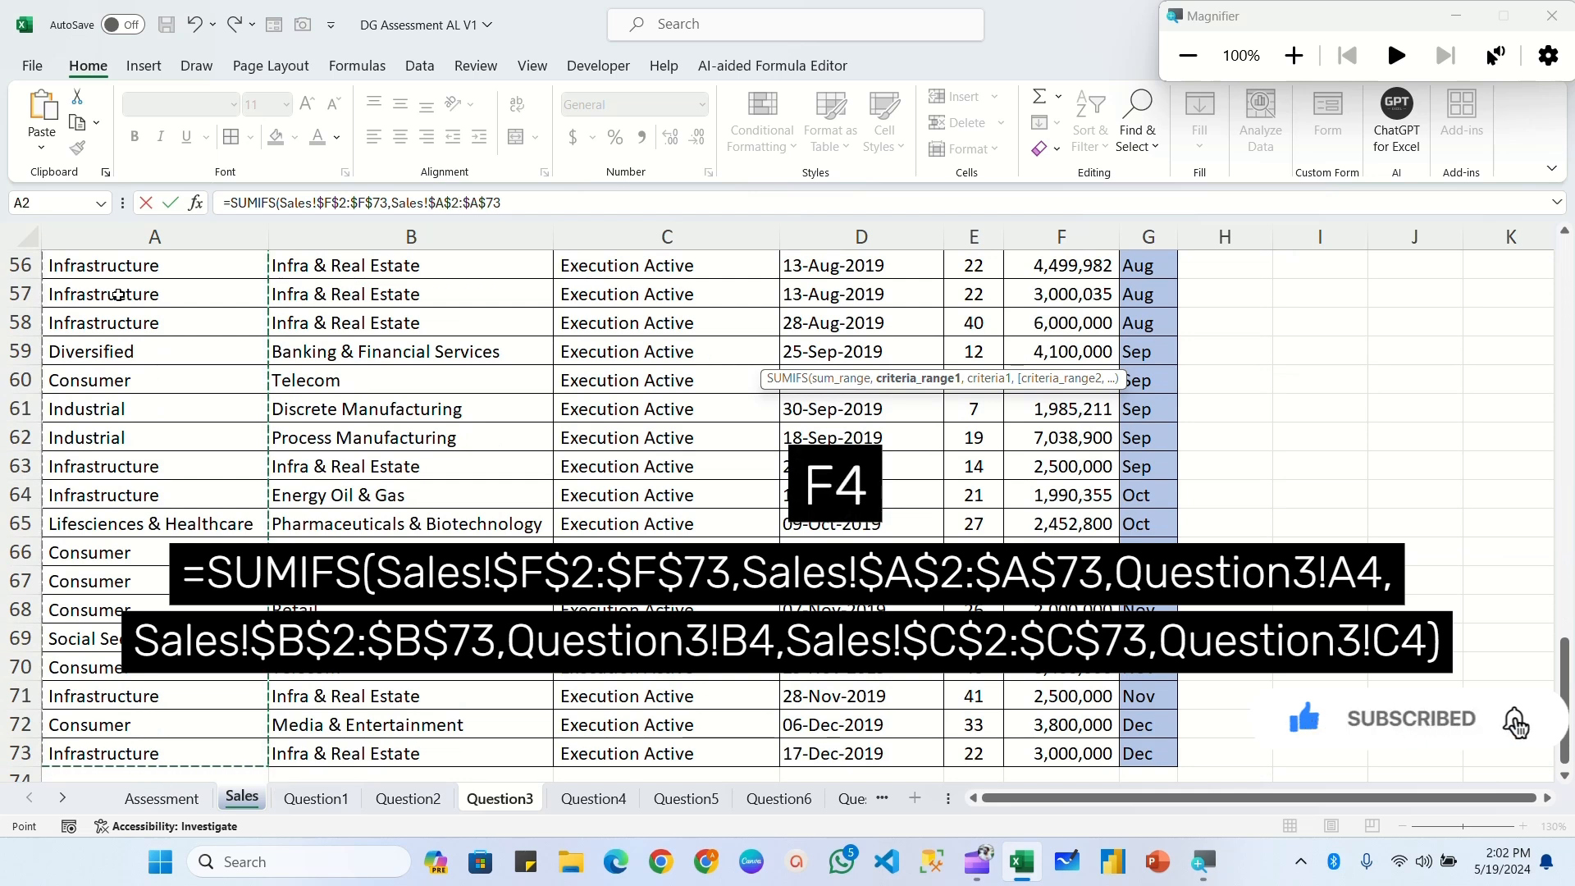
text(,)
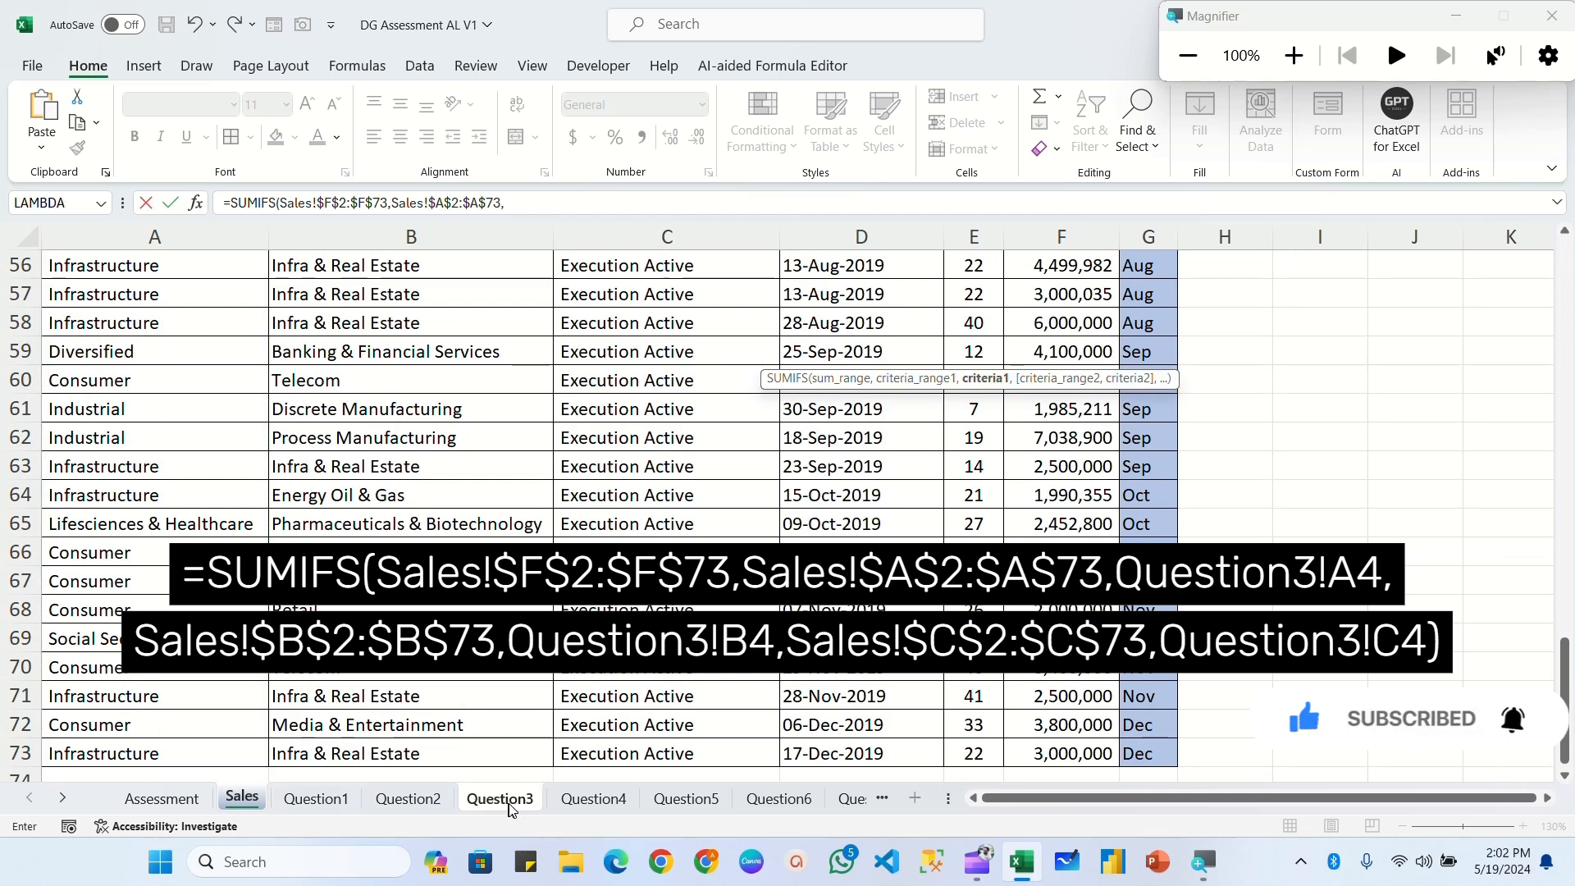
click(502, 798)
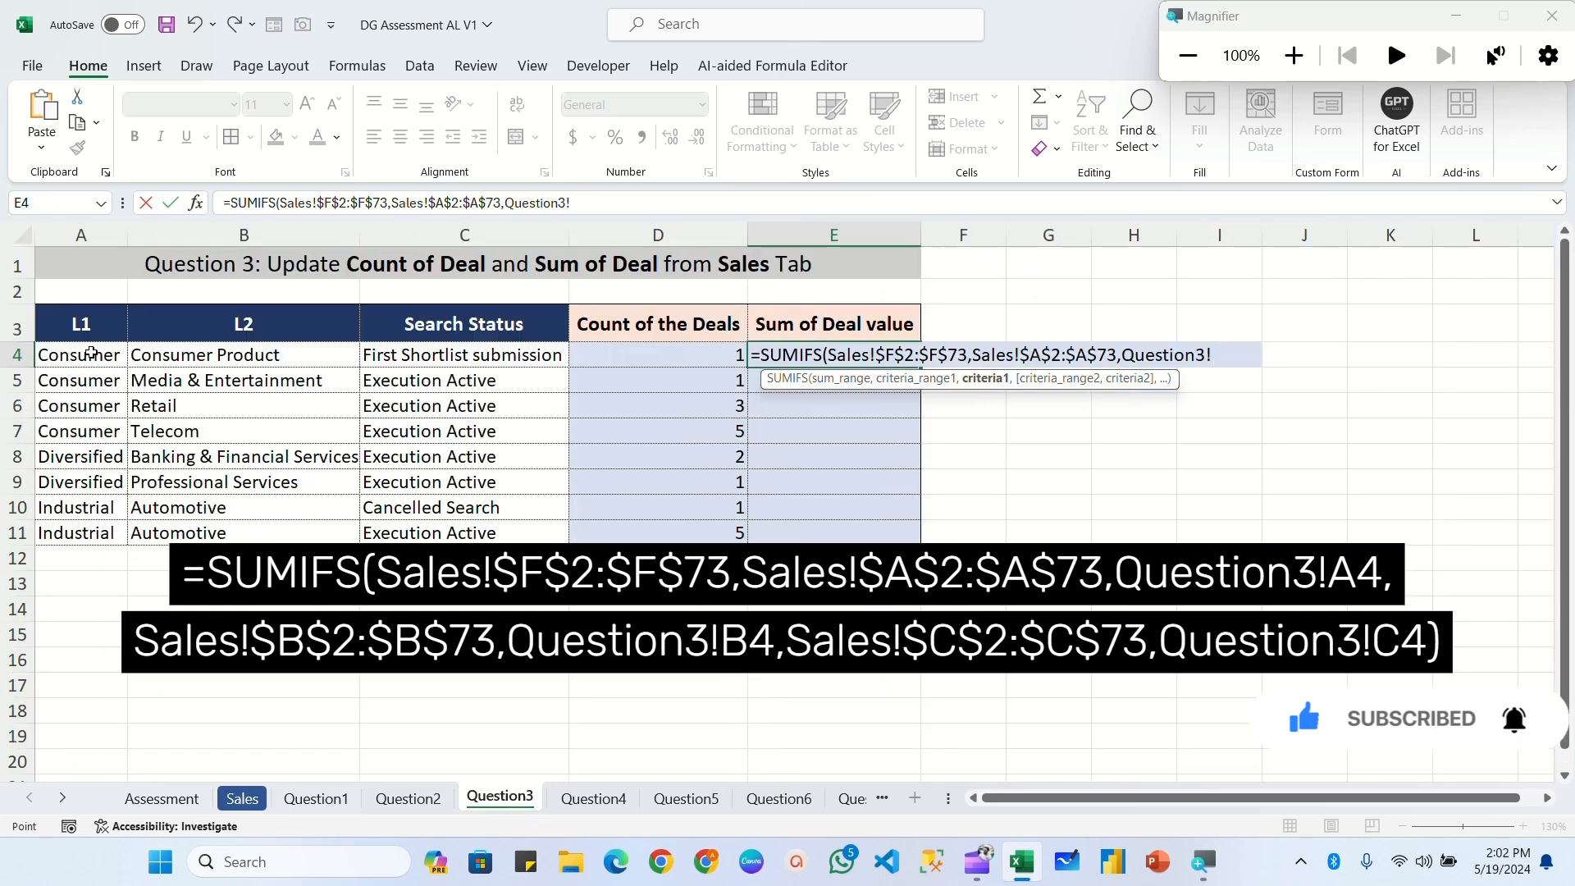
click(90, 353)
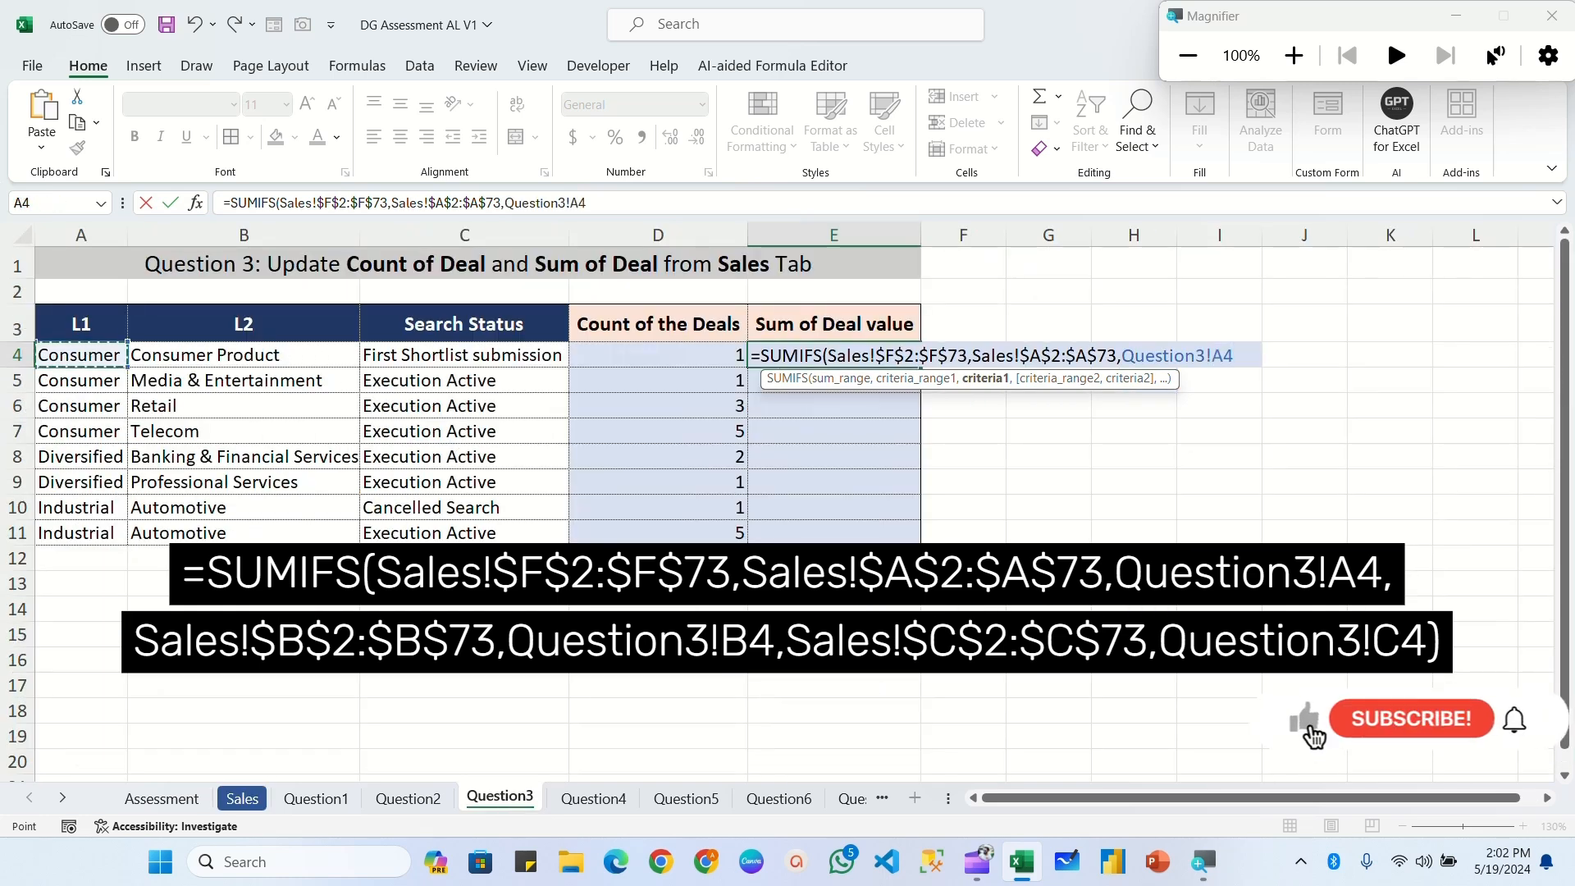
text(,)
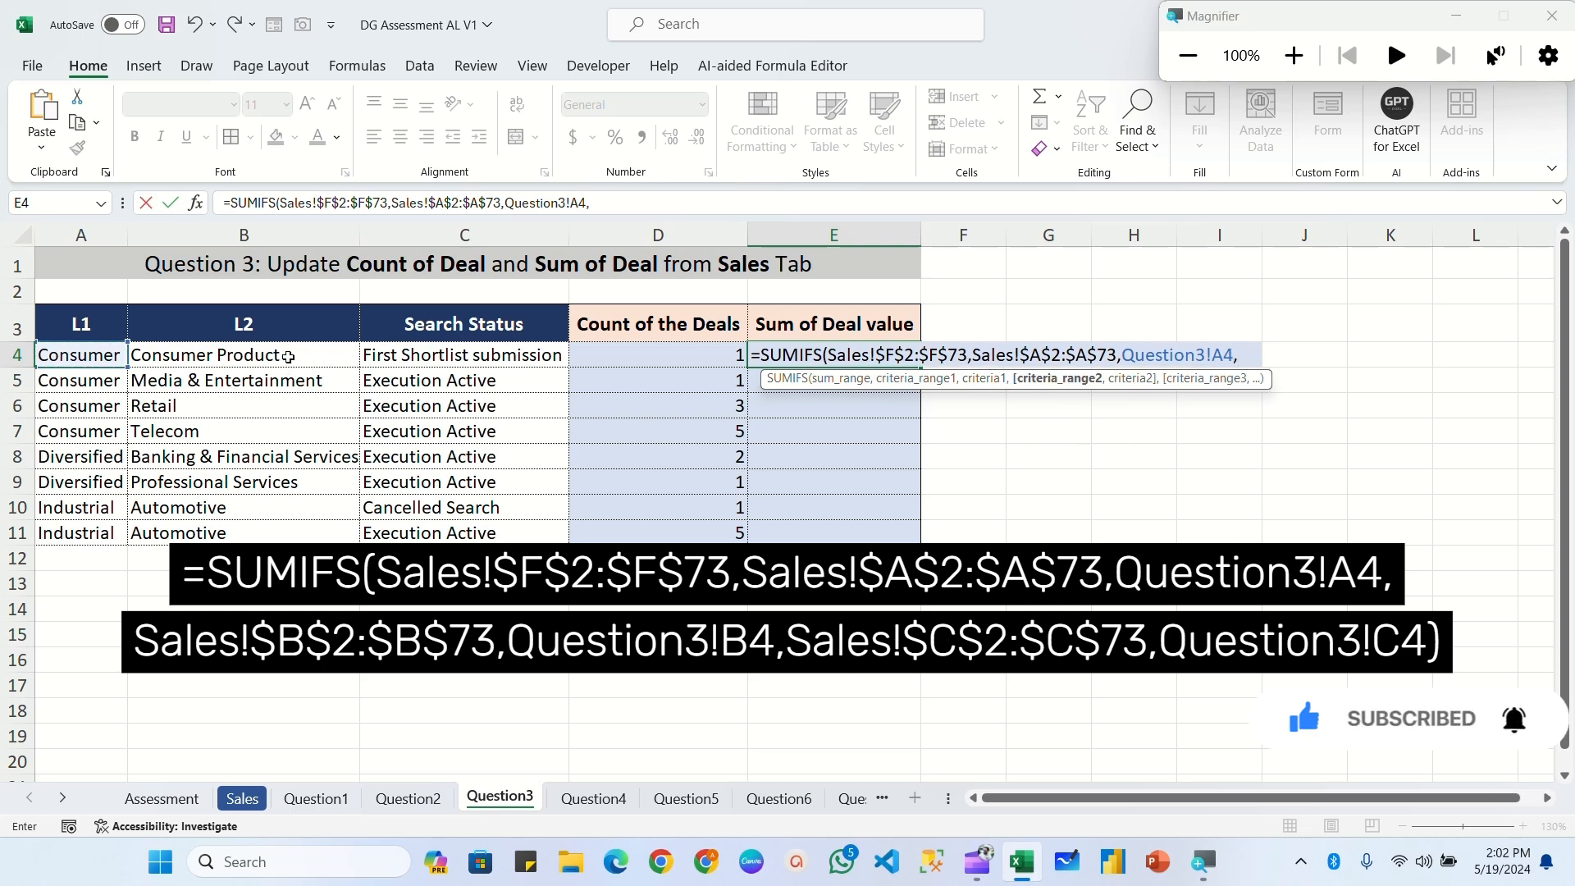
Add the second SUMIFS condition, matching the absolute L2 range Sales!$B$2:$B$73 against Question3!B4.
click(242, 799)
scroll(349, 407, up, 18)
scroll(349, 408, up, 1)
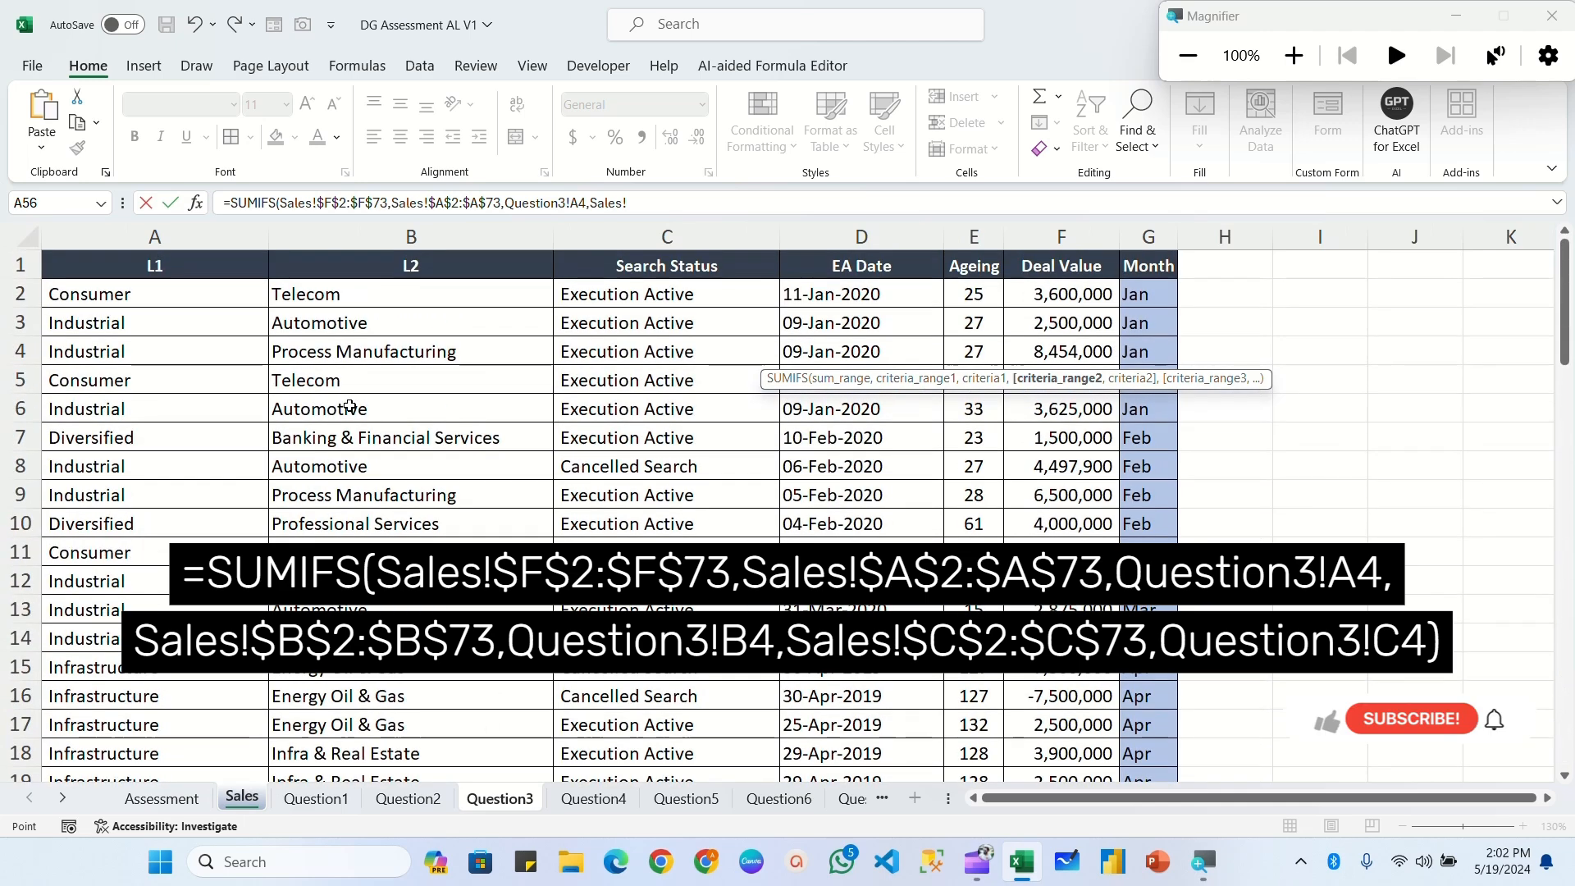
click(354, 300)
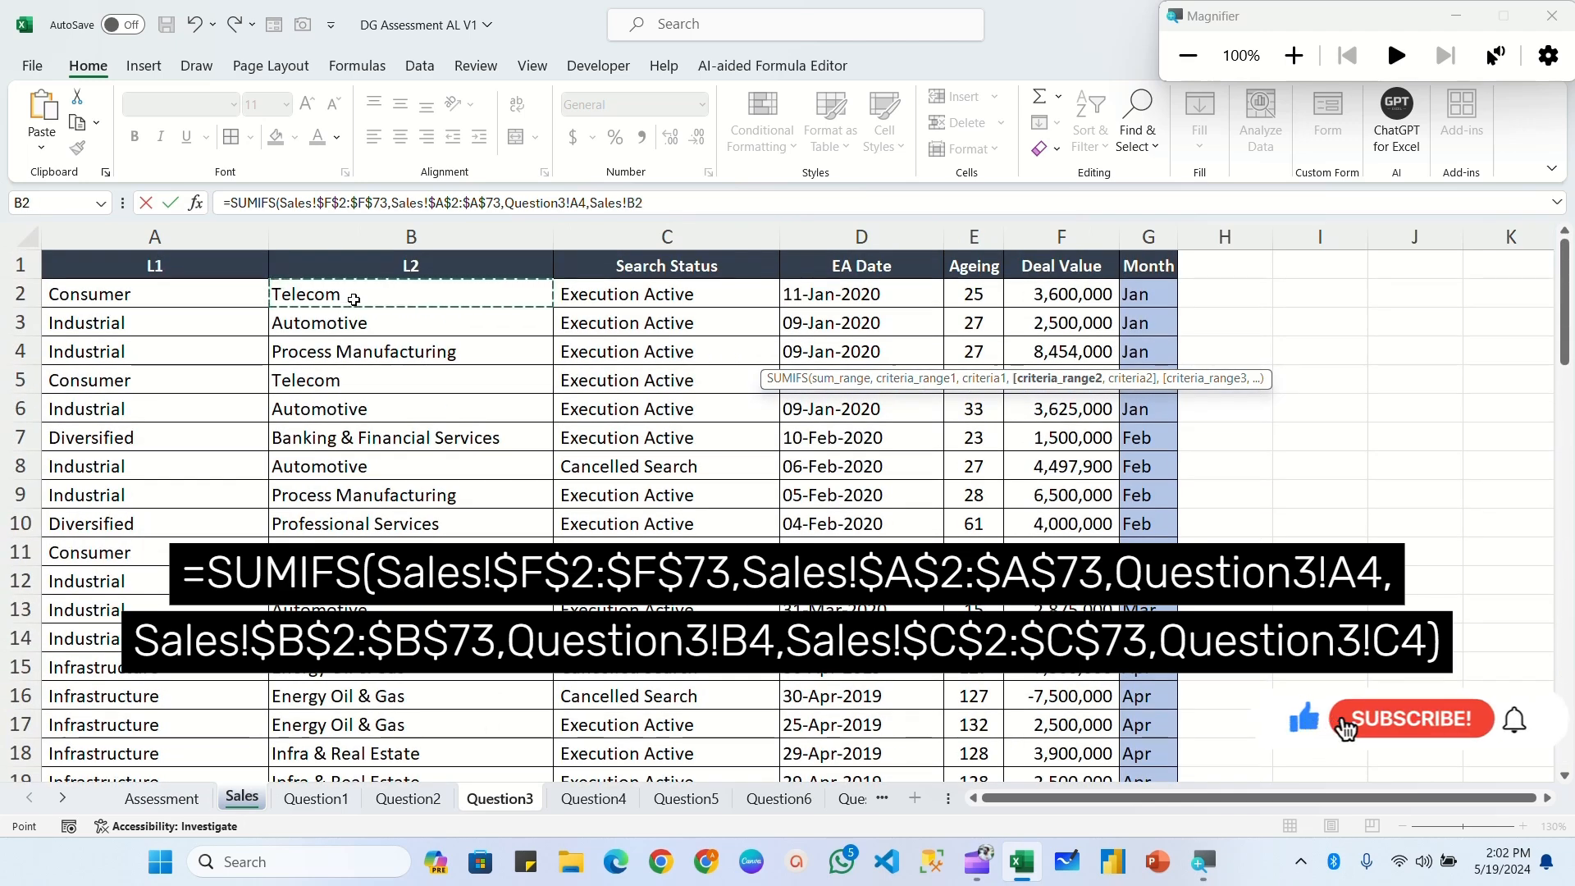
key(ctrl+shift+Down)
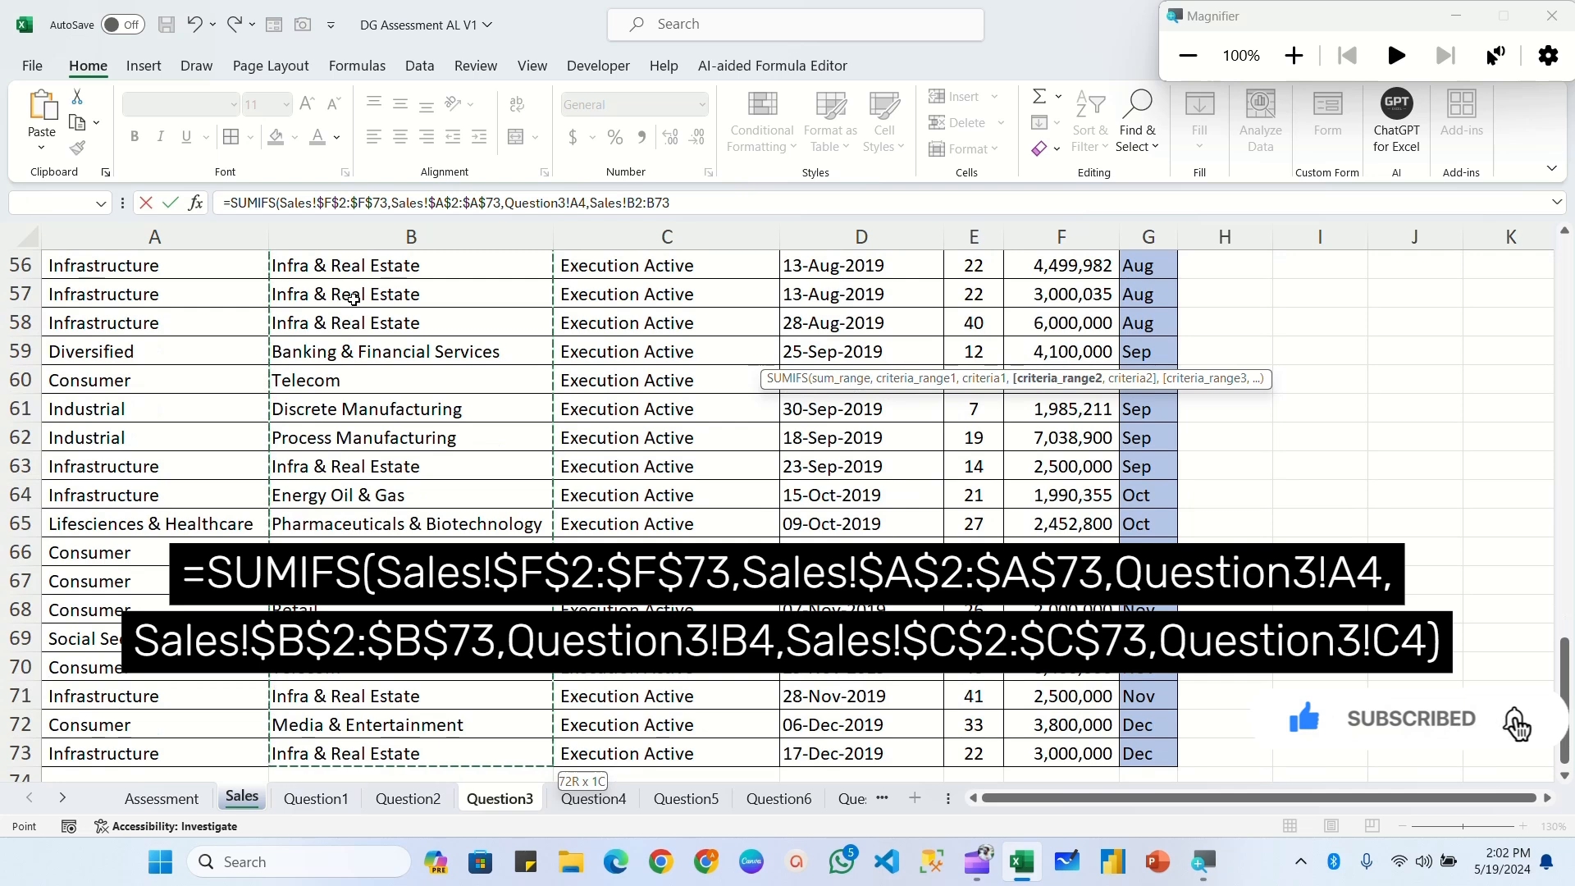
key(F4)
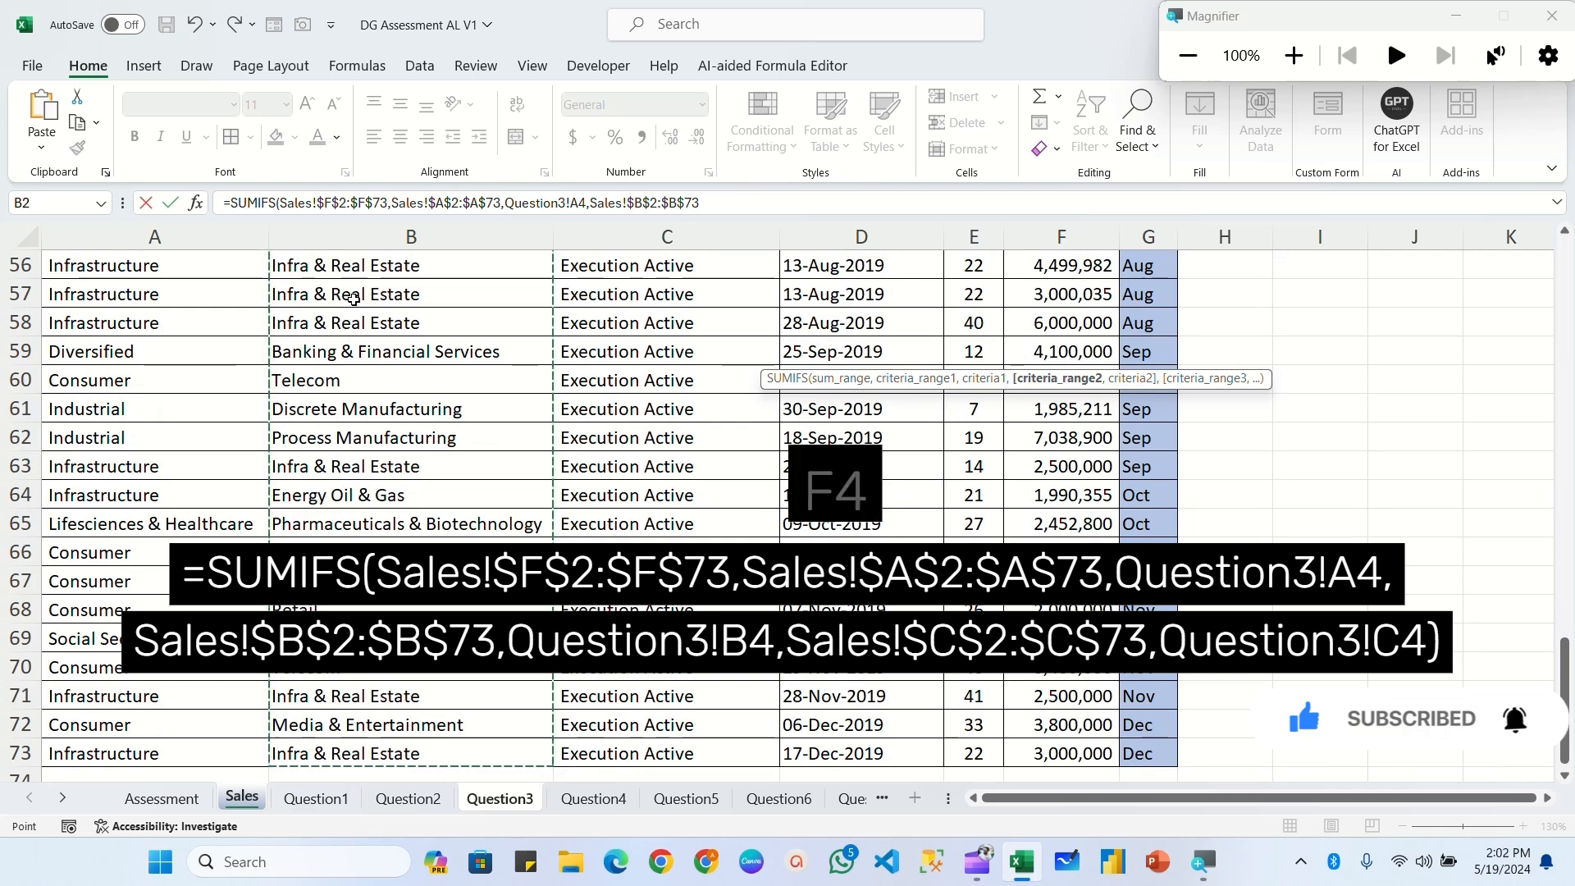
text(,)
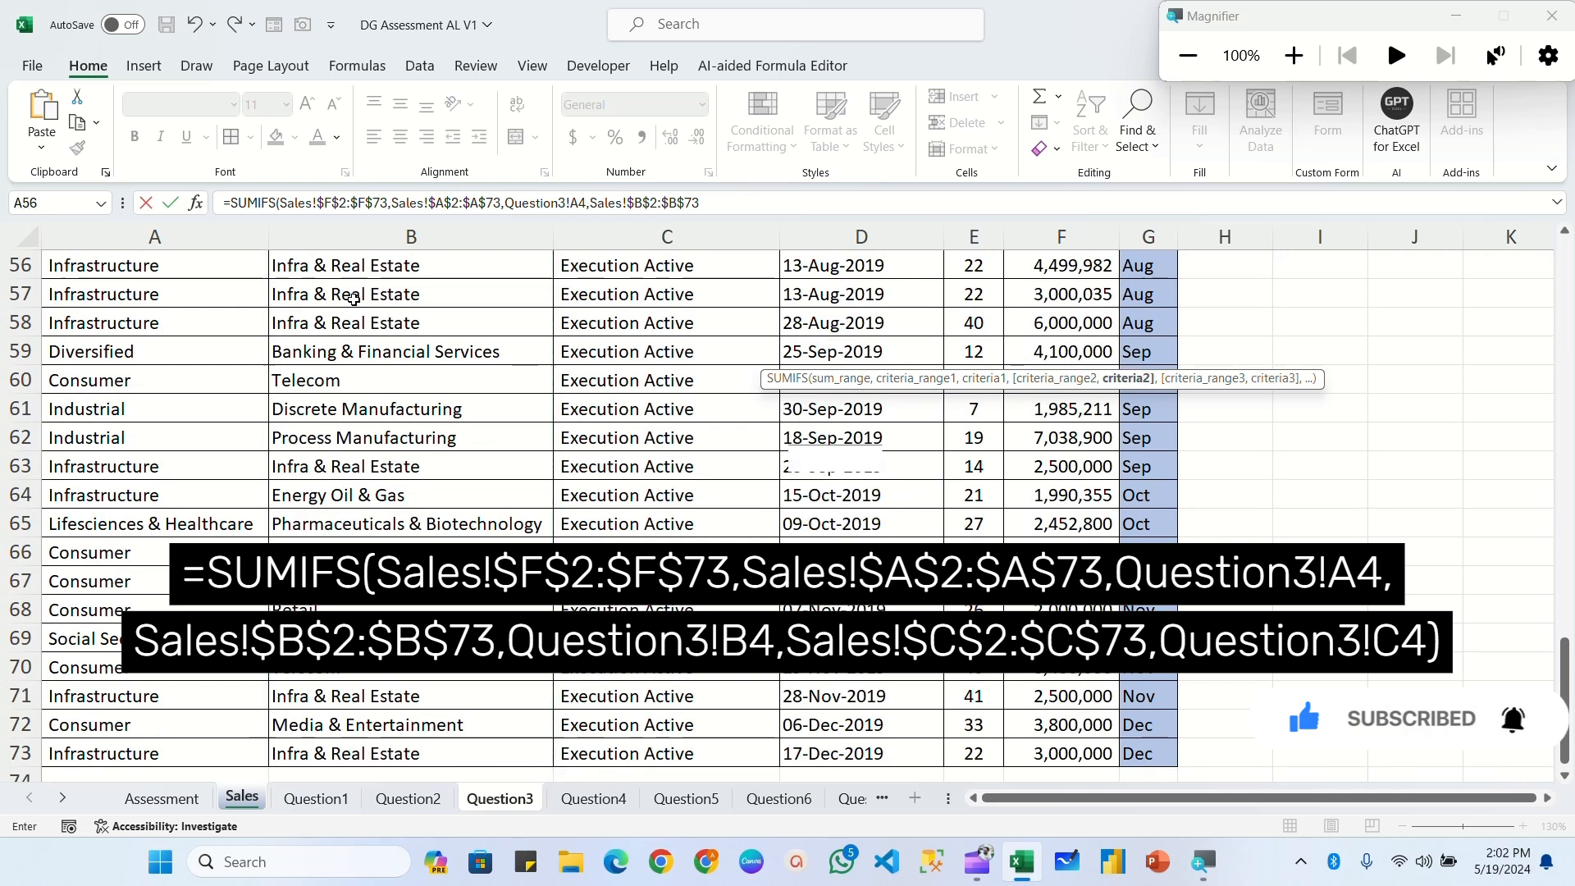
click(500, 799)
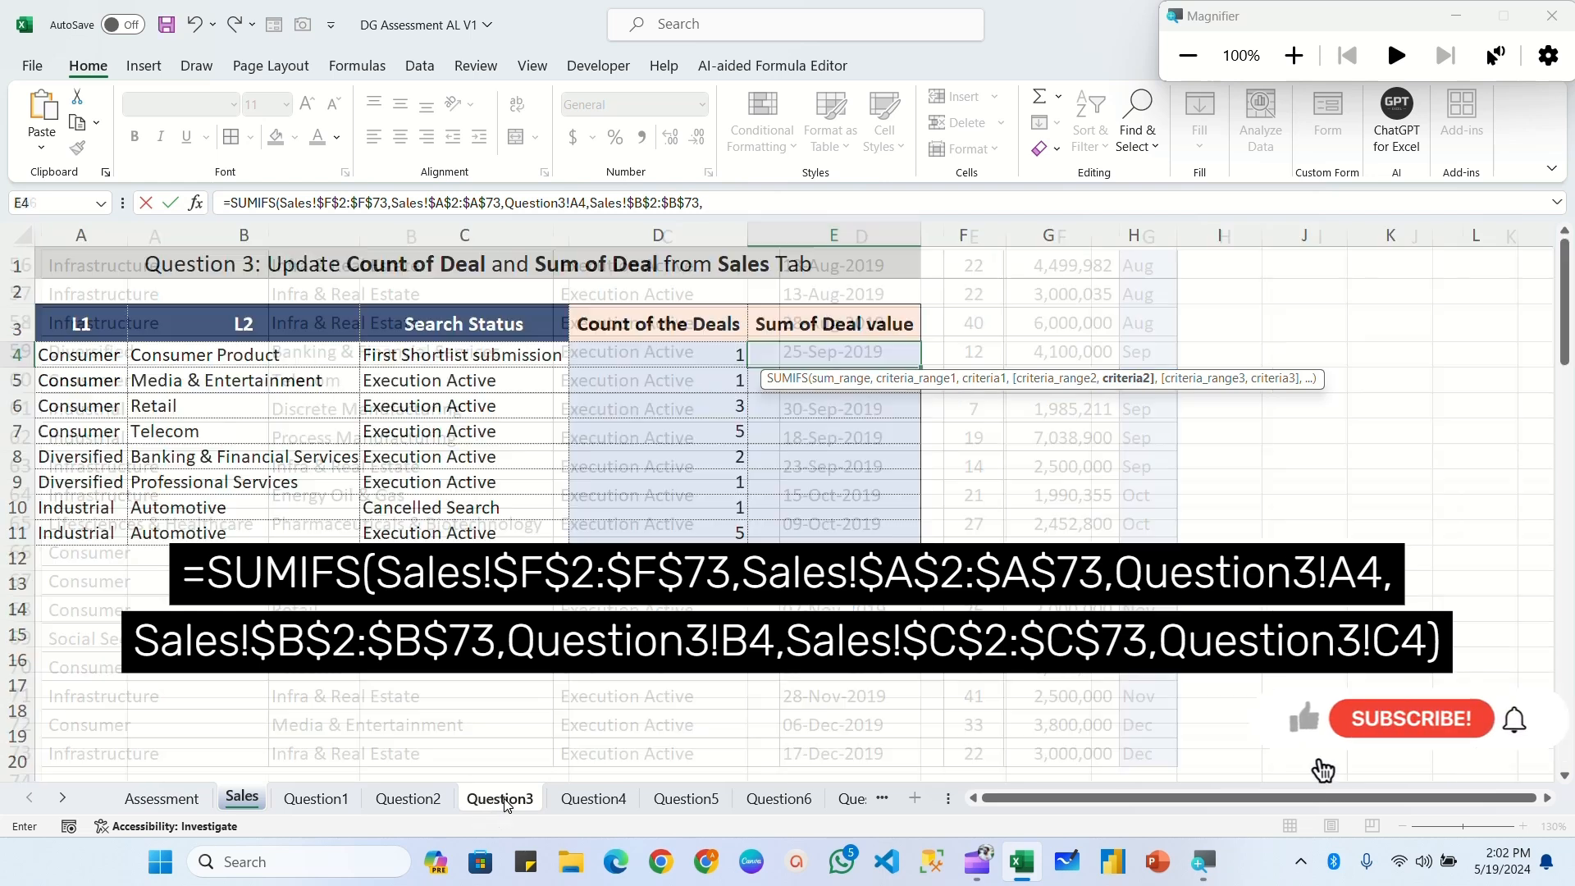
click(207, 356)
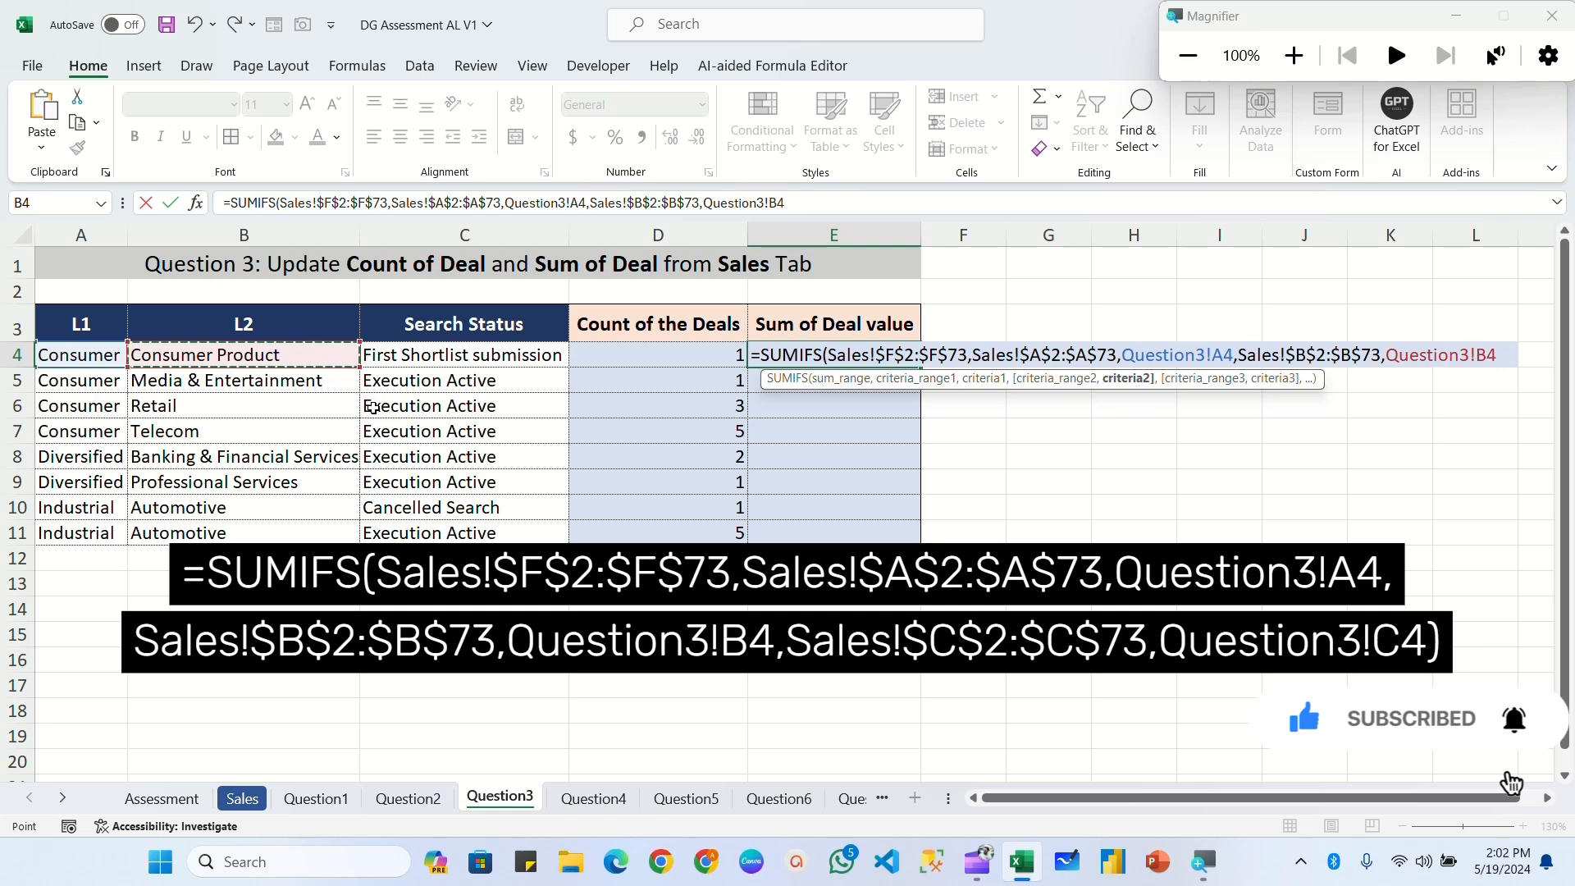
text(,)
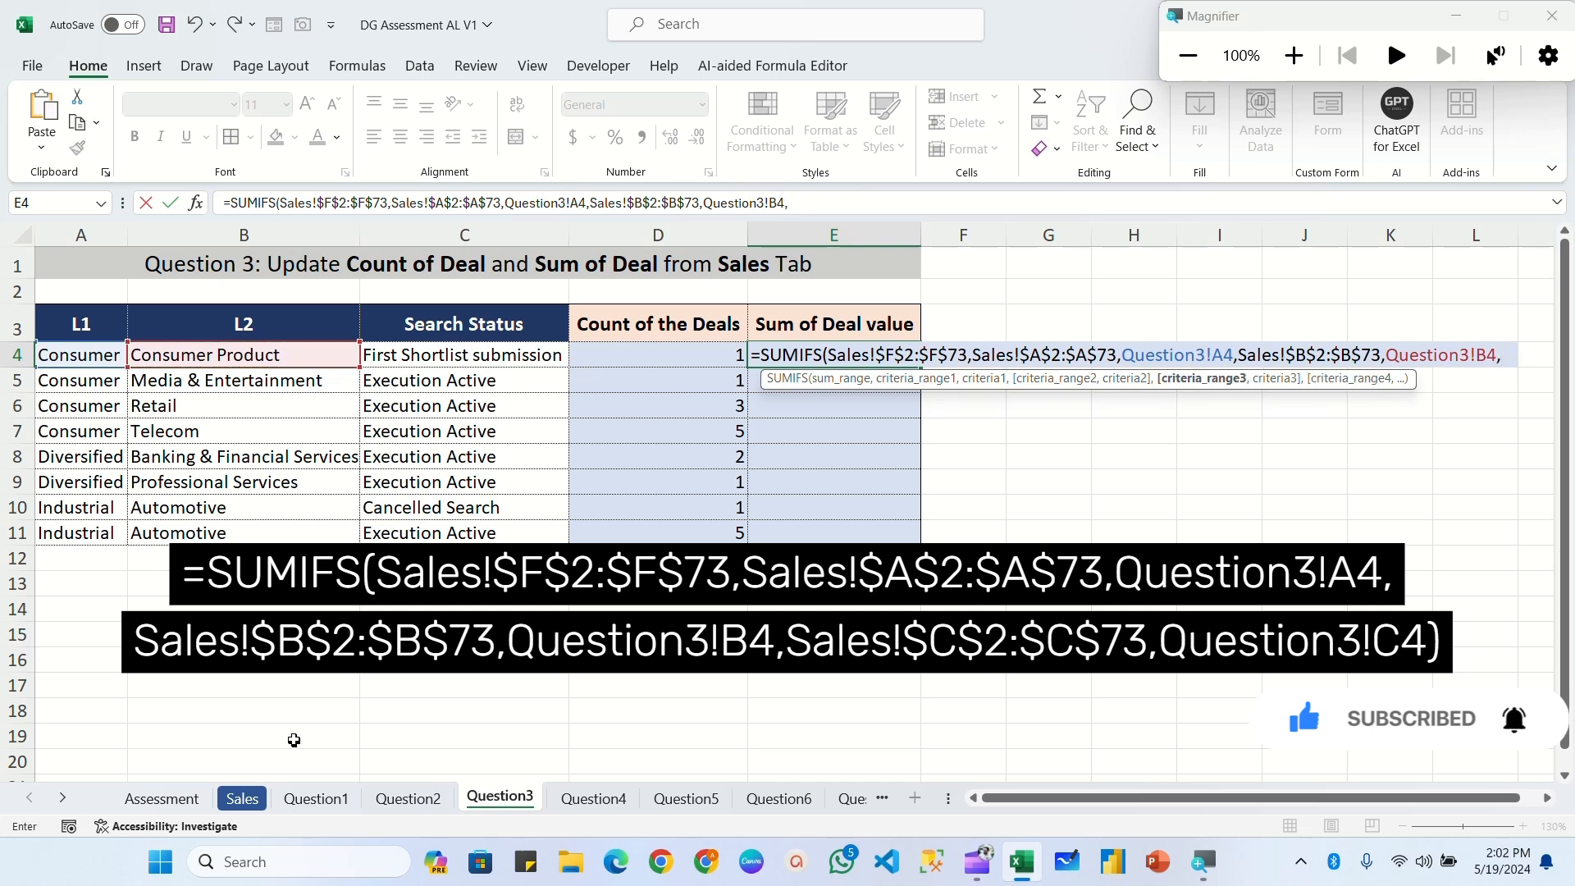
Complete the SUMIFS formula with the absolute Search Status range Sales!$C$2:$C$73 matched against Question3!C4, and reselect cell E4.
click(243, 799)
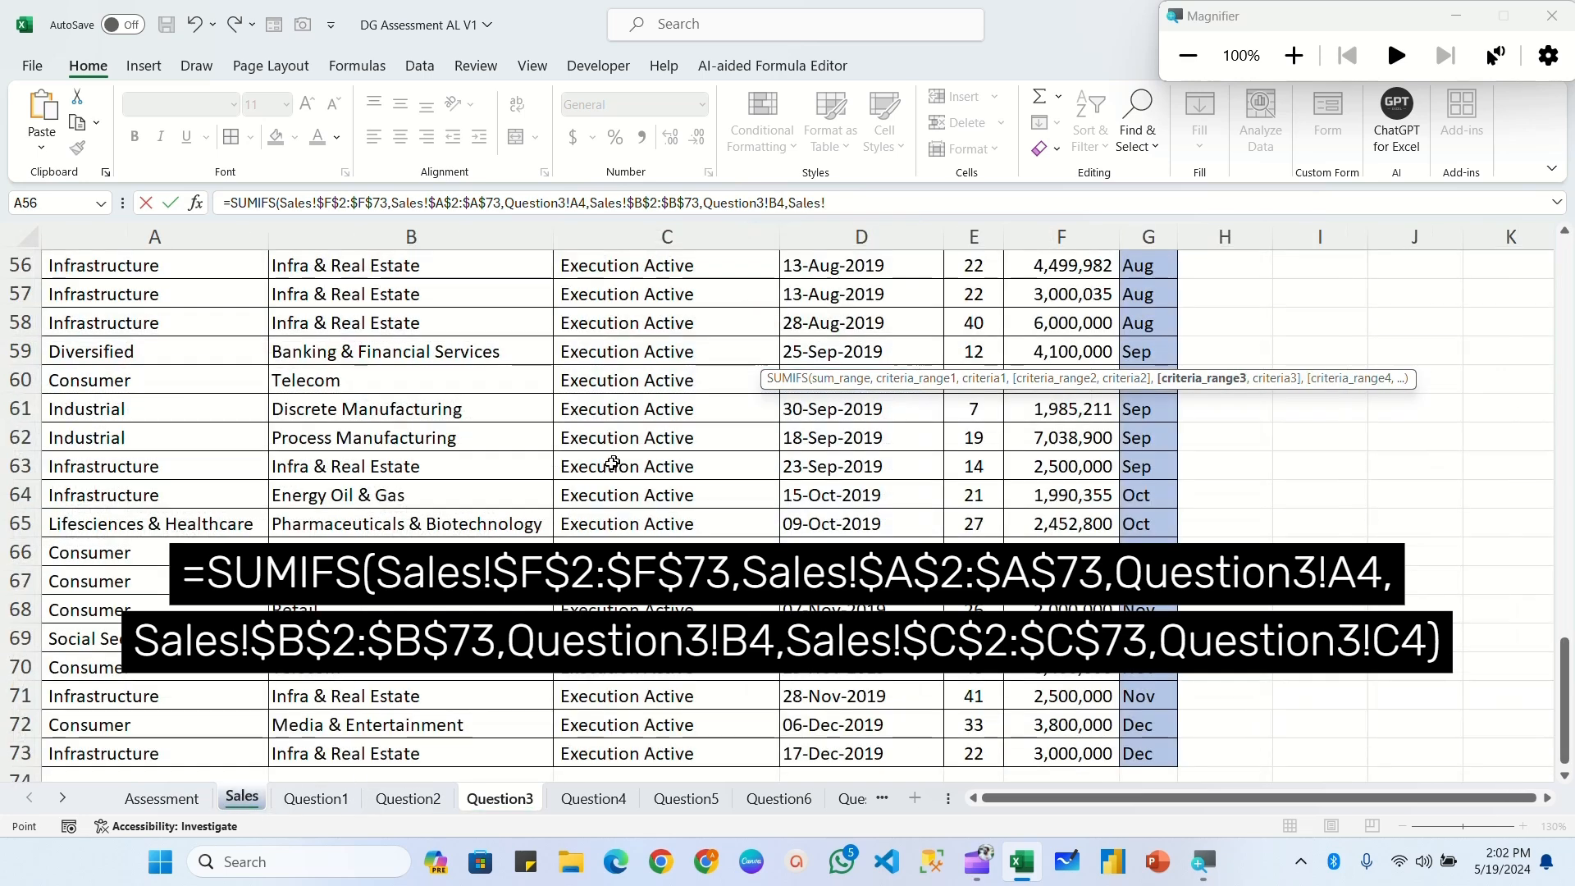
scroll(613, 463, up, 18)
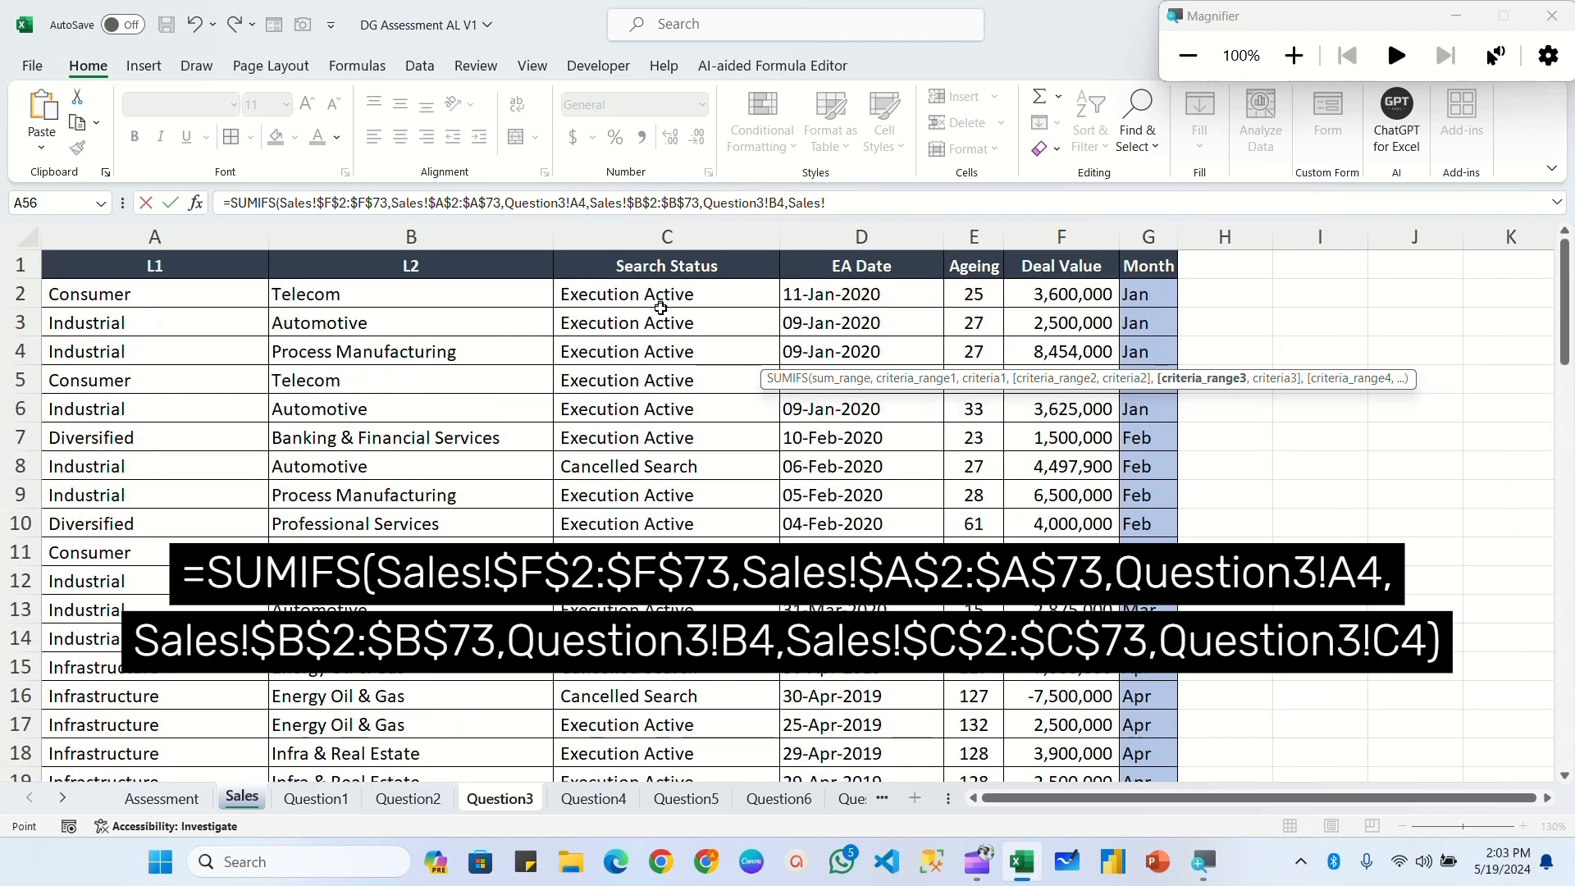
click(660, 294)
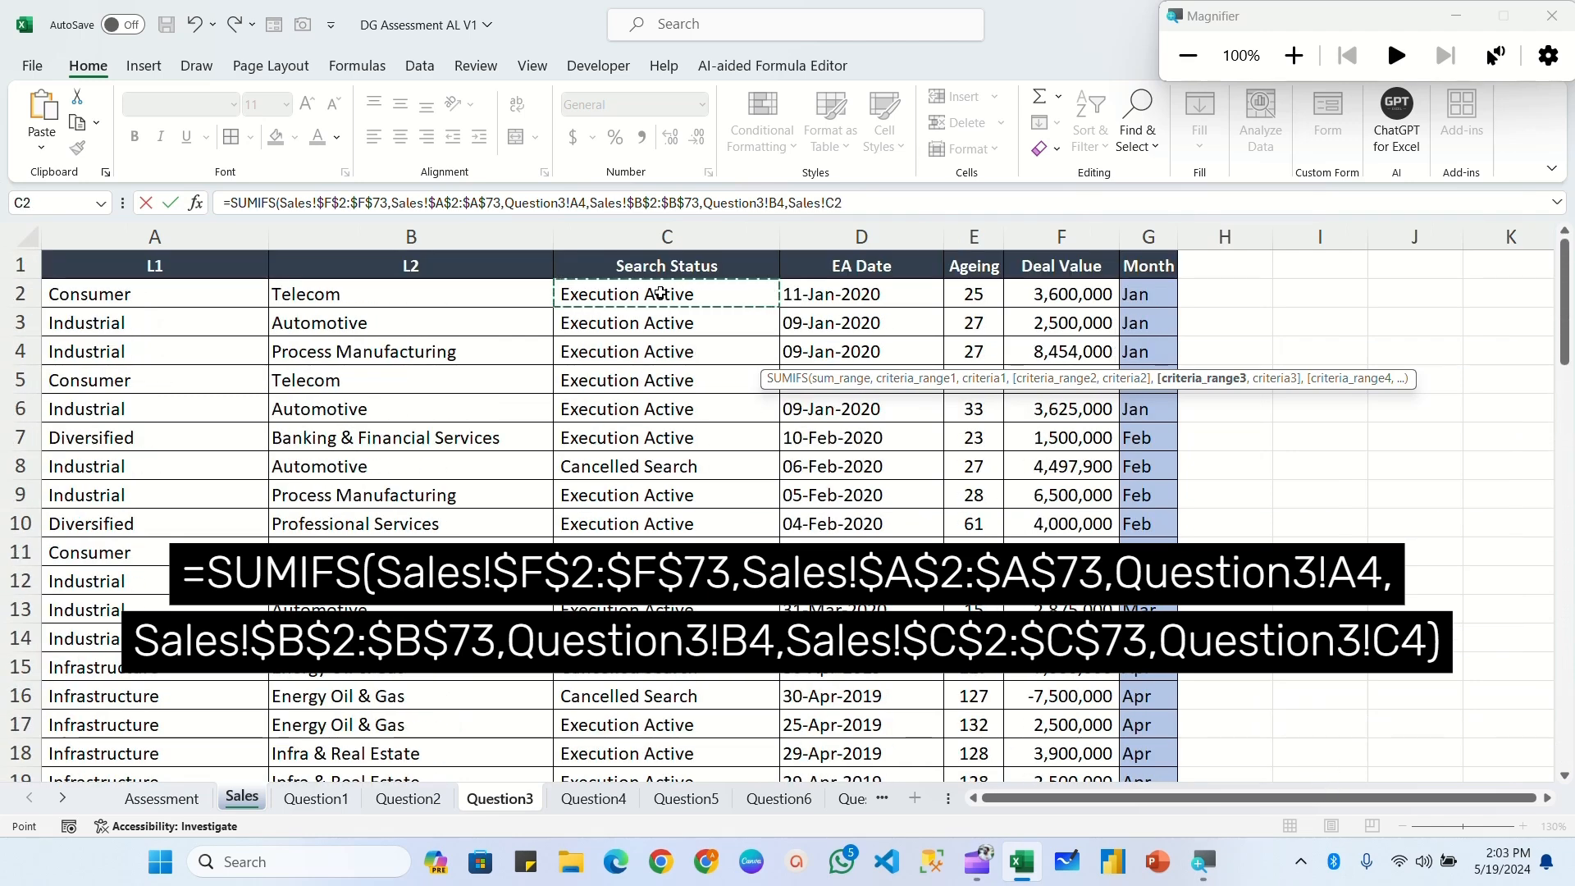
key(ctrl+shift+Down)
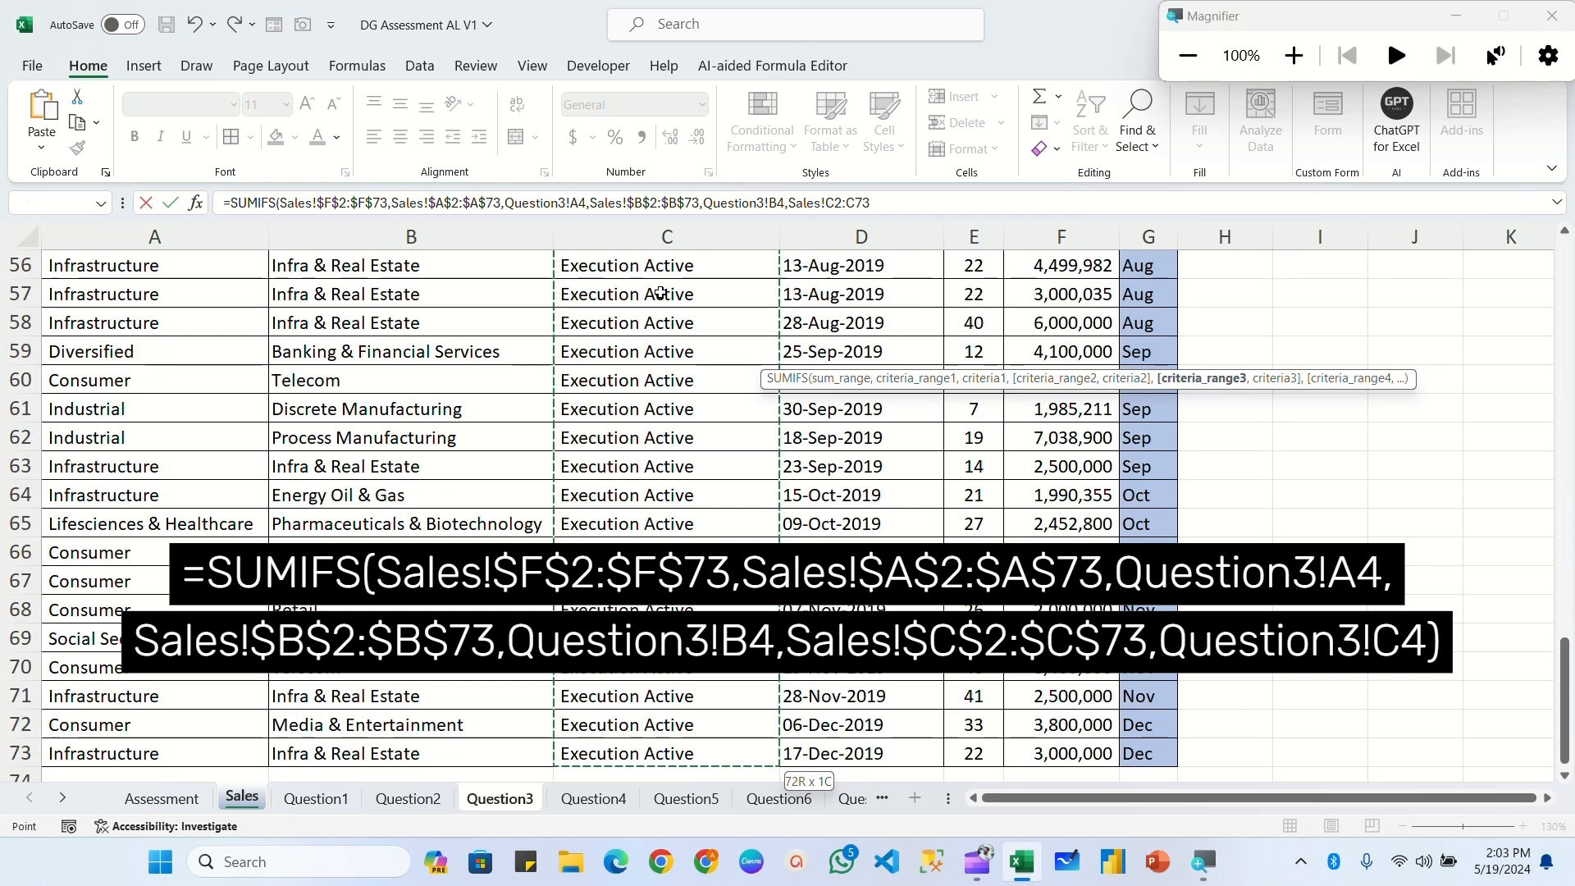
key(F4)
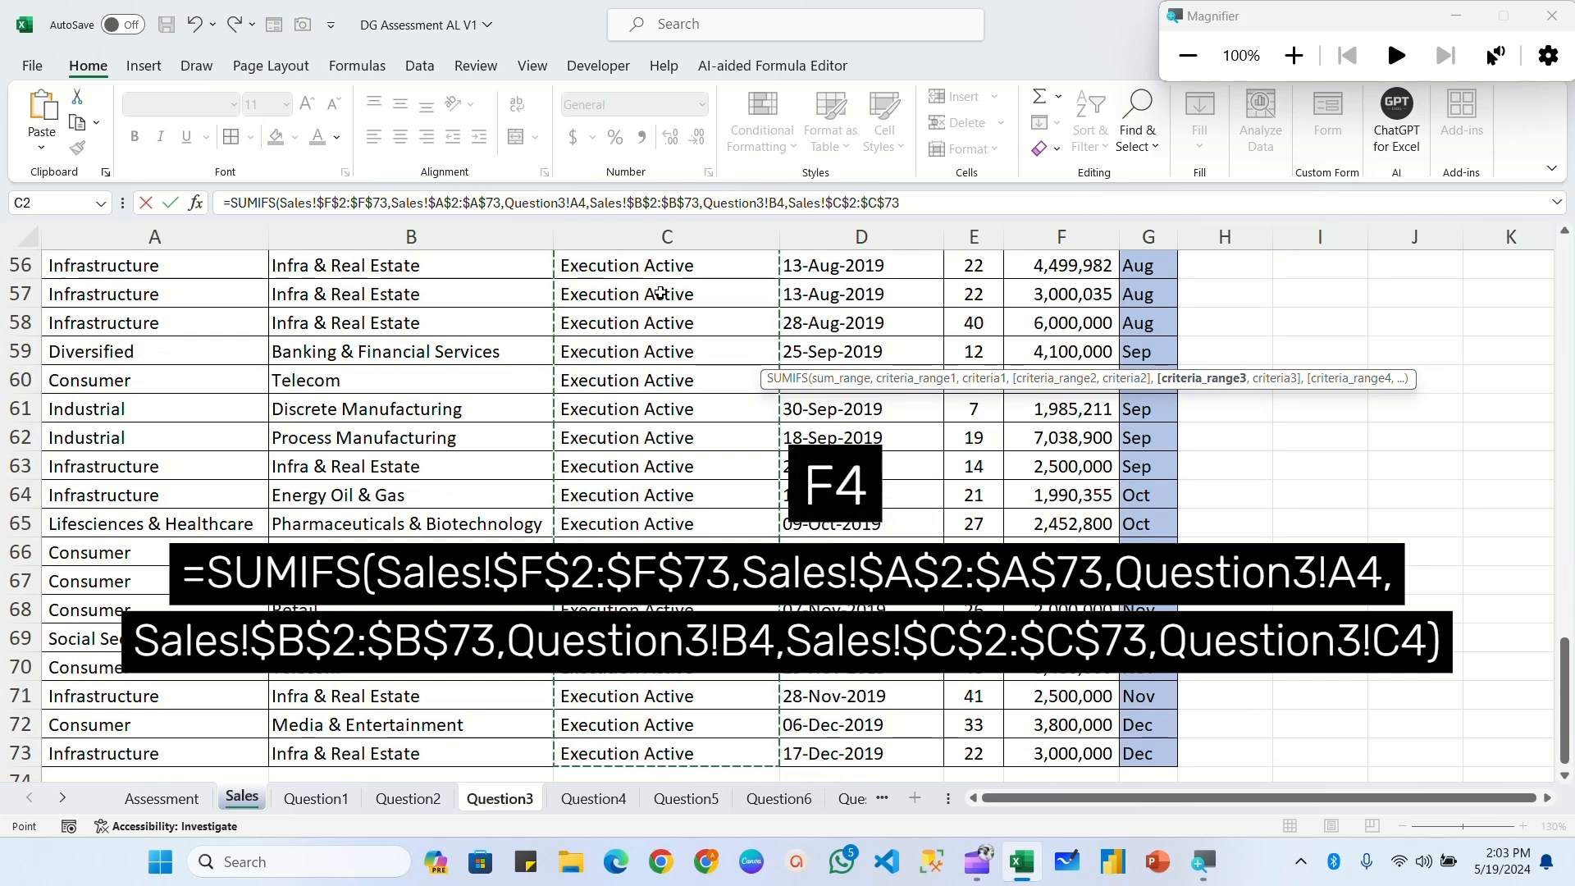
text(,)
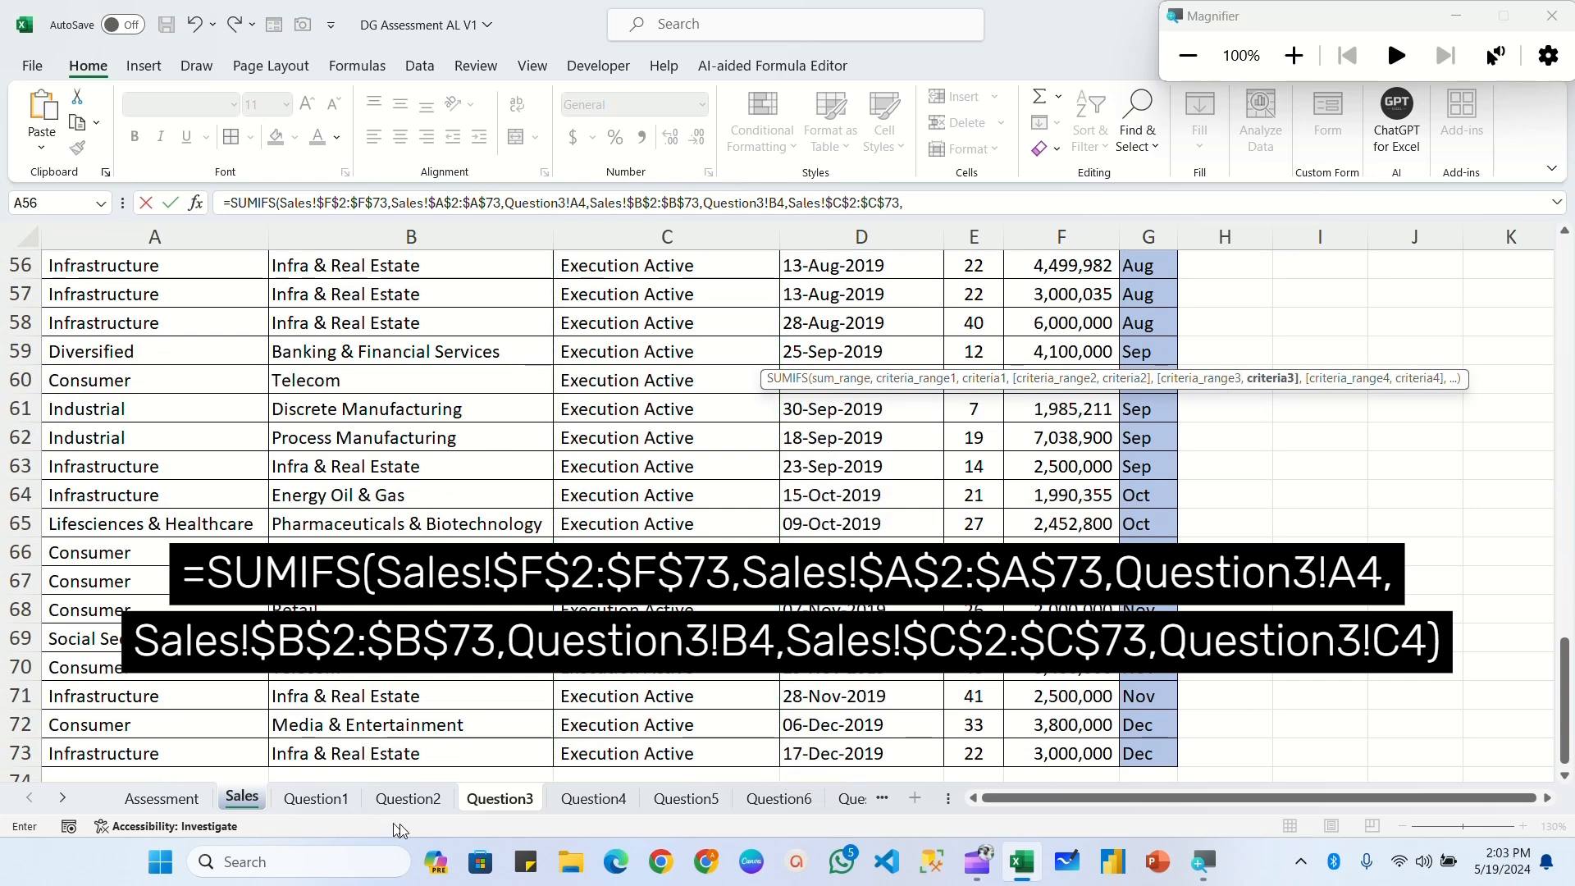
click(502, 800)
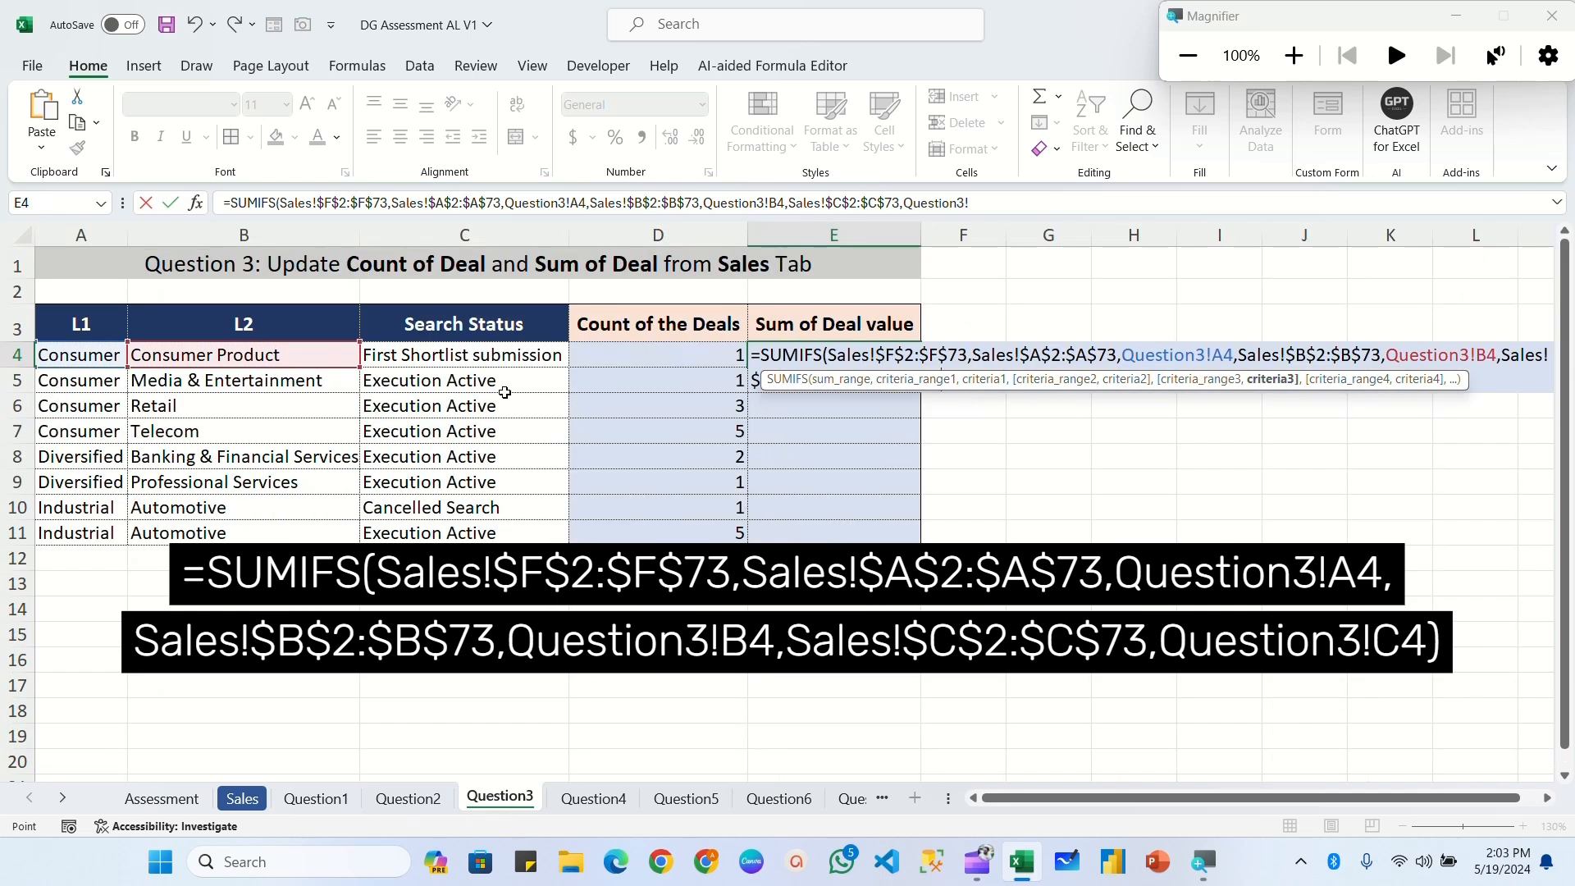
click(455, 355)
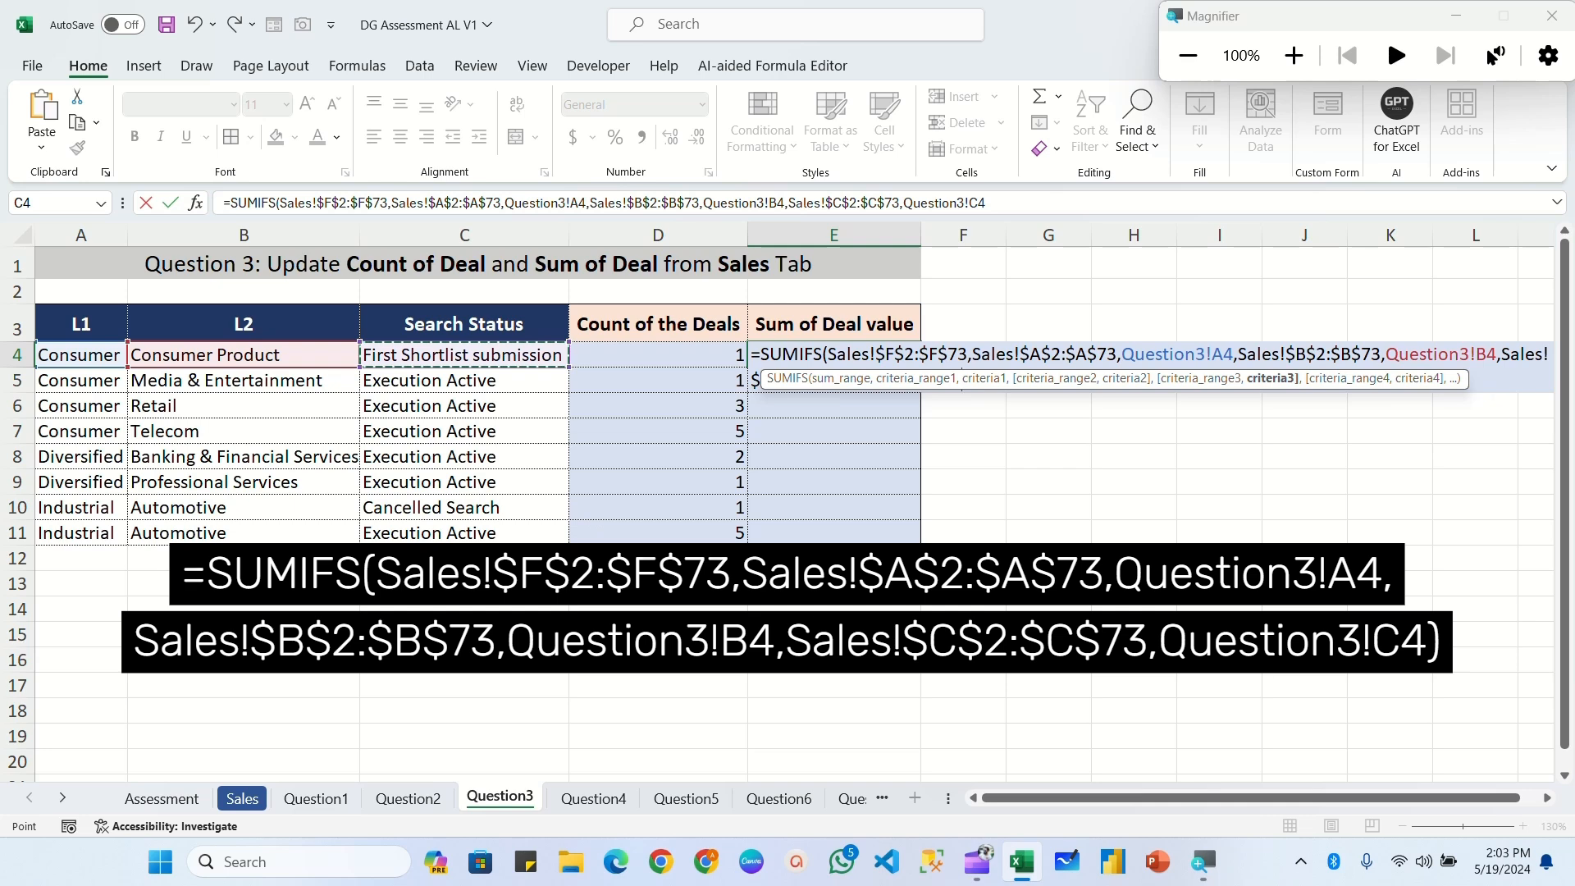
text())
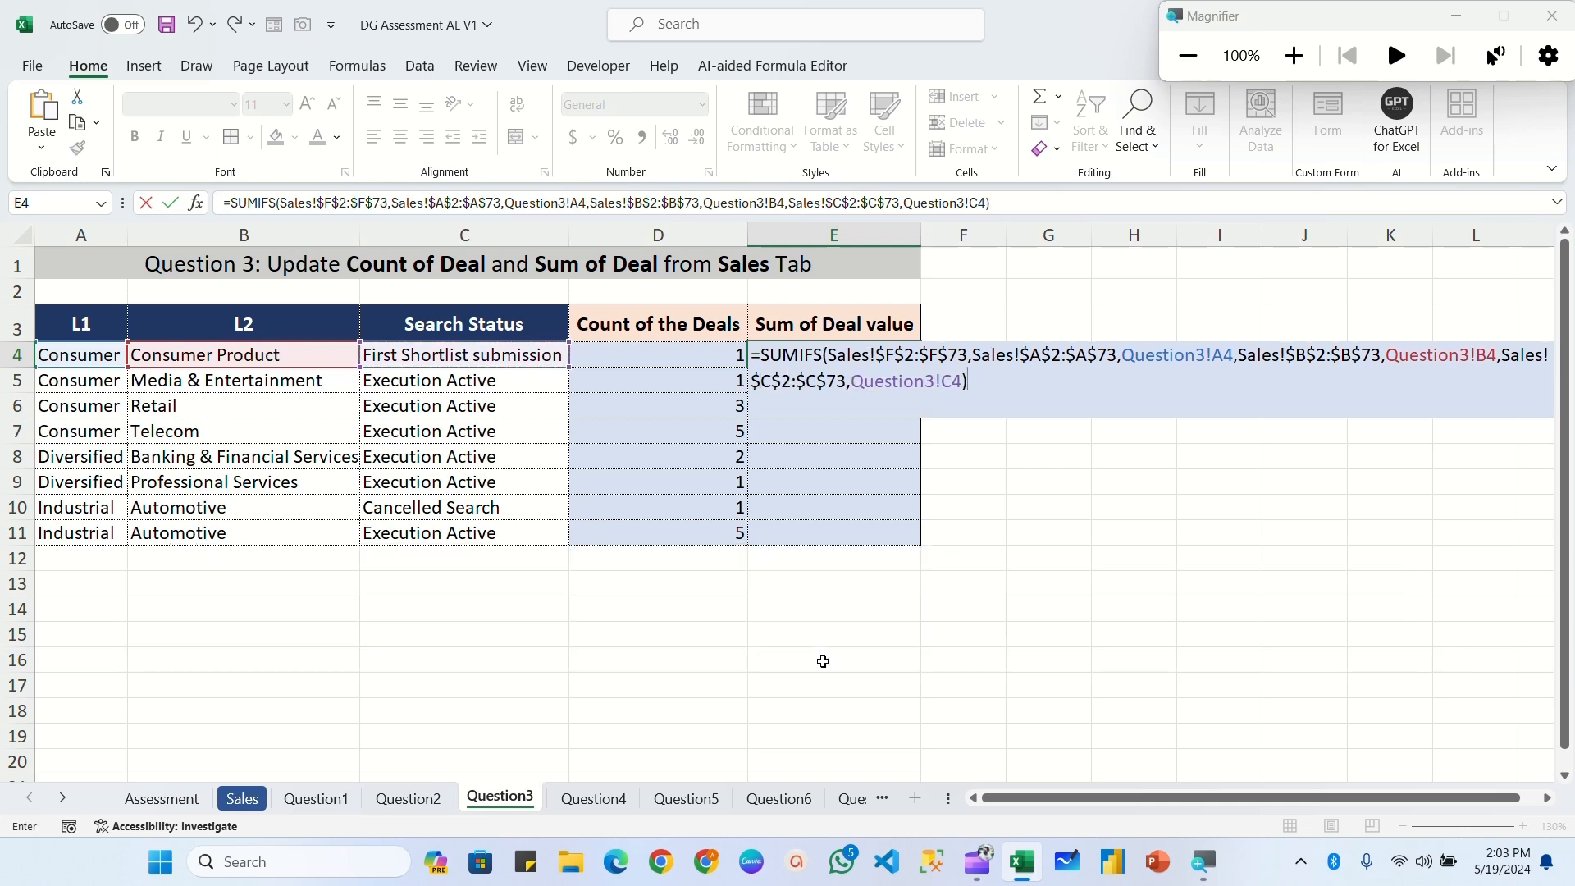
key(Return)
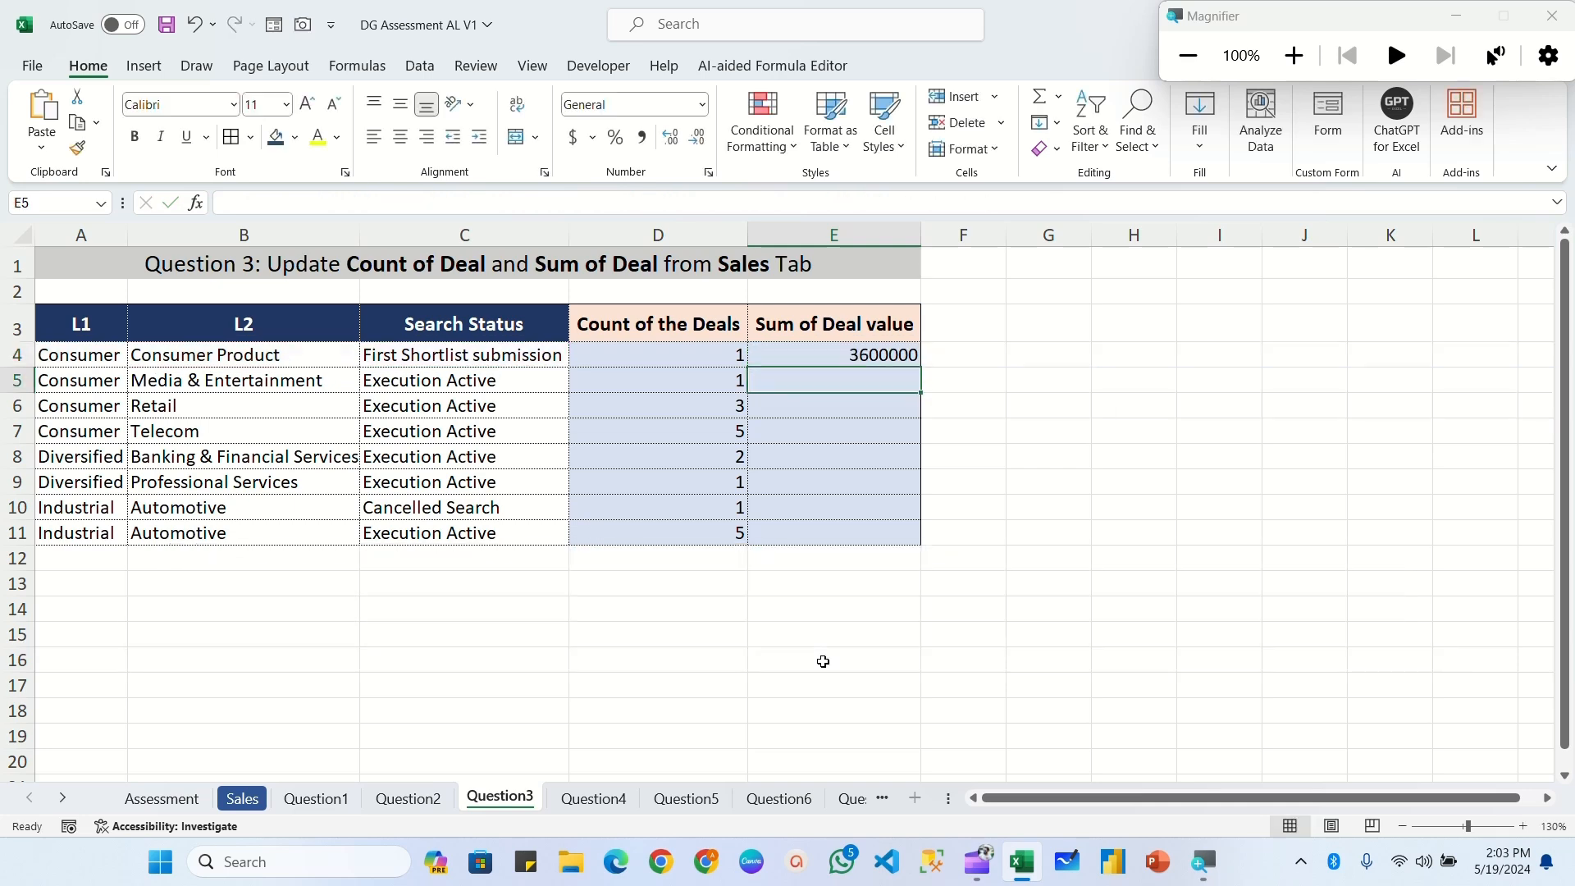
click(852, 356)
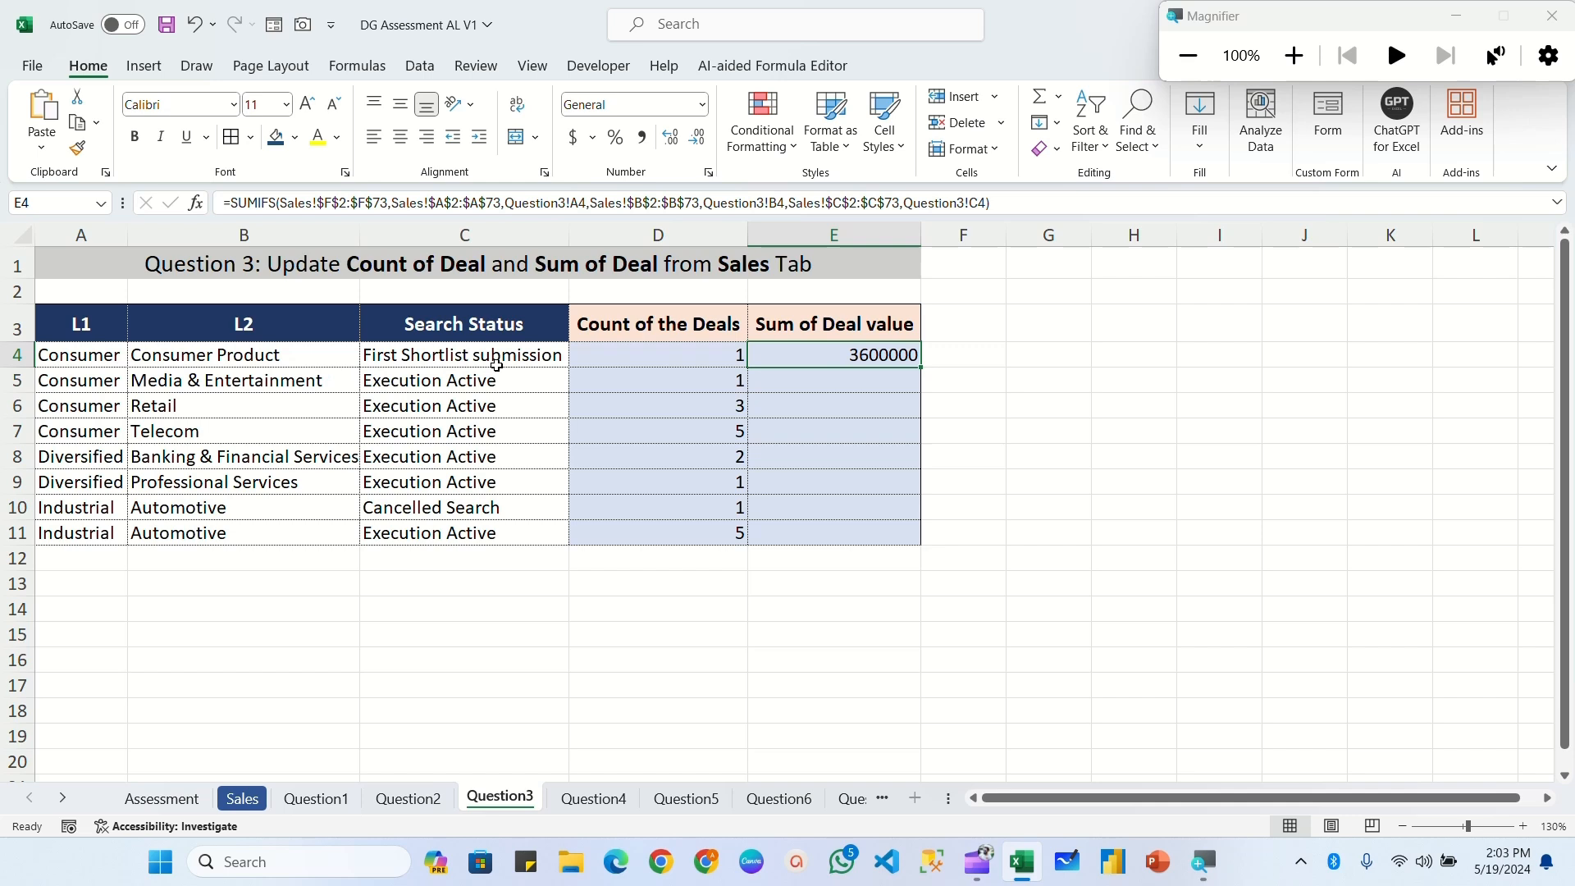
Fill the SUMIFS formula from E4 down through E11 of the Sum of Deal value column.
drag(921, 367, 915, 543)
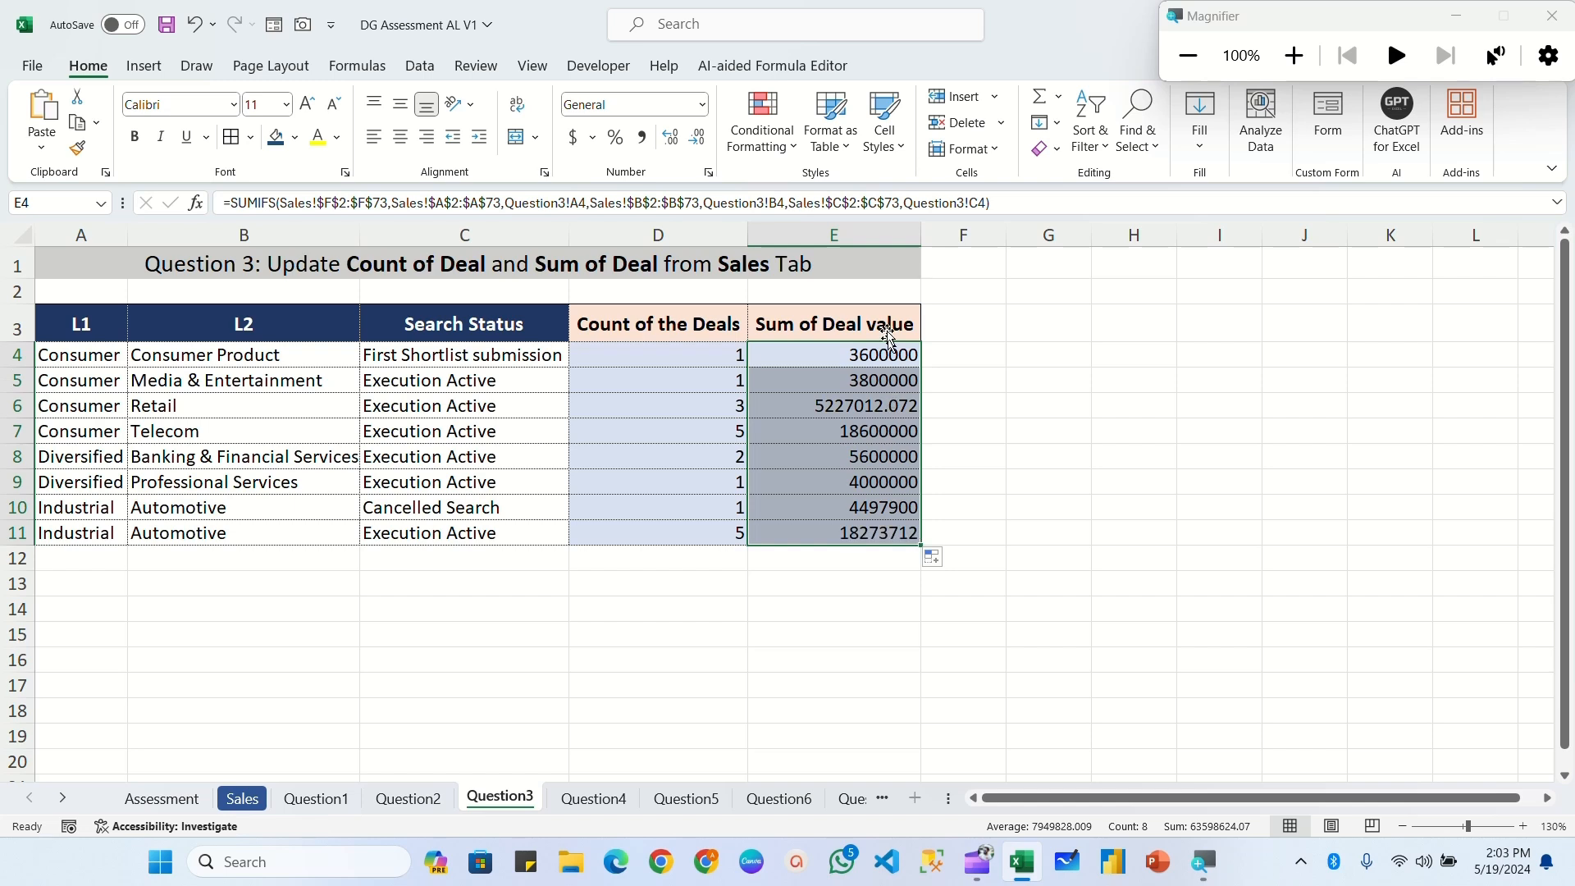
click(954, 373)
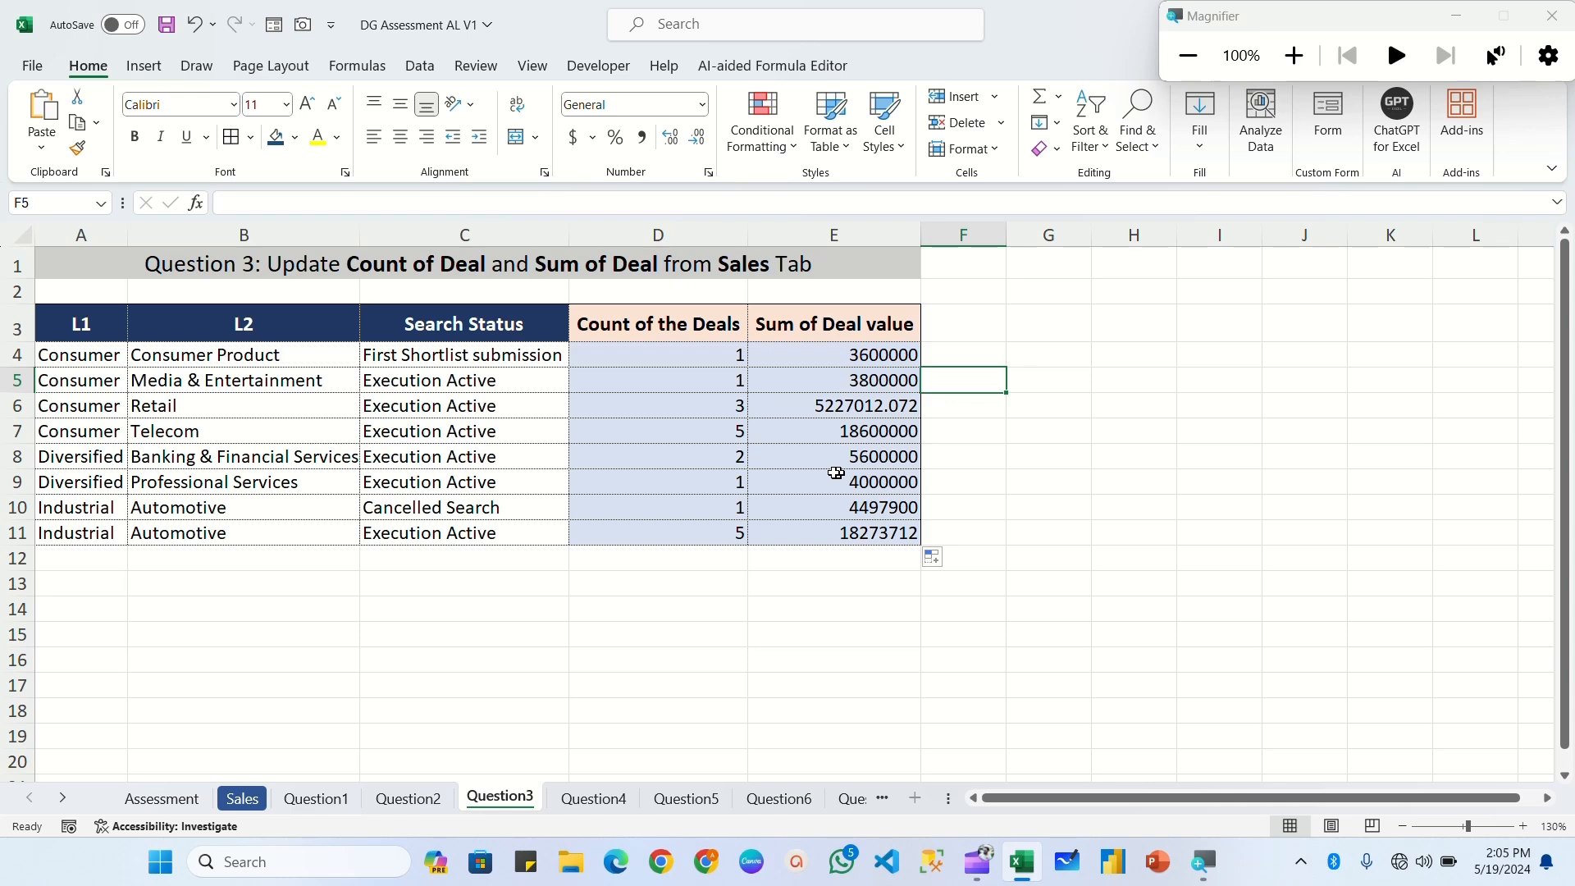
Open the Question4 sheet and examine the Student, Score and Comment columns and the score range table in F4:G7.
click(593, 799)
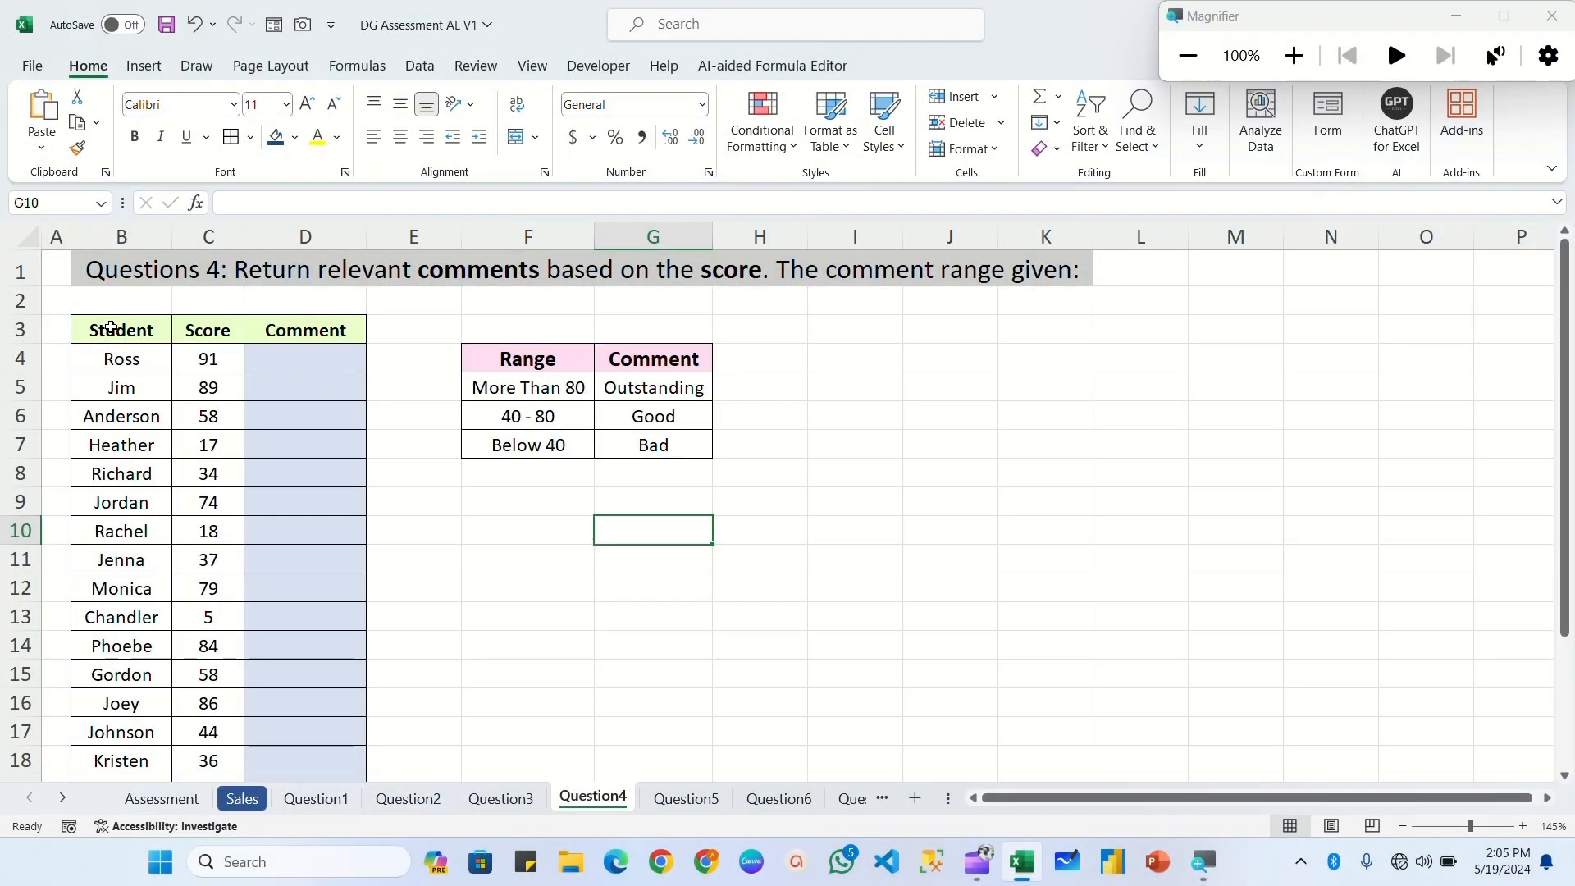
click(160, 333)
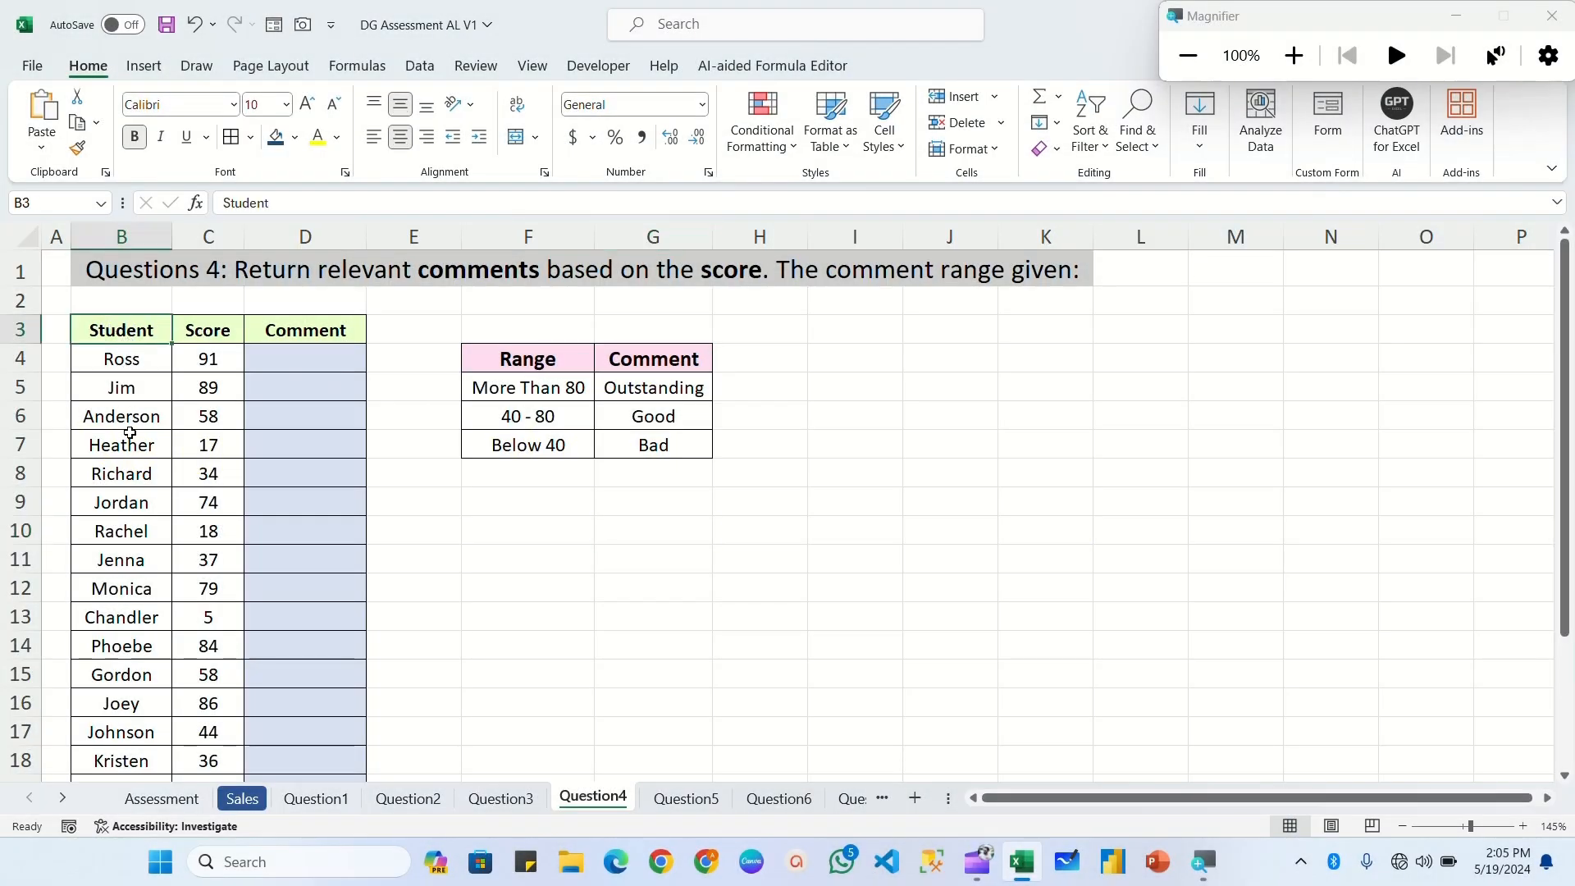
click(204, 330)
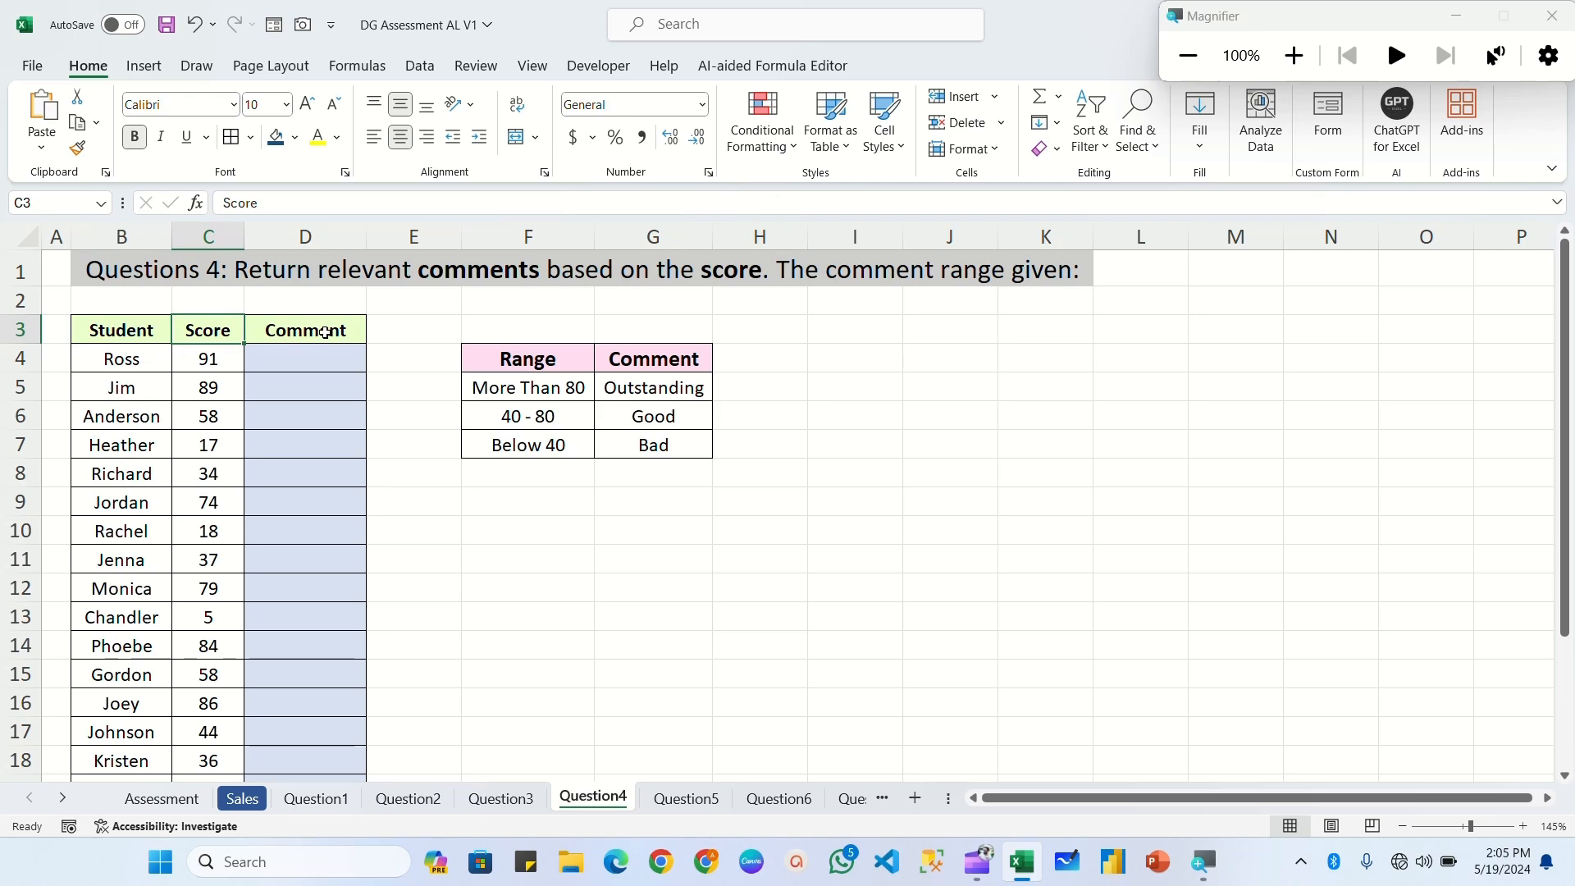
click(325, 331)
drag(328, 361, 323, 775)
scroll(508, 493, up, 1)
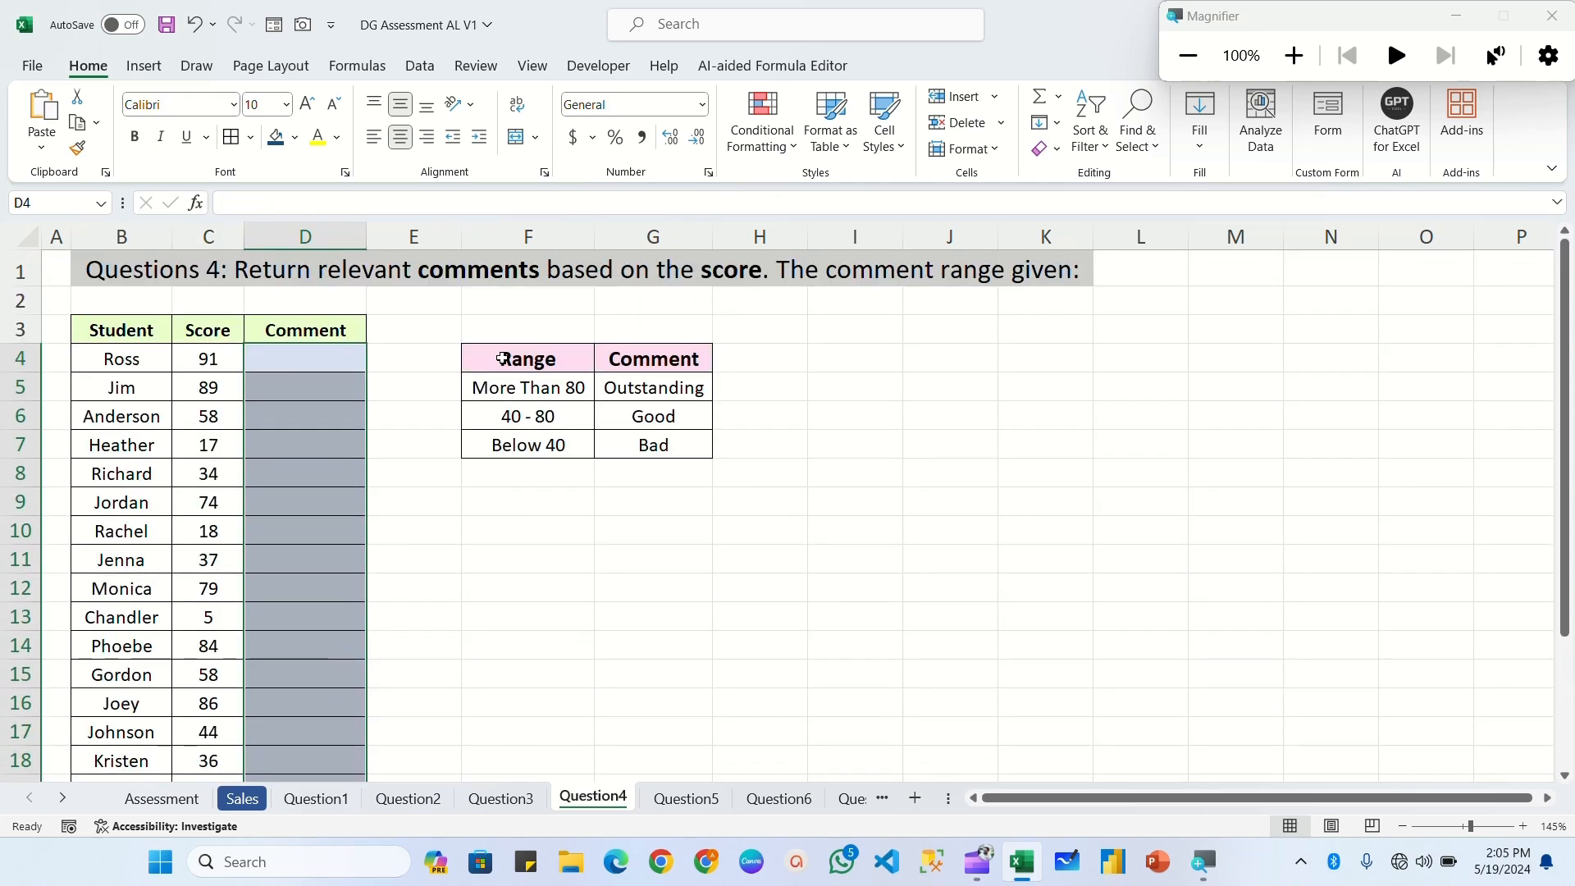
drag(525, 358, 648, 443)
click(656, 359)
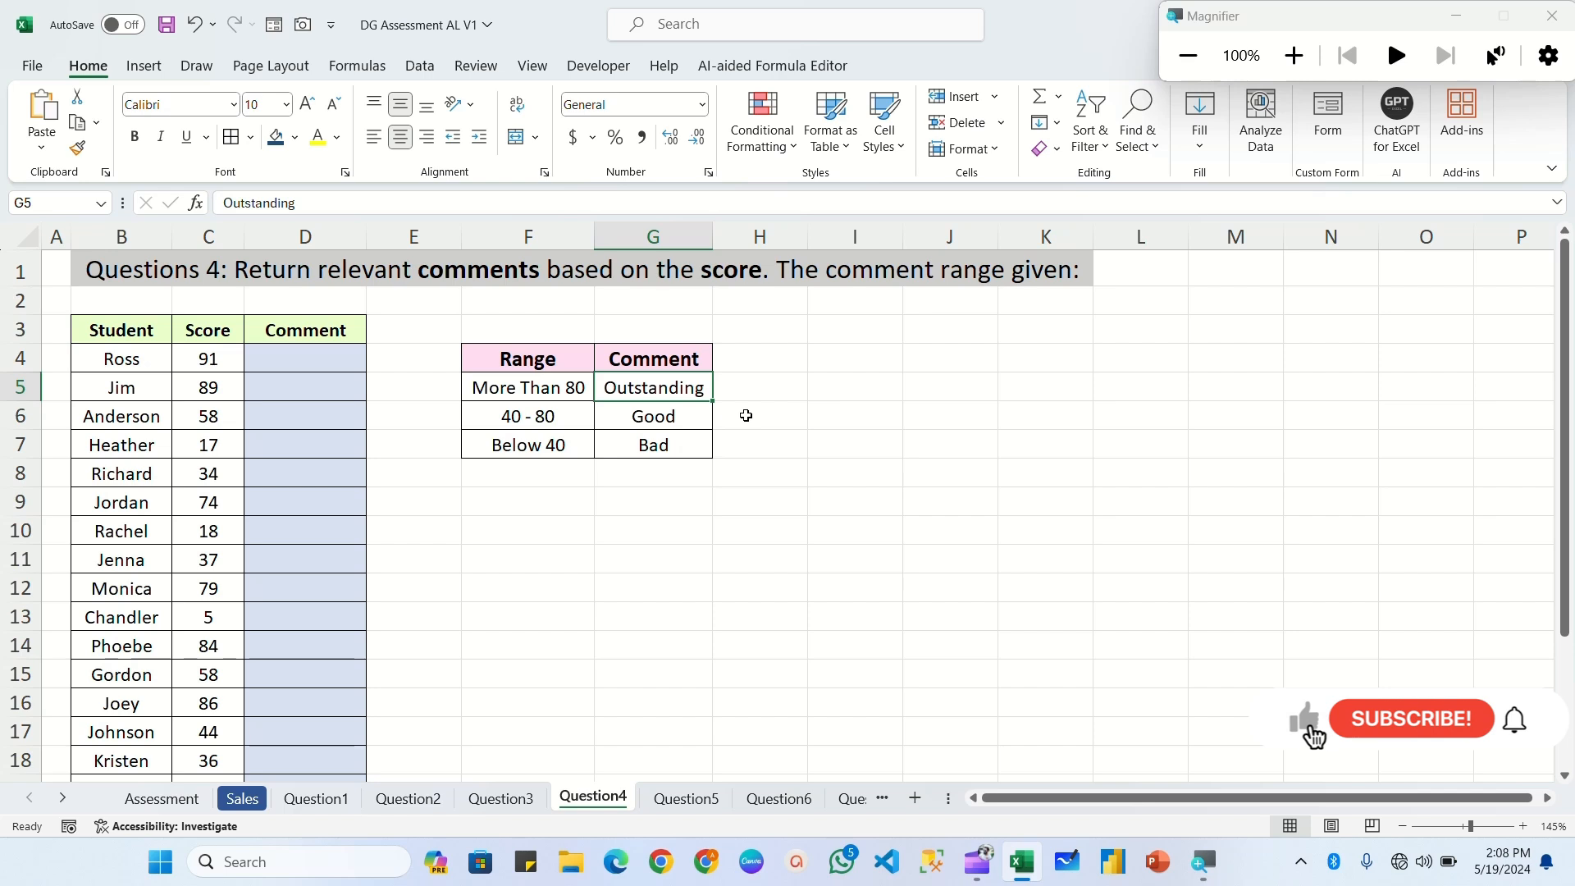
Begin an IF formula in Question4 cell D4 that returns "Outstanding" when C4>80.
click(307, 351)
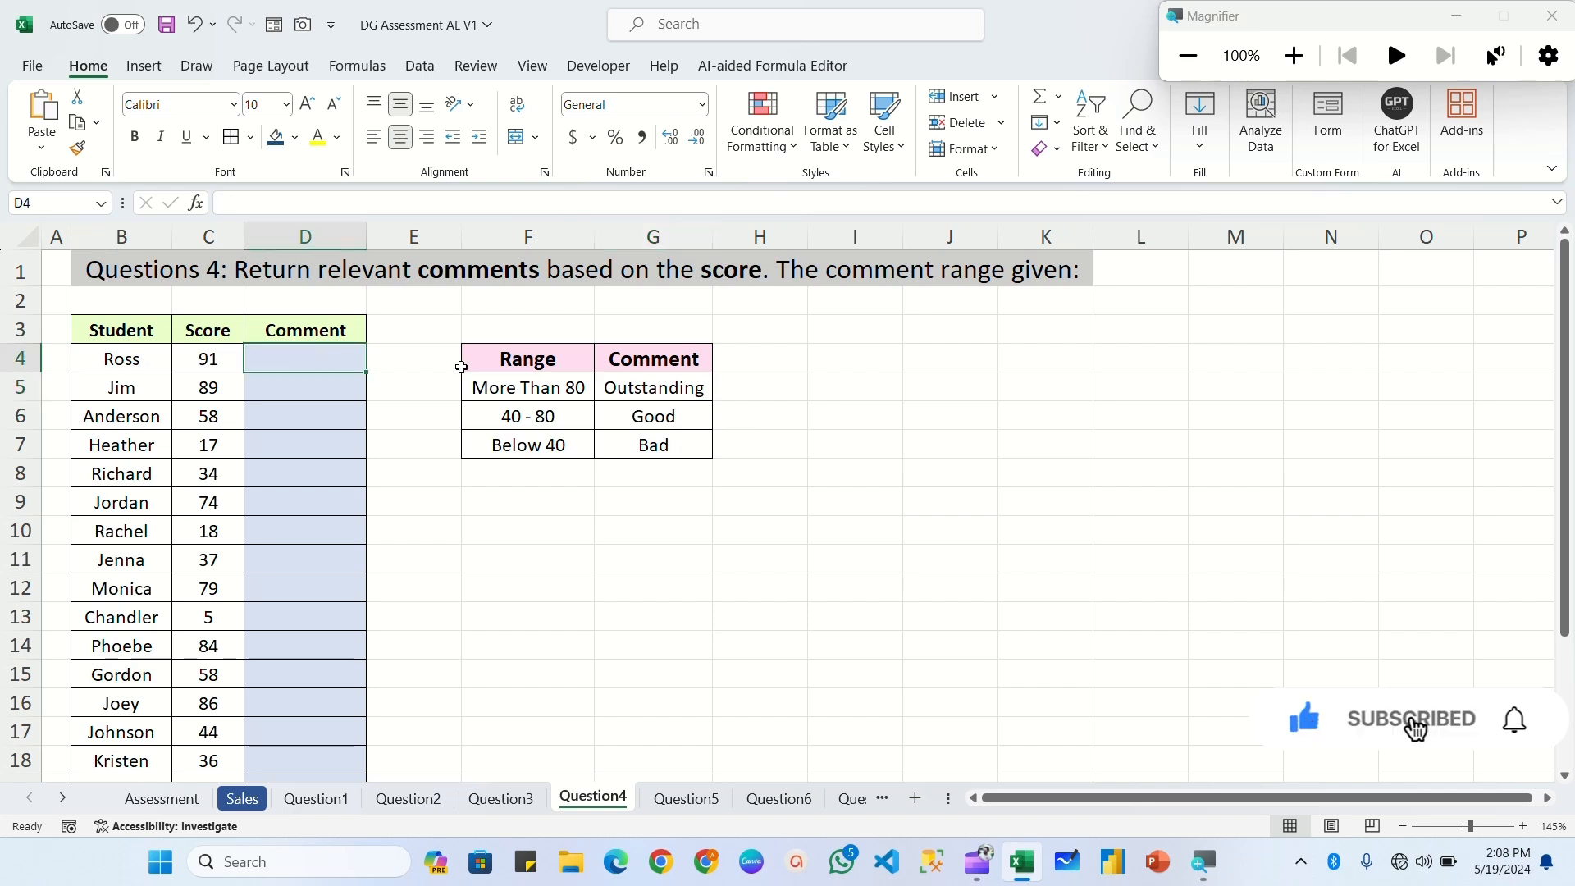
text(=if)
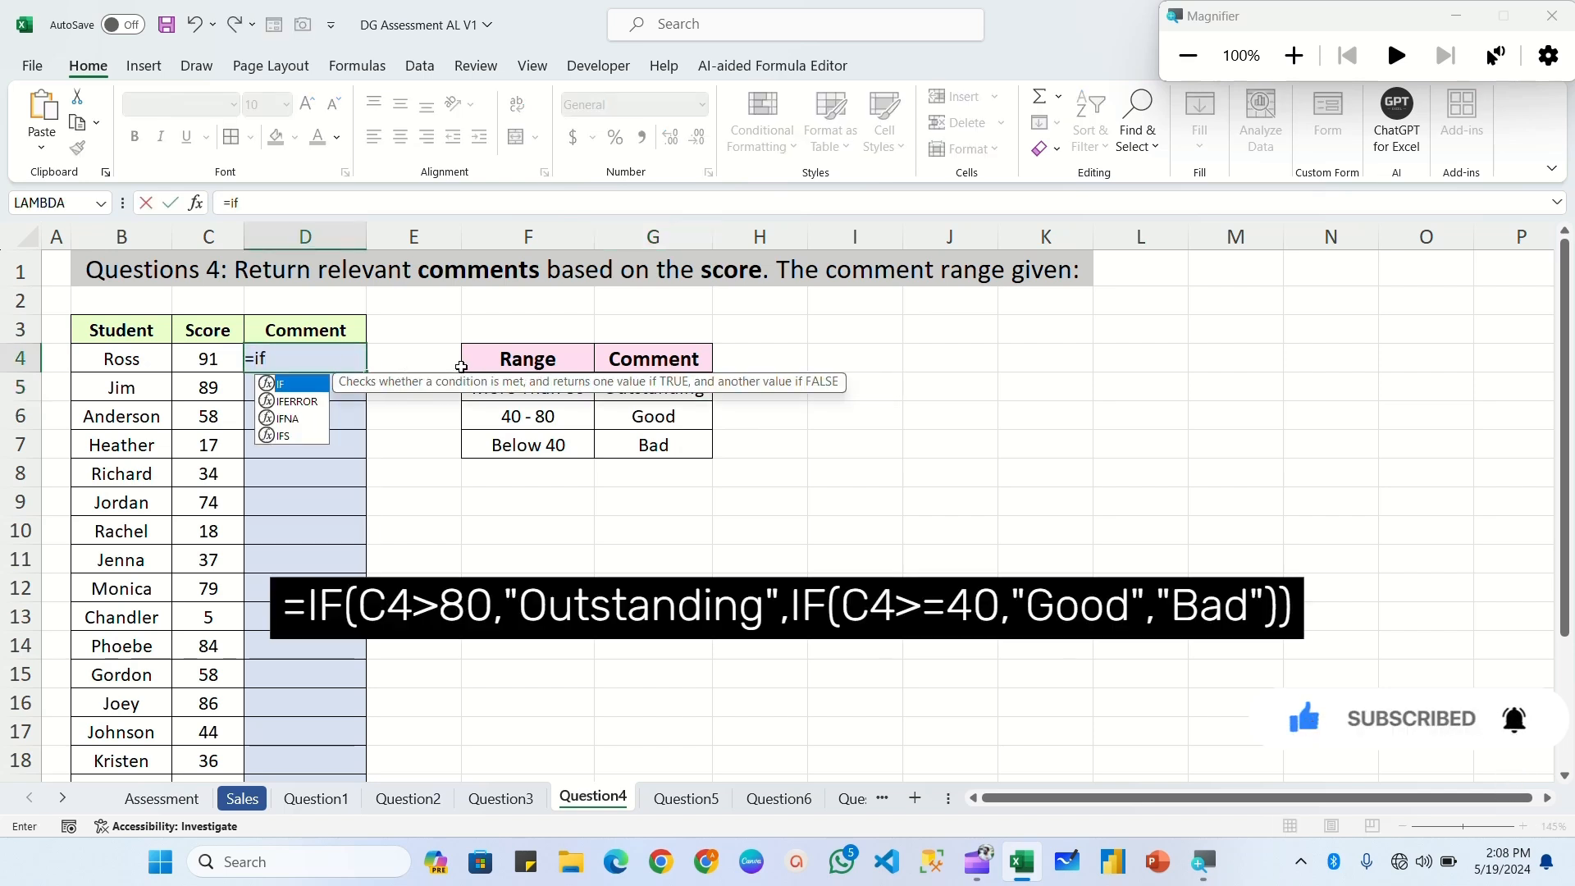
key(Tab)
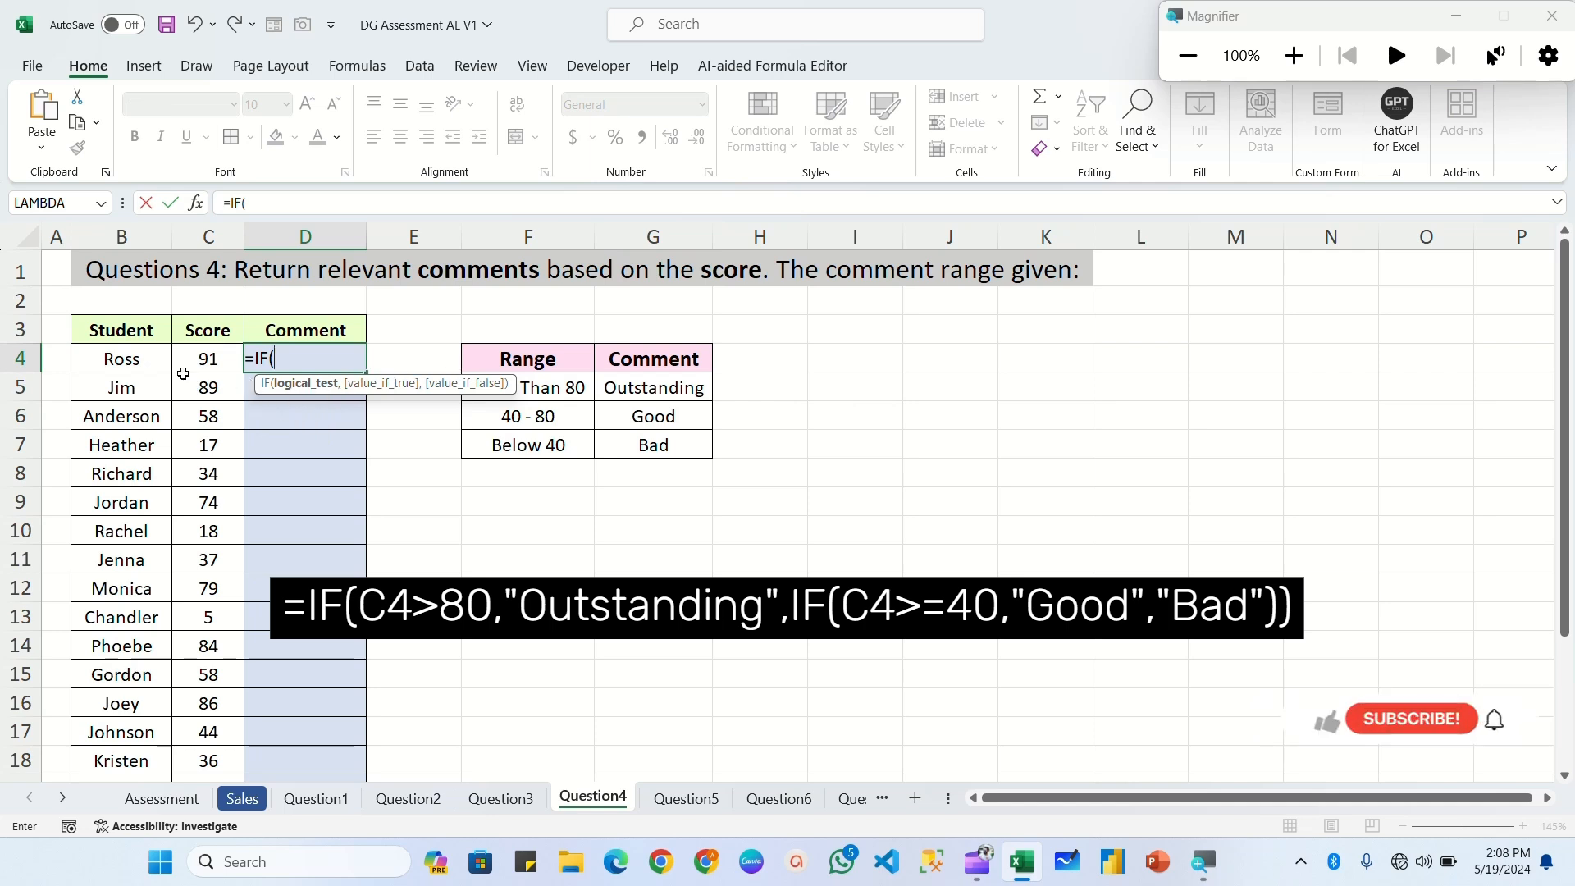
click(210, 358)
text(>)
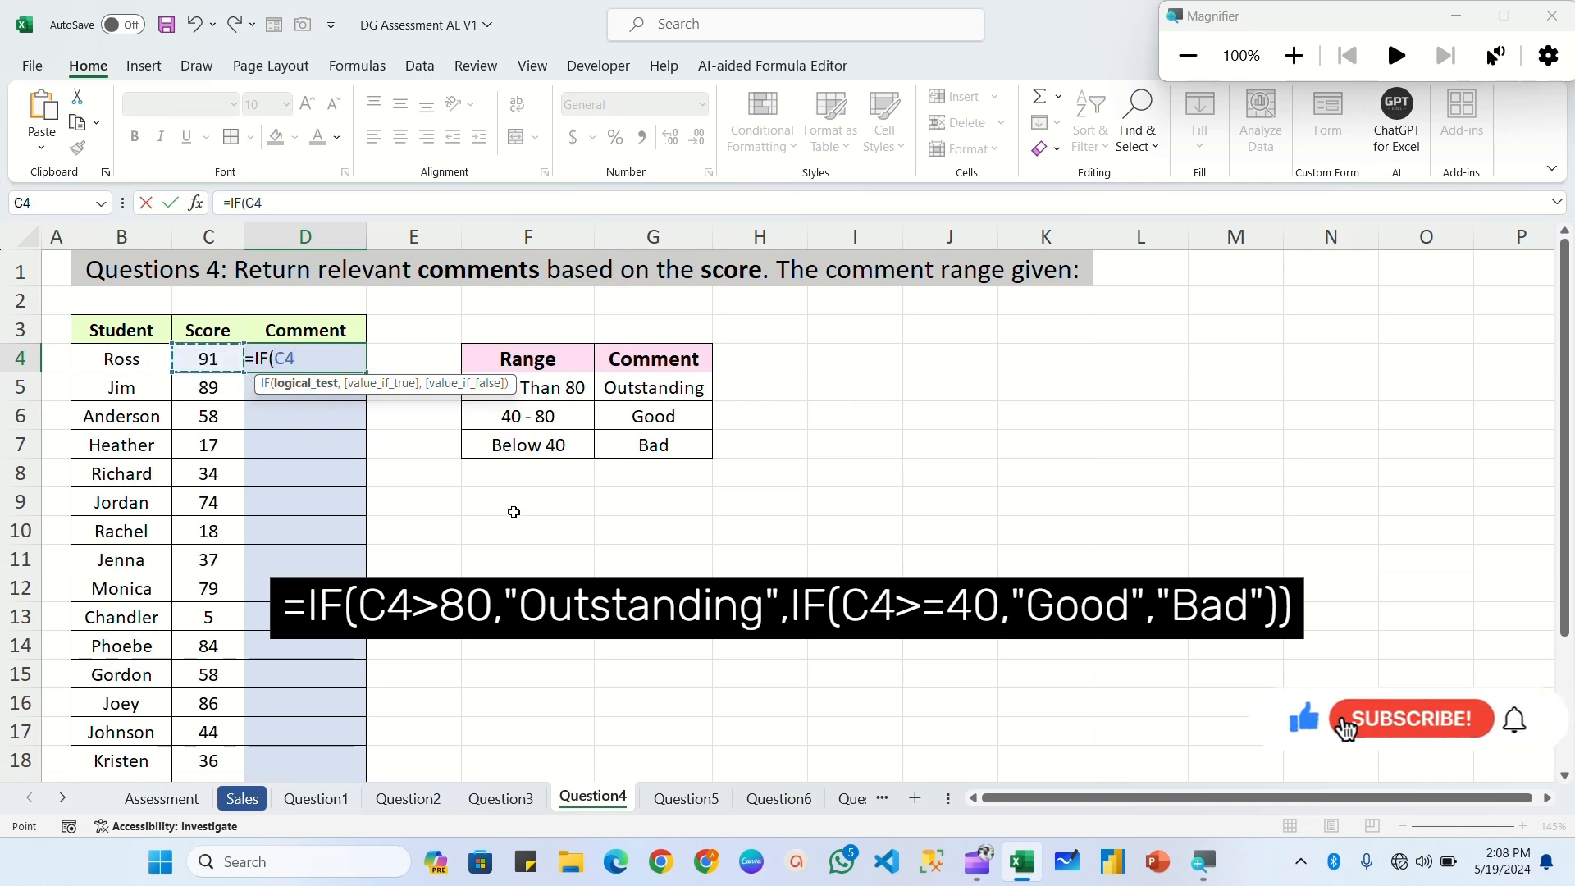
text(80,)
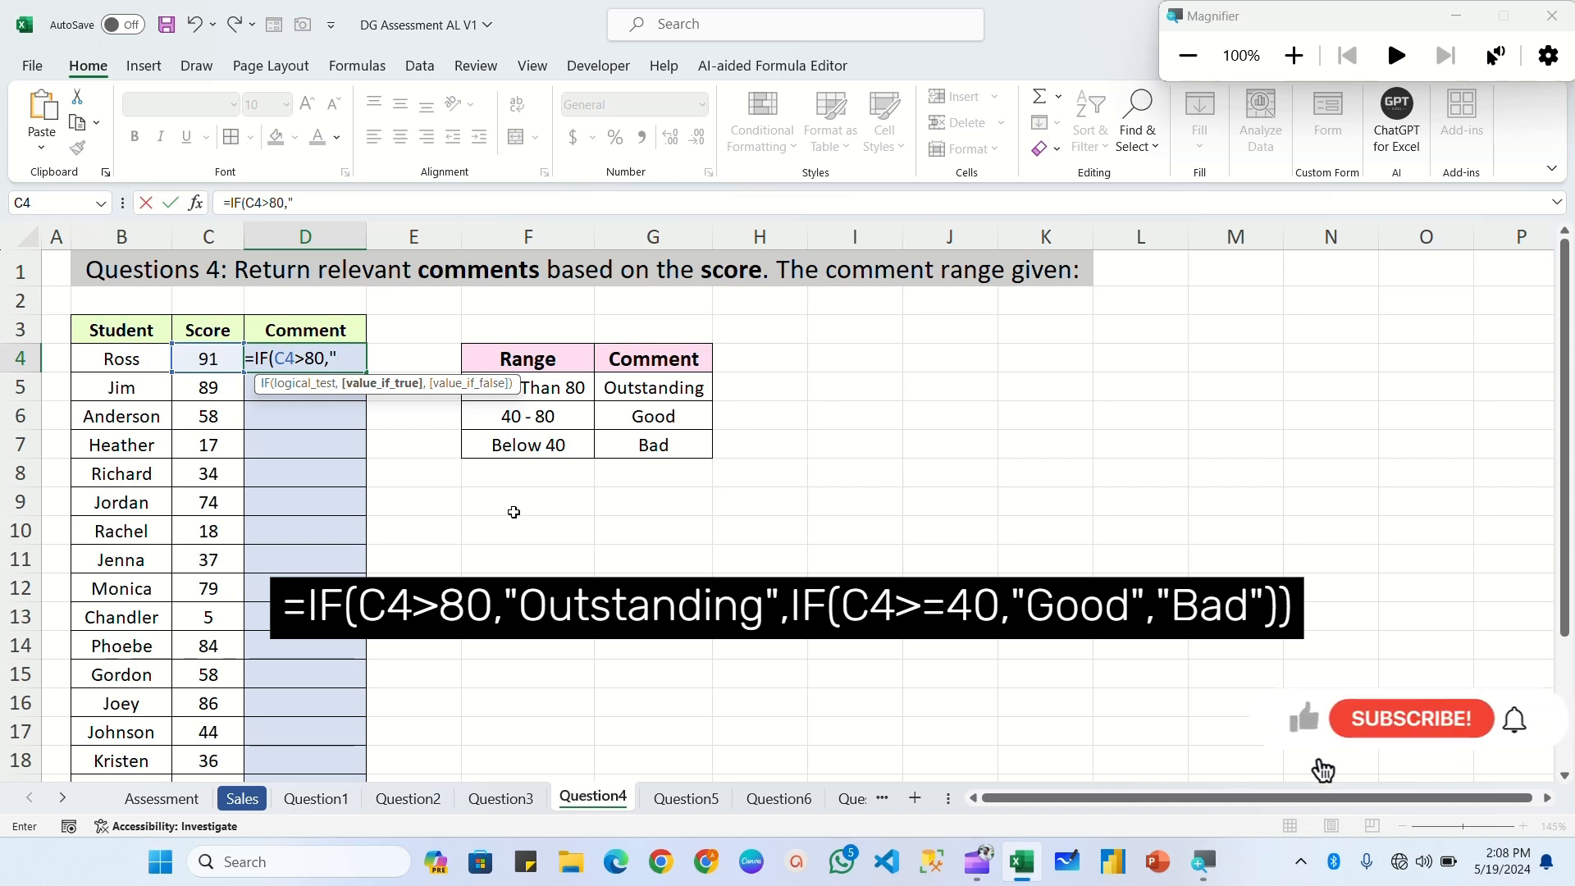
text("Outstanding")
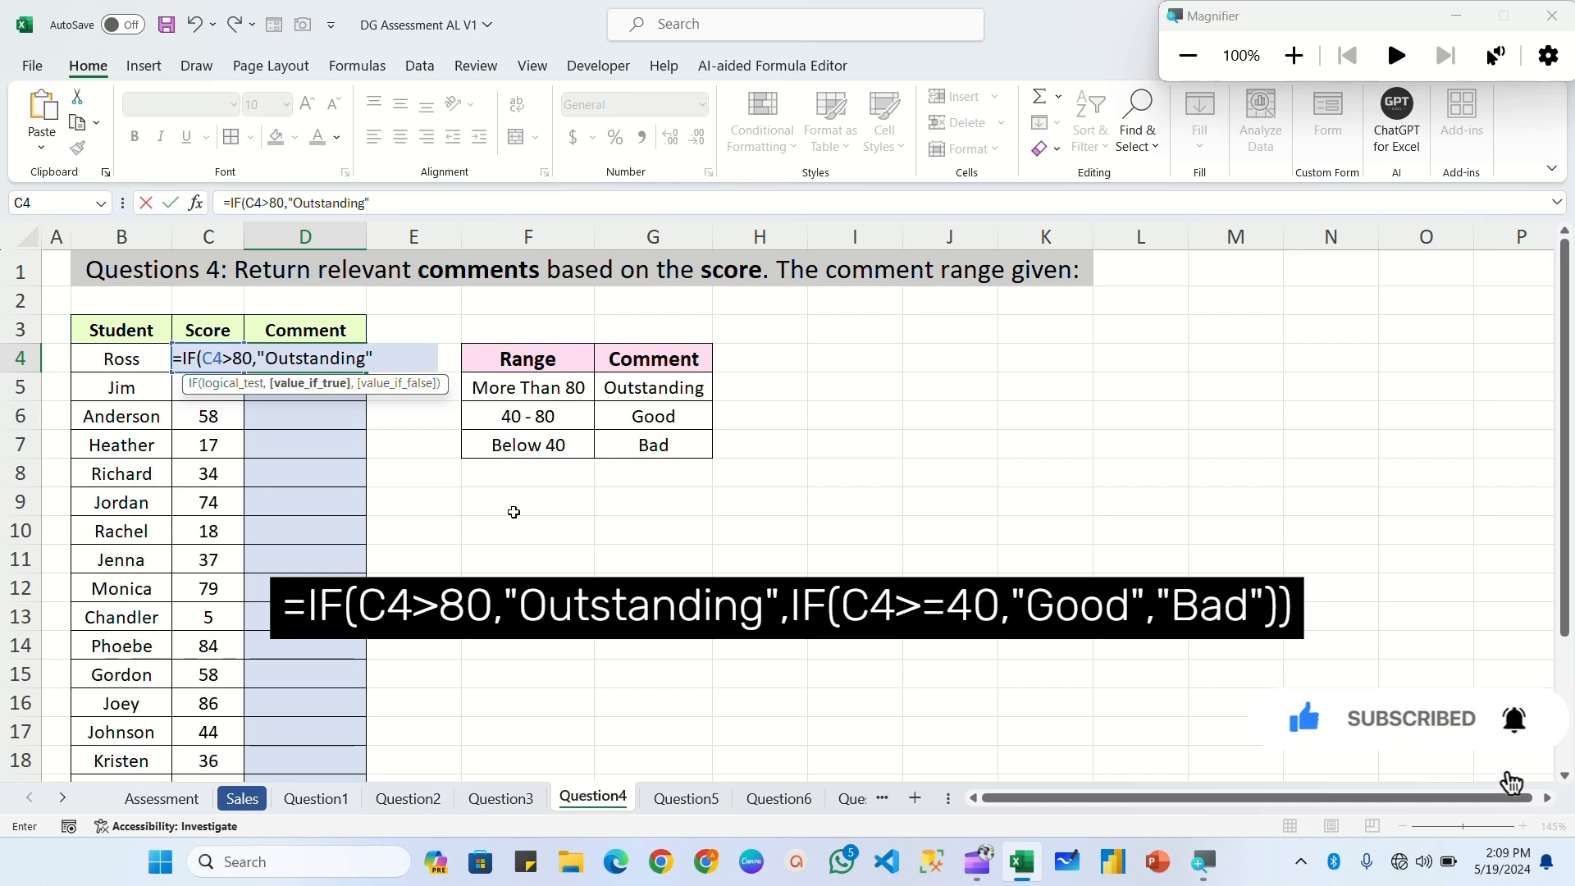
text(,)
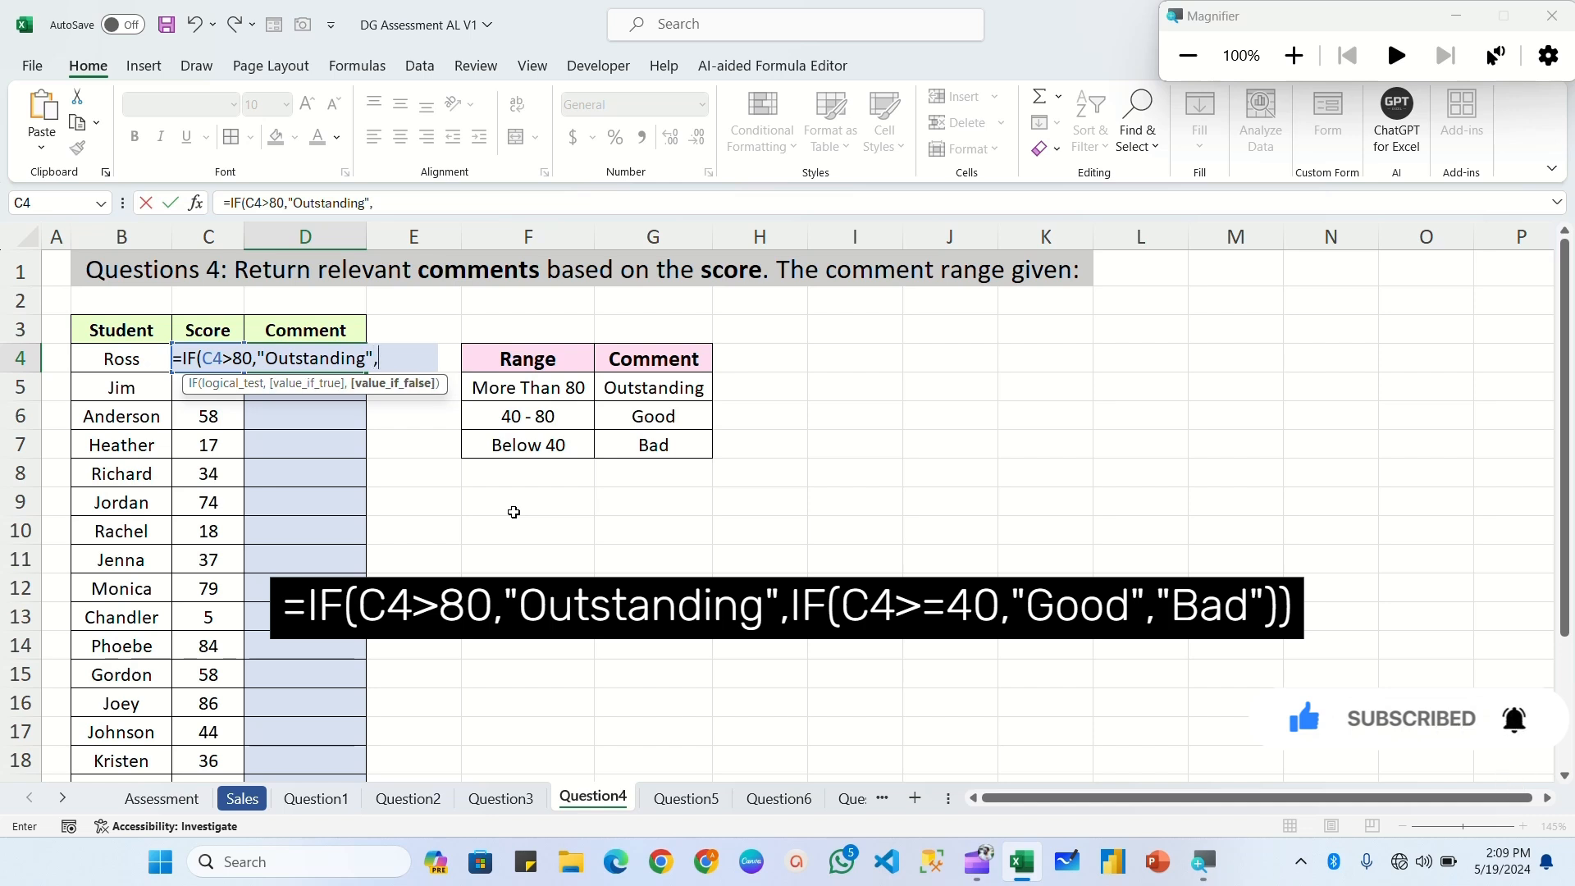
Complete the D4 formula with a nested IF returning "Good" when C4>=40 and "Bad" otherwise.
text(IF()
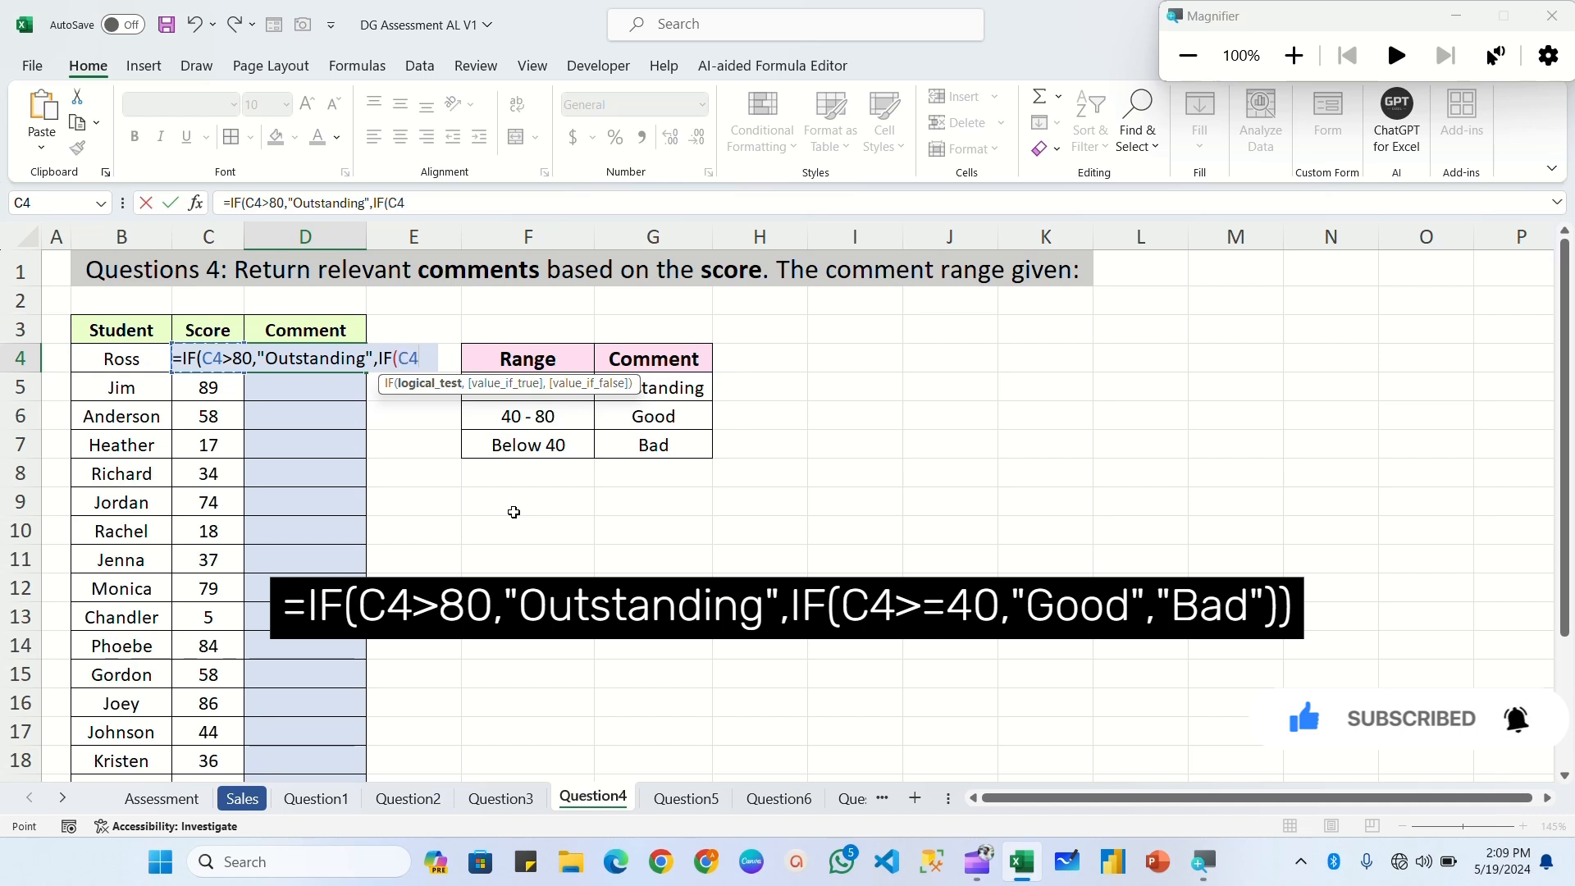
text(C4)
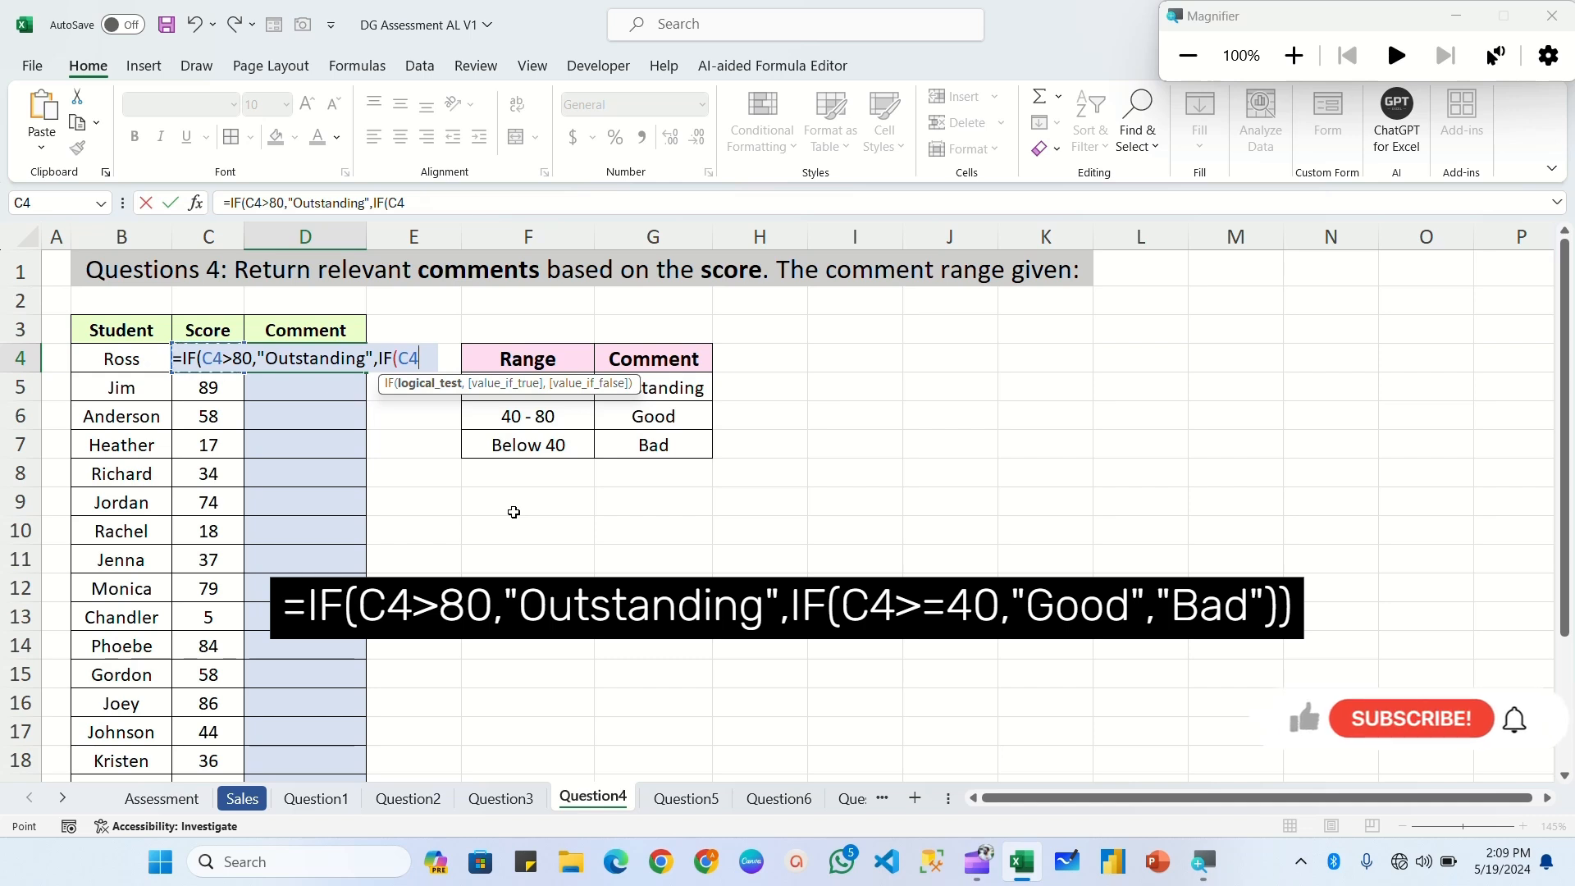
text(>=40,)
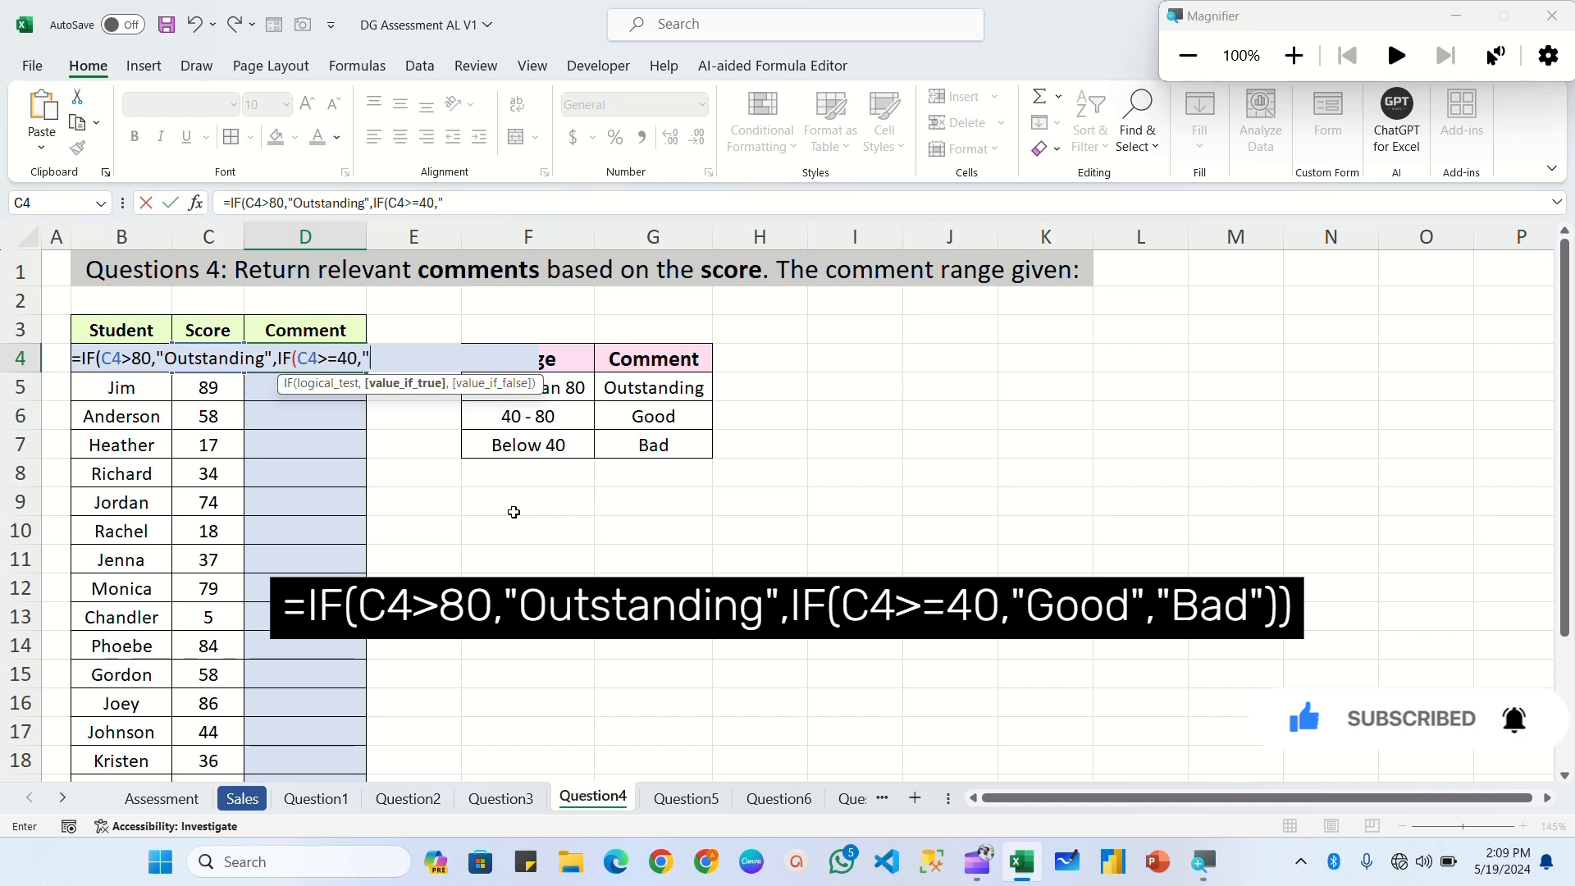
text("Good",)
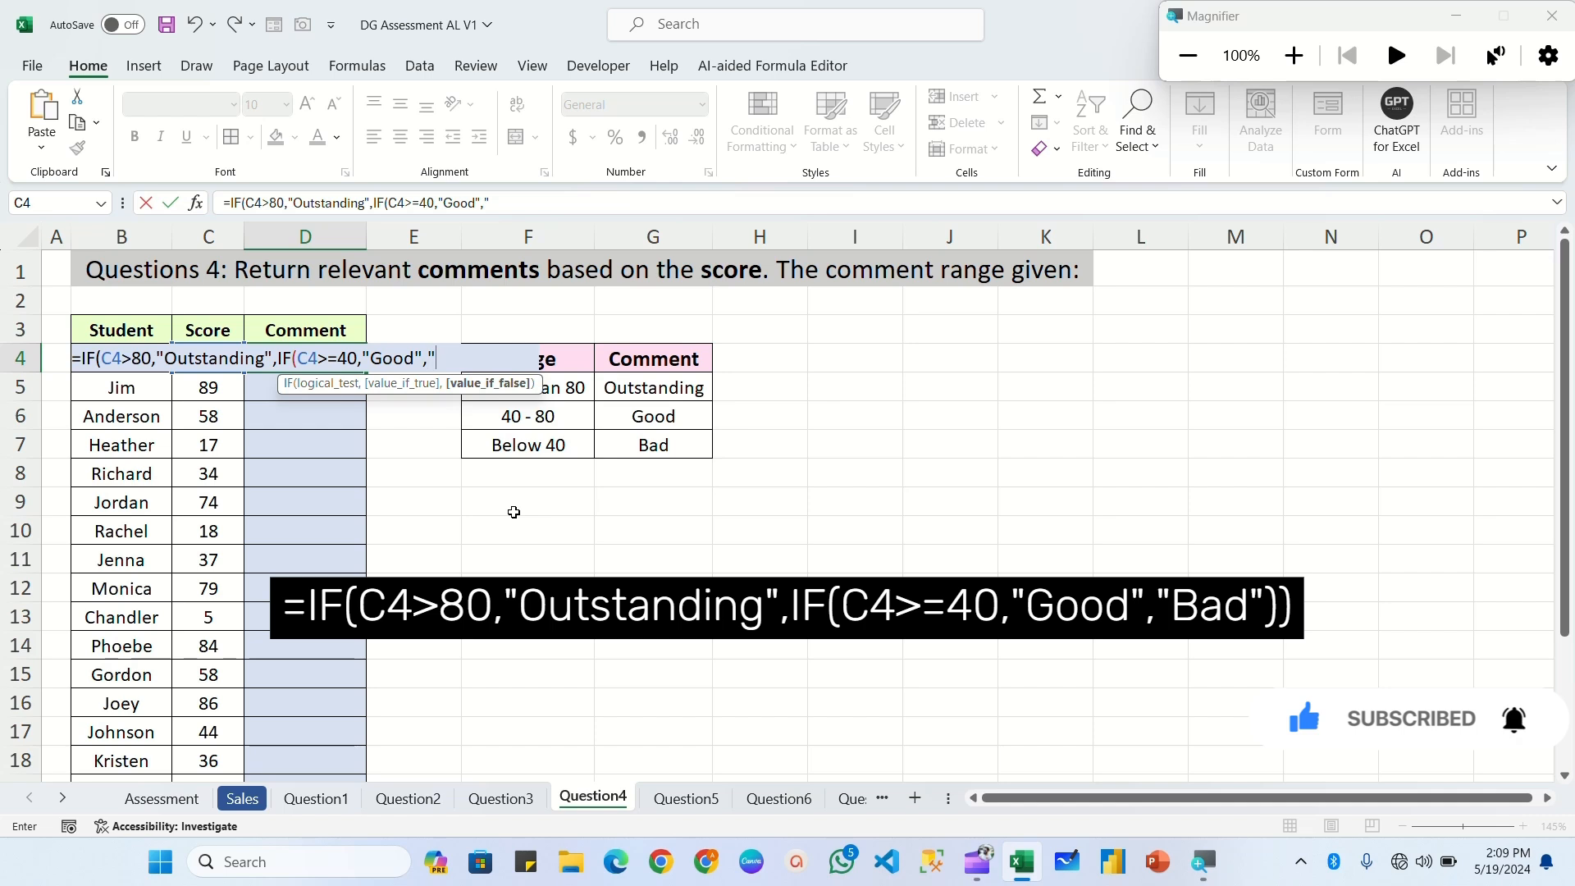
text("Bad)
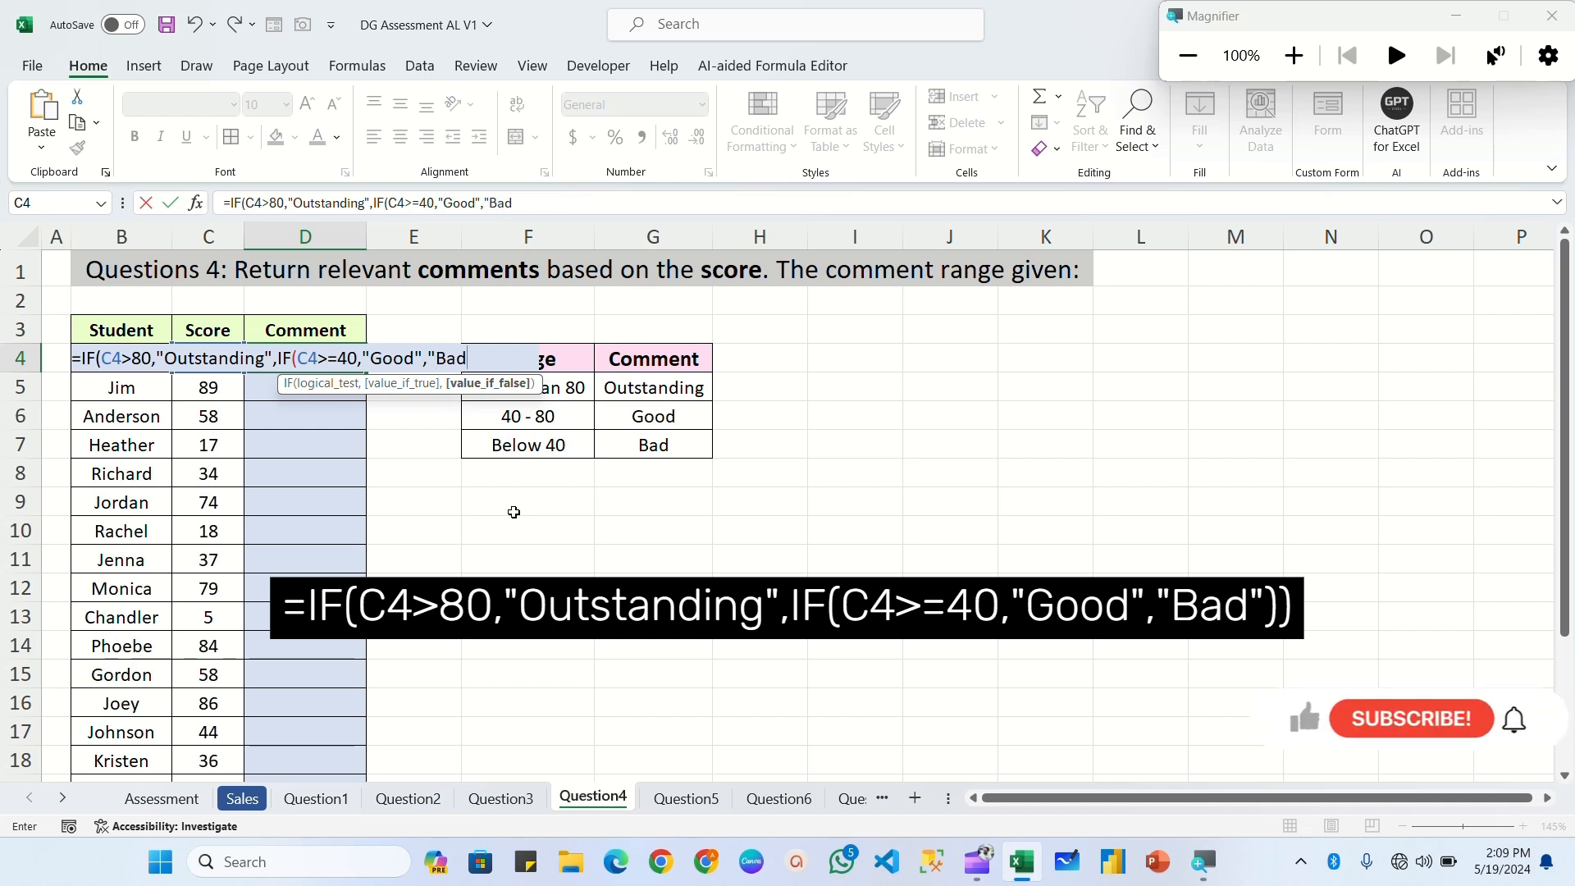
text("))
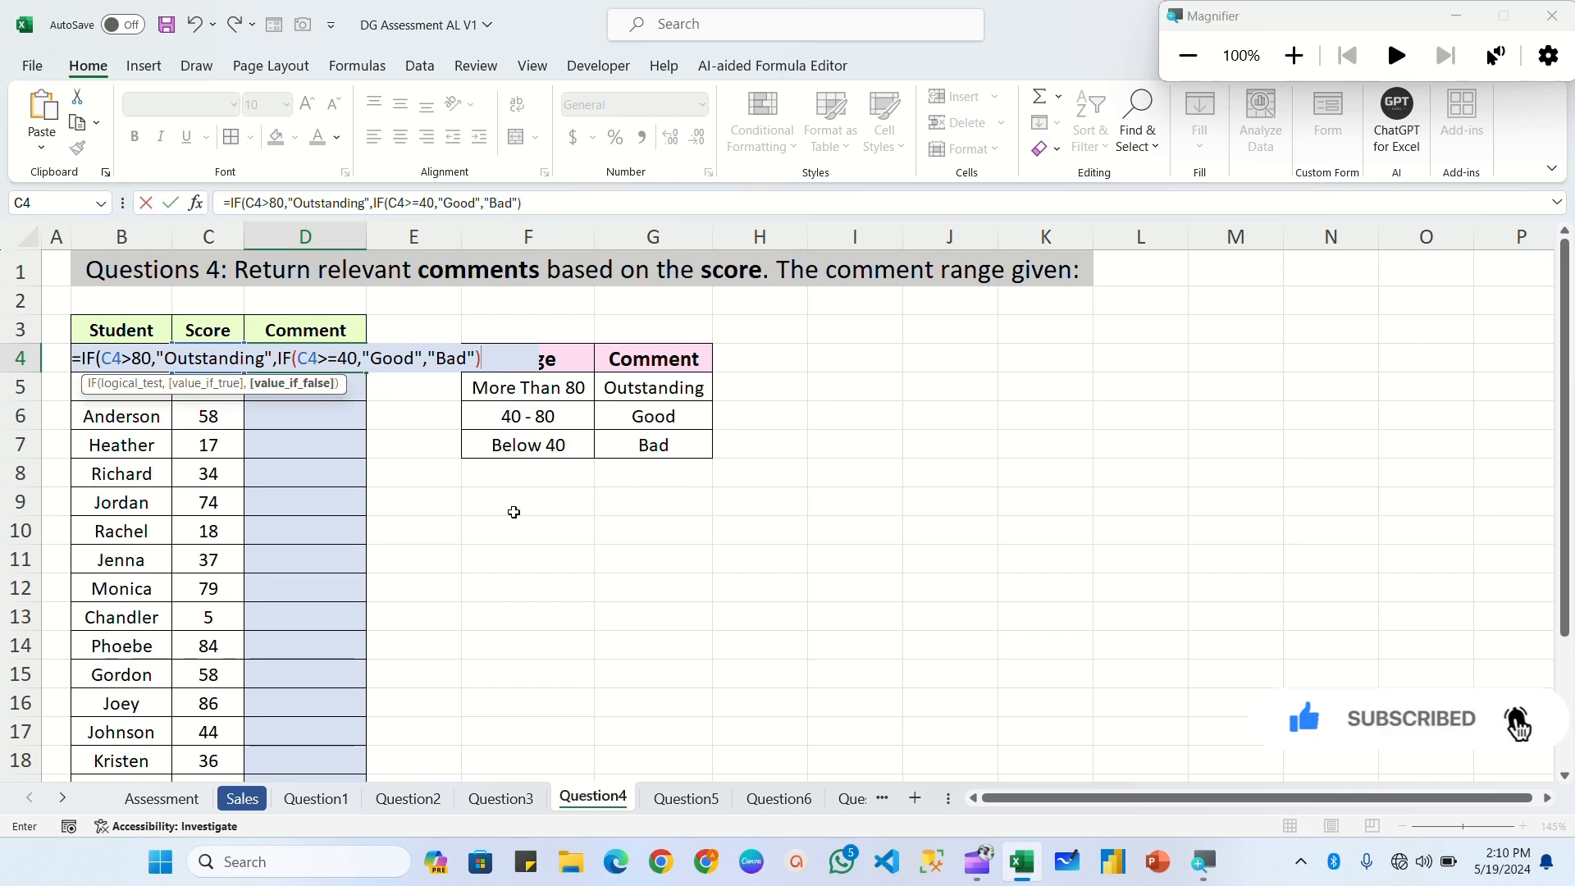
text())
key(Return)
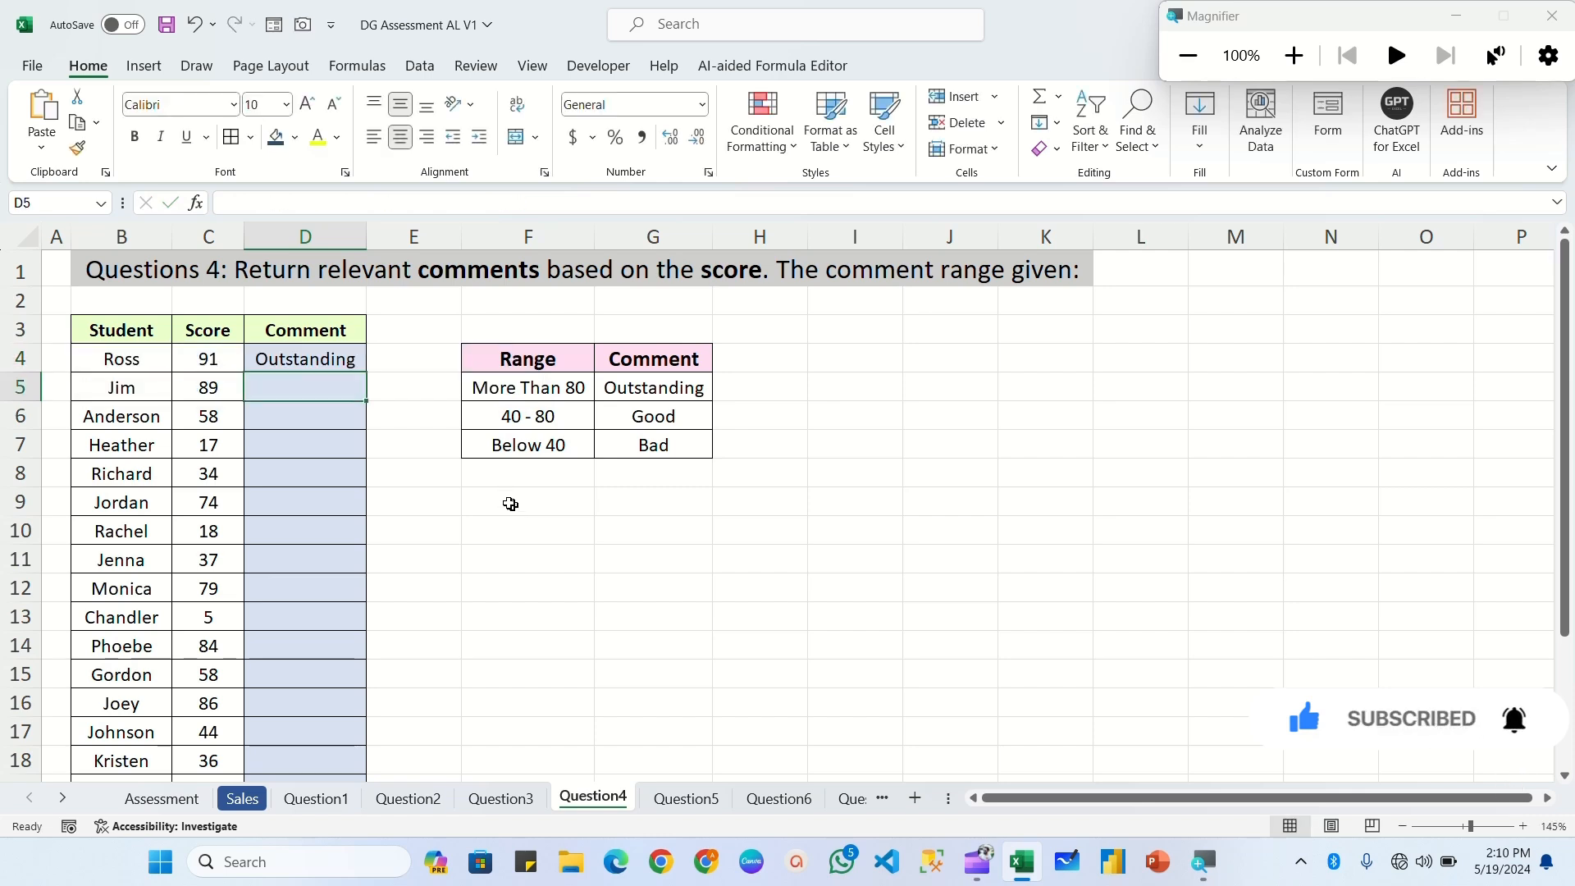
Fill the nested IF formula from D4 down the Comment column for all students, and reselect D4.
click(200, 358)
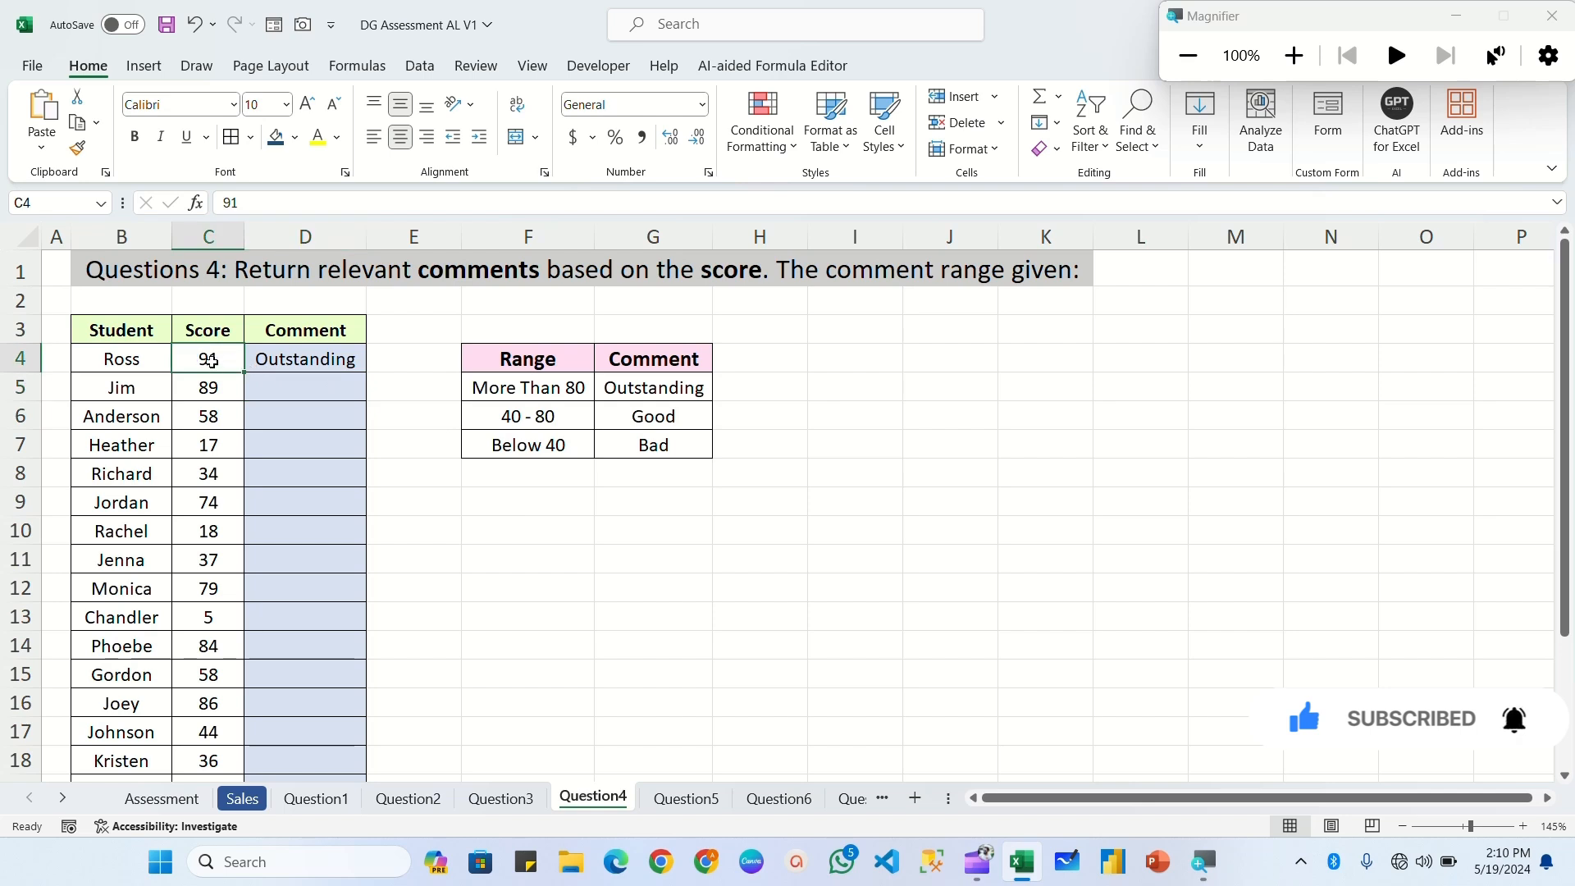
click(305, 362)
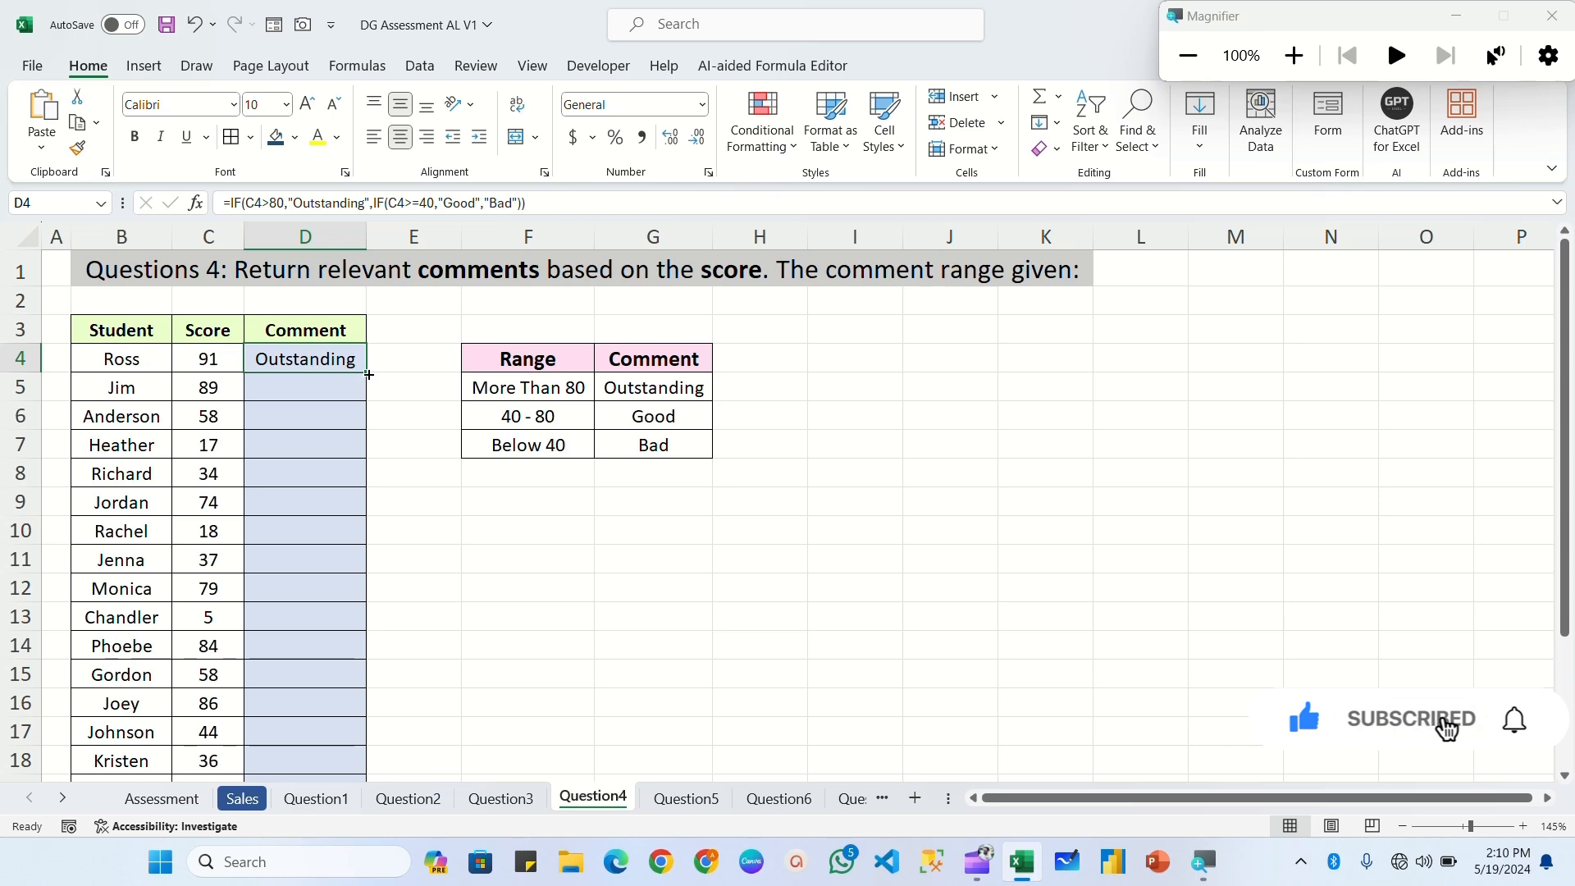
drag(369, 375, 323, 552)
scroll(295, 491, up, 3)
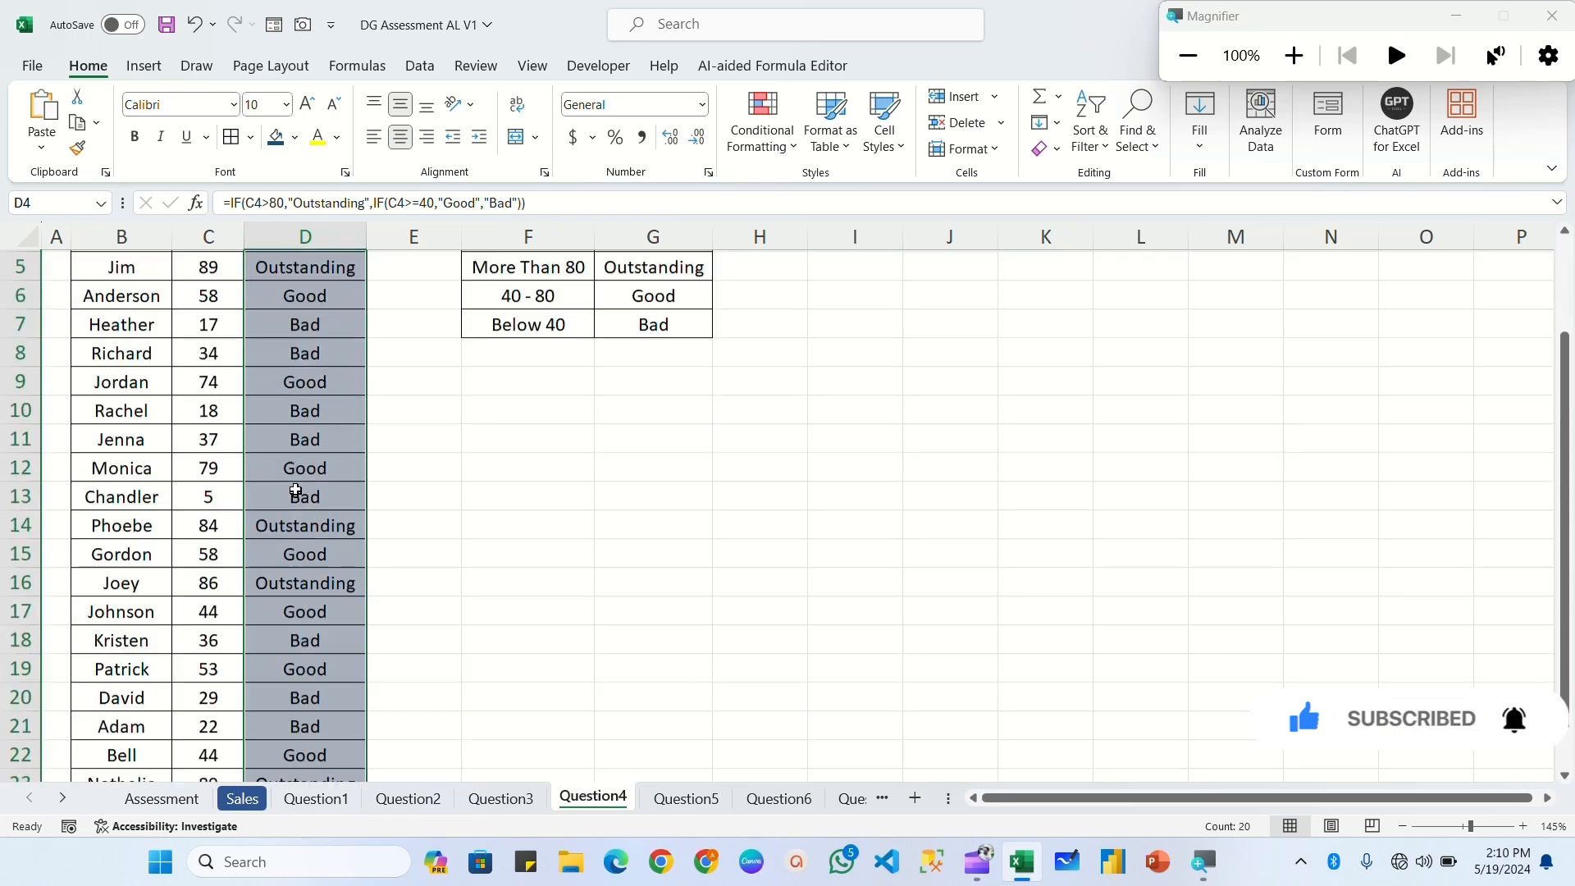
scroll(295, 491, up, 2)
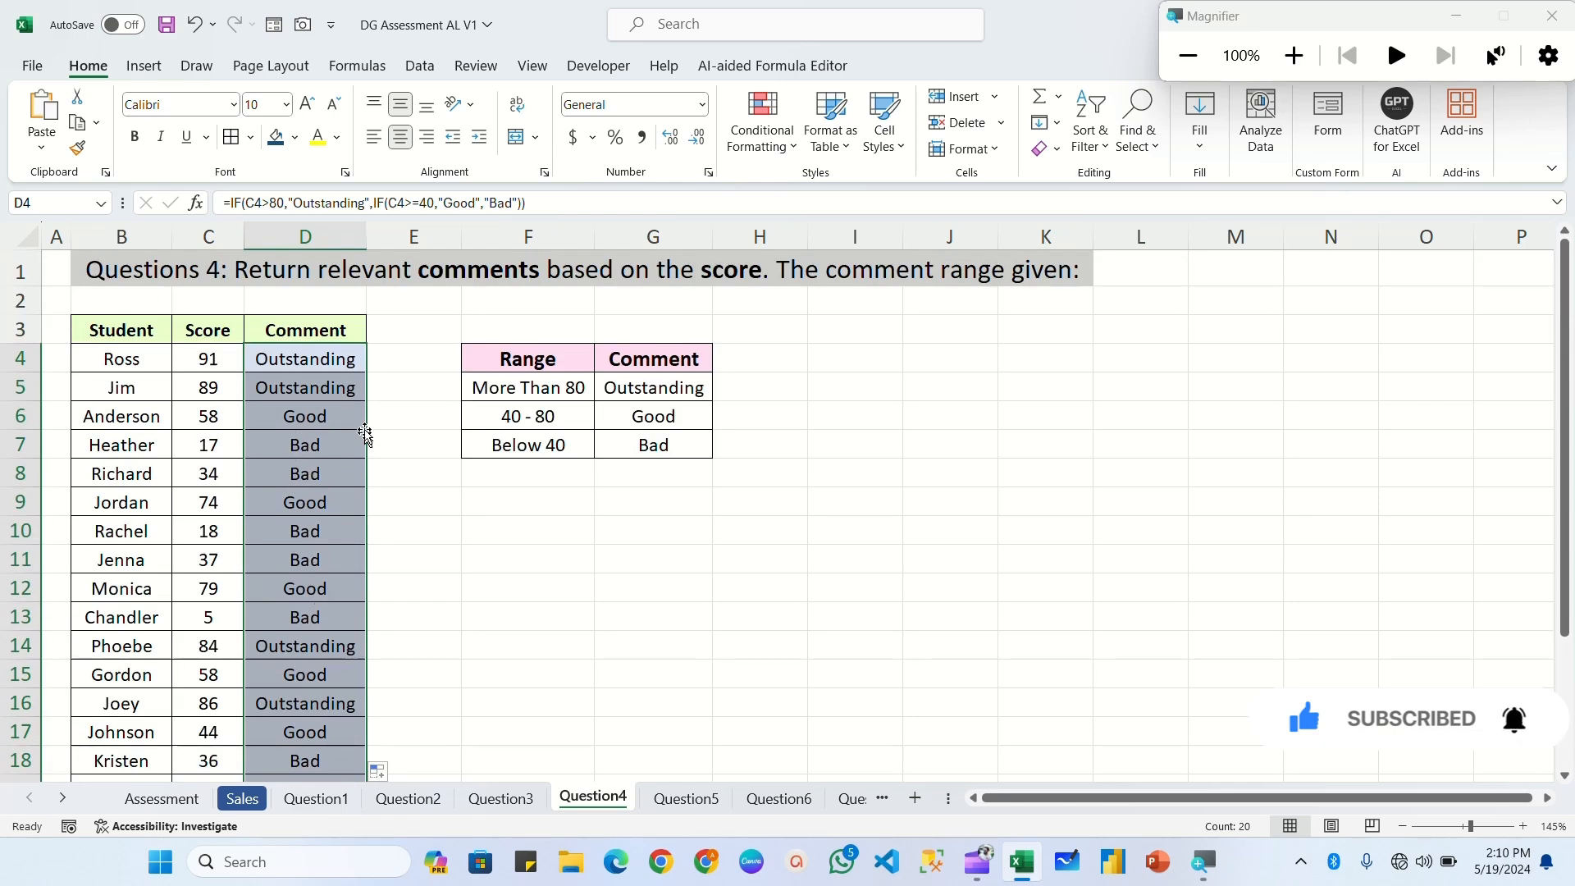
click(331, 362)
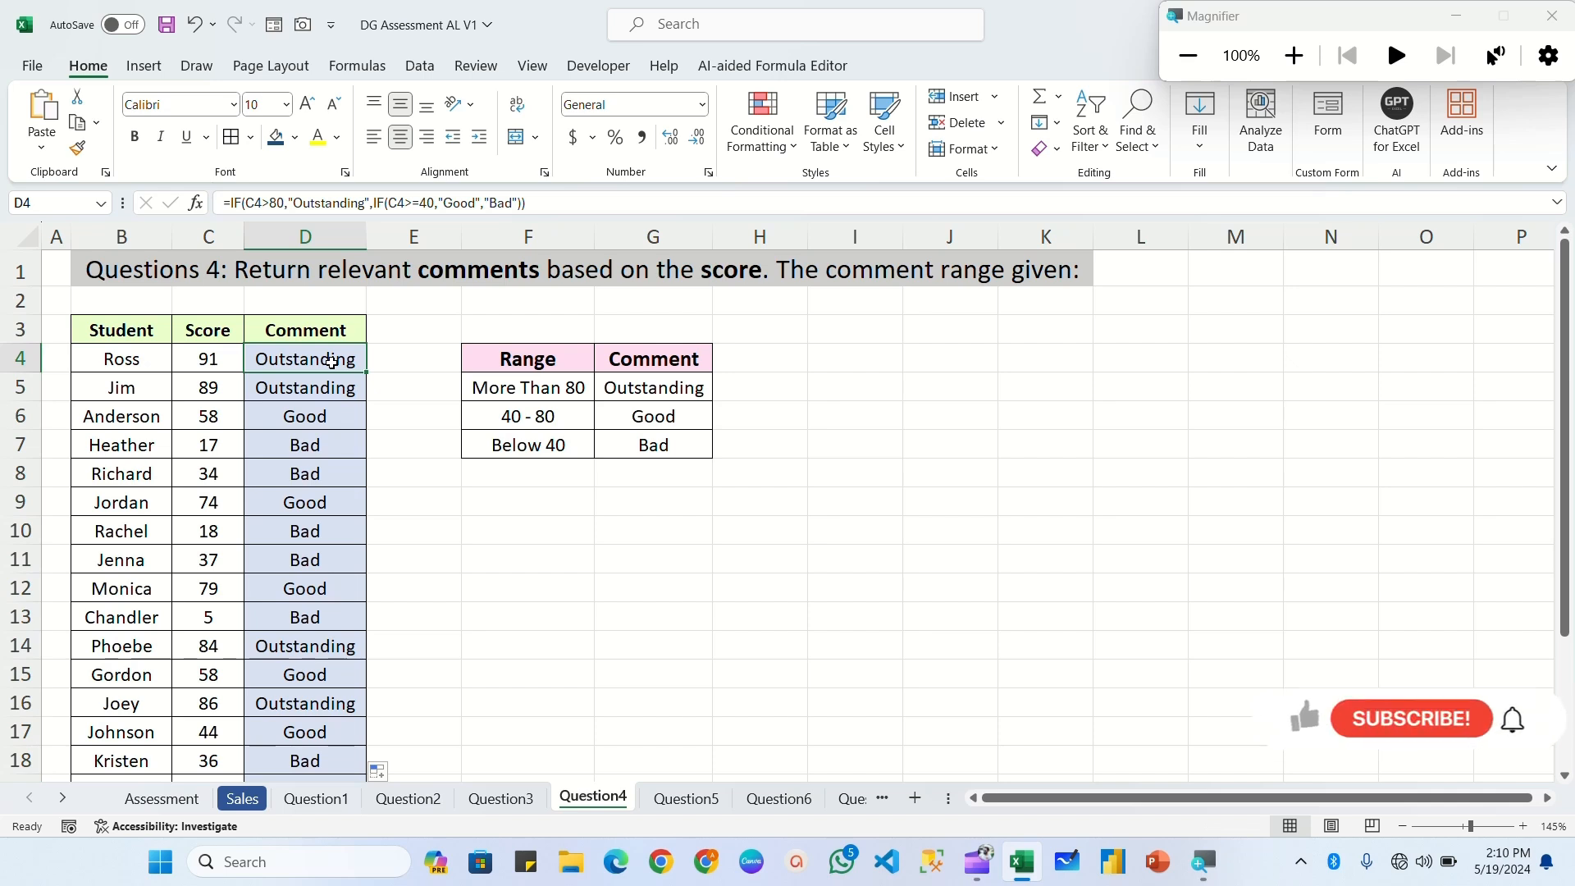
Widen column E and begin an IFS formula in E4 that returns the absolute cell $G$5 when C4>80.
drag(459, 237, 502, 237)
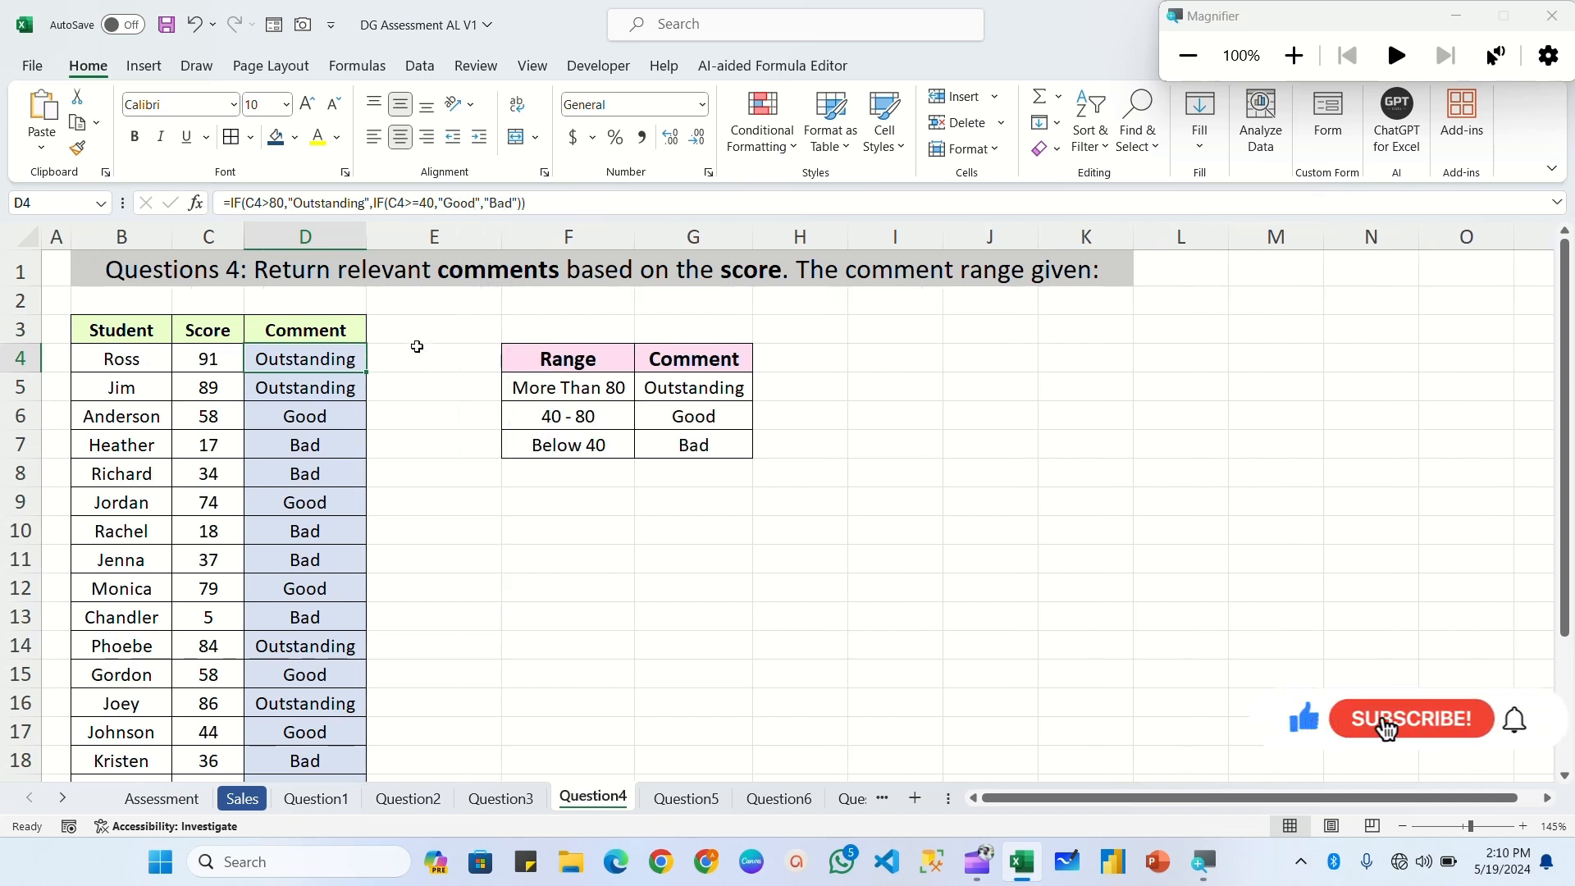
click(395, 354)
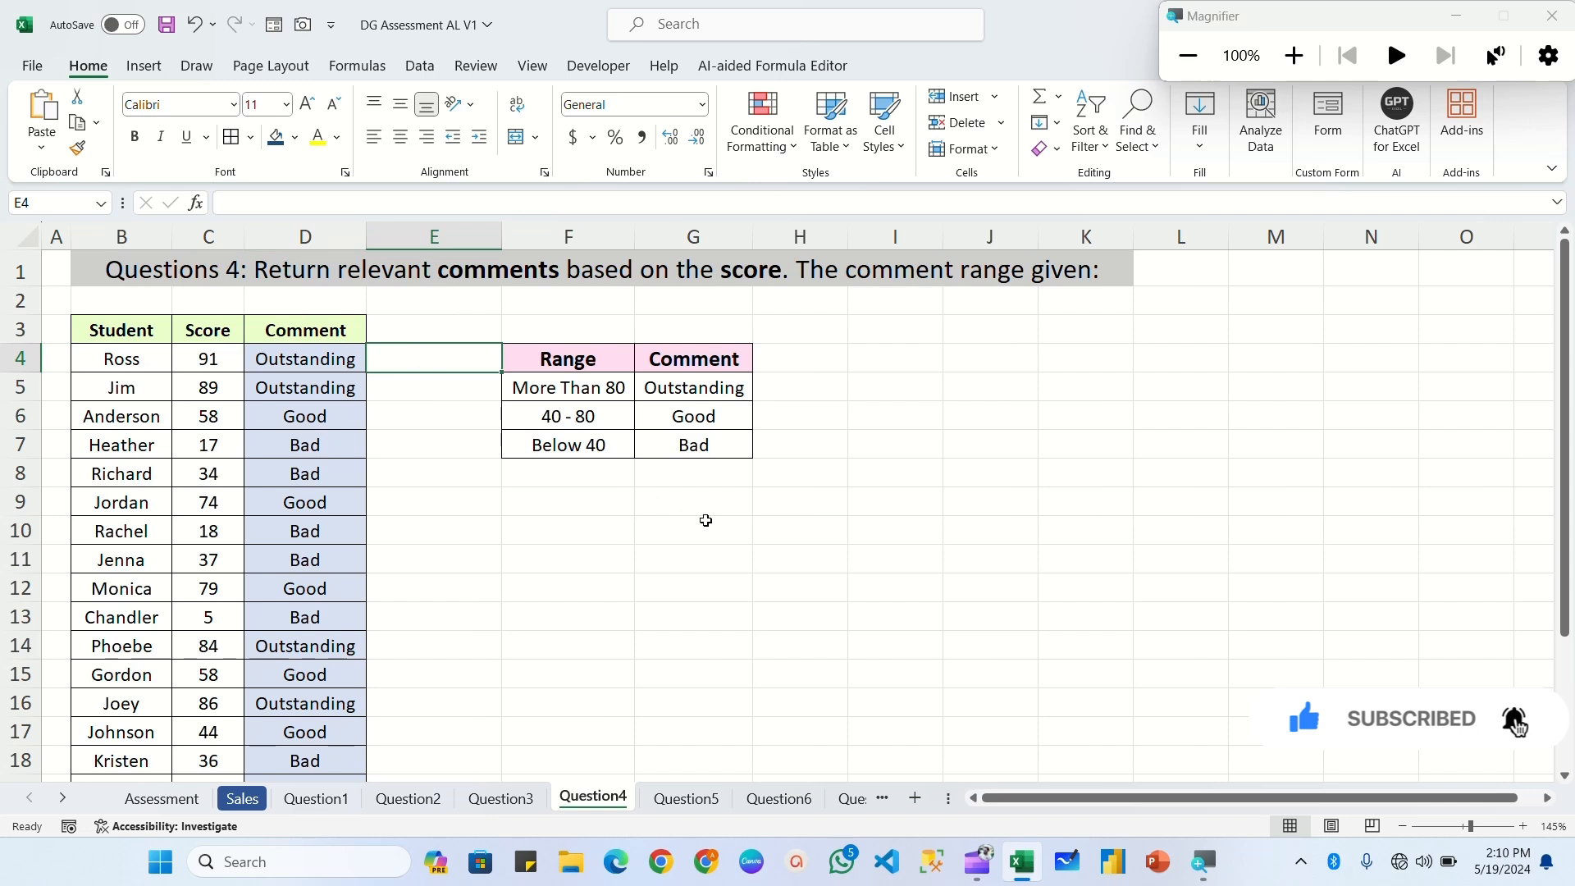
text(=IFS()
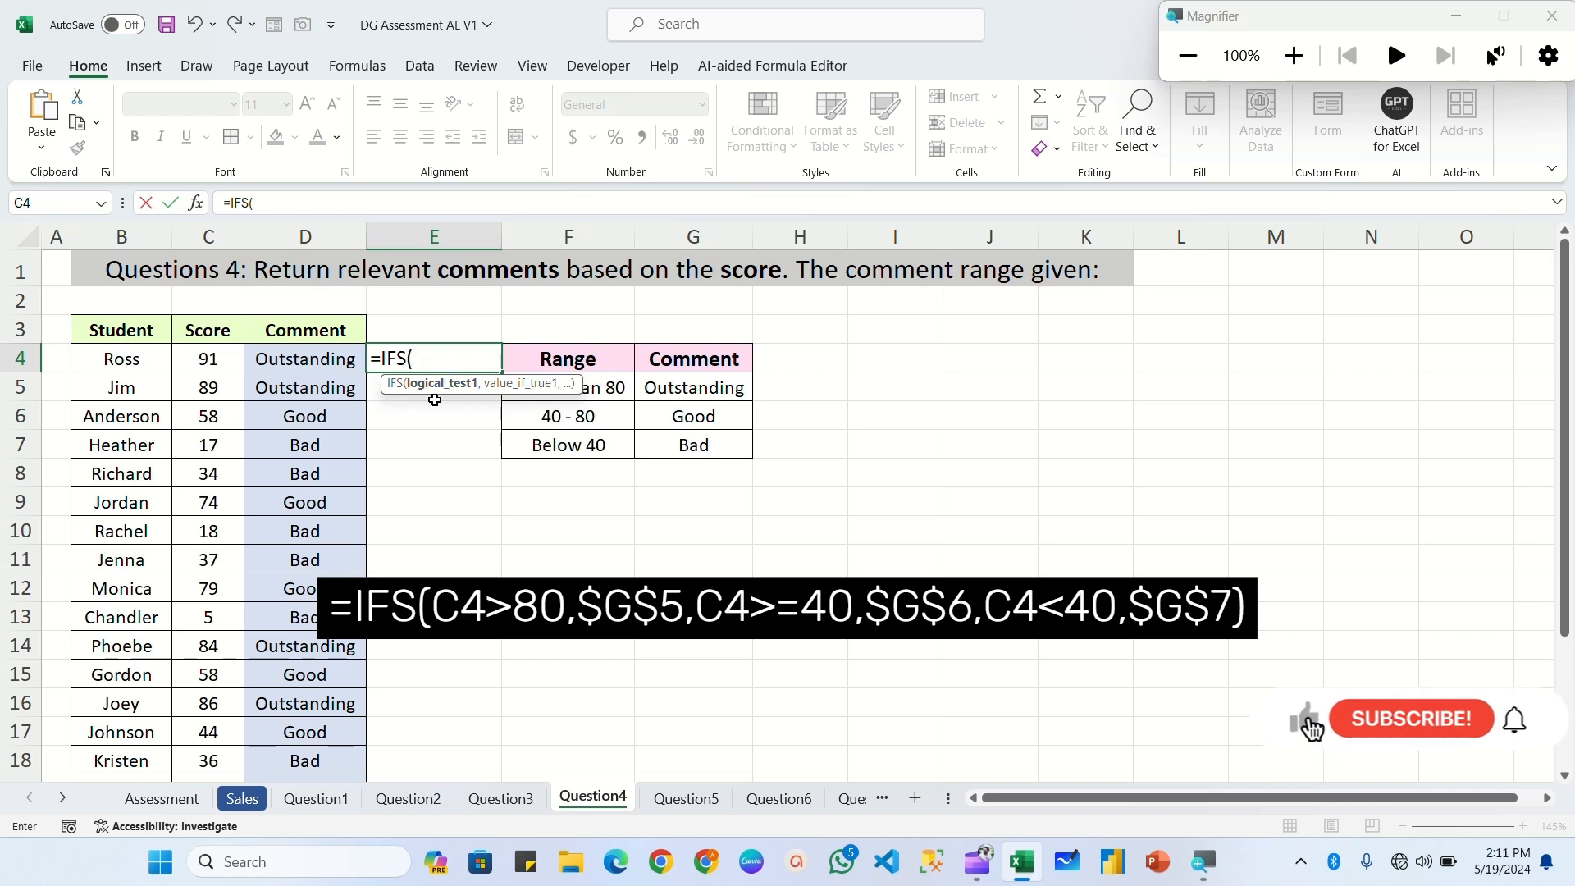
click(209, 359)
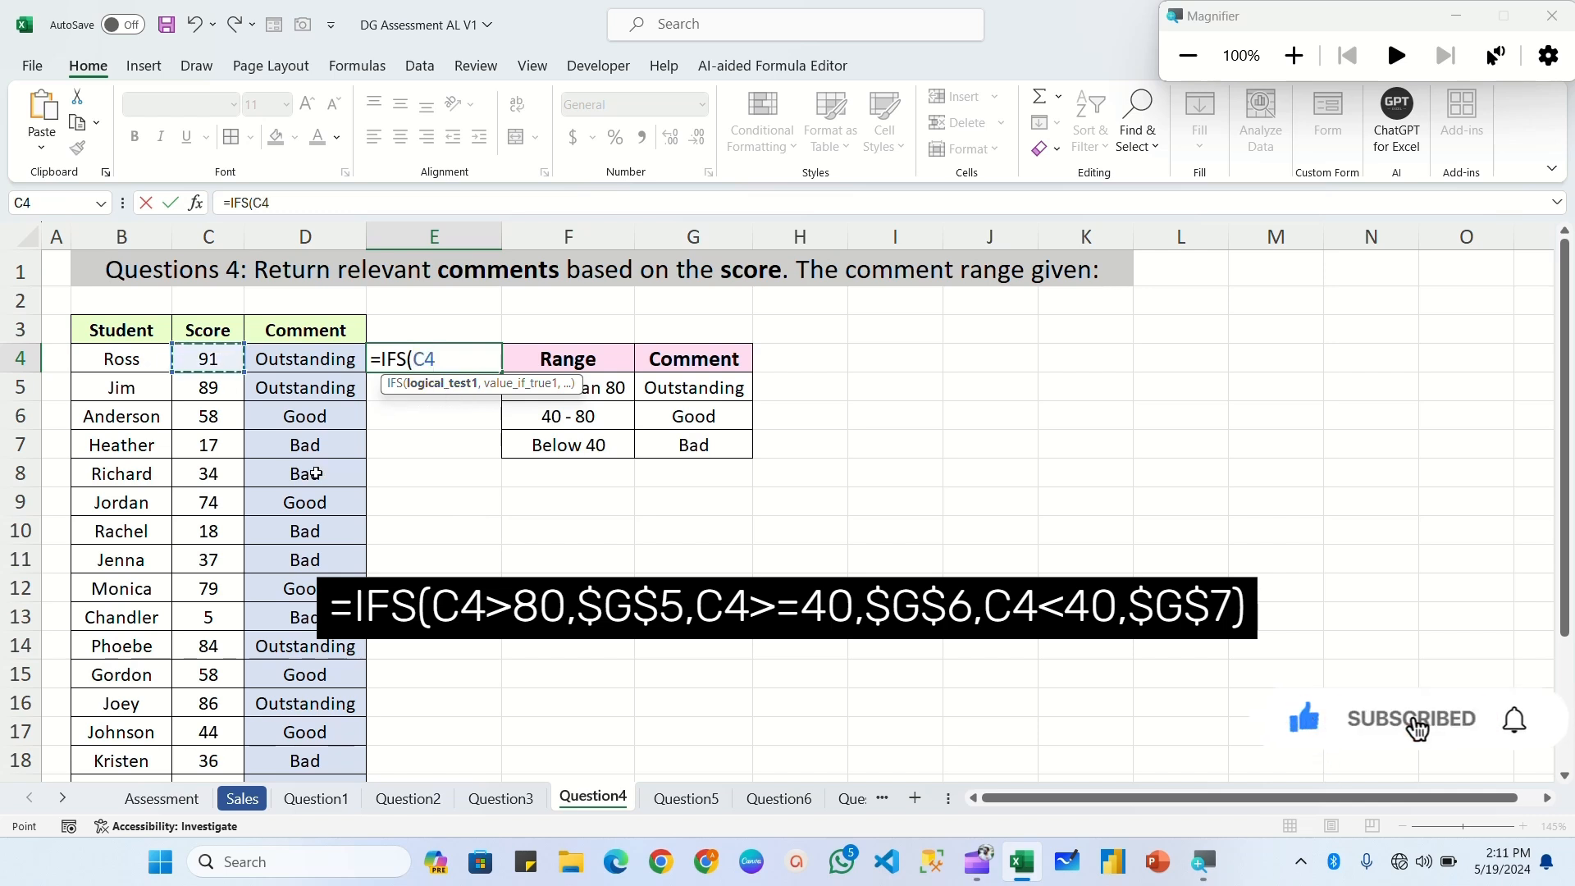
text(>80,)
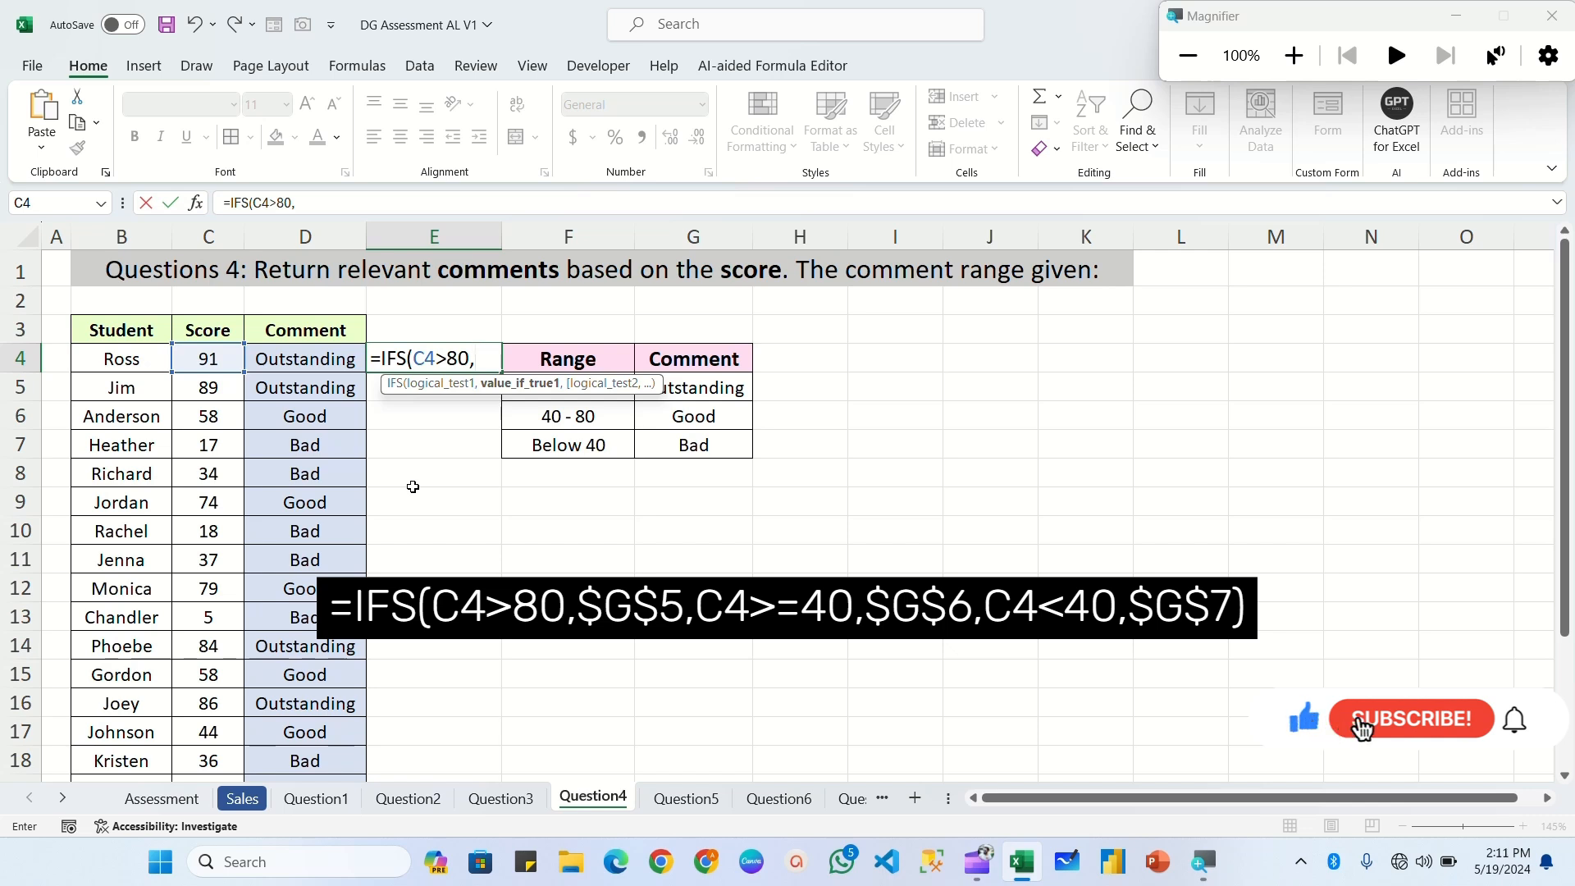
click(706, 394)
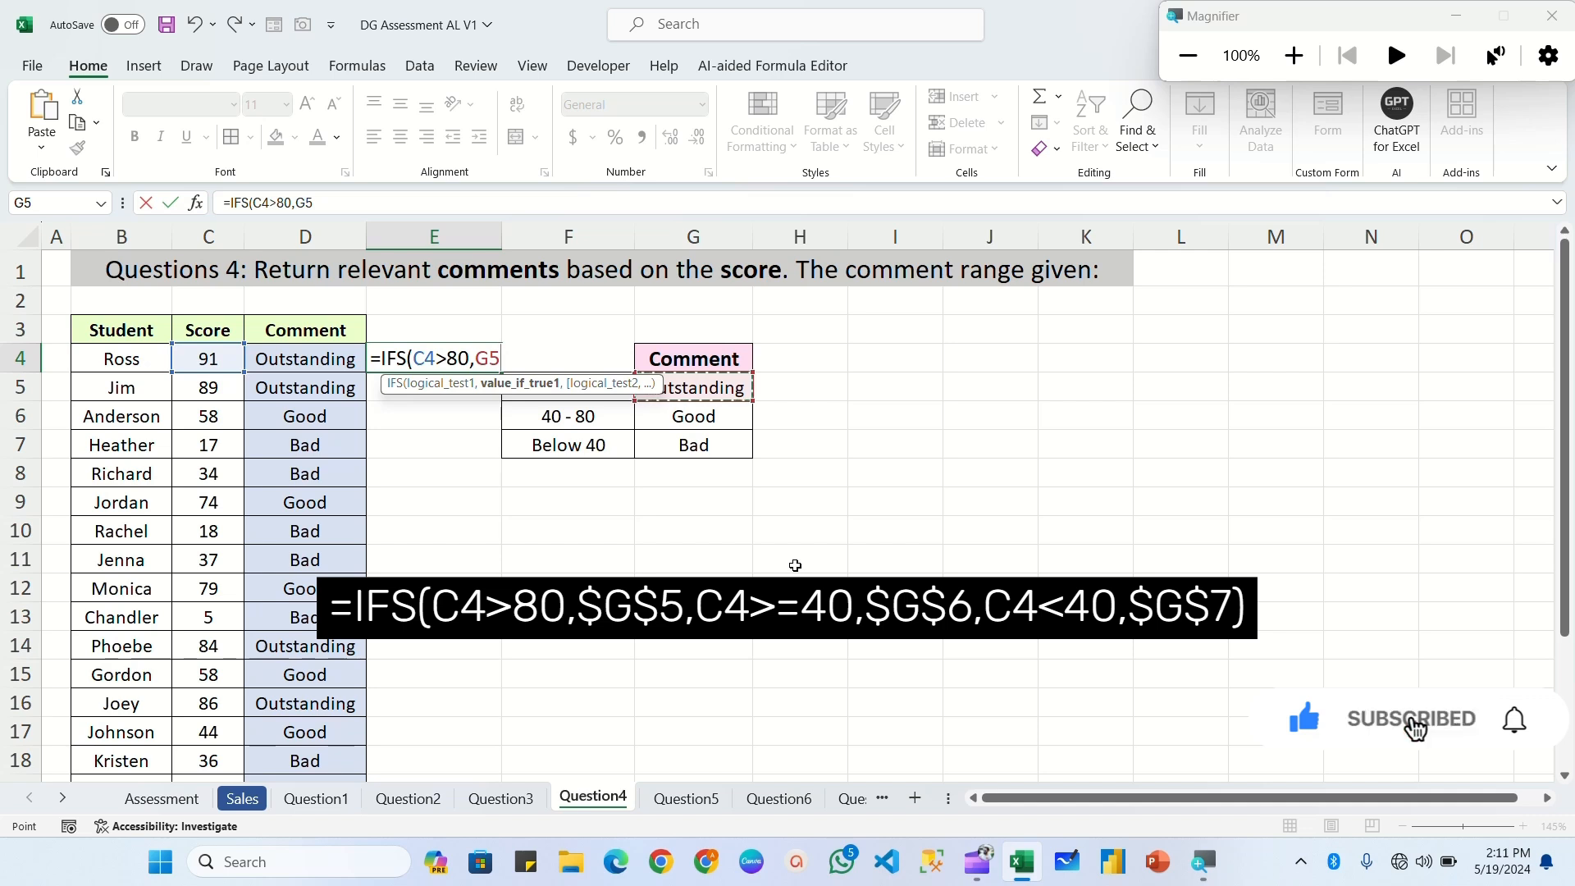
key(F4)
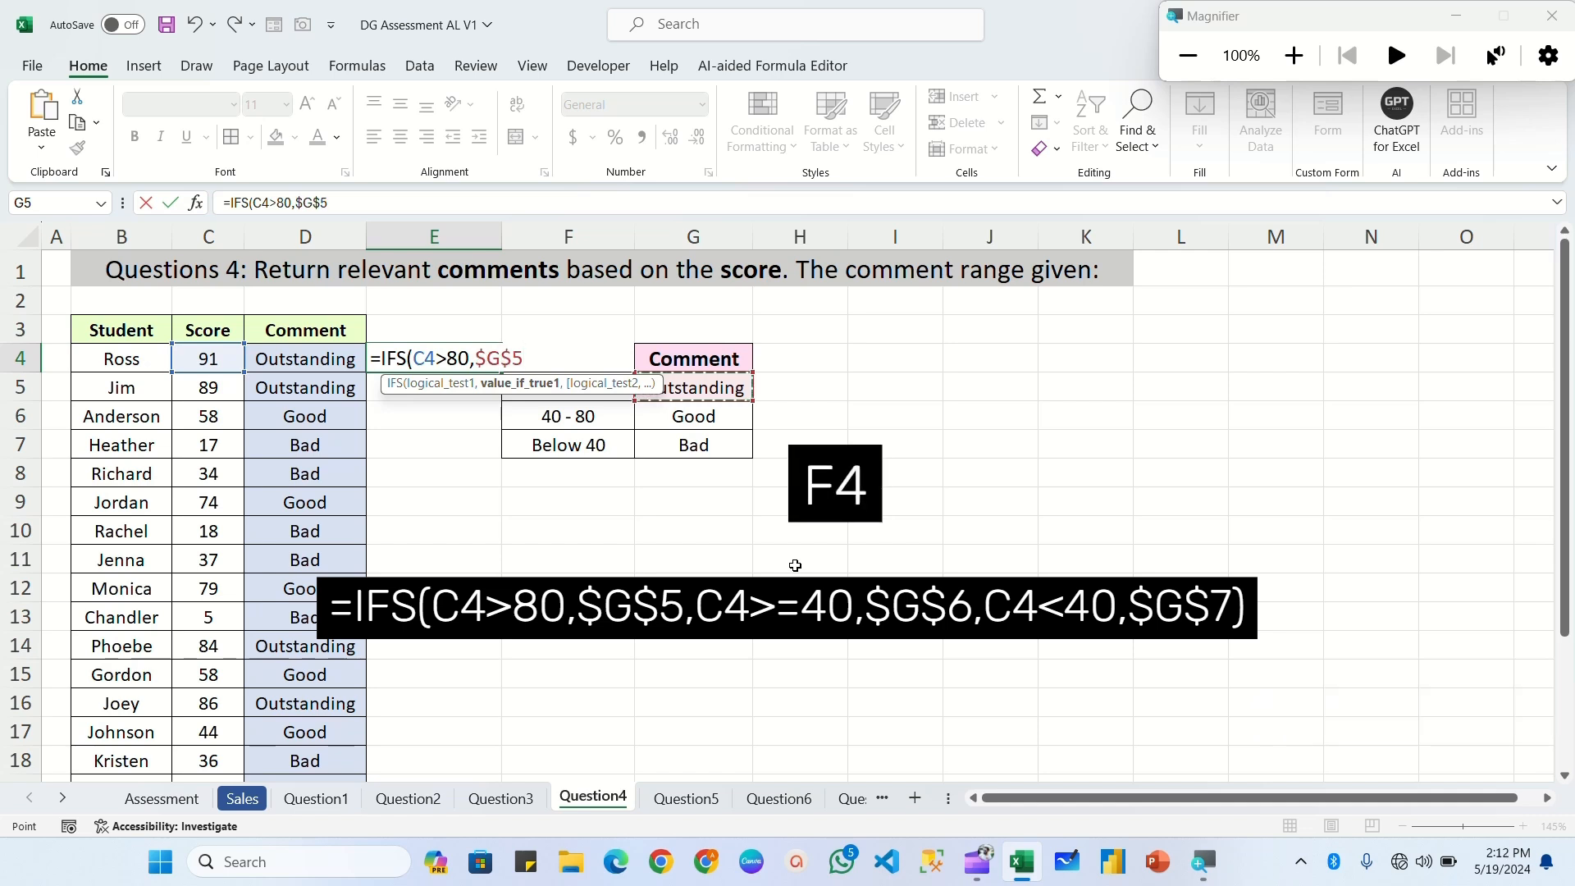
text(,)
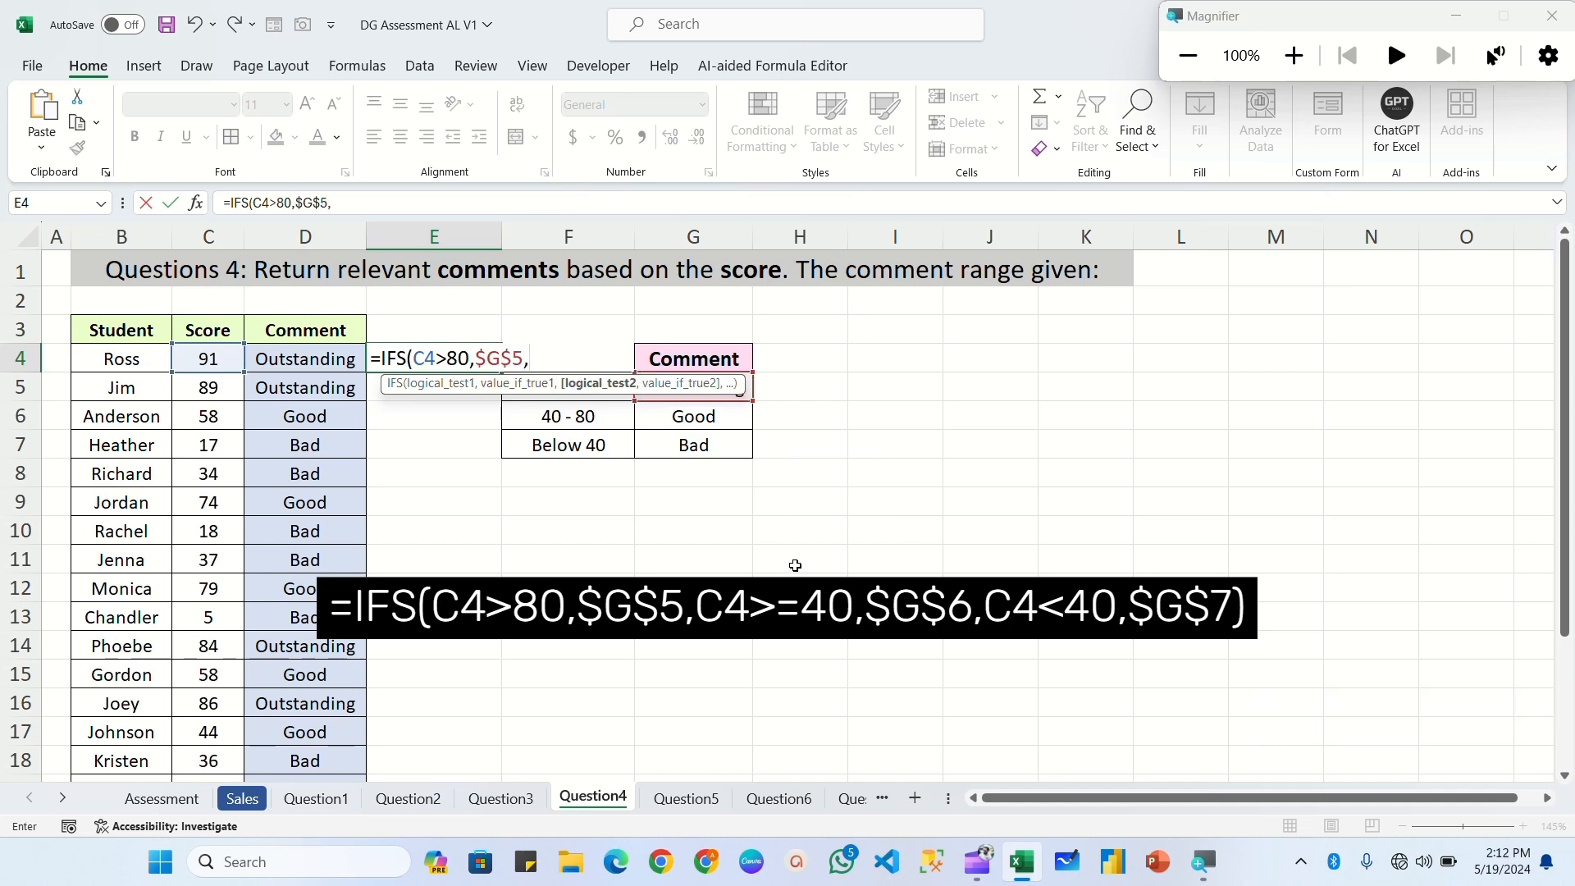
Extend the E4 IFS formula with a second test, C4>=40, that returns the absolute cell $G$6.
click(216, 358)
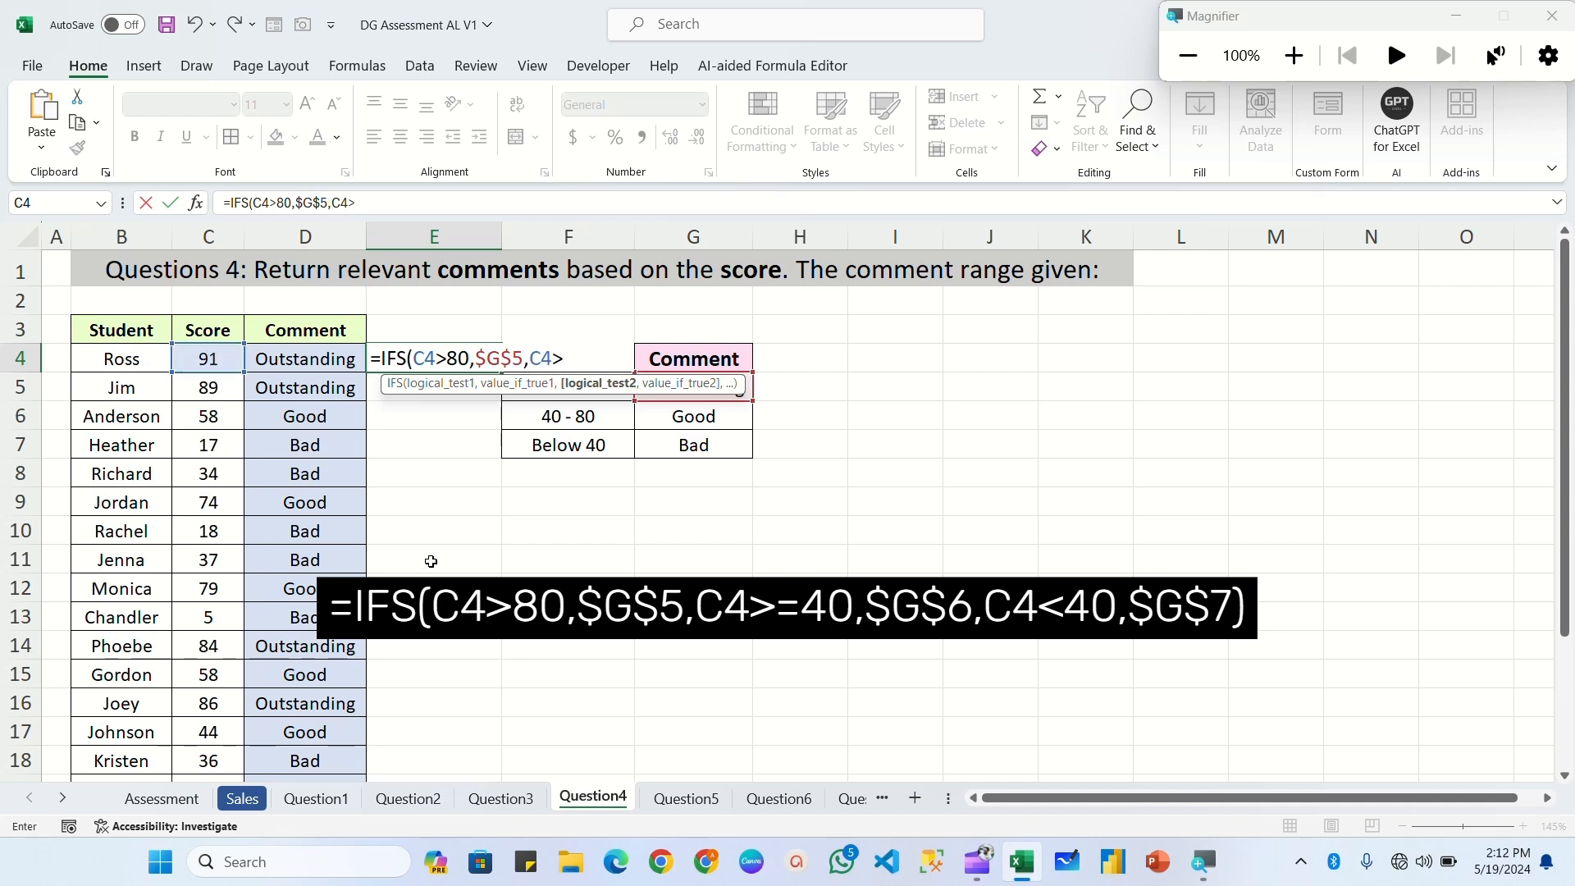
text(>=40,)
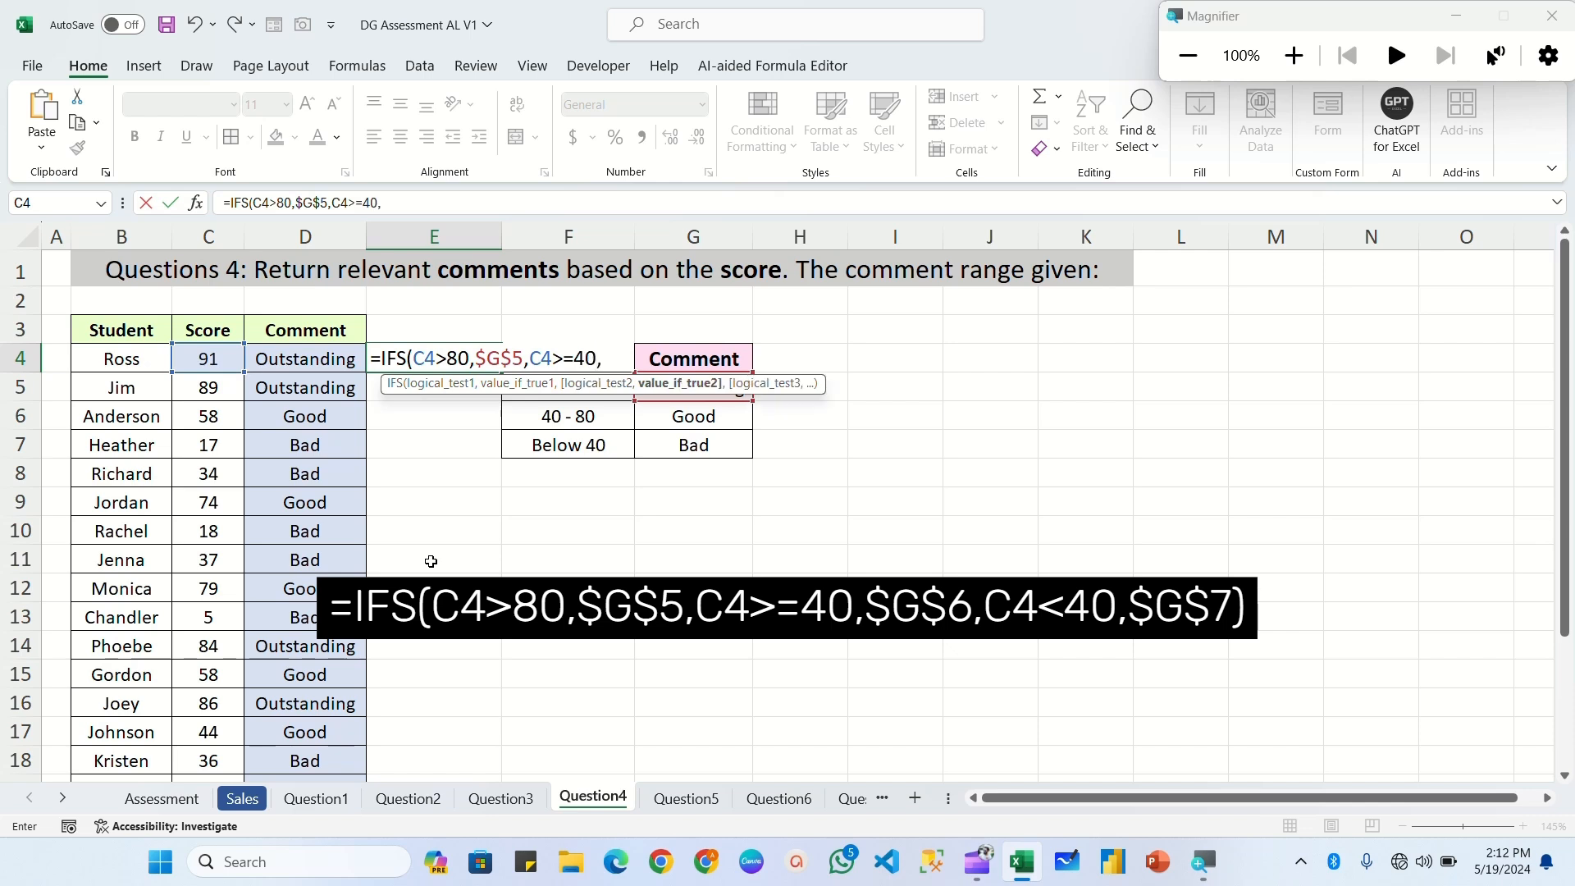
click(691, 428)
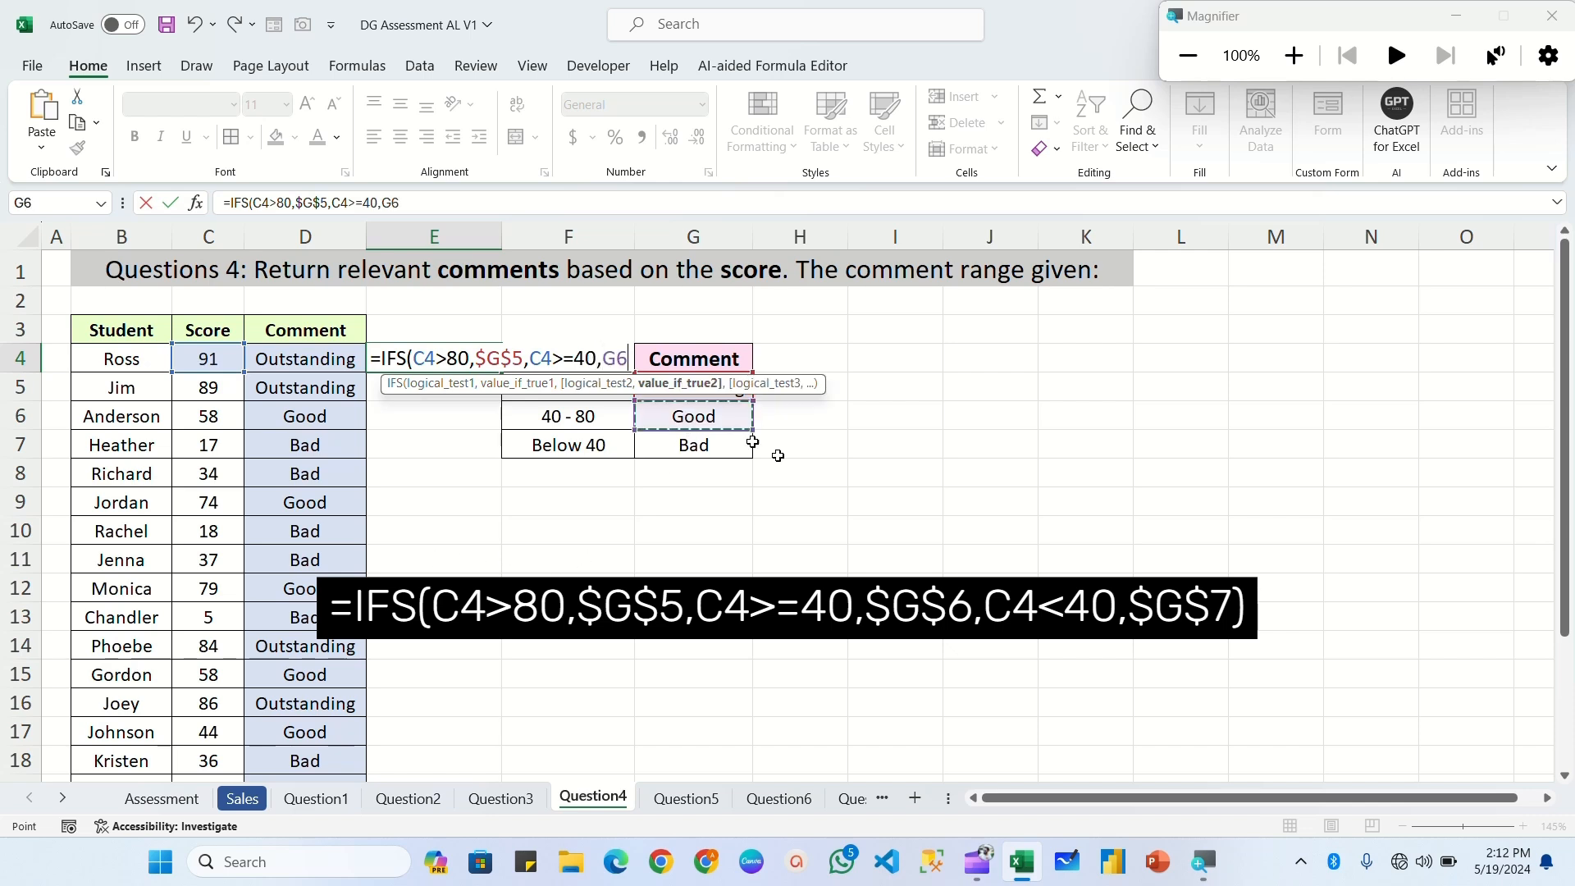
key(F4)
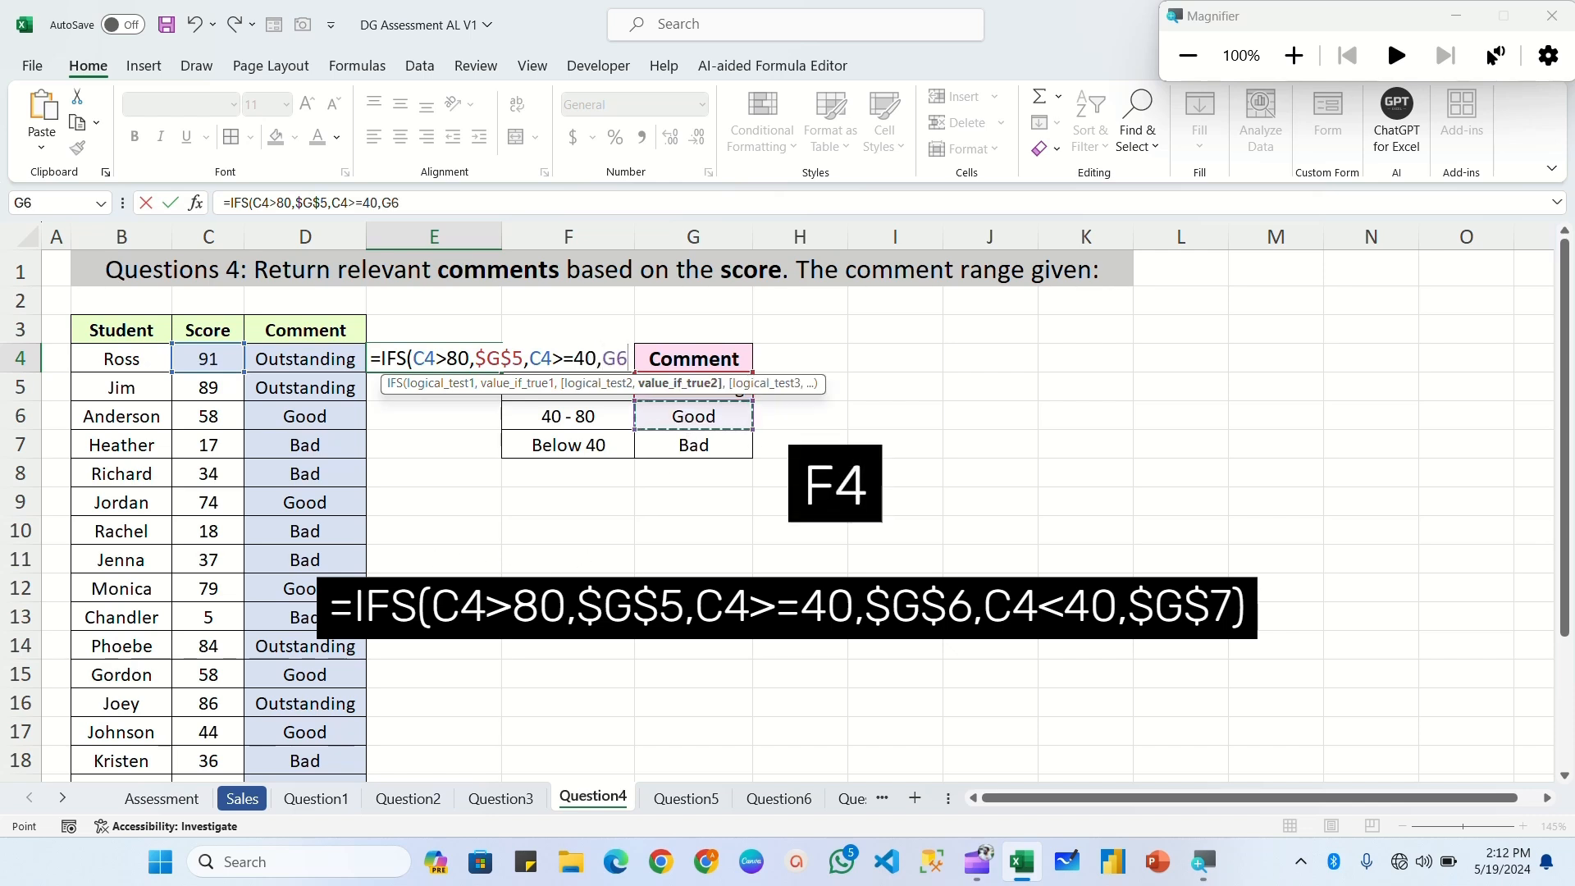
text(,)
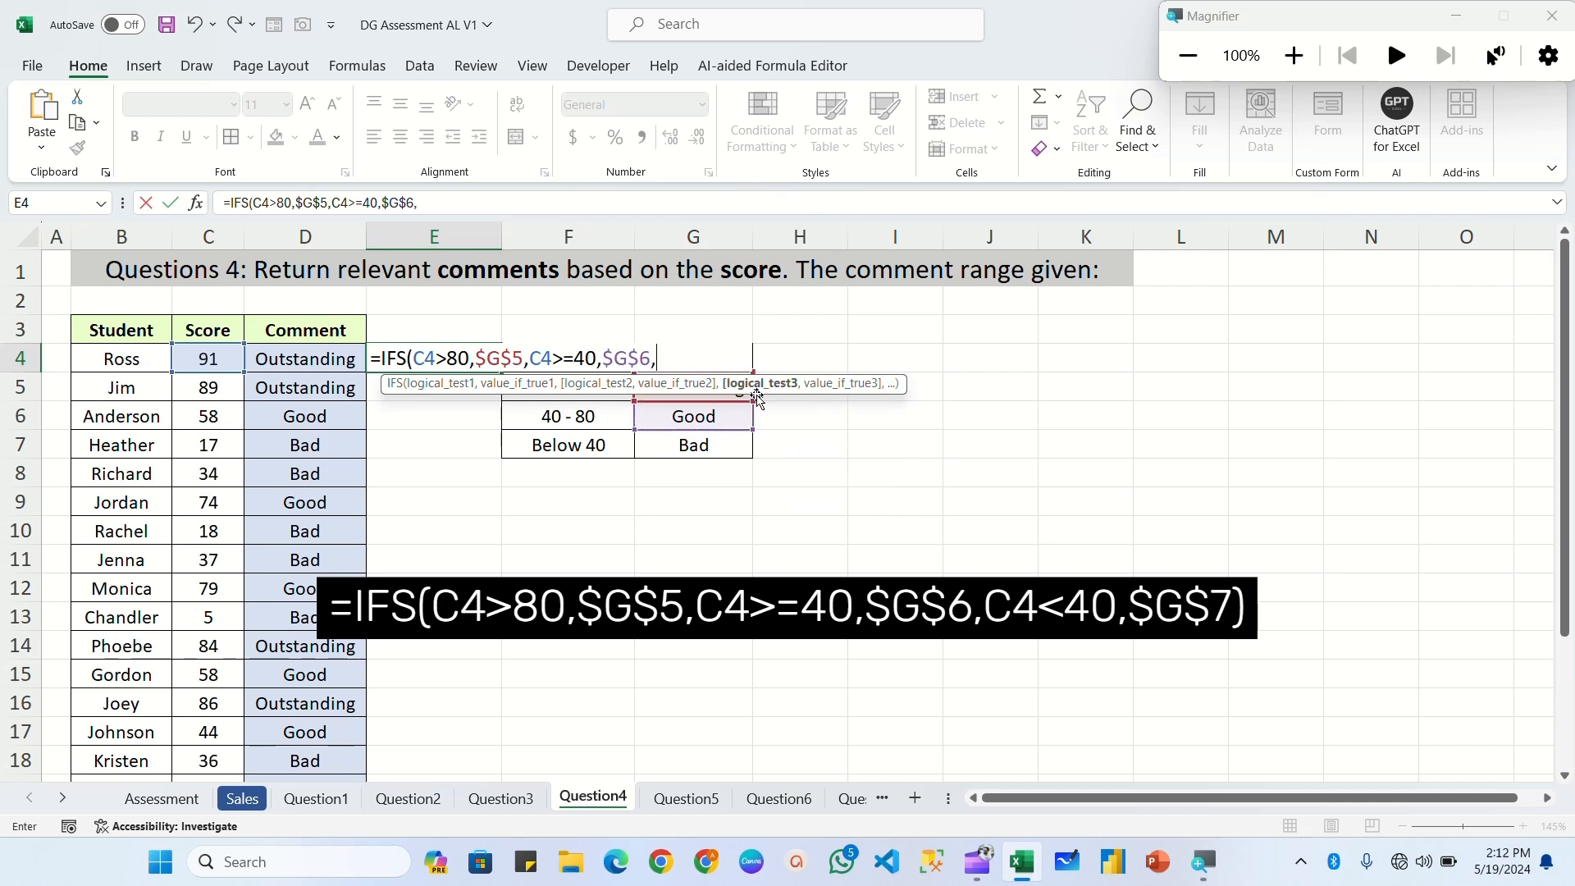
Complete the E4 IFS formula with C4<40 returning $G$7, and fill it down column E for all students.
click(212, 363)
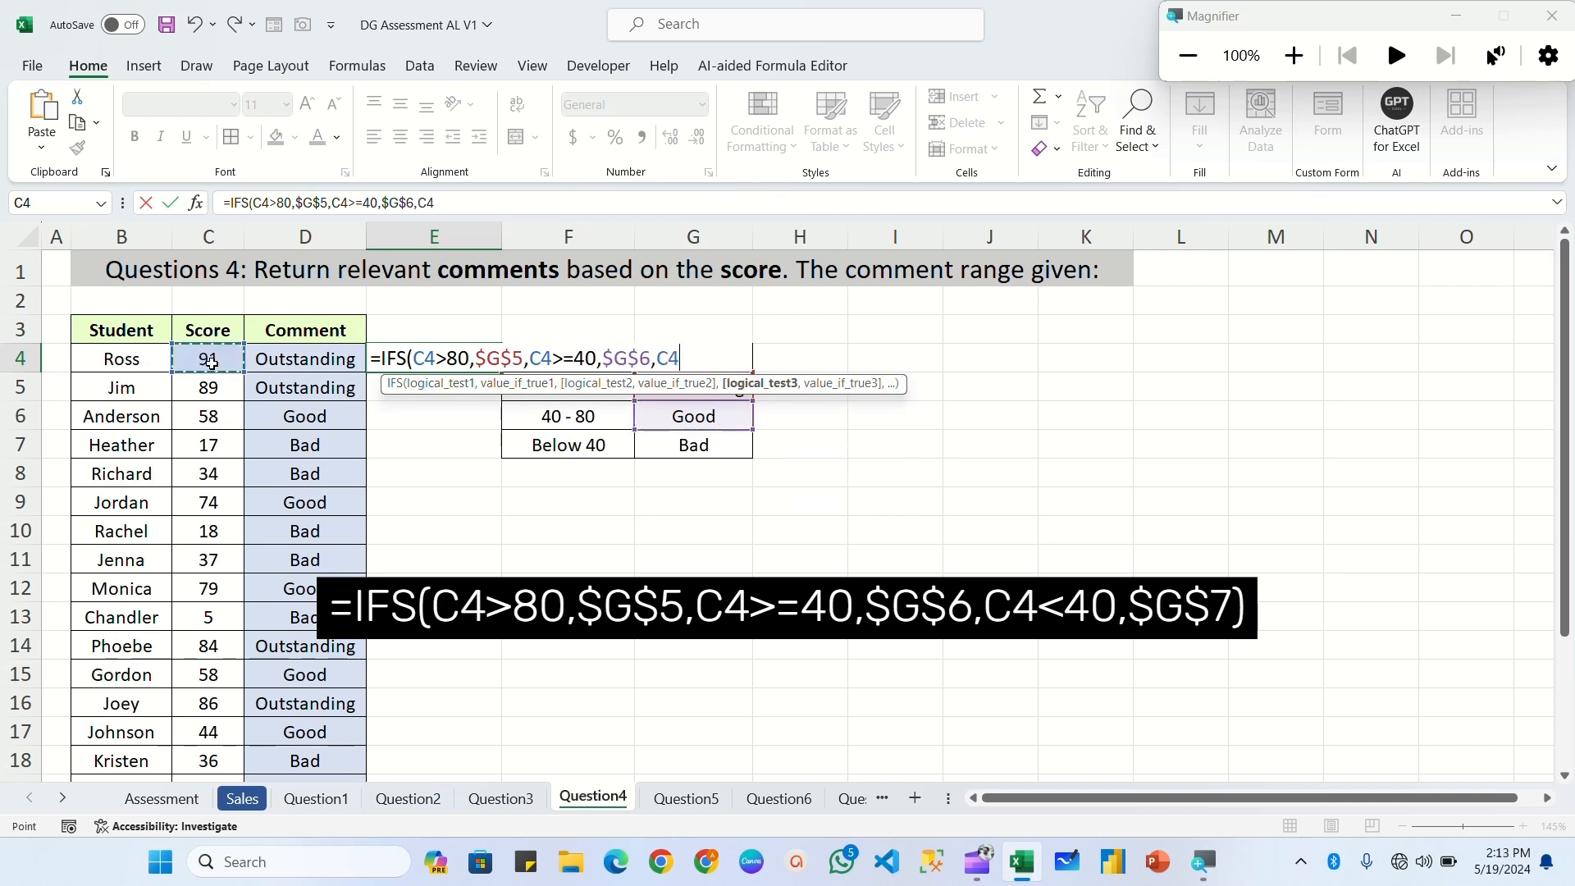
text(<40,)
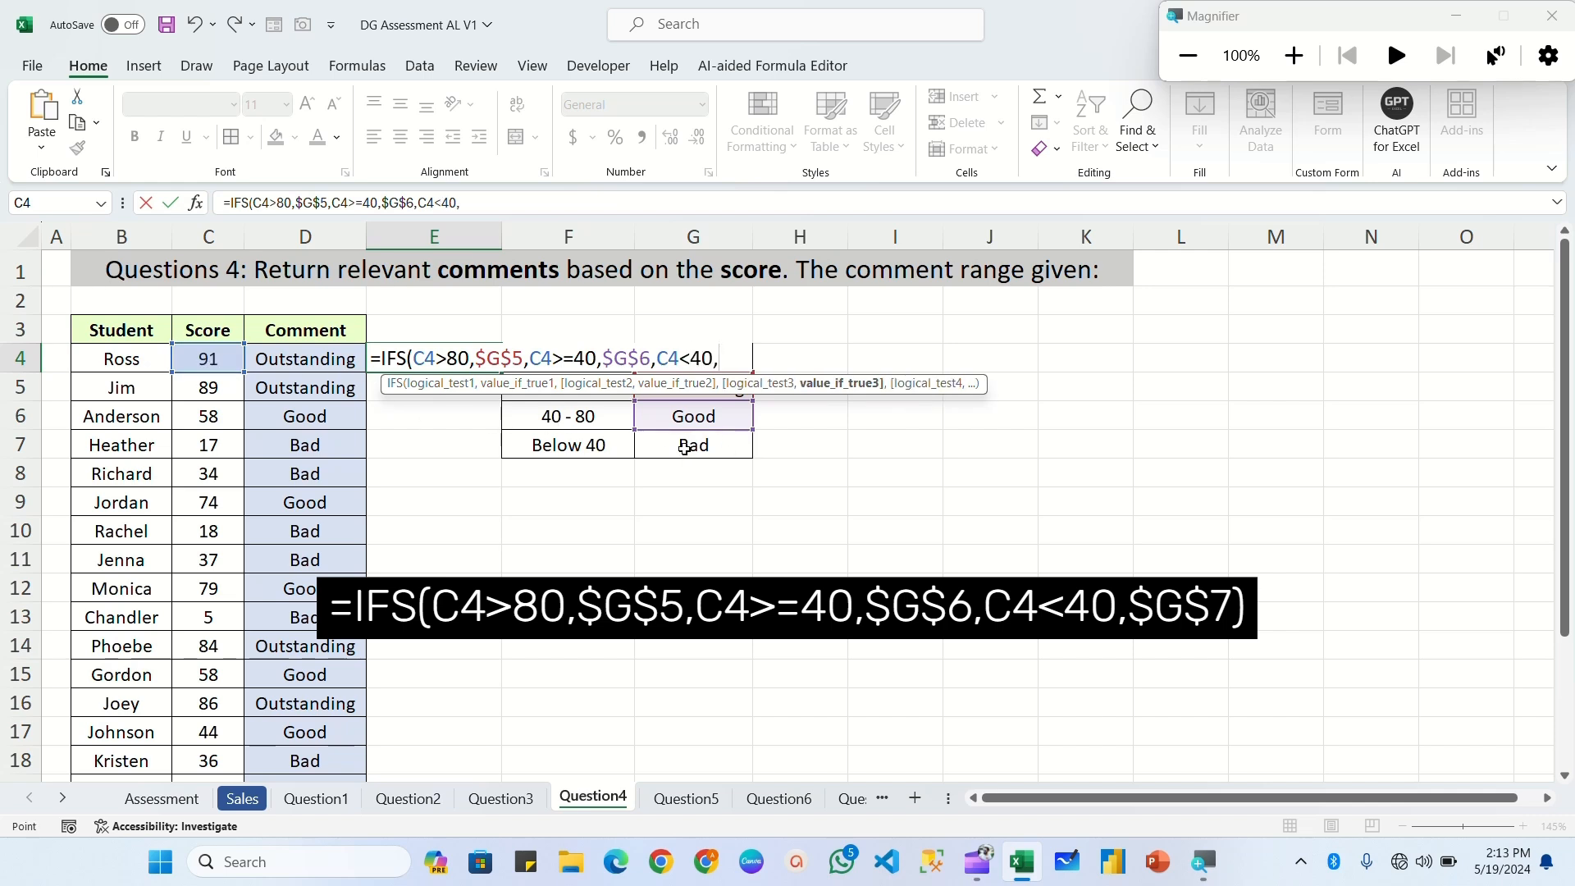
click(685, 448)
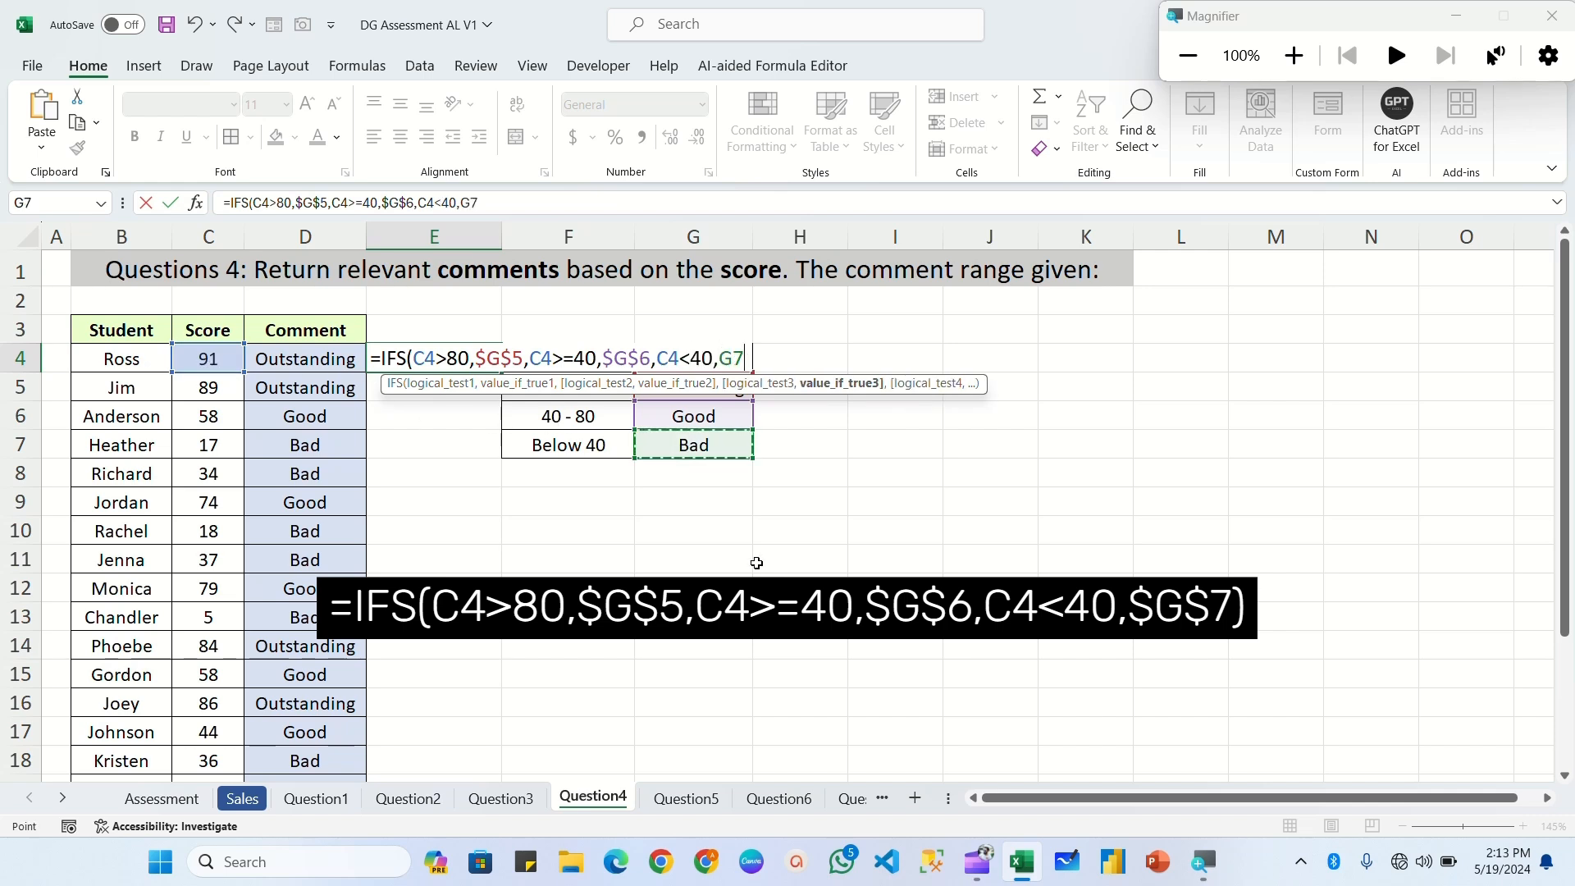
key(F4)
text())
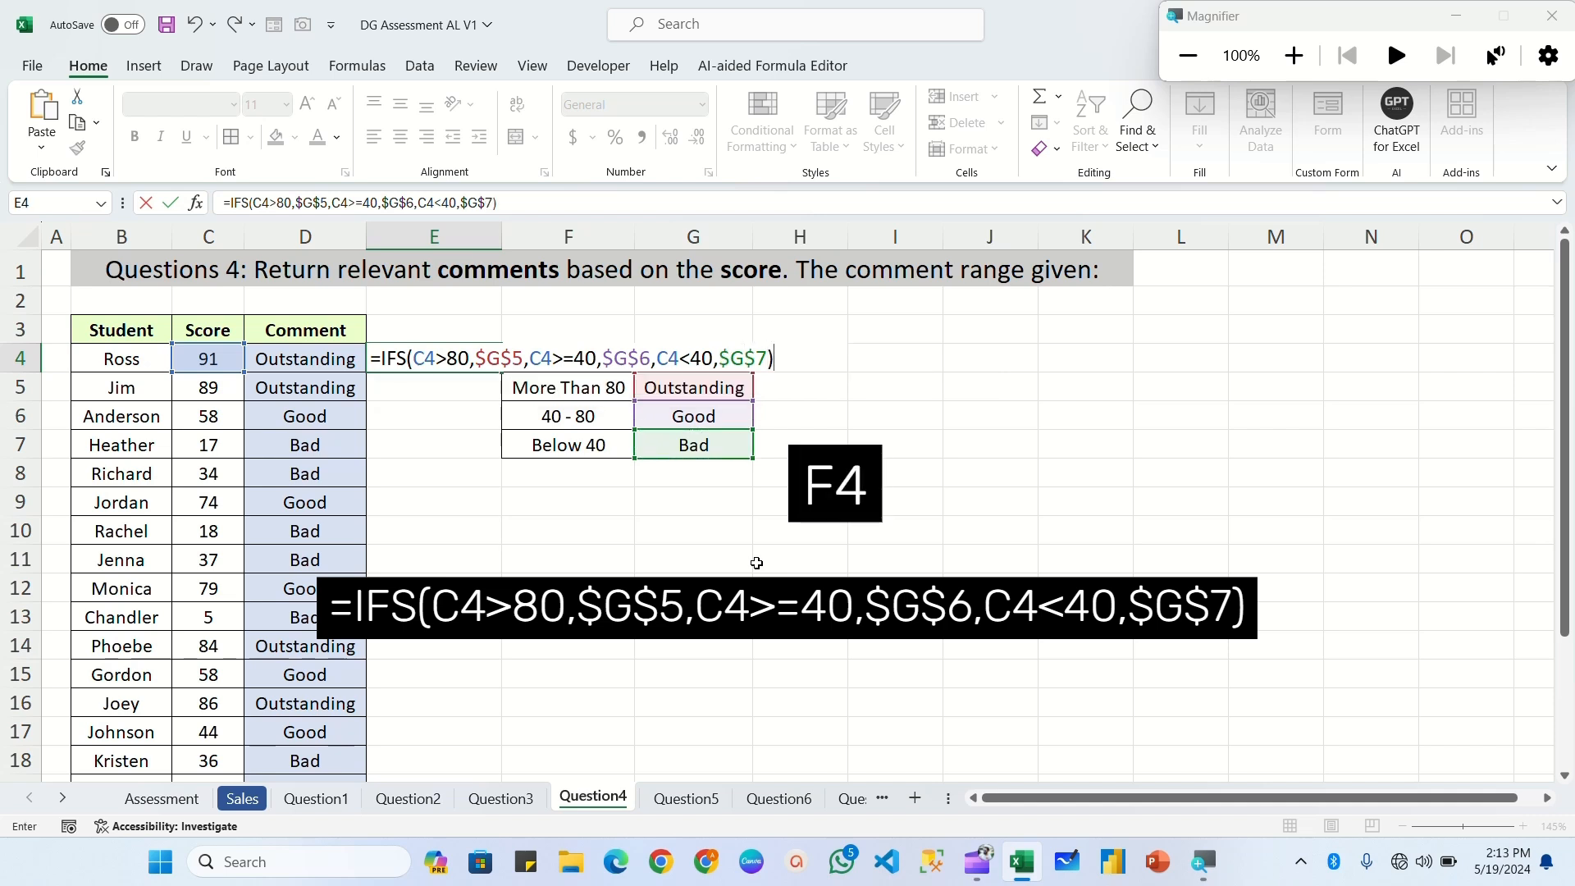
key(Return)
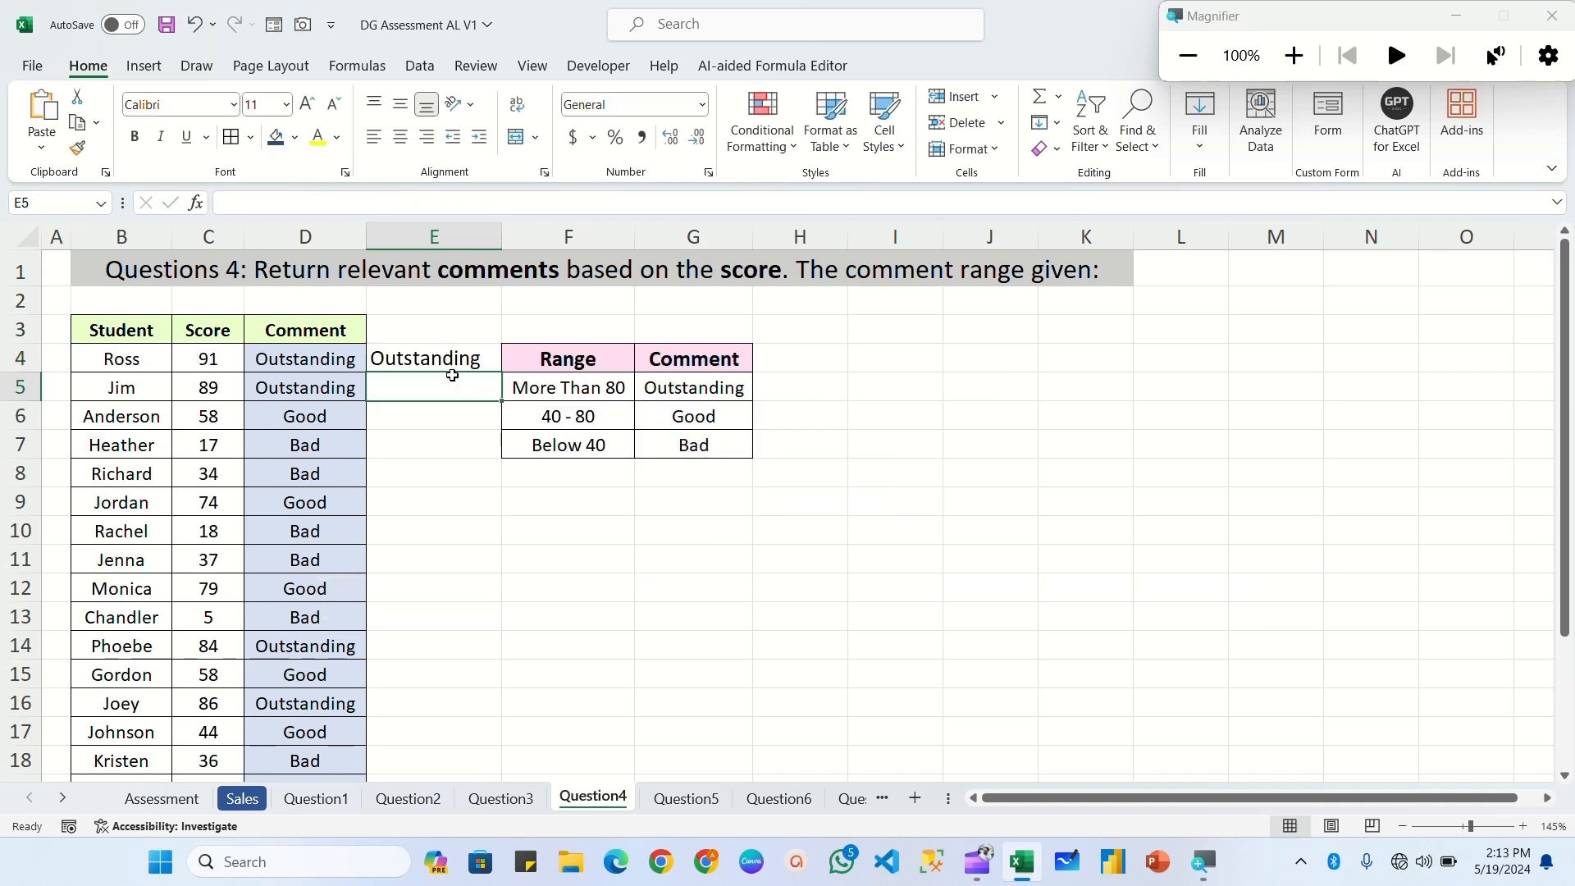
click(434, 359)
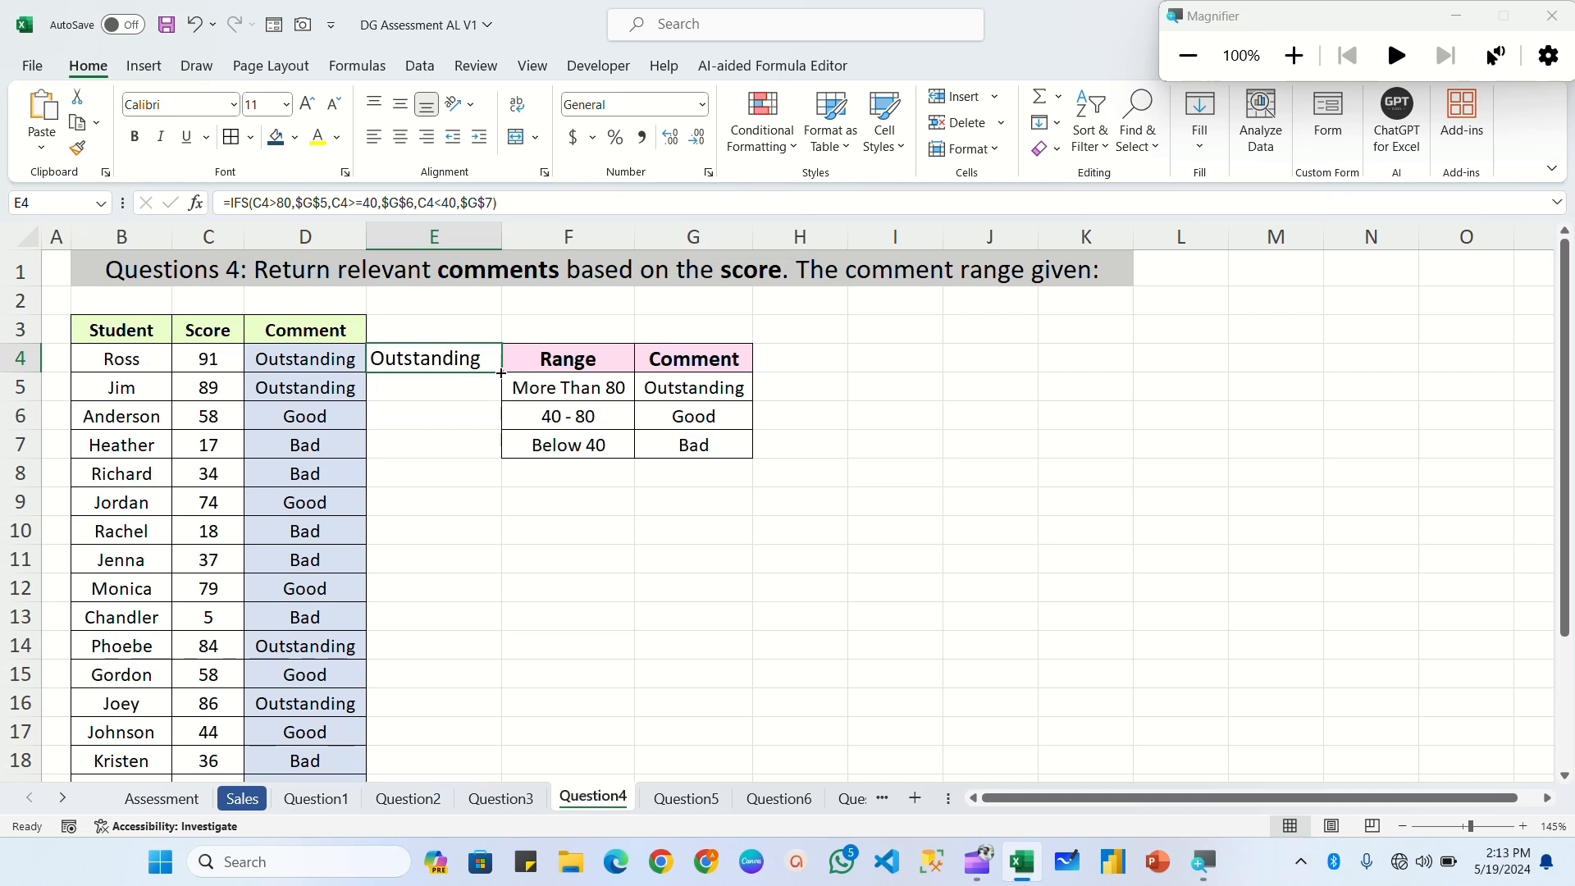
double_click(501, 373)
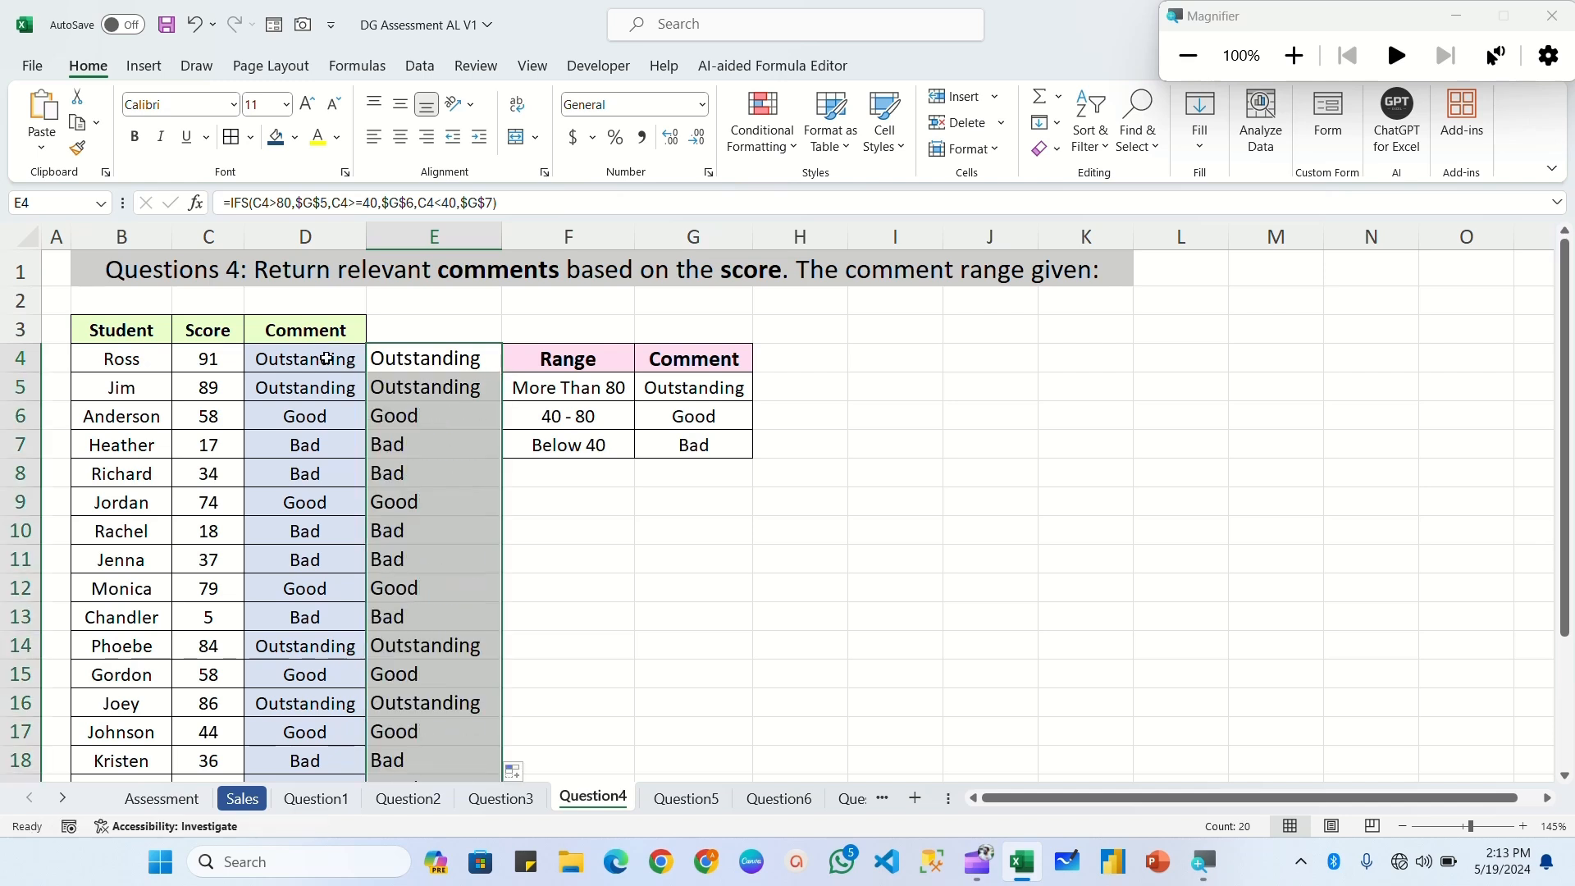
Compare the IFS results in column E with the nested IF results in the Comment column for all students.
click(326, 358)
click(414, 379)
click(325, 411)
click(384, 415)
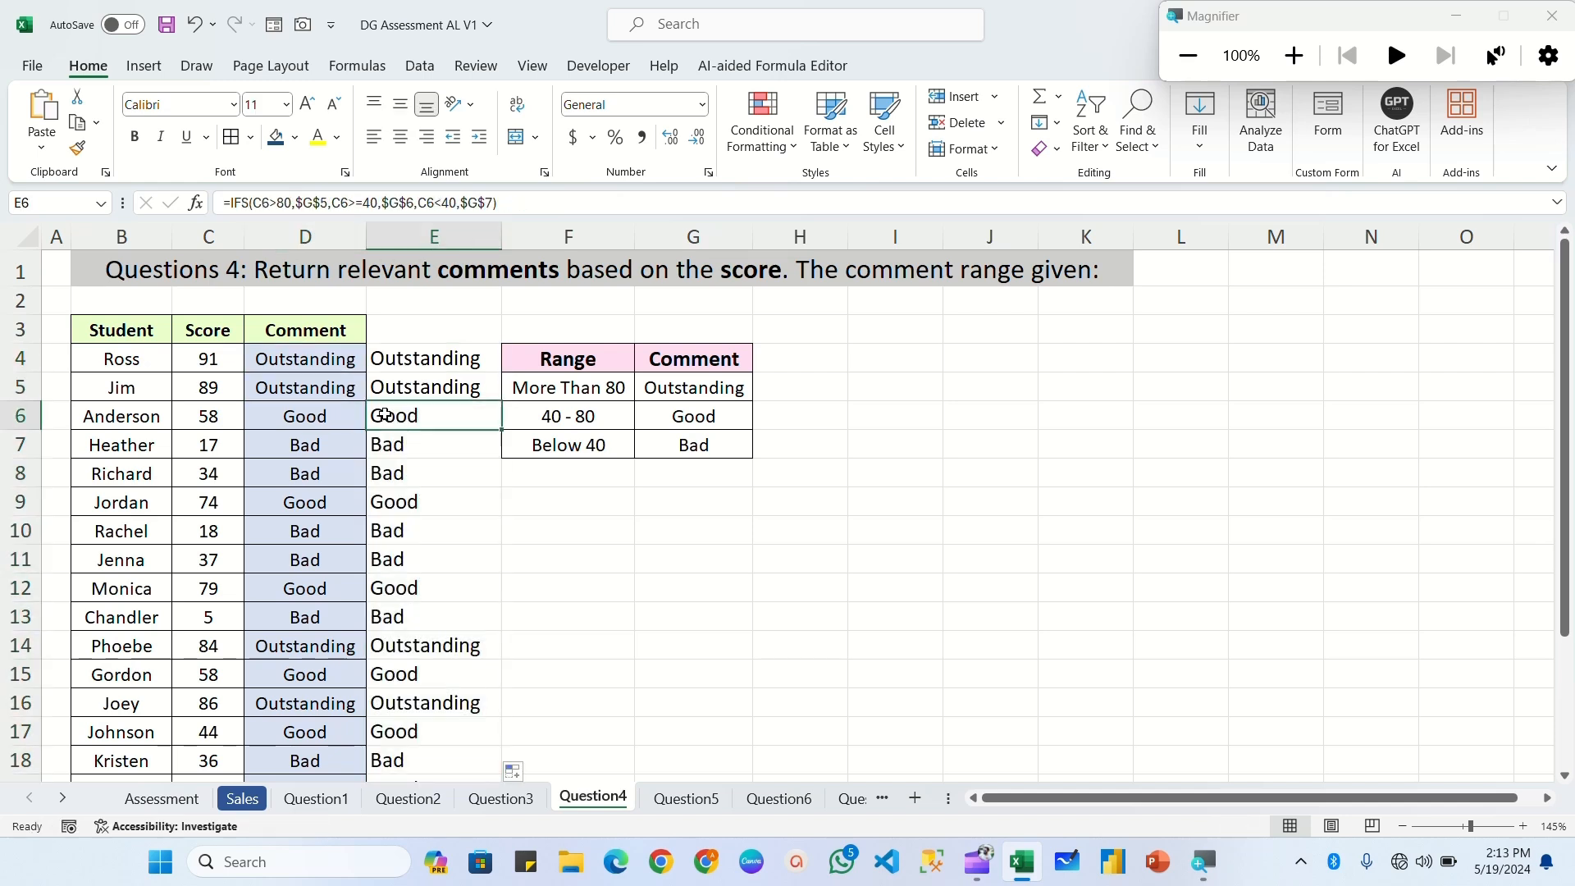
scroll(402, 456, down, 1)
click(310, 416)
click(398, 418)
scroll(384, 584, down, 2)
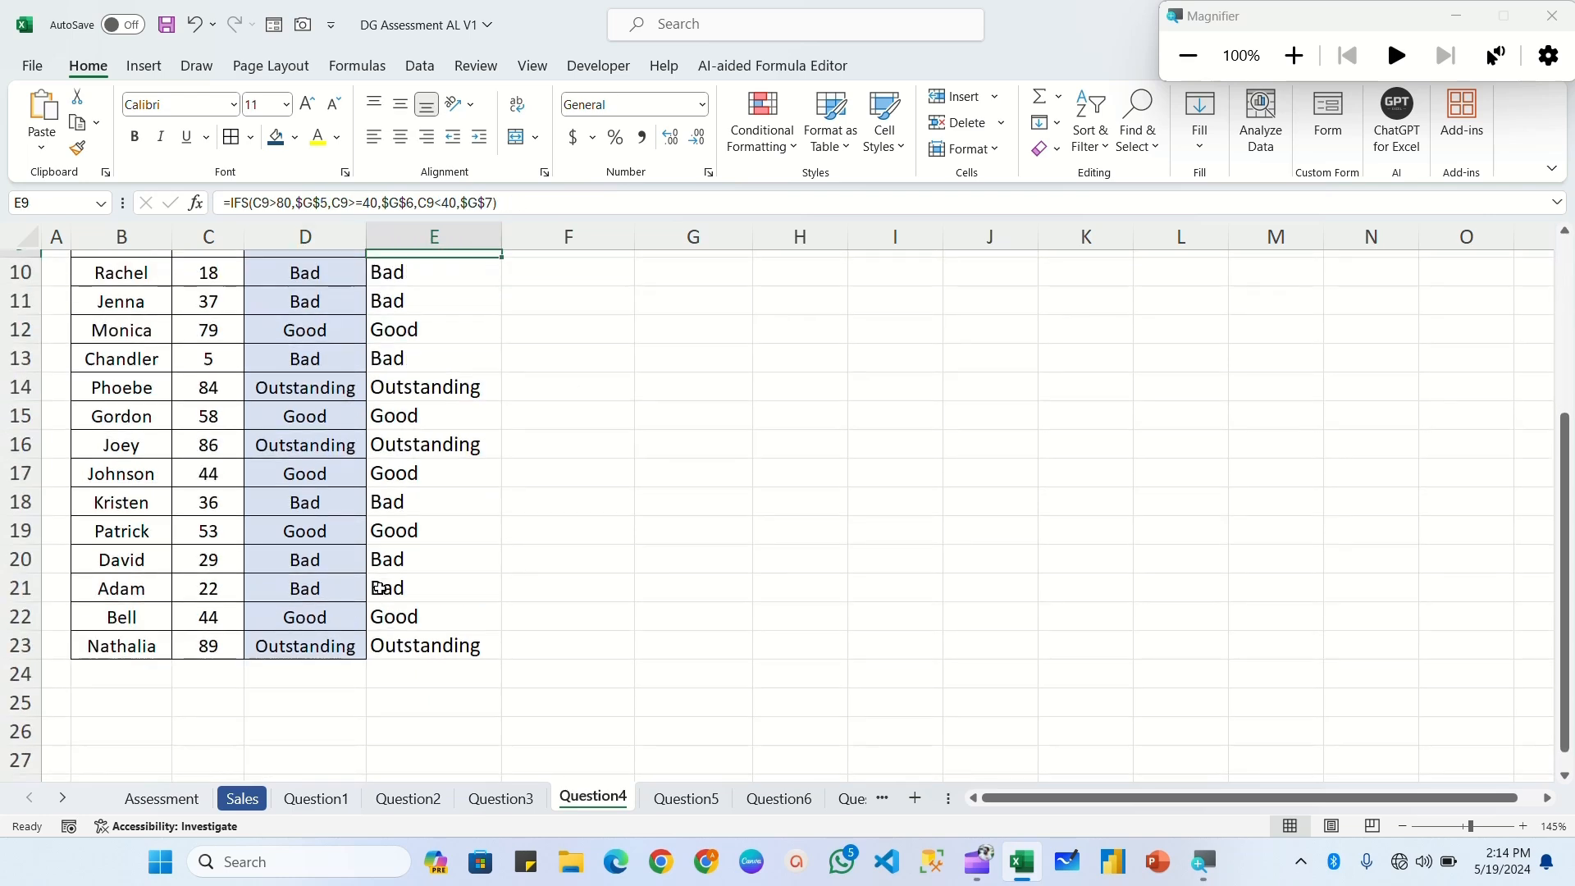
scroll(514, 585, up, 3)
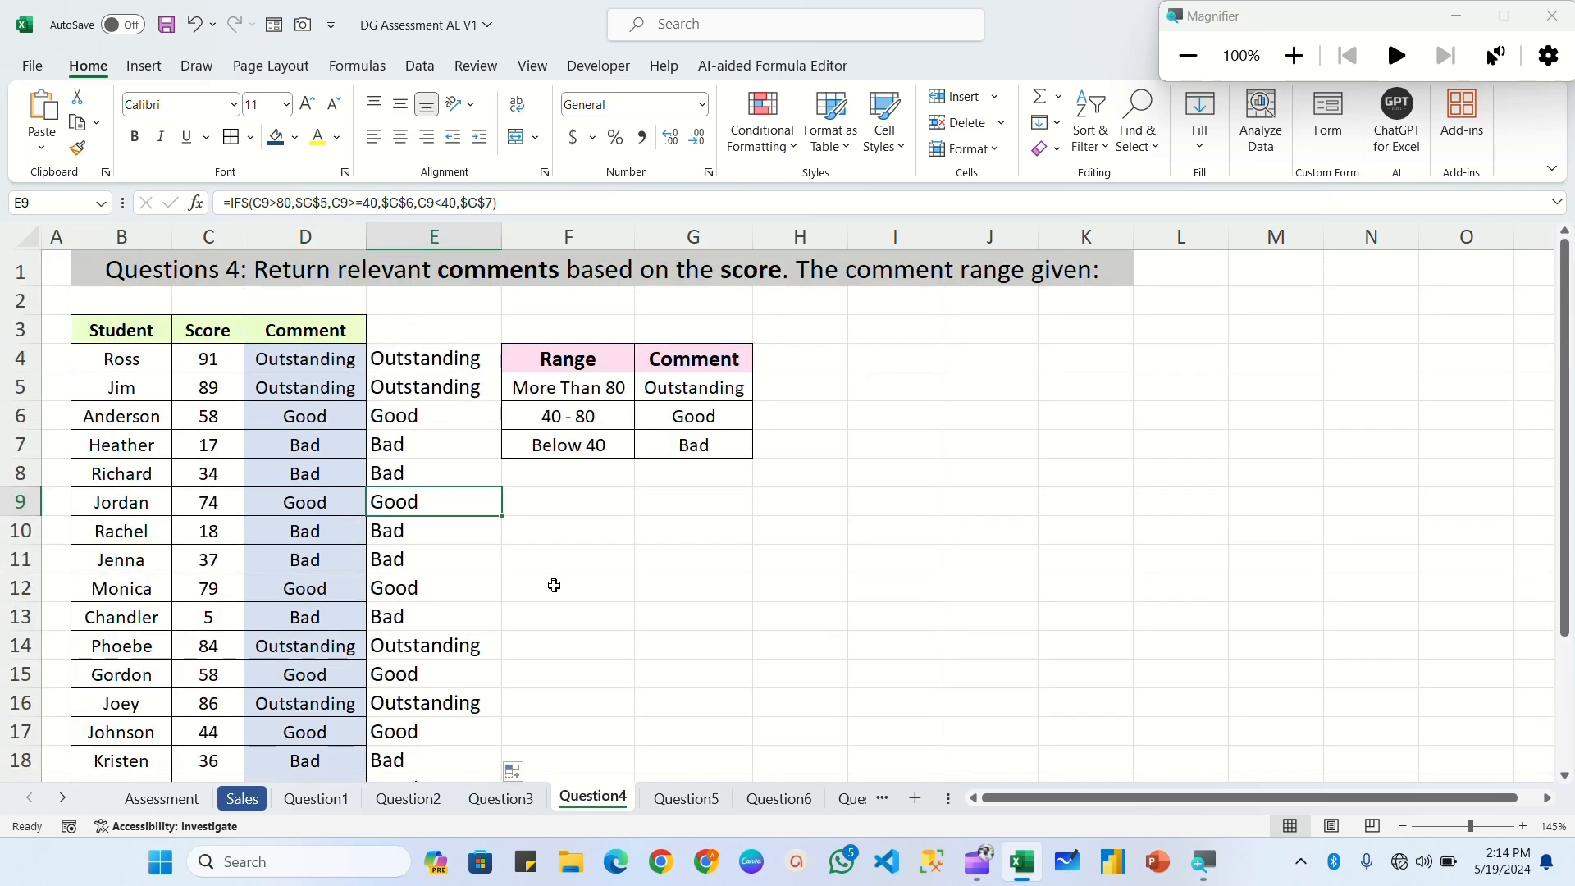
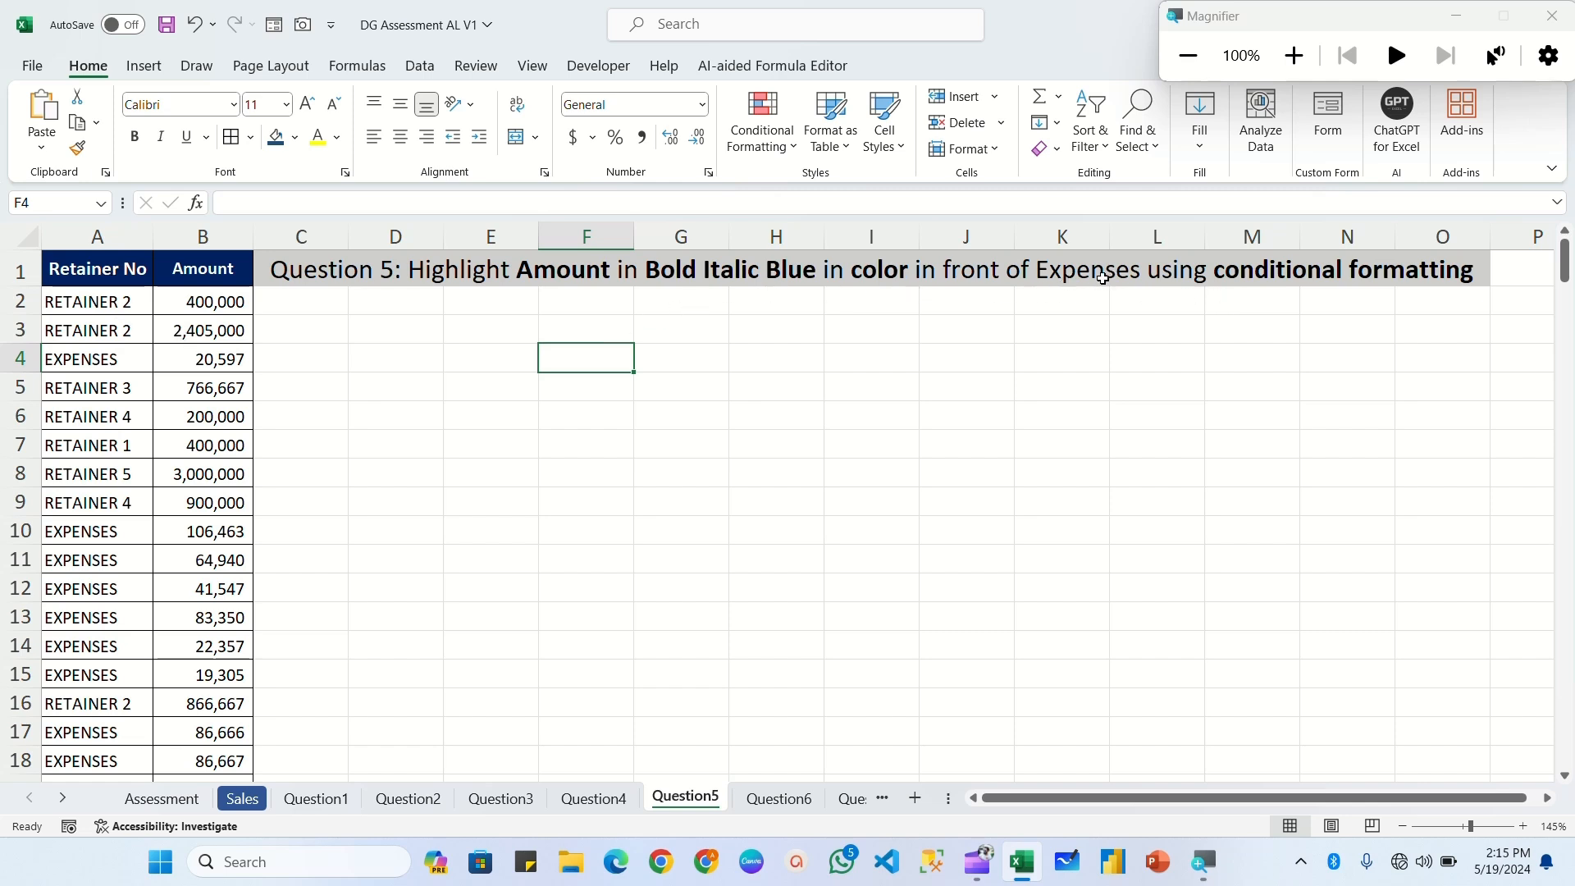
Start a new conditional formatting rule for the Question5 amounts in B2:B211, using a formula to determine which cells to format.
click(203, 302)
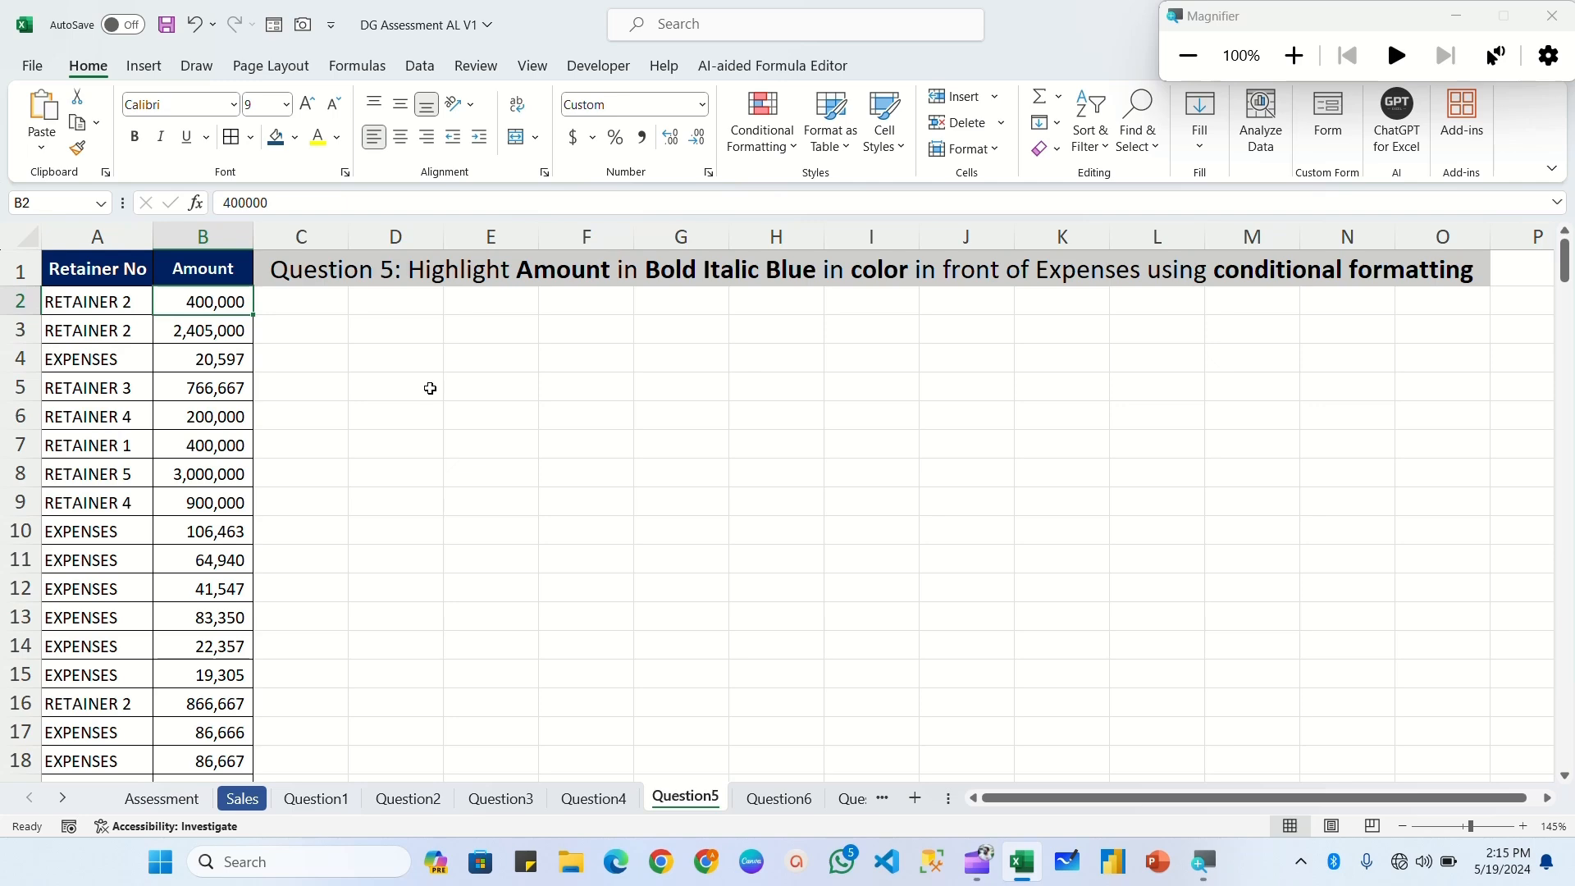
key(ctrl+shift+Down)
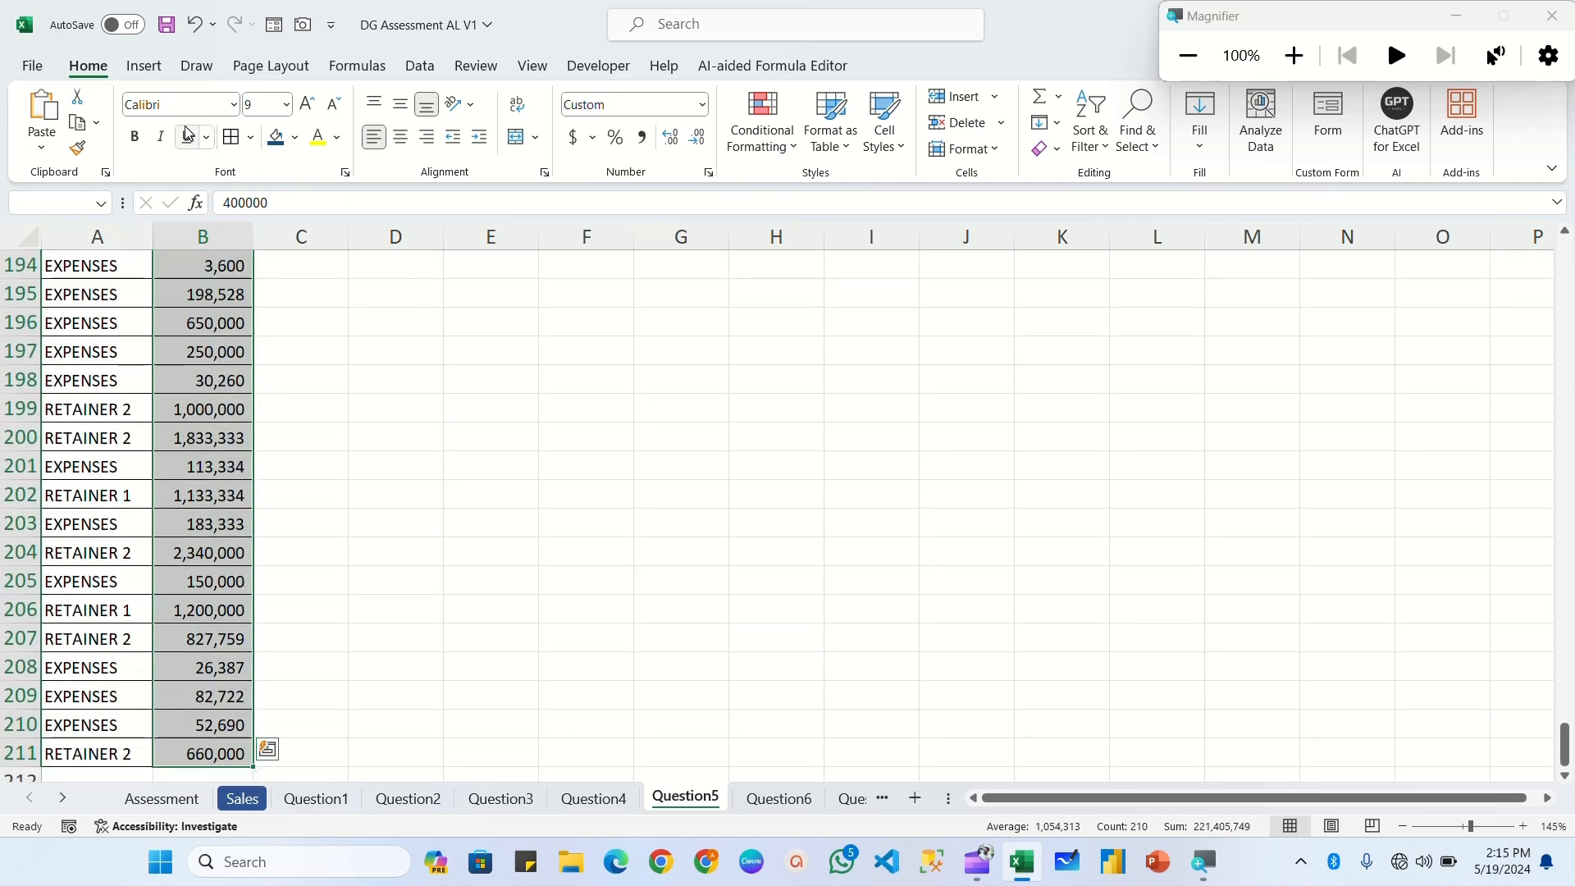
click(743, 136)
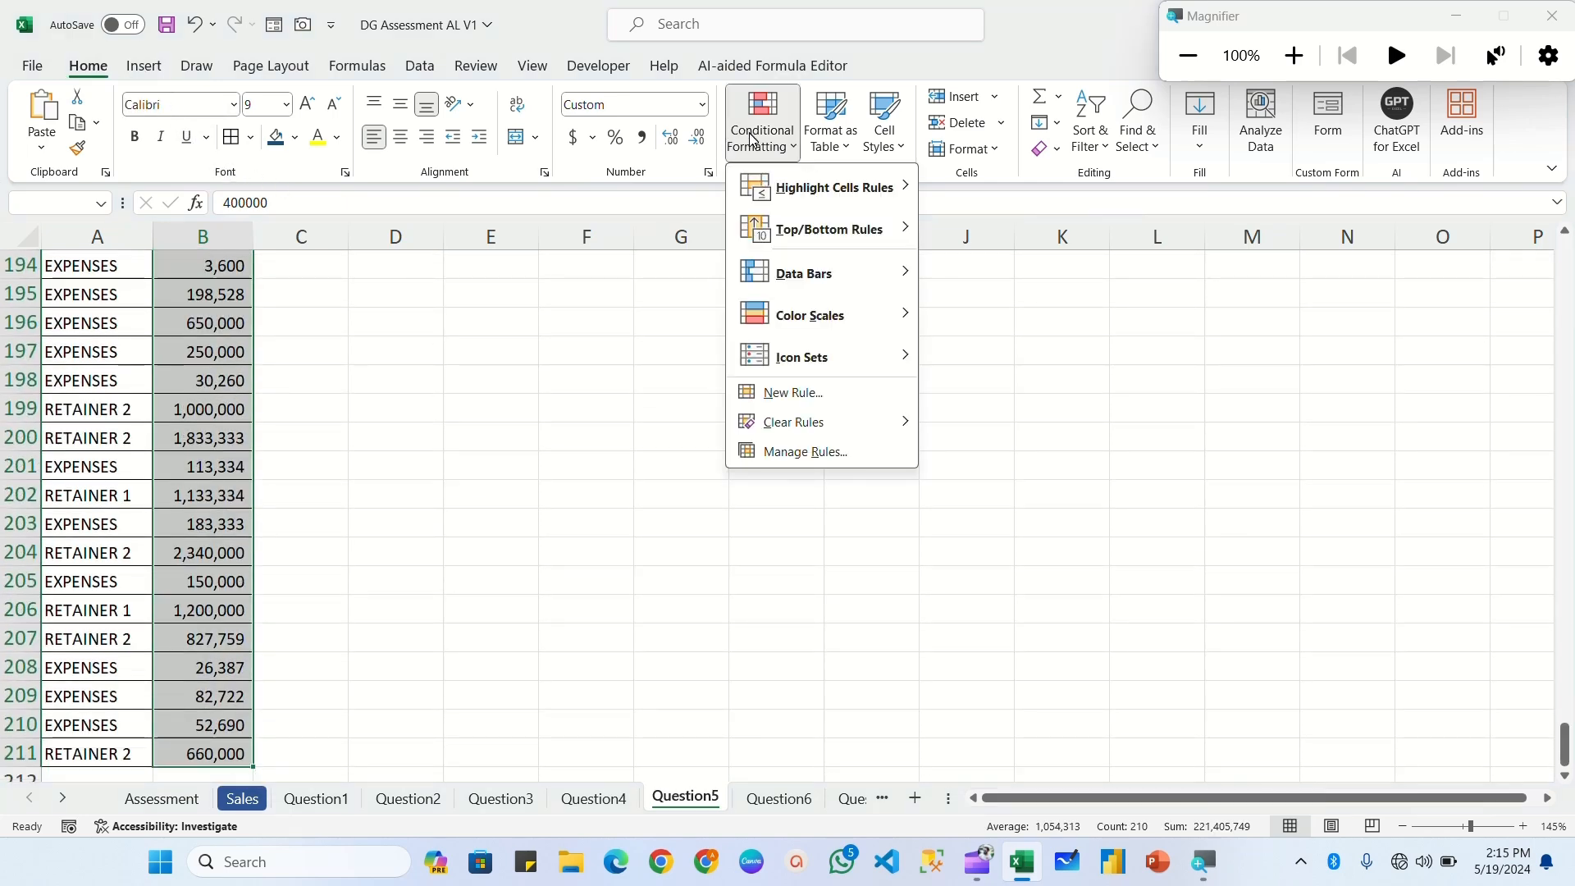
click(778, 396)
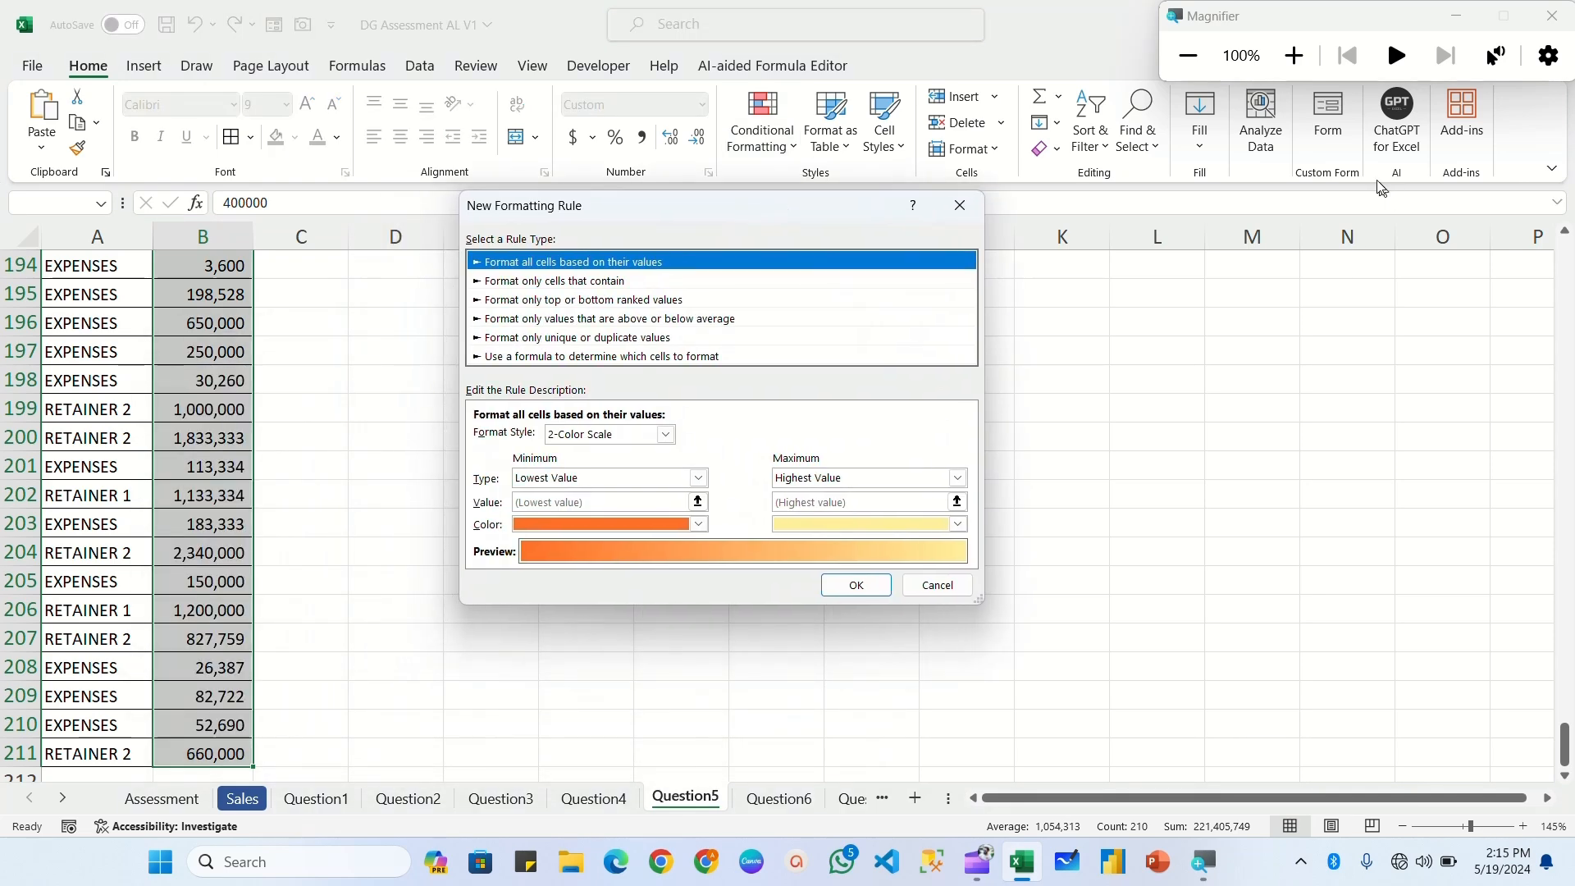
click(1294, 55)
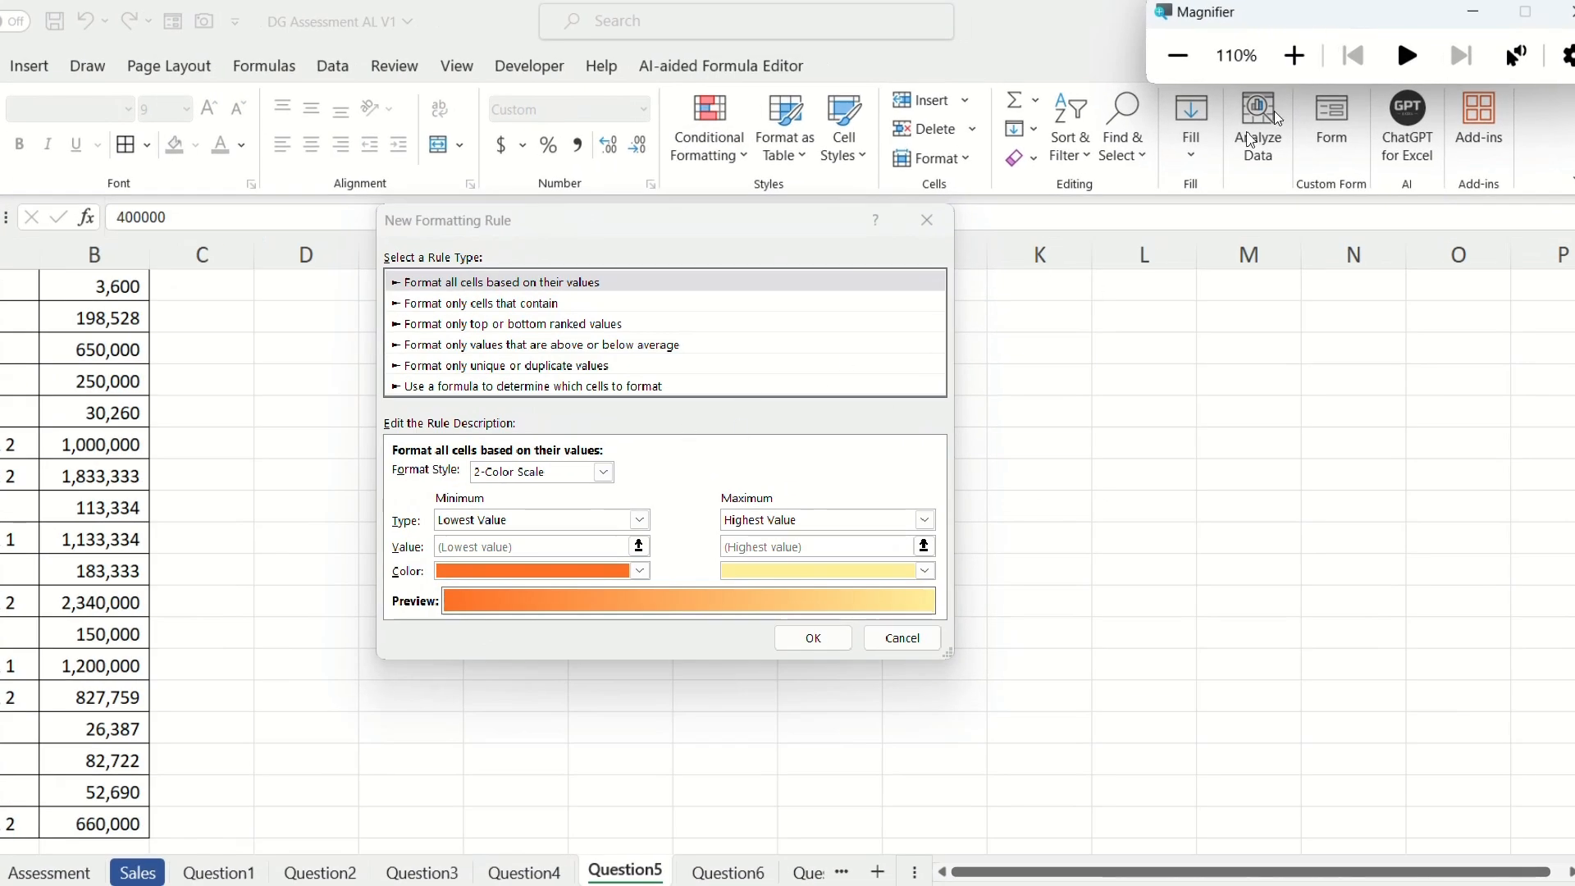
click(1293, 55)
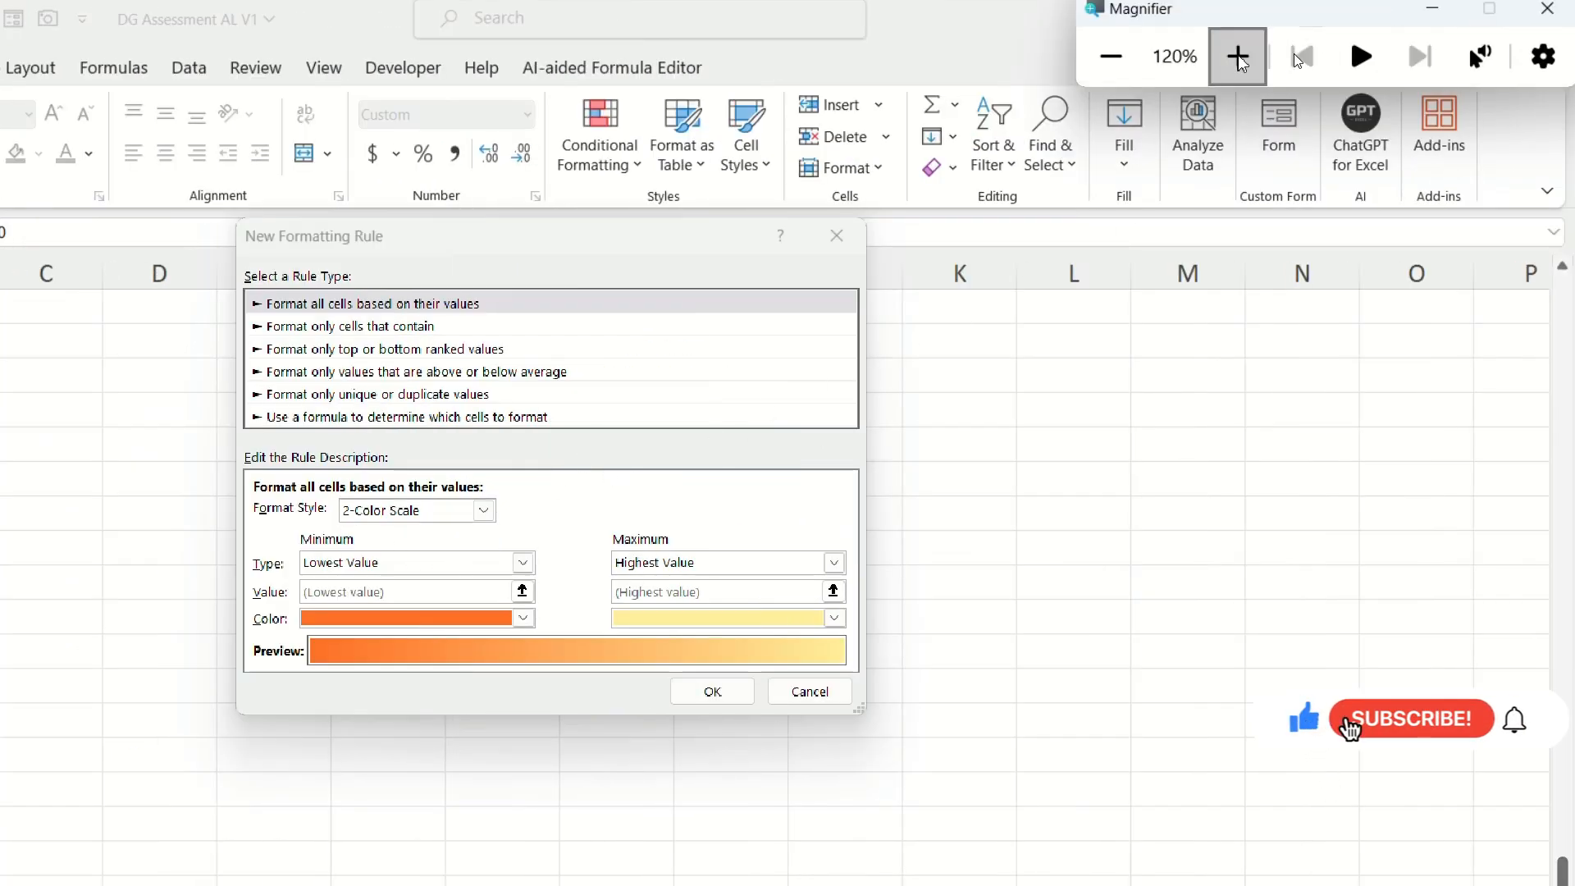
click(1240, 59)
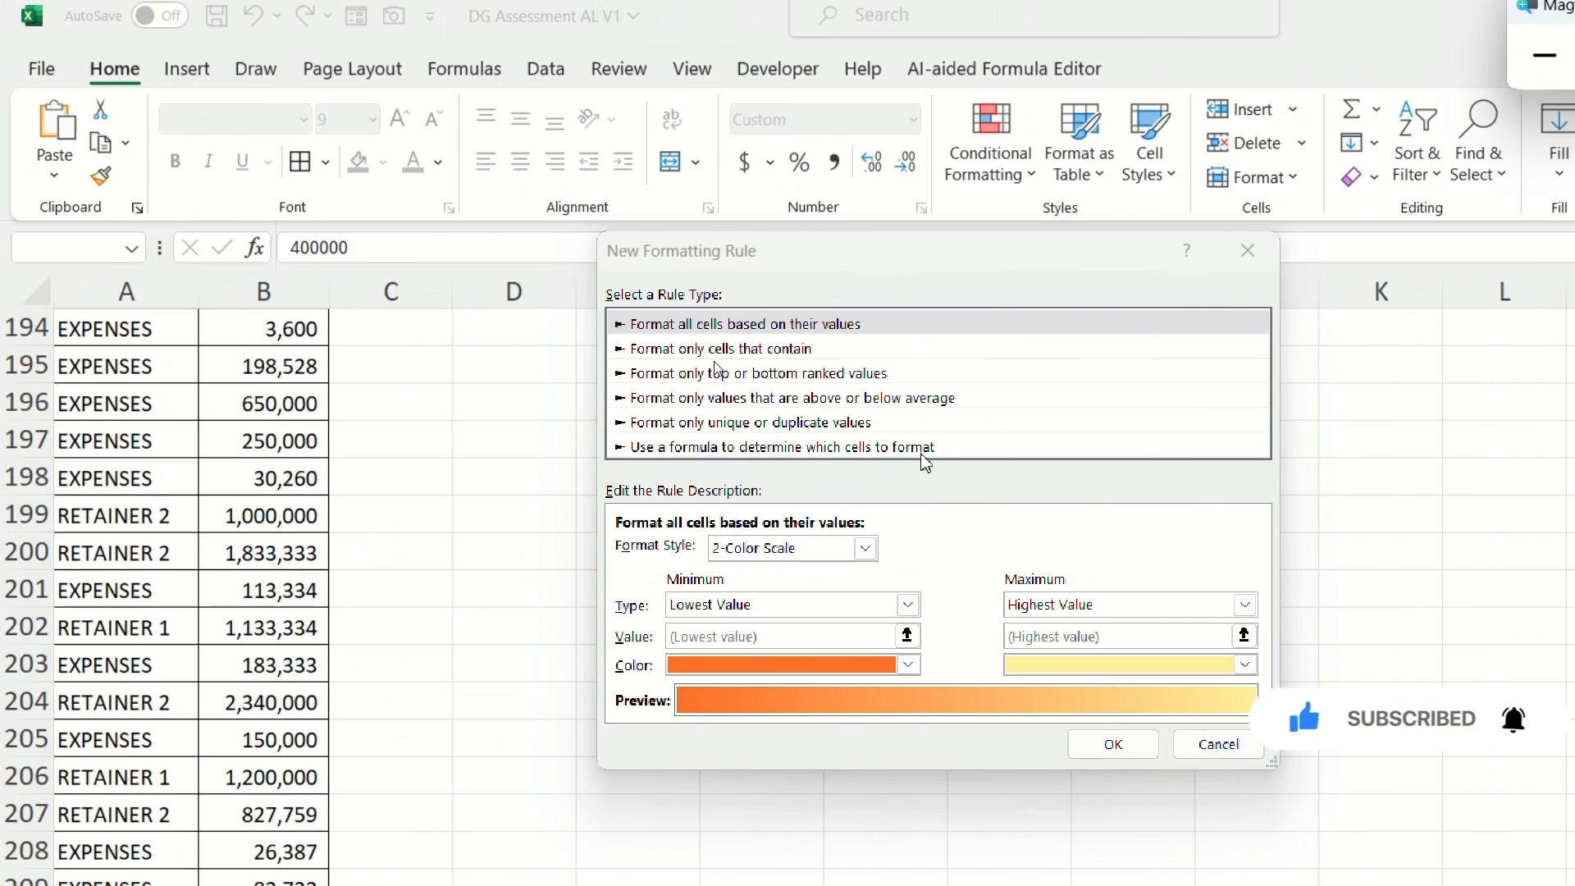
click(832, 449)
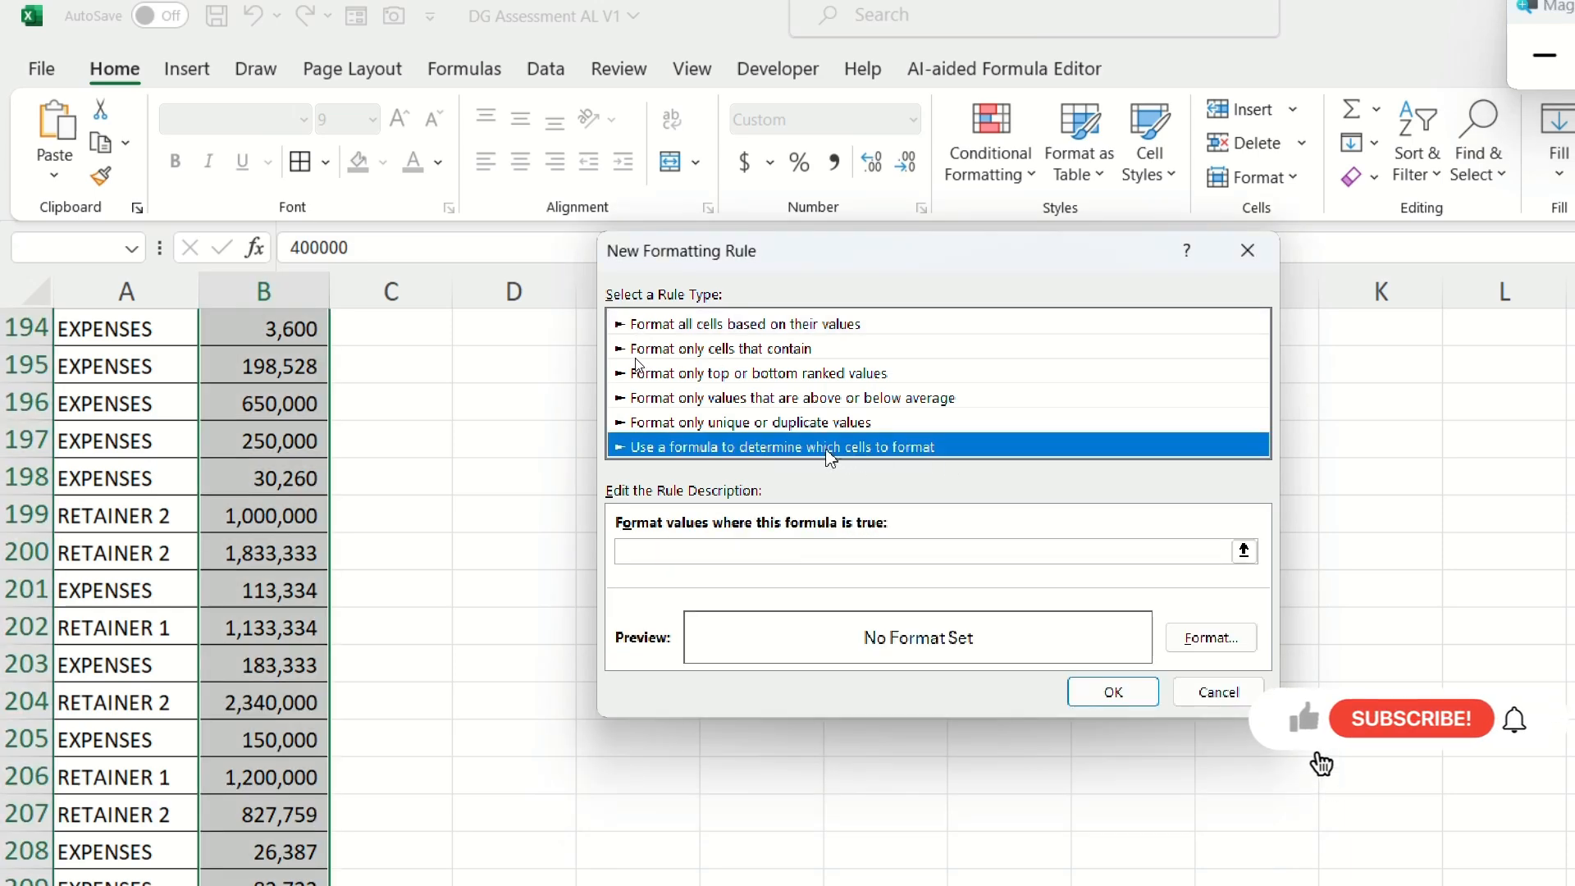
Enter the rule formula =$A2="EXPENSES", with only the column of the A2 reference locked.
click(638, 551)
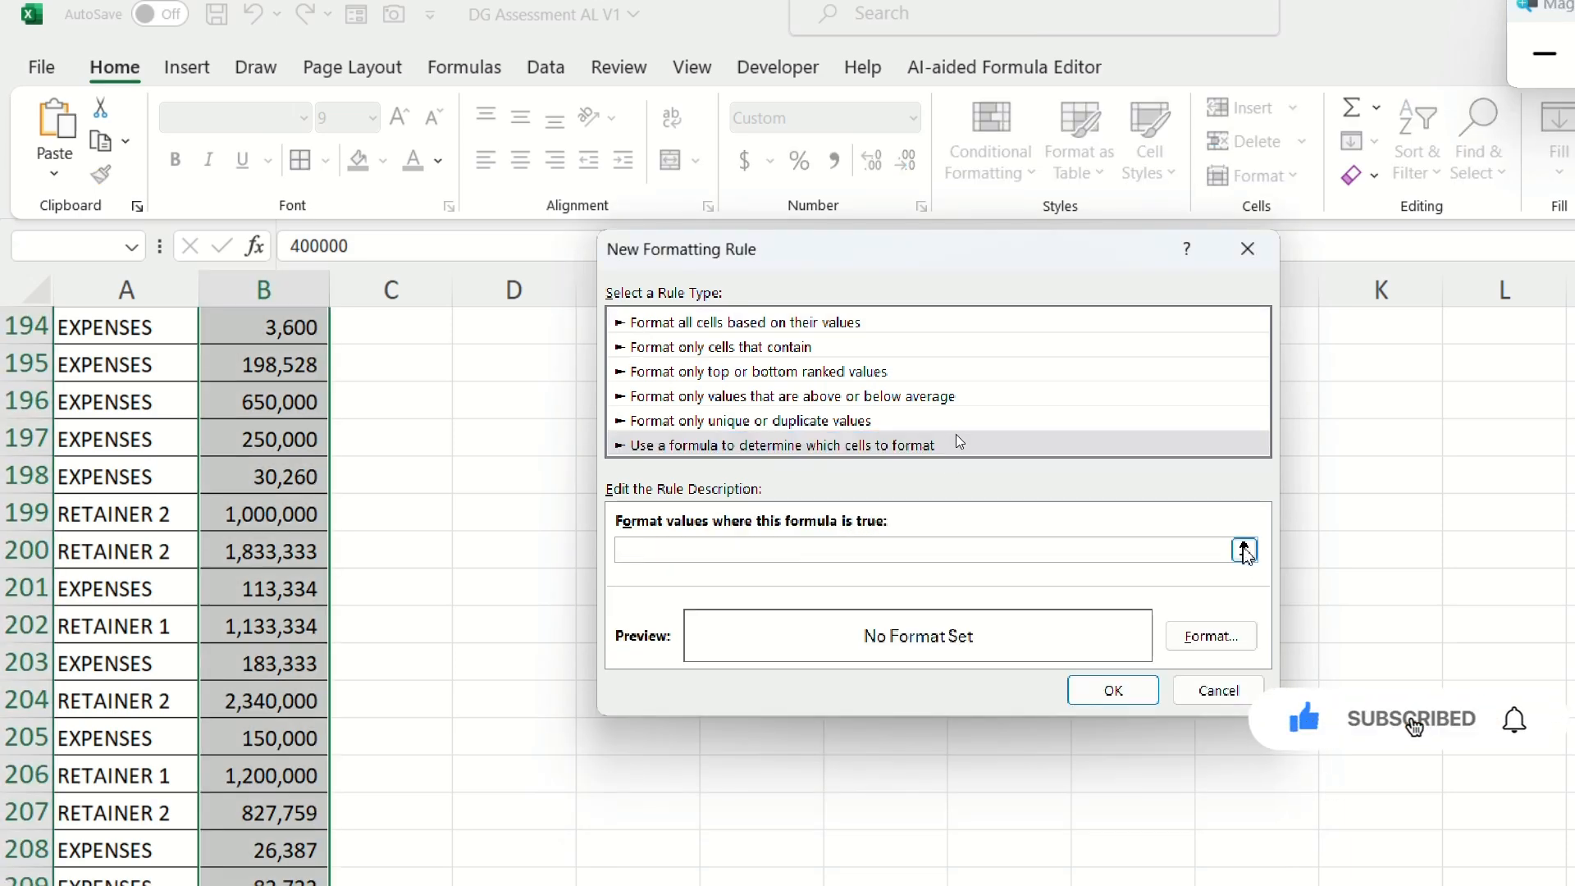
click(1244, 551)
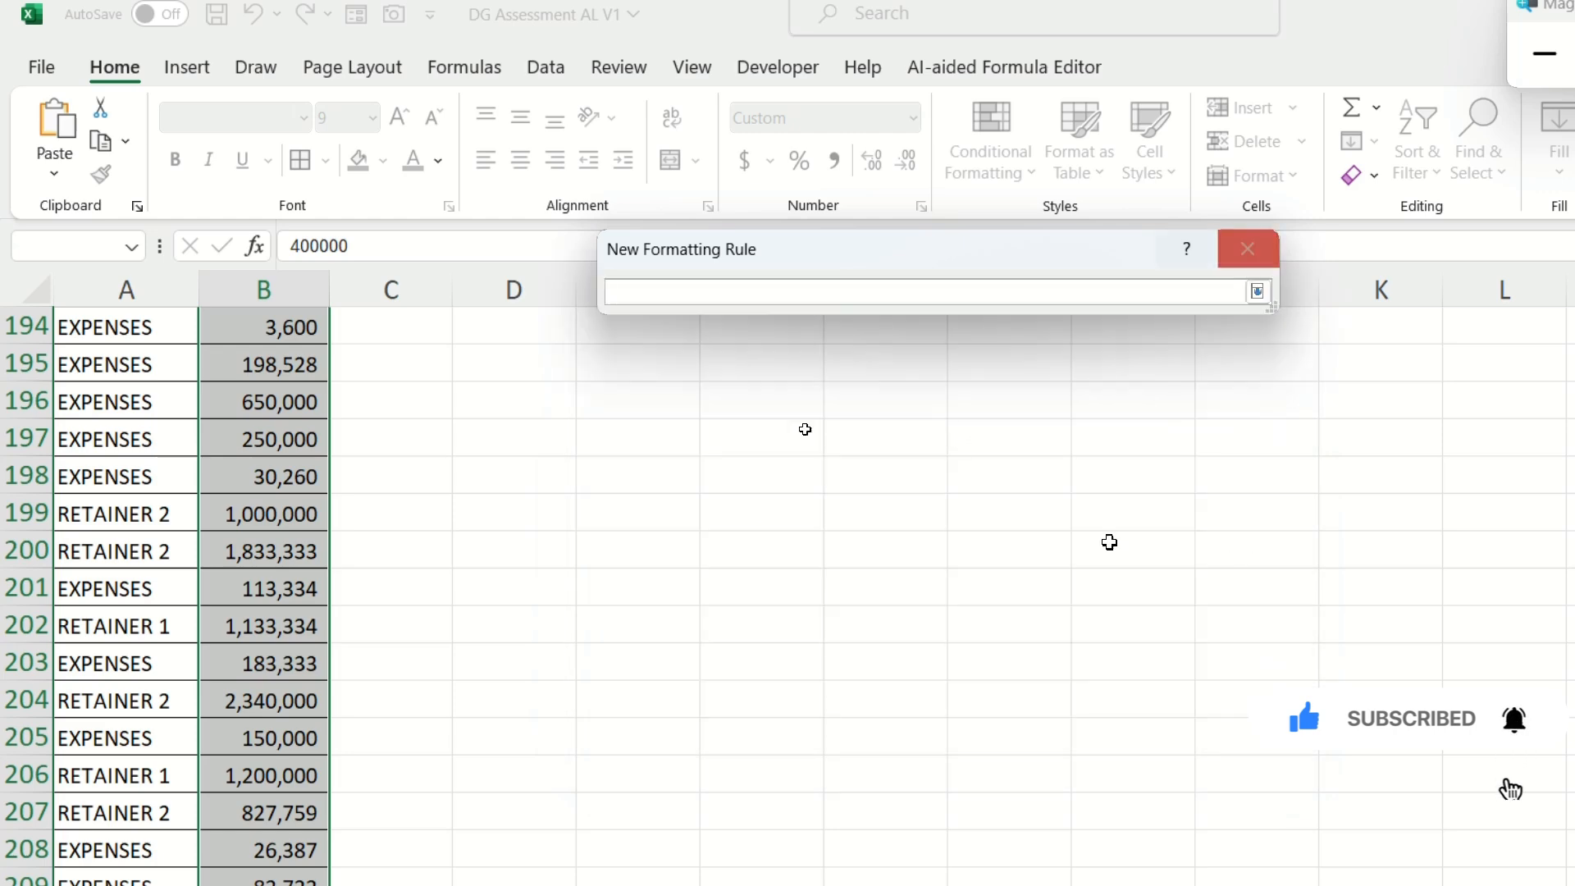
scroll(114, 365, up, 20)
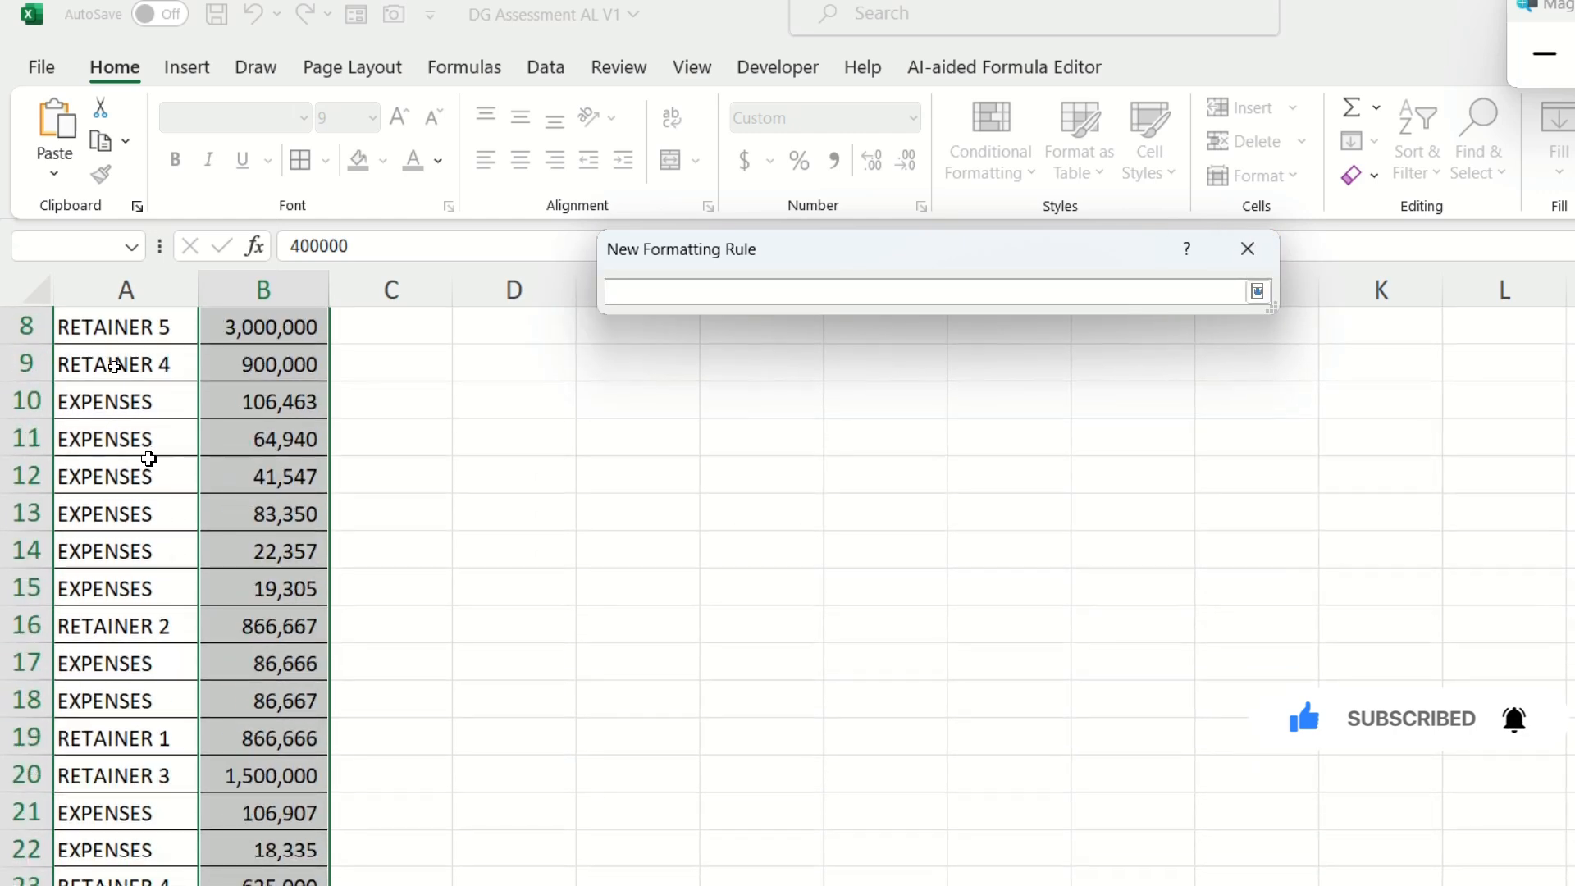
scroll(114, 366, up, 3)
click(127, 375)
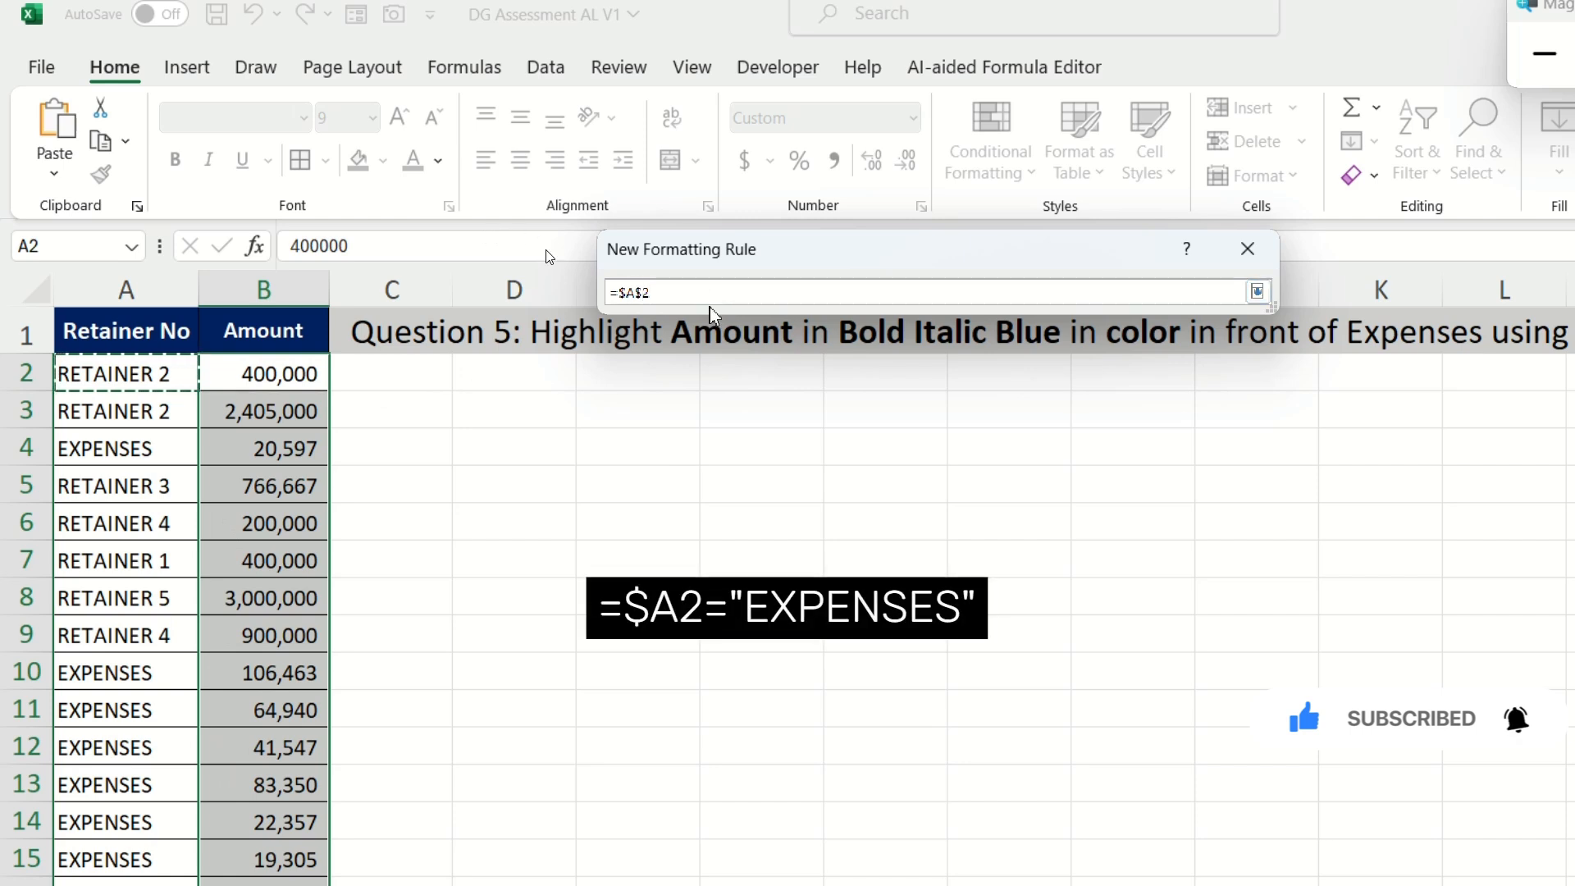
key(F4)
key(F4)
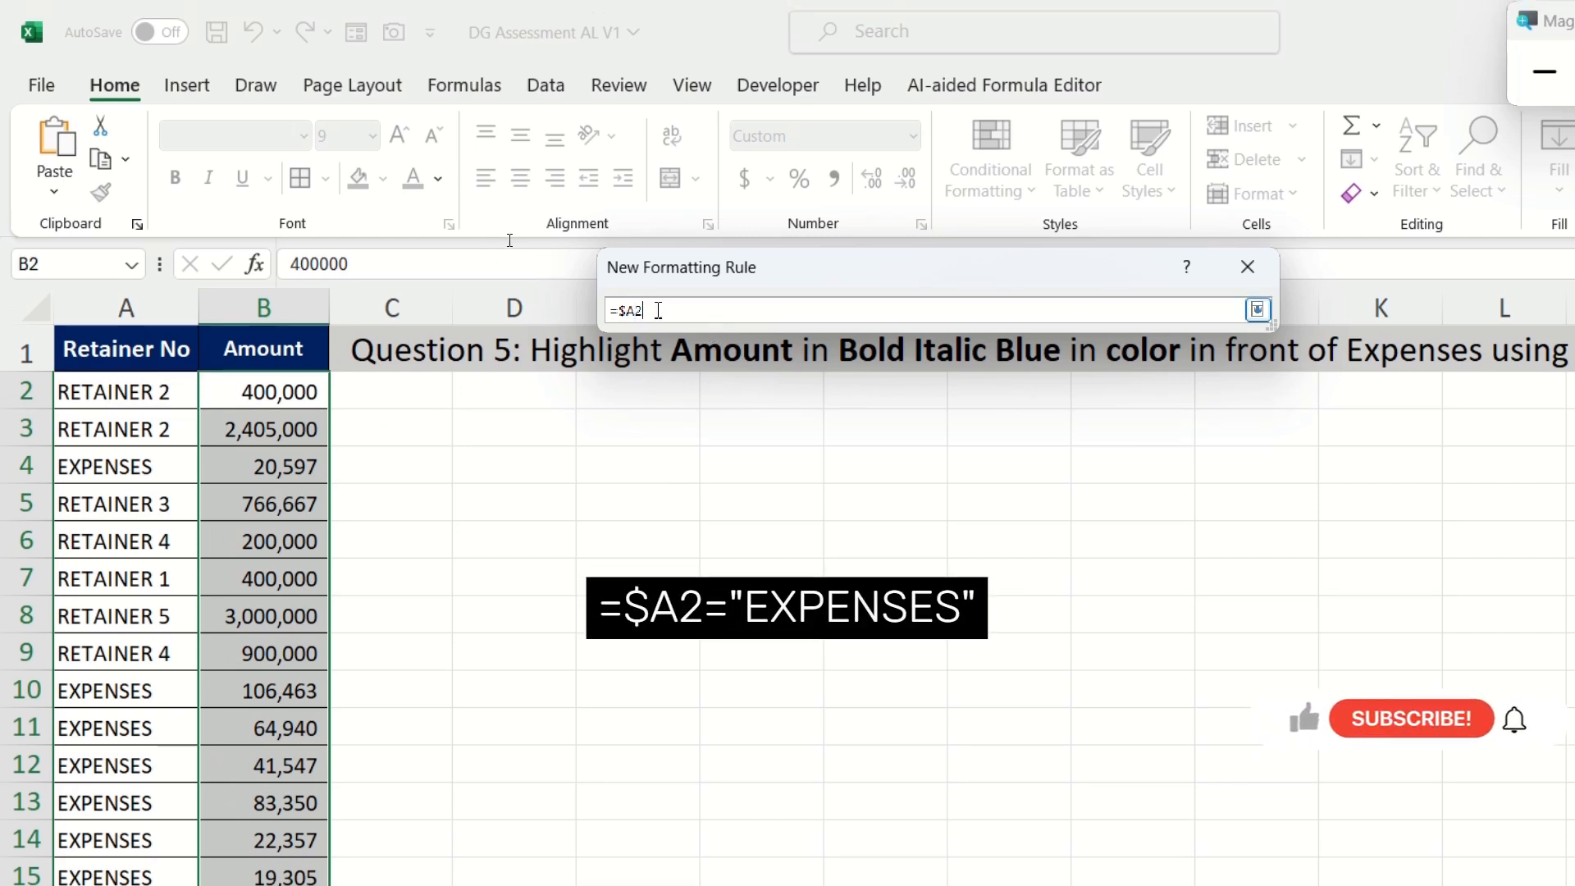
text(=)
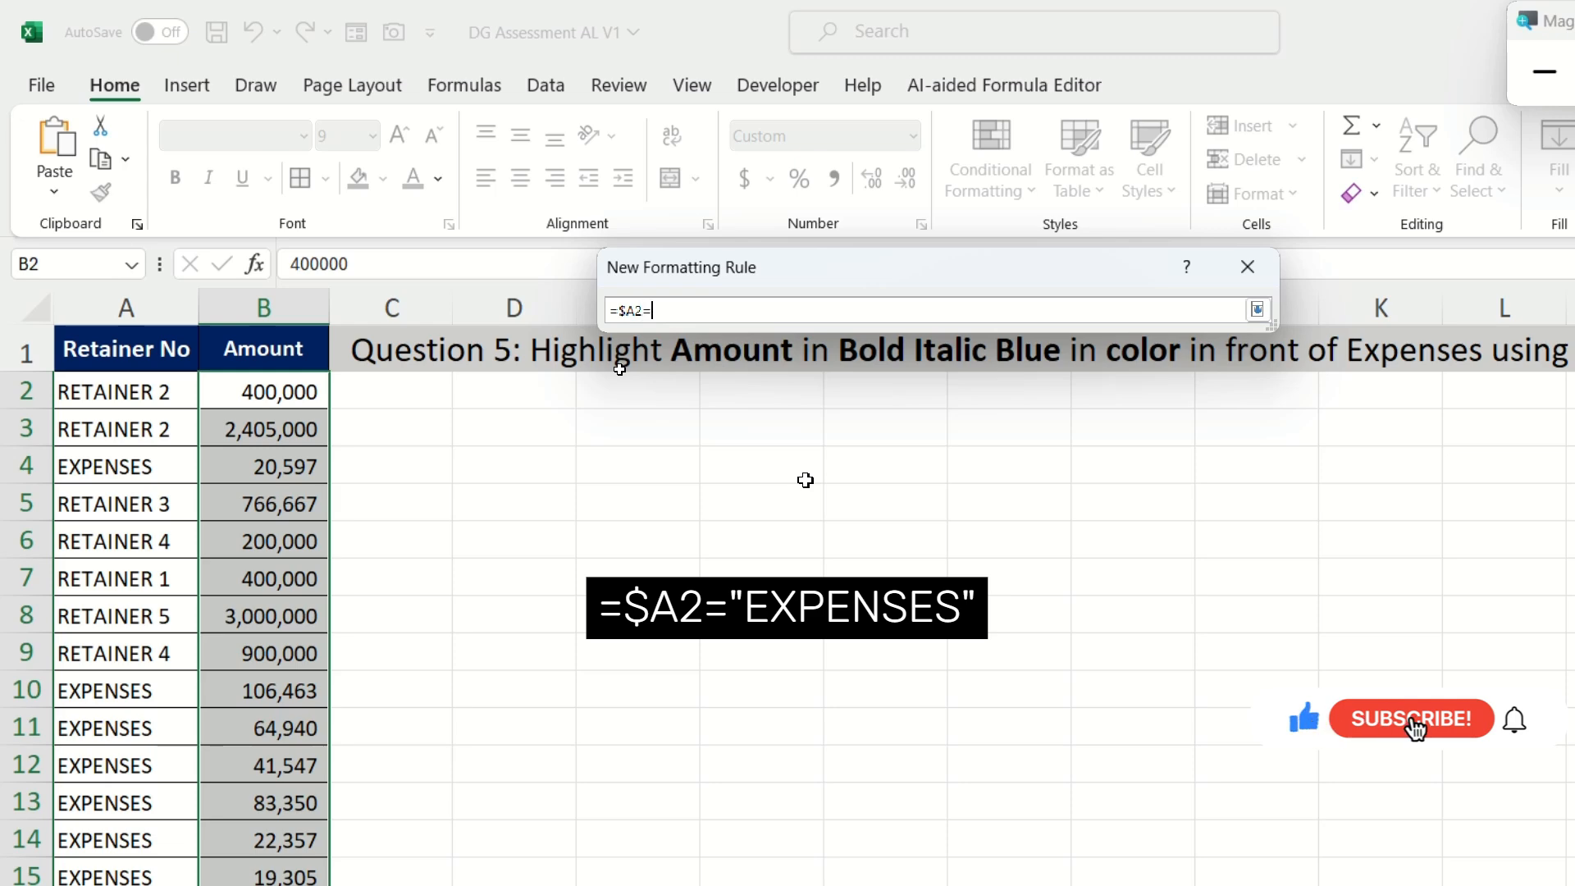
text(")
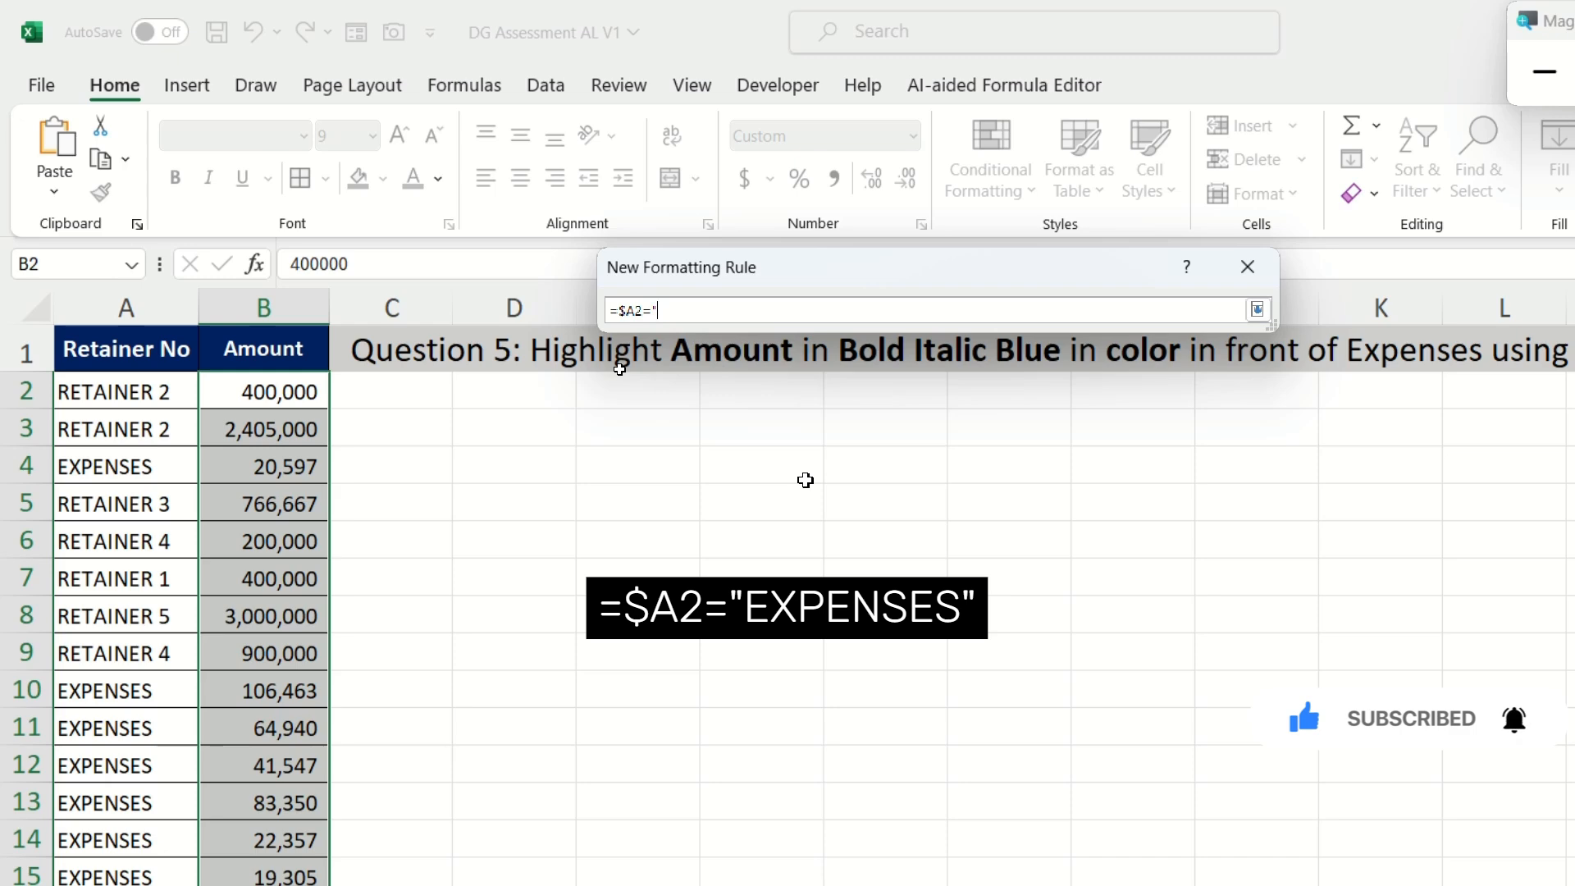
text(EXPENSES")
click(1258, 309)
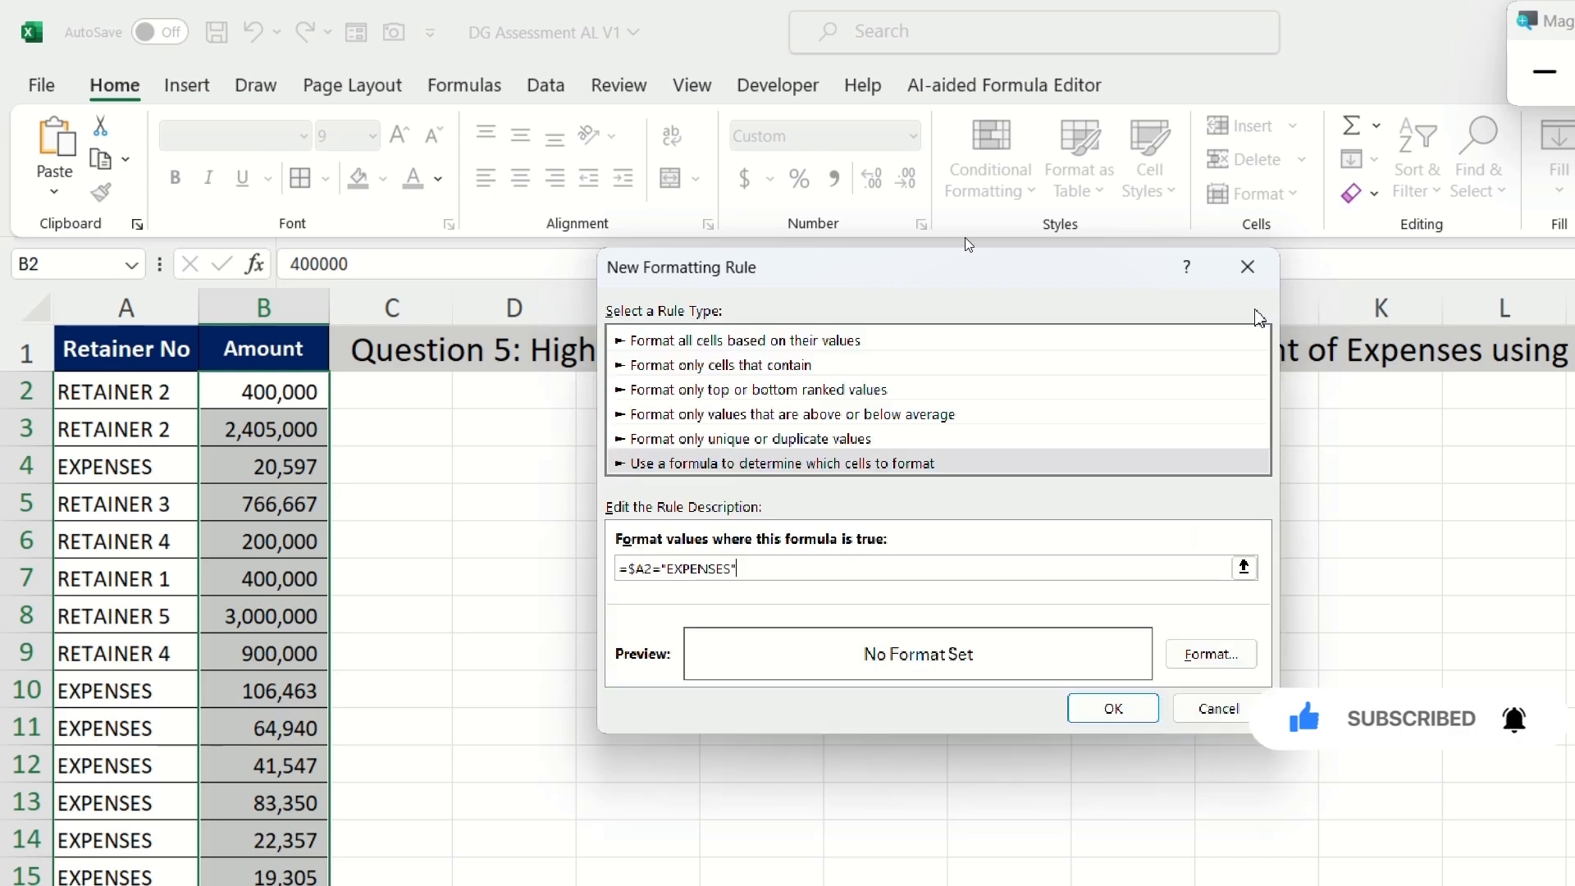
Set the rule's font format to Bold Italic in the standard Dark Blue colour and apply the rule to the amounts.
click(1211, 654)
drag(546, 331, 616, 118)
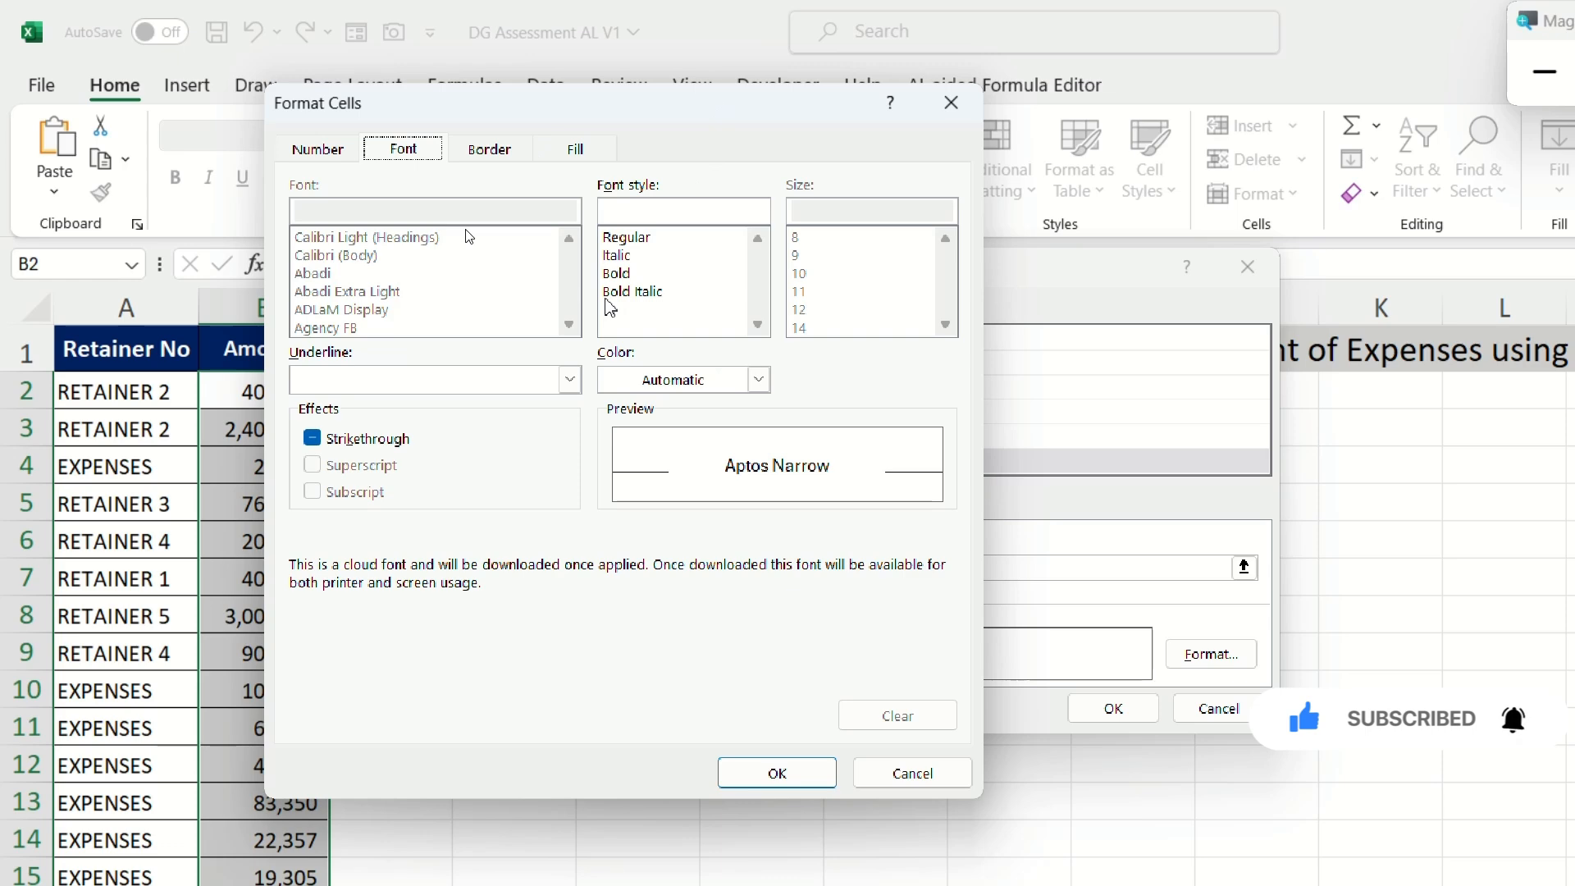
click(632, 292)
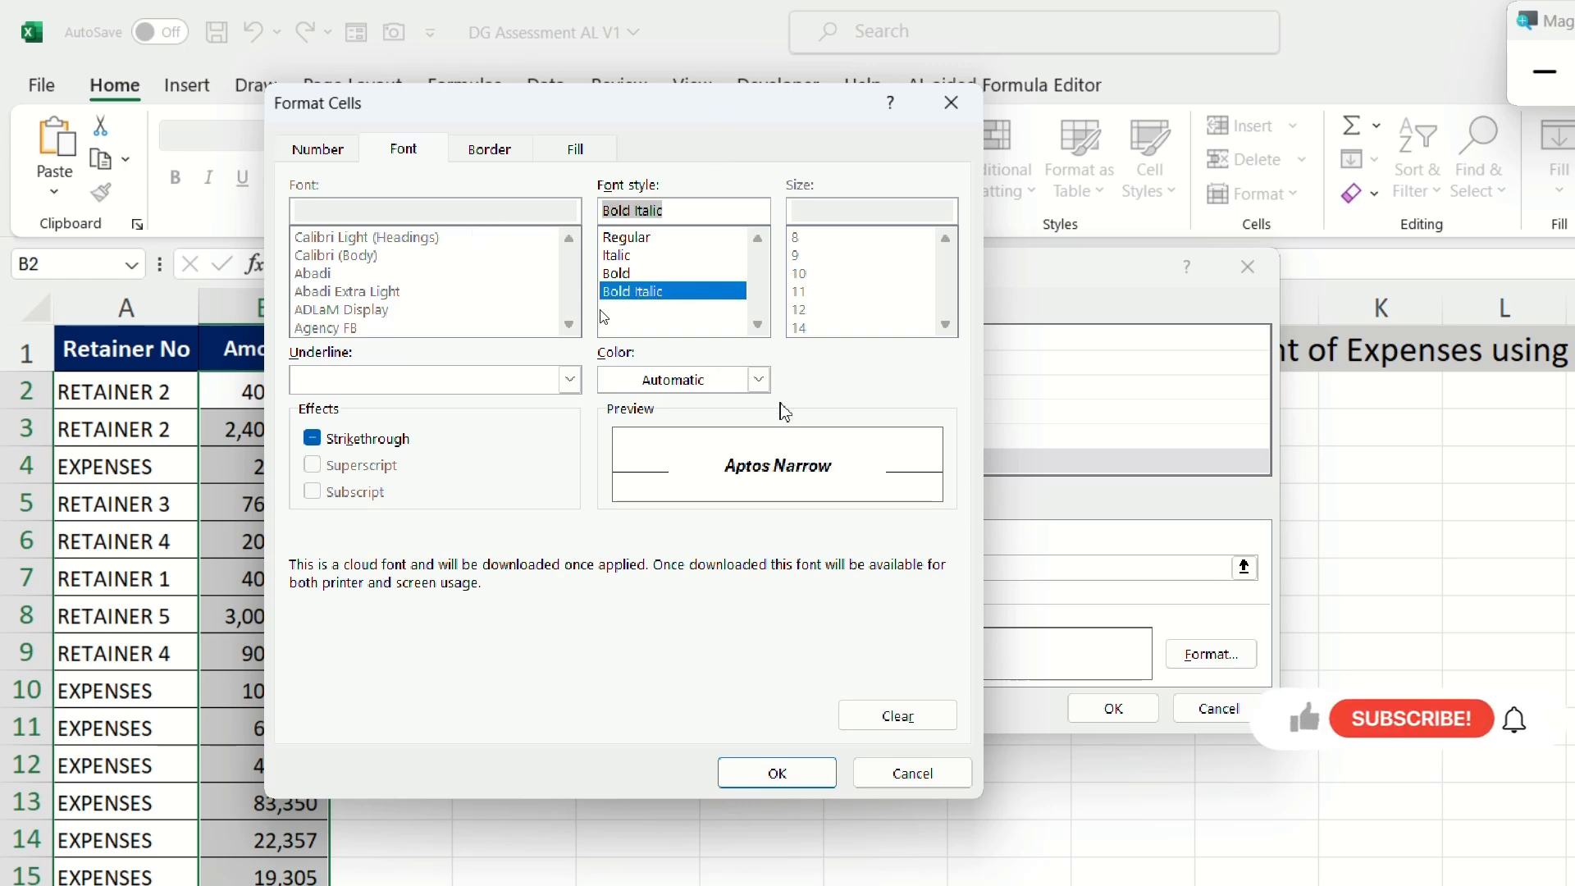
click(763, 389)
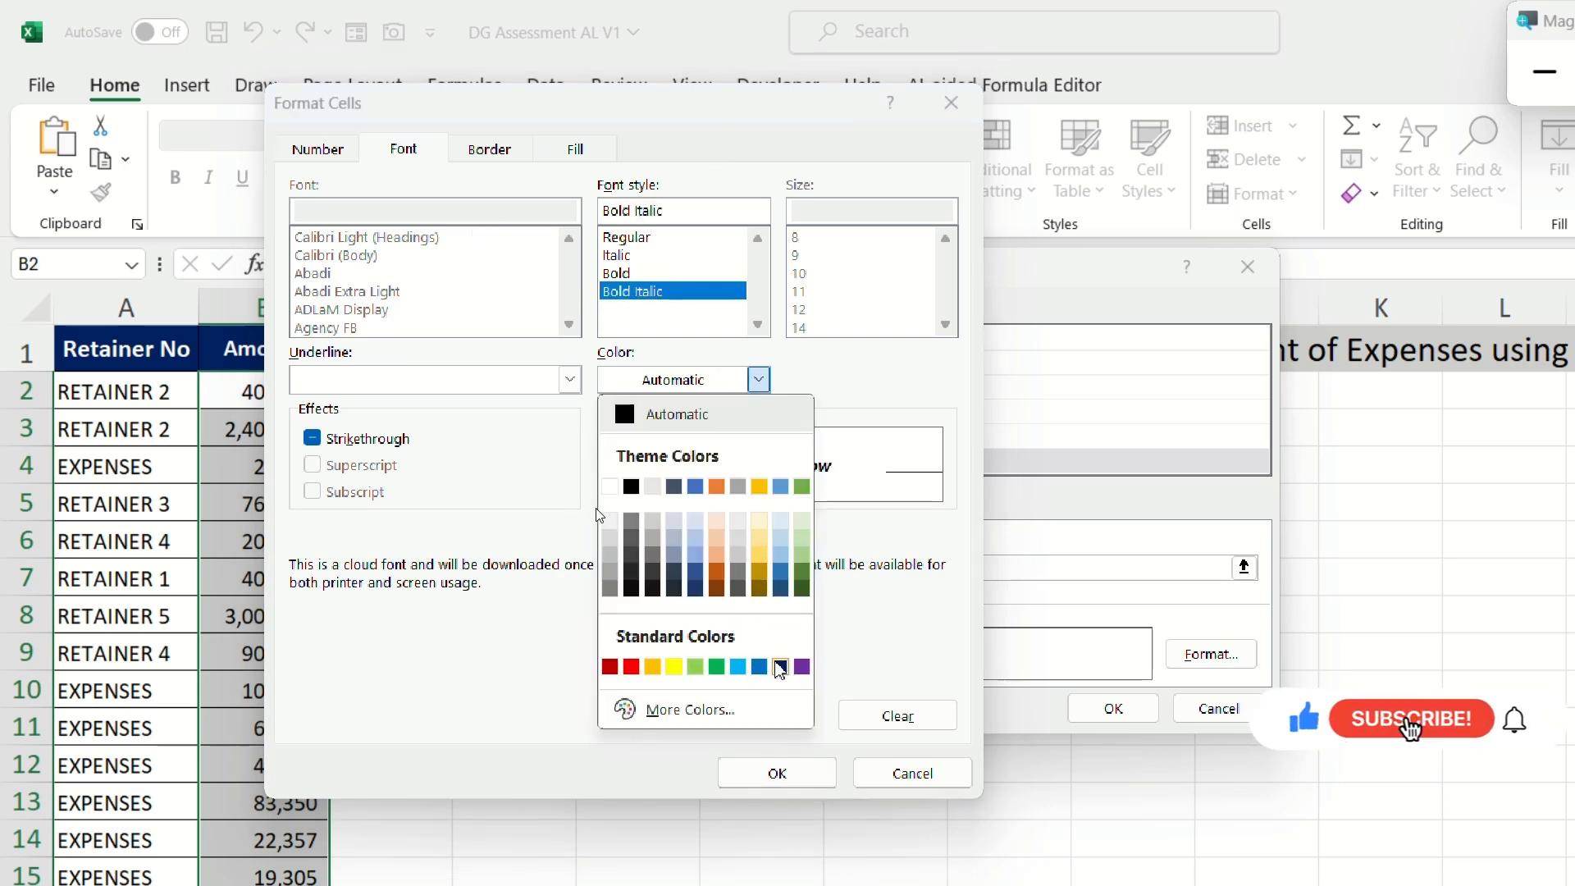
click(779, 666)
click(777, 774)
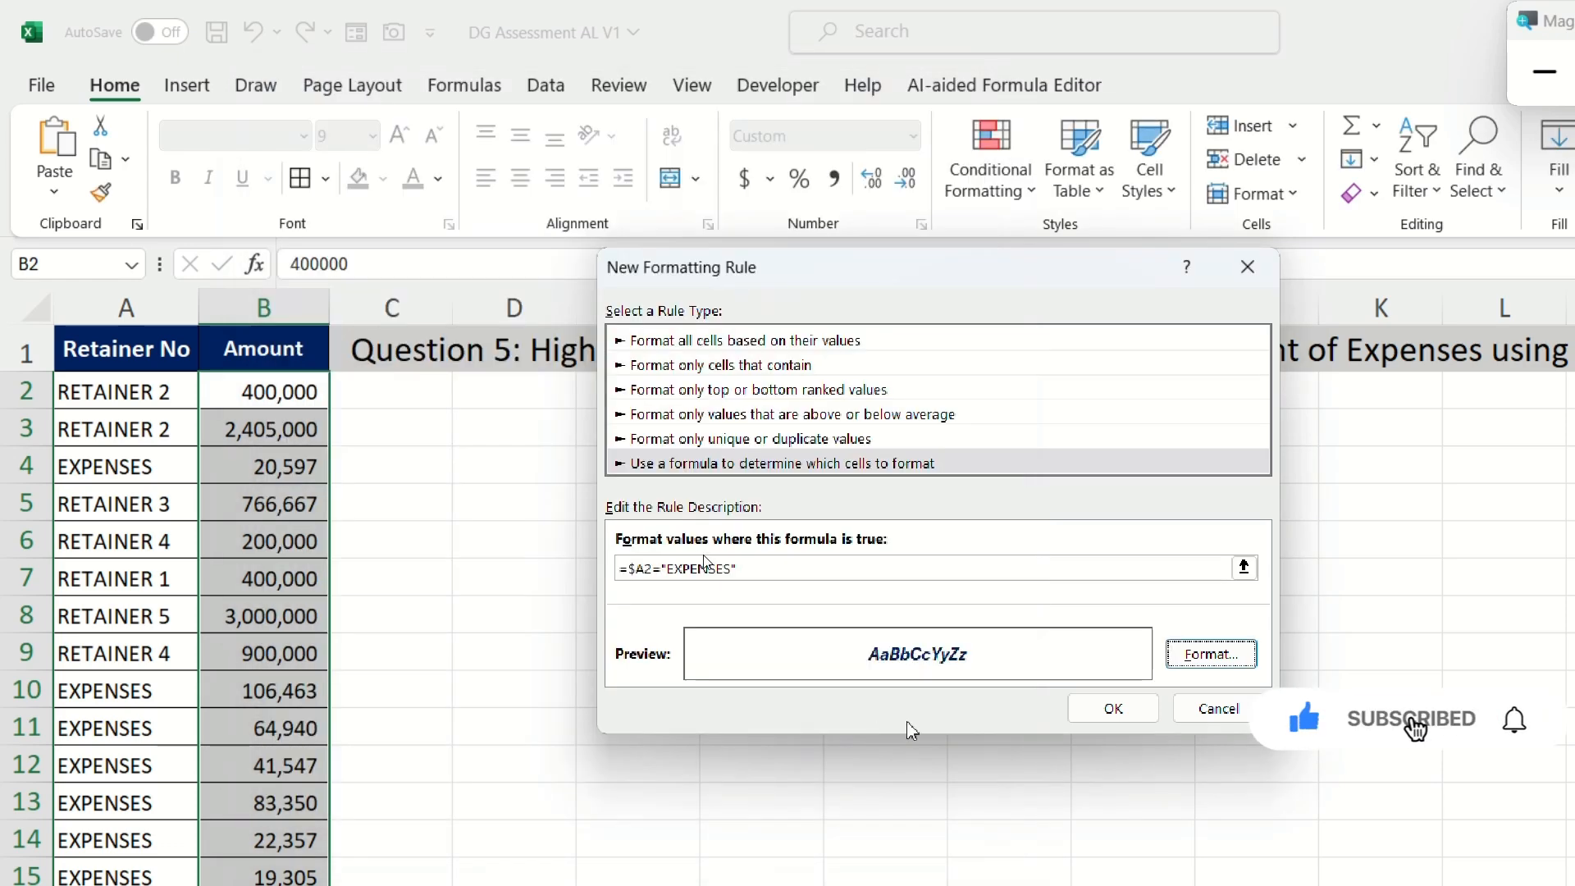
click(1111, 709)
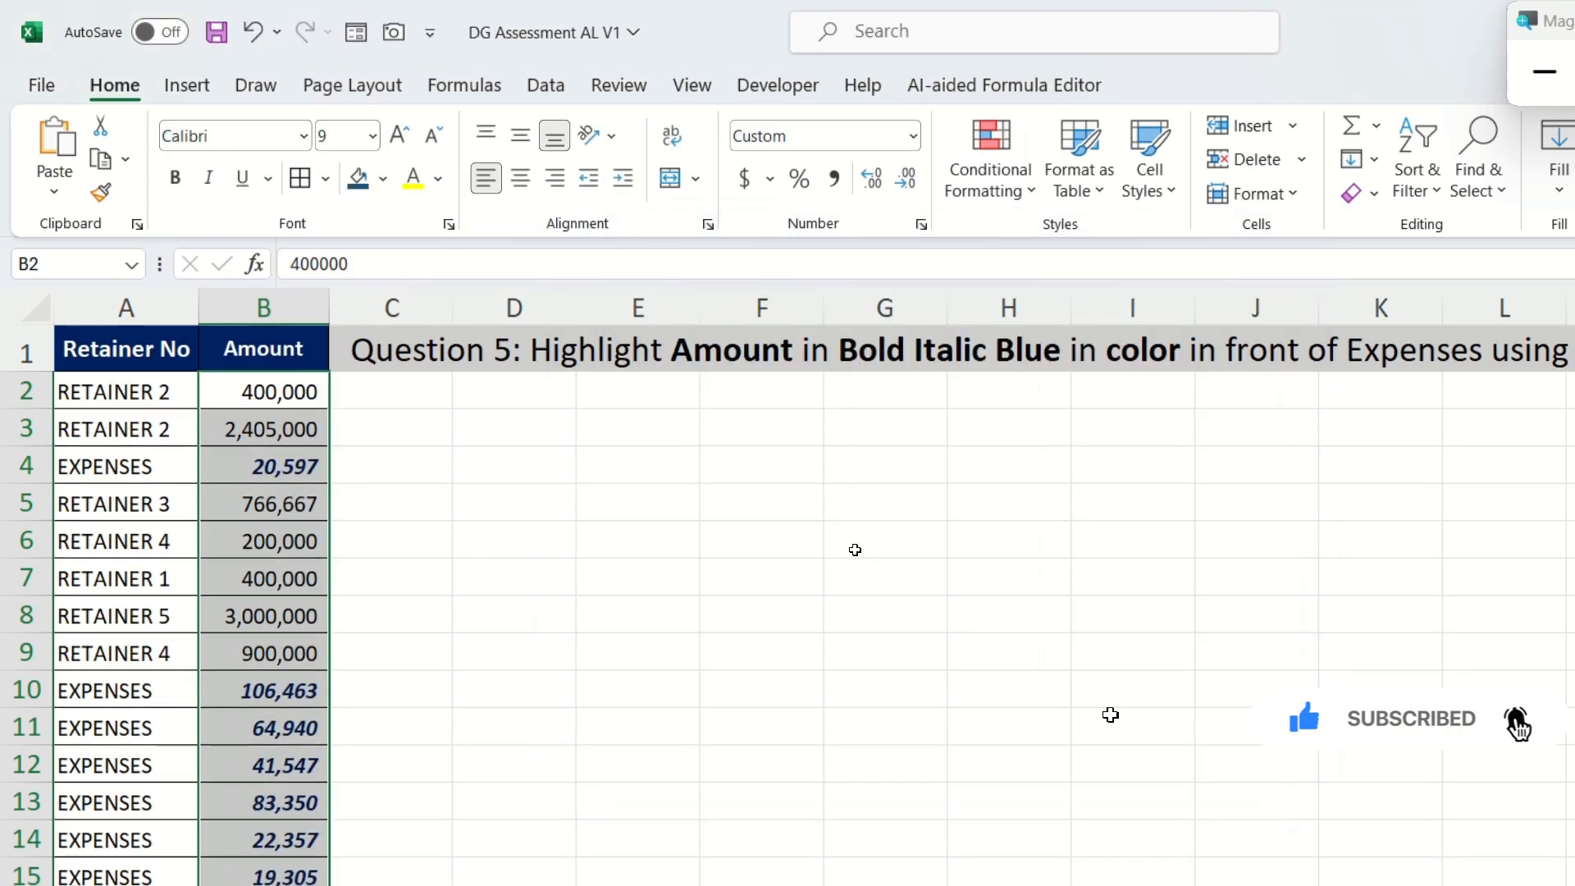
Check down the Question5 list that the formatting falls on the amounts beside EXPENSES entries.
click(1337, 70)
click(1338, 71)
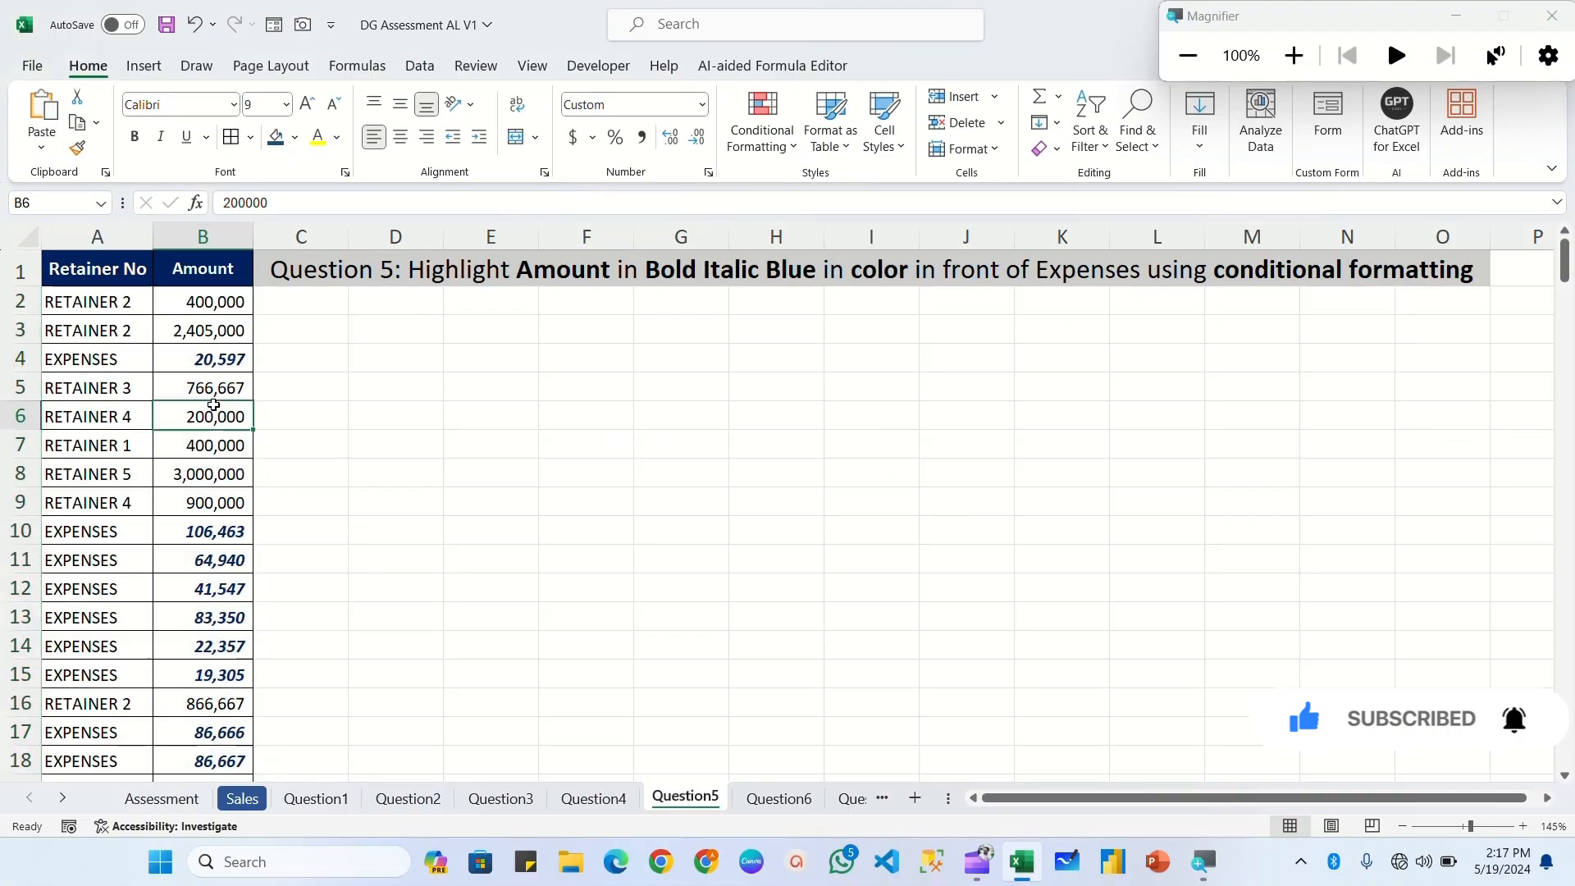
click(82, 425)
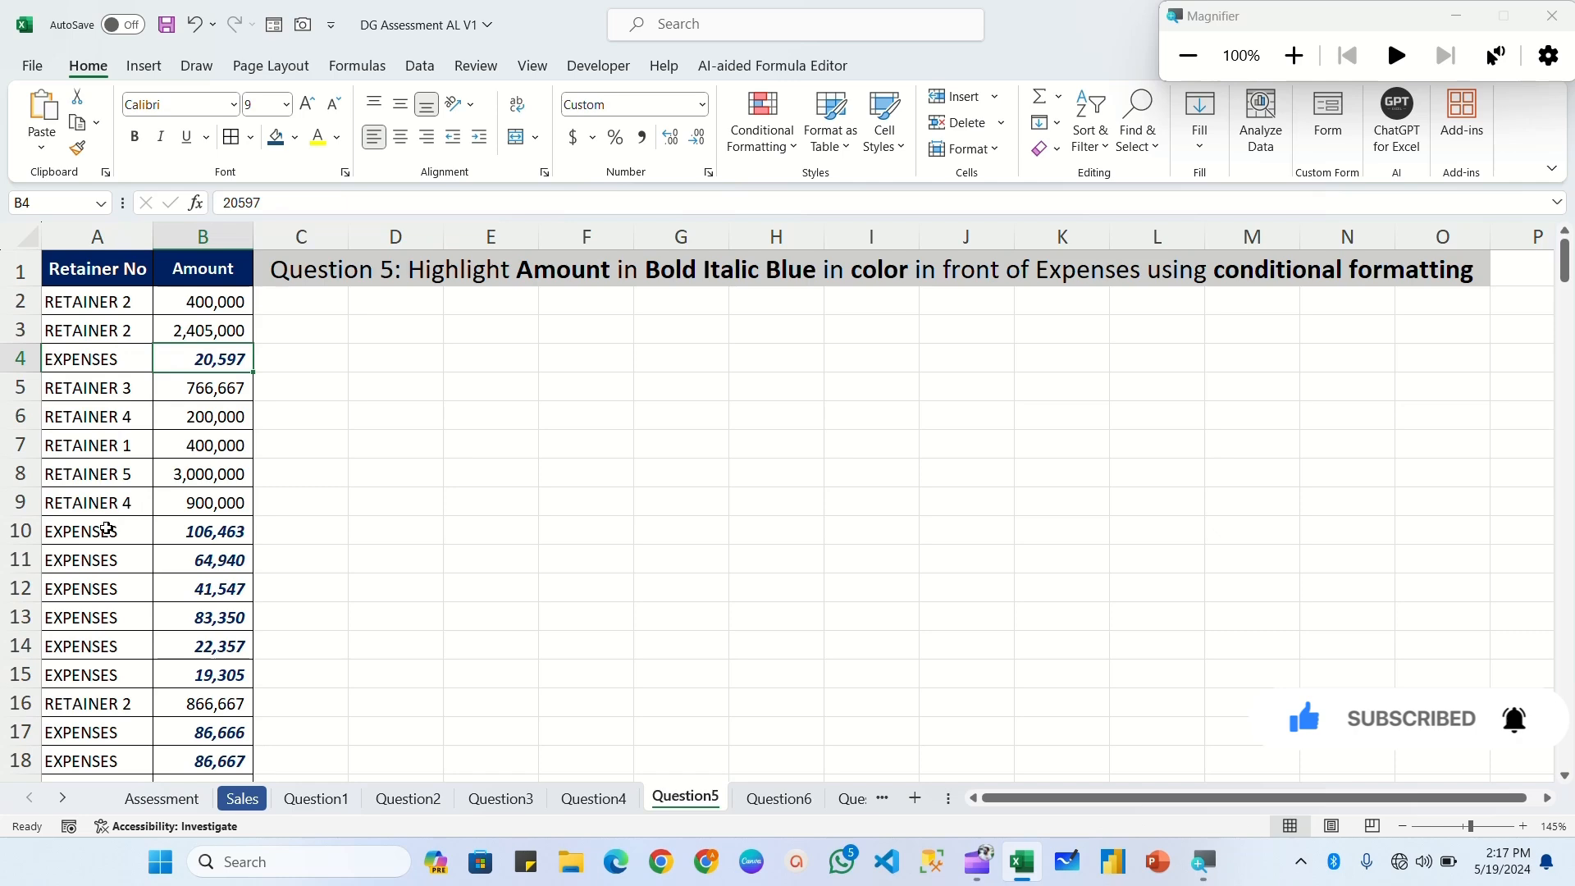
drag(111, 529, 227, 675)
scroll(206, 579, down, 5)
drag(115, 303, 205, 340)
drag(110, 417, 123, 443)
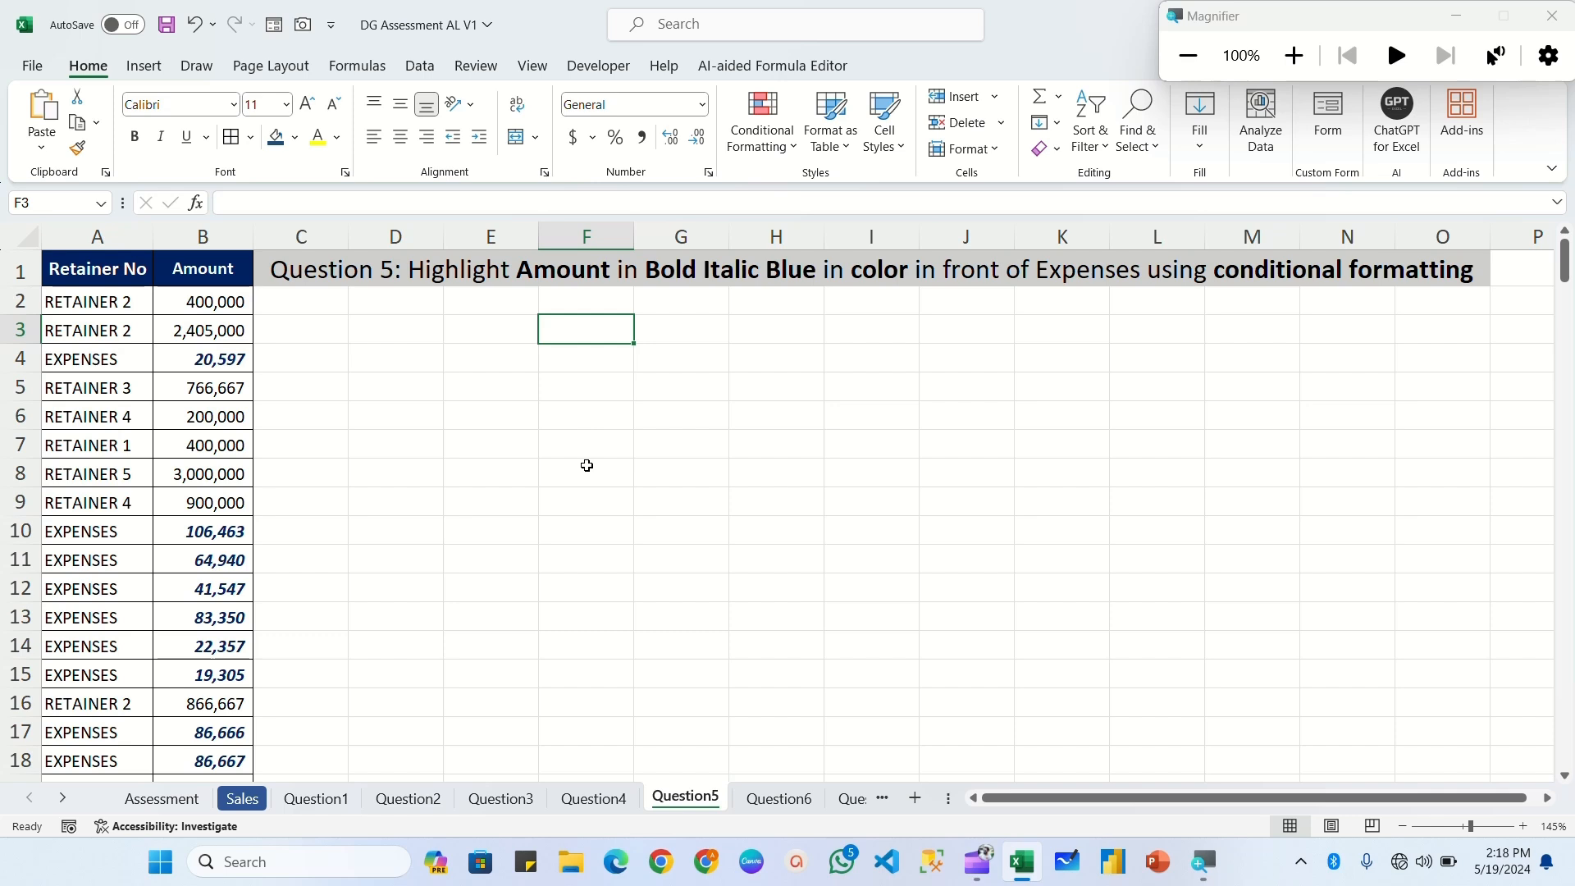
Open the Question6 sheet and review the Name and Employee ID table in A3:B9 and the lookup table in G3:H16.
click(791, 795)
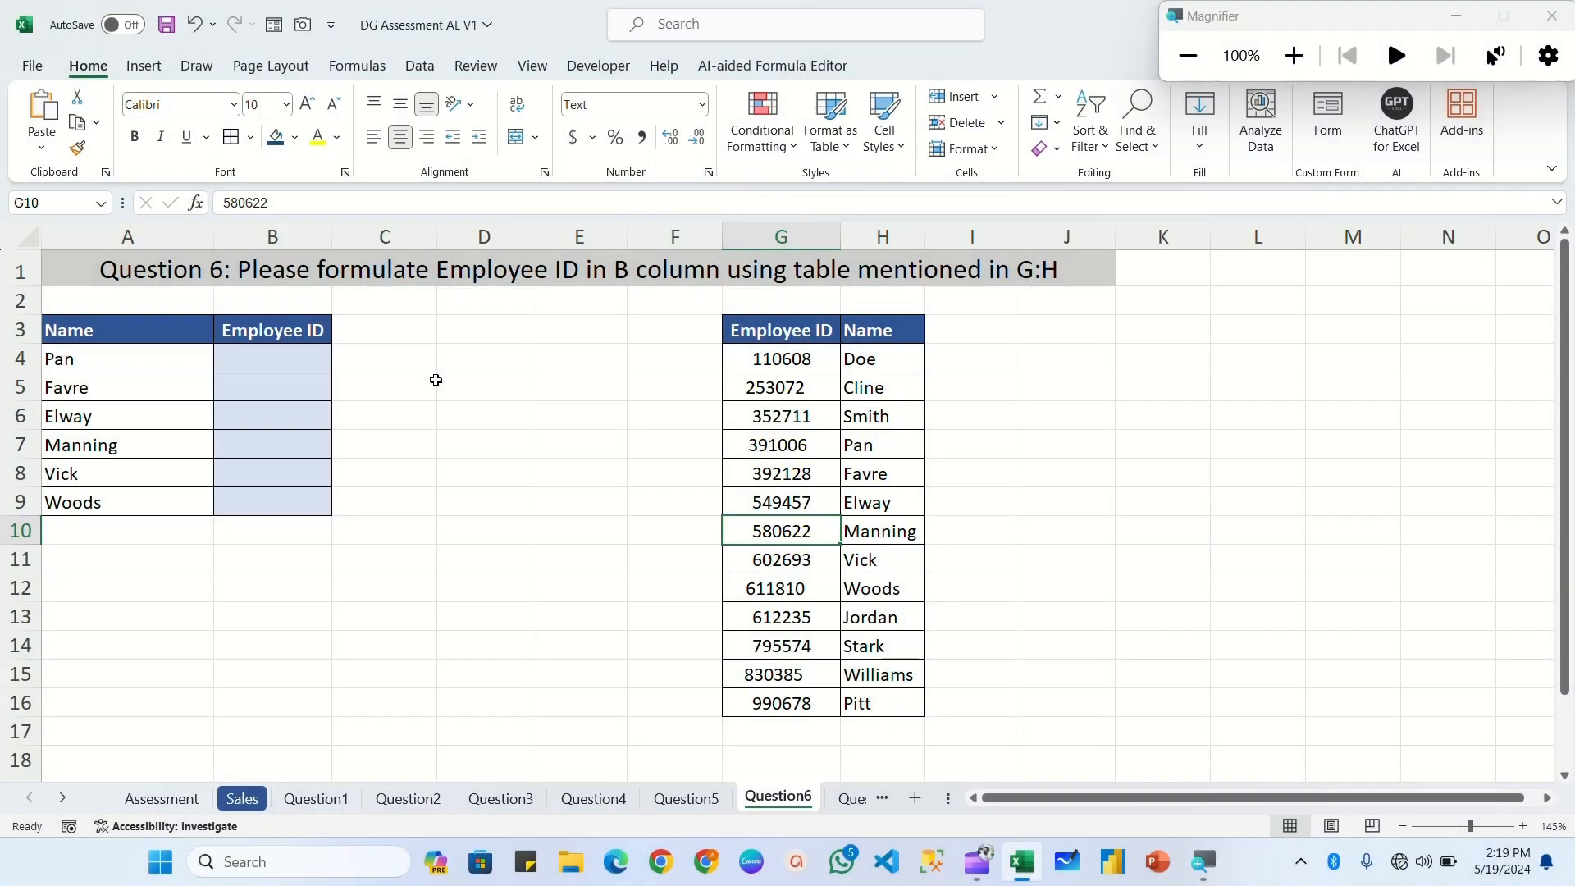
drag(86, 332, 253, 502)
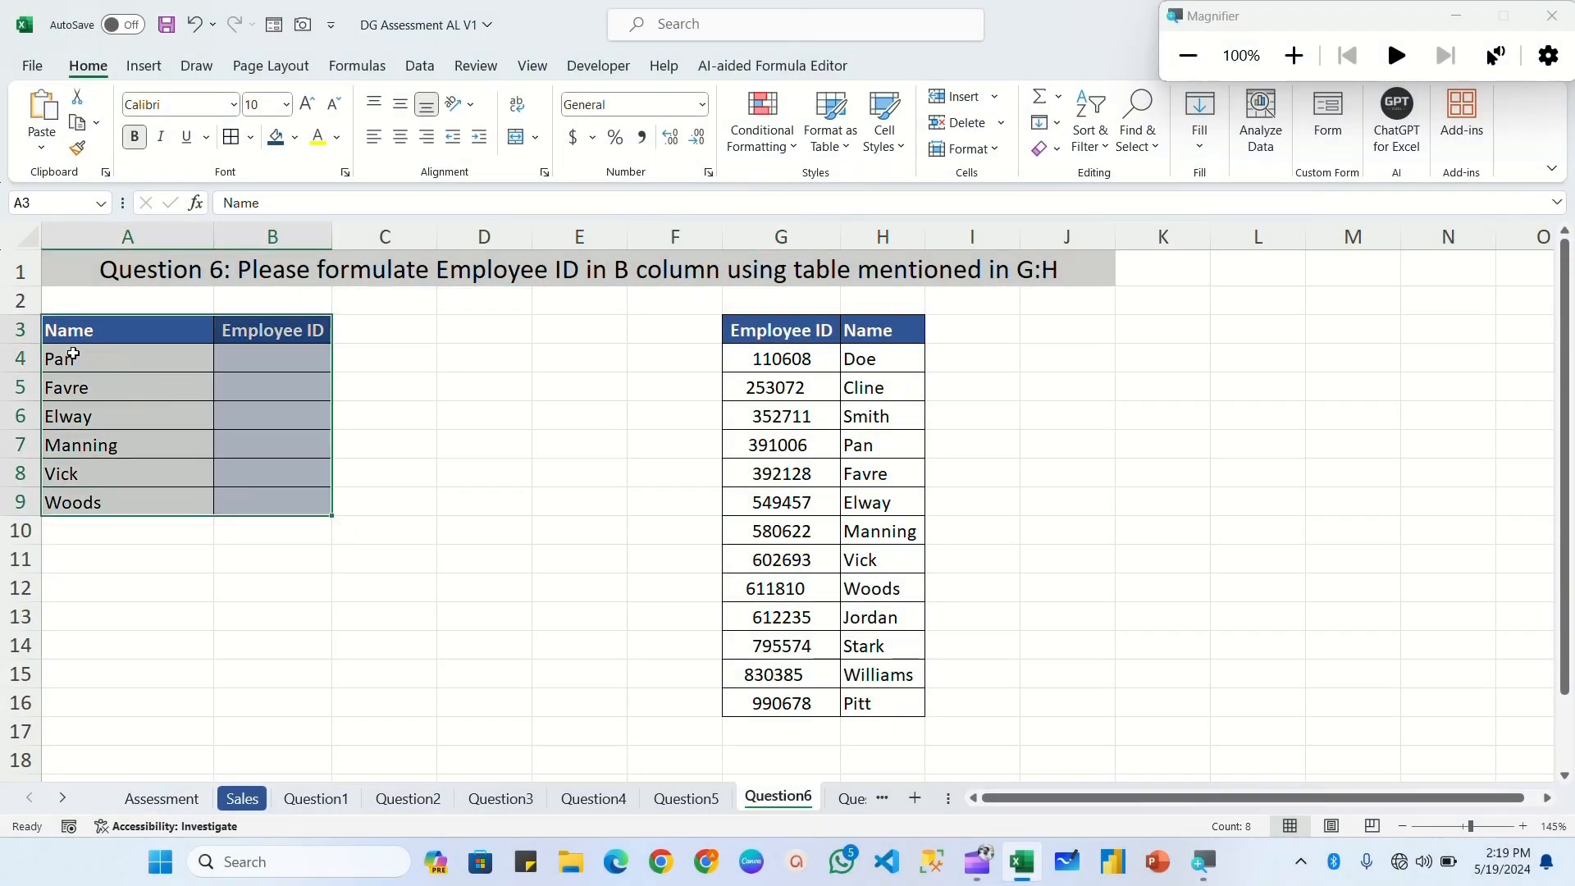
drag(73, 354, 116, 503)
drag(293, 357, 288, 507)
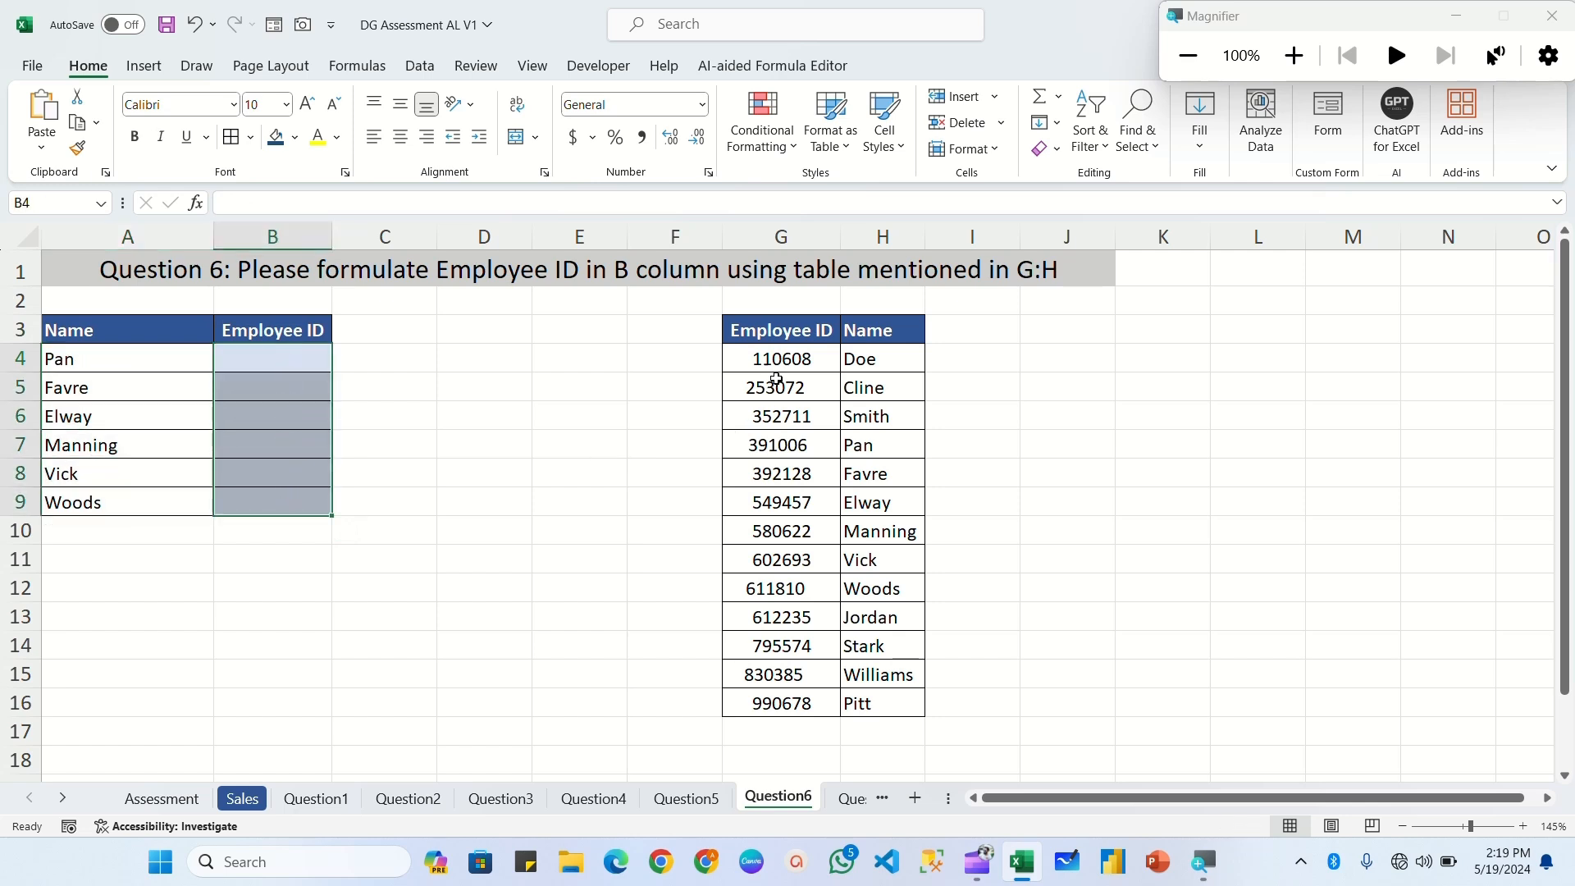
drag(776, 330, 851, 698)
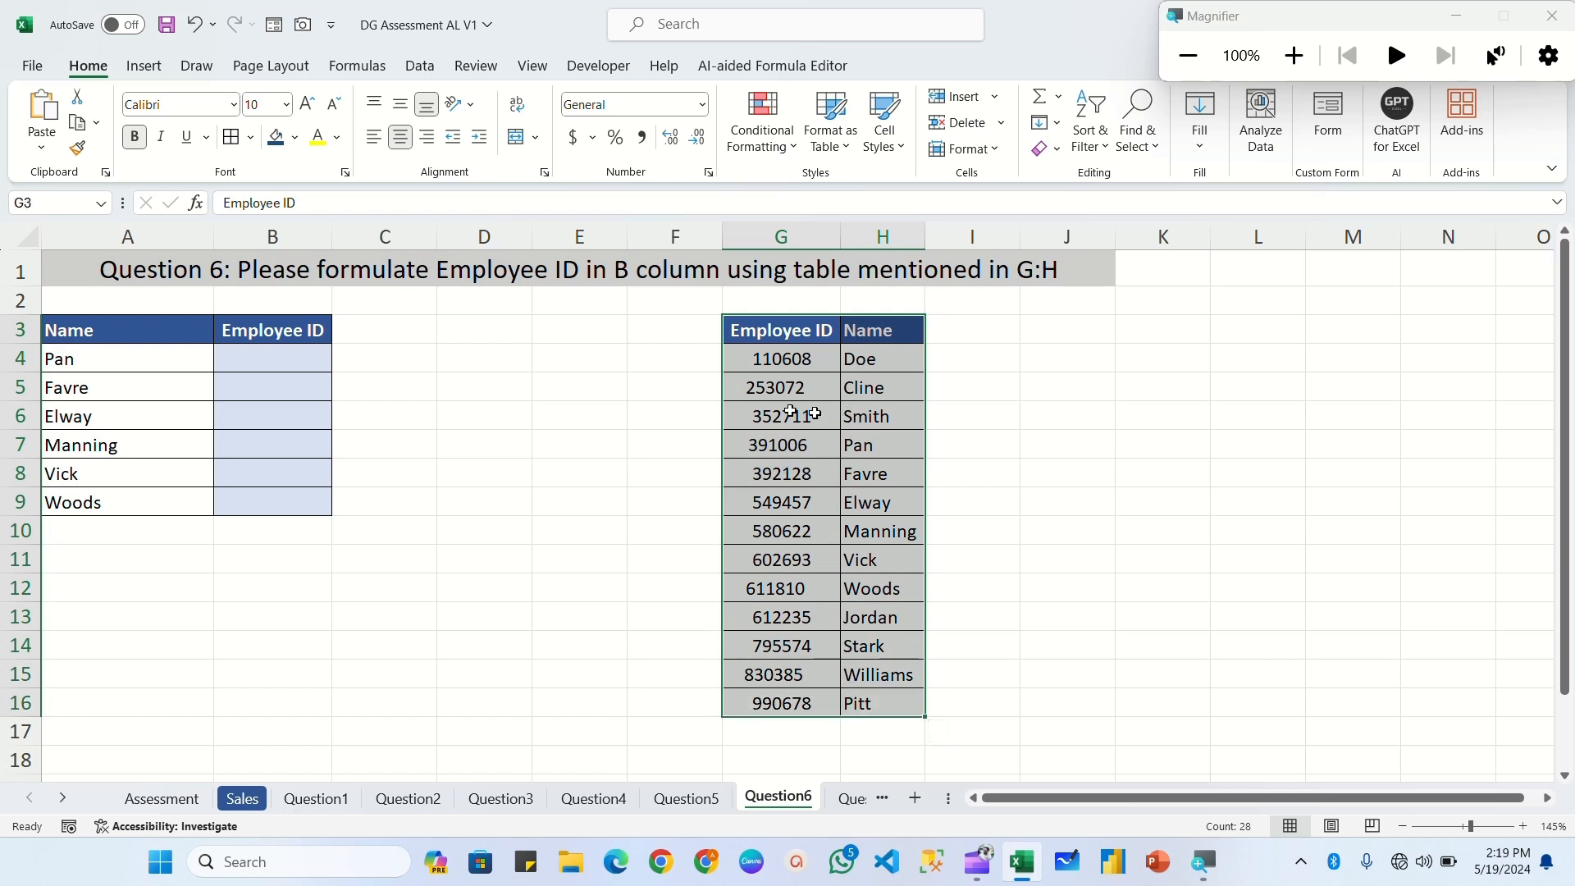
Begin an XLOOKUP formula in B4 with A4 as the lookup value and the absolute range $H$4:$H$16 as the lookup array.
click(284, 363)
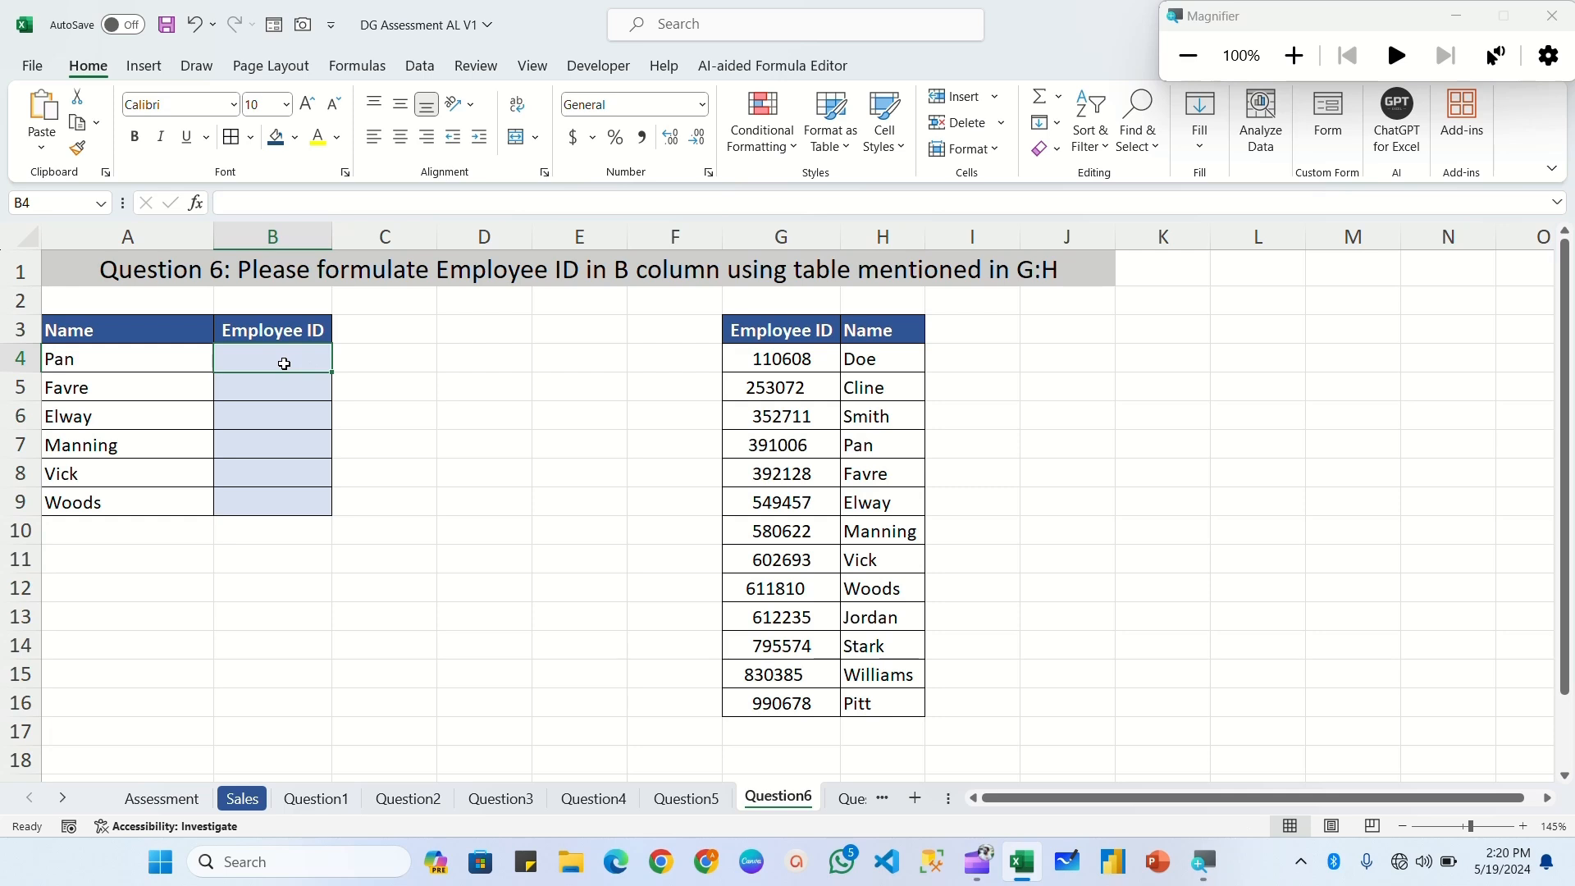
text(=)
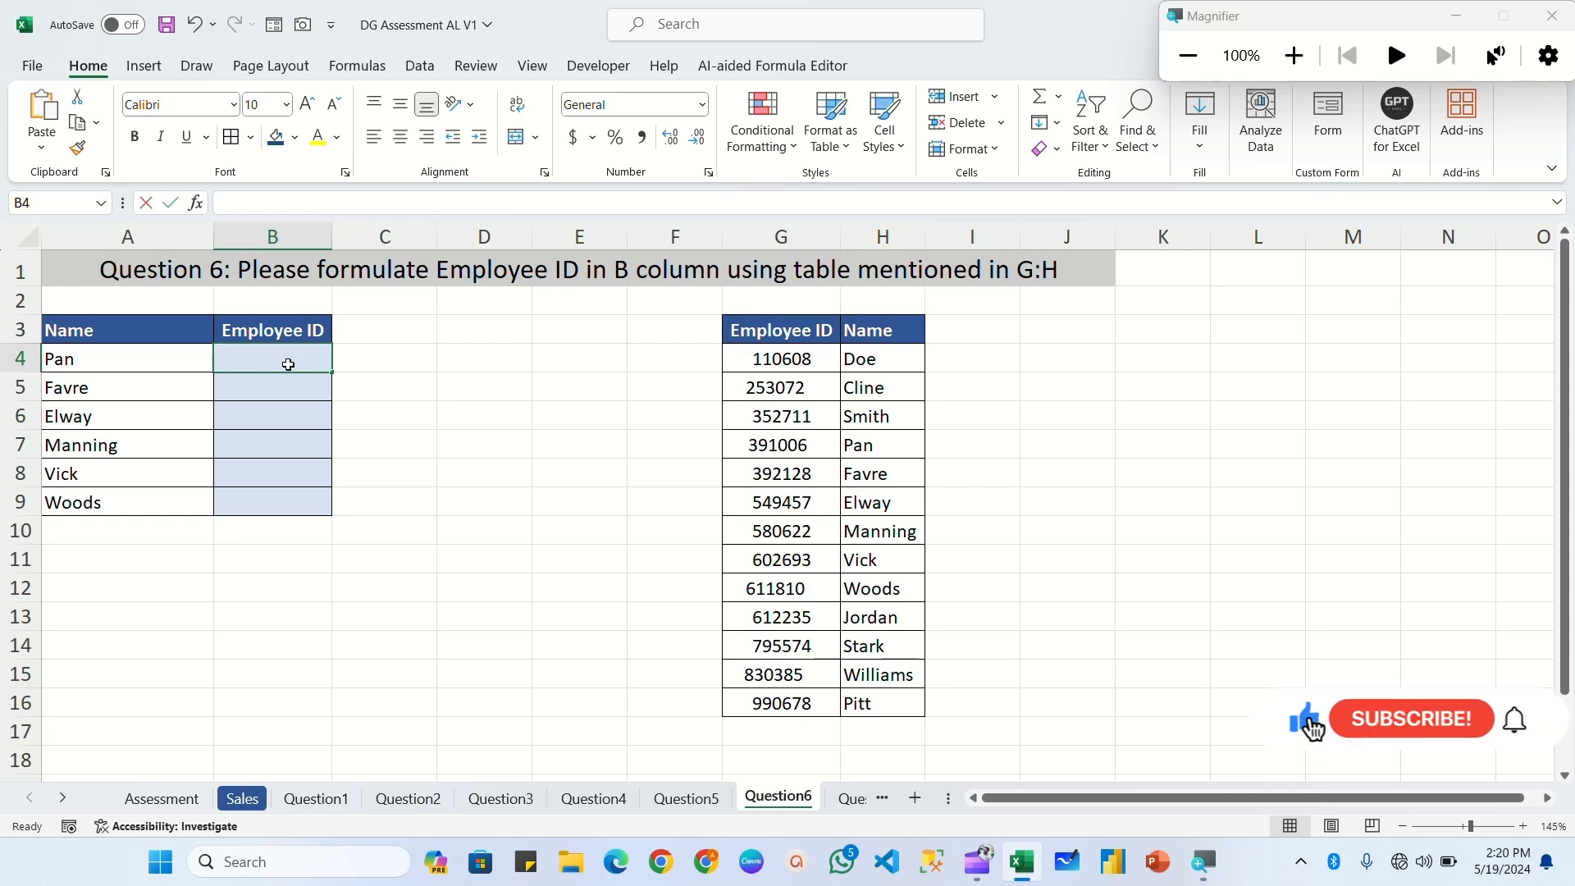
text(=XLO)
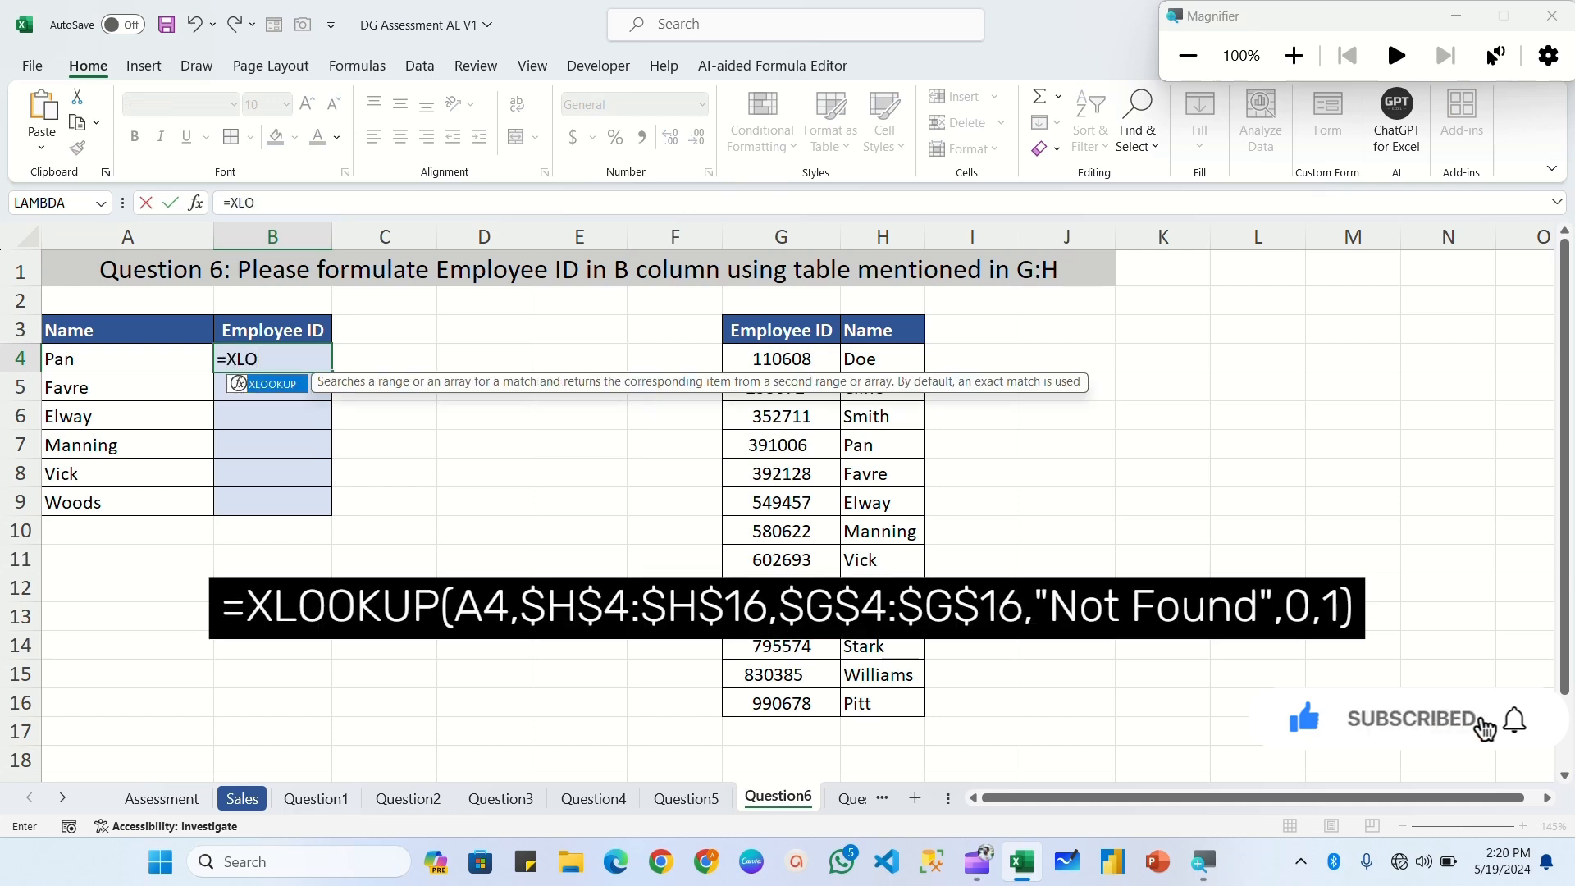
key(Tab)
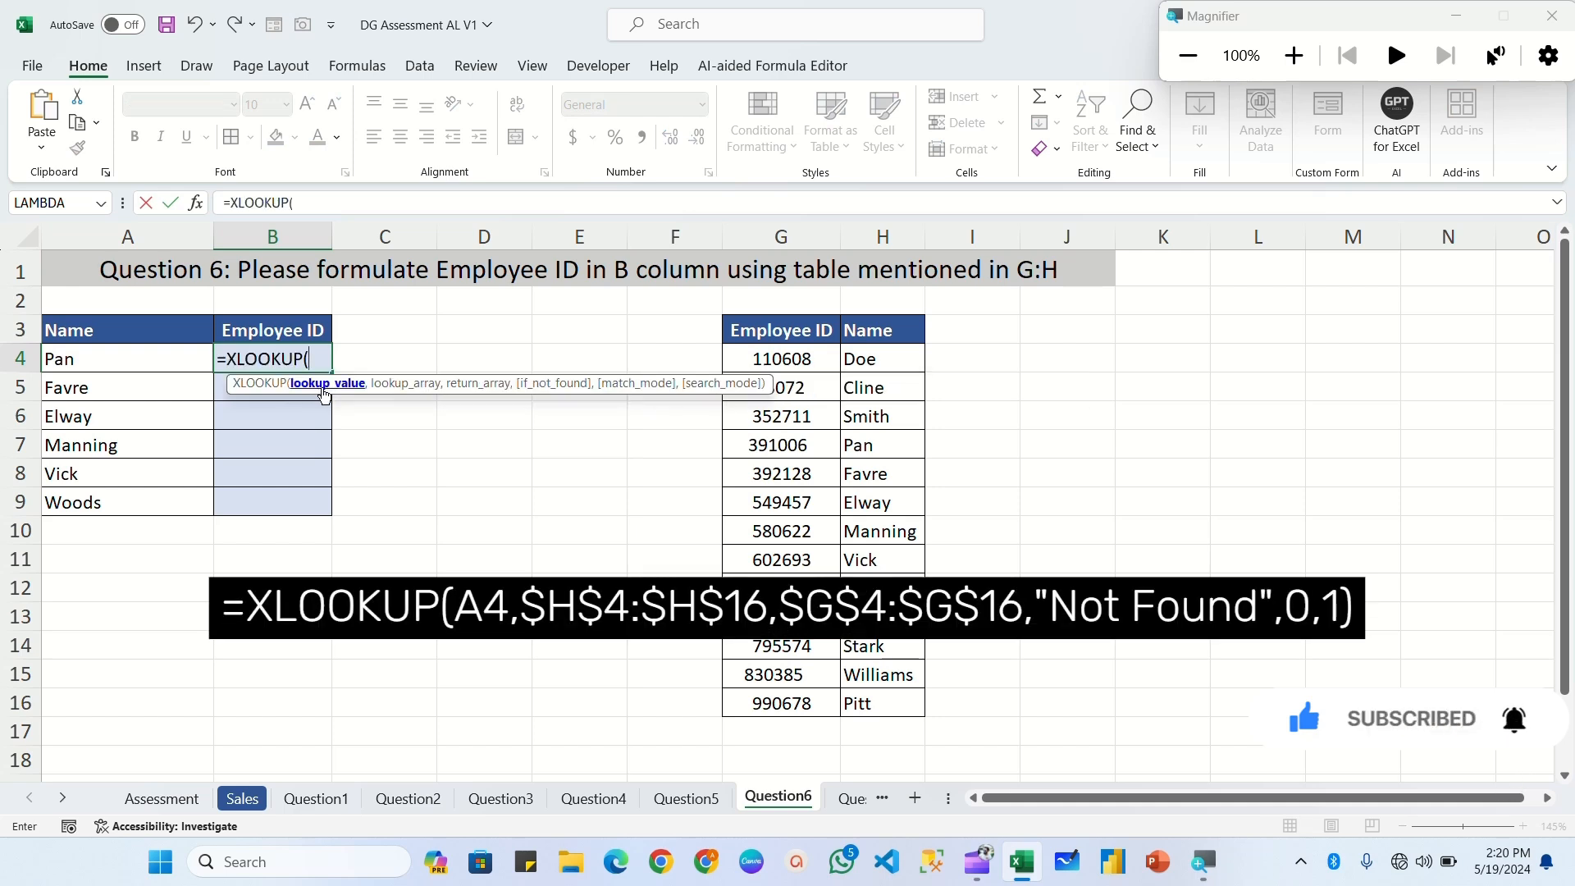
click(77, 360)
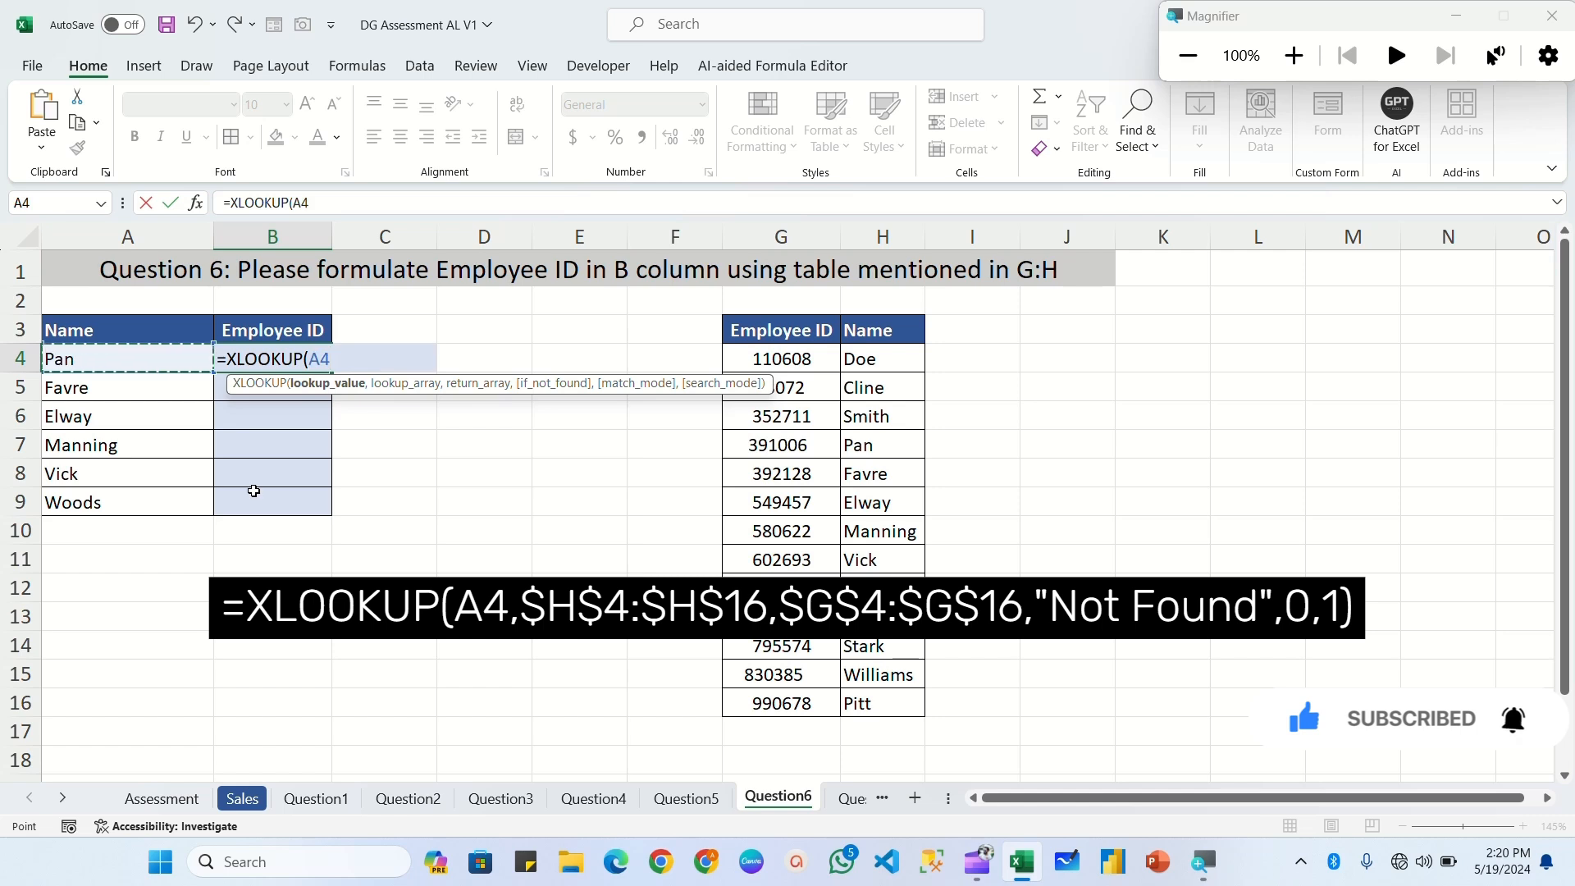
text(,)
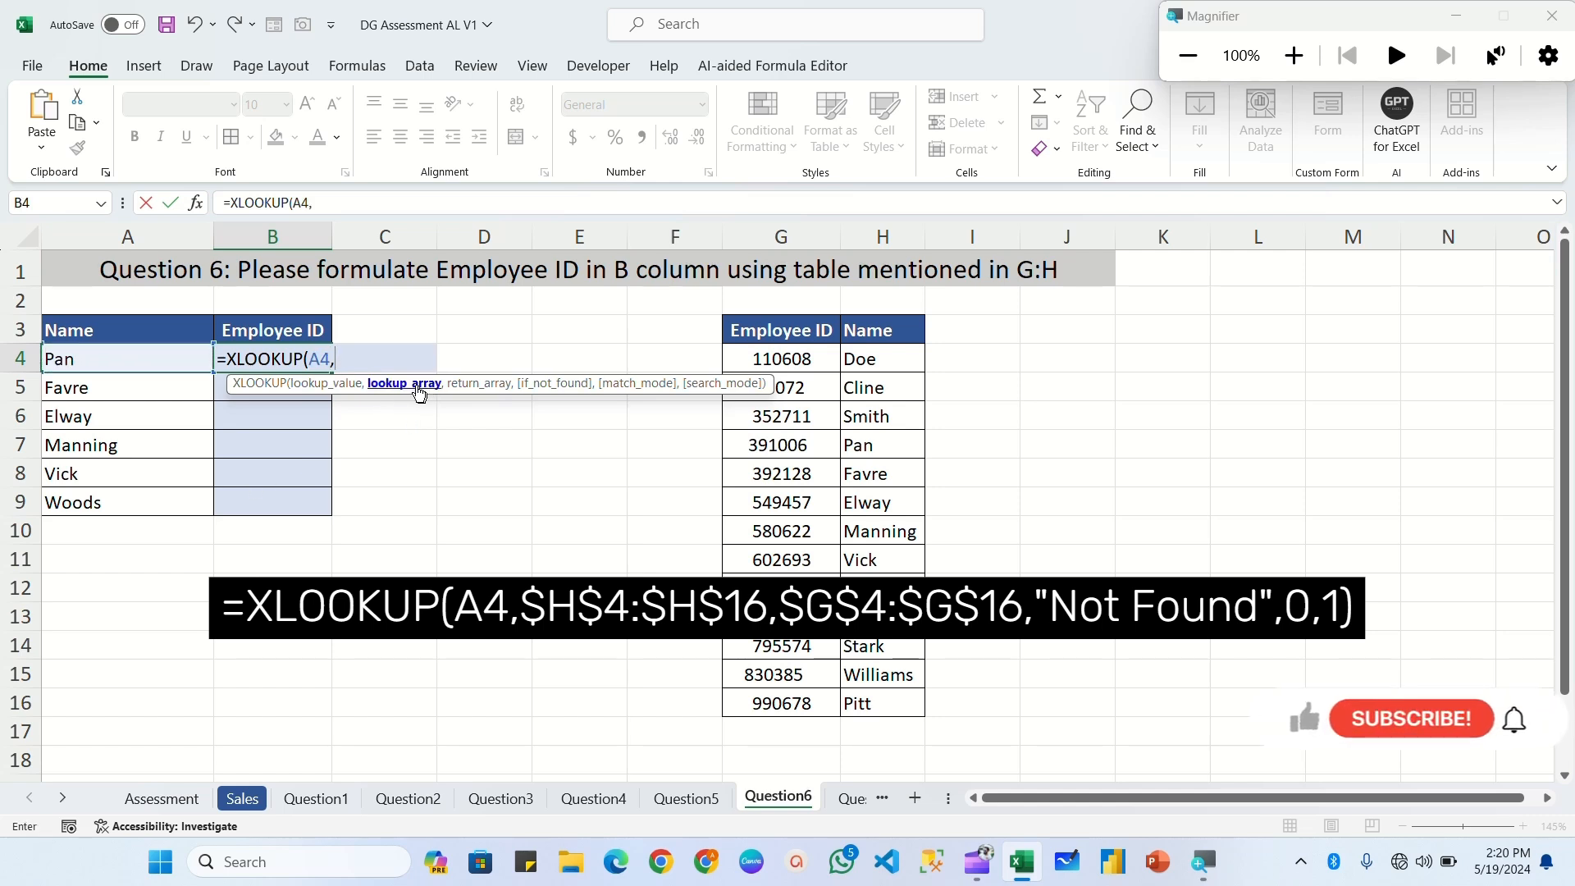
drag(882, 358, 882, 706)
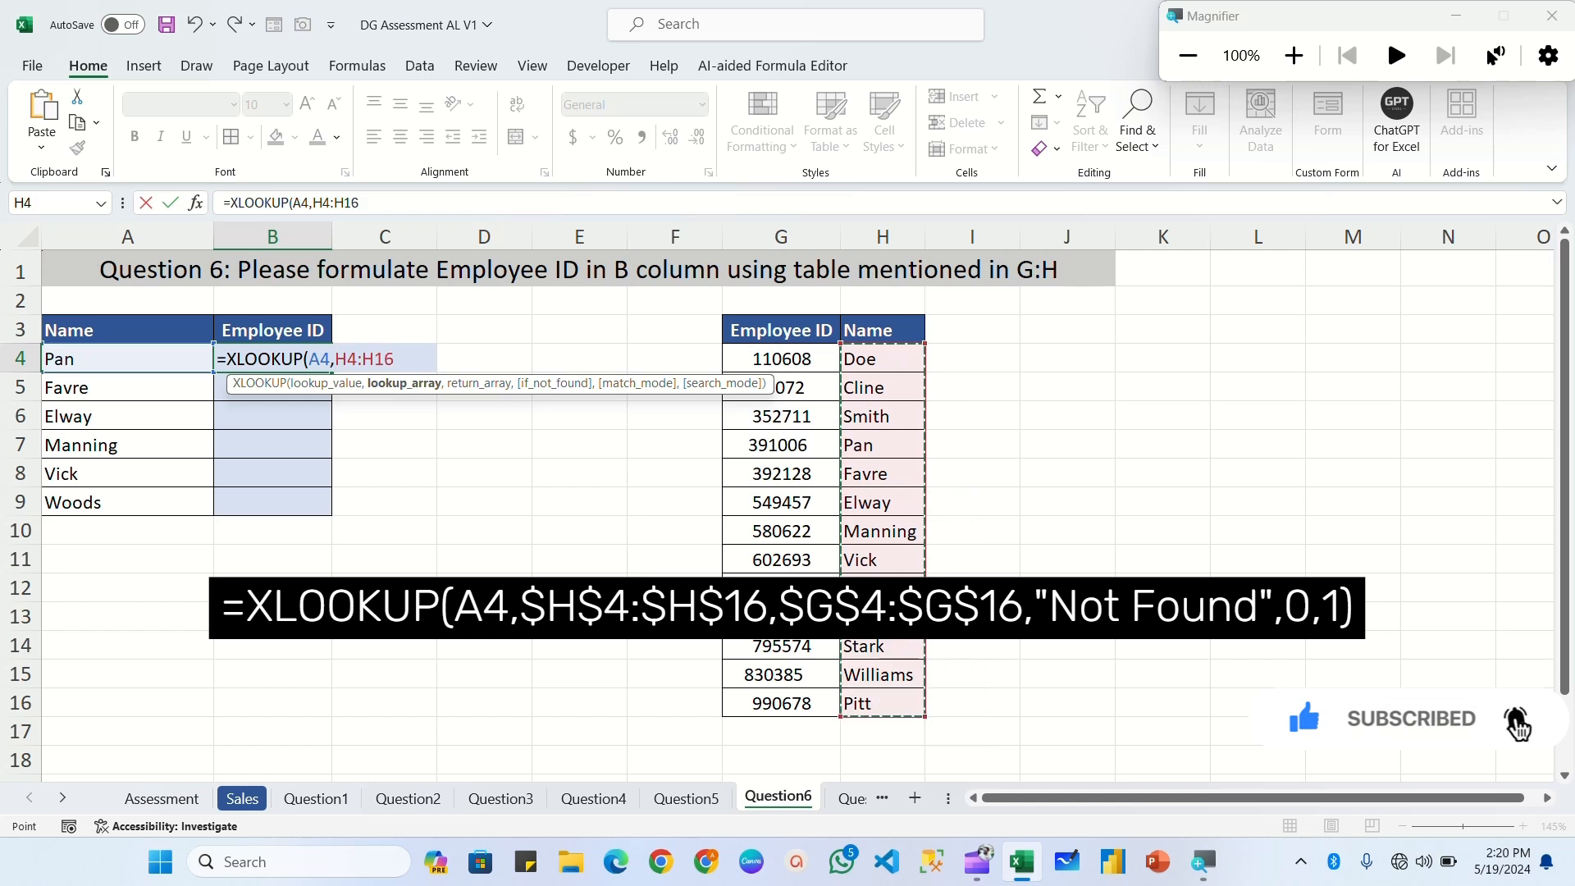
key(F4)
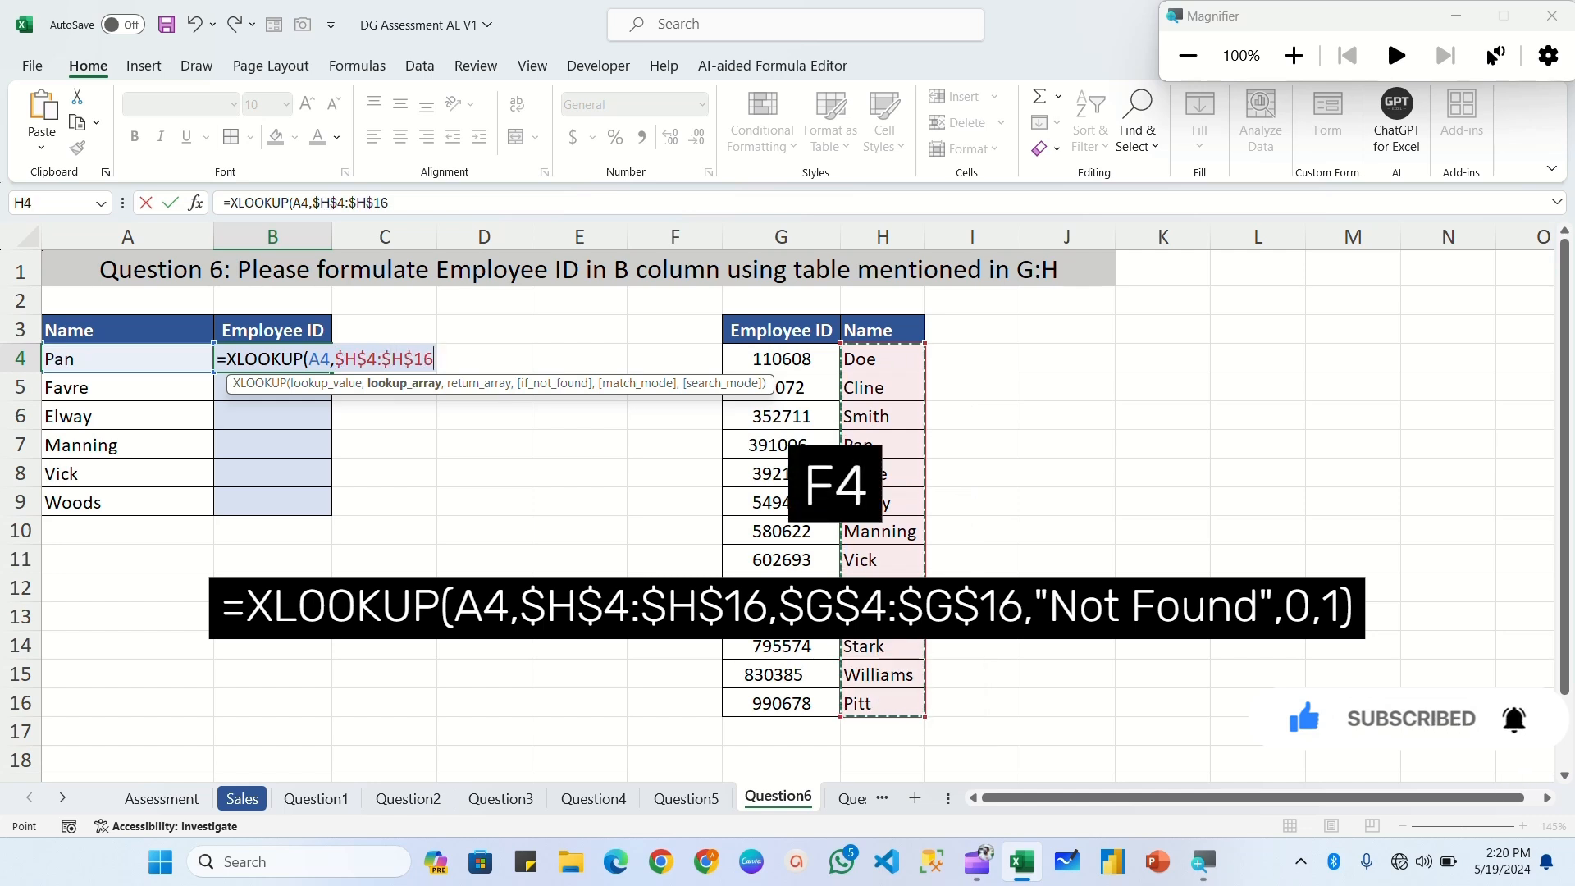
Add the absolute range $G$4:$G$16 as the XLOOKUP return array and "Not Found" as the if-not-found value.
text(,)
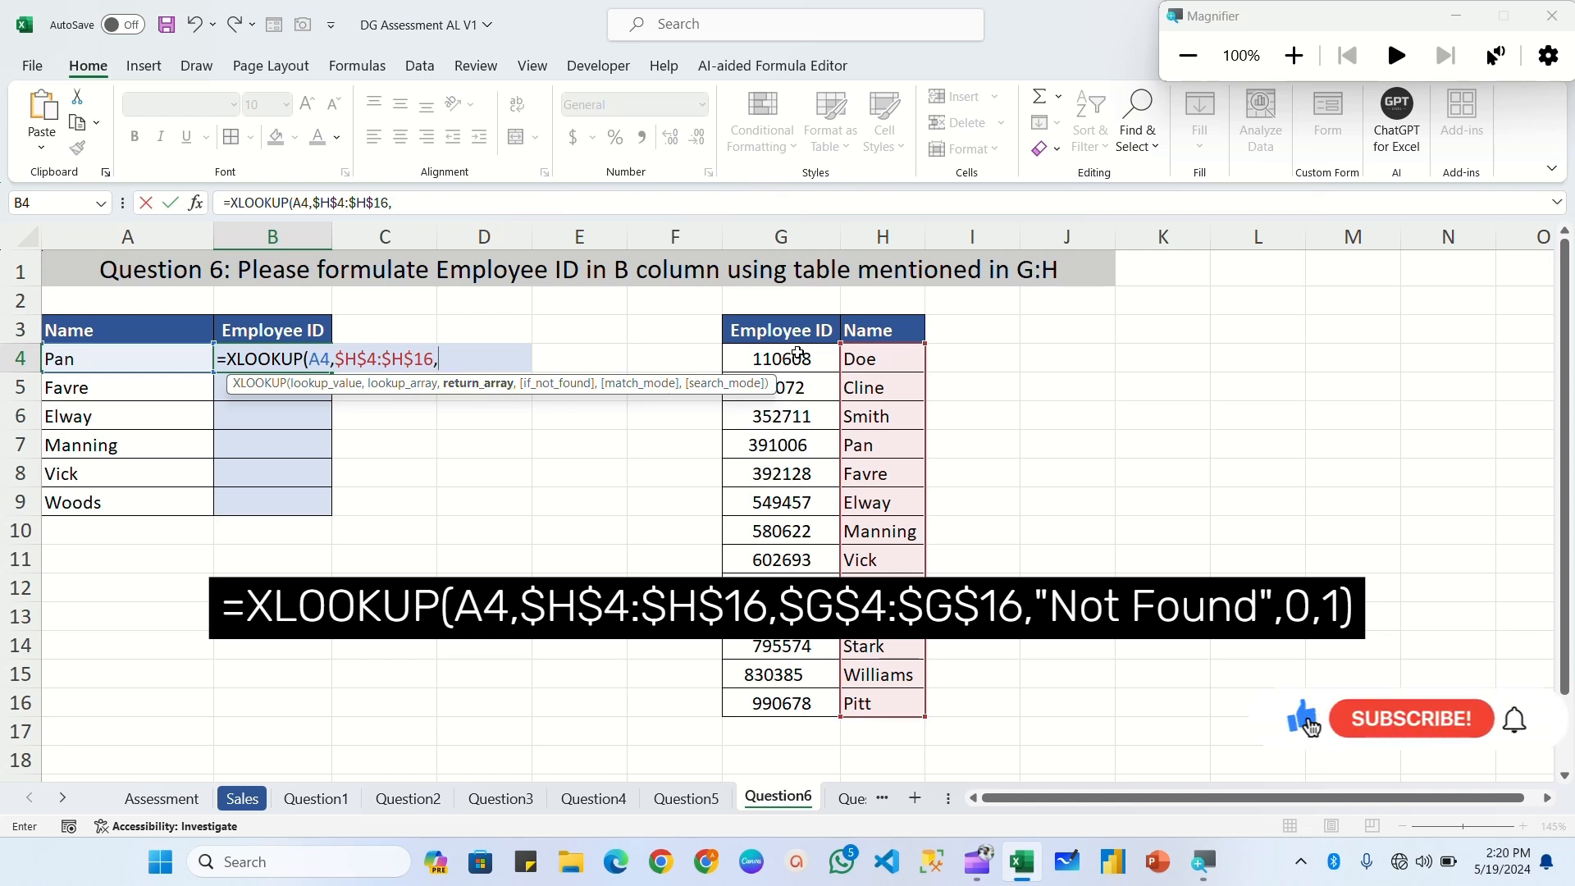
drag(797, 354, 801, 705)
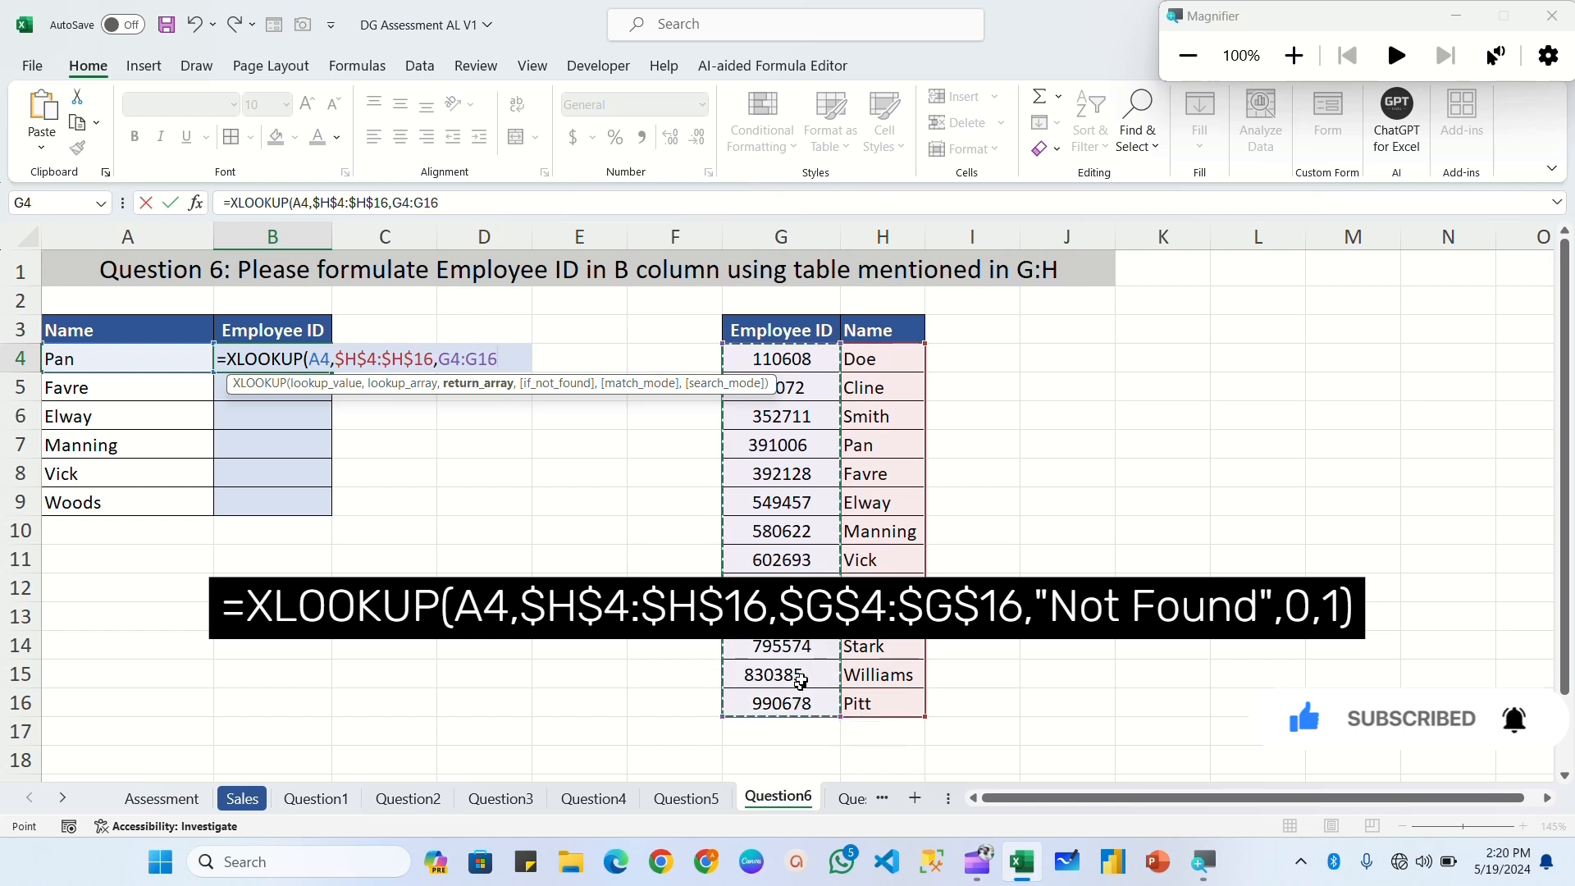
key(F4)
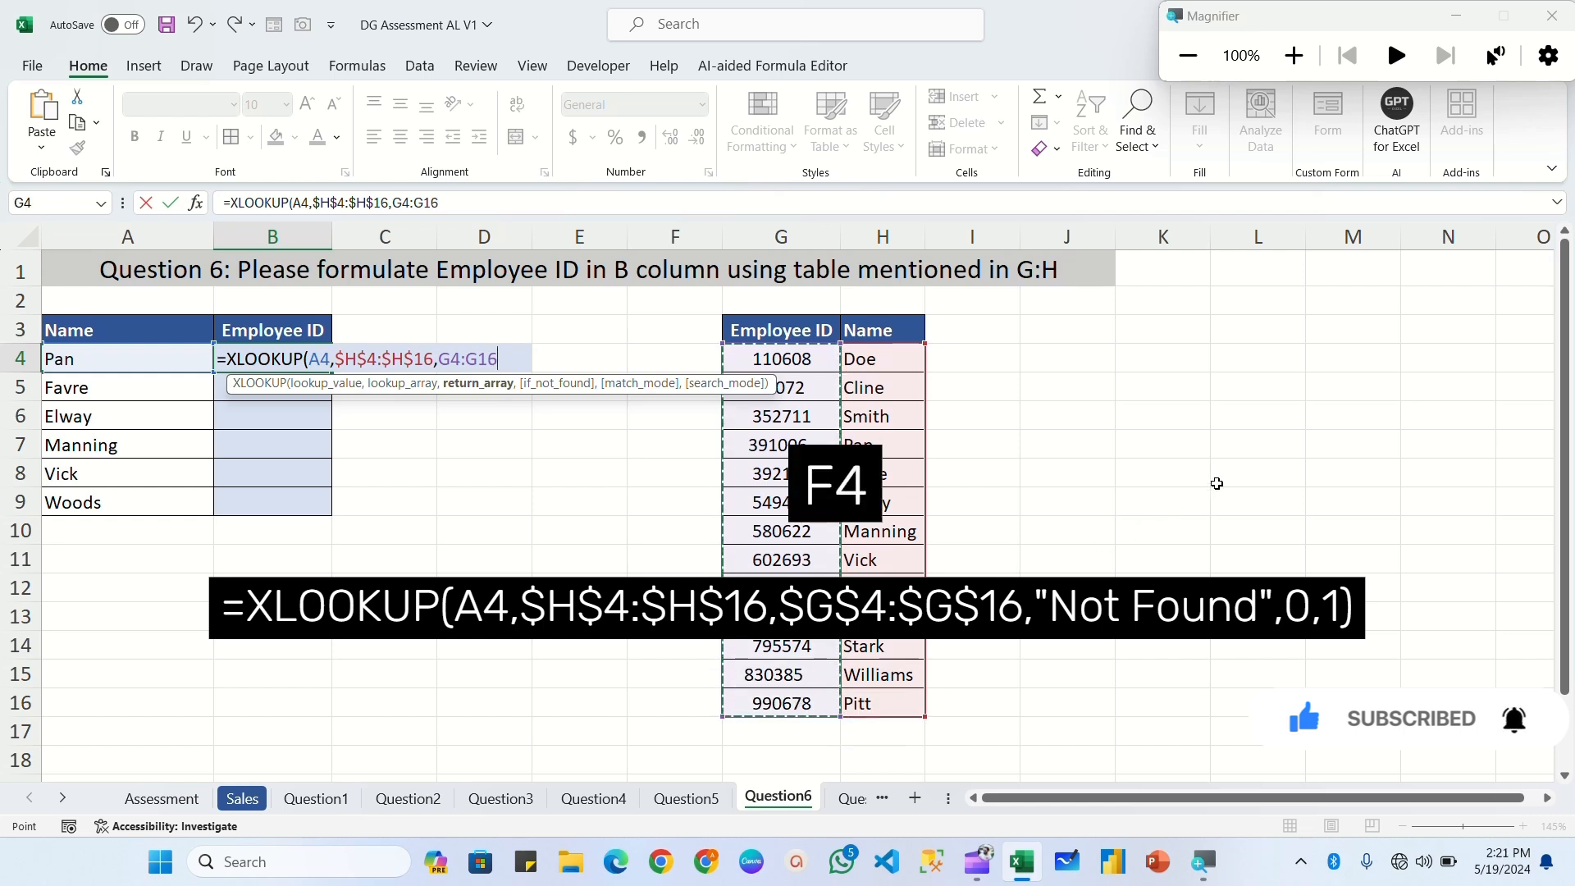
text(,)
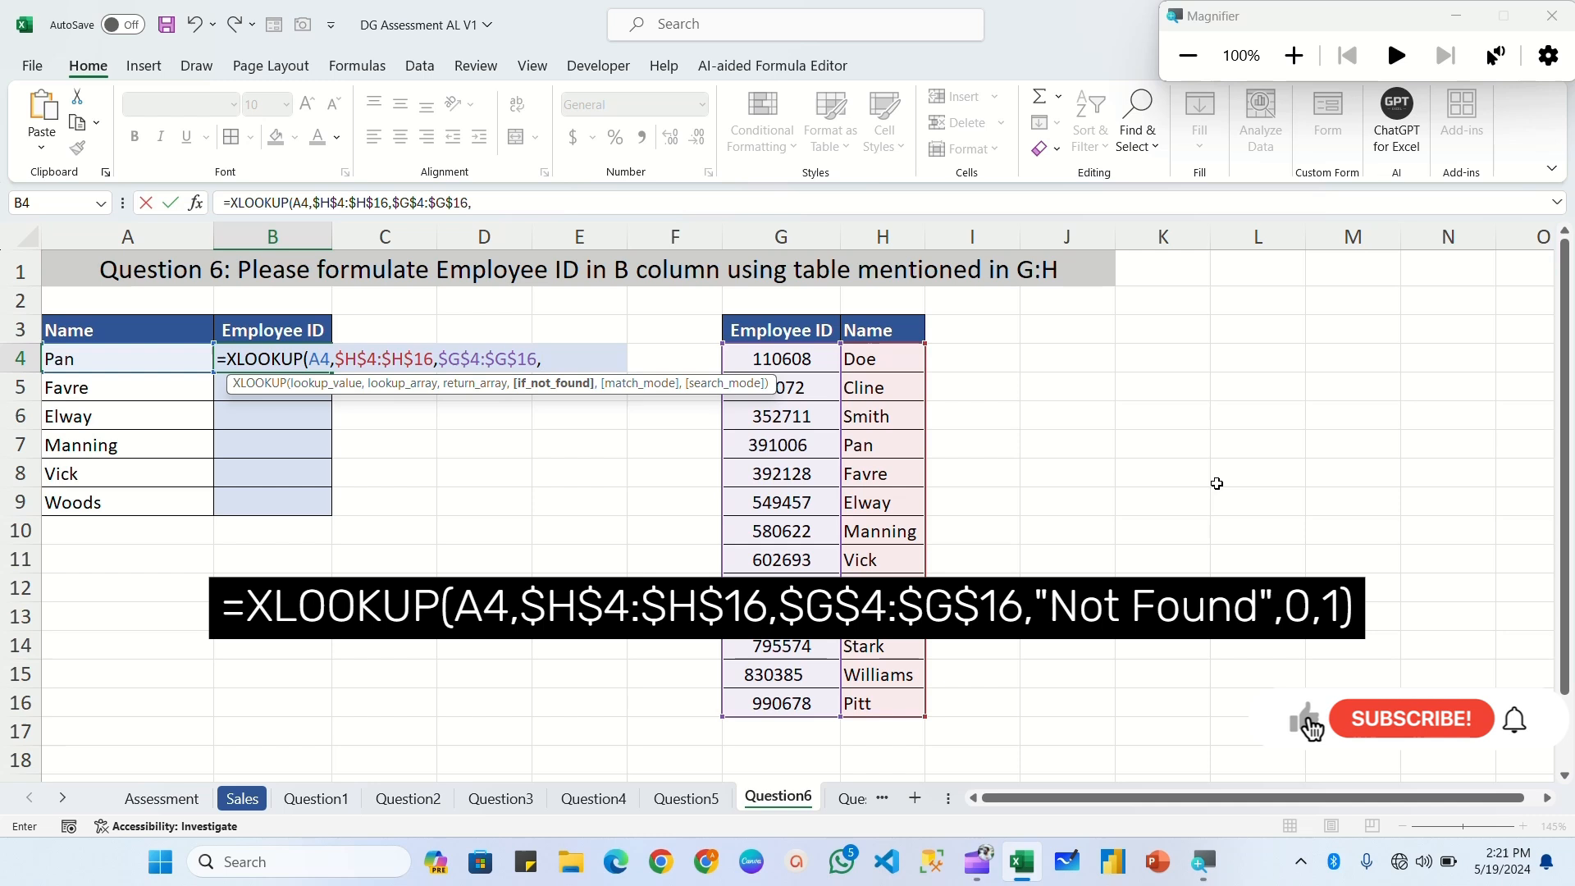
text("Not )
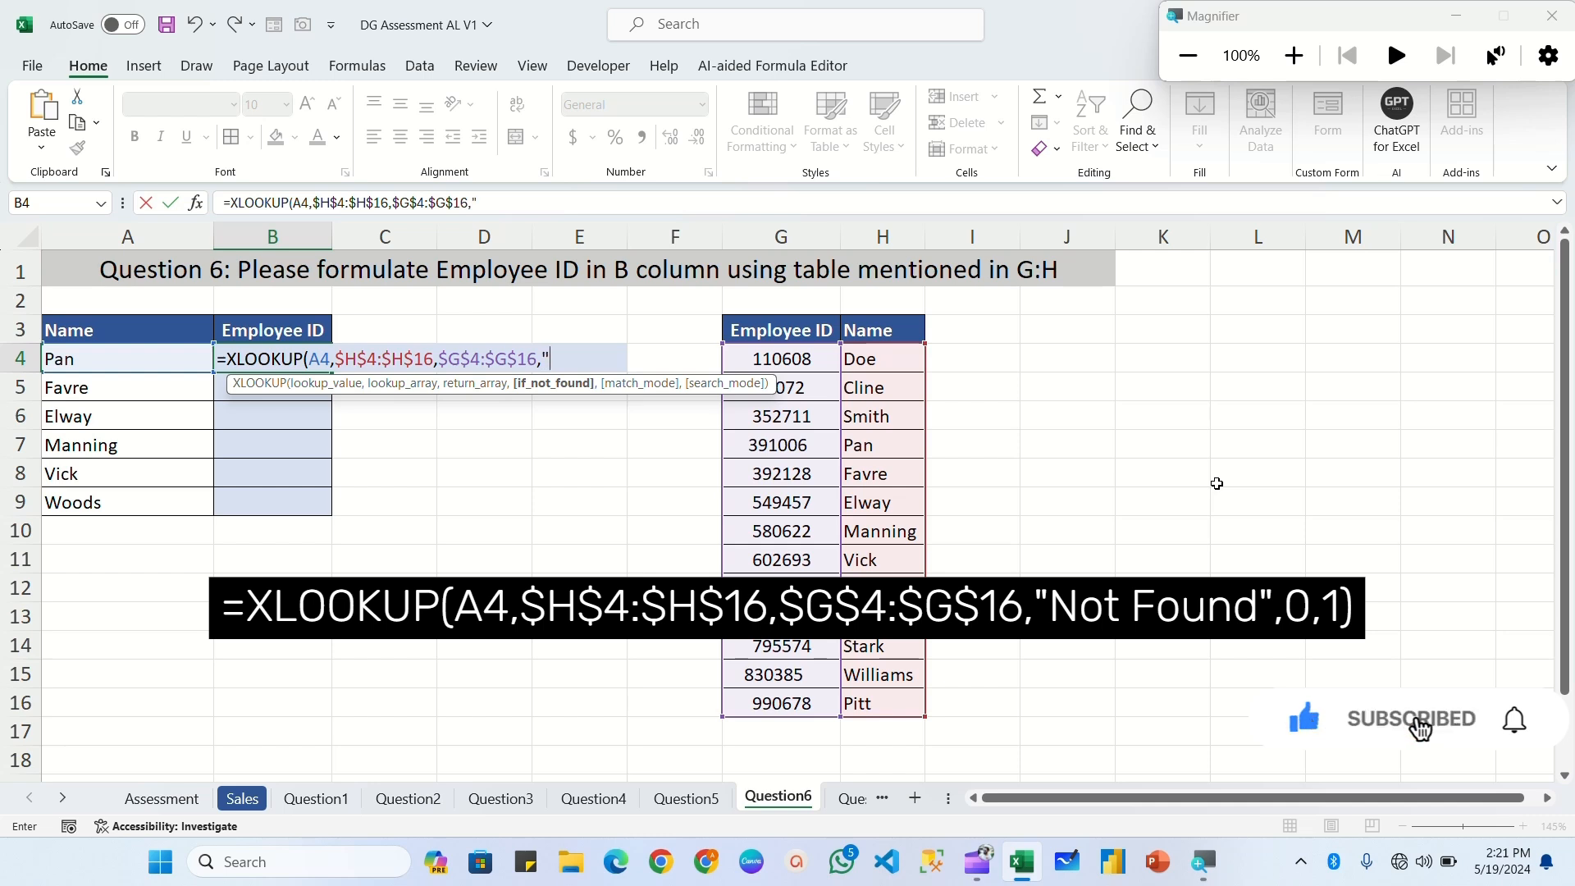
text(Found",)
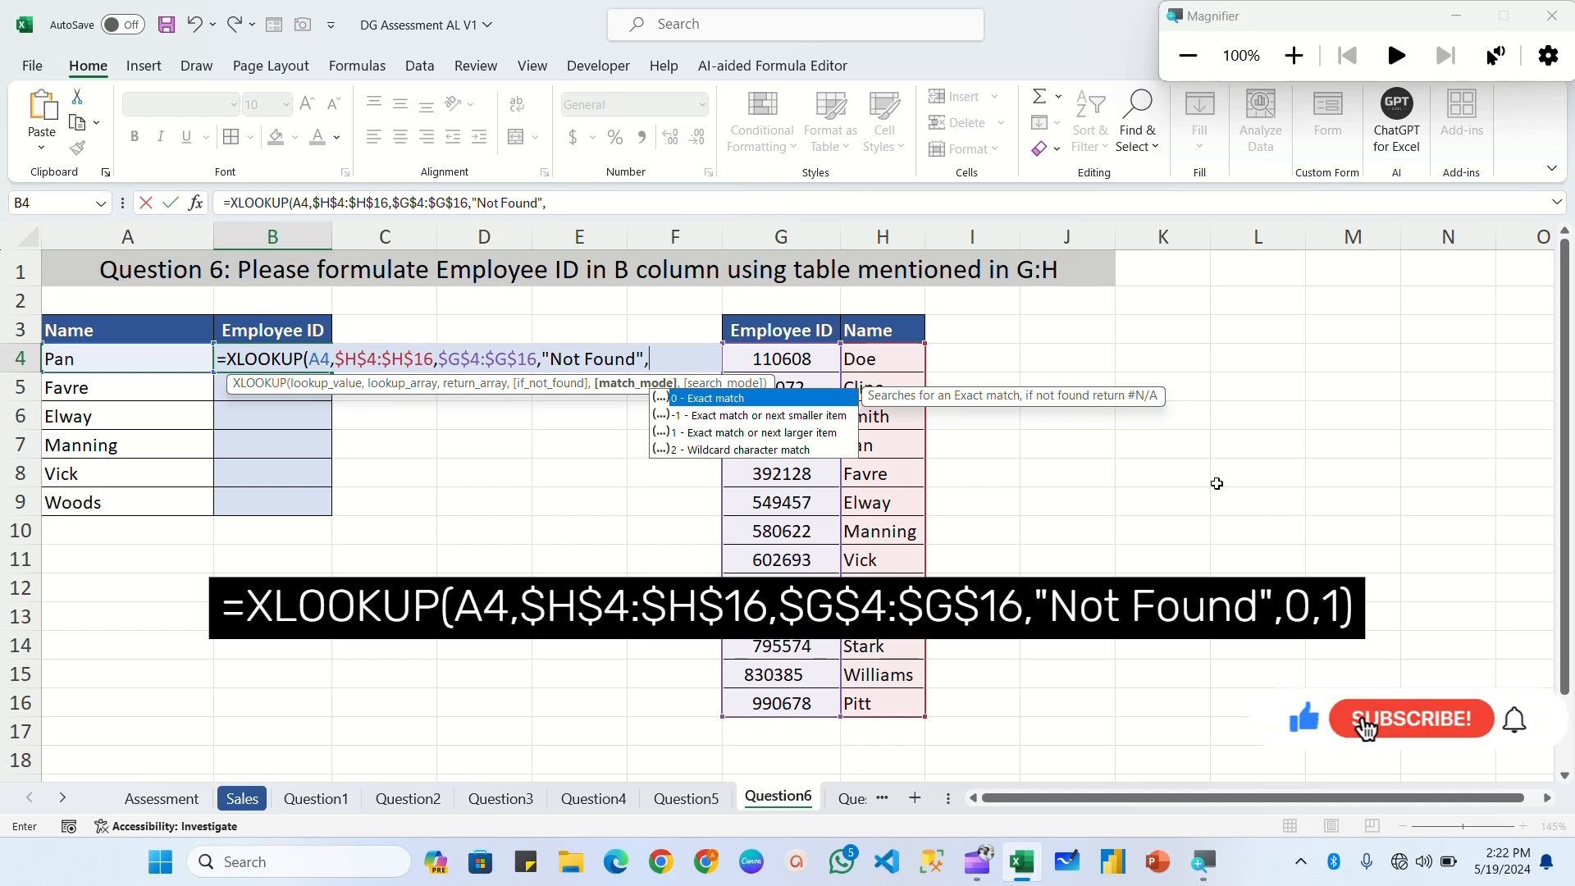
Finish the B4 XLOOKUP with match mode 0 for an exact match and search mode 1 for first-to-last.
text(0,)
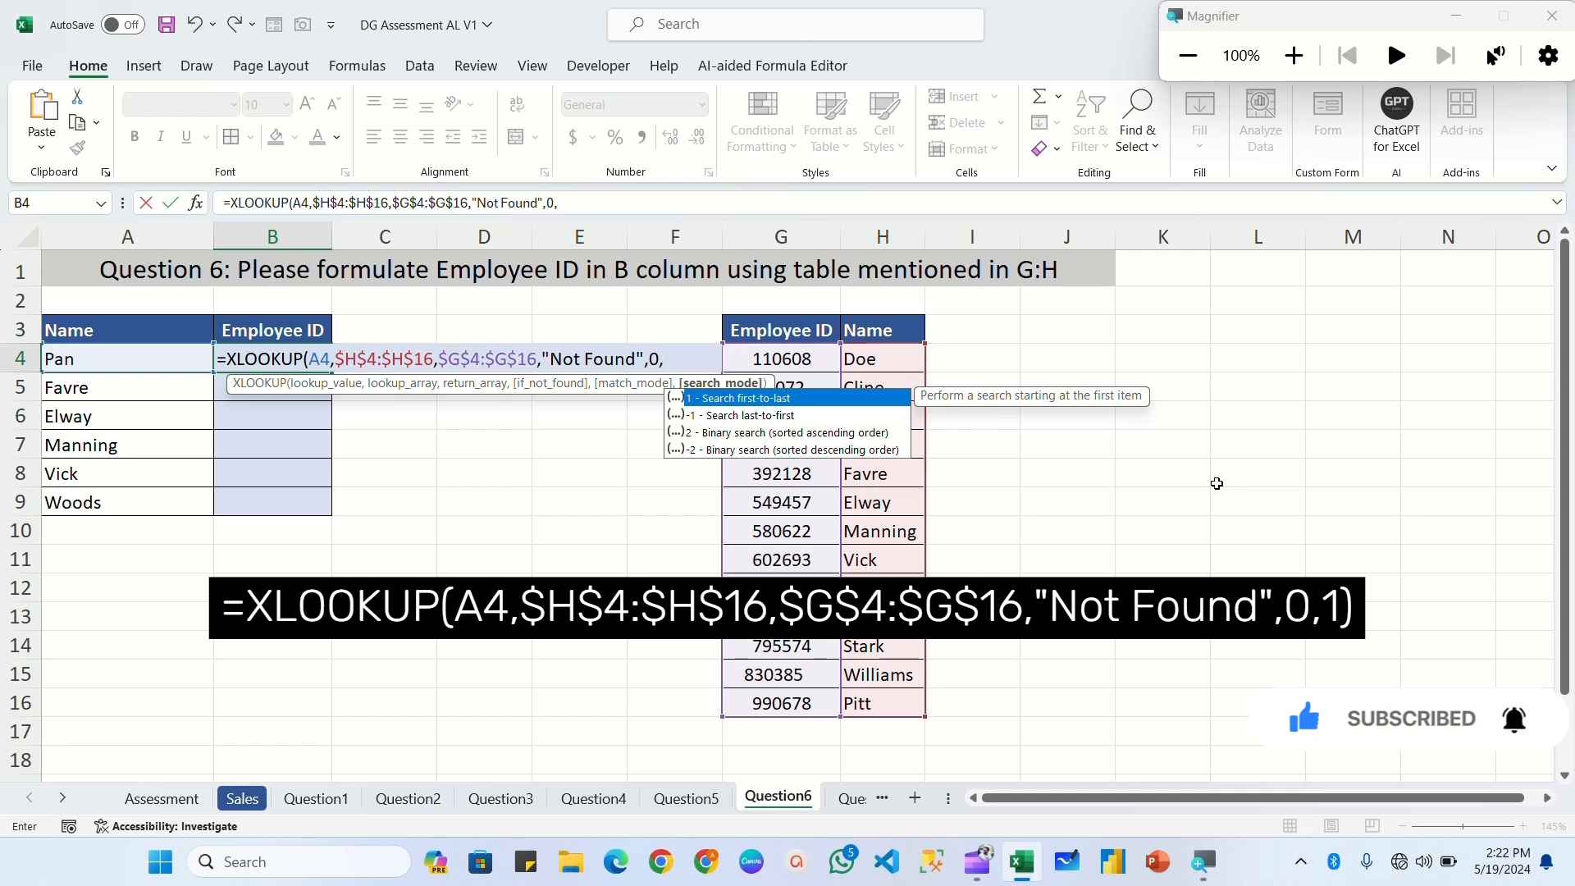
text(1))
key(Return)
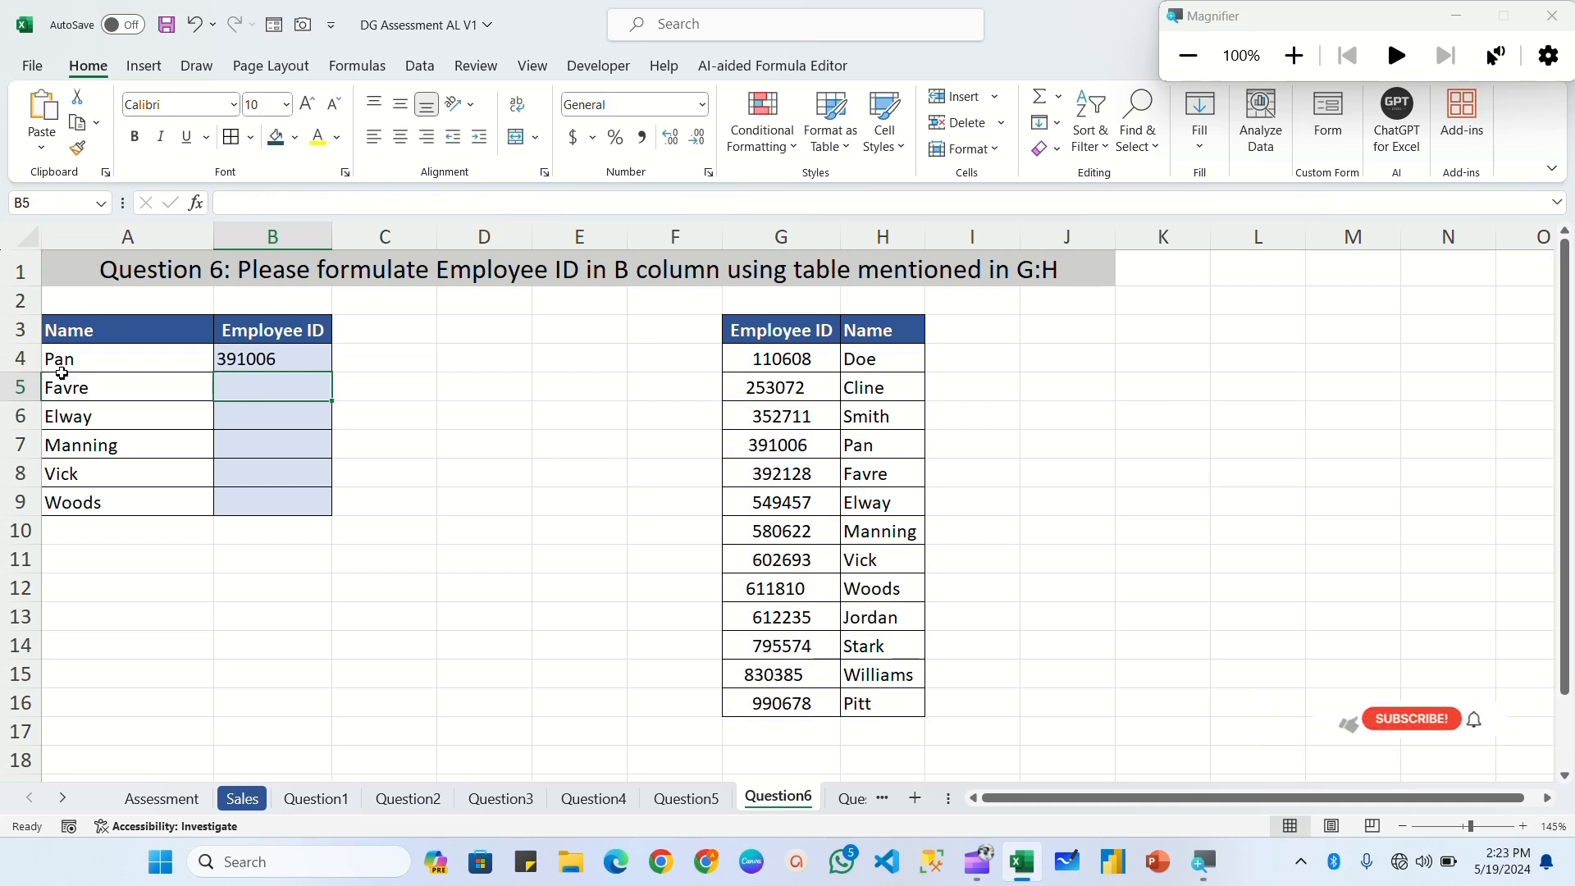
Compare the Employee ID returned in B4 with the matching name's entry in the G:H lookup table.
click(78, 358)
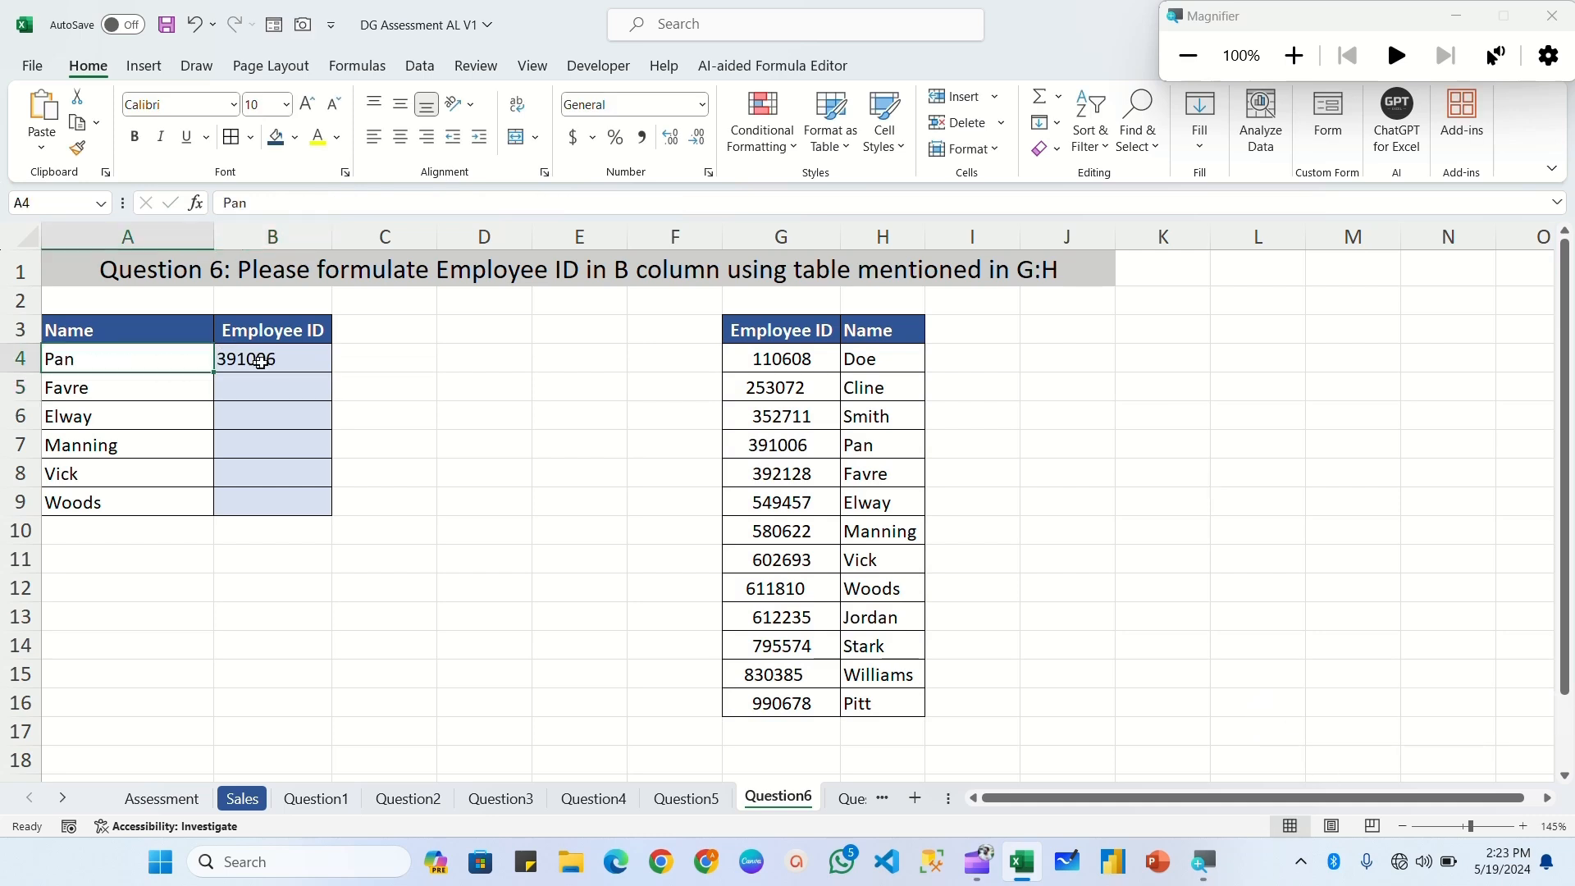
click(250, 361)
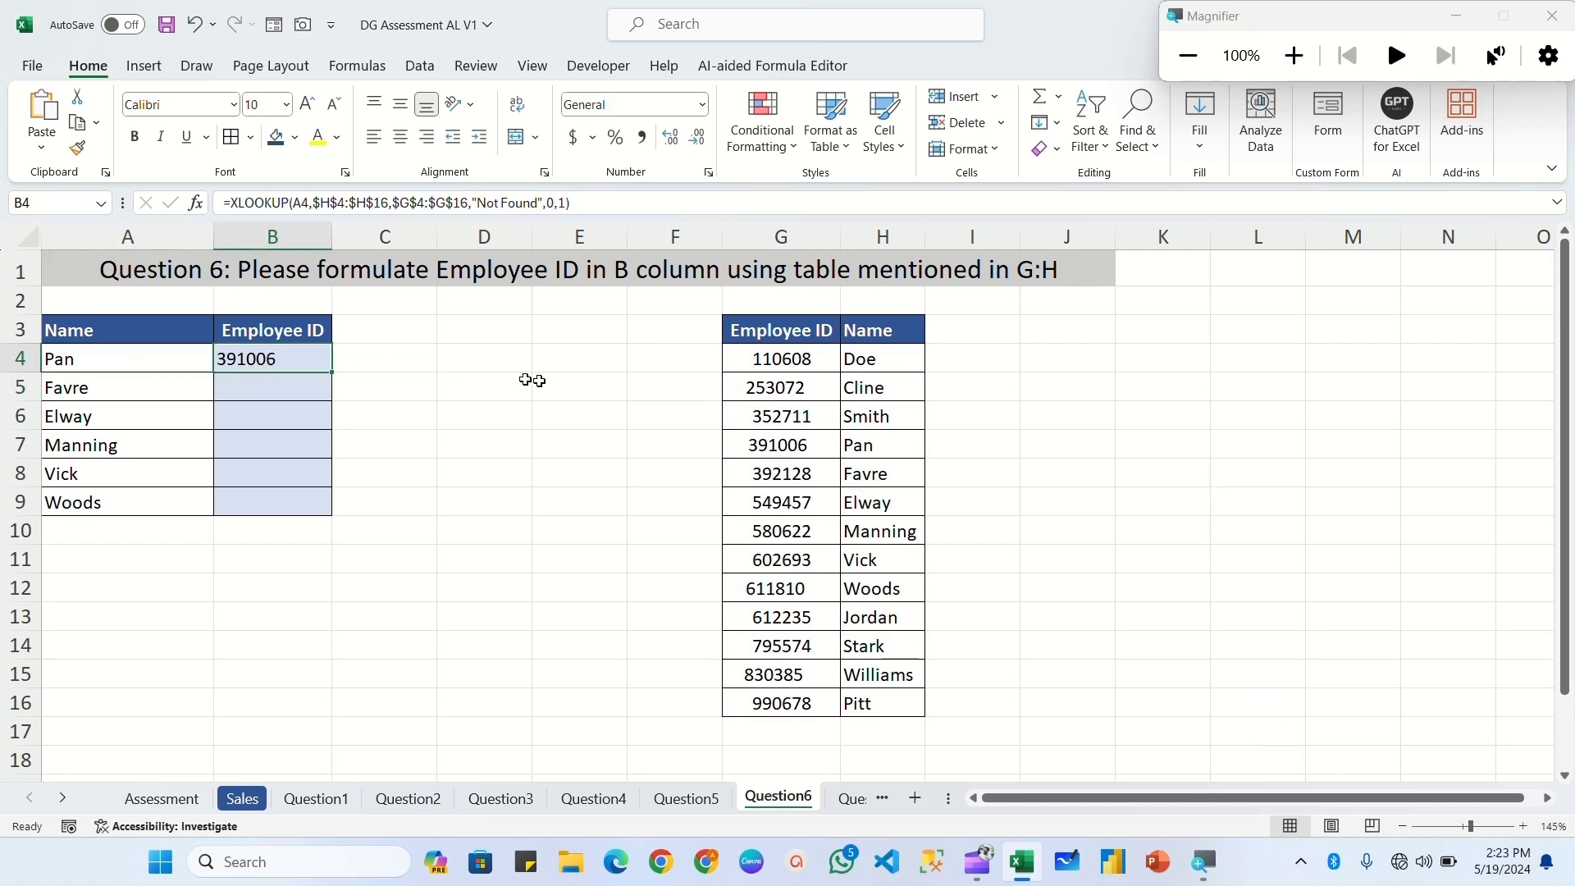
click(863, 448)
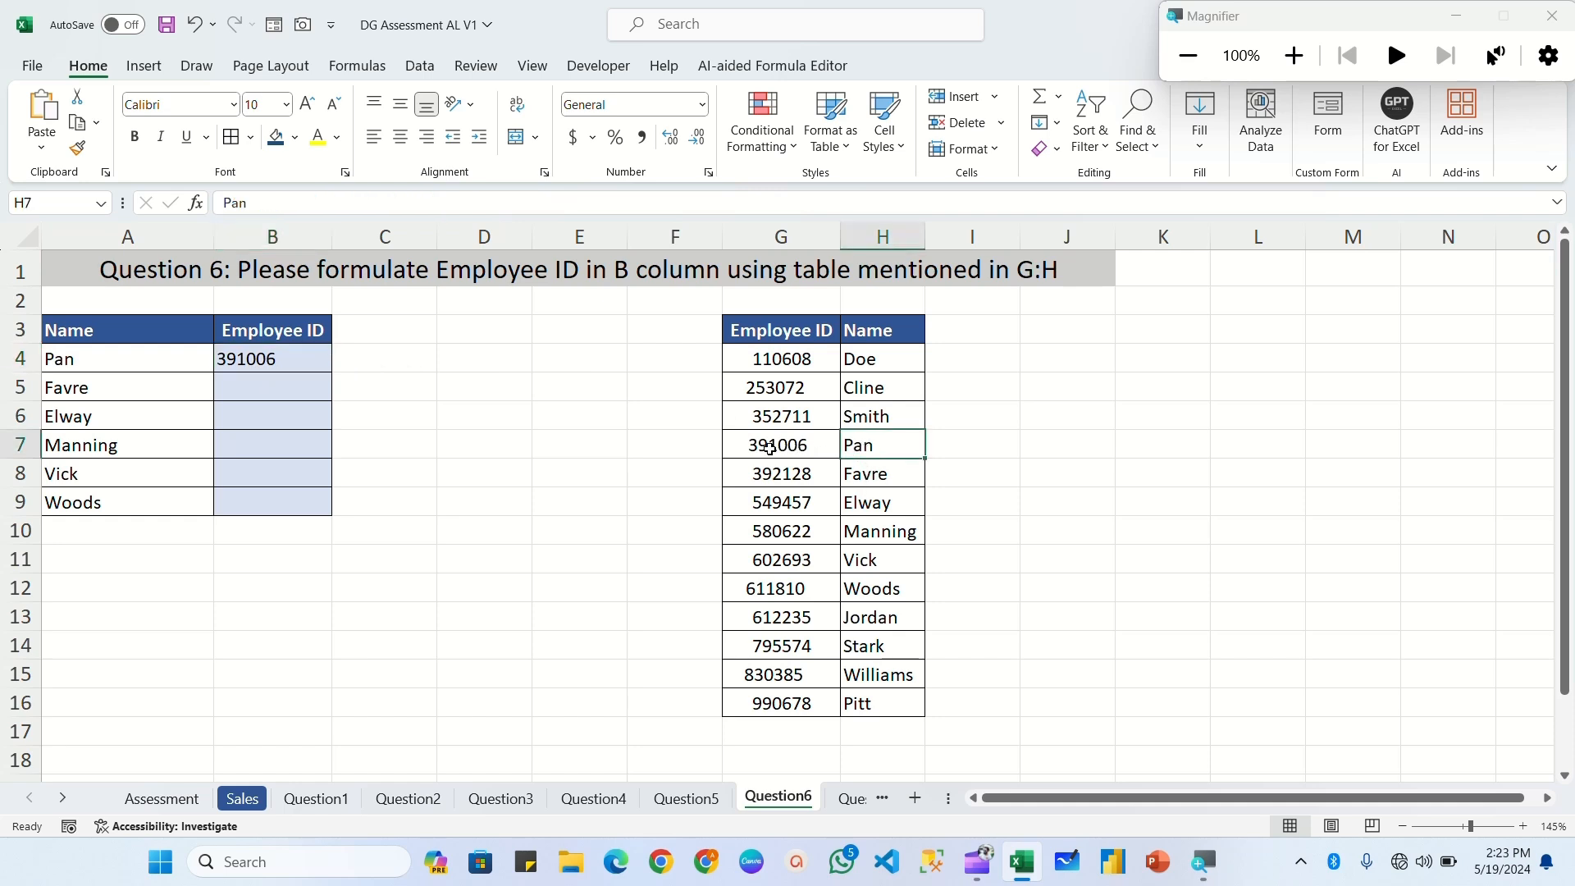
click(769, 448)
Fill the B4 XLOOKUP formula down to B9 and check the formulas in the filled Employee ID cells.
click(277, 360)
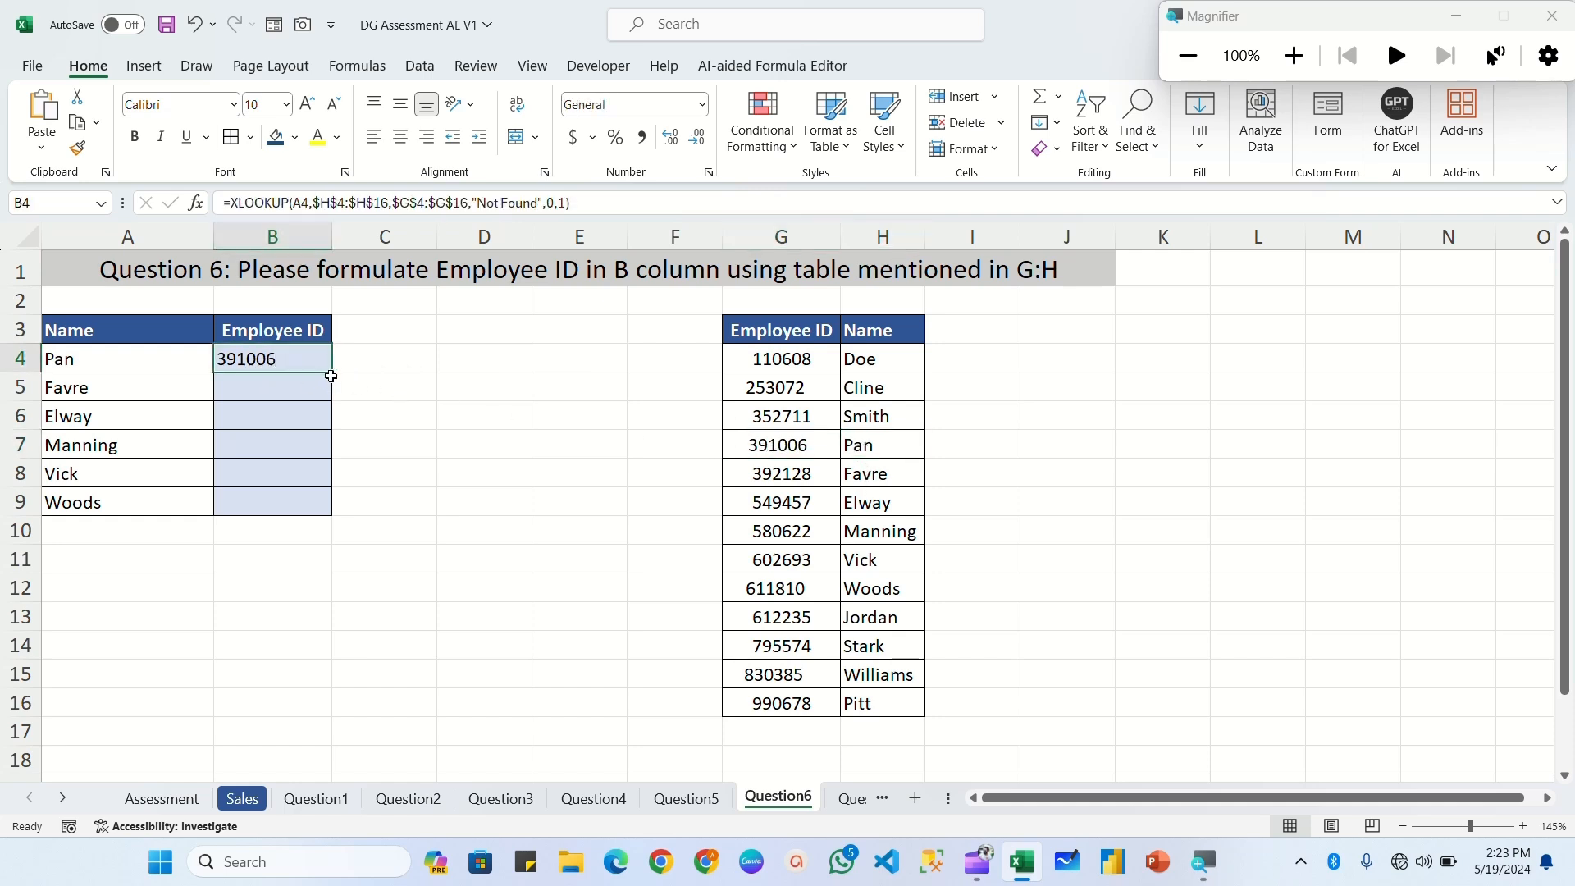
drag(335, 375, 331, 509)
click(272, 396)
click(281, 418)
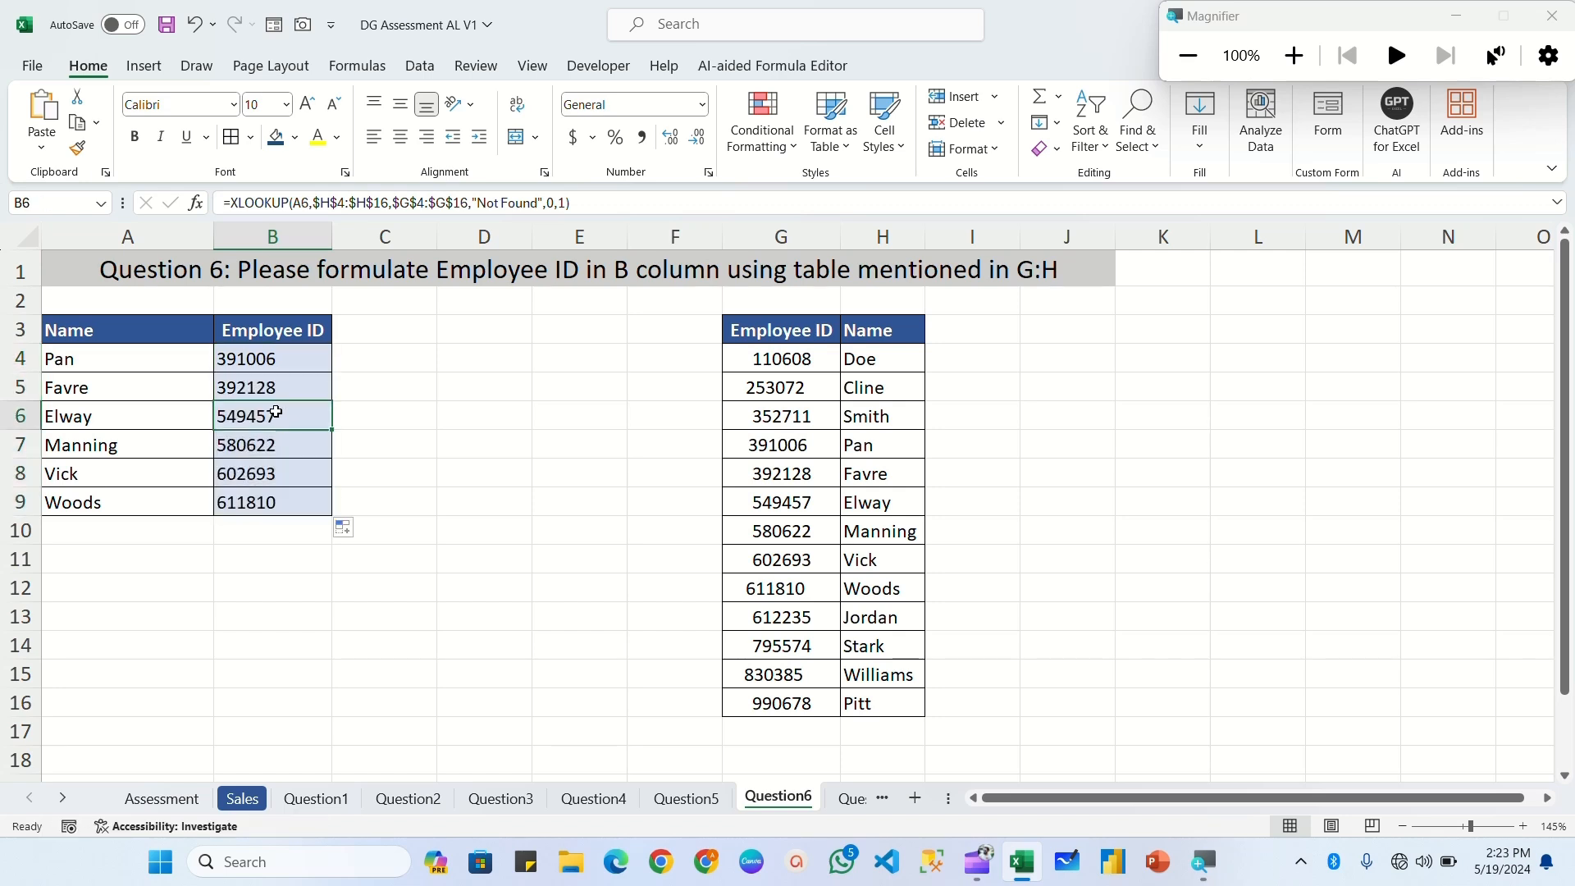
click(271, 443)
click(264, 478)
key(Down)
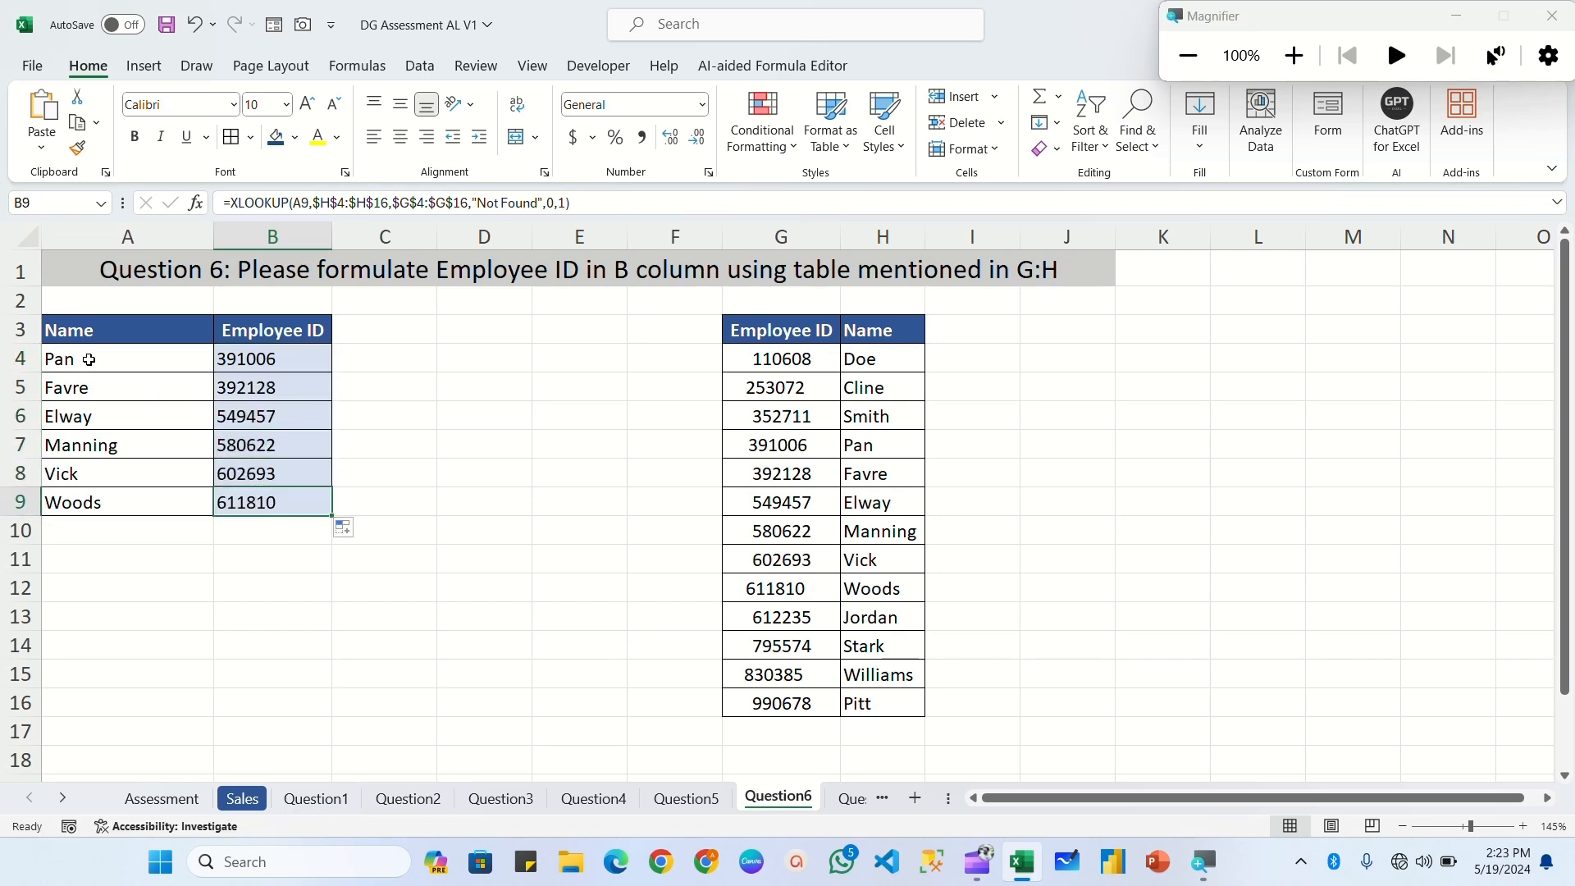
click(605, 495)
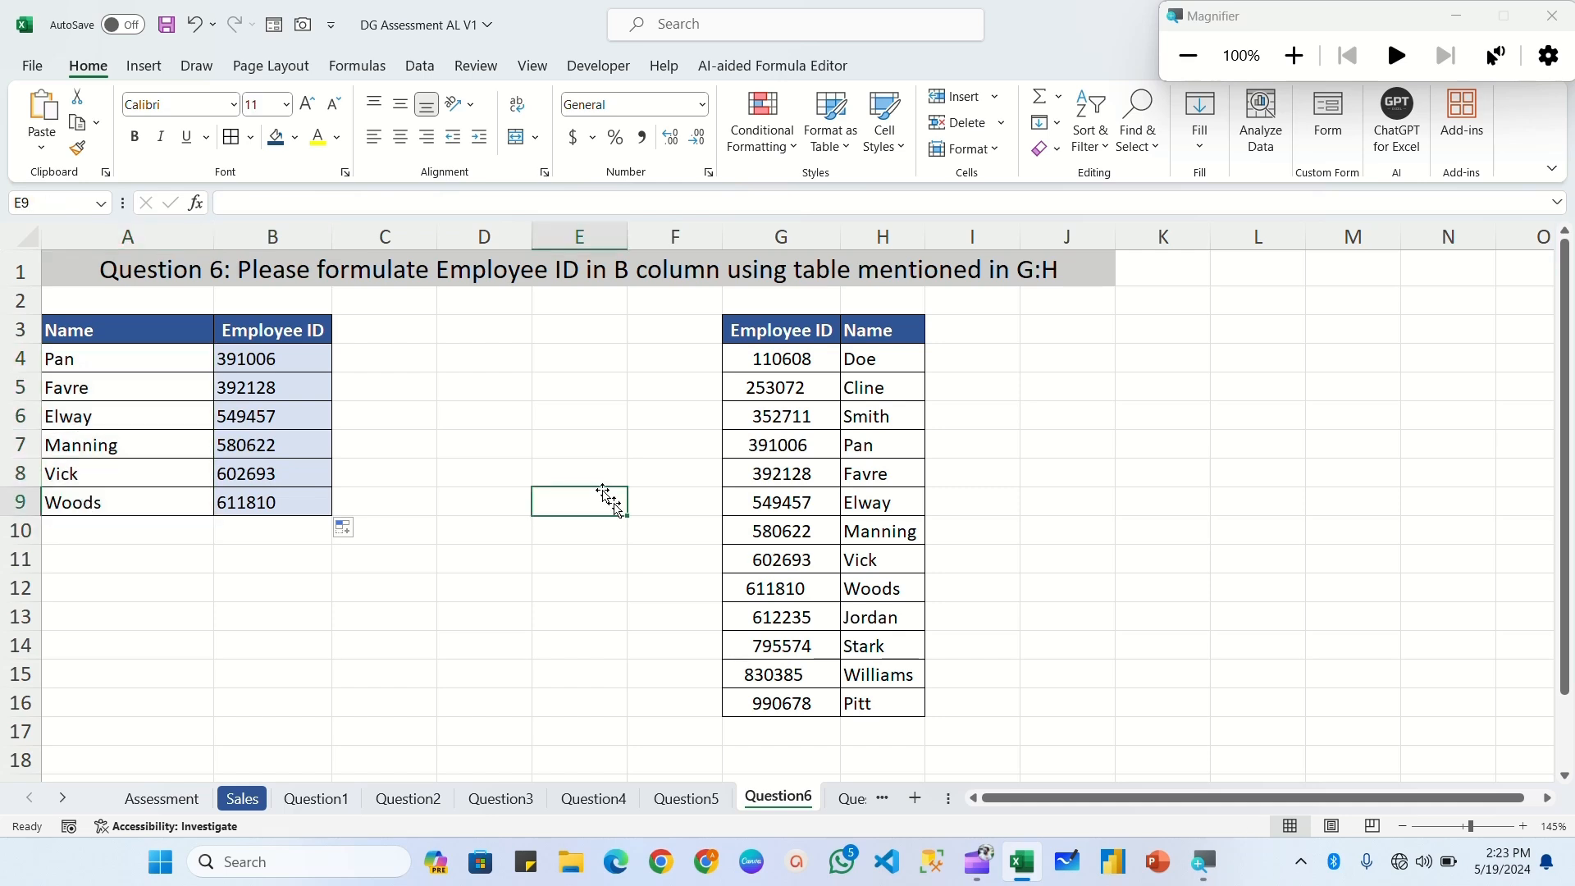
On the Question7 sheet, insert a 2-D clustered column chart from the Position and Count table A3:B8.
click(847, 799)
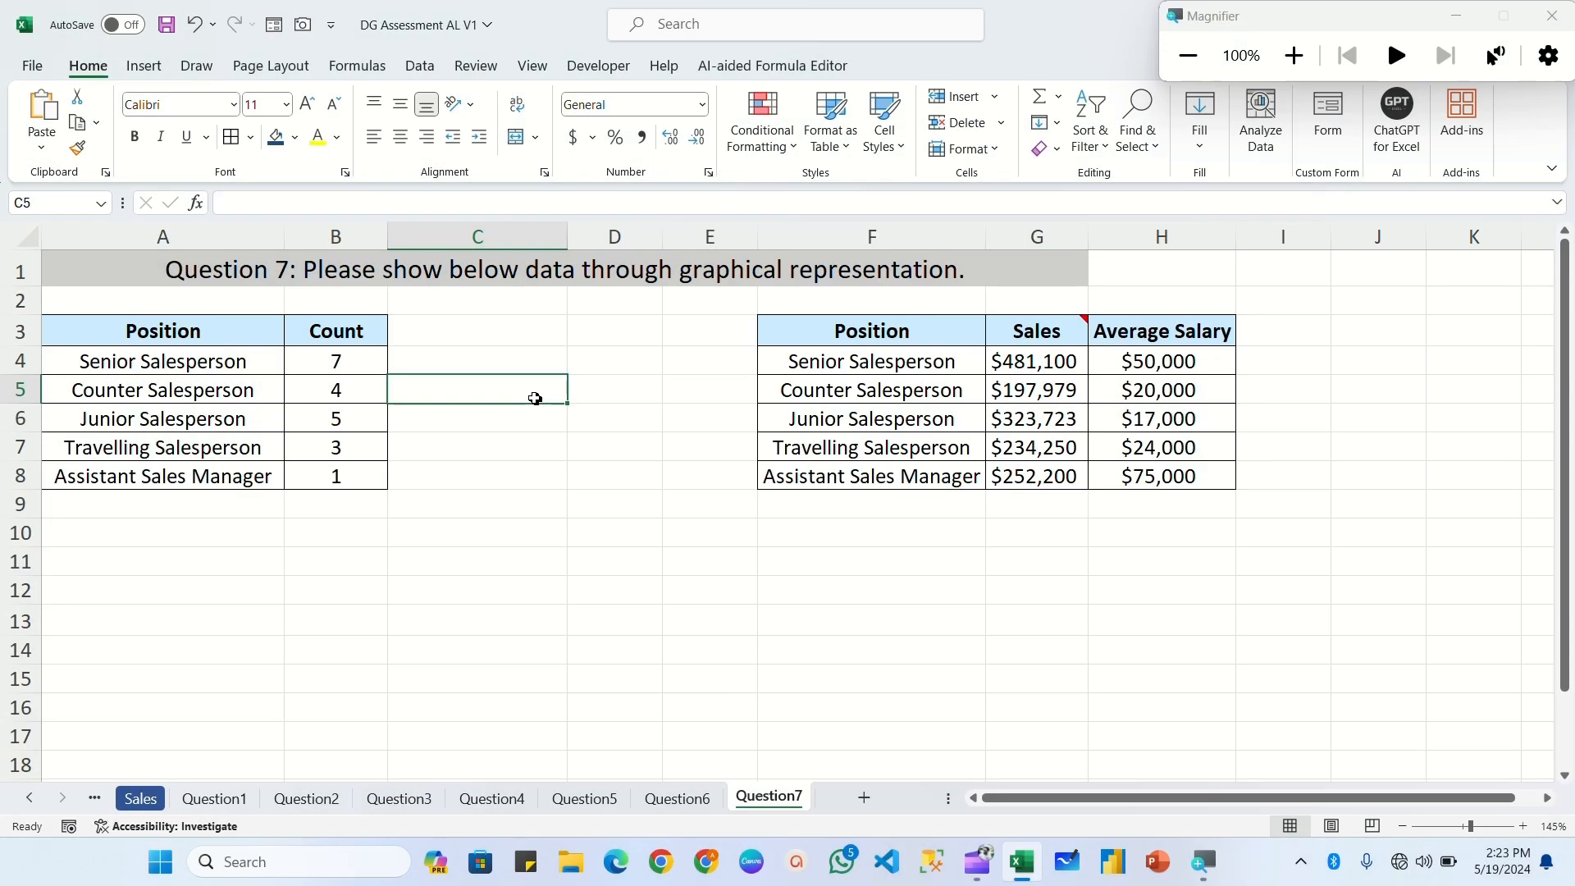
click(430, 339)
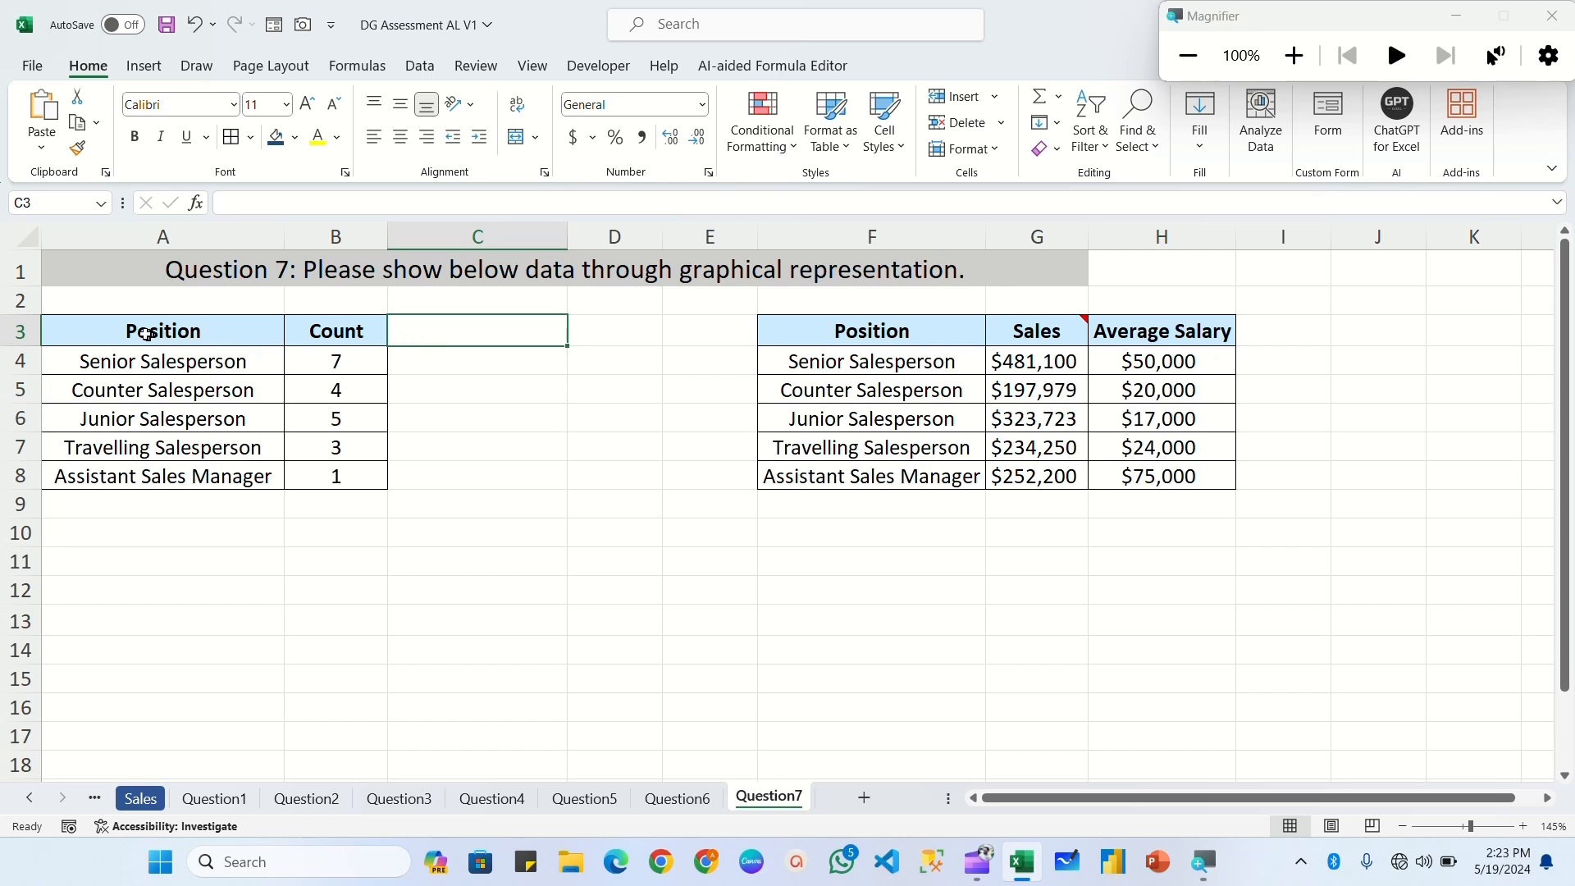
drag(147, 334, 344, 474)
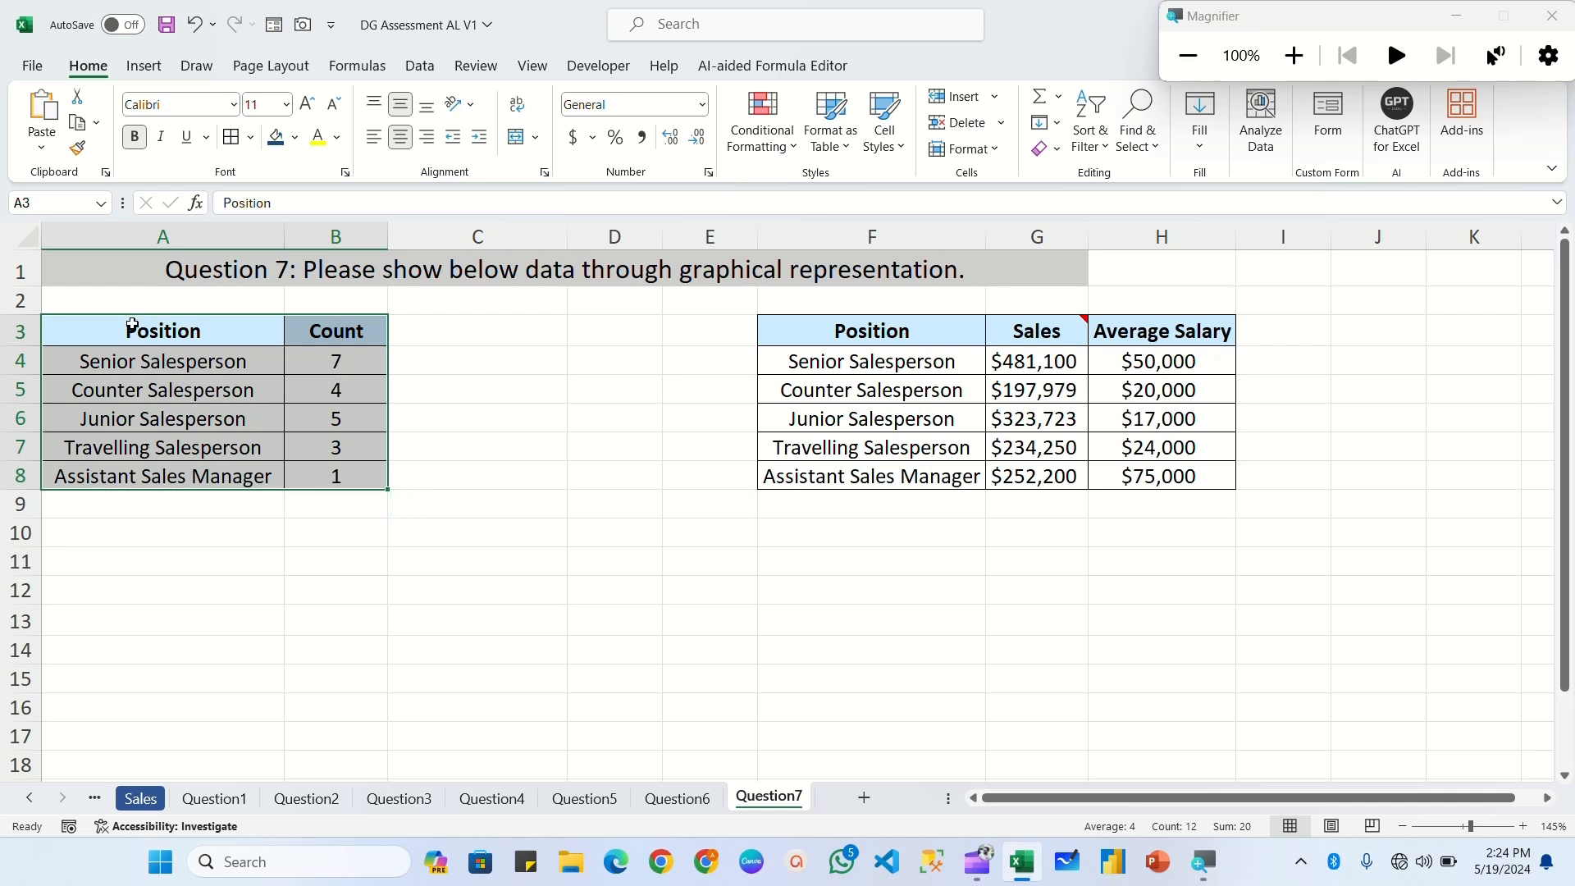
drag(131, 325, 343, 476)
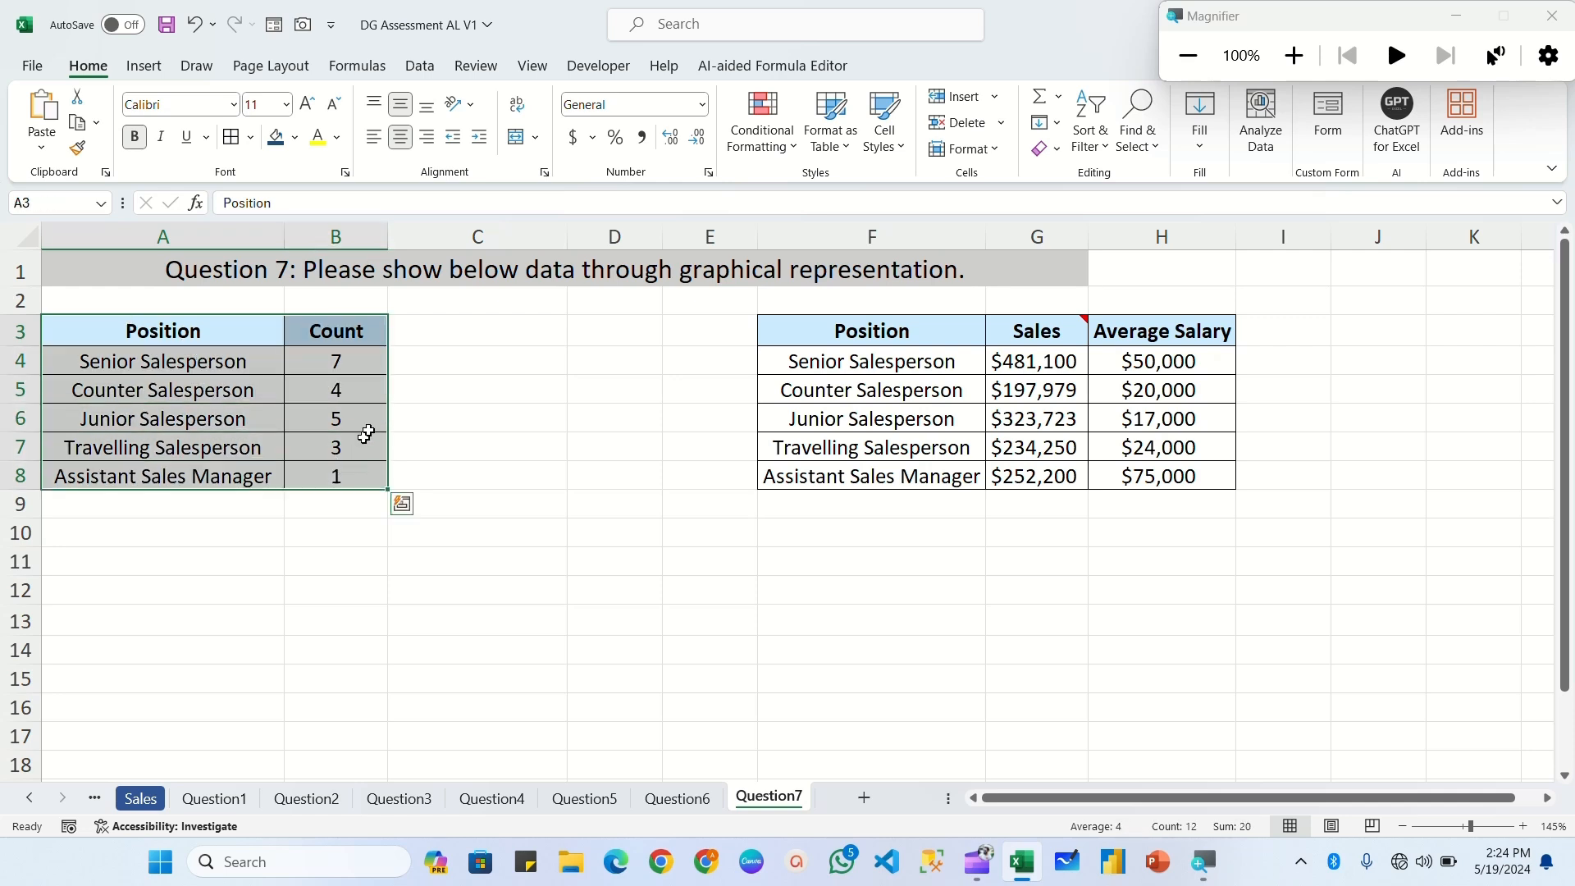
click(141, 69)
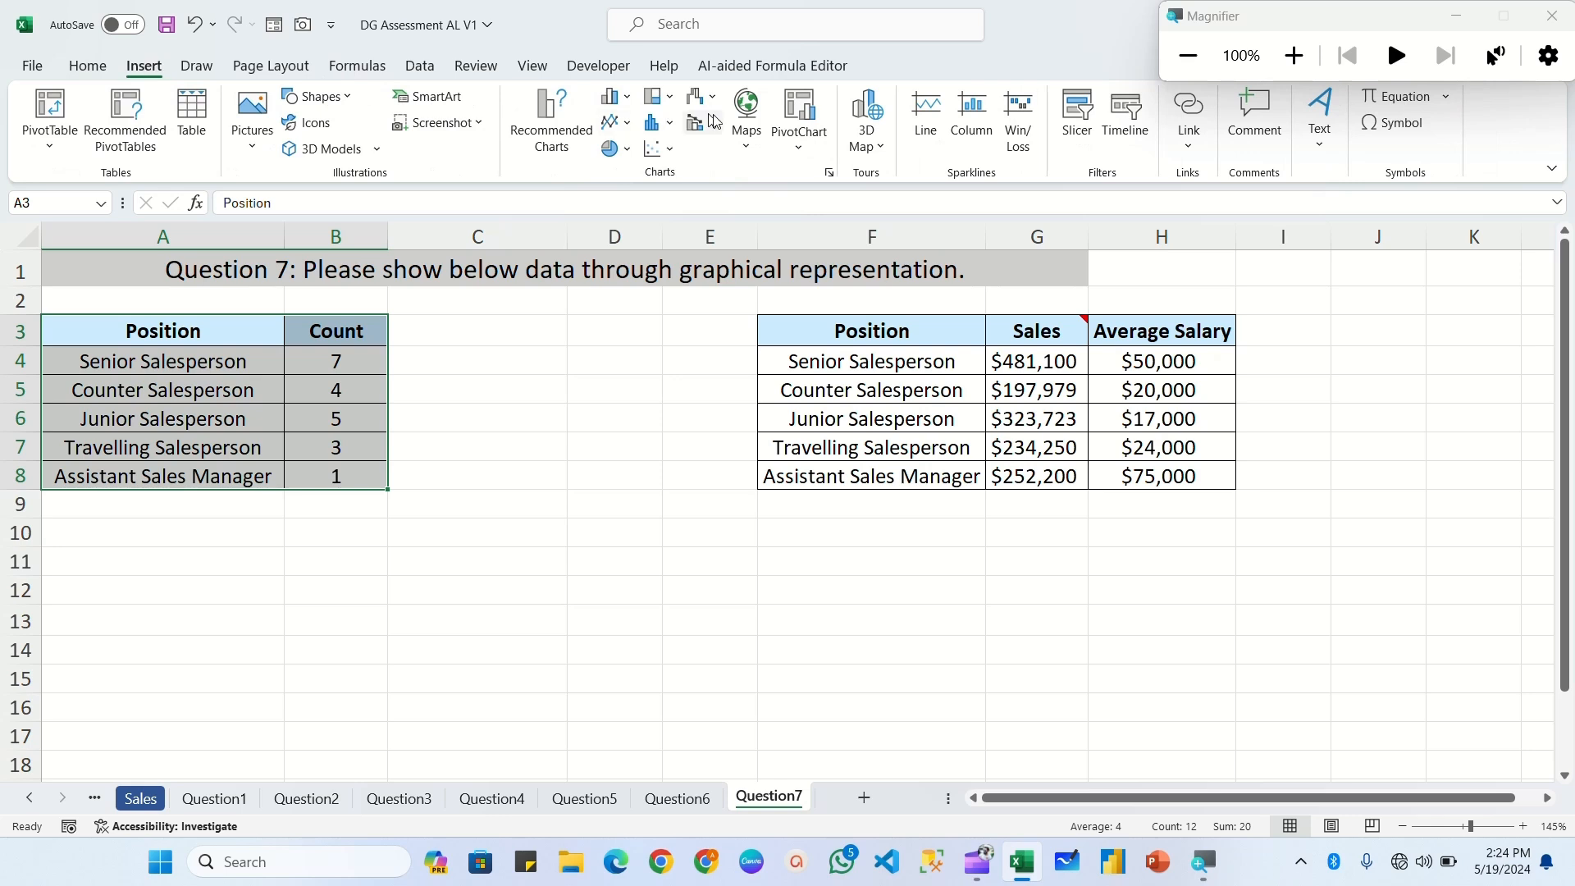
click(629, 99)
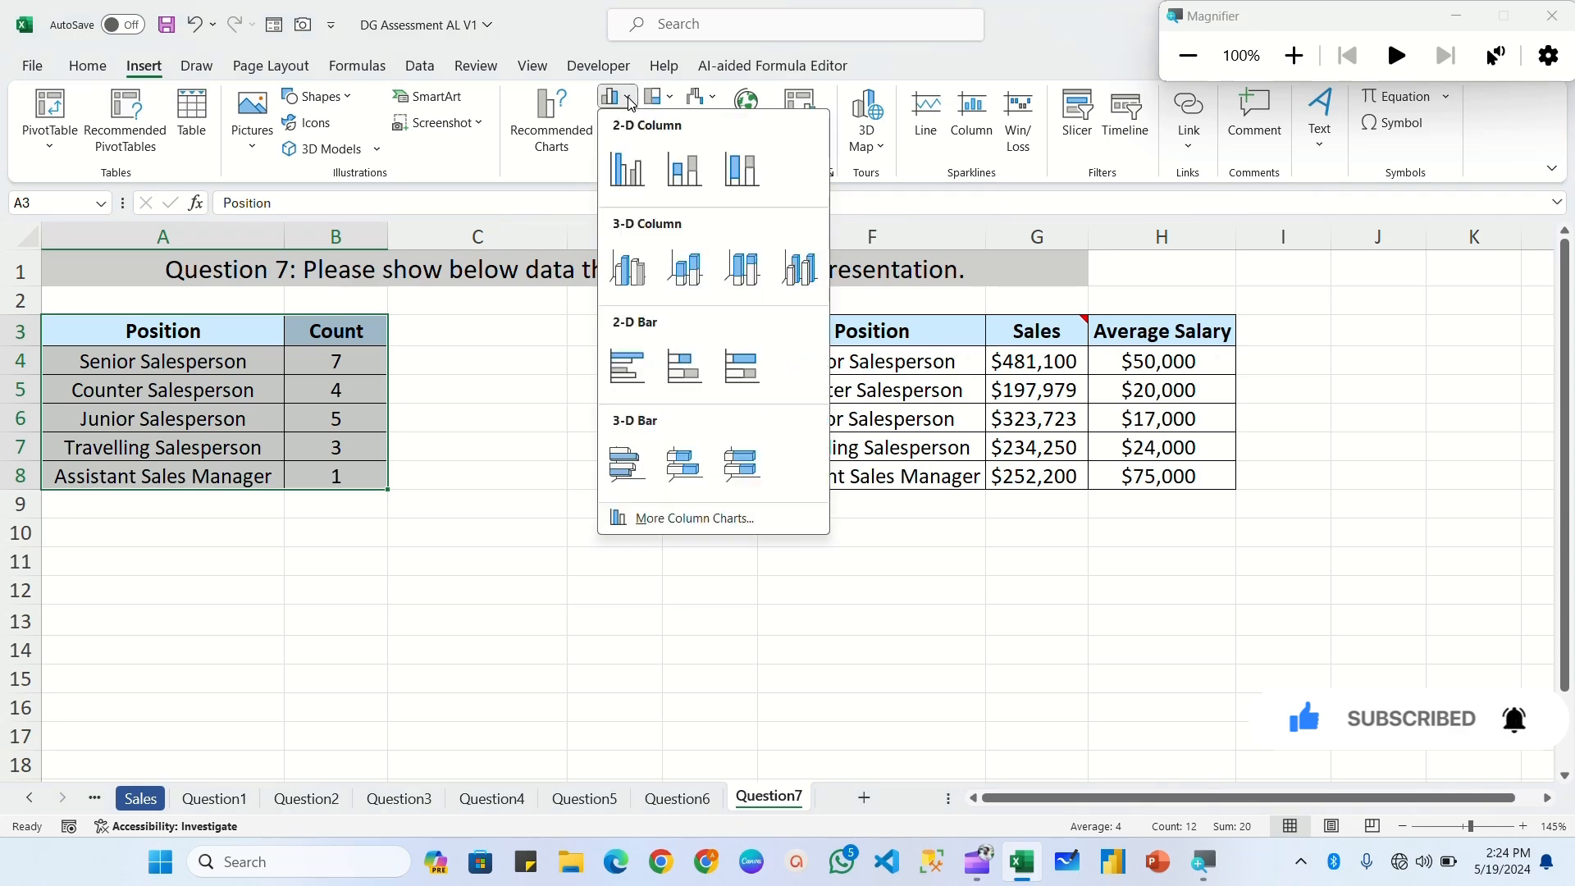
click(634, 185)
Shrink the Count chart, place it directly below its table, and apply the wide-column style with data labels and a grey gradient background.
drag(1089, 351, 982, 423)
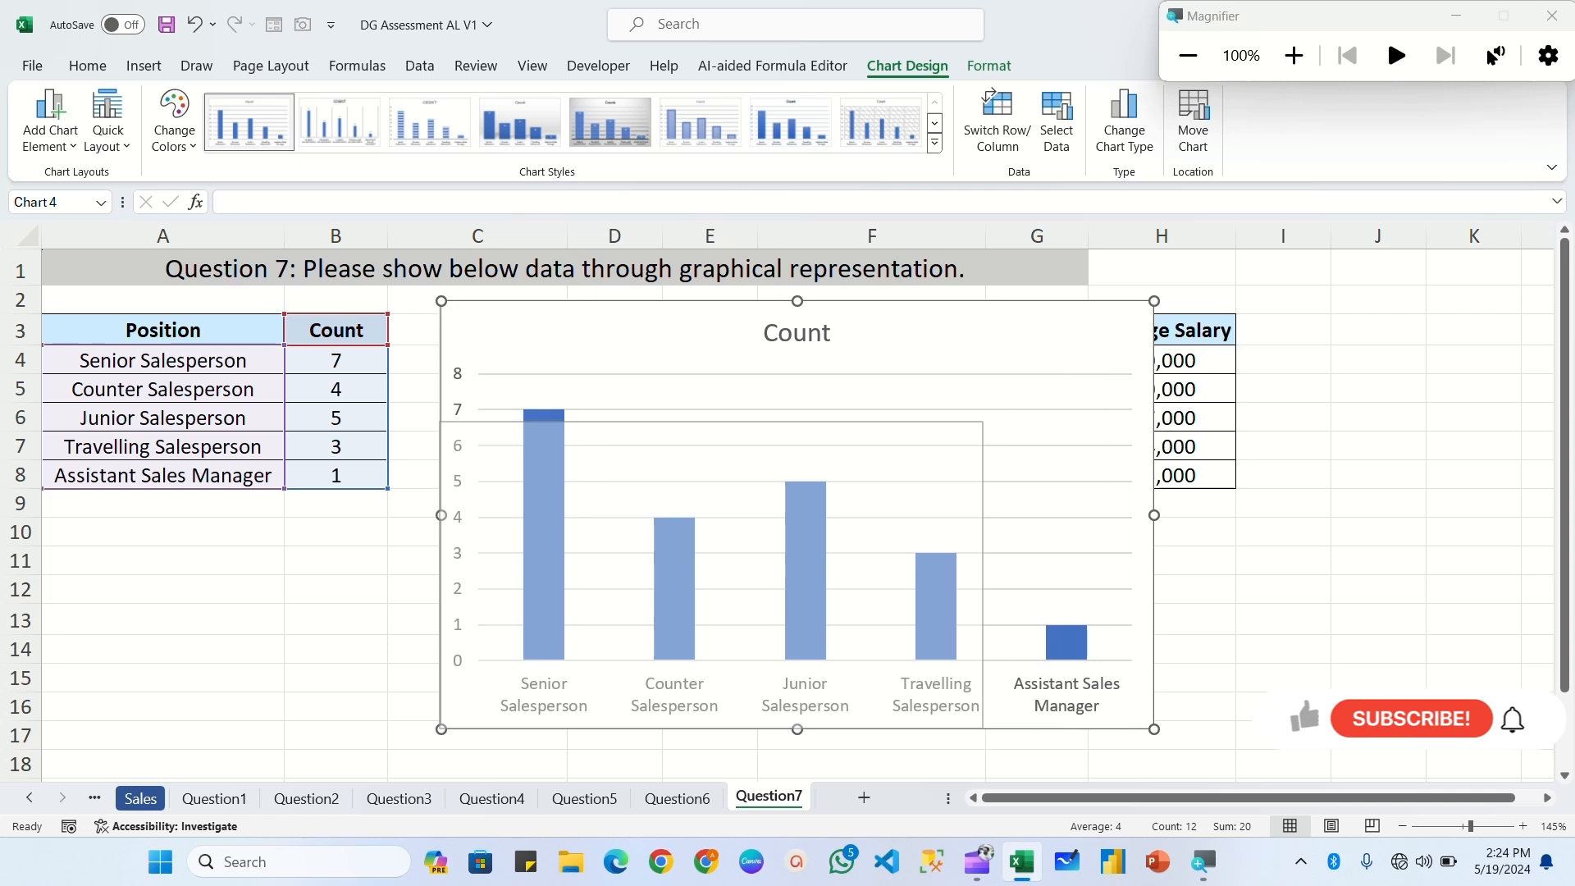
drag(792, 447, 400, 518)
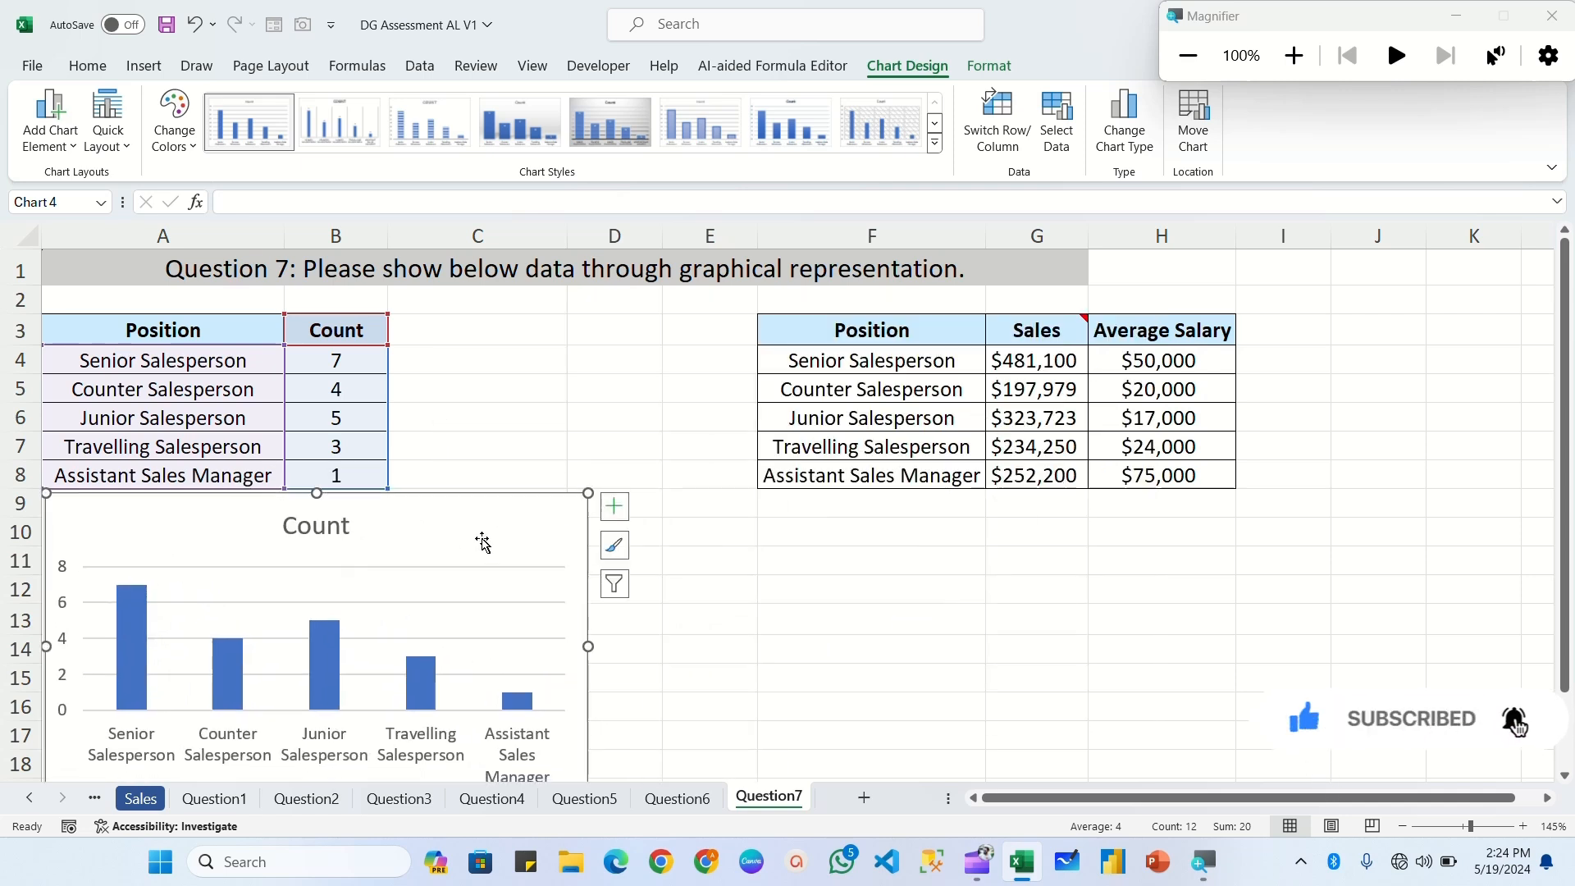
click(935, 143)
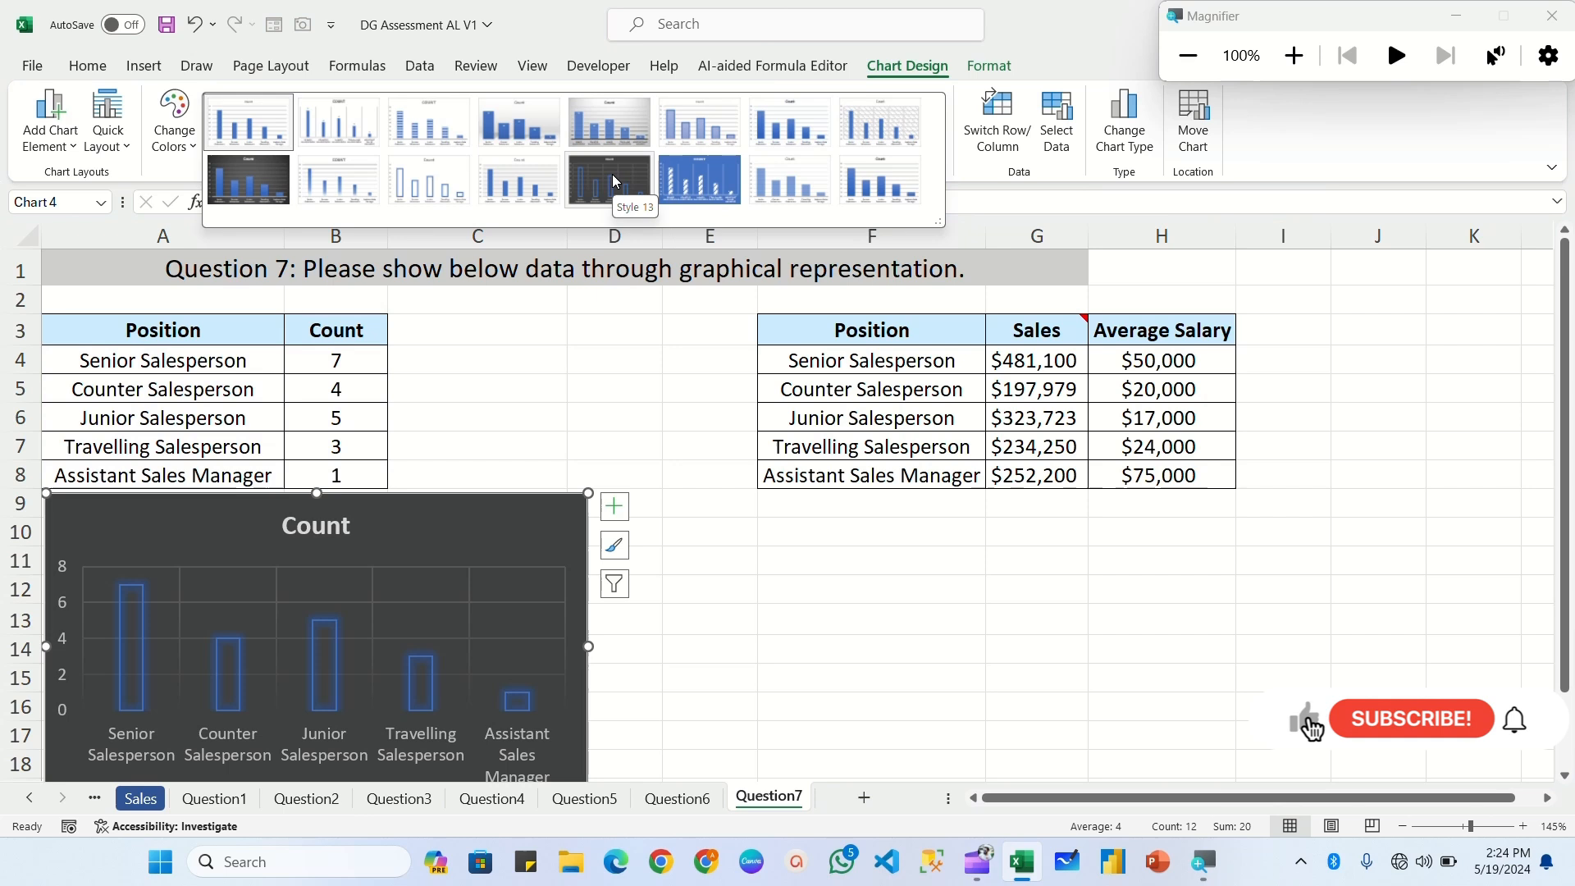
click(517, 130)
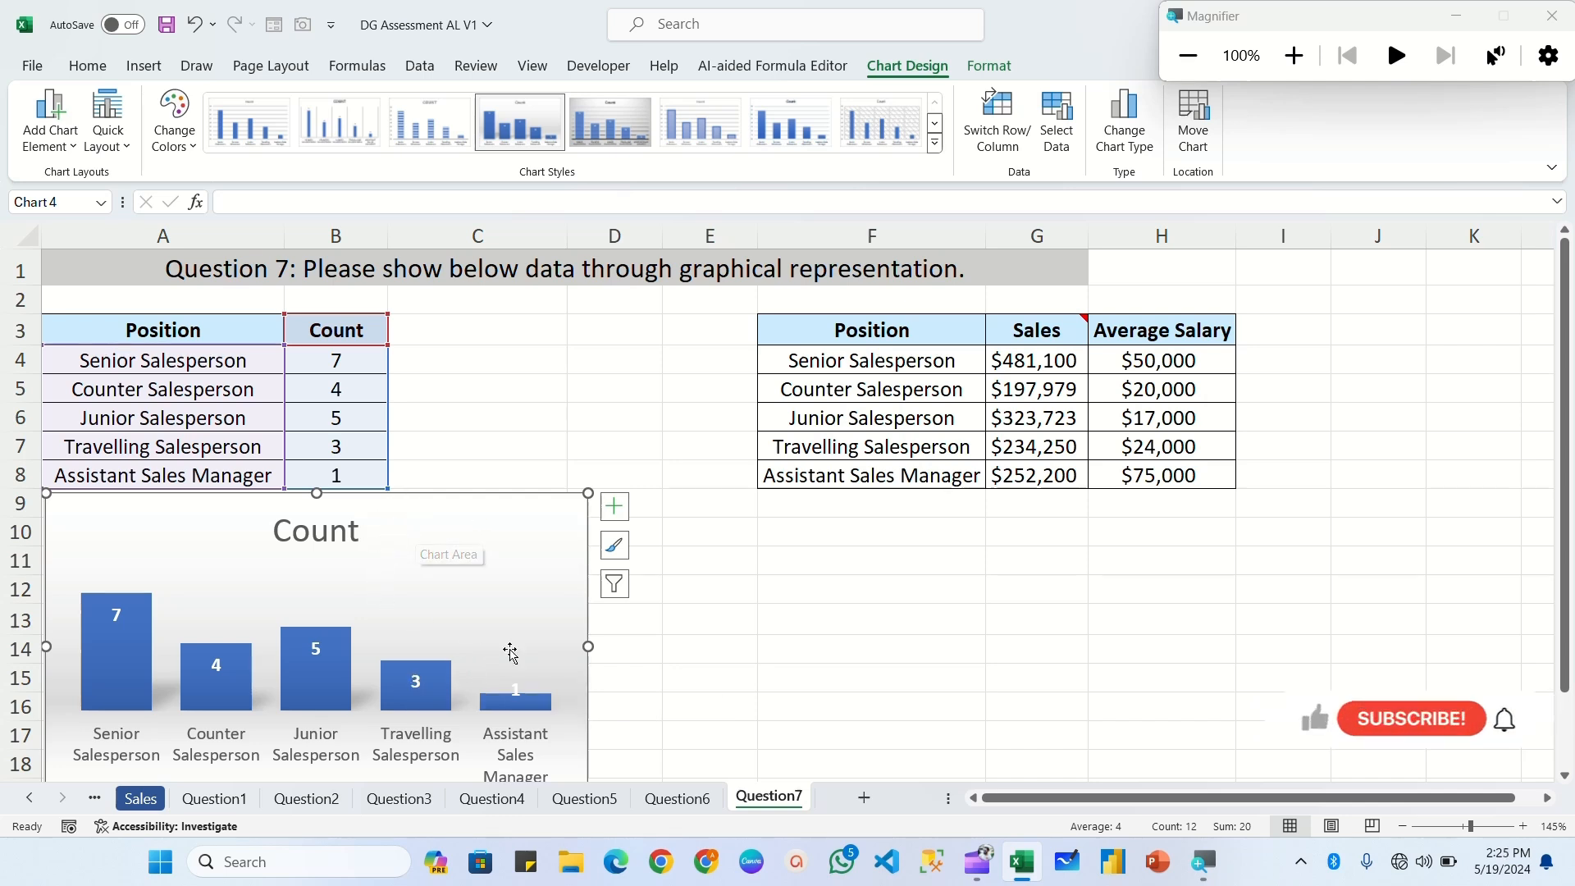
drag(587, 645, 555, 645)
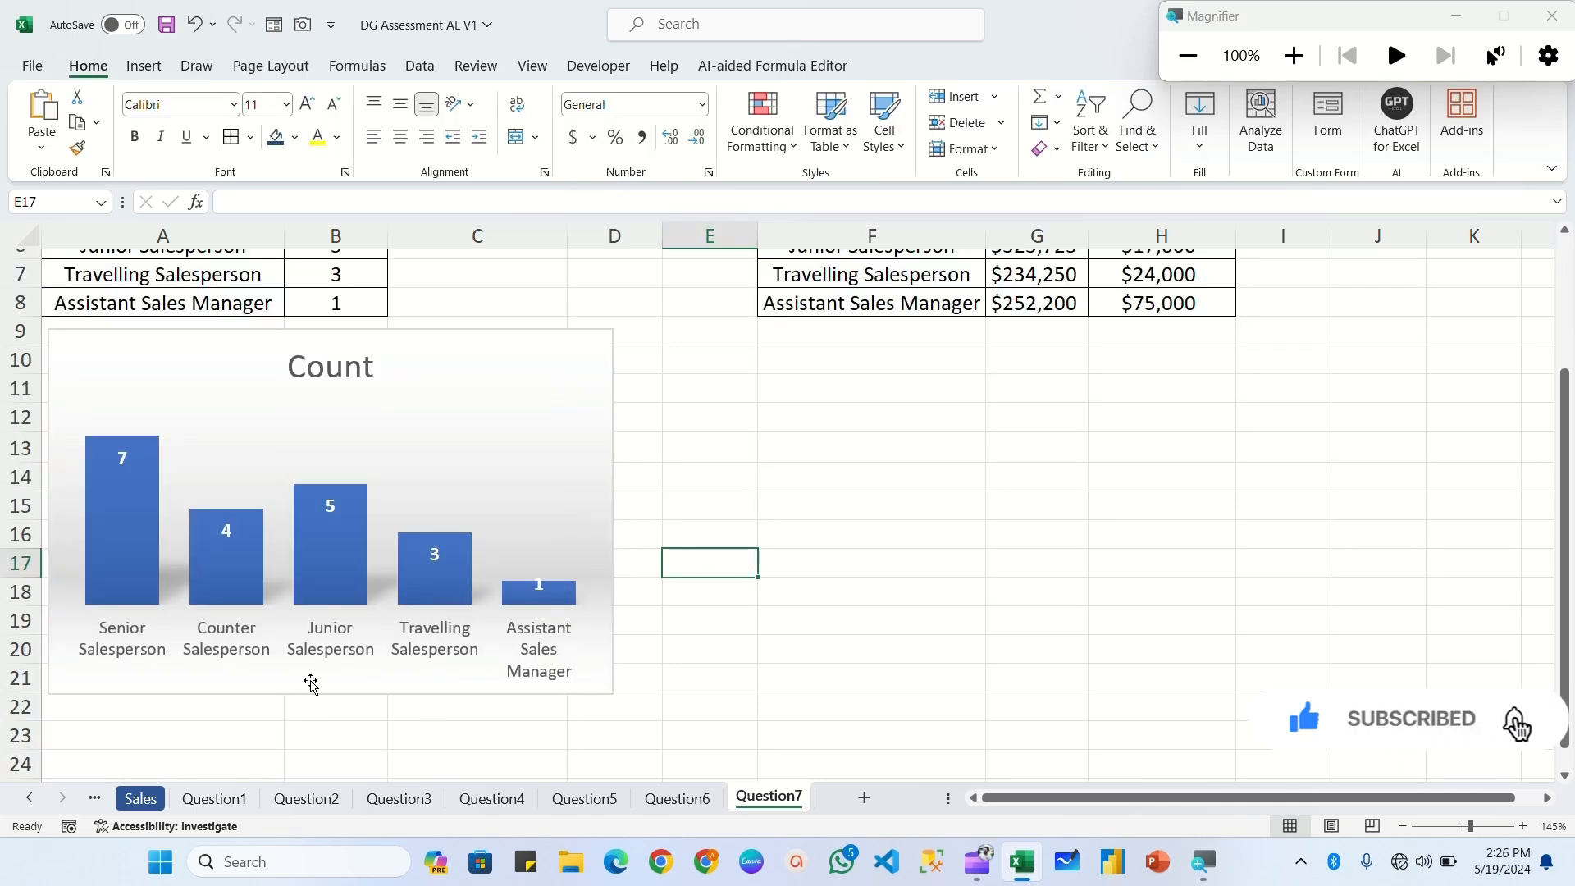
Review the Position, Sales and Average Salary table and read the note attached to the Sales header.
scroll(892, 587, up, 2)
click(892, 587)
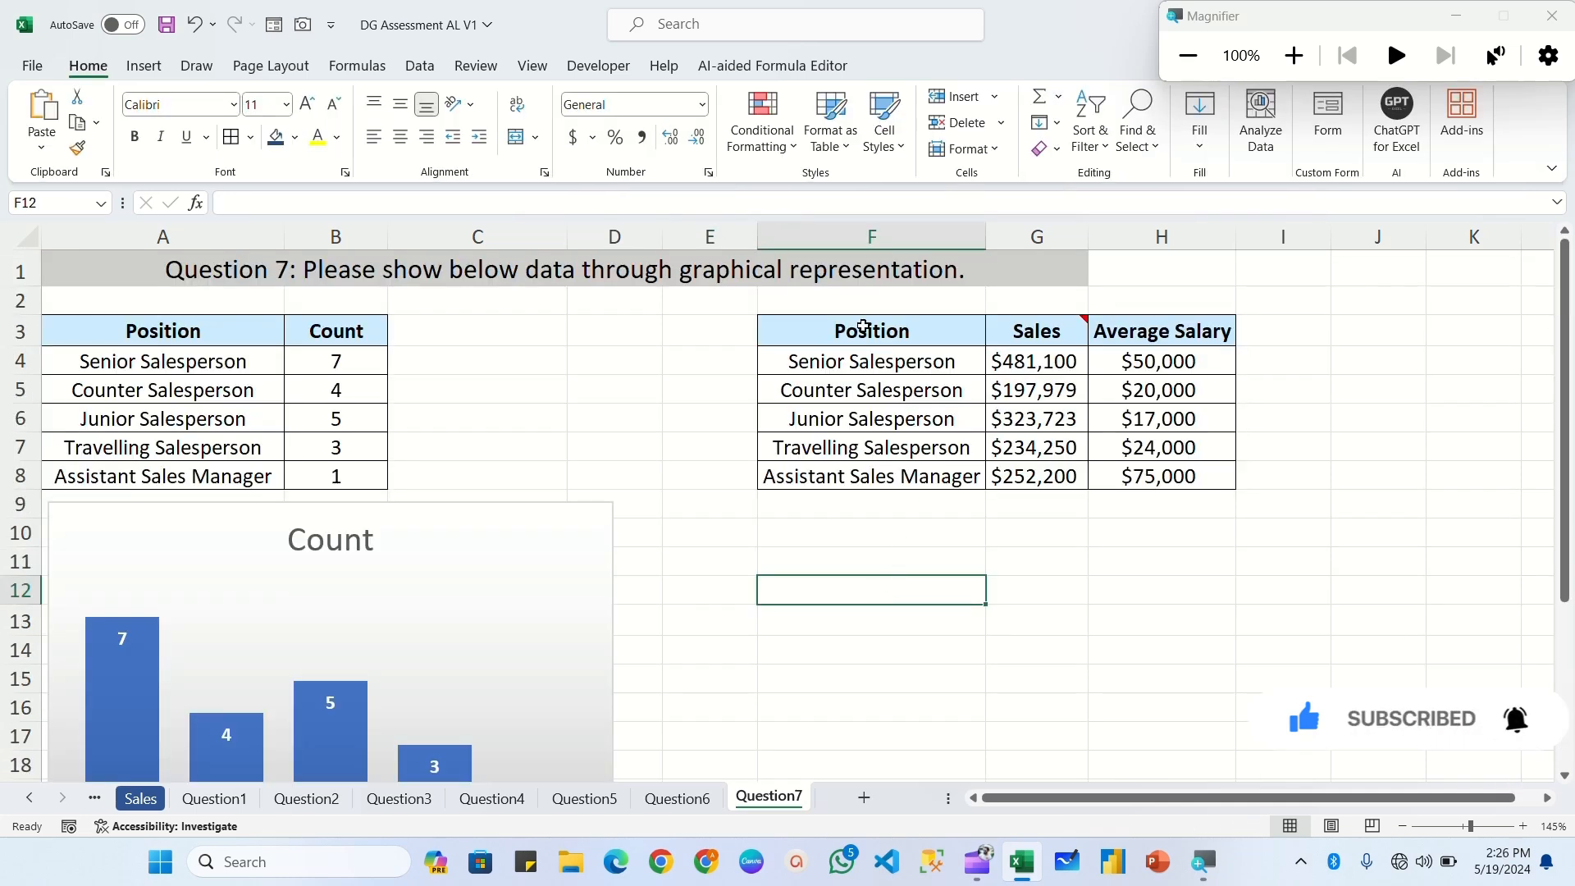
drag(868, 331, 1176, 474)
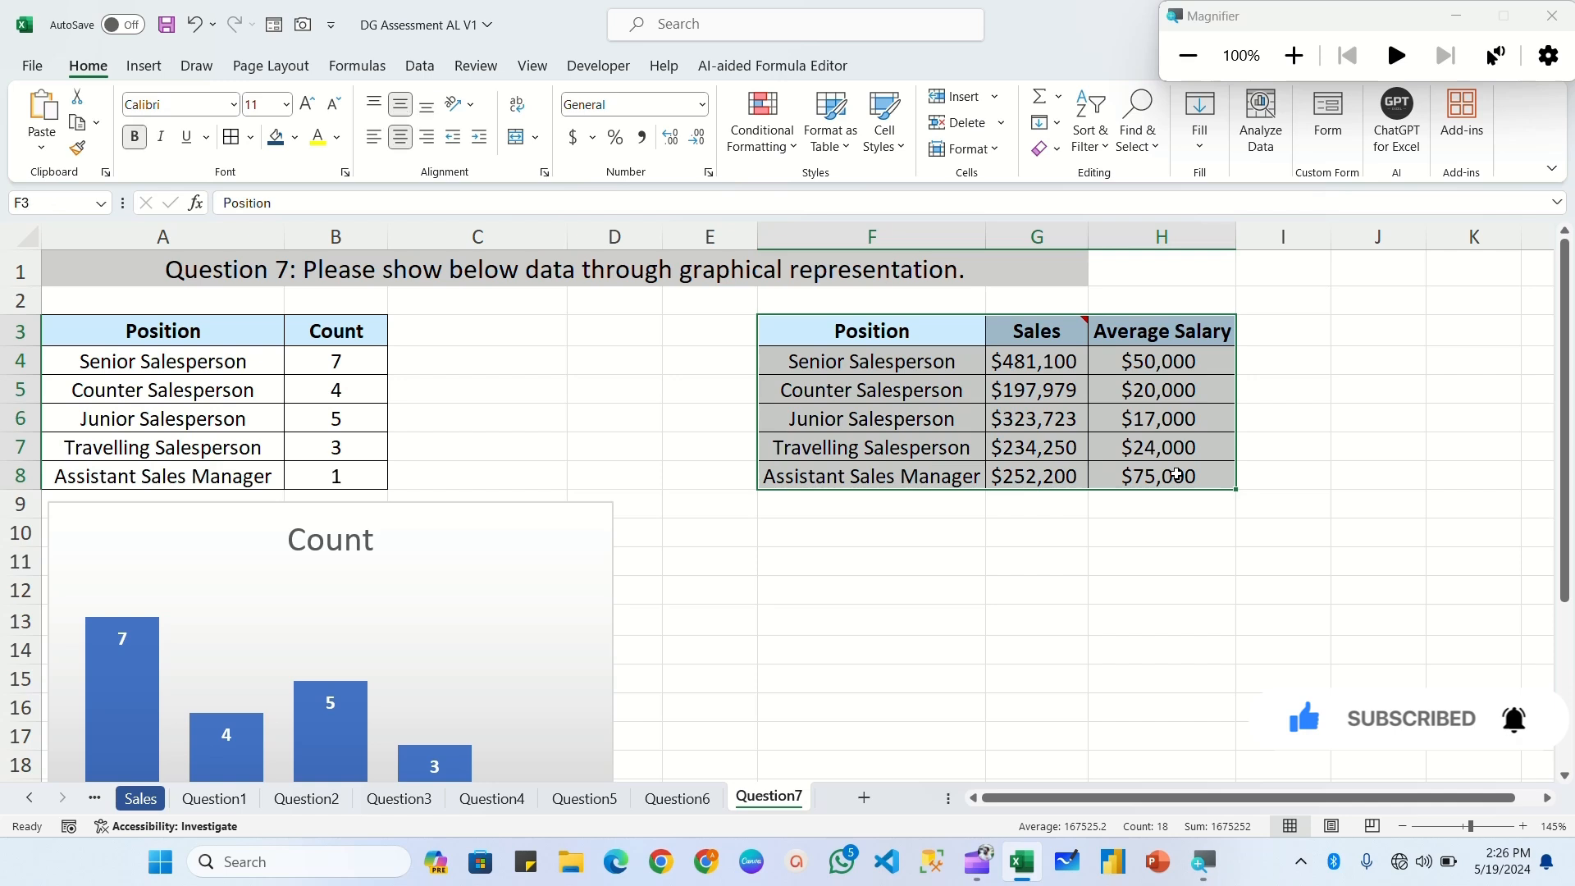
click(932, 323)
click(1042, 335)
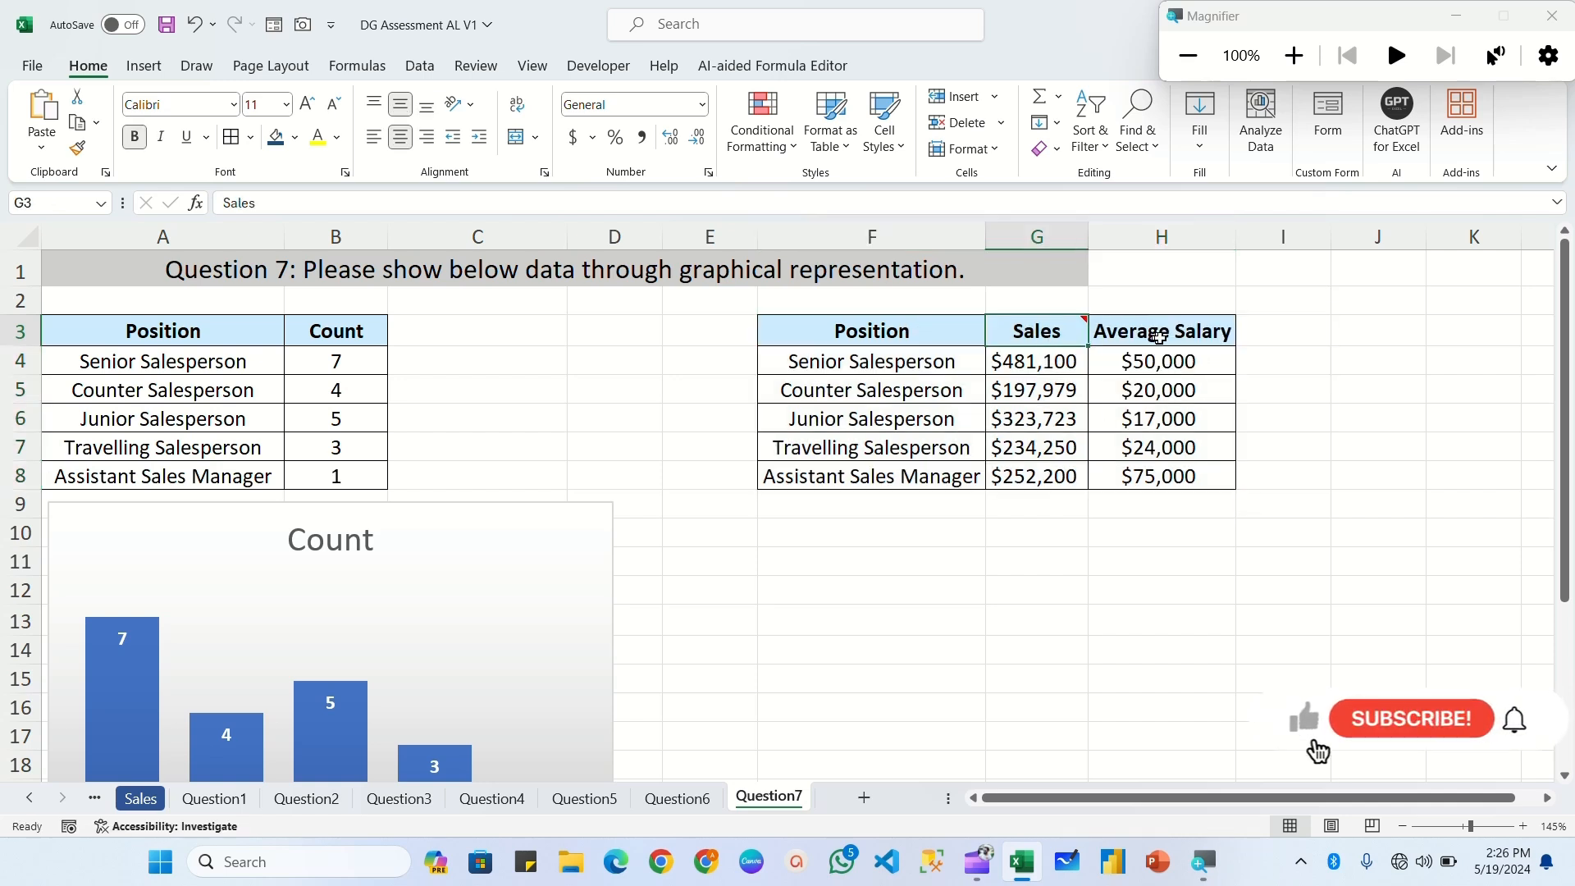
mouse_move(1085, 315)
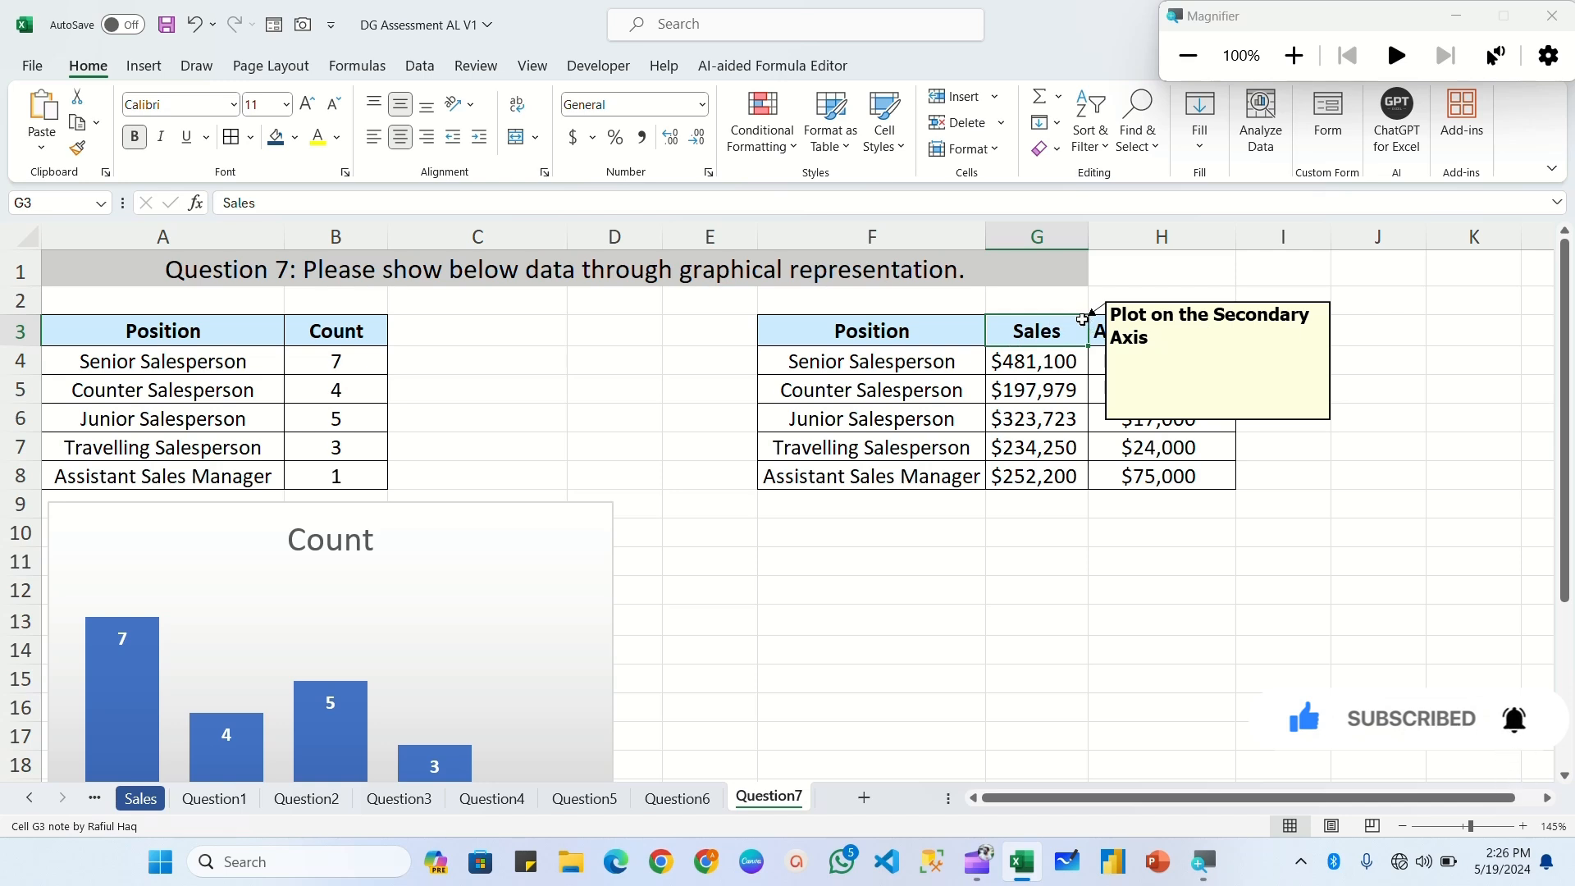
click(1038, 533)
Set up a combo chart for F3:H8 using the Clustered Column - Line on Secondary Axis preset.
drag(870, 330, 1160, 476)
click(143, 66)
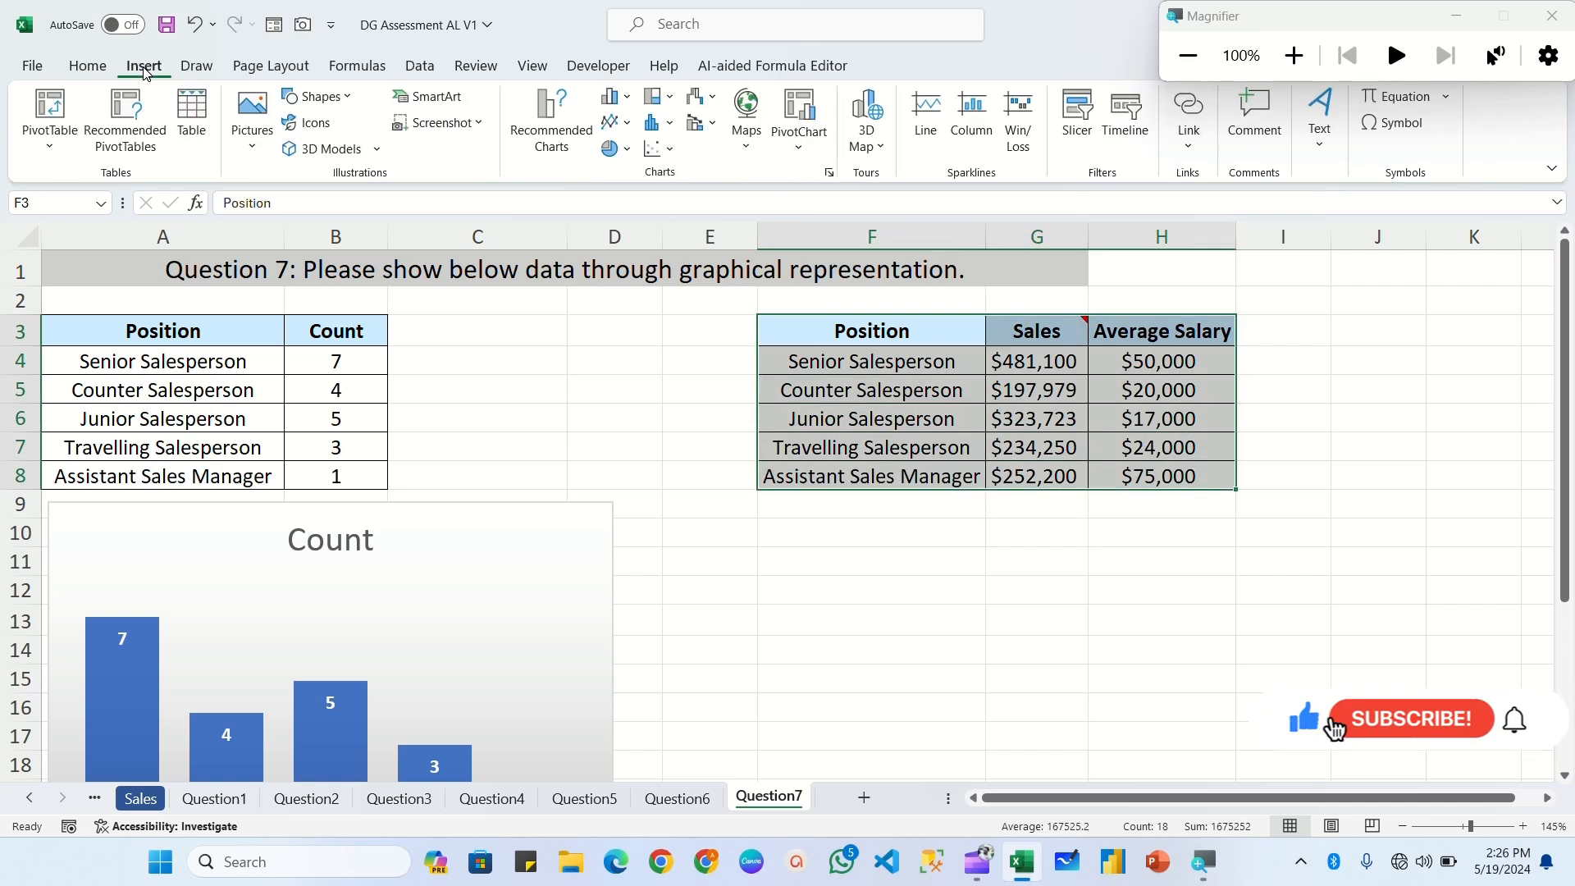
click(616, 95)
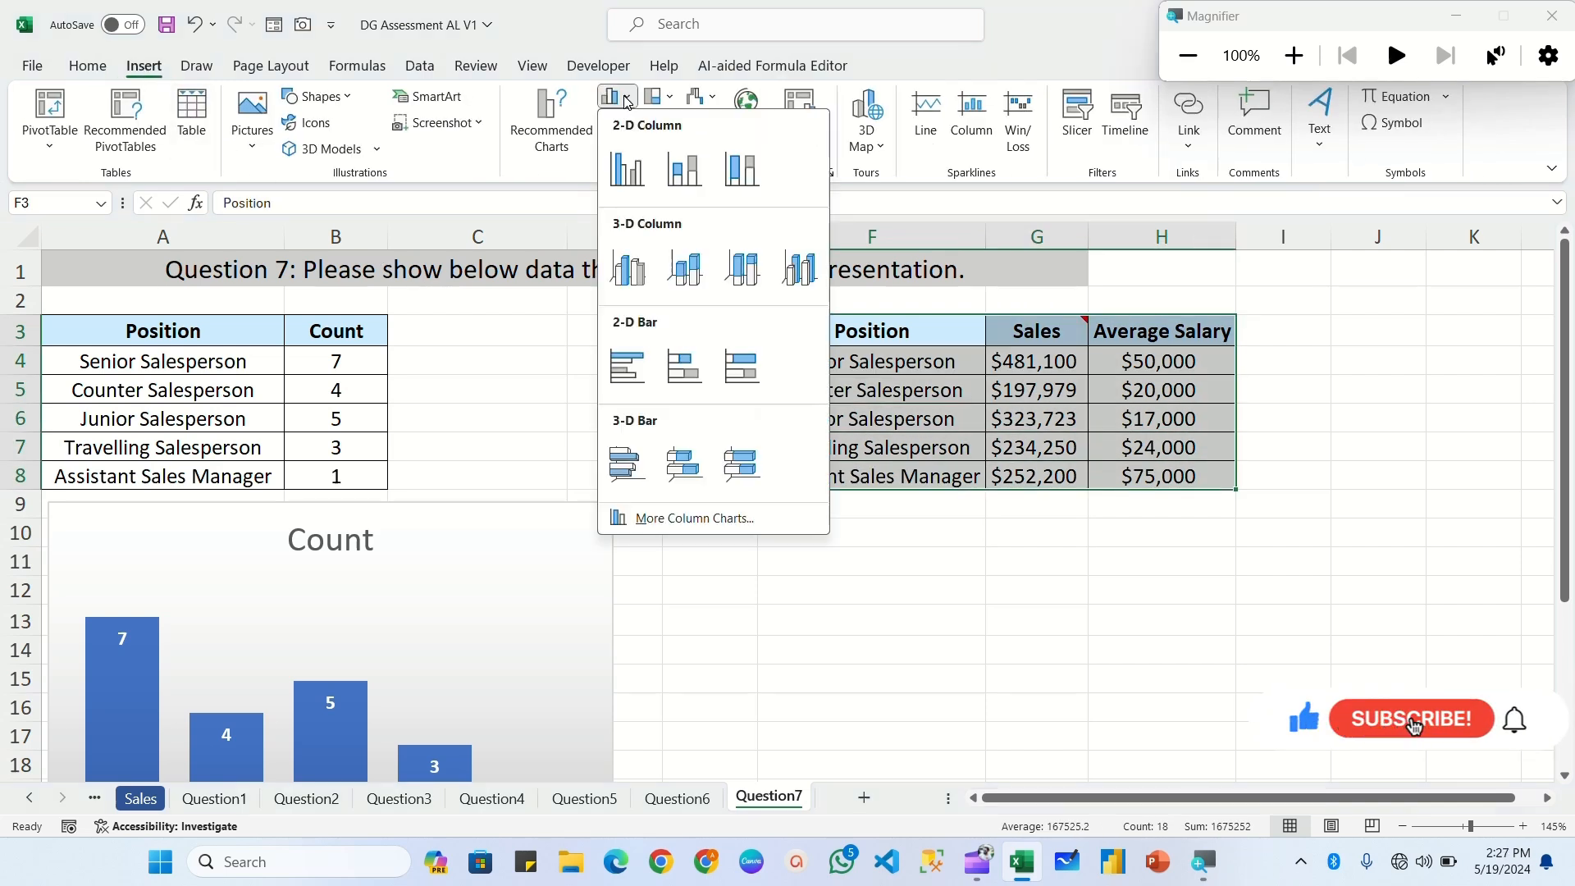
click(671, 519)
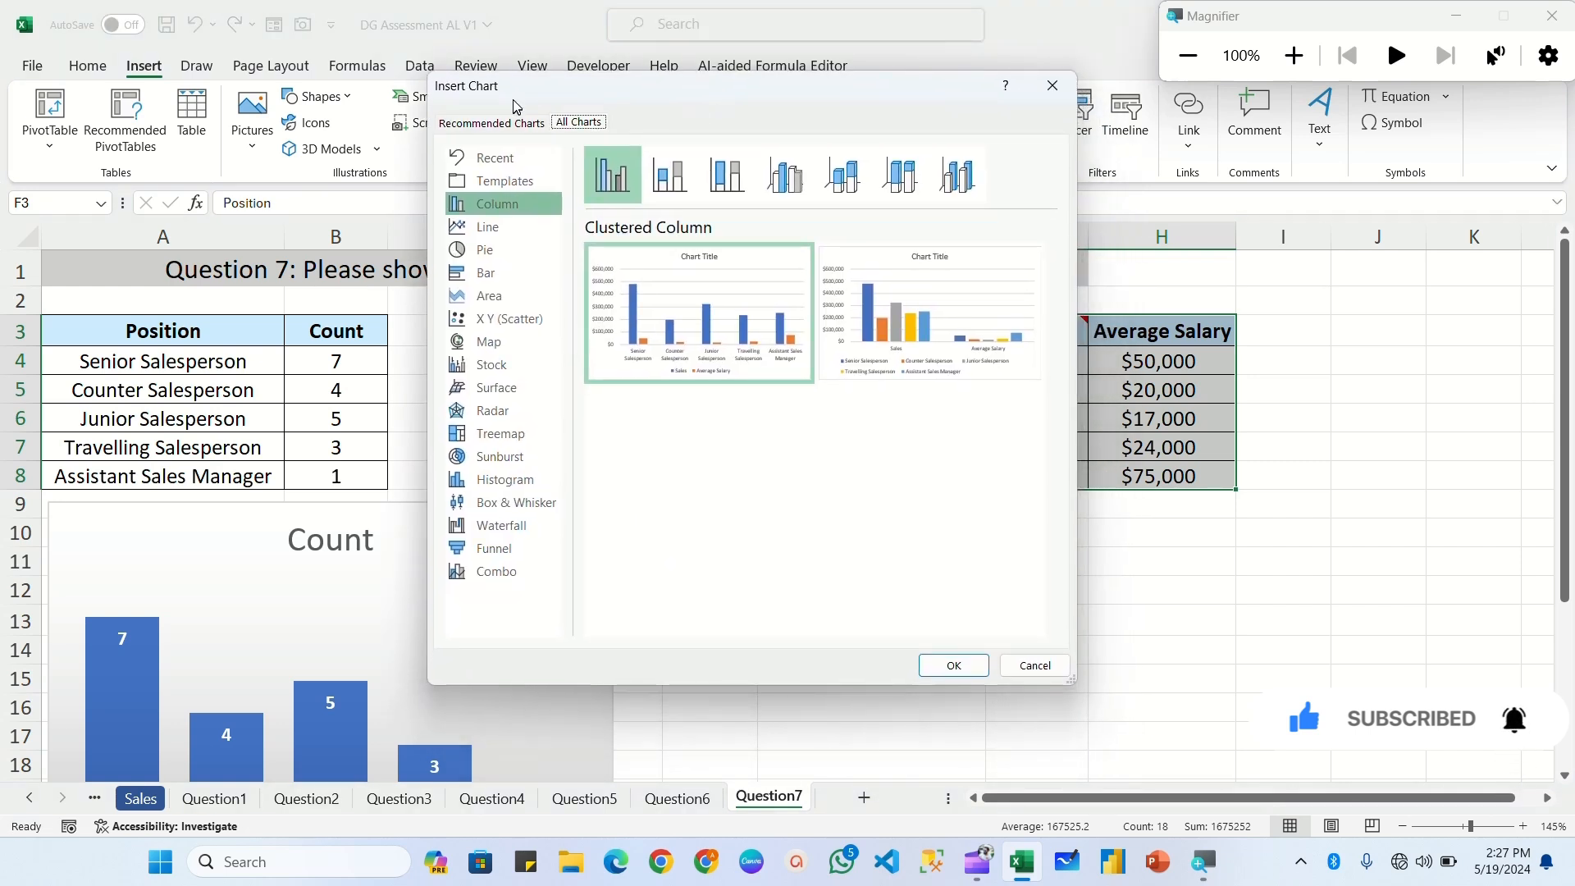
click(490, 571)
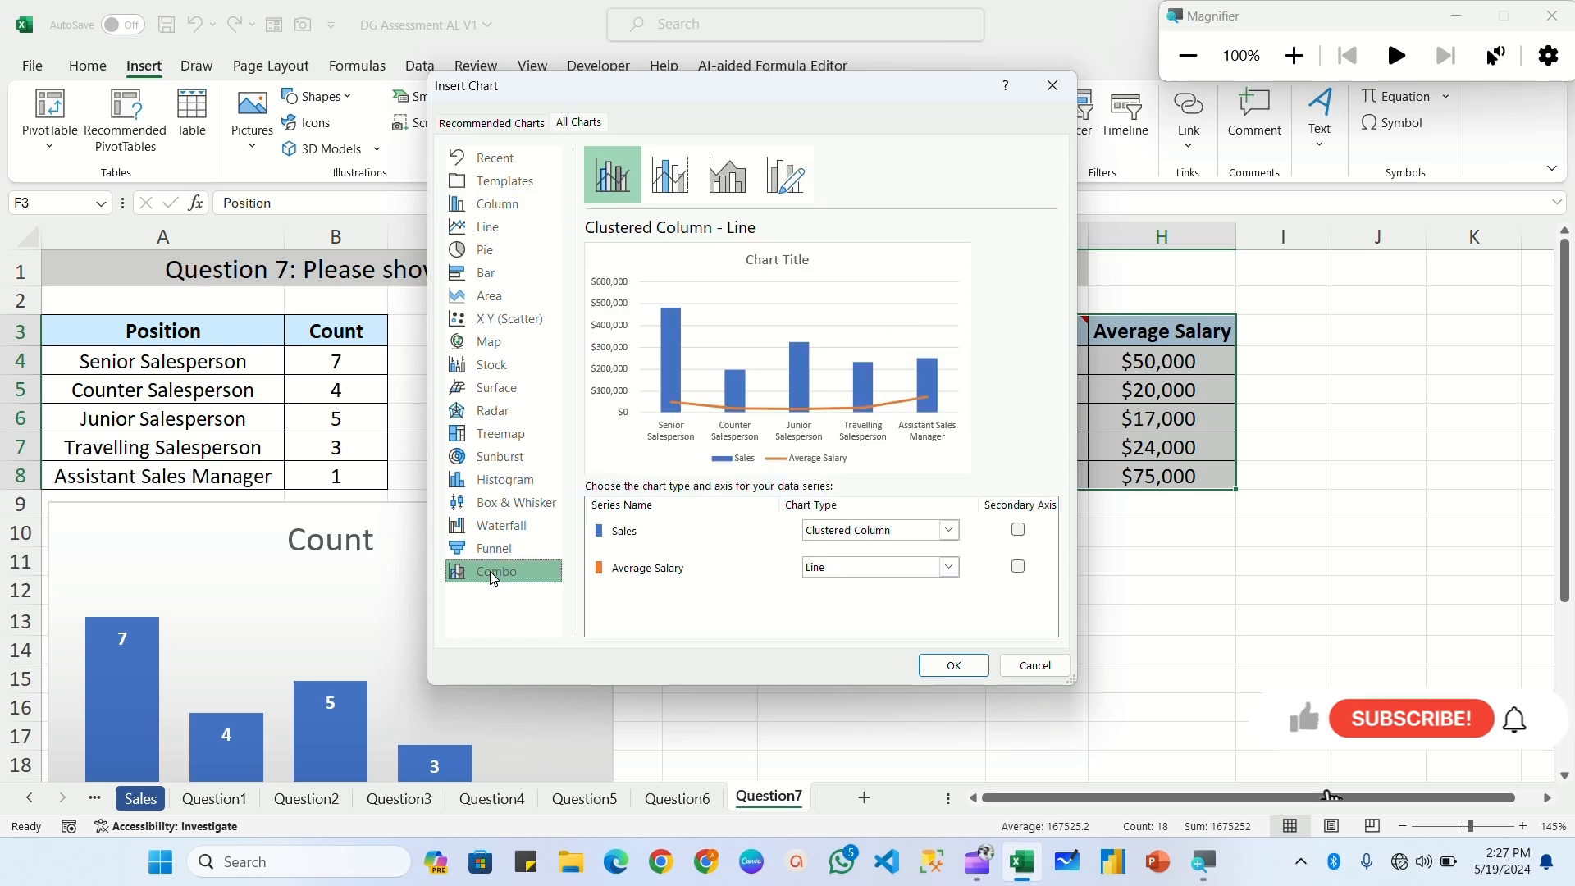
click(630, 182)
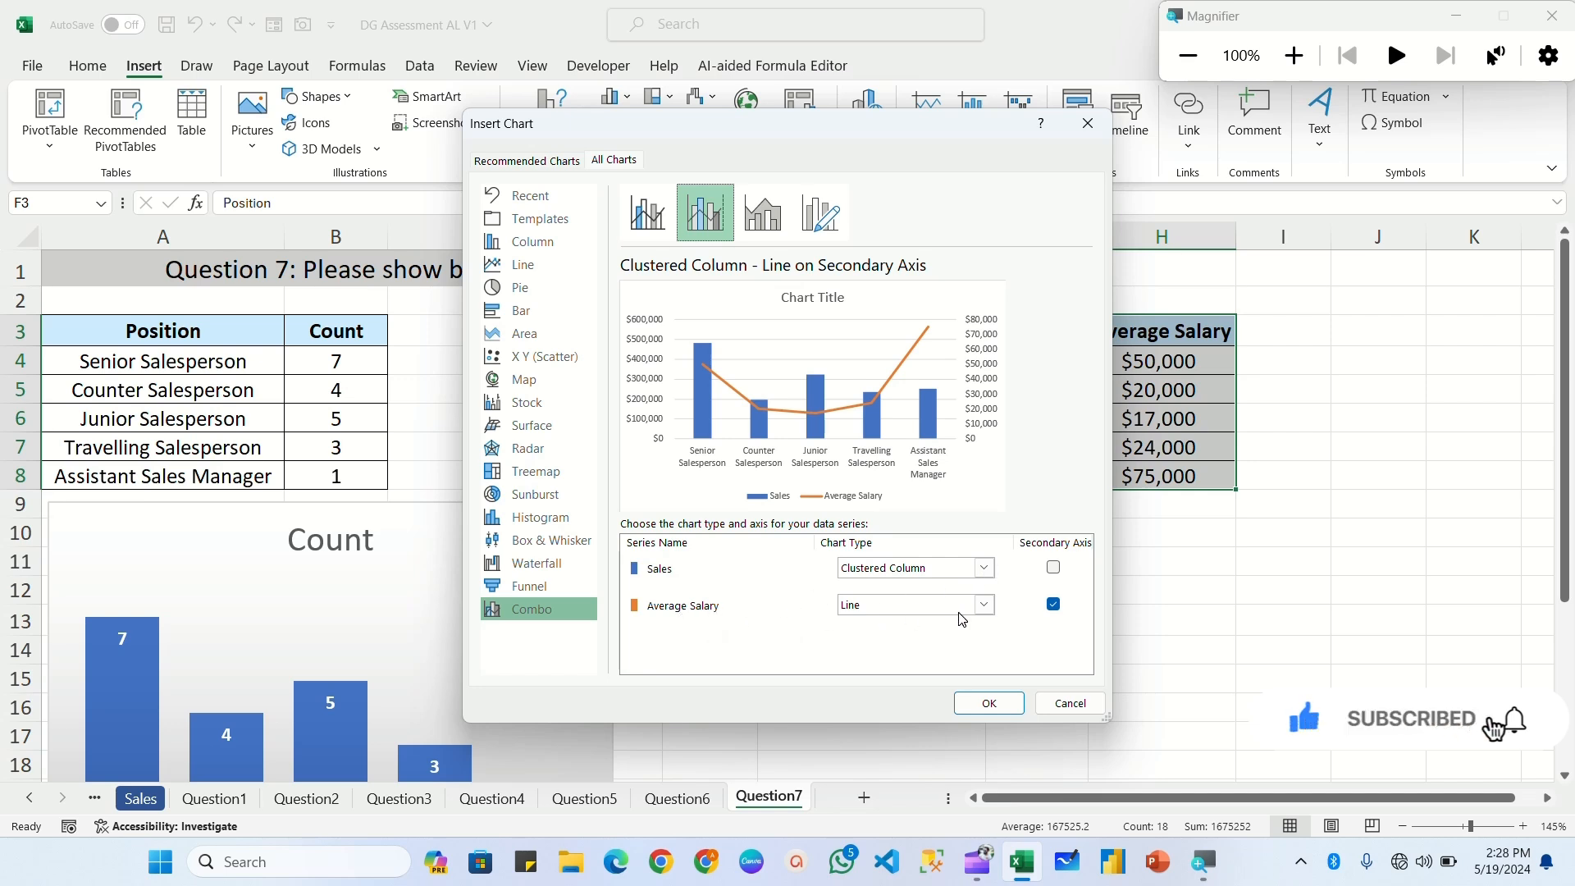
drag(885, 134, 593, 141)
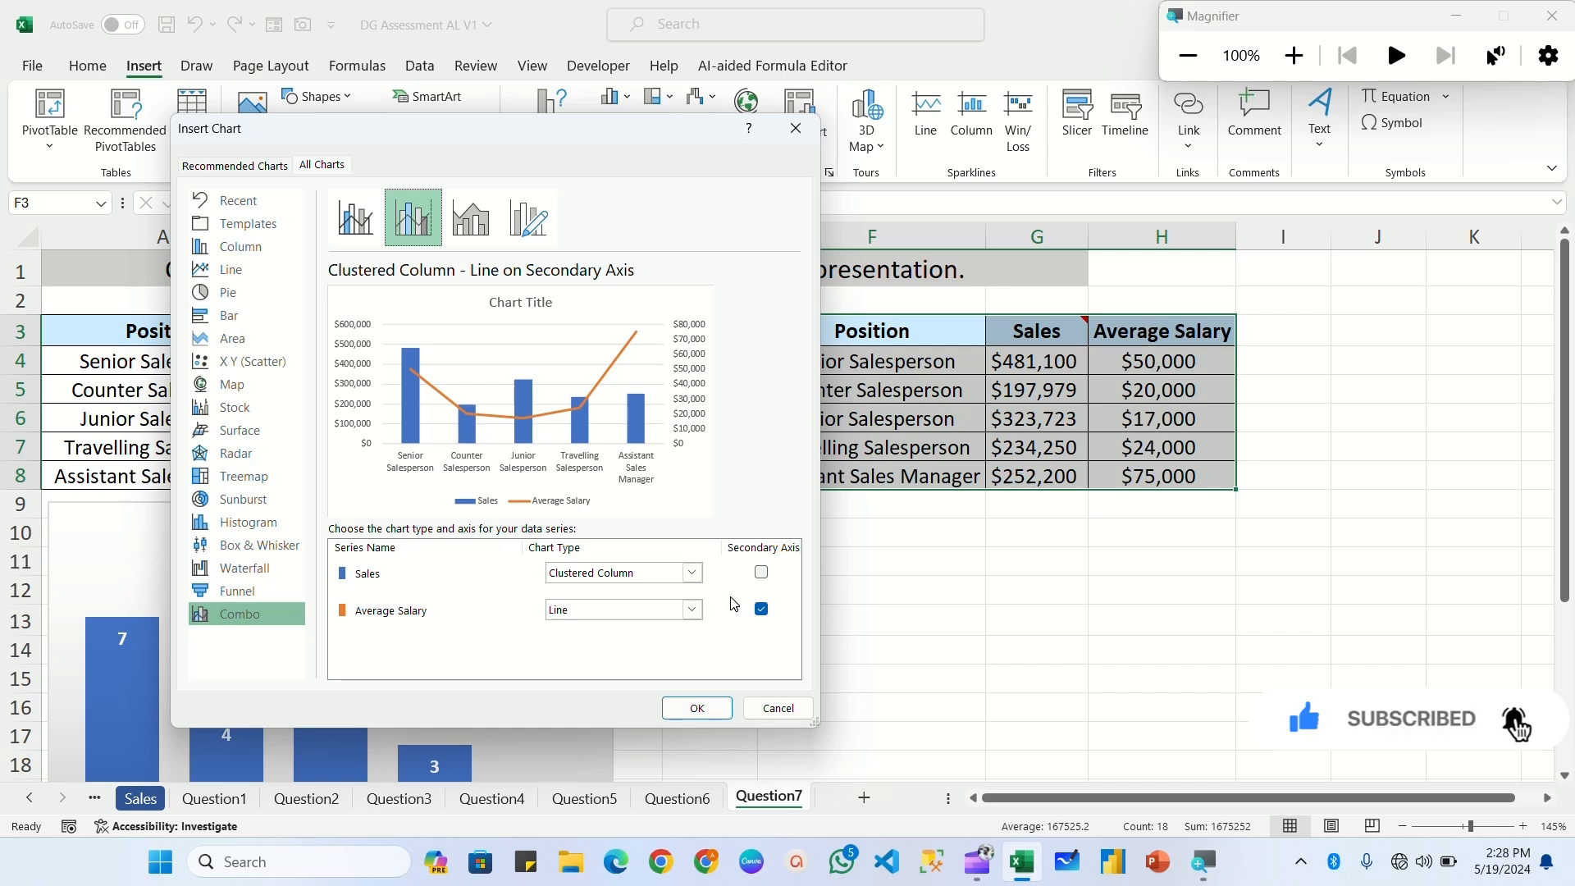
Insert the combo chart with Sales as a line on the secondary axis and Average Salary as clustered columns.
click(762, 573)
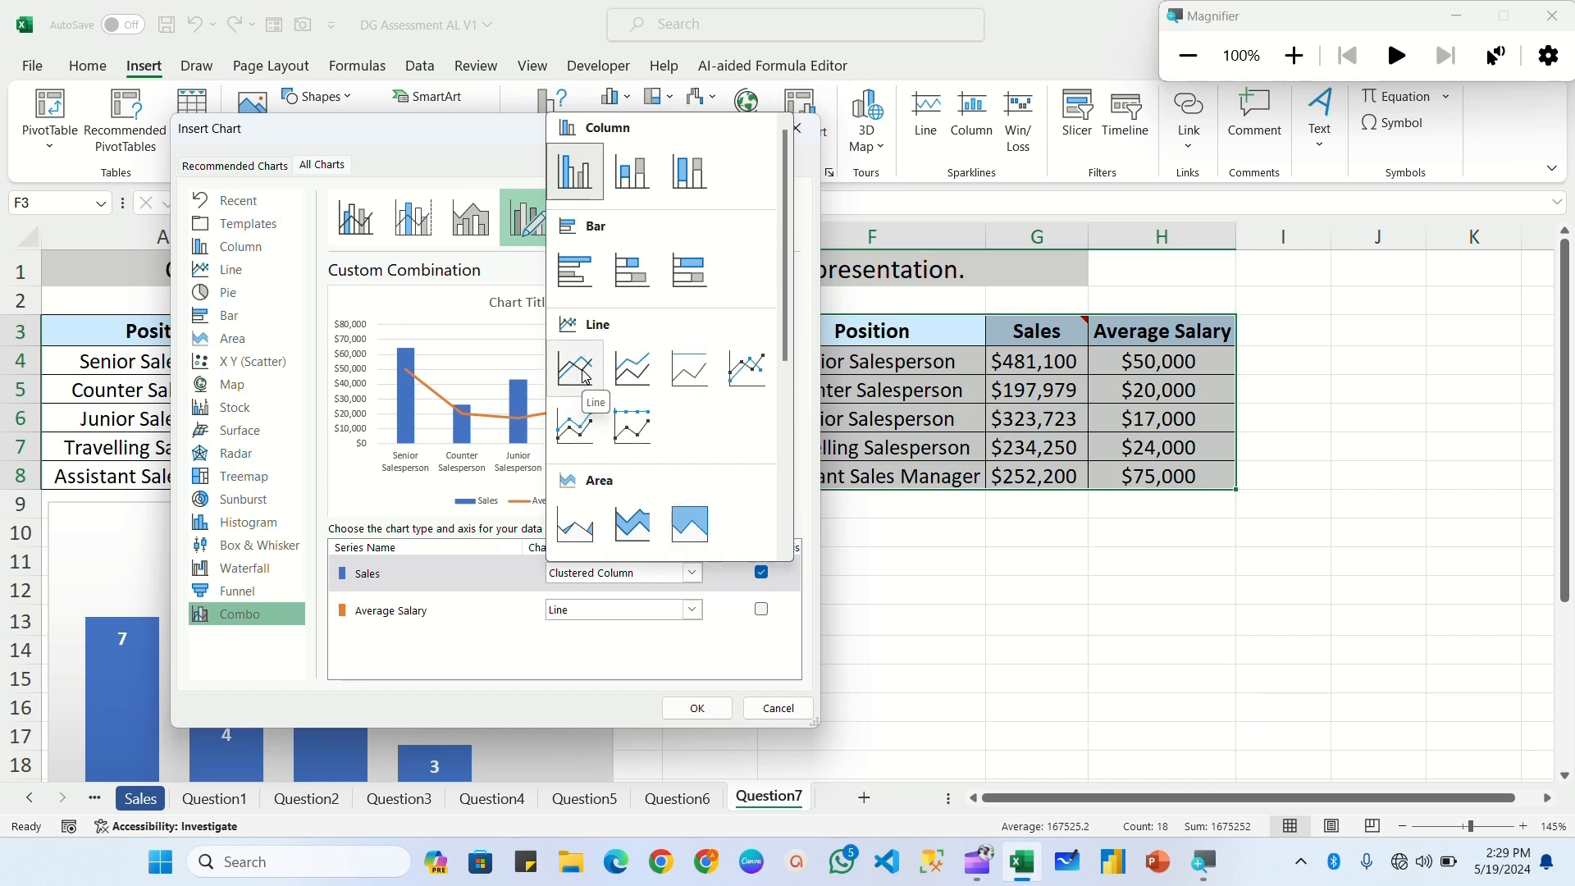
click(585, 376)
click(696, 609)
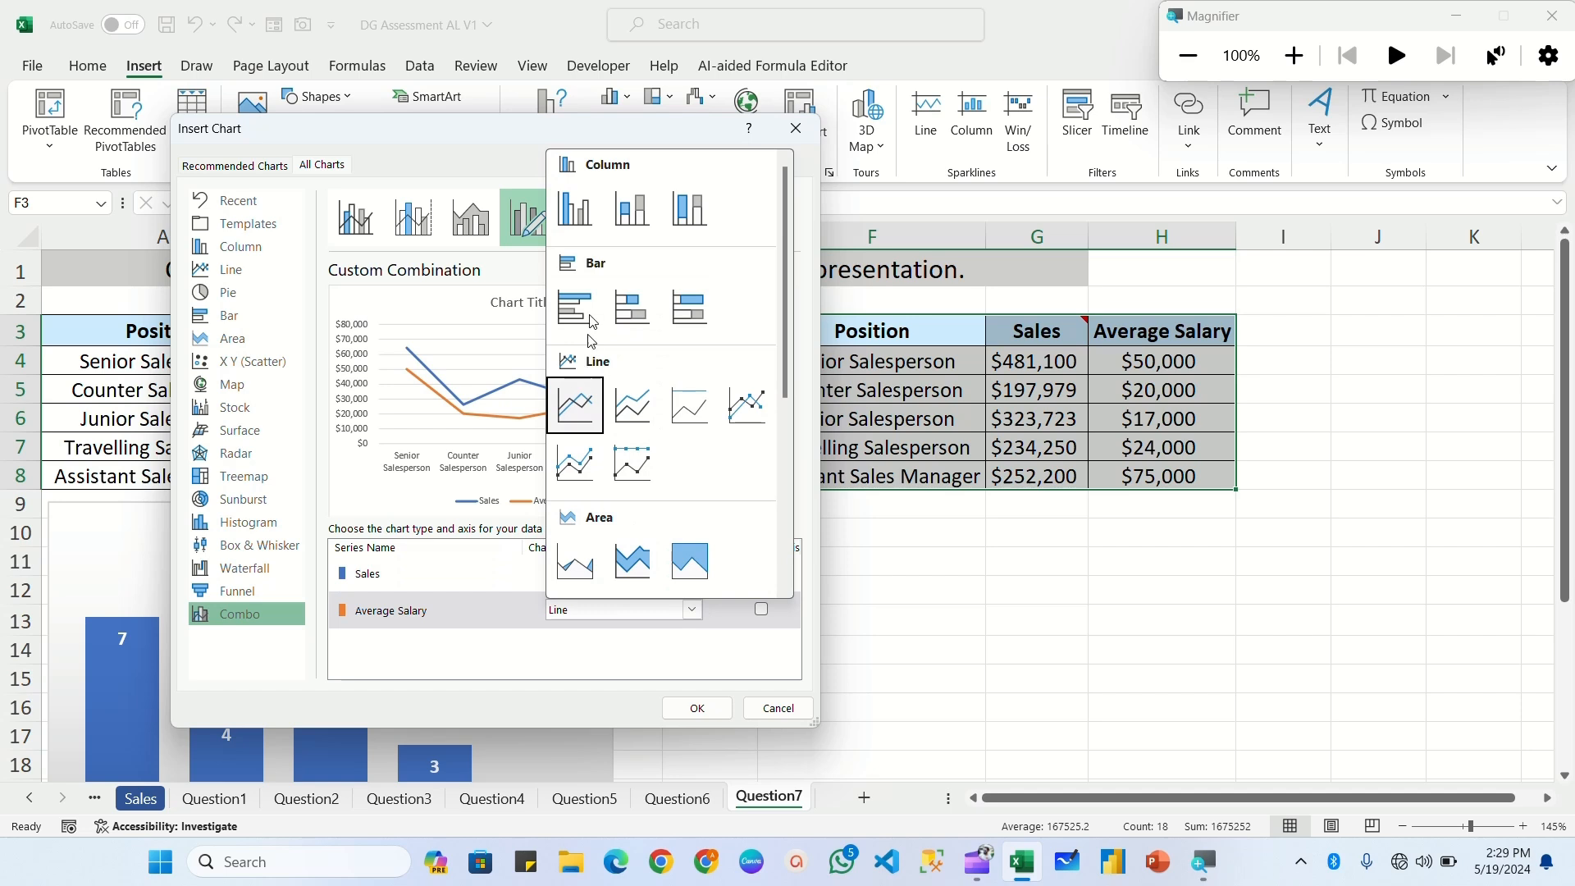
click(577, 215)
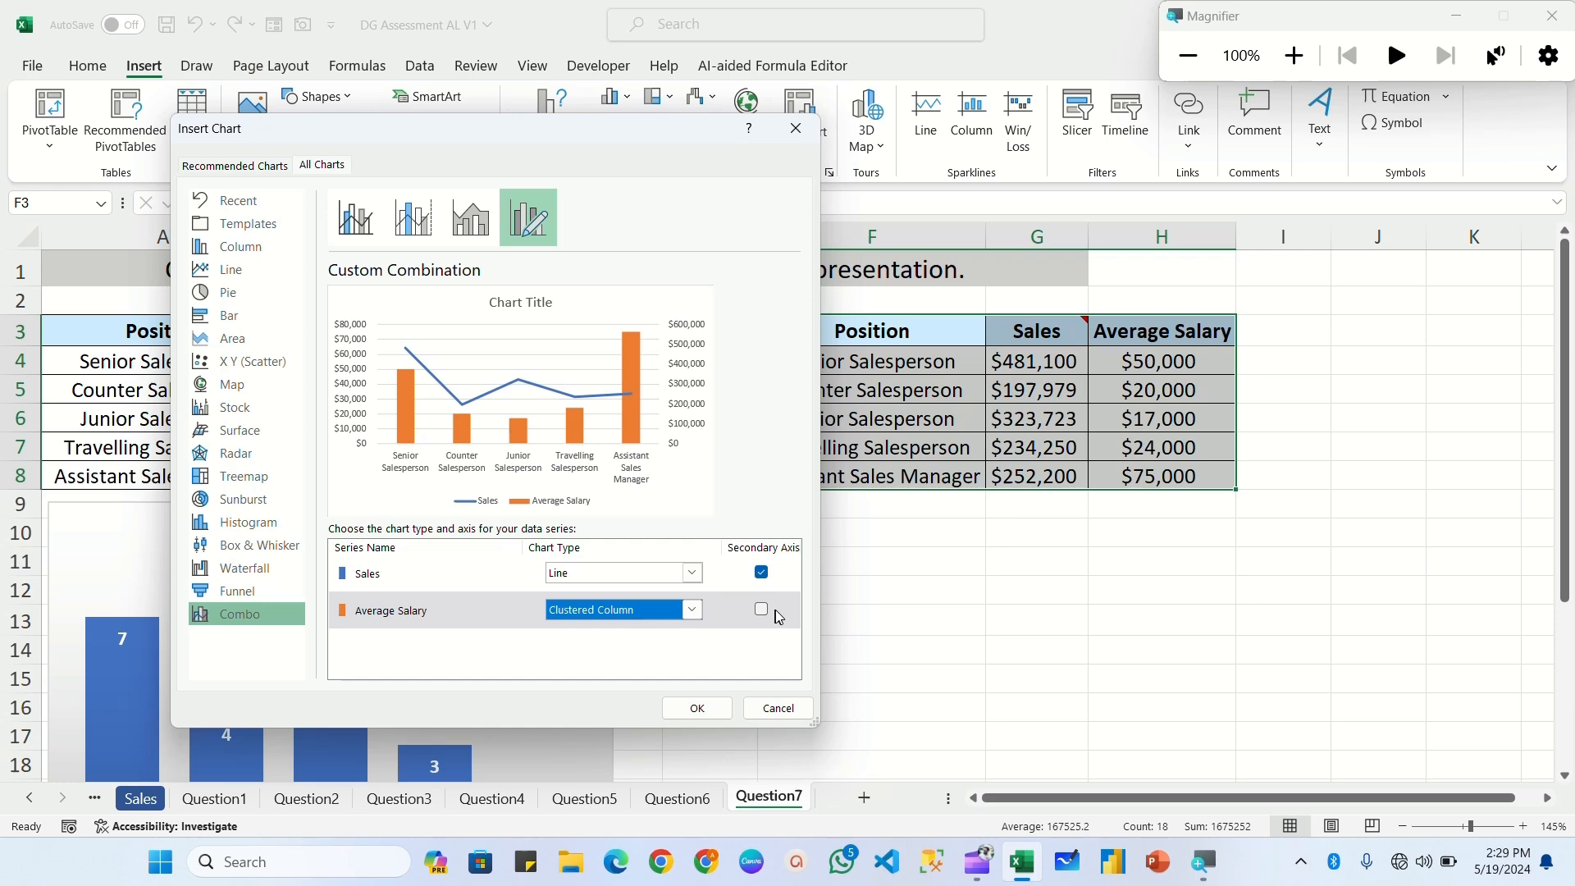
click(696, 711)
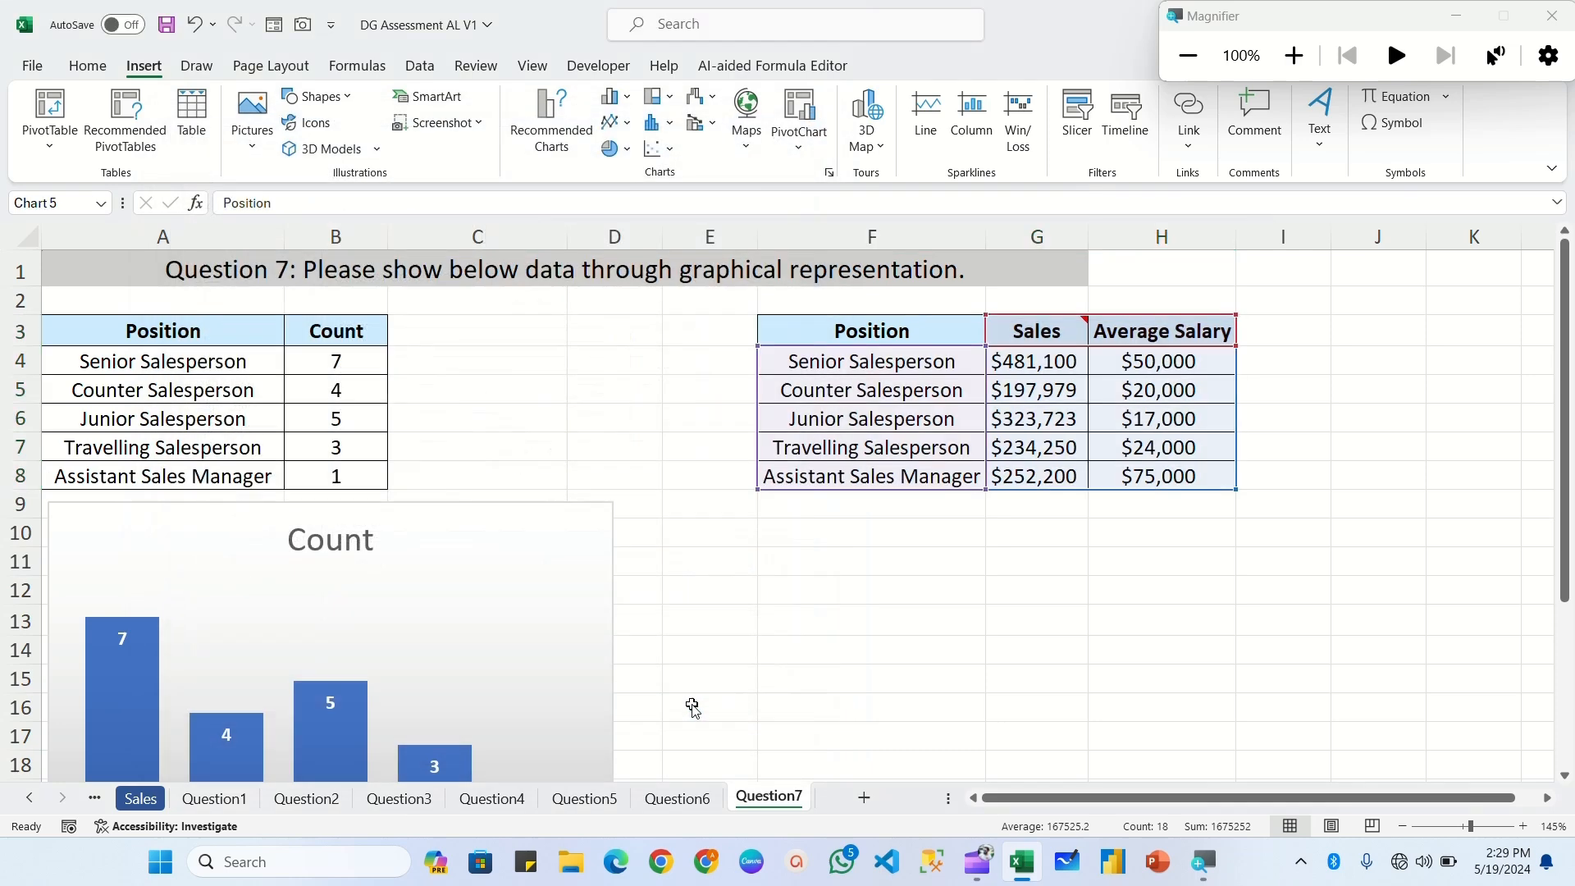
Position the combo chart beside the Count chart below the second table and enlarge it to span about rows 9–23 through column I.
drag(1055, 412, 1112, 485)
scroll(1112, 486, down, 3)
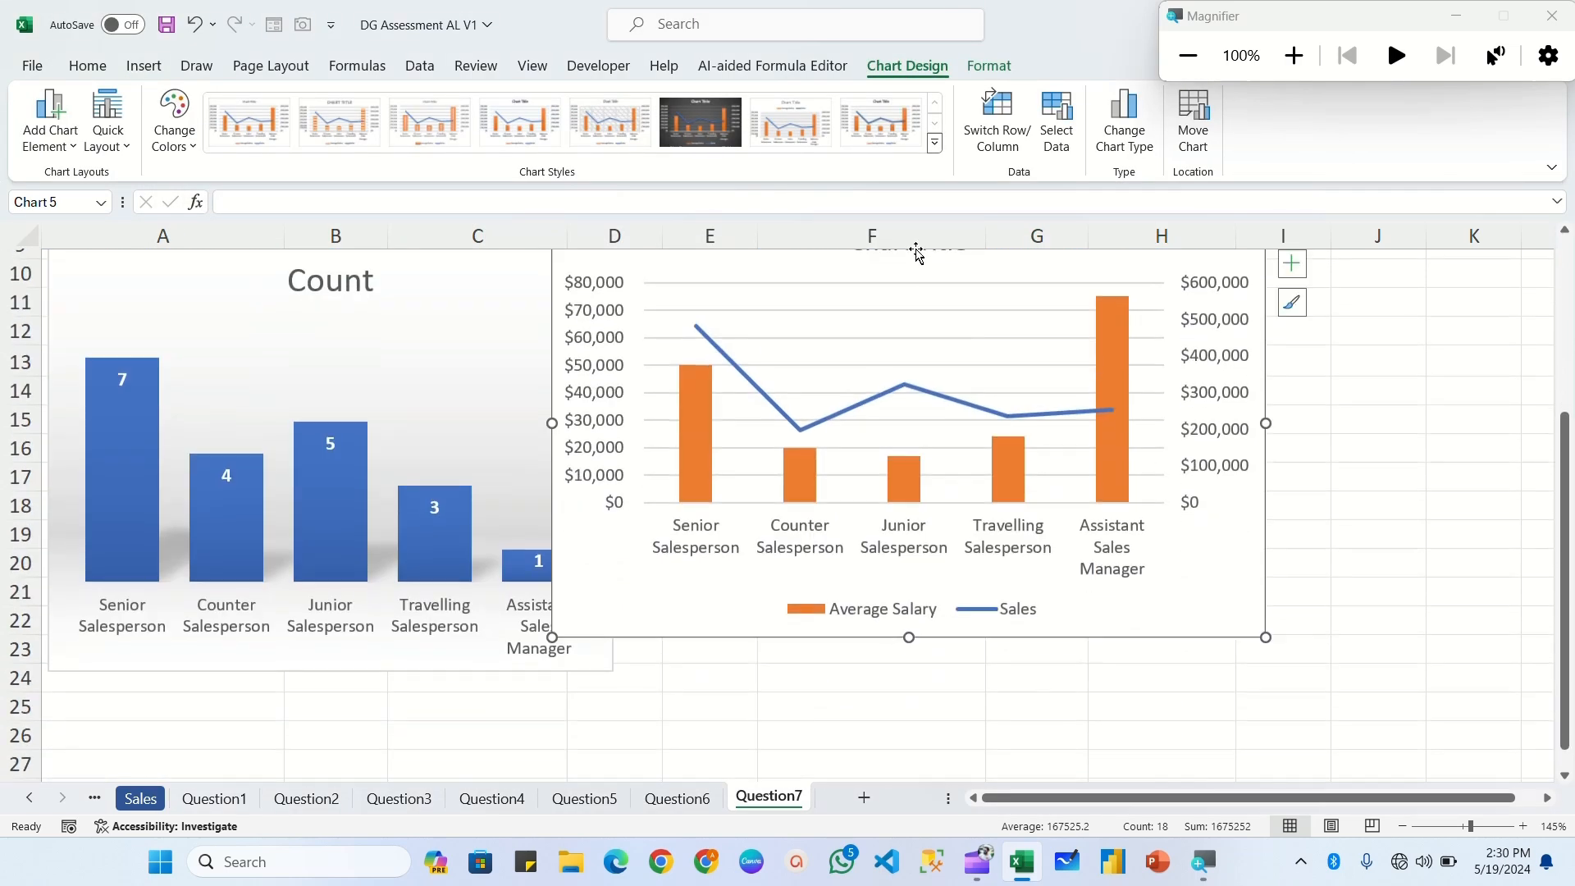
scroll(918, 256, up, 1)
drag(910, 296, 927, 390)
drag(814, 418, 893, 357)
drag(989, 662, 989, 754)
drag(1348, 541, 1431, 541)
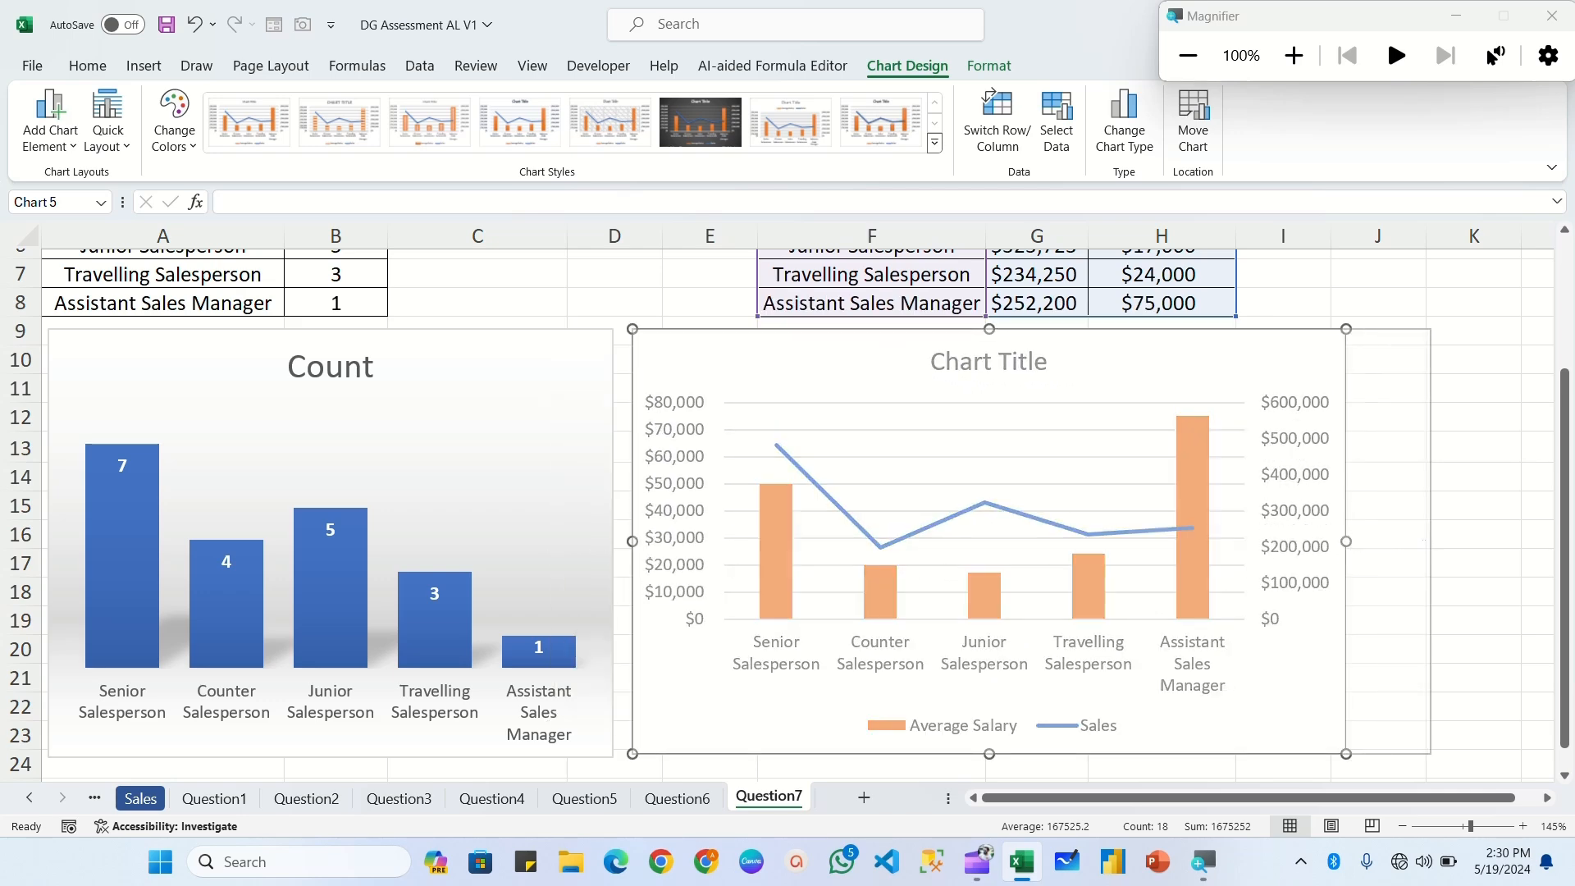
scroll(595, 443, up, 2)
click(595, 443)
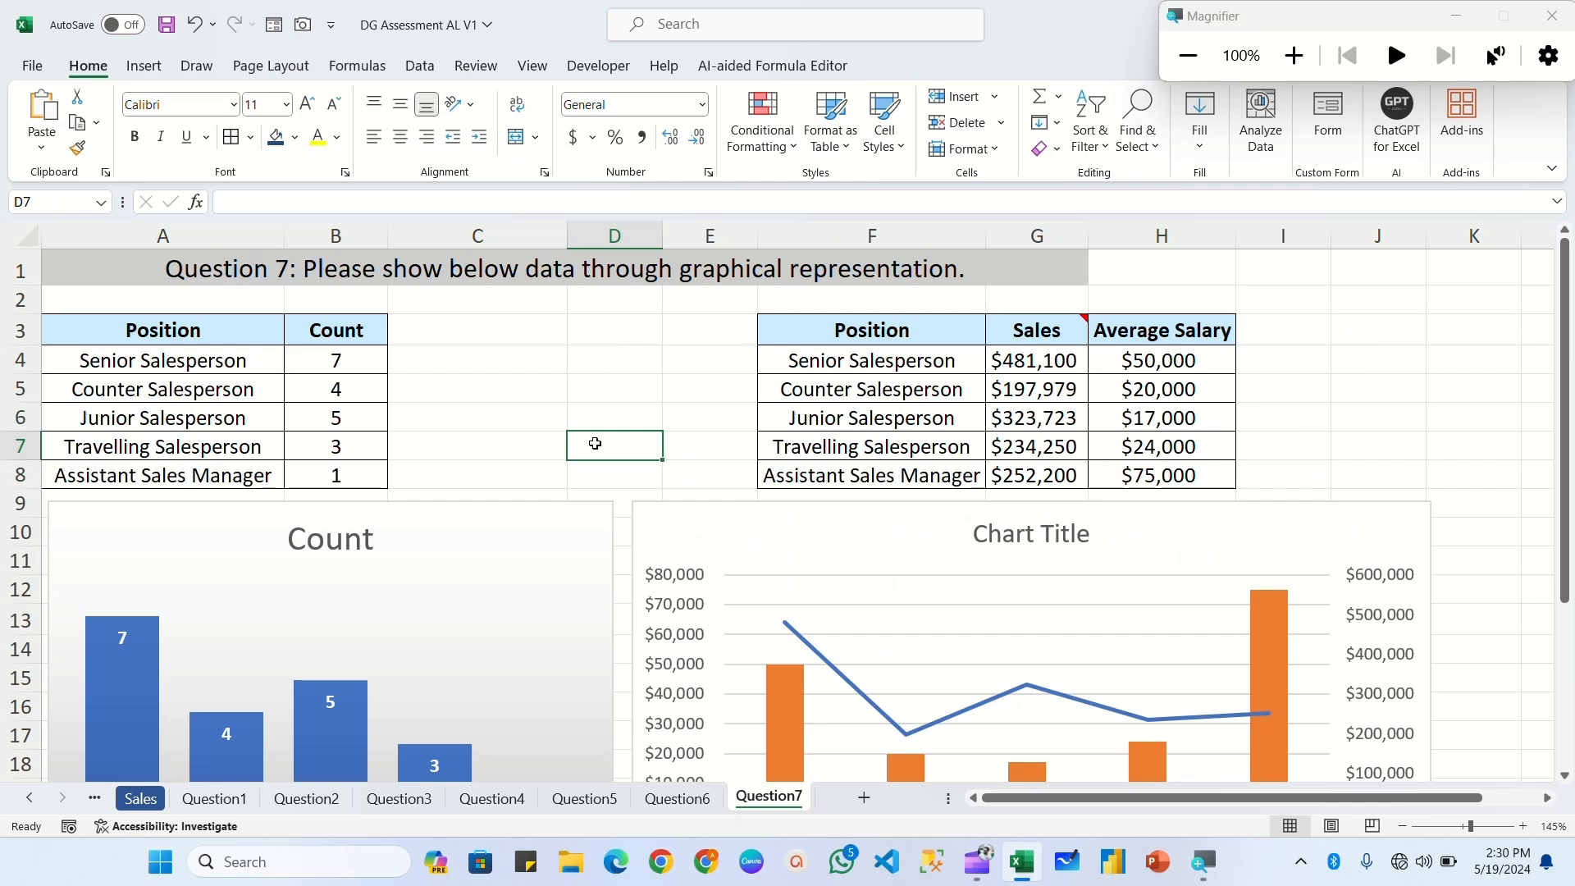